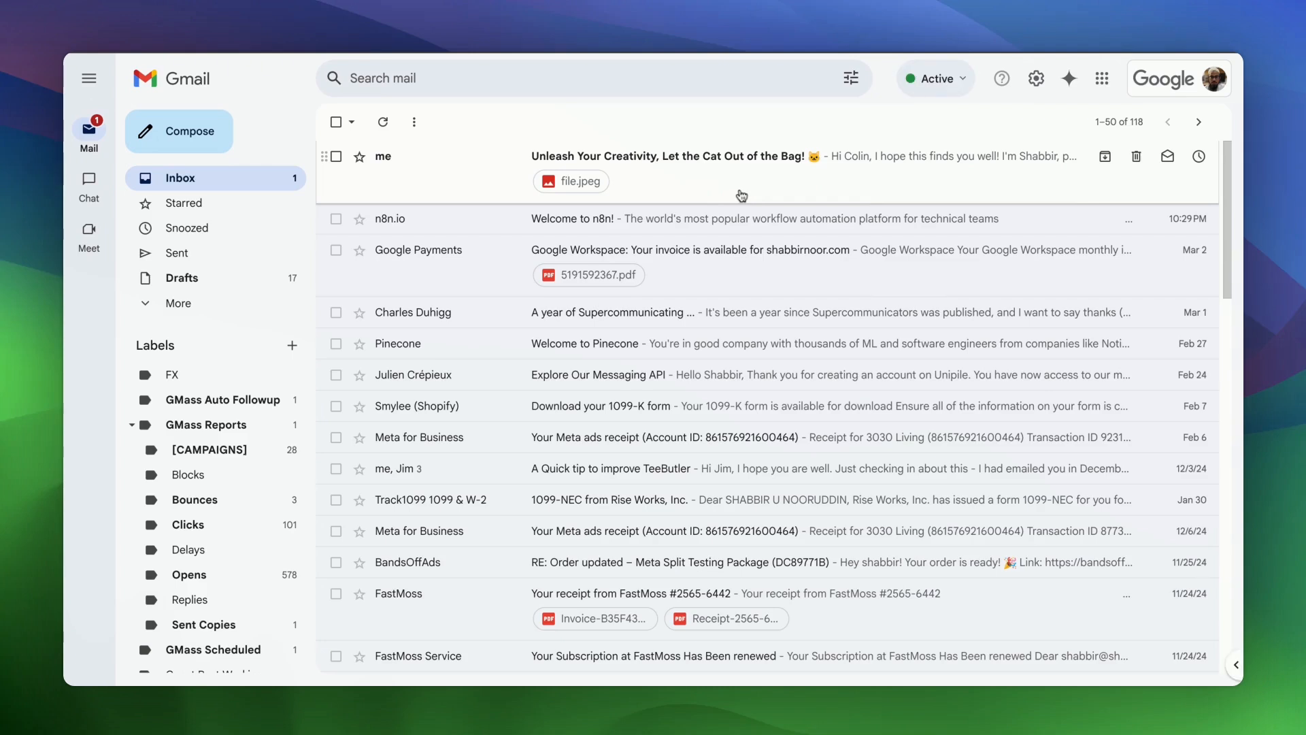
- Open the 'Unleash Your Creativity' email, select its body, and preview the file.jpeg cat drawing
click(742, 196)
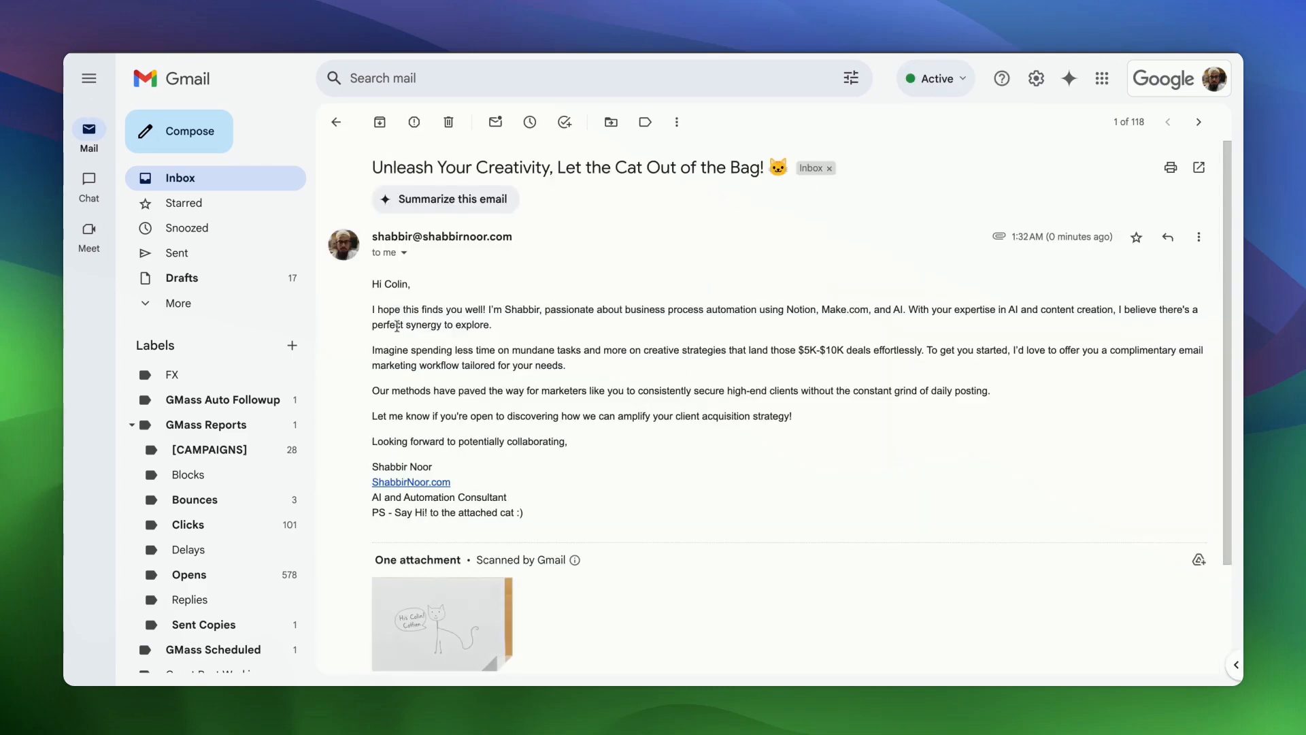
click(373, 285)
key(shift+Down)
key(shift+Down)
key(shift+Down)
key(shift+Down)
key(shift+Down)
key(shift+Down)
key(shift+Down)
key(shift+Down)
key(shift+Down)
key(shift+Down)
key(shift+Down)
key(shift+Down)
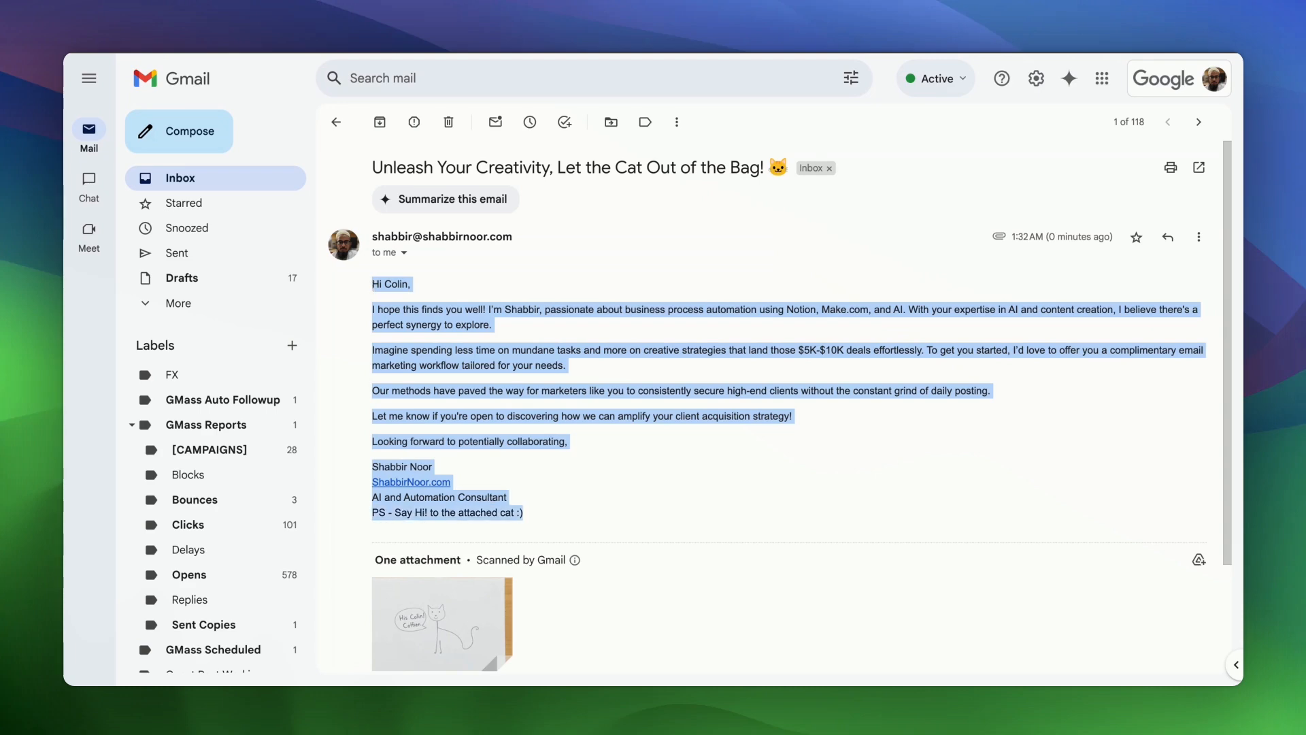
click(498, 617)
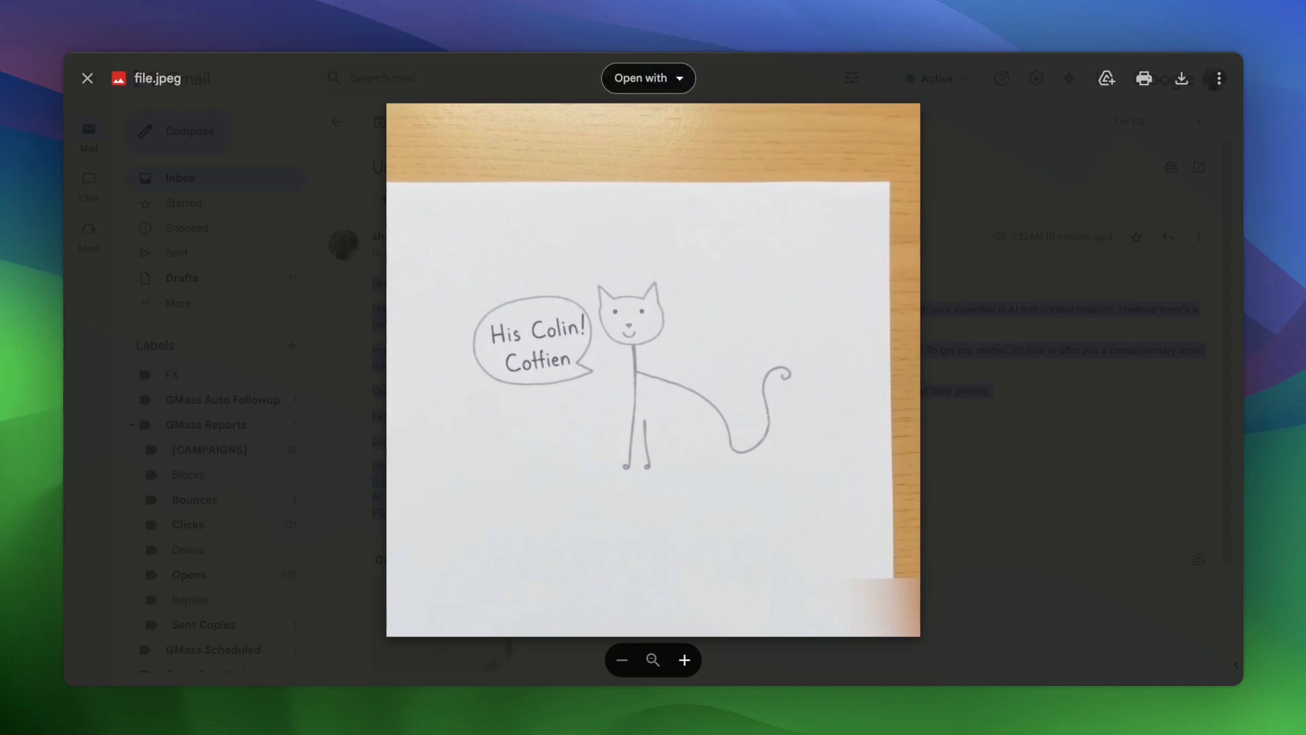
click(1058, 537)
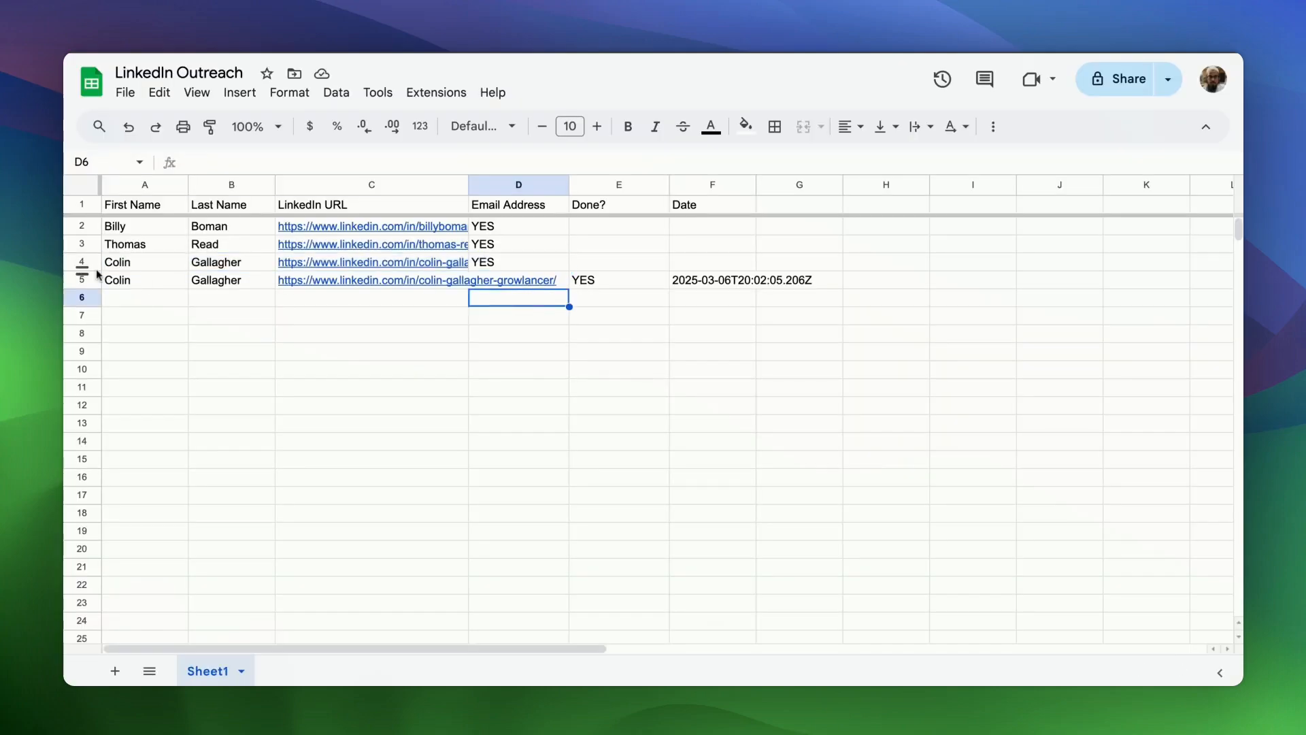
drag(109, 264, 119, 281)
key(shift+Right)
key(shift+Right)
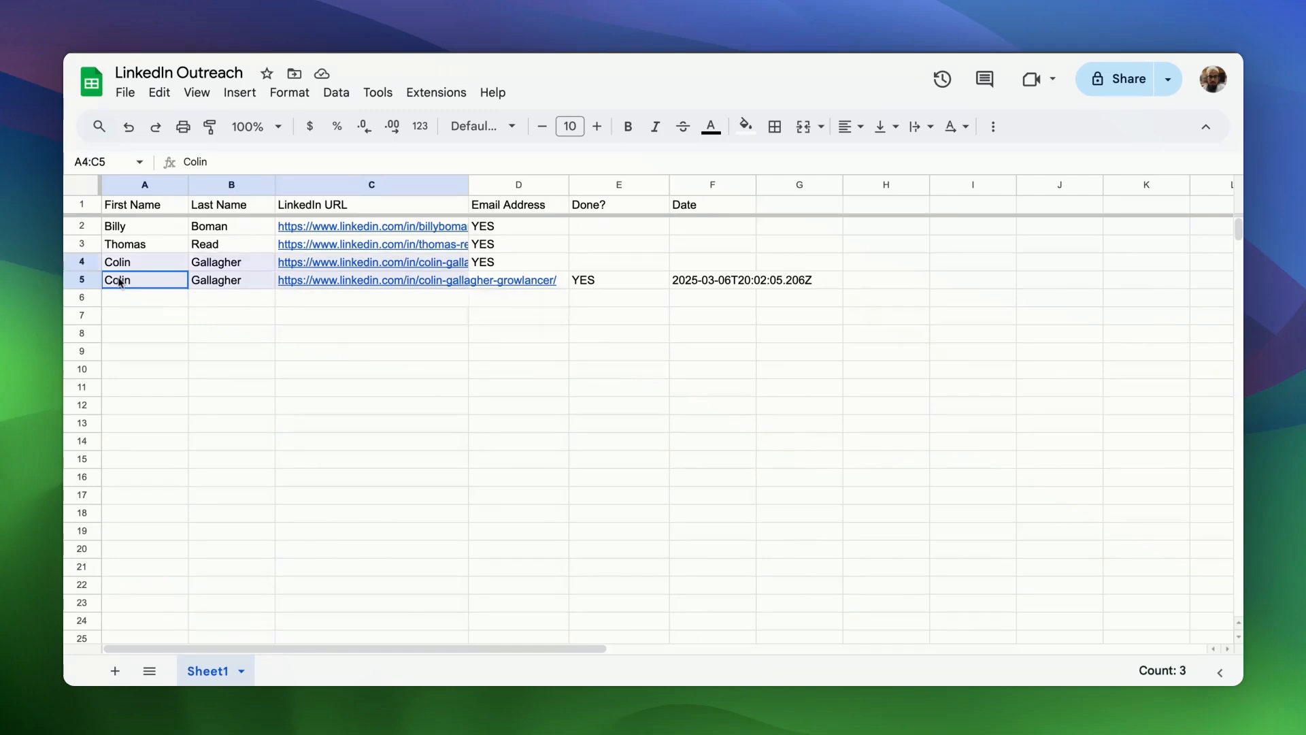
key(shift+Right)
key(shift+Down)
key(shift+Right)
key(shift+Down)
key(shift+Up)
key(shift+Right)
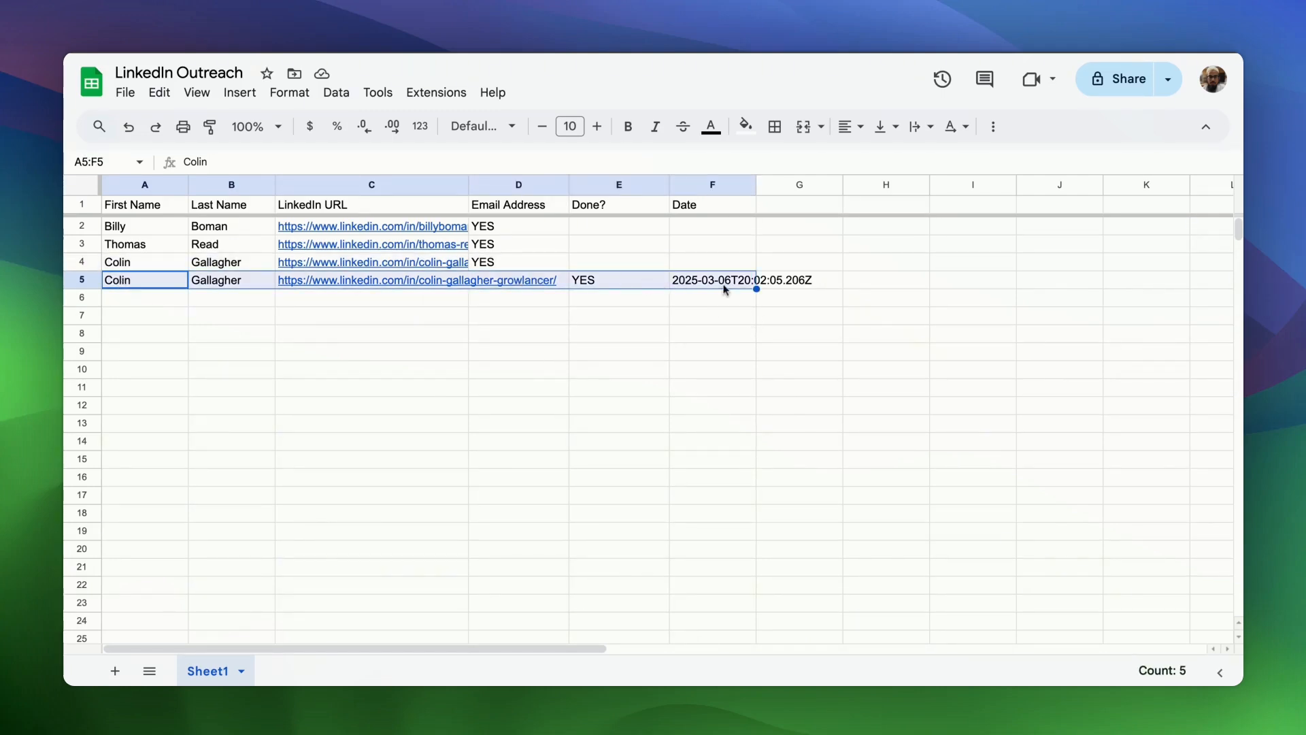
key(Up)
key(Up)
key(Right)
key(Right)
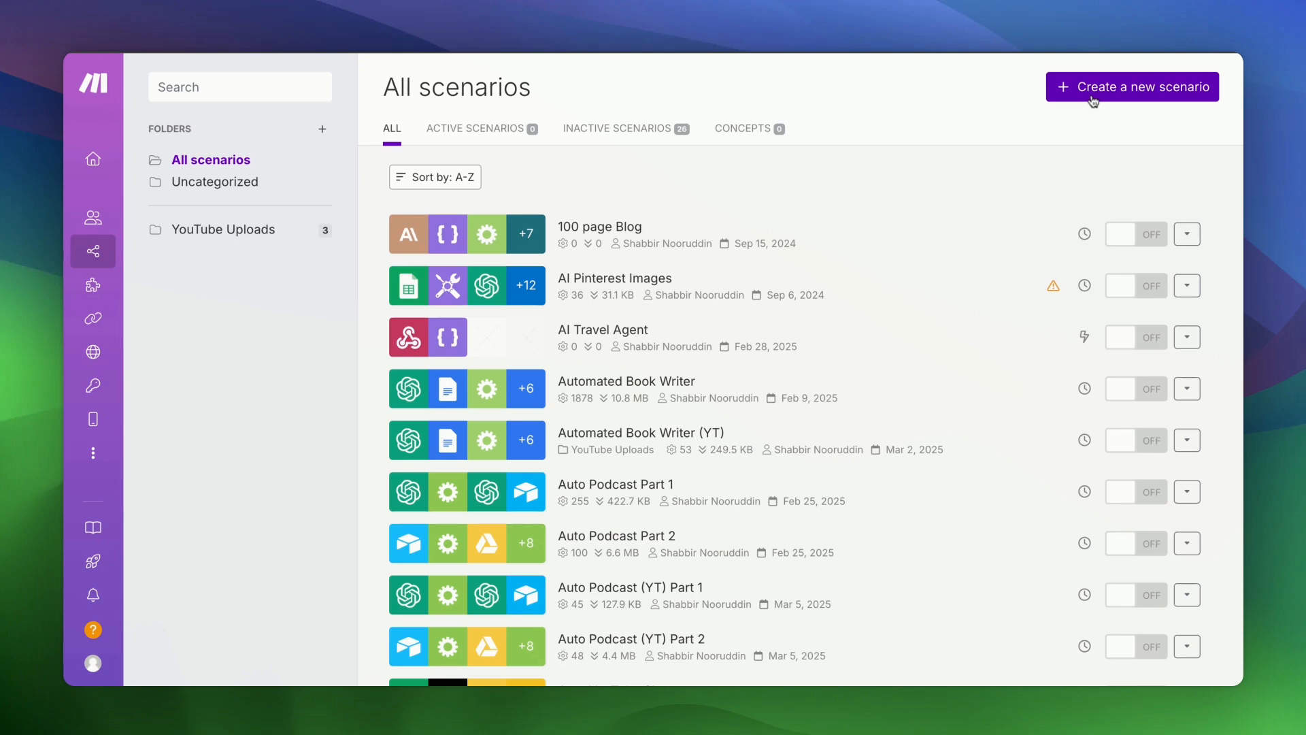
- Create a new scenario with a Webhooks Custom webhook as its trigger
click(1094, 101)
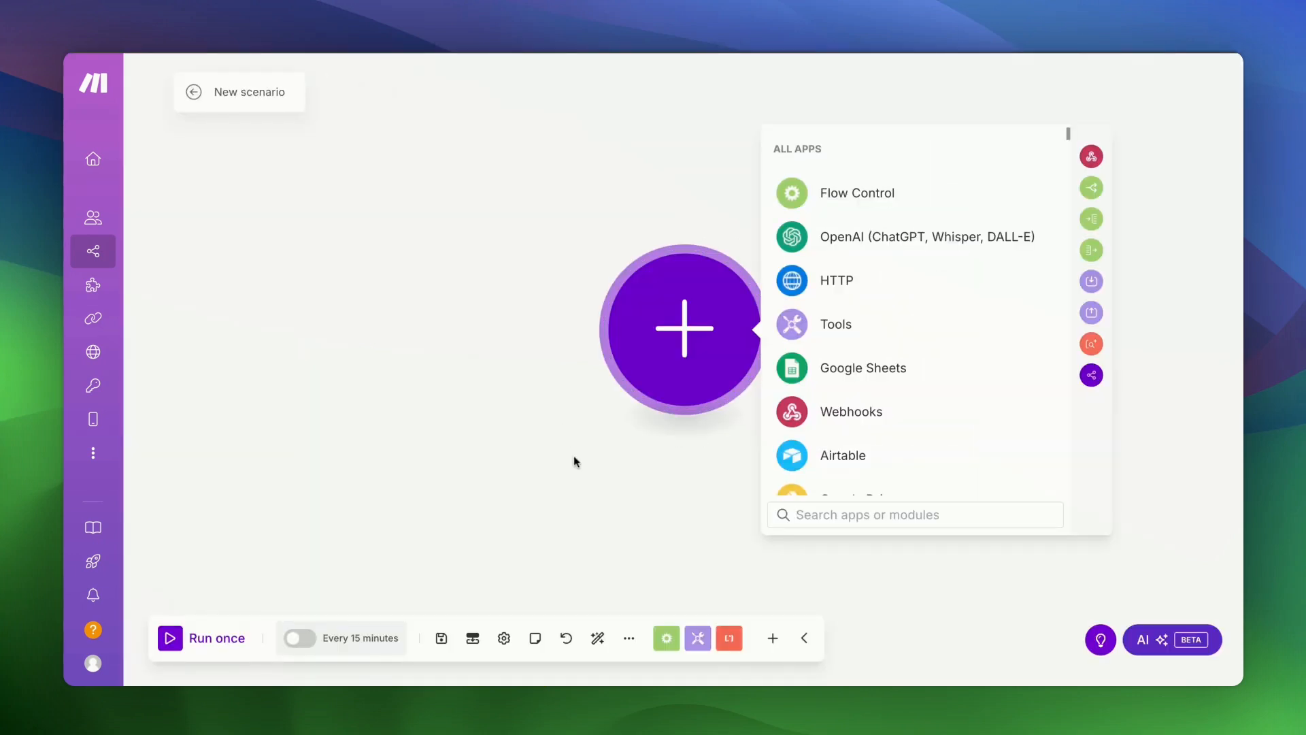
click(841, 416)
click(832, 338)
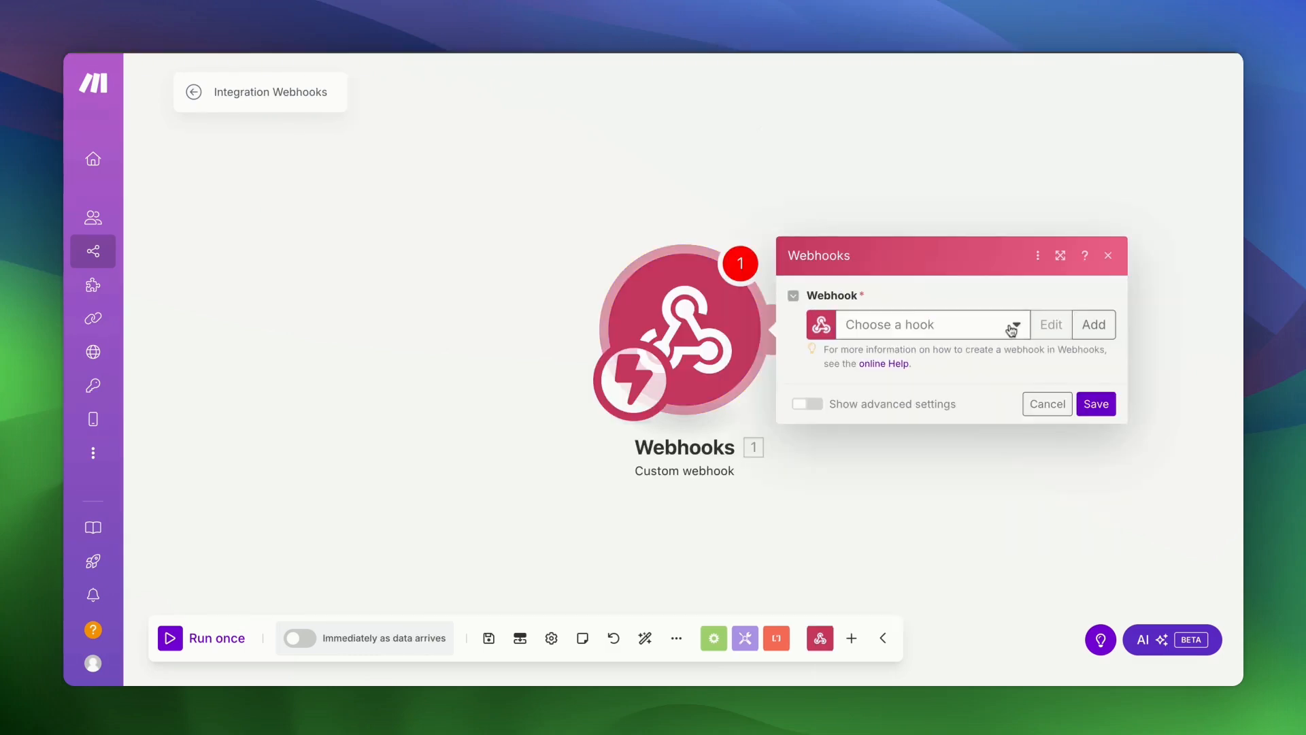
click(1011, 330)
click(1015, 306)
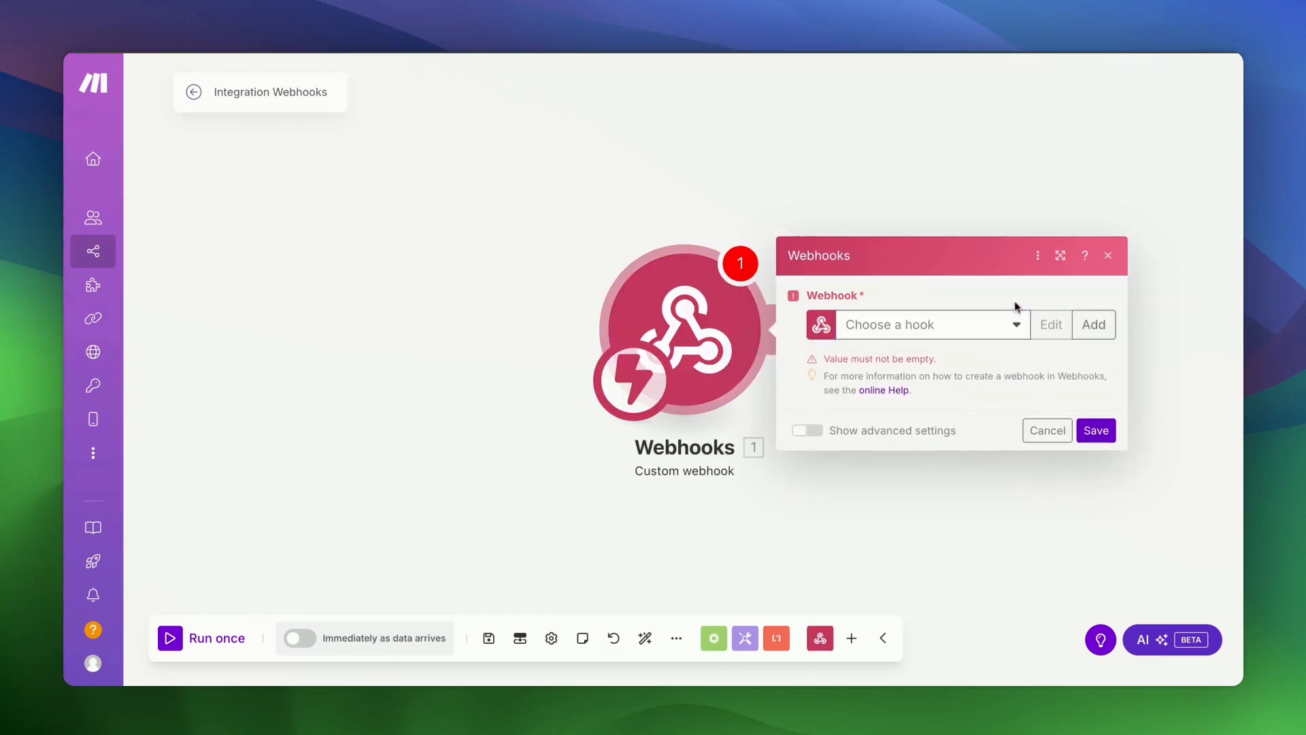
- Add a new hook named 'LinkedIn Automation Webhook' and save it
click(1094, 325)
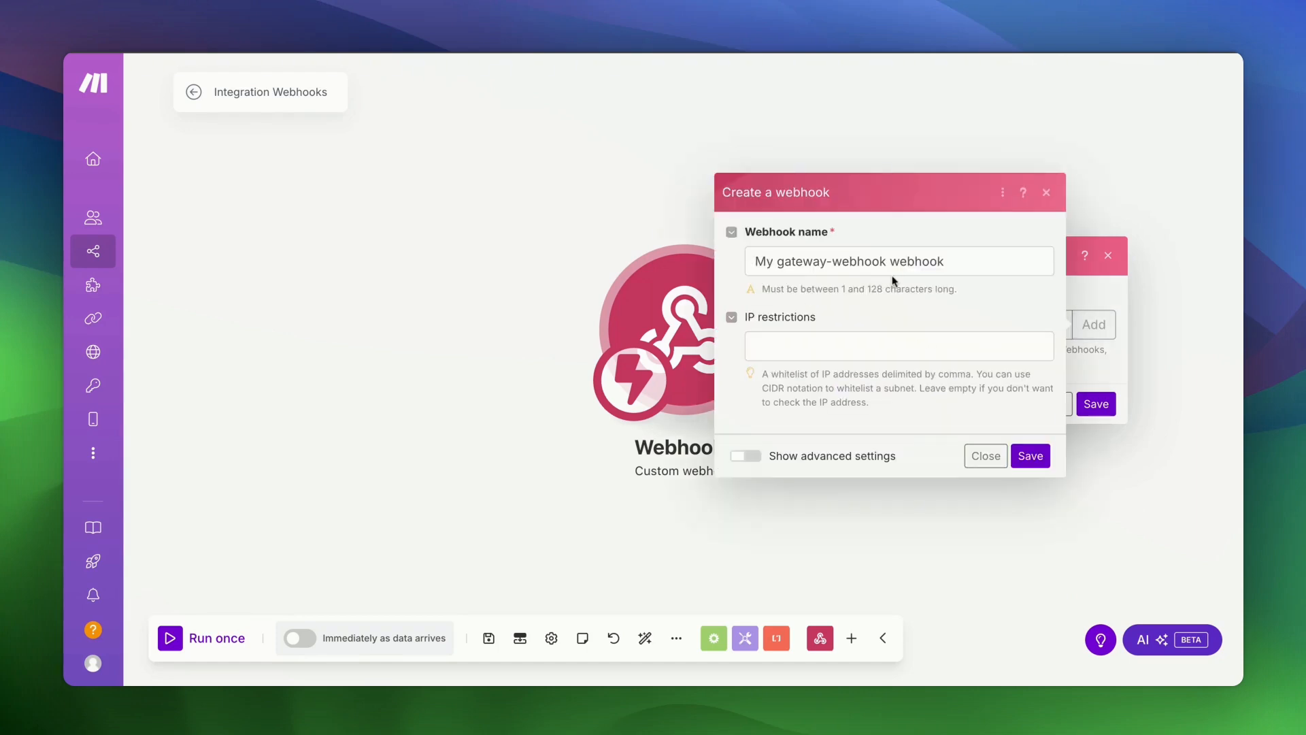
triple_click(896, 267)
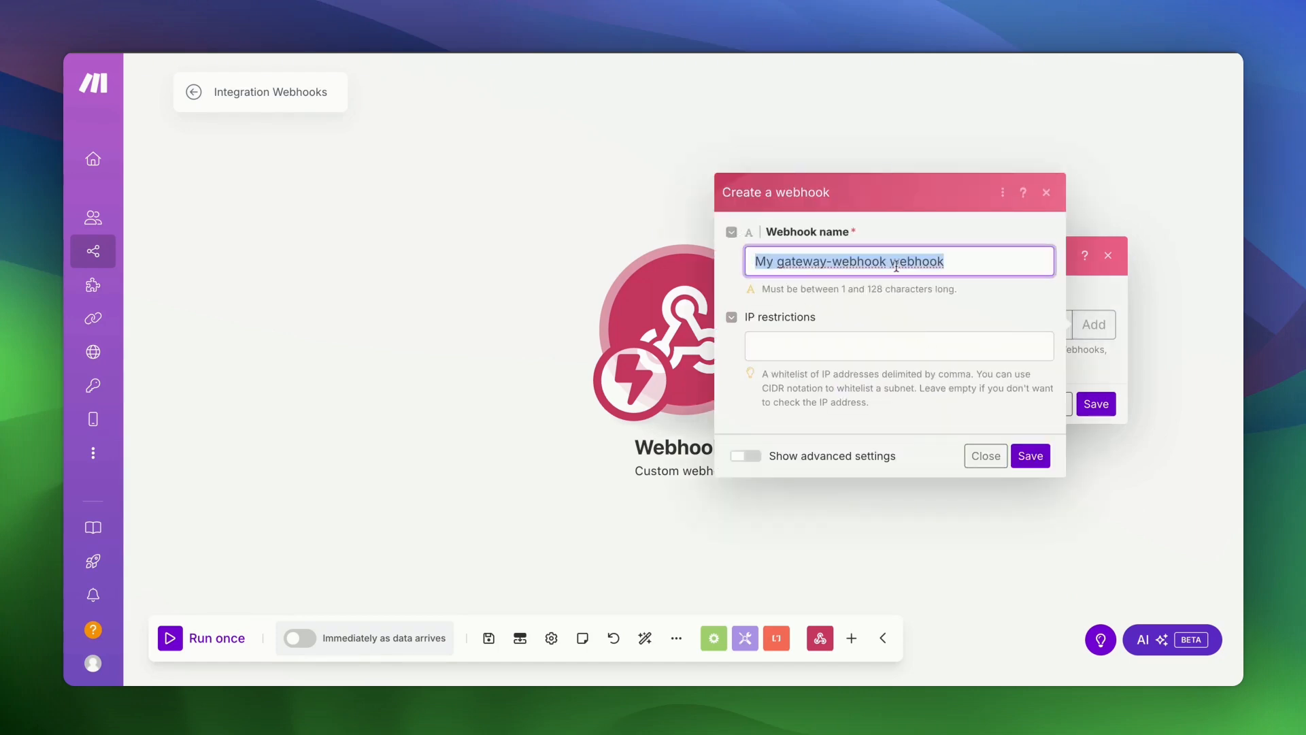
text(LinkedI)
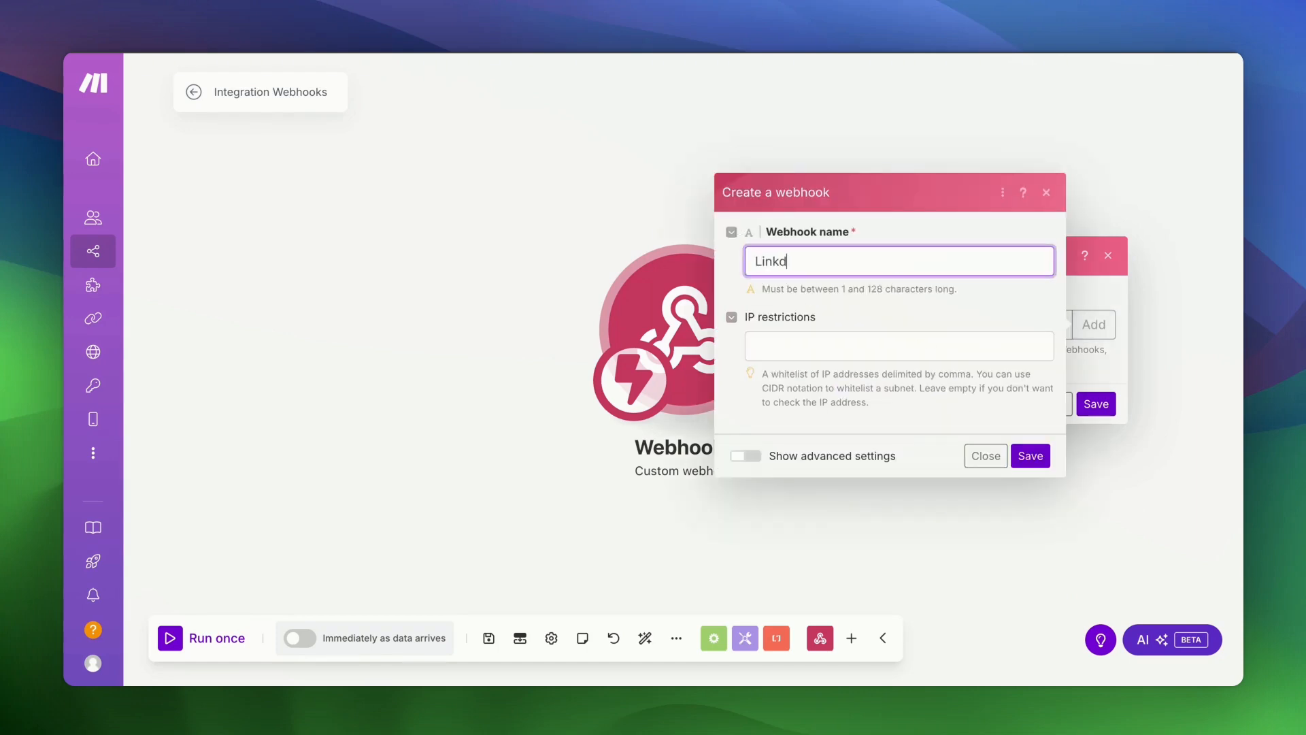
text(n Automation Webhook)
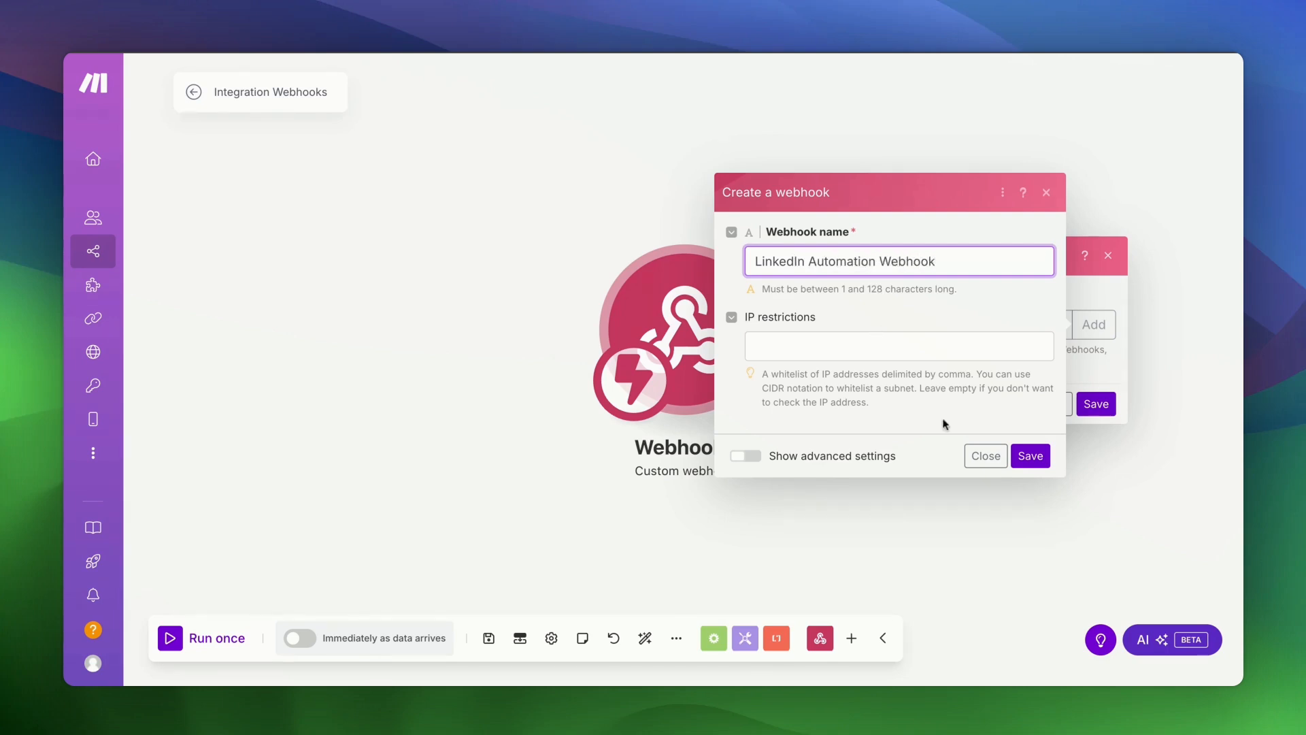
click(1030, 455)
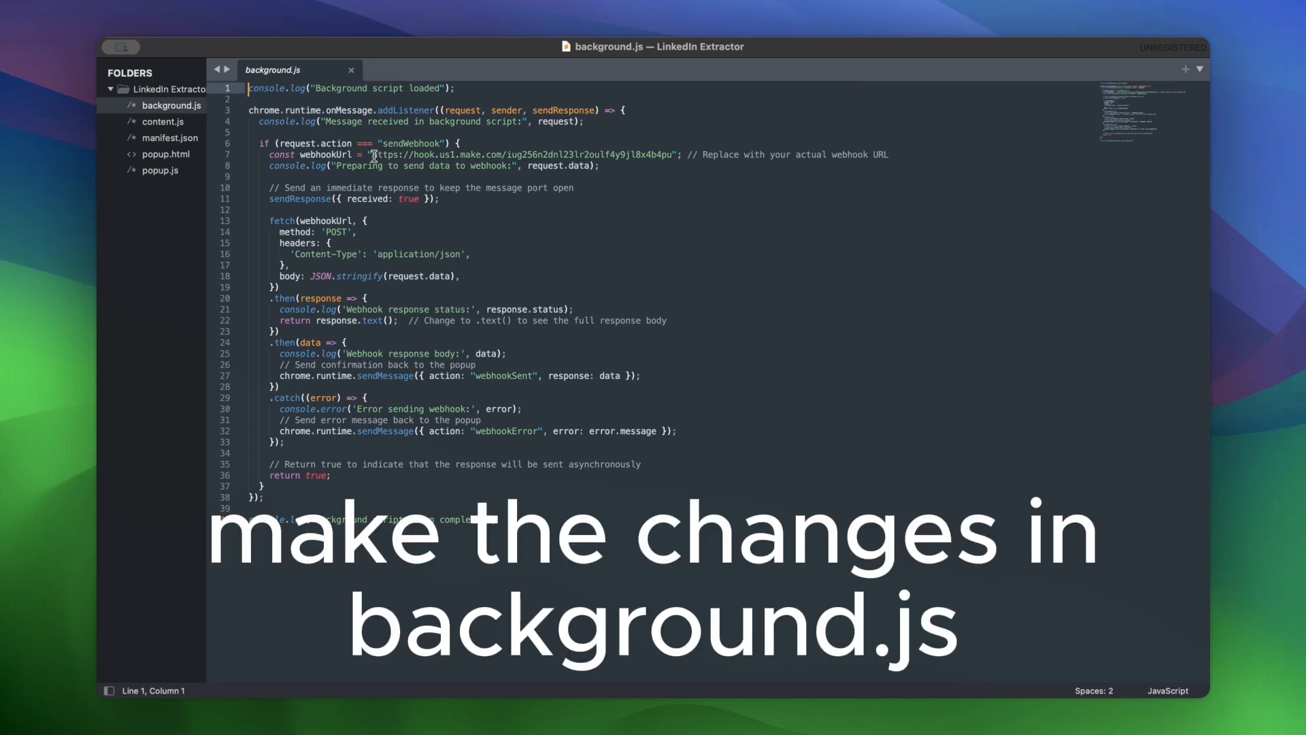
- Replace the old URL on line 7 of background.js with the pasted Make webhook URL and save
drag(260, 144, 656, 156)
click(656, 156)
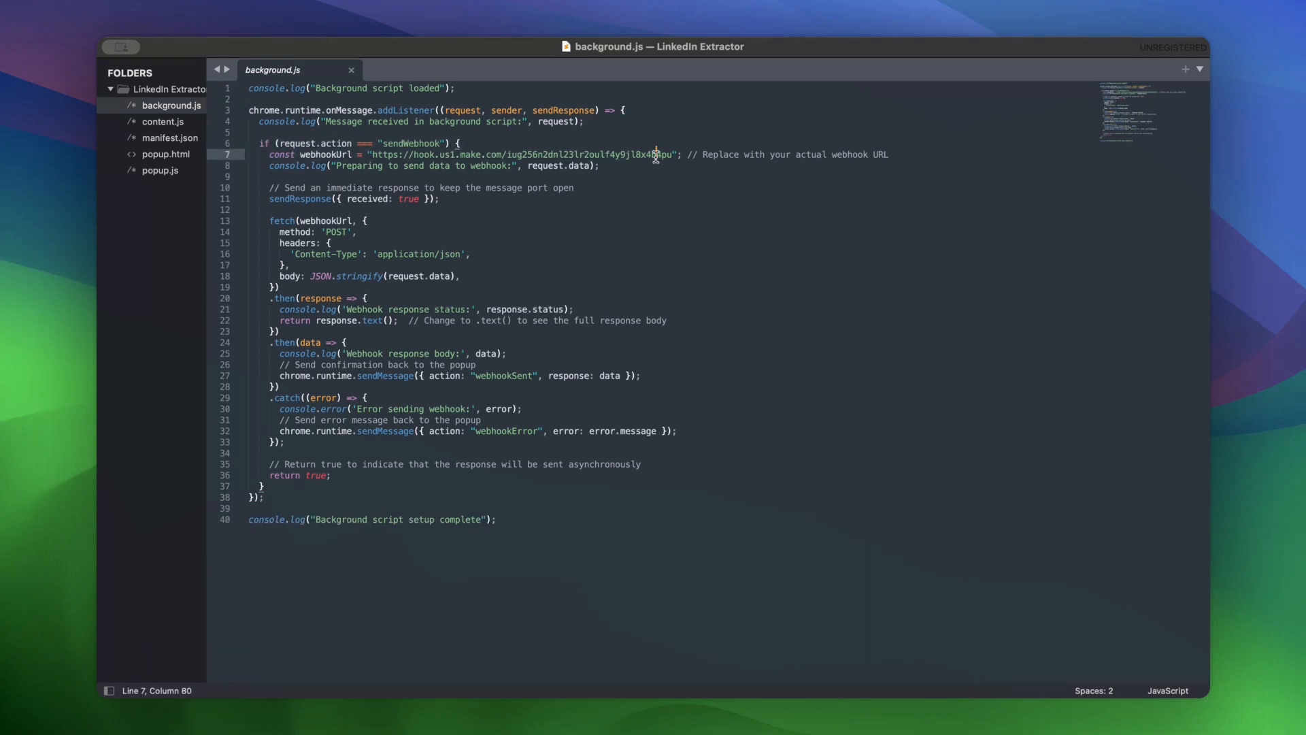
drag(373, 156, 672, 156)
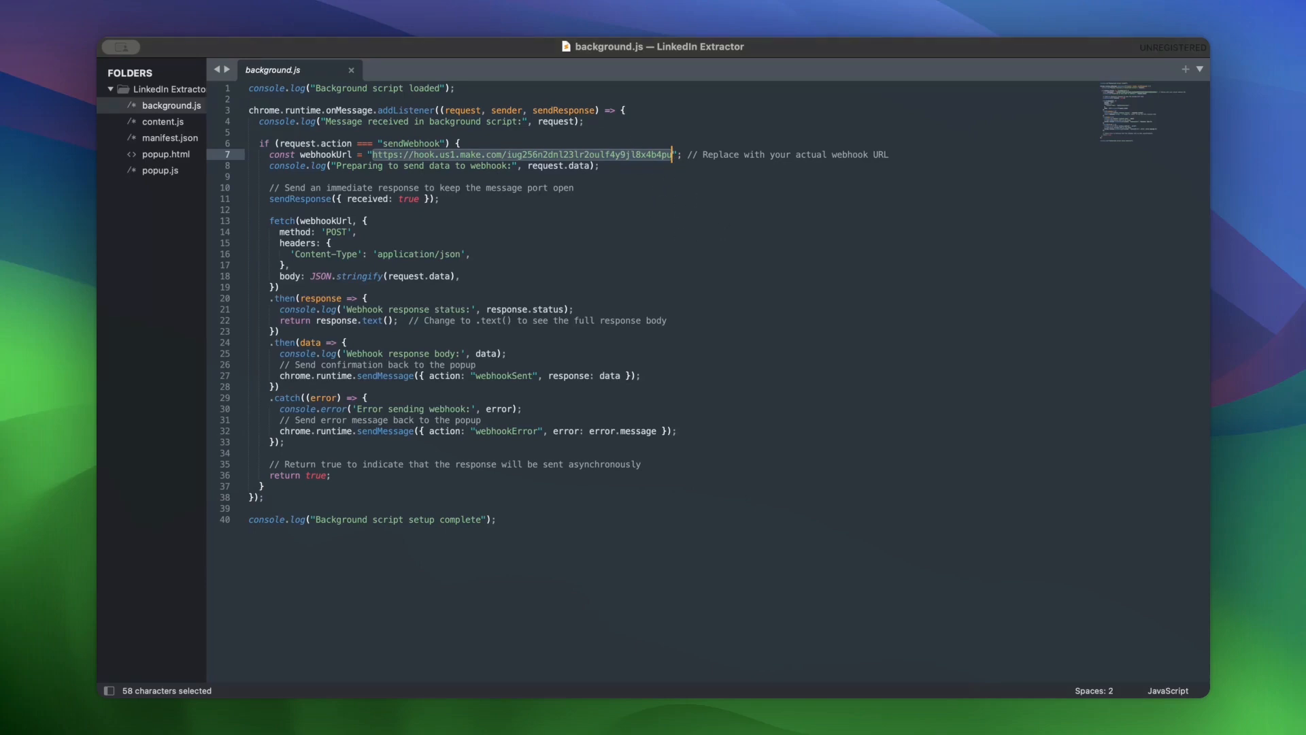
key(super+Tab)
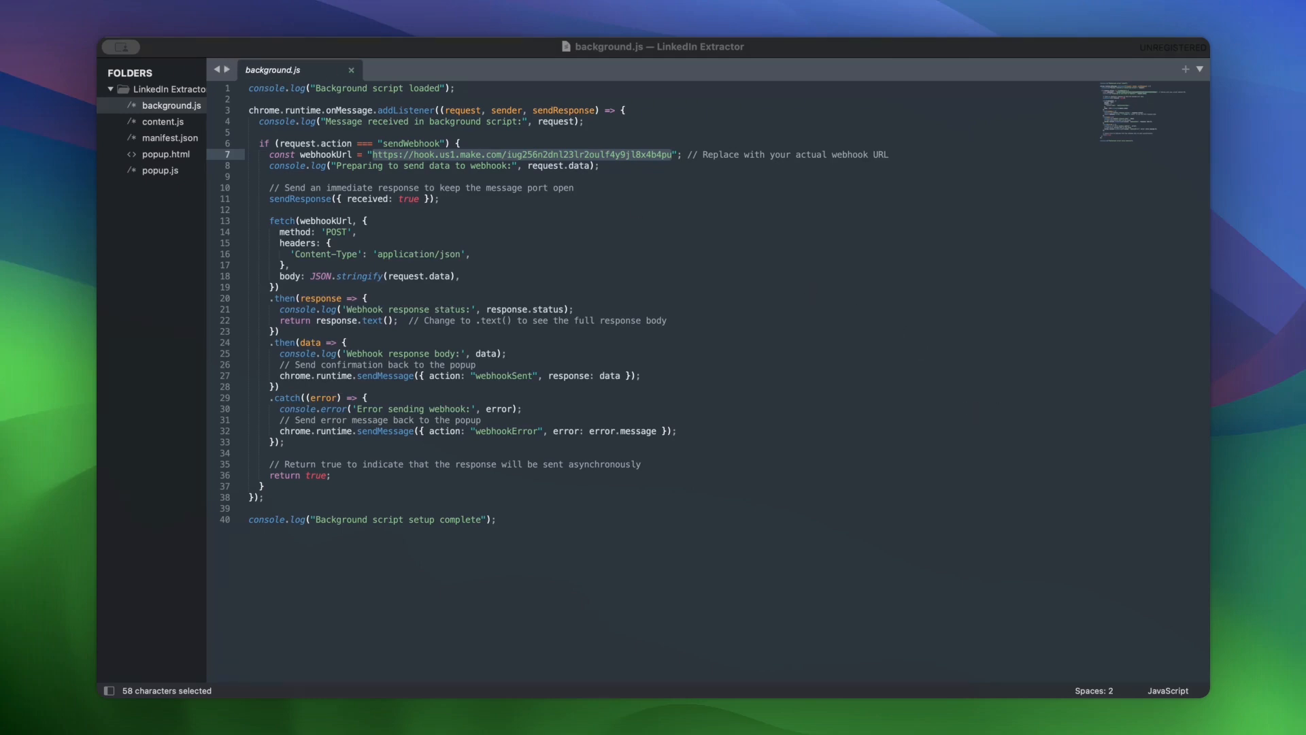
key(super+Tab)
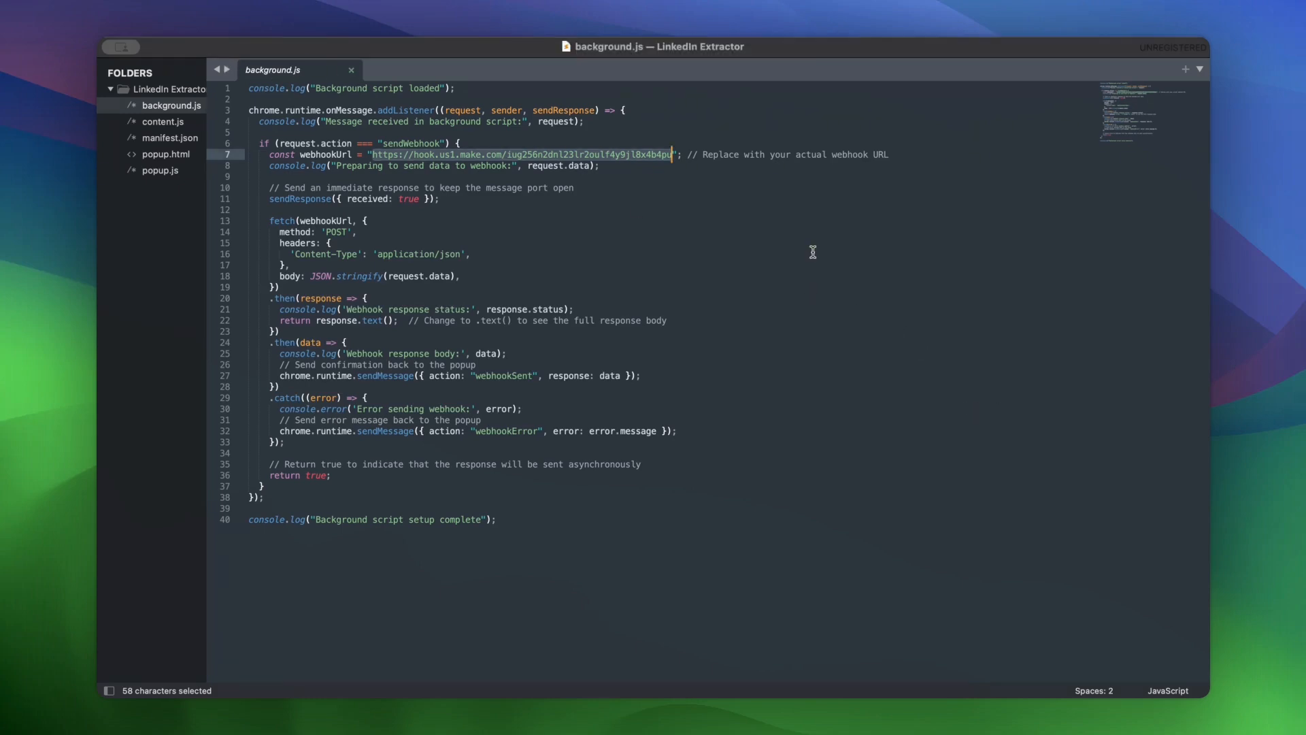
key(BackSpace)
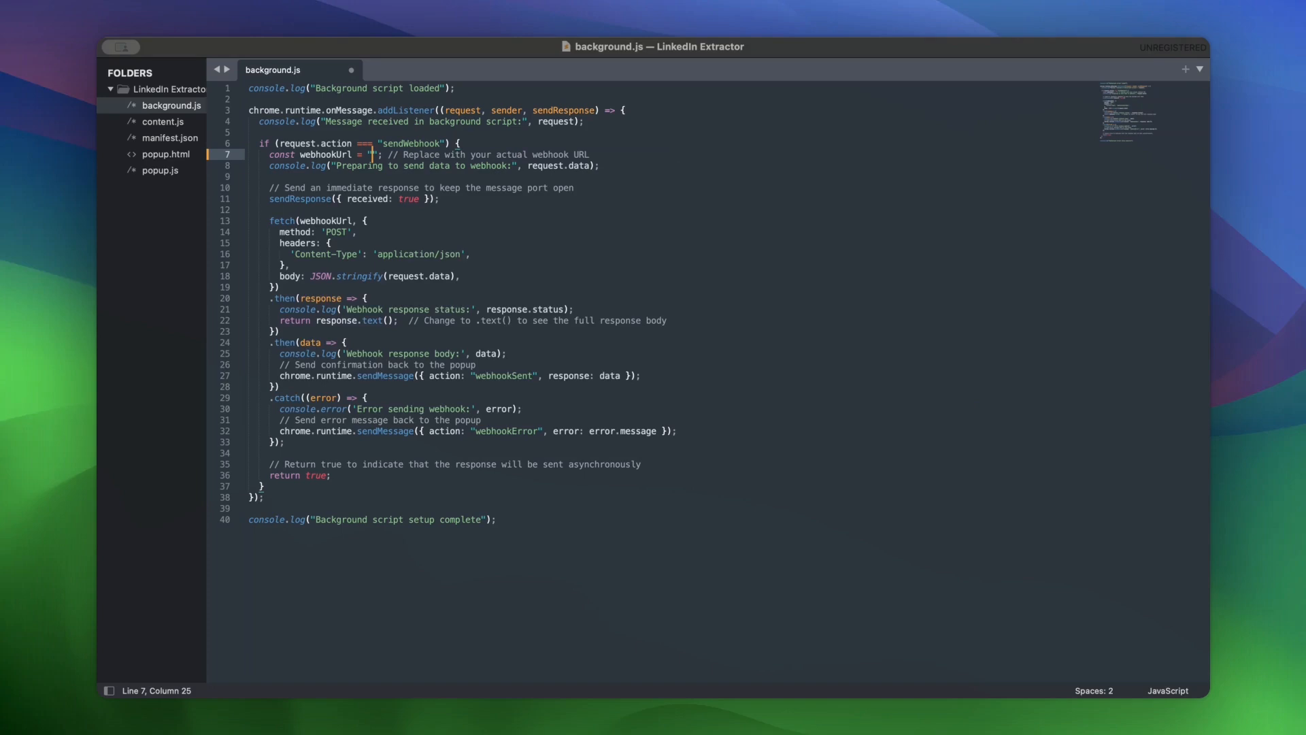
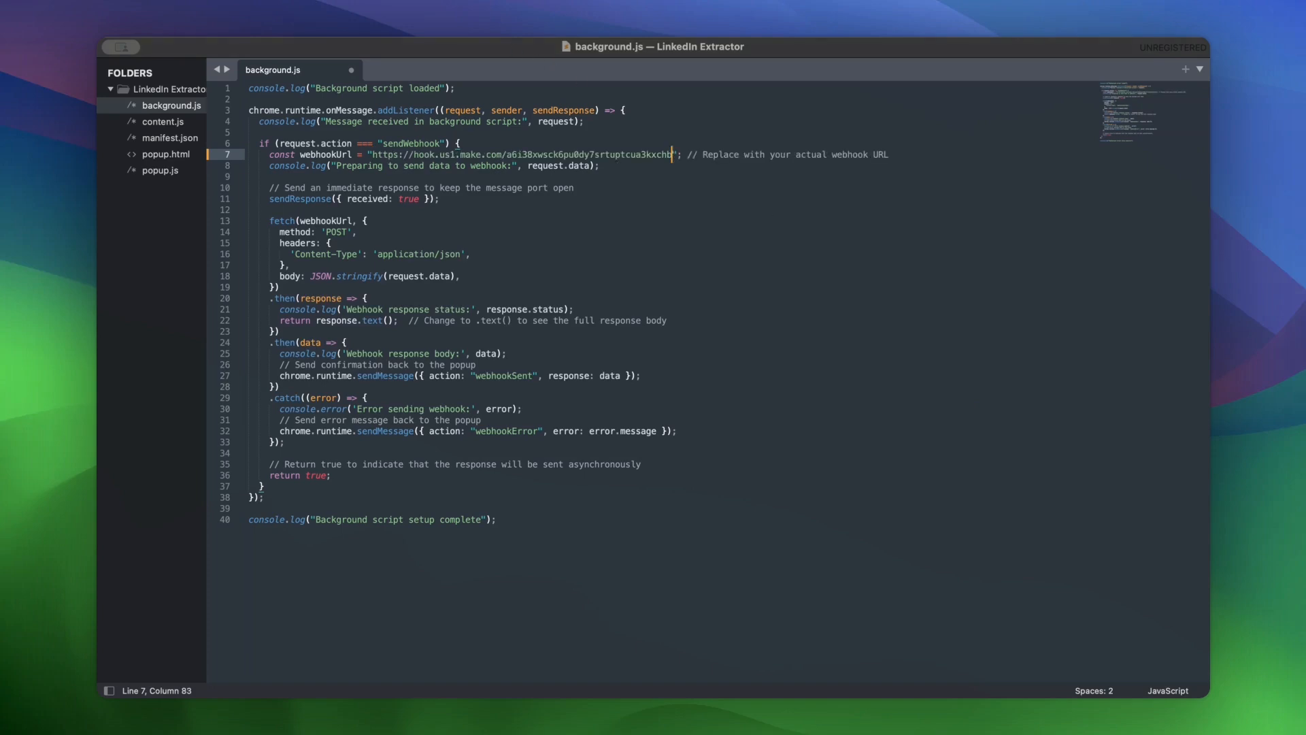
key(super+s)
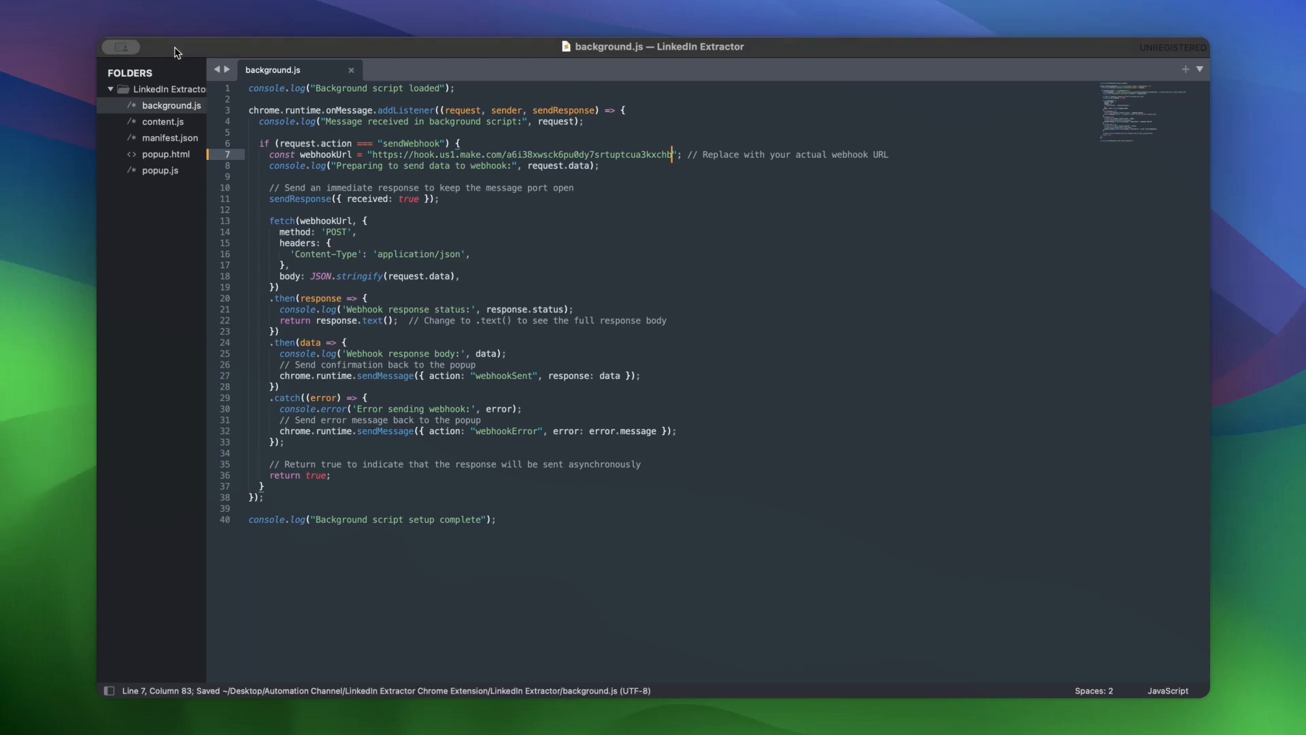
key(super+Tab)
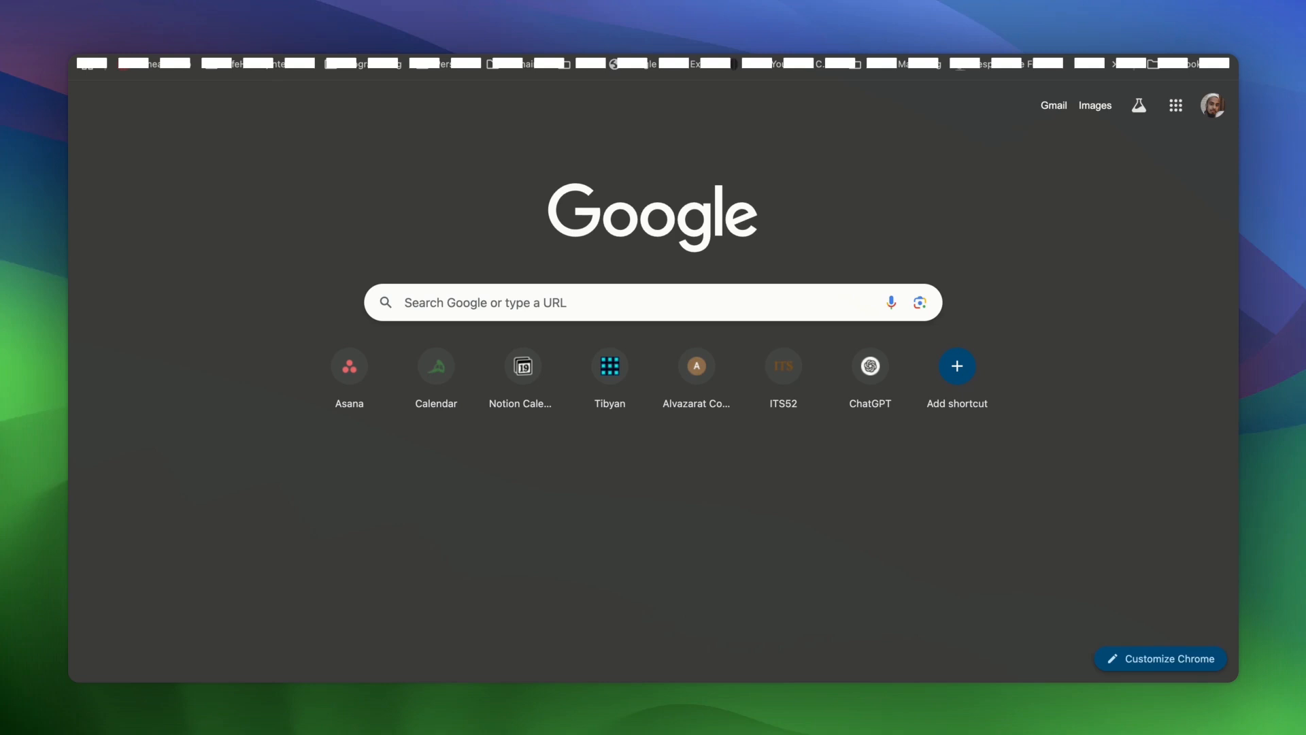
- On chrome://extensions, use Load unpacked and reload the LinkedIn Profile Extractor card
key(ctrl+Tab)
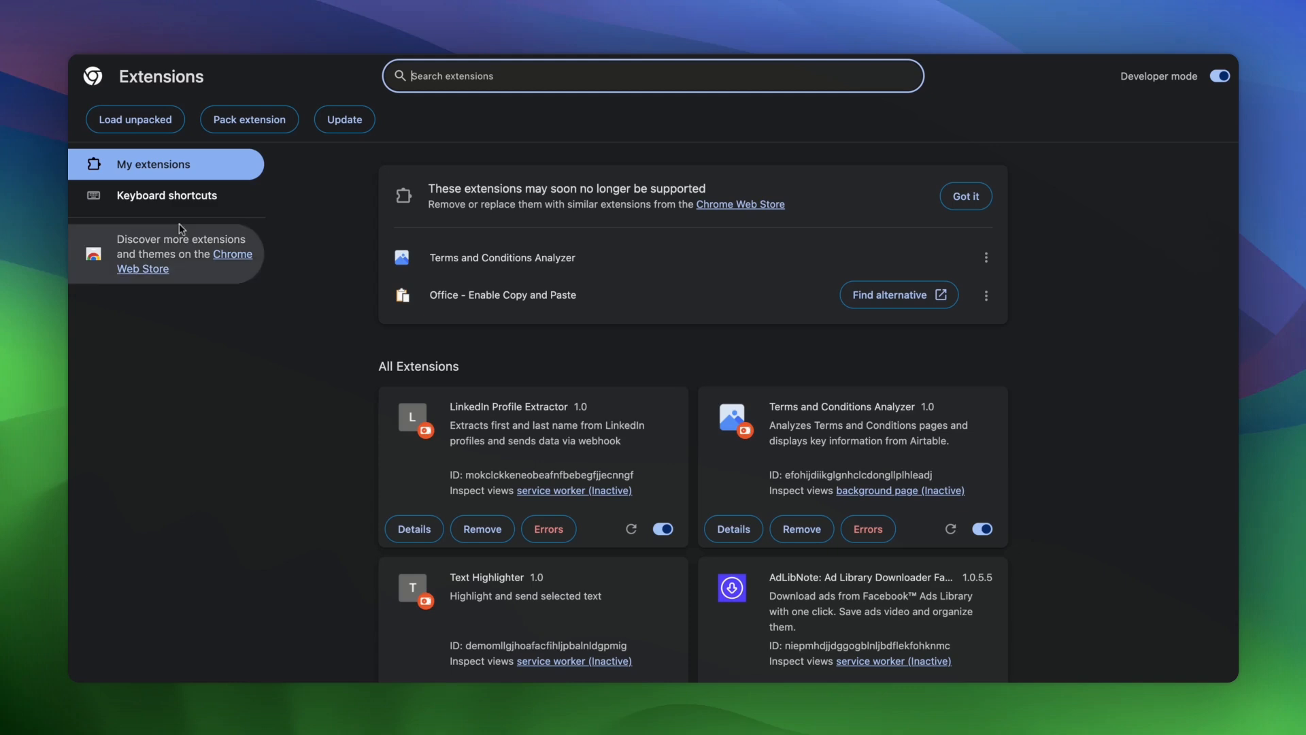
click(164, 133)
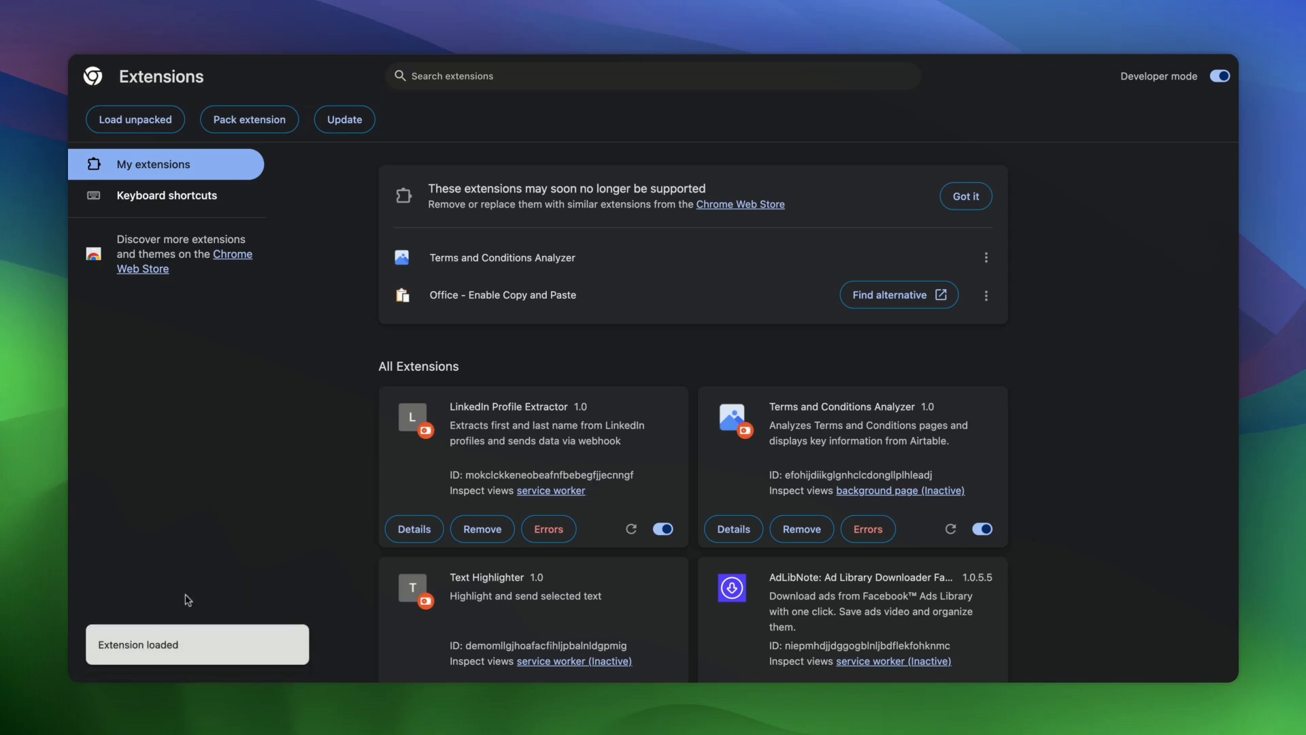
triple_click(449, 404)
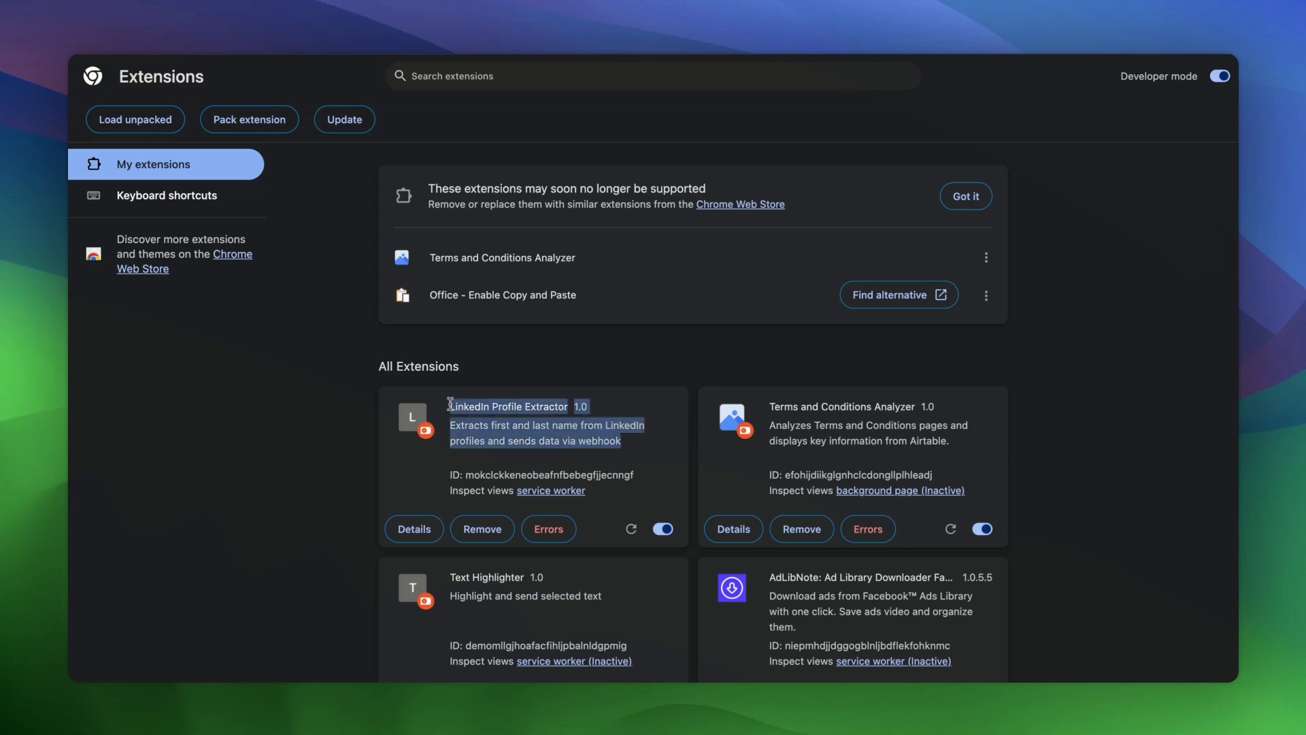
click(629, 459)
click(629, 535)
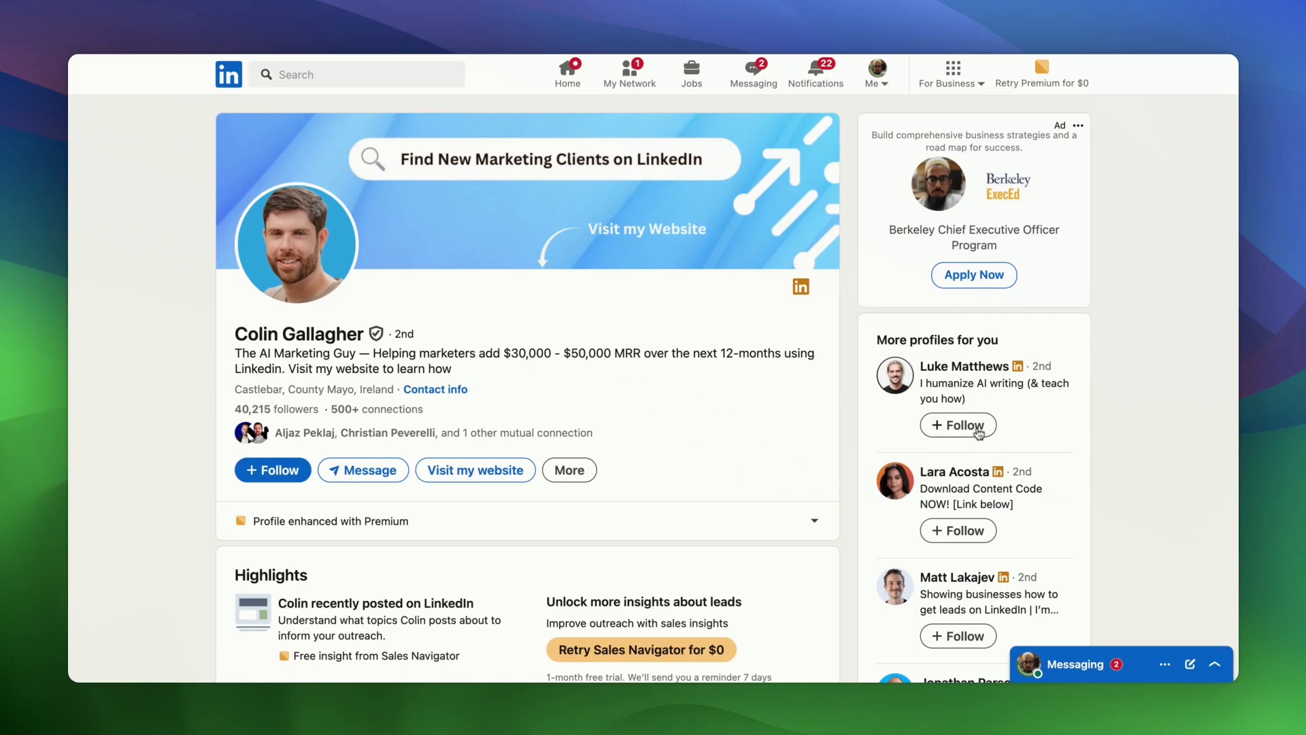
- Open a suggested person's profile and run Extract Profile Data from the extension popup
click(967, 371)
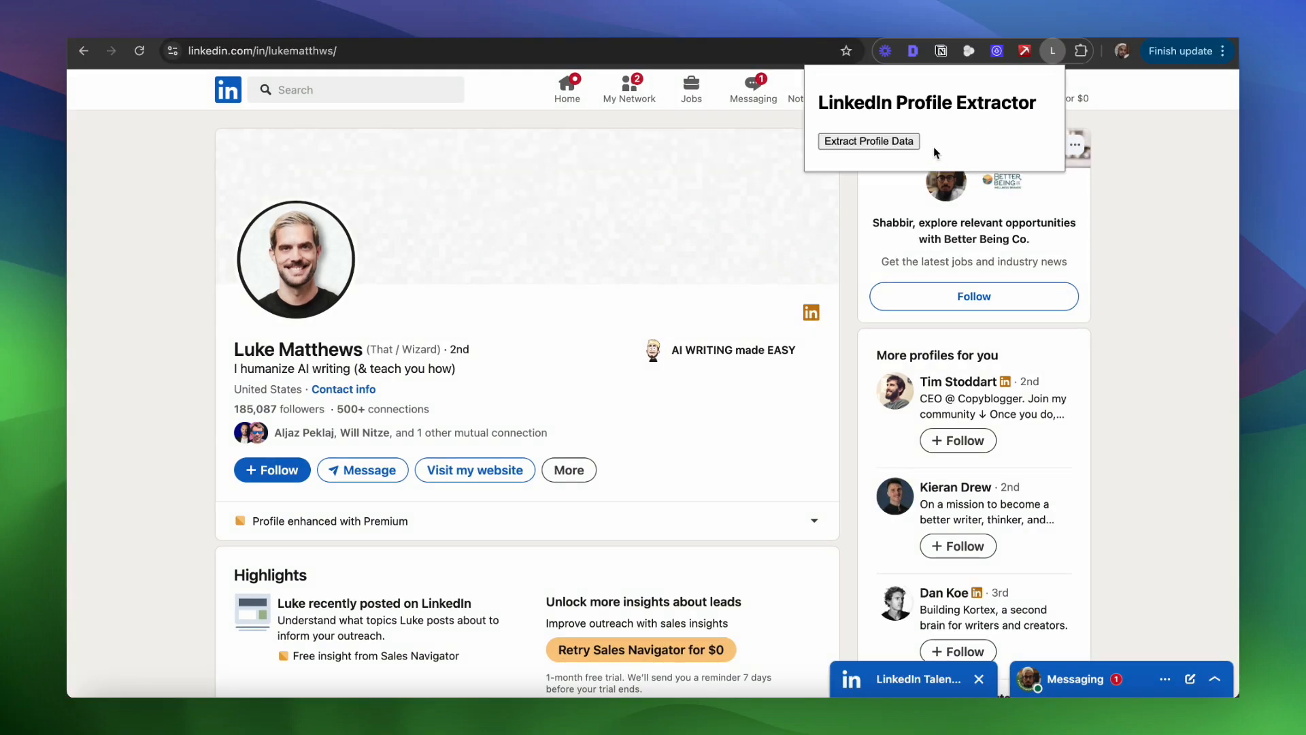
click(887, 141)
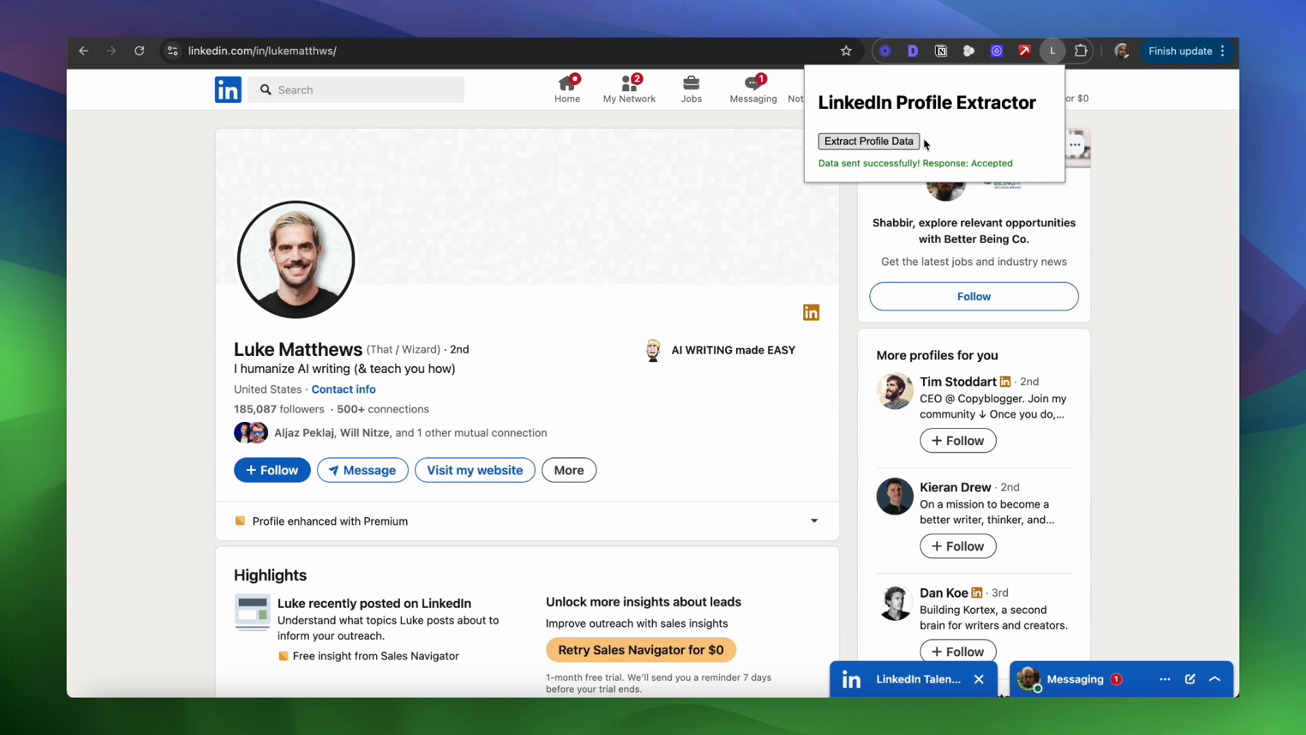
click(1201, 195)
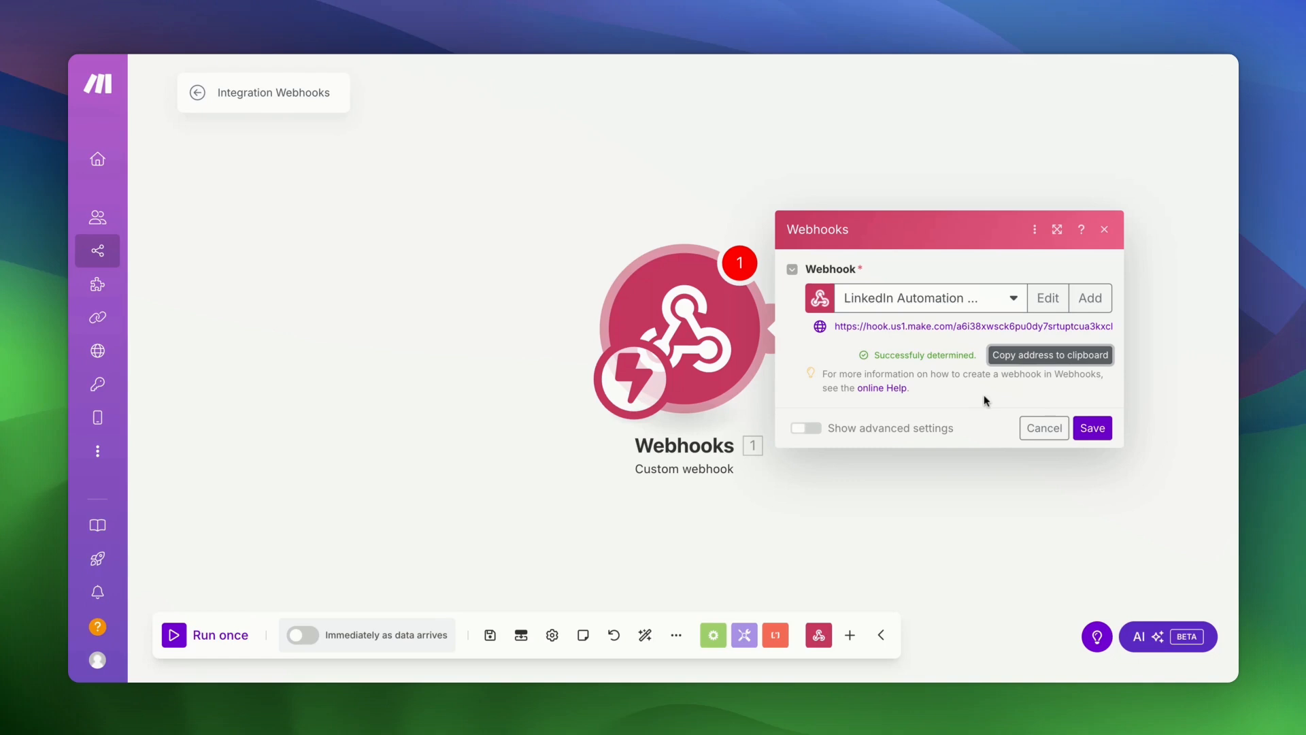
- Save the webhook, then add a new module by searching 'lemlist' and choosing Enrich Lead
click(1093, 428)
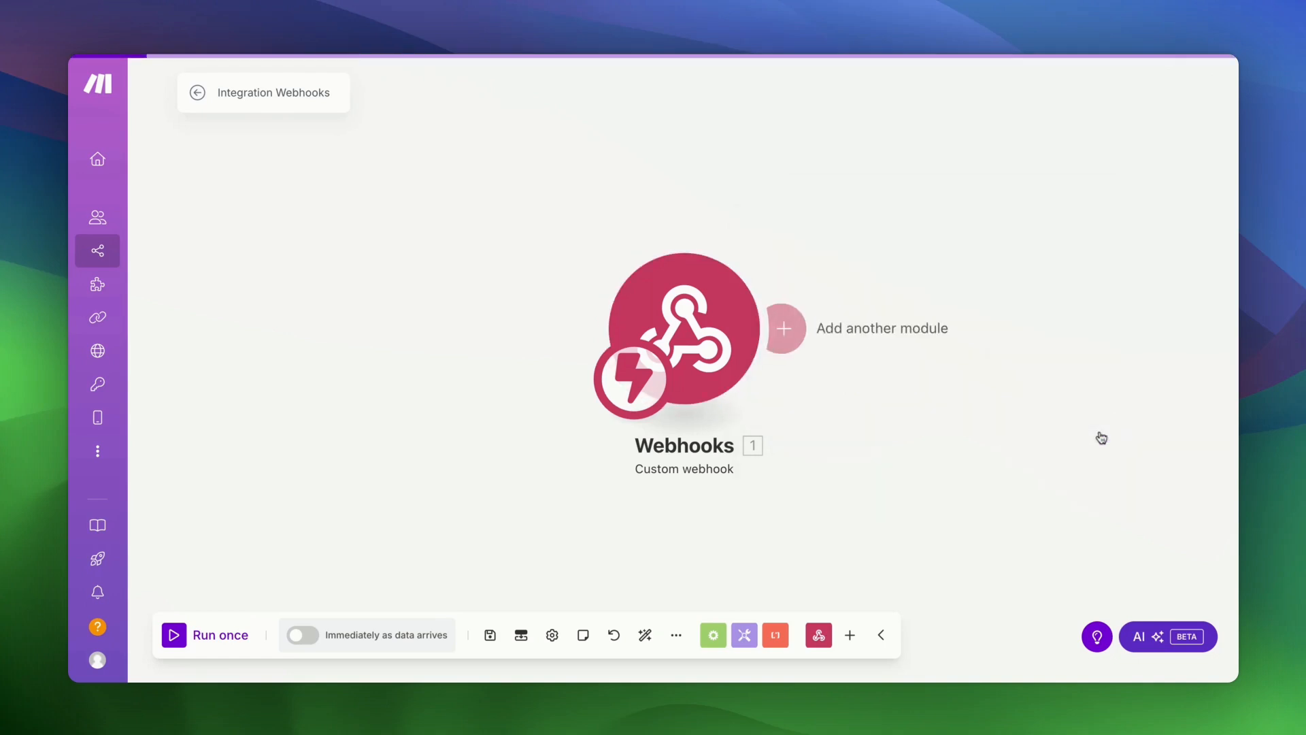
drag(927, 510, 630, 511)
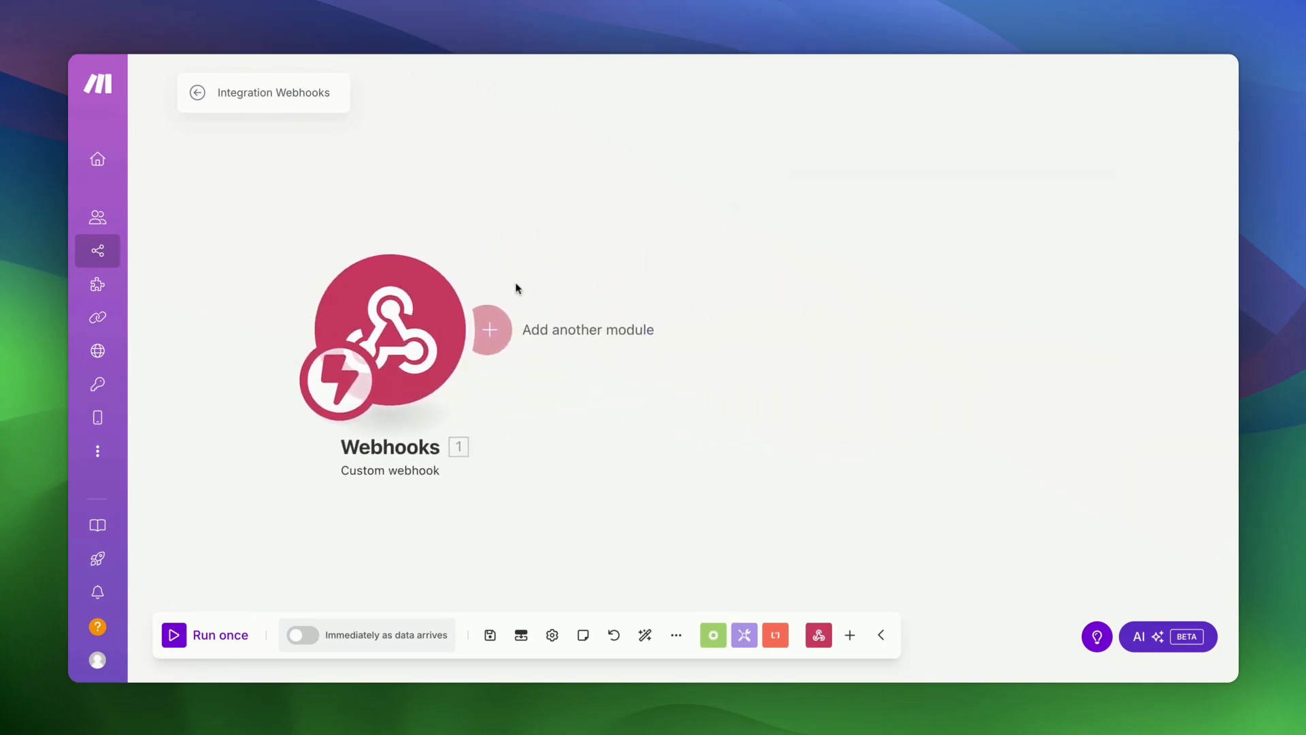
click(493, 331)
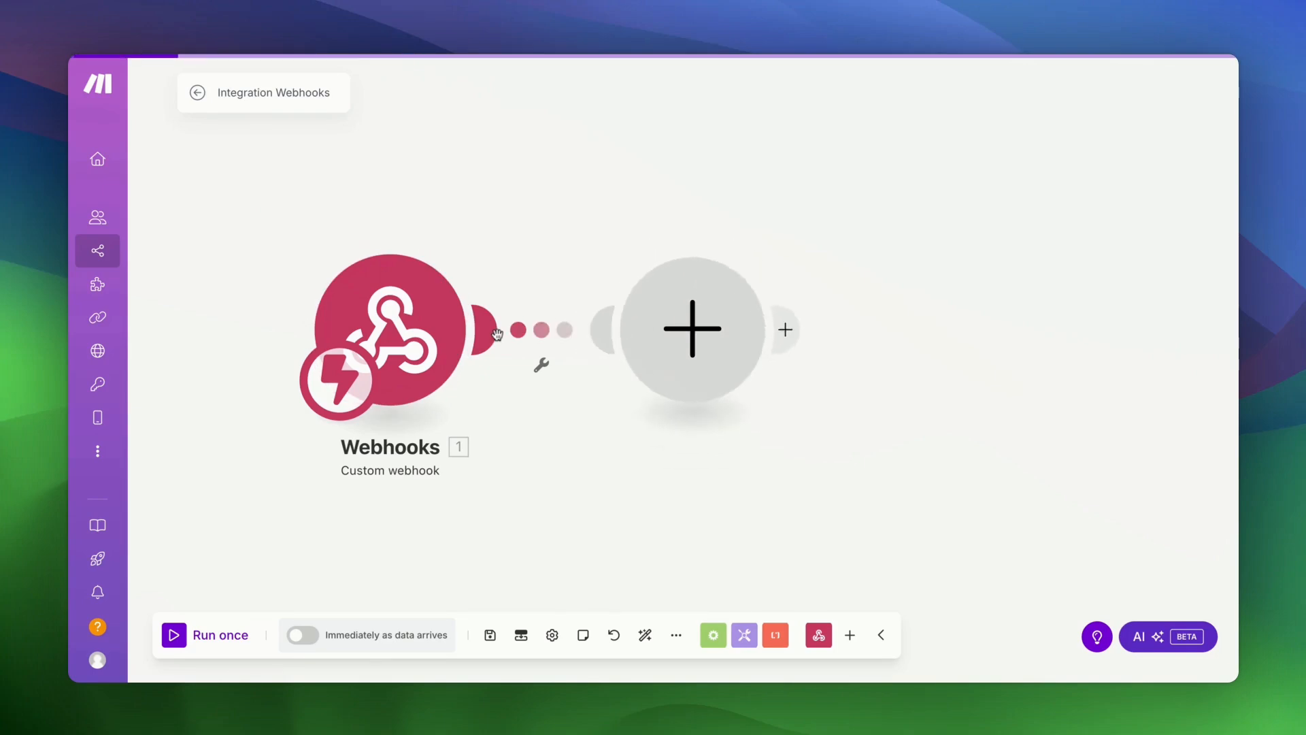
text(lemlist)
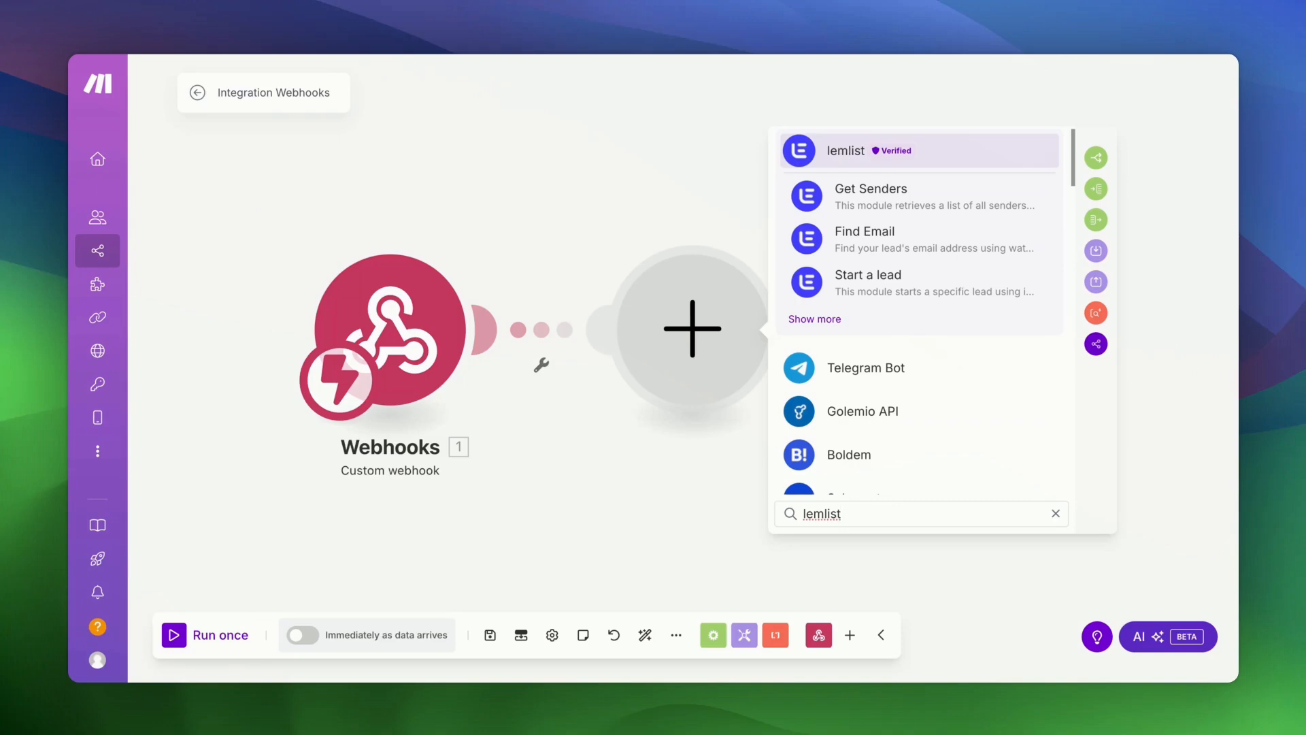
click(844, 151)
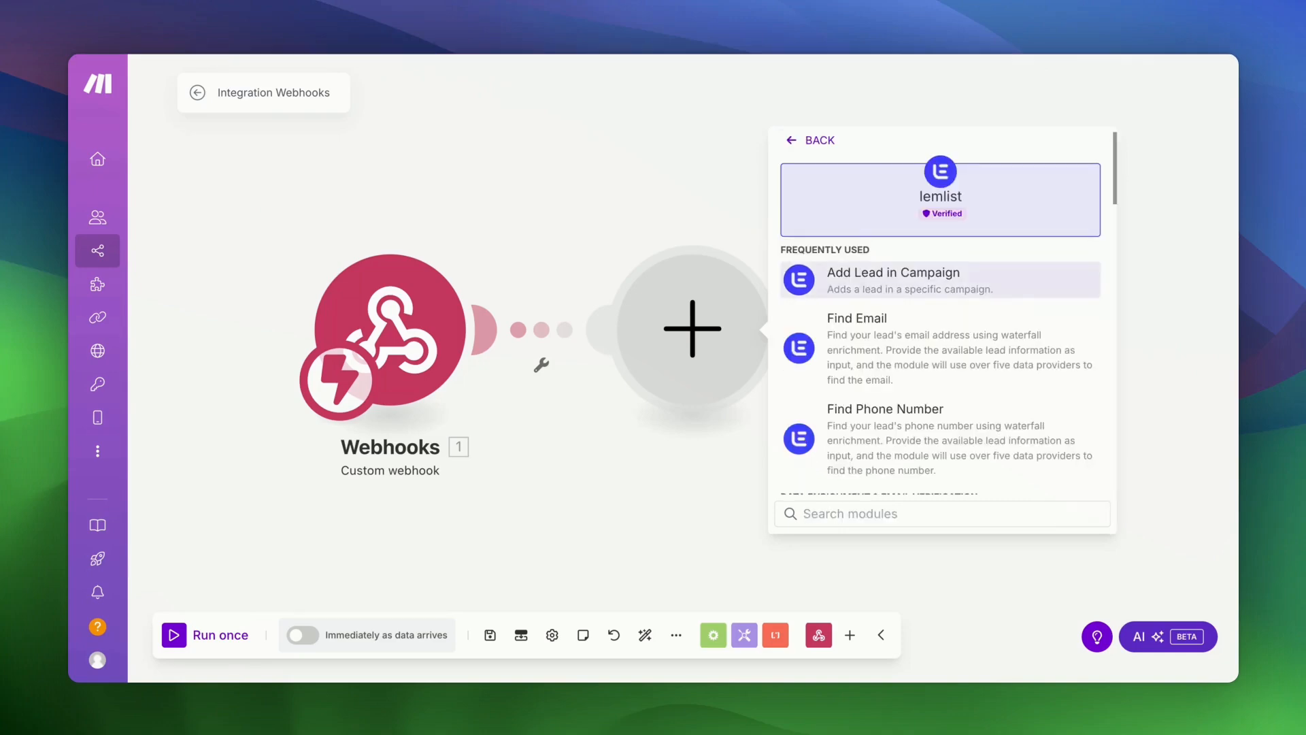
scroll(918, 423, down, 5)
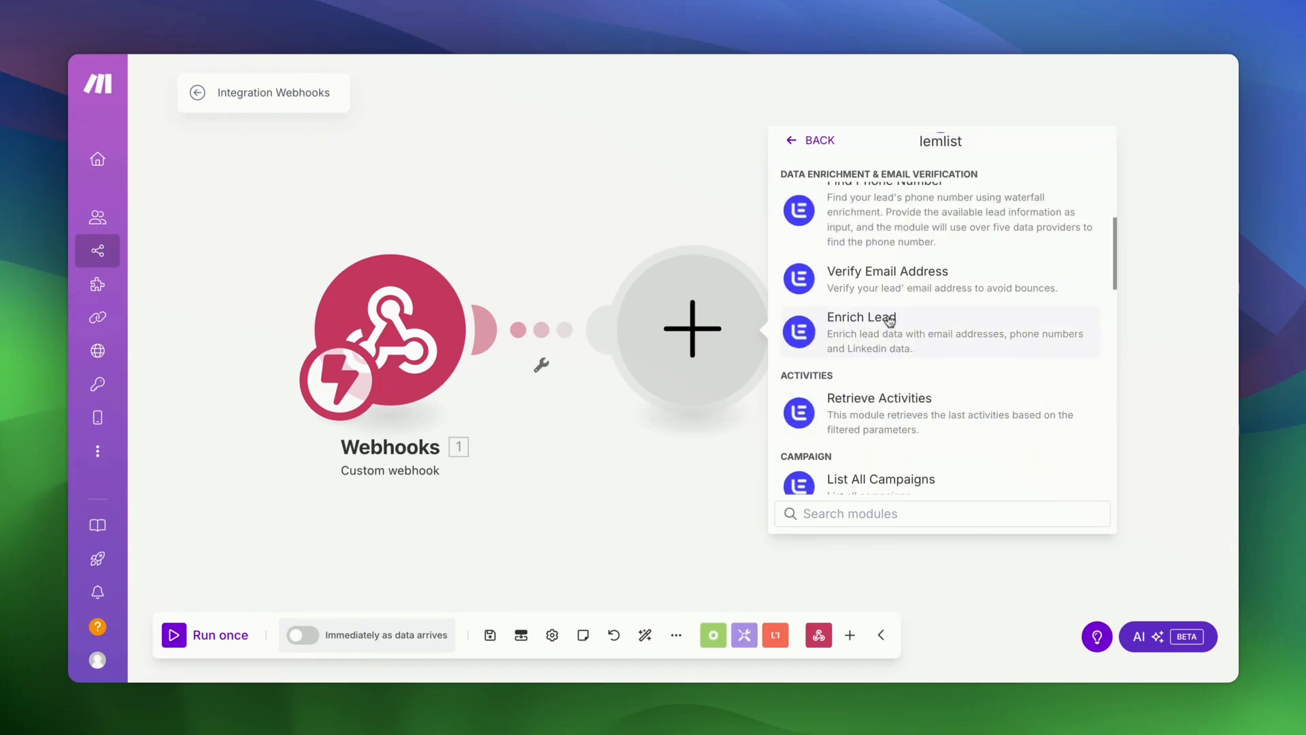
click(899, 344)
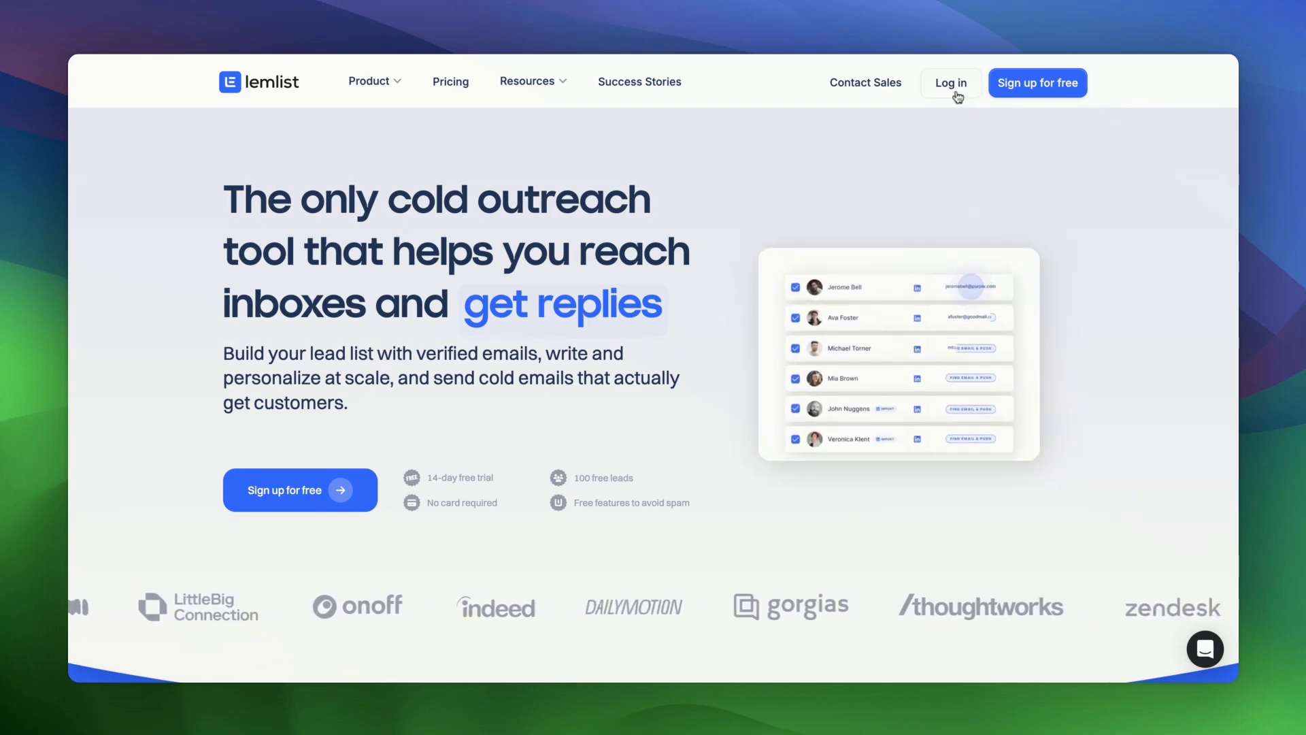
- Log in to lemlist with the Google account
click(953, 83)
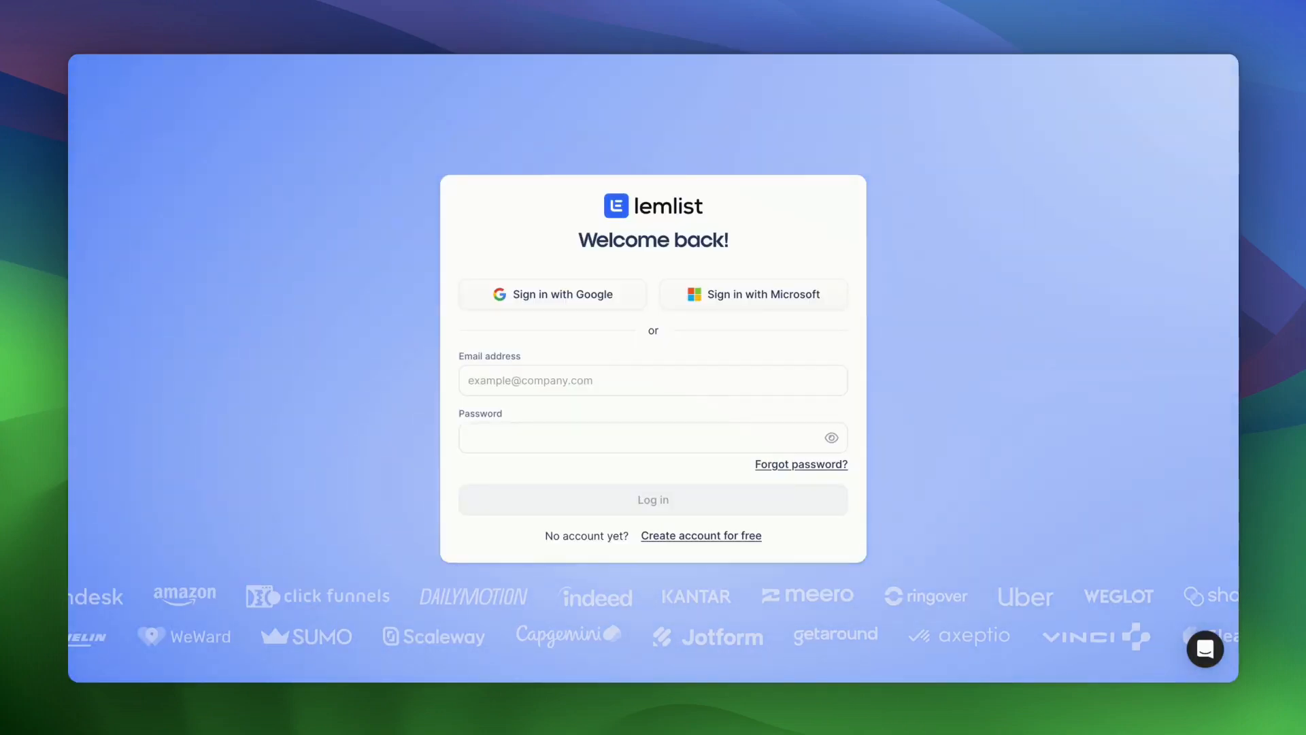
click(545, 300)
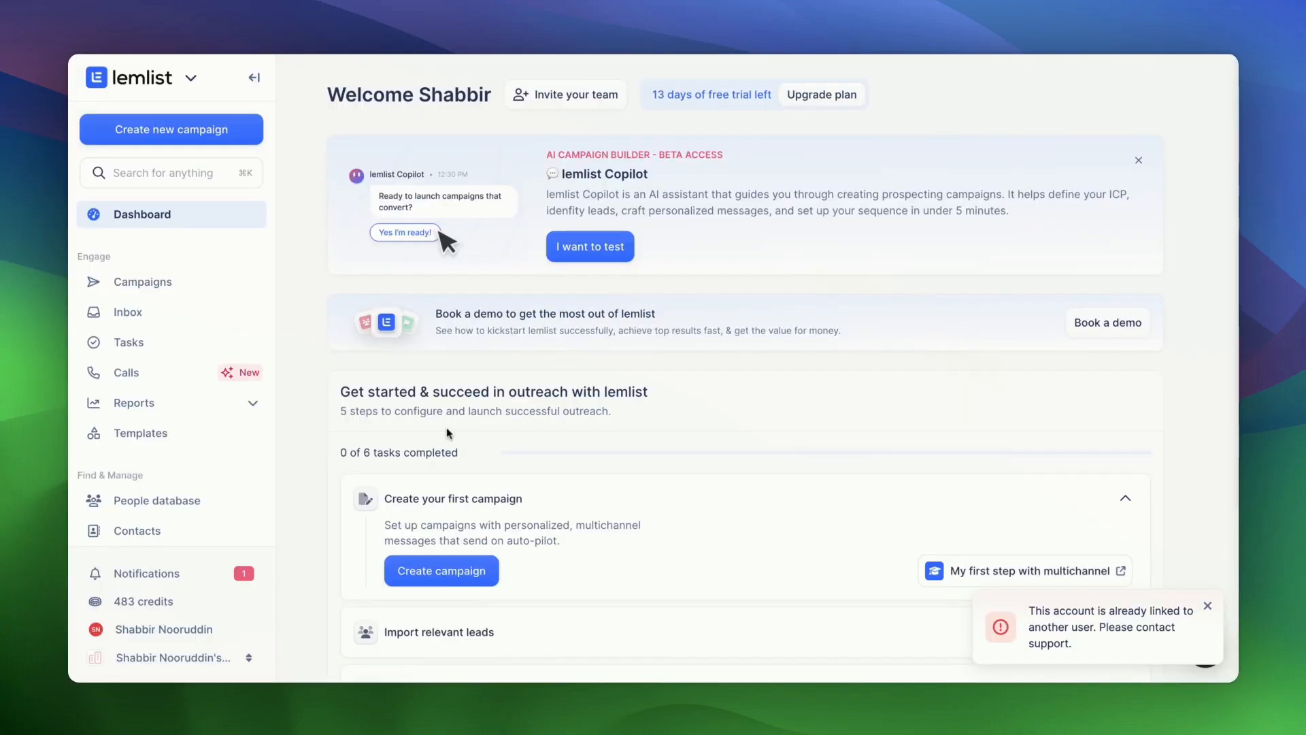
scroll(446, 428, down, 3)
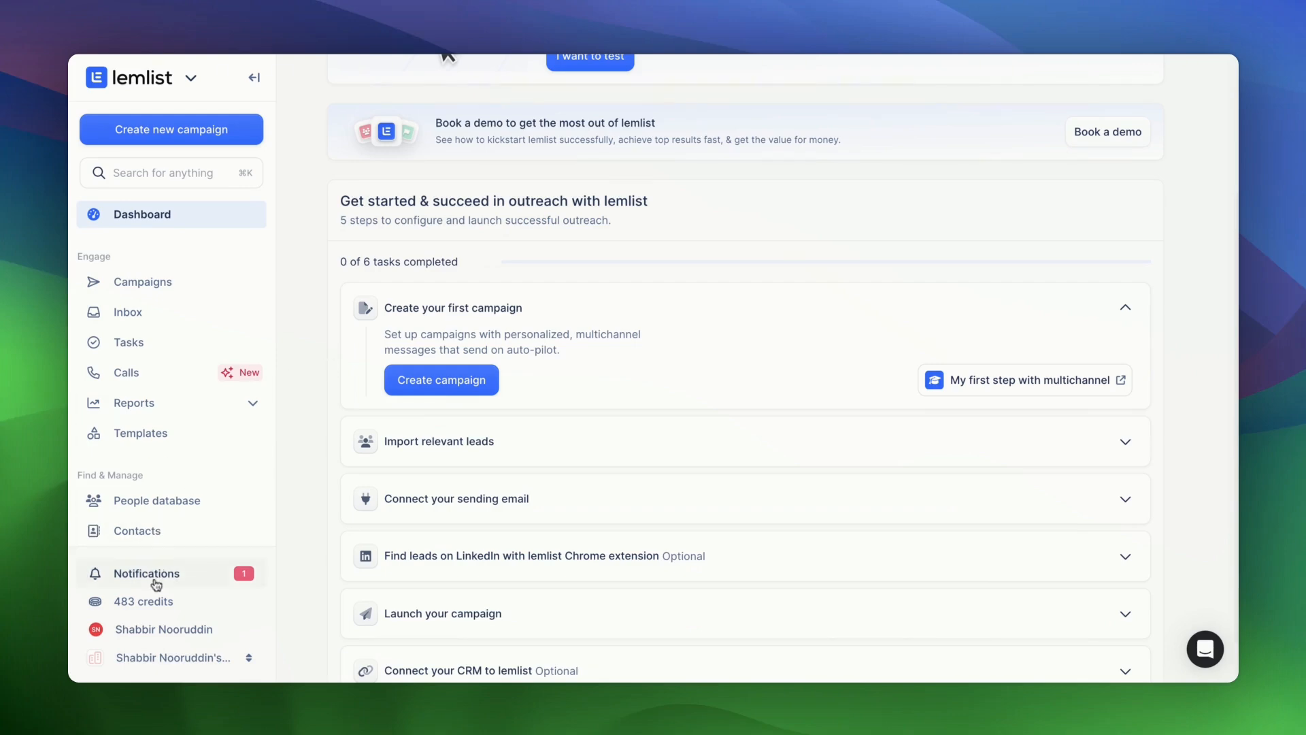
- Go to Settings > Integrations and open, then dismiss, the Generate API key form
click(192, 632)
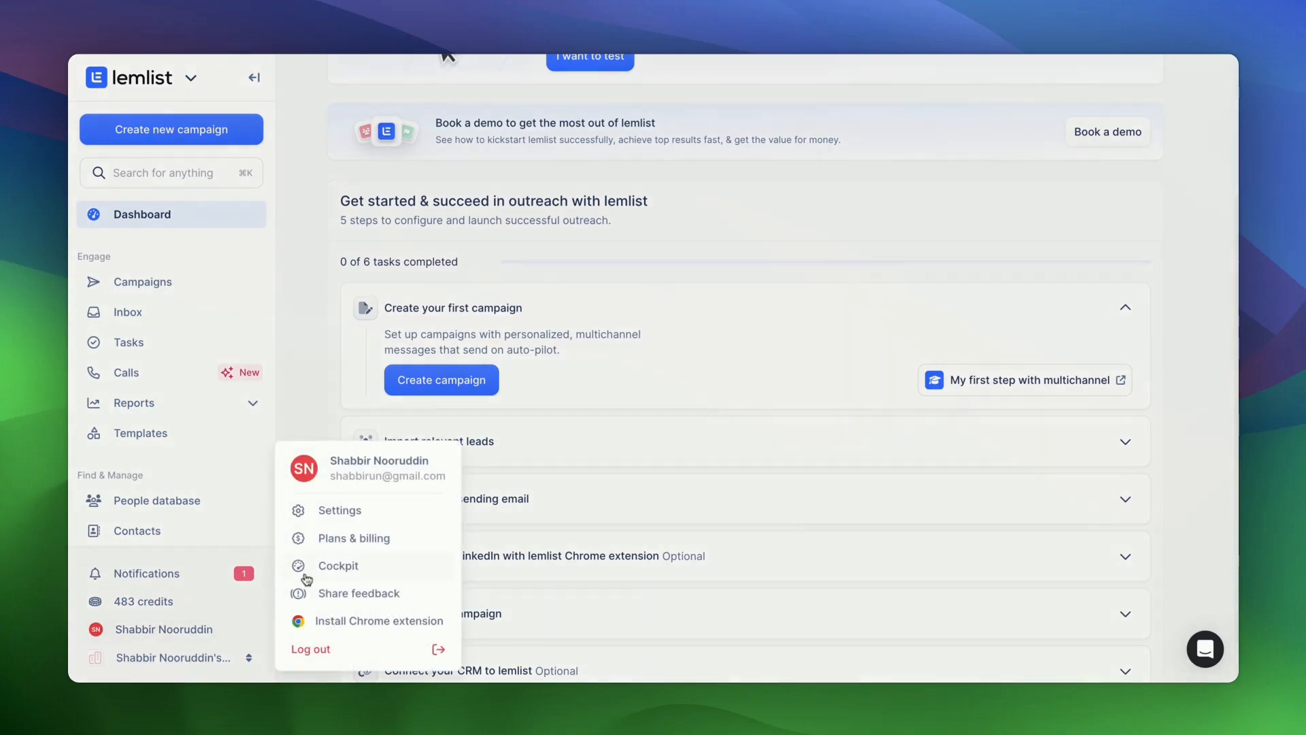
click(330, 523)
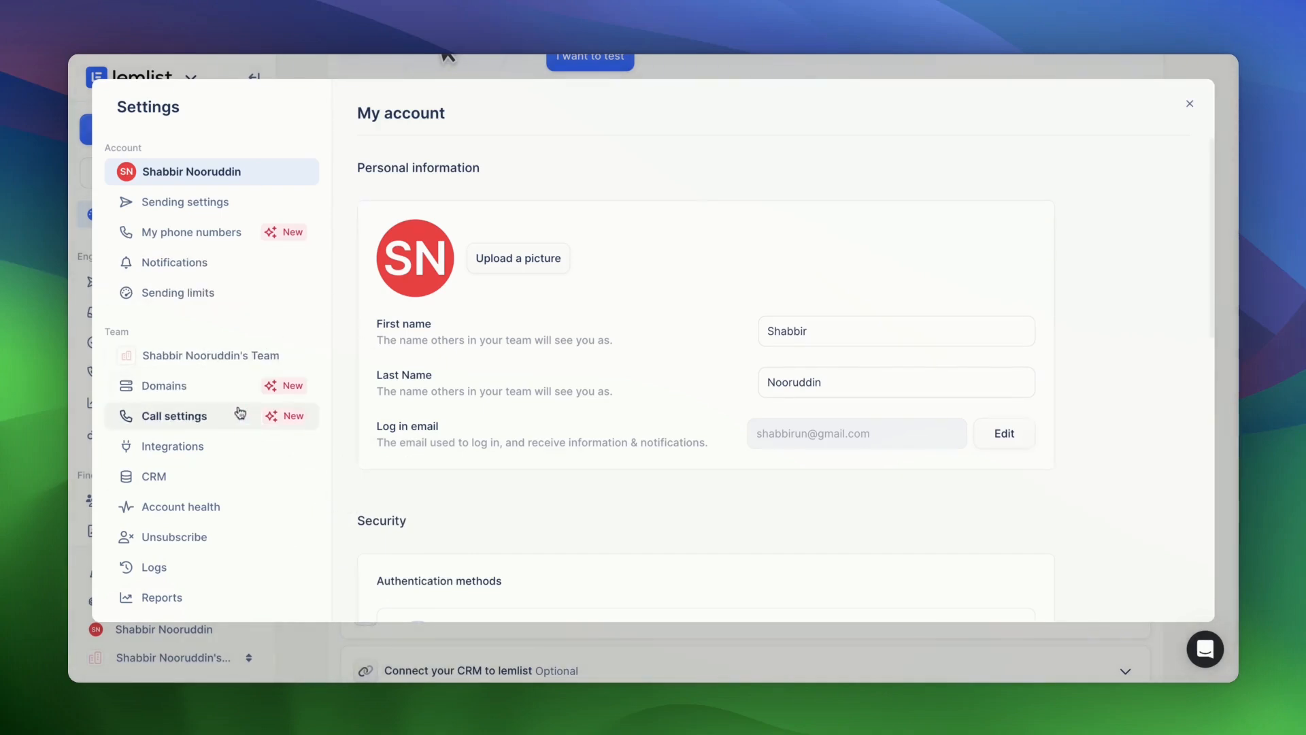
click(214, 445)
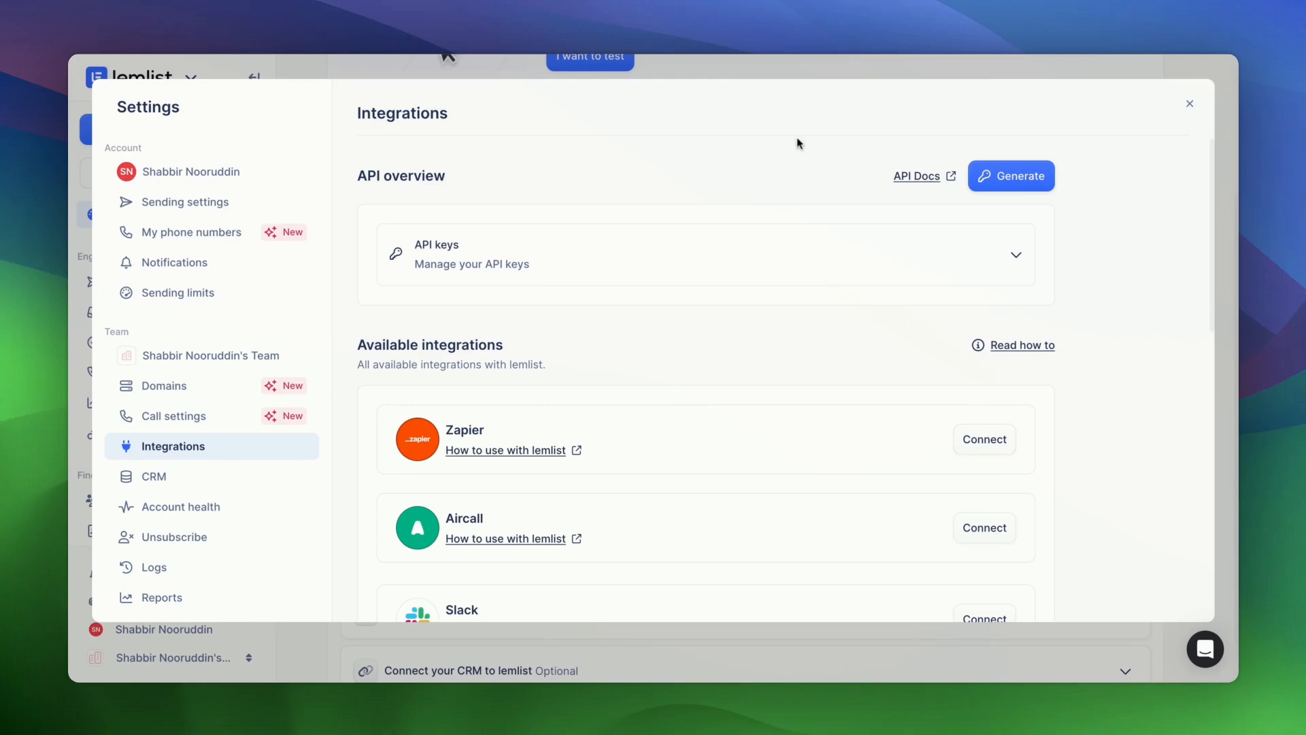
click(1031, 189)
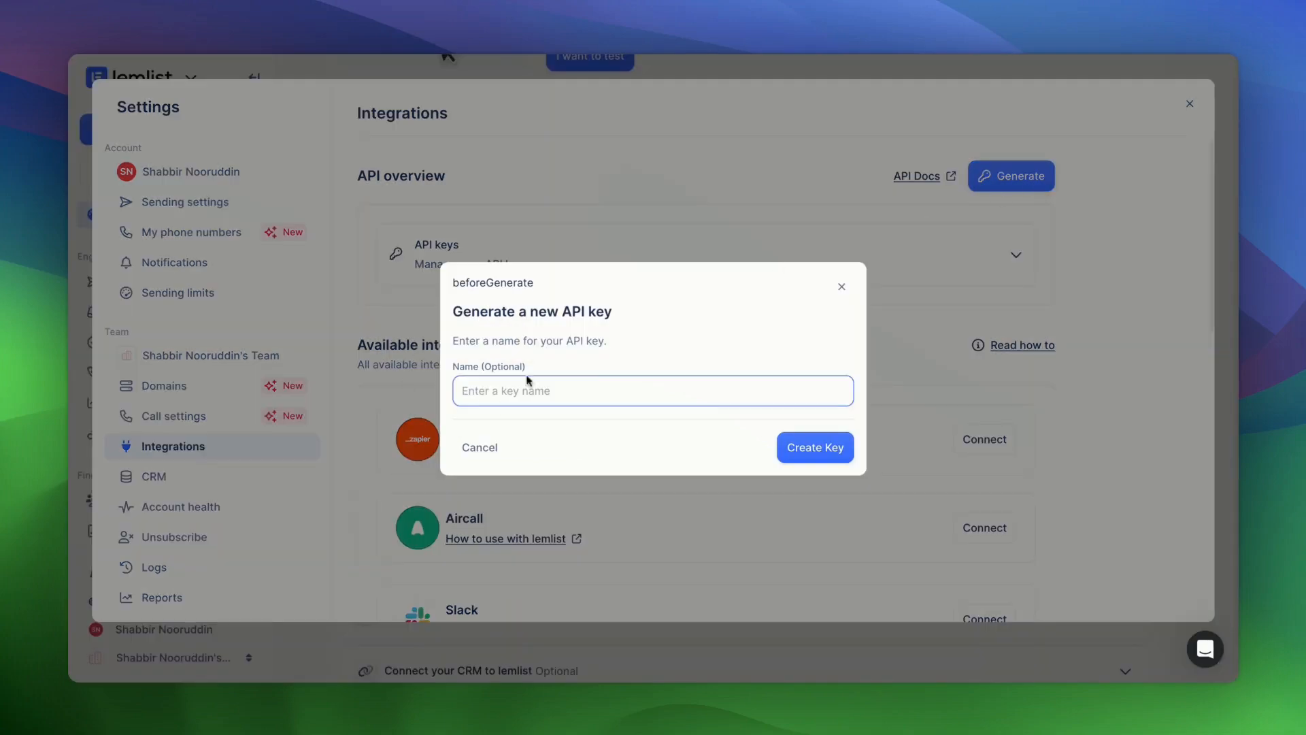
click(846, 292)
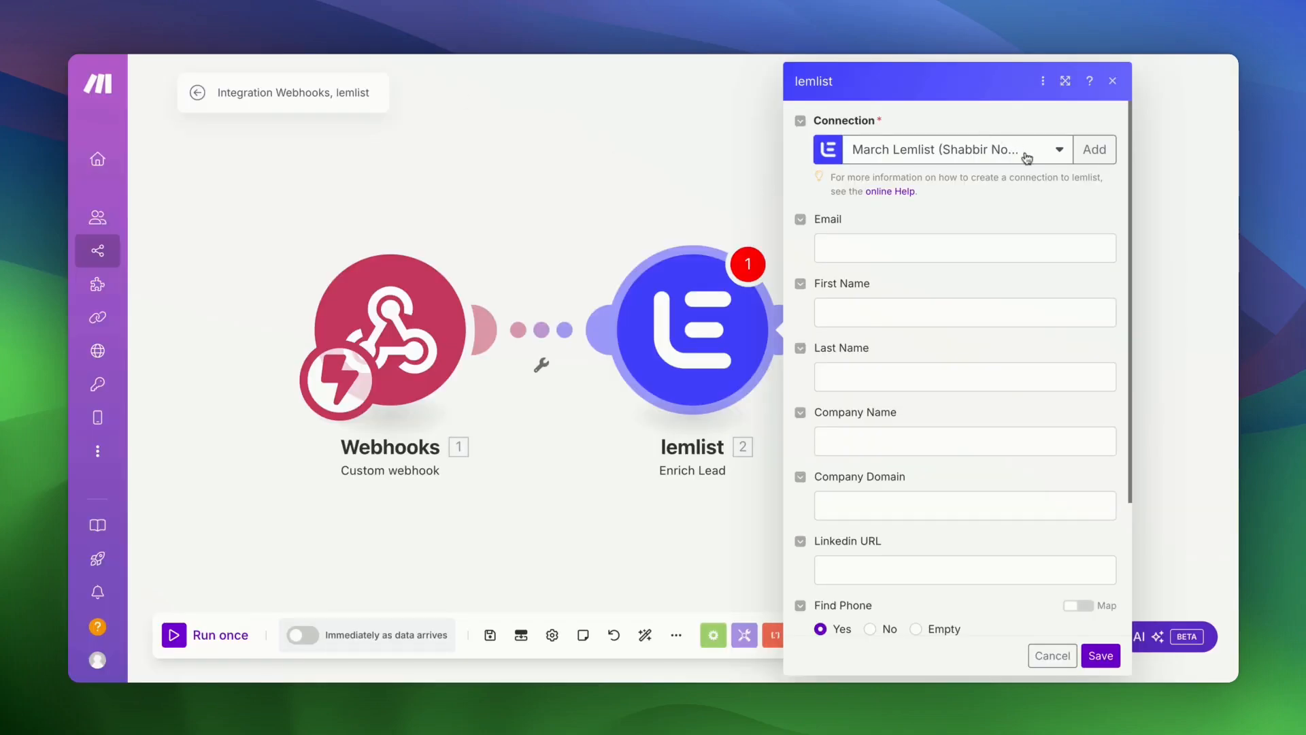
- Keep the existing lemlist connection and map webhook firstName and lastName into First Name and Last Name
click(1092, 150)
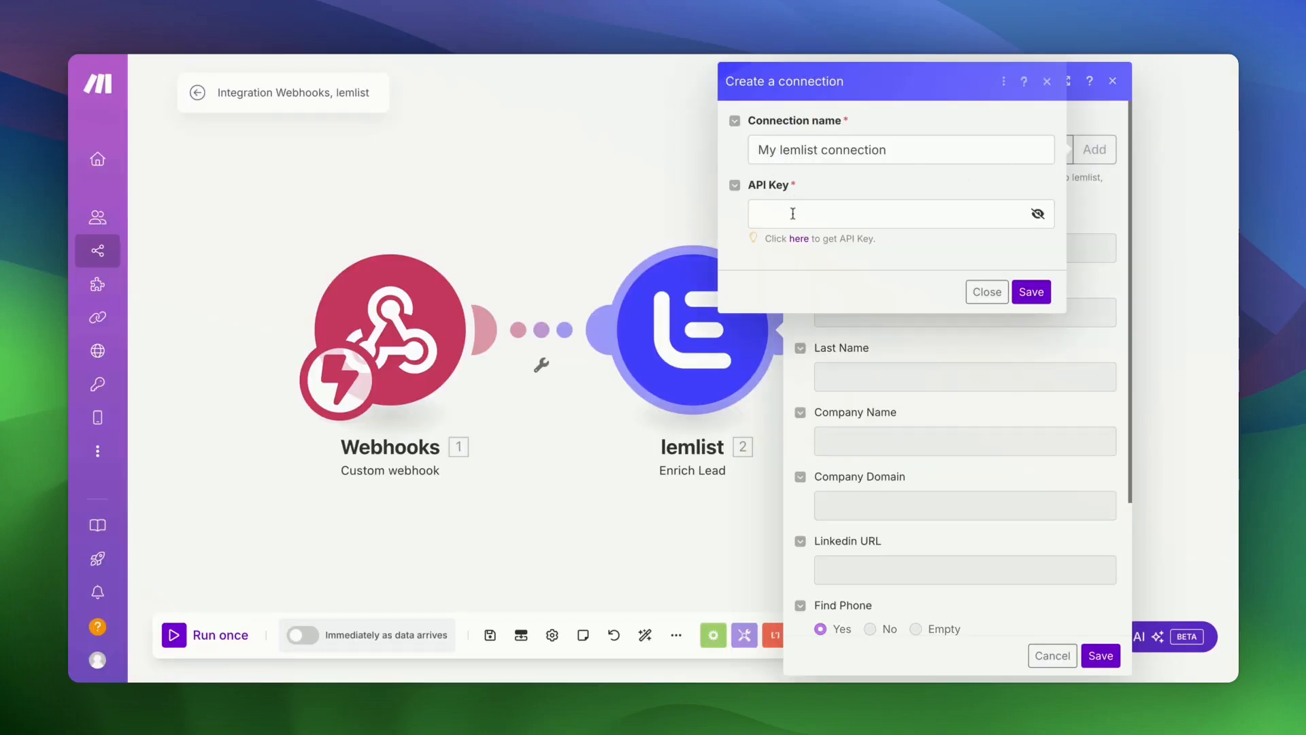
click(986, 292)
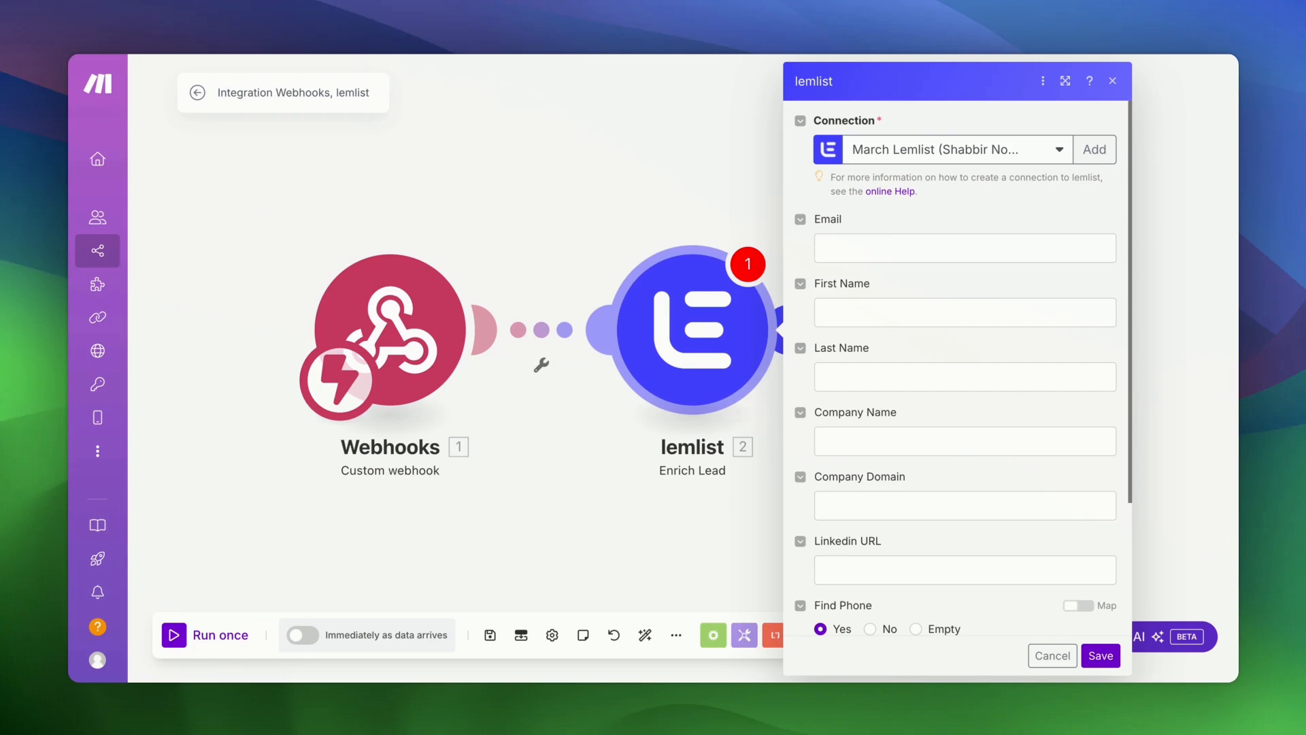
click(900, 303)
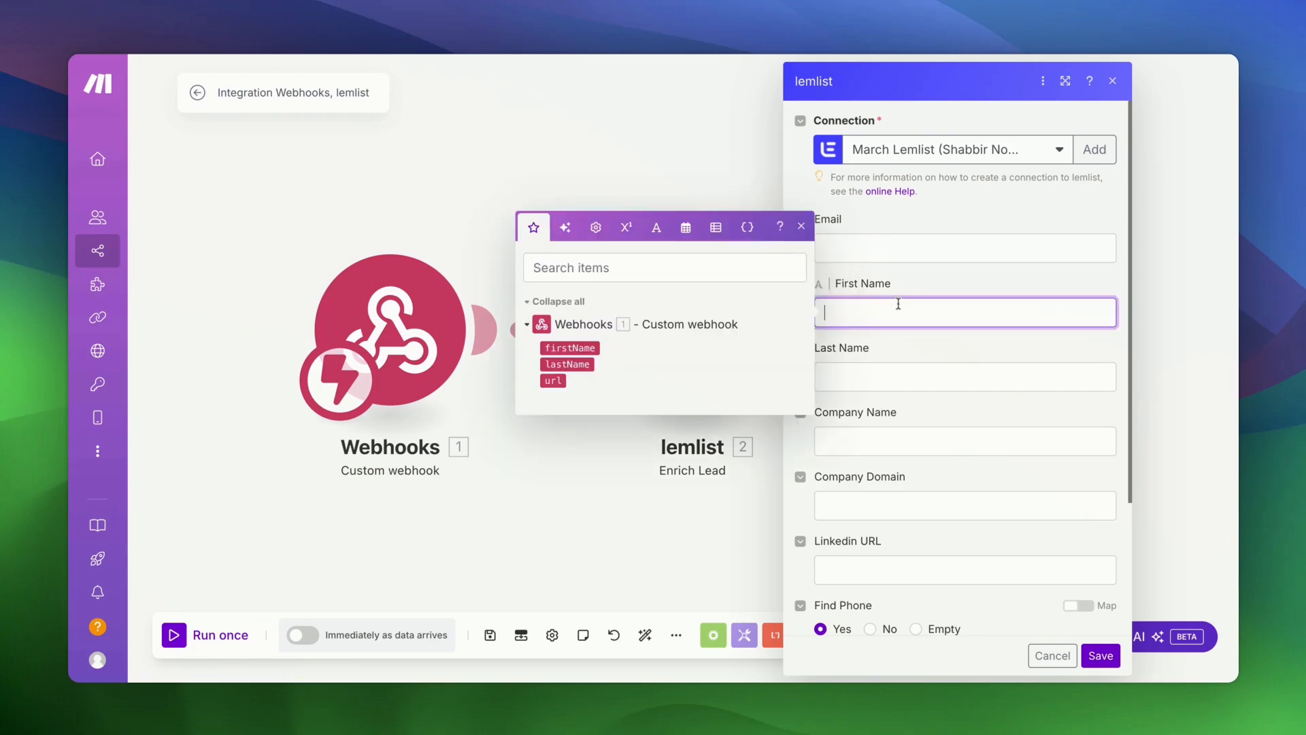
click(583, 345)
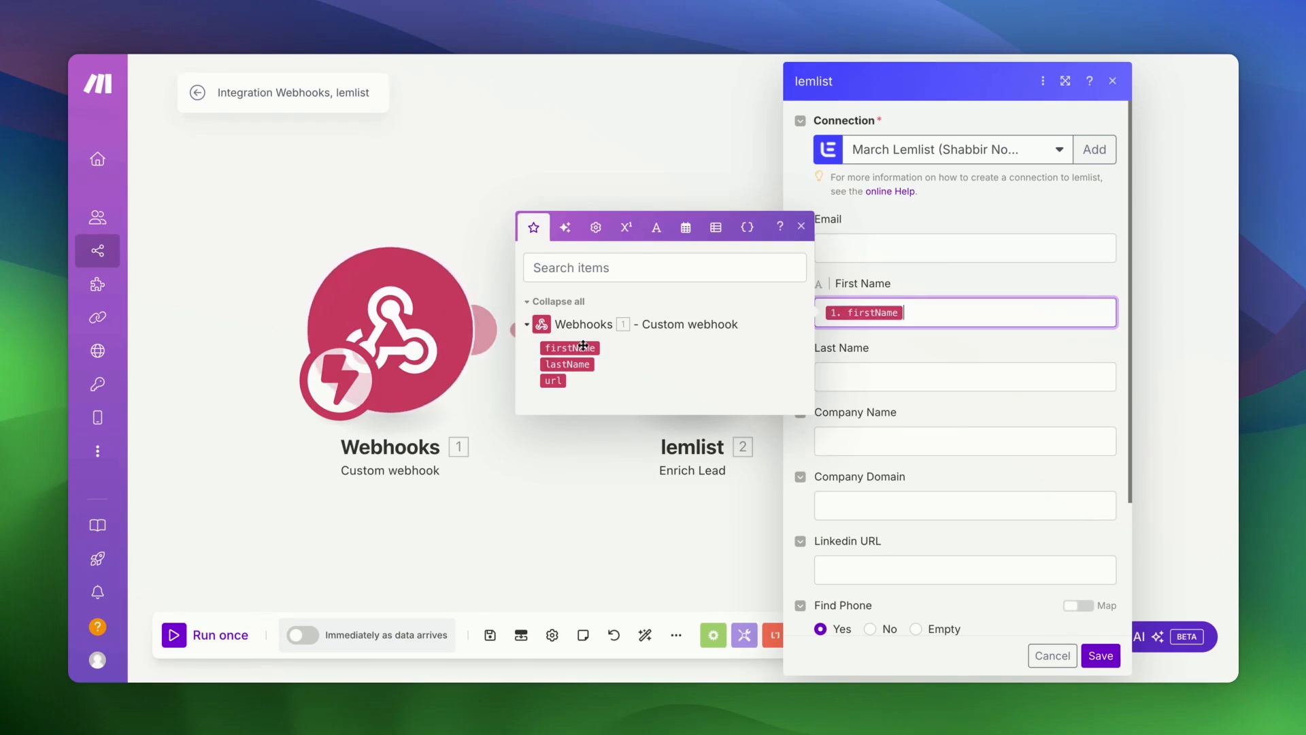
key(Tab)
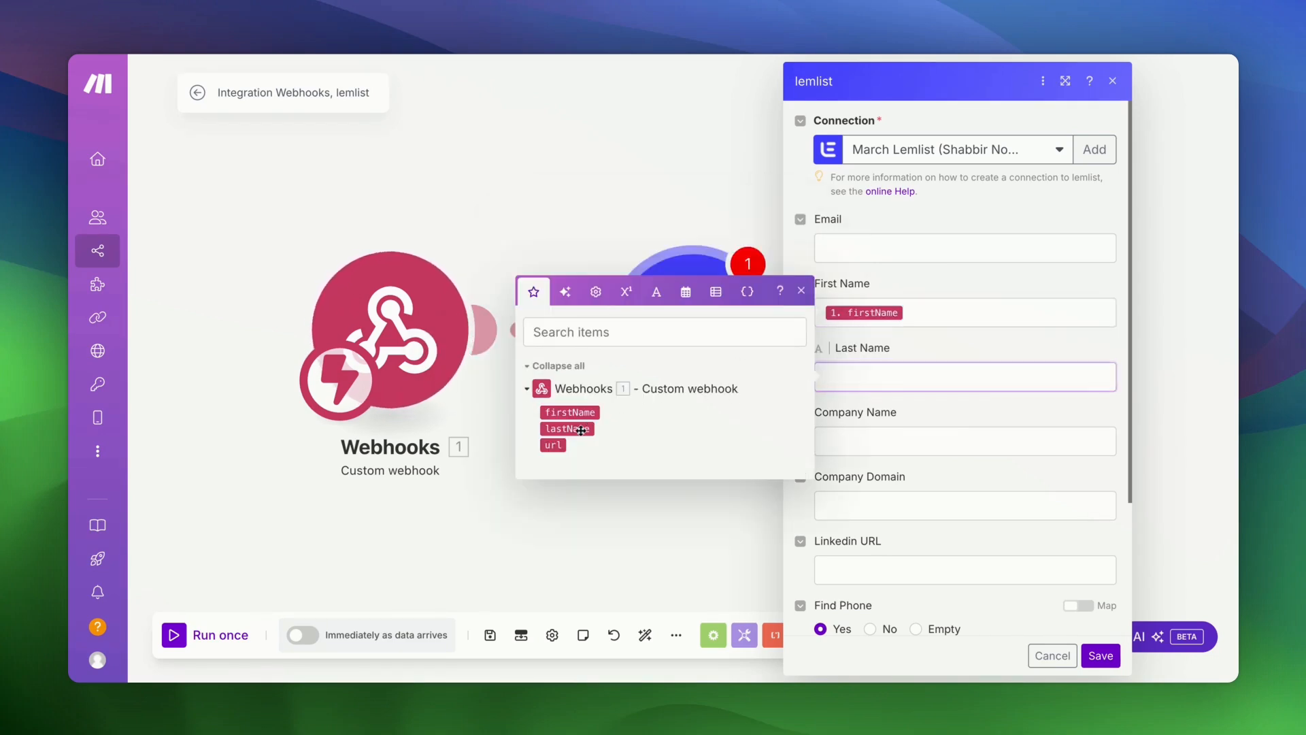
click(590, 423)
- Map the webhook url into LinkedIn URL, set Find Phone to No, and save the module
click(876, 570)
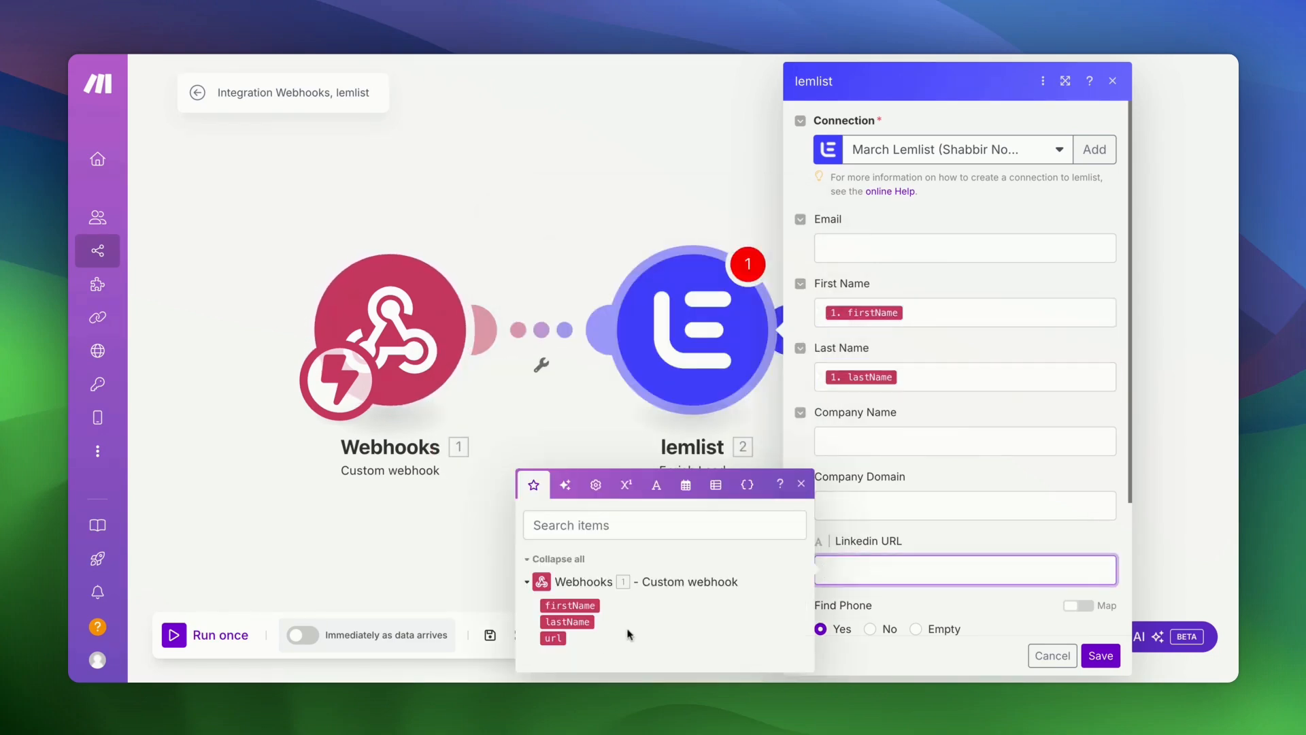
click(554, 638)
click(945, 535)
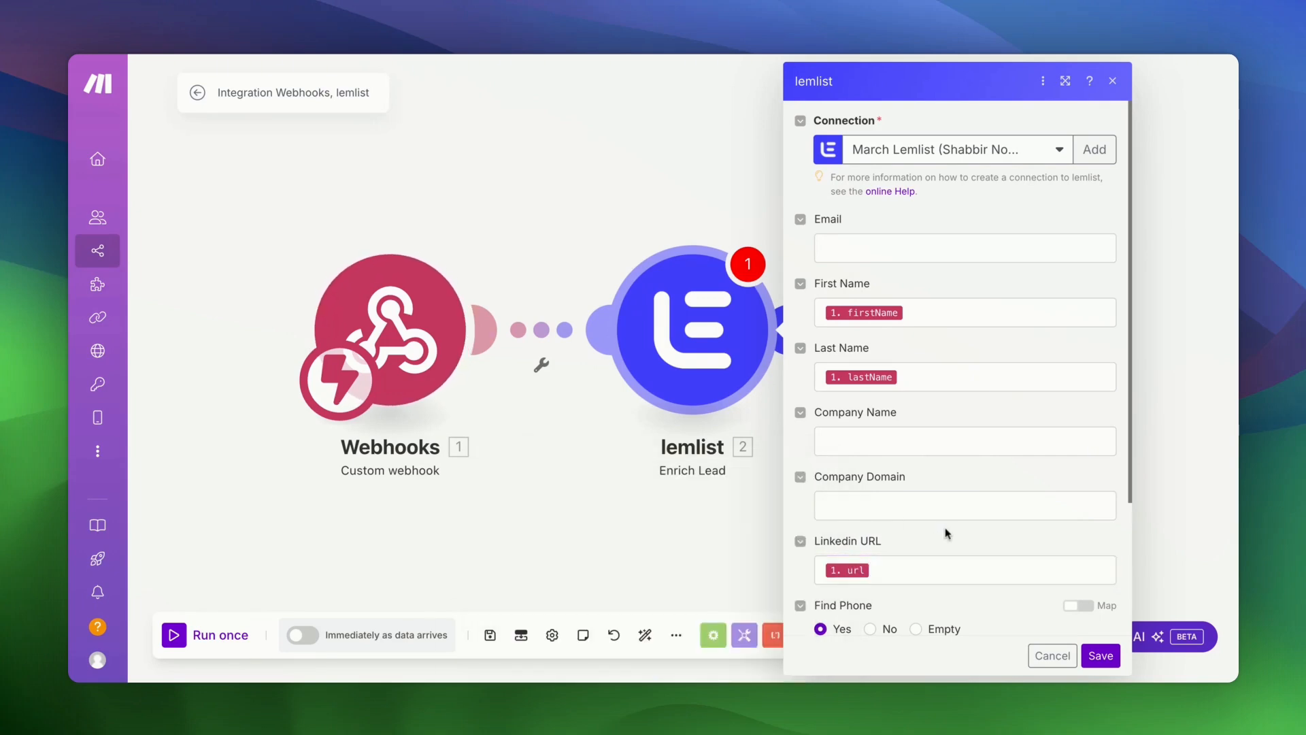
scroll(945, 534, down, 3)
click(871, 453)
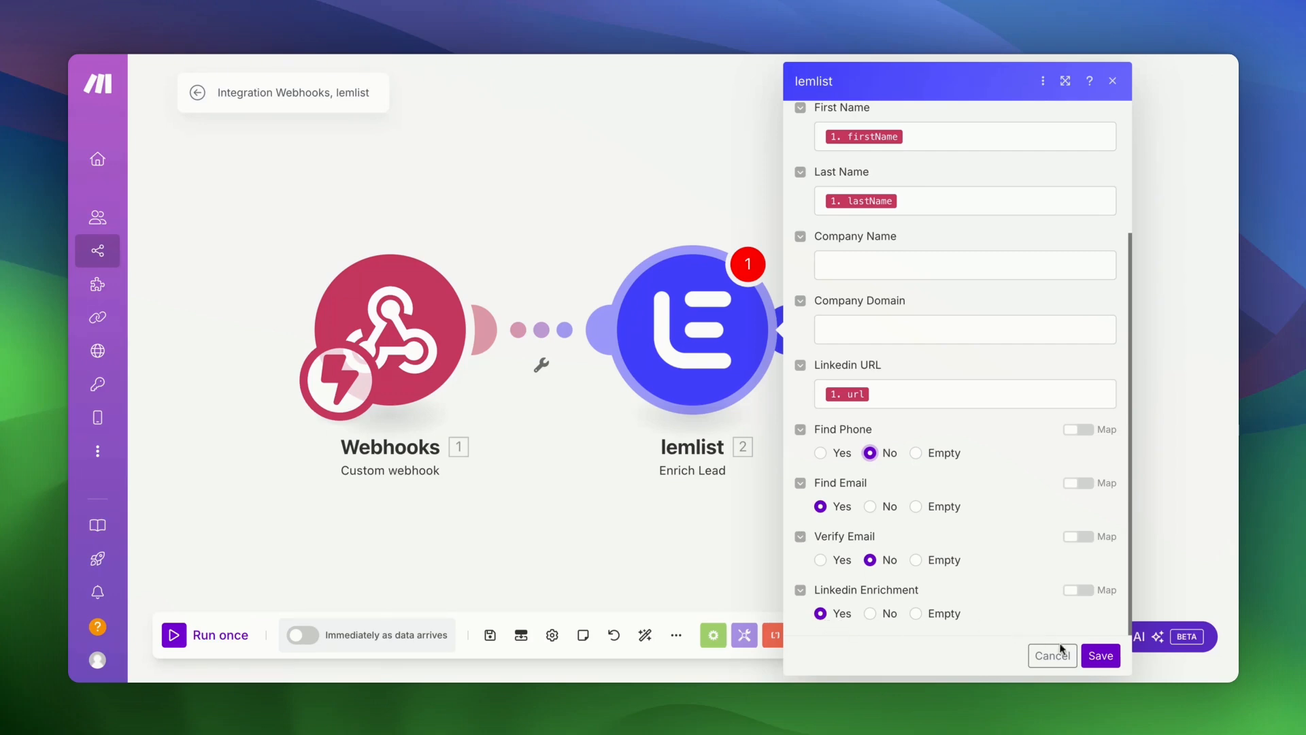
click(1100, 656)
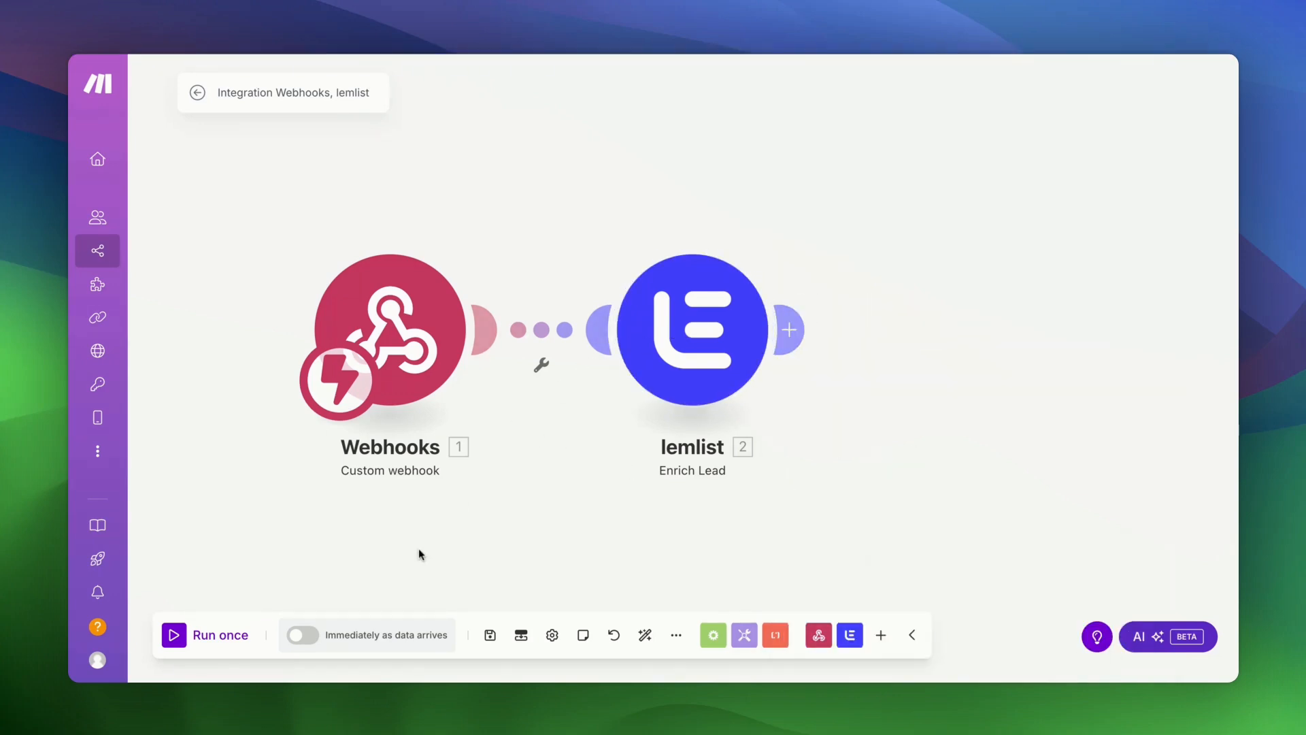
- Start Run once, then trigger it with Extract Profile Data from the LinkedIn extension popup
click(179, 636)
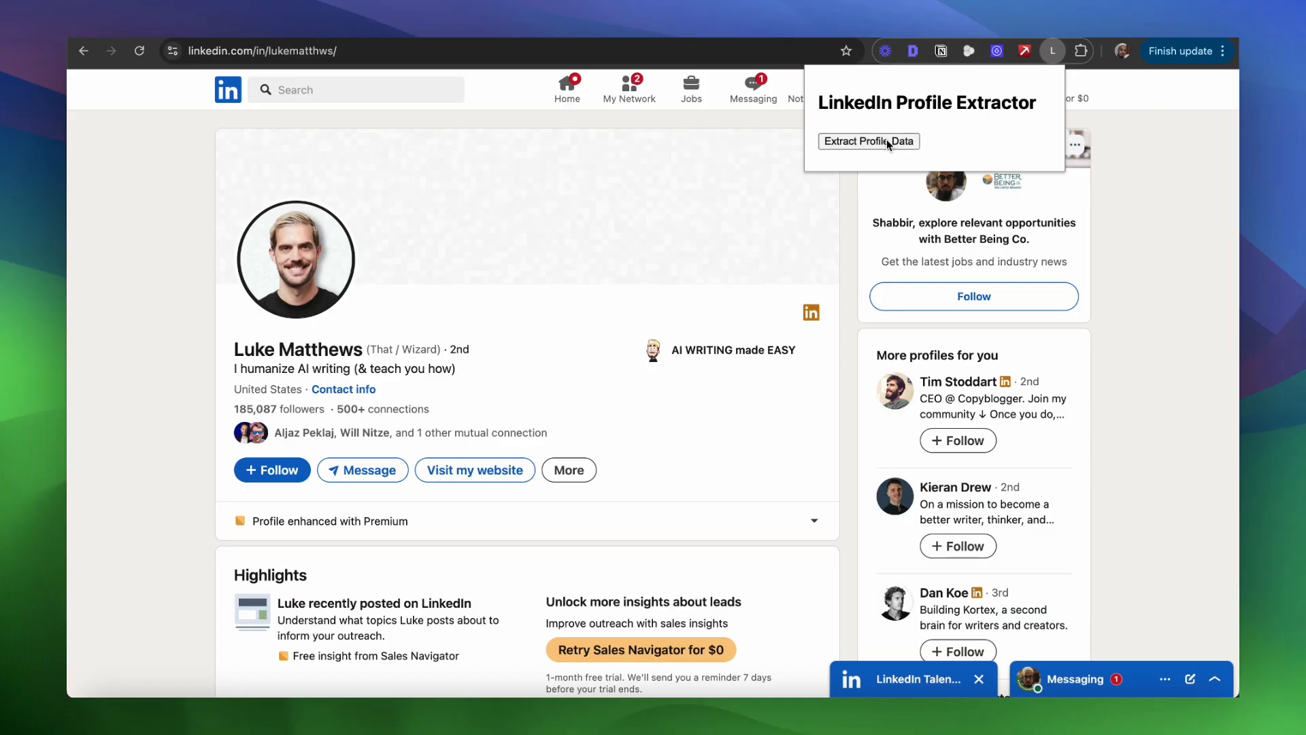
click(887, 140)
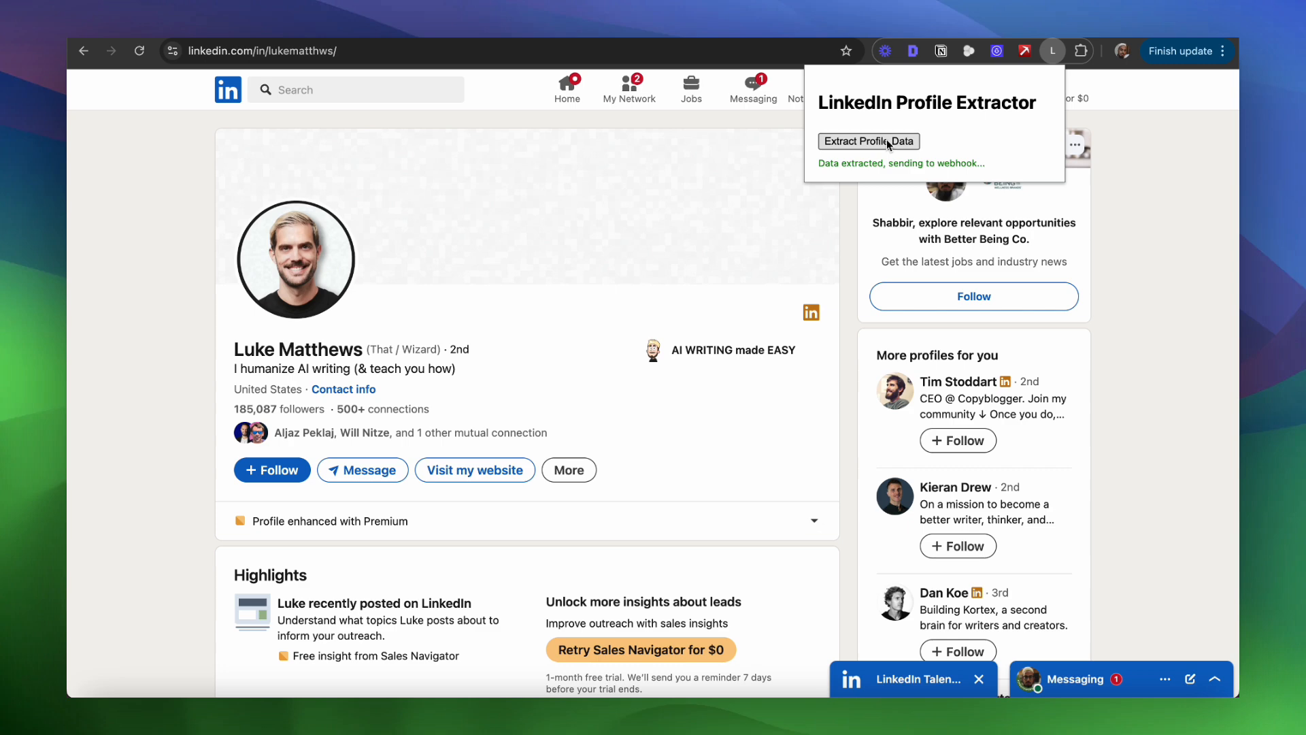
click(1200, 194)
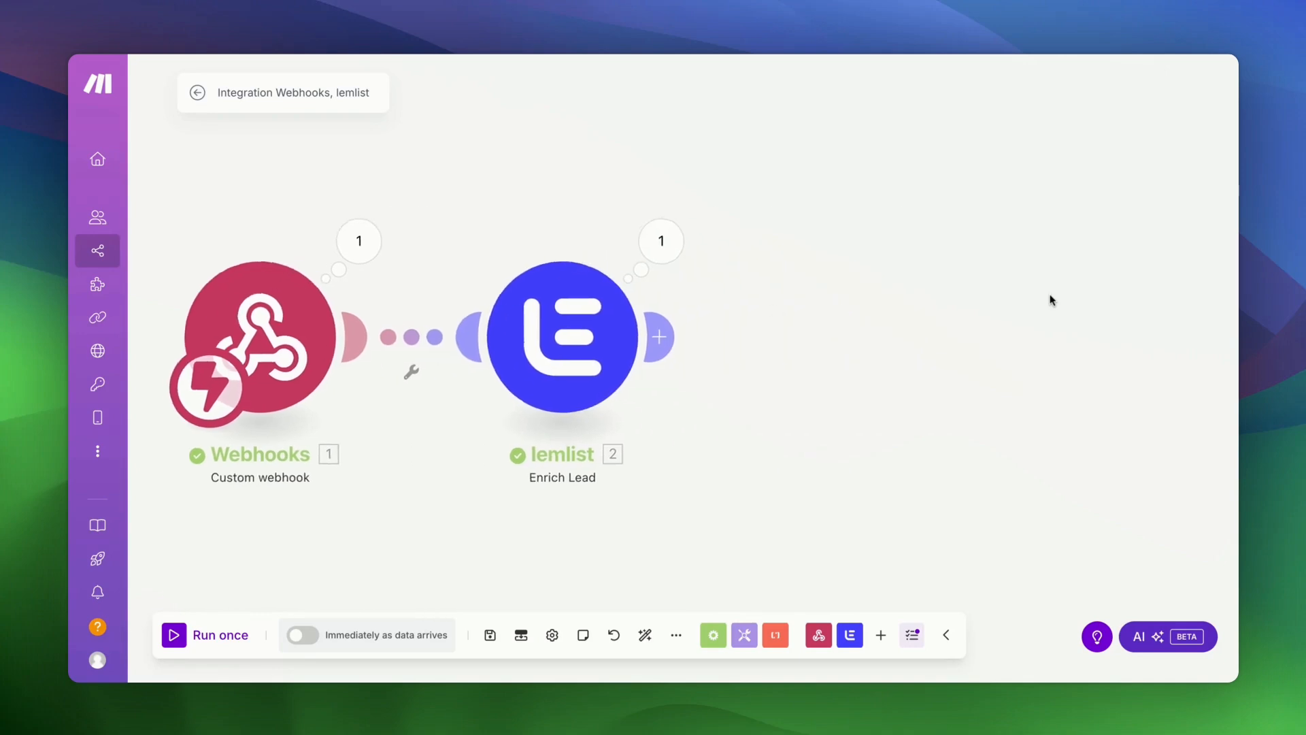
- Open the lemlist operation output and expand Data, email and linkedin to inspect the results
click(660, 241)
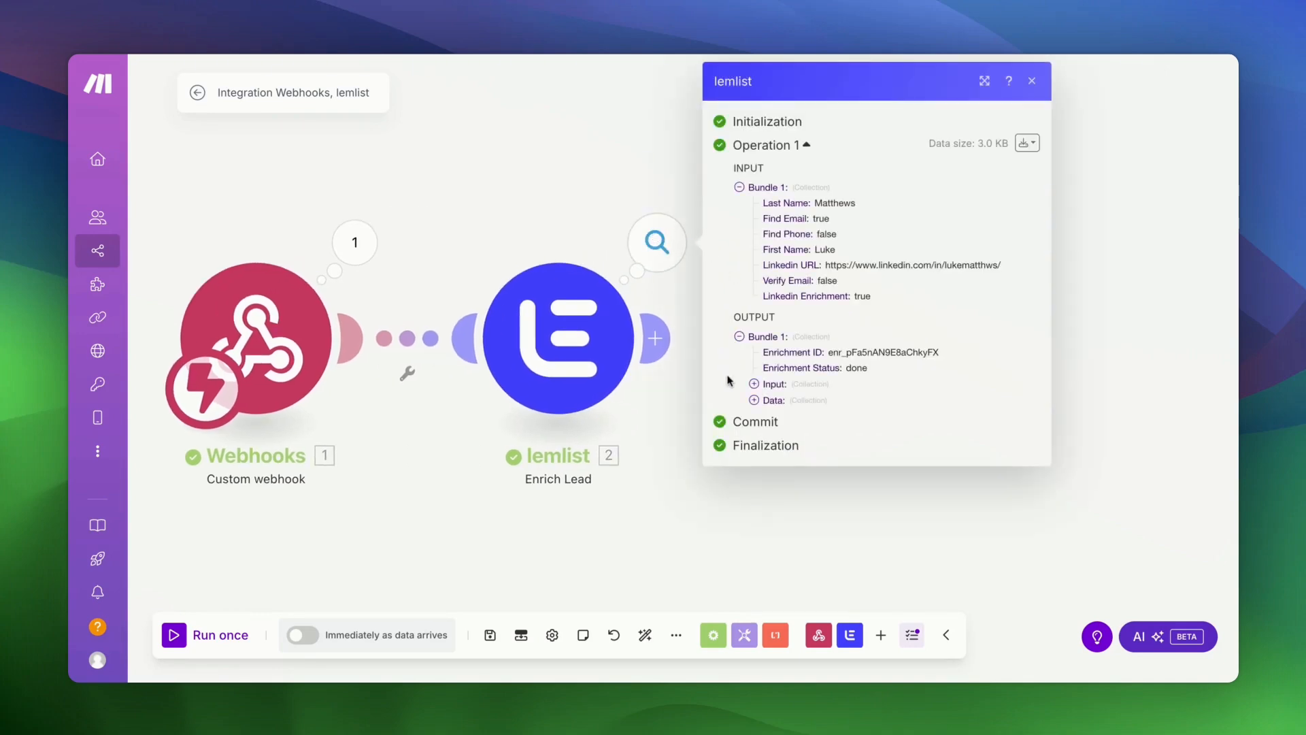
click(754, 400)
click(769, 417)
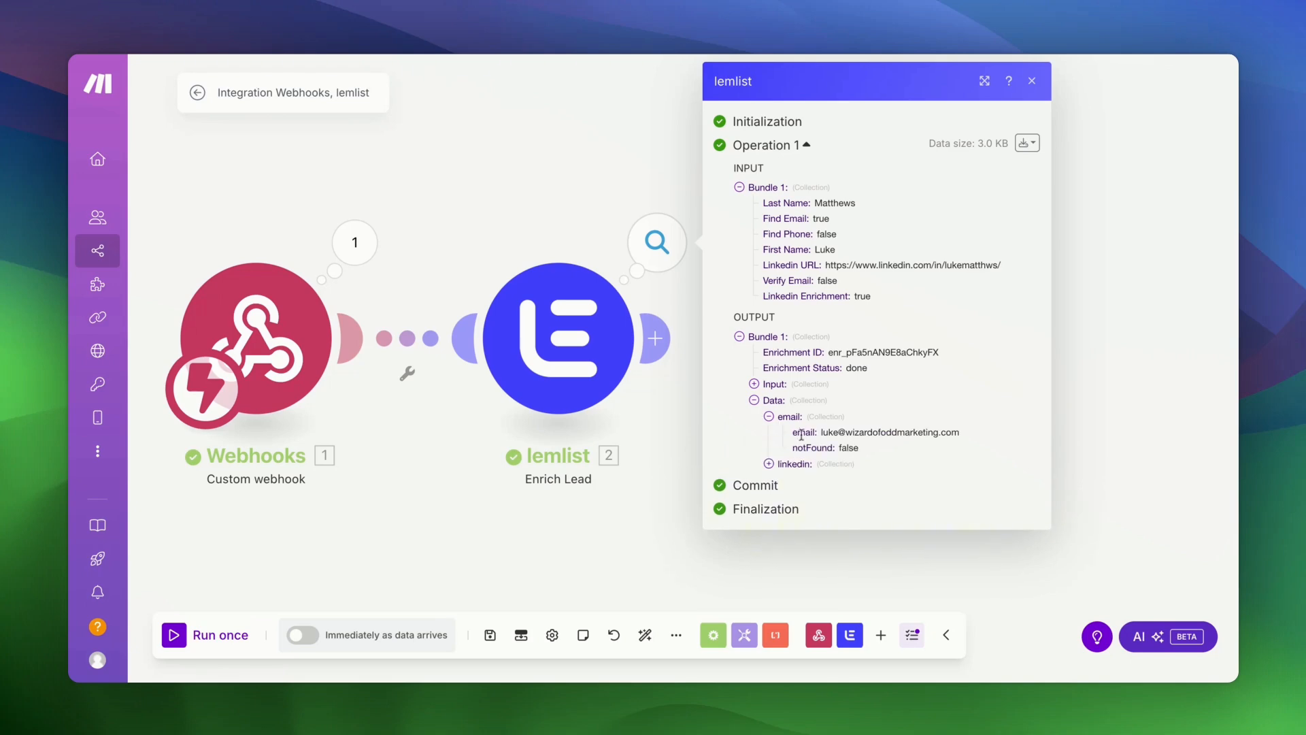
click(769, 463)
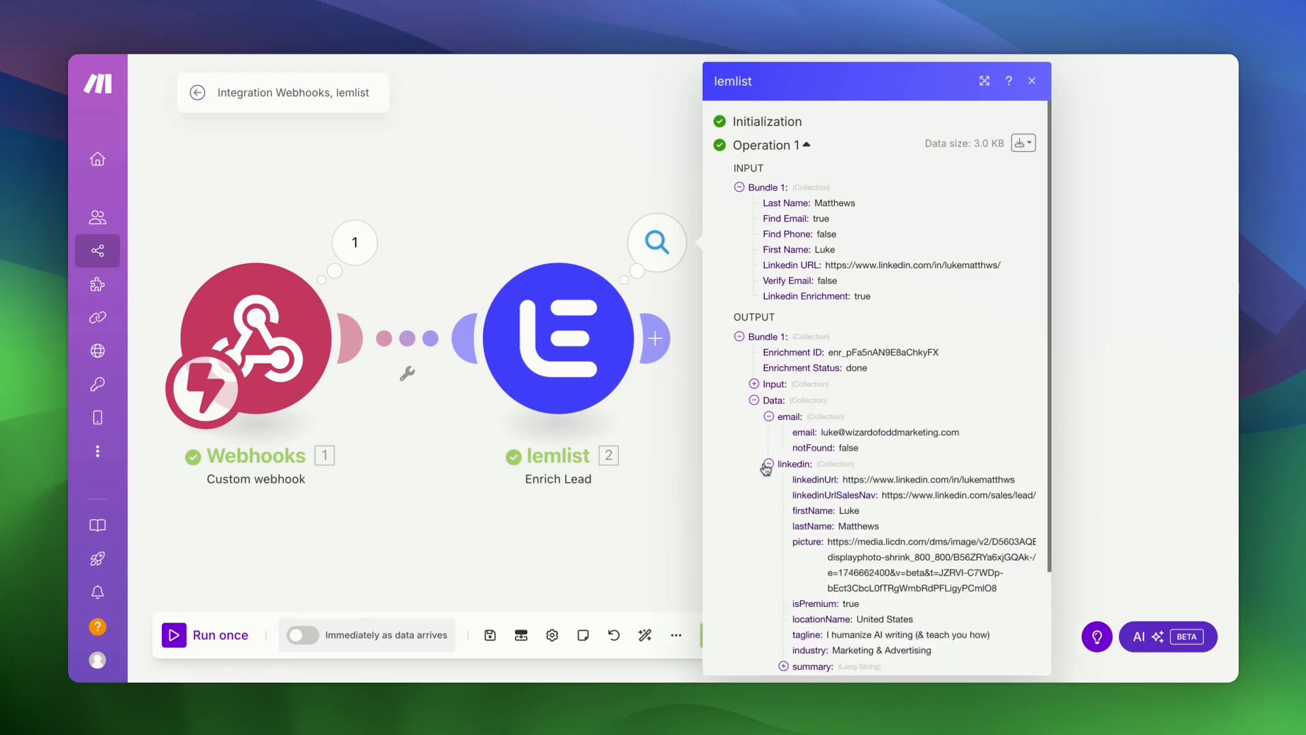
scroll(841, 465, down, 1)
scroll(841, 464, down, 5)
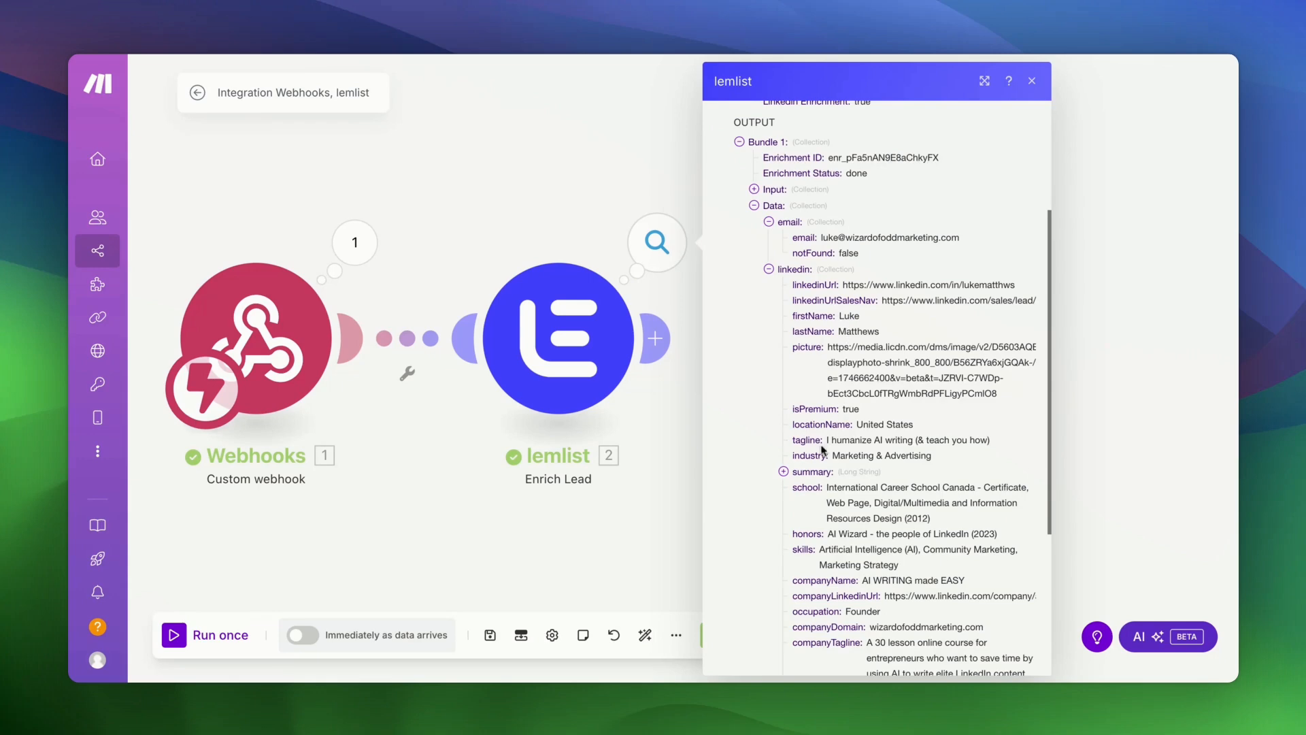
scroll(823, 451, down, 6)
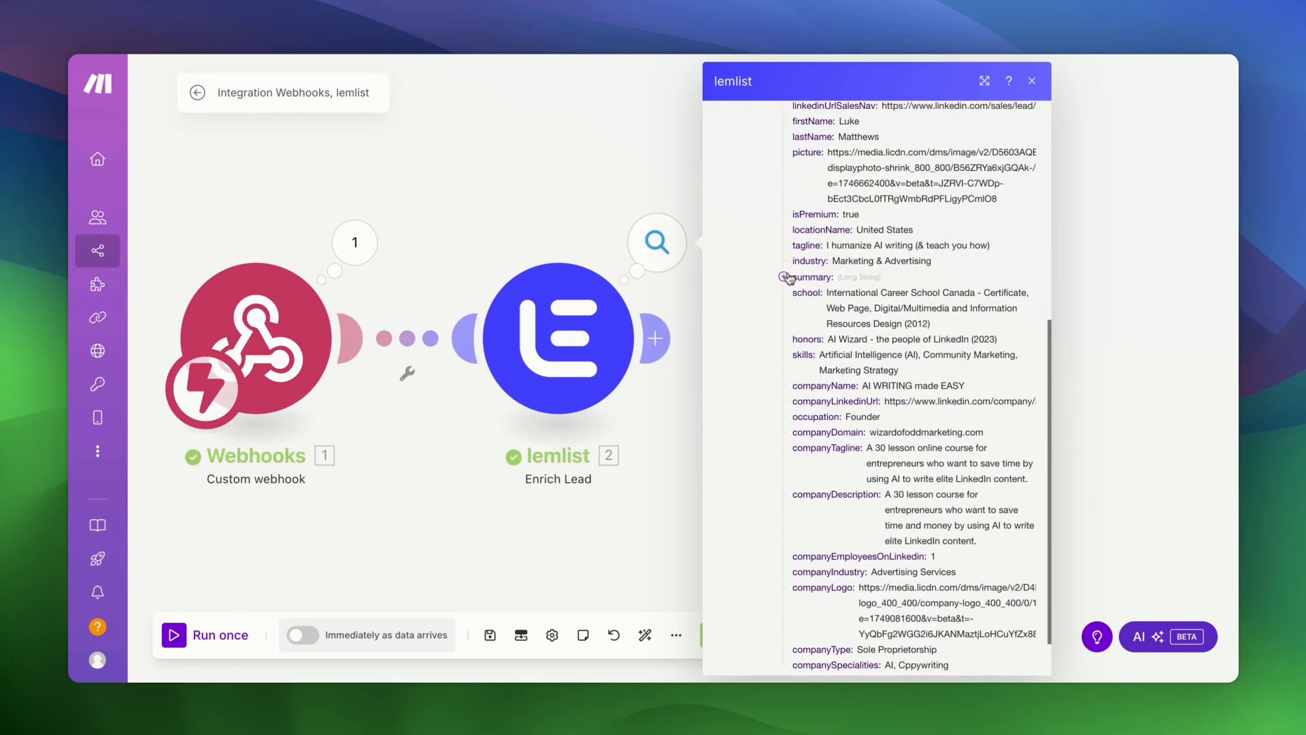
- Expand the LinkedIn summary, scroll through the output, and bring up the bundle download options
click(783, 277)
scroll(823, 331, down, 16)
scroll(824, 331, down, 8)
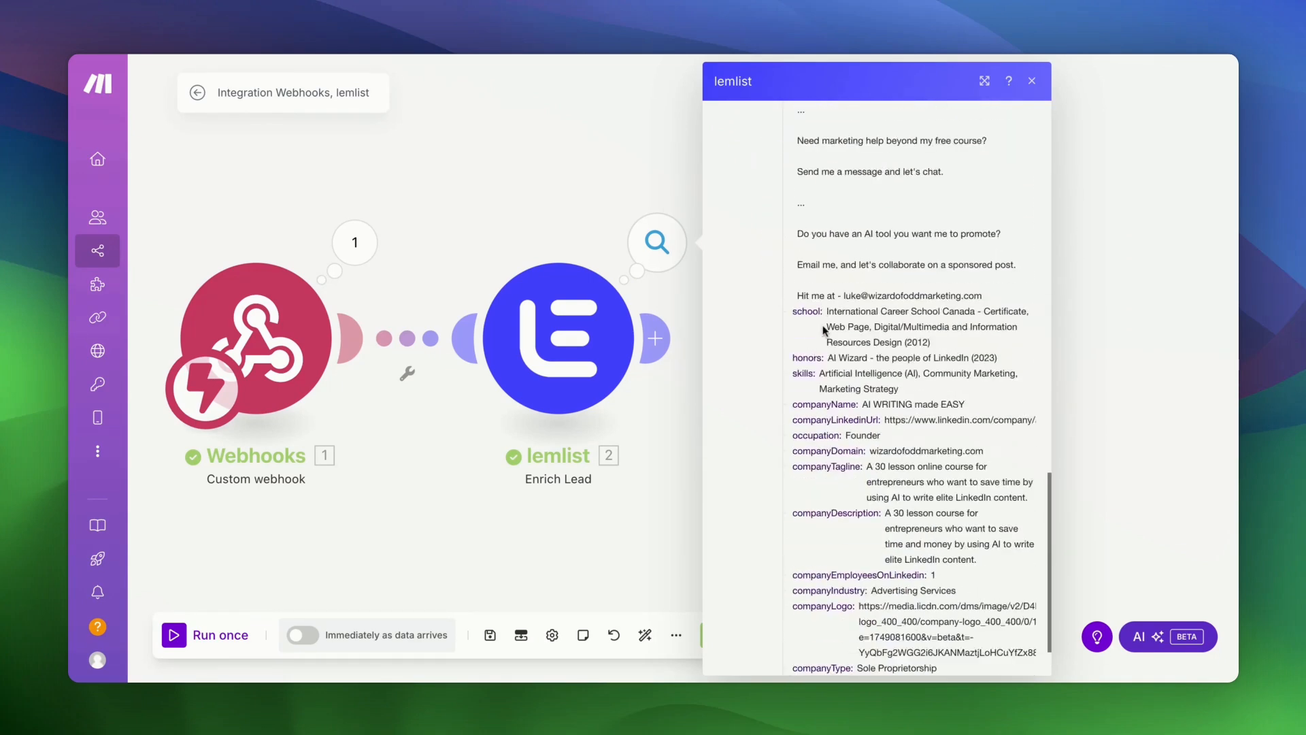
scroll(864, 366, down, 2)
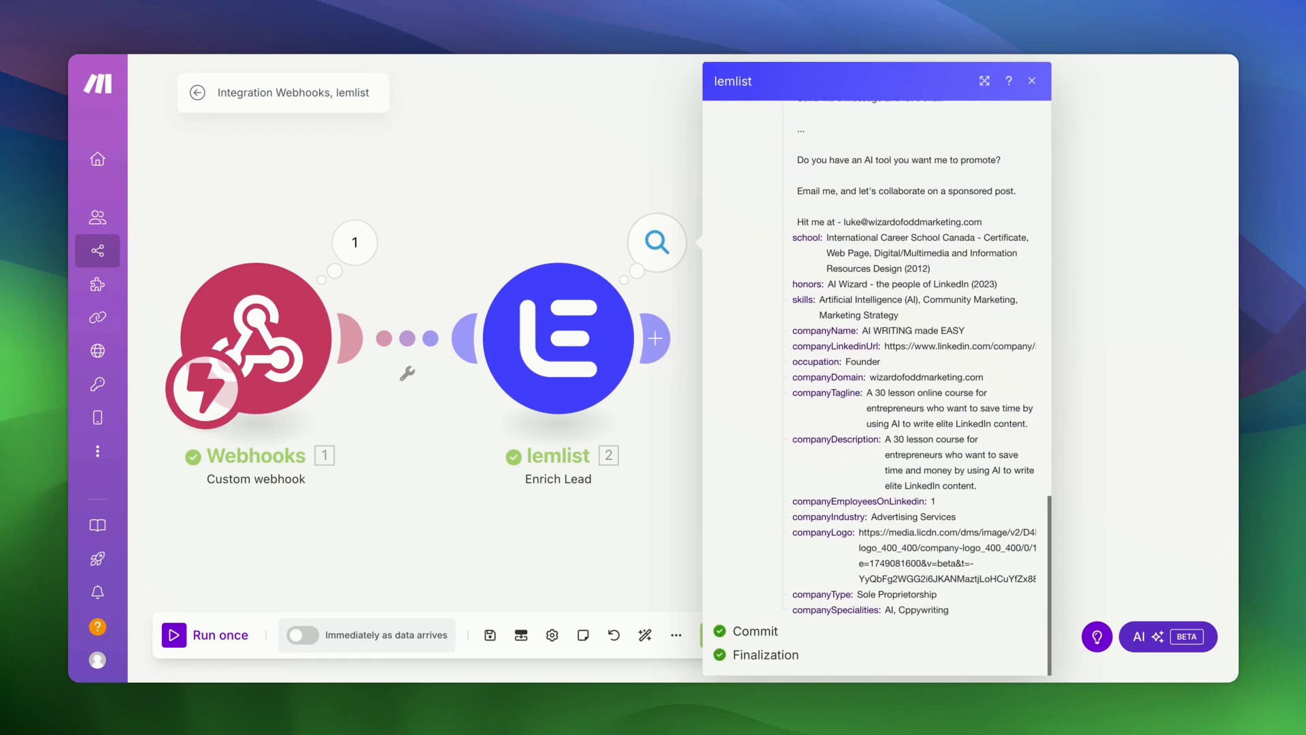
scroll(865, 366, up, 20)
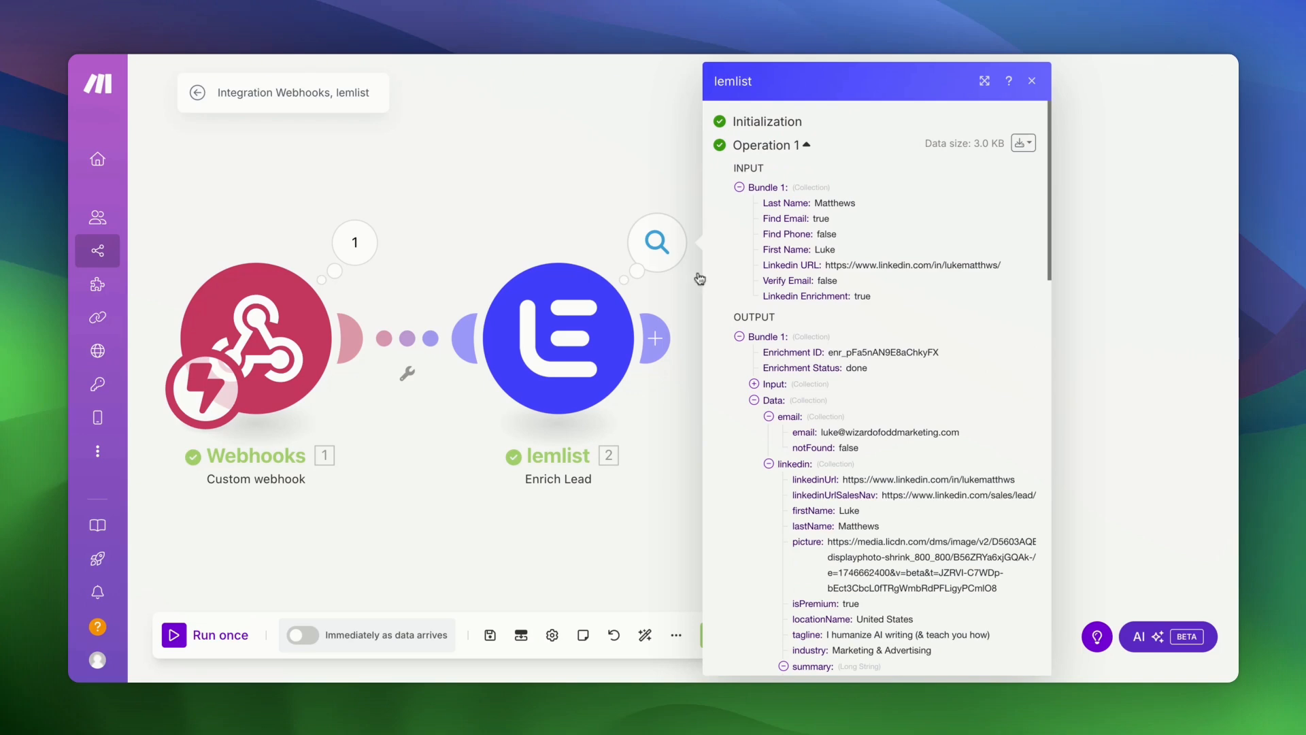
click(1022, 143)
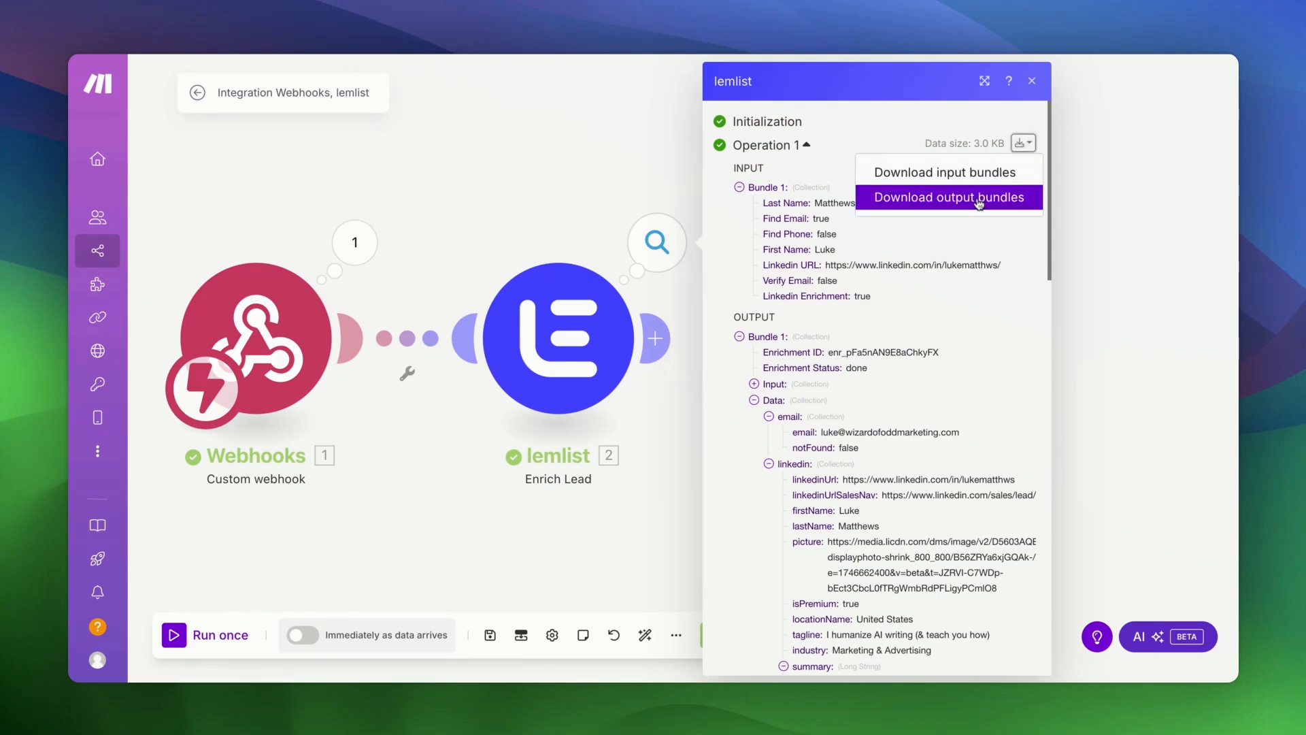
- Copy the data block from the lemlist output bundle's raw JSON, then close the lemlist results
click(979, 204)
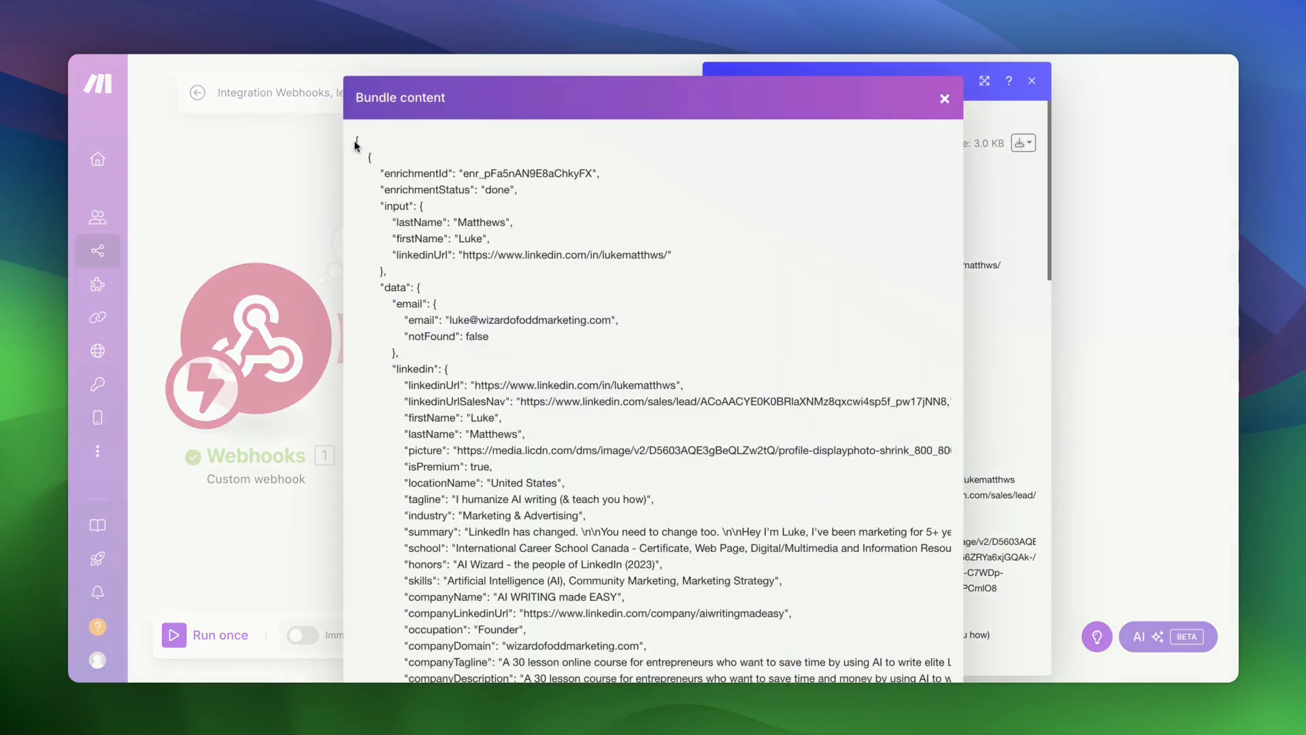
scroll(435, 245, down, 5)
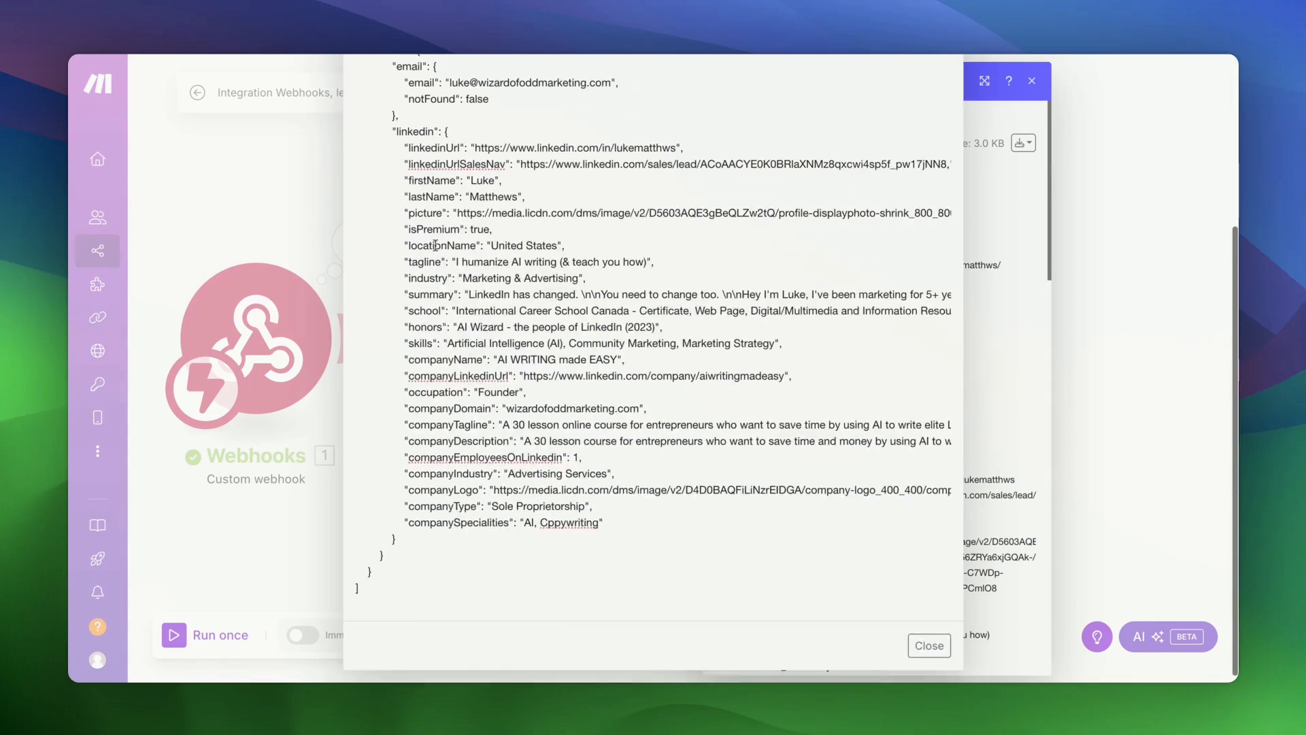
scroll(411, 153, up, 2)
scroll(411, 153, left, 1)
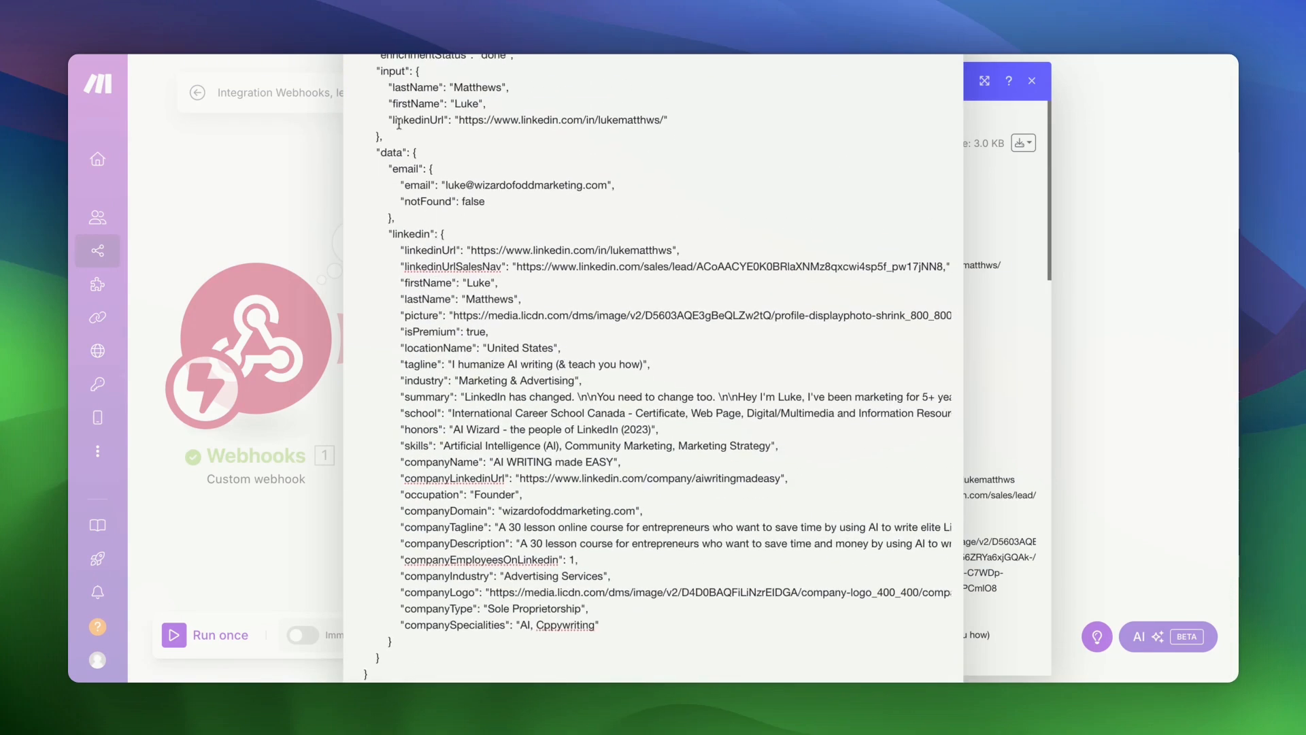
drag(380, 152, 385, 657)
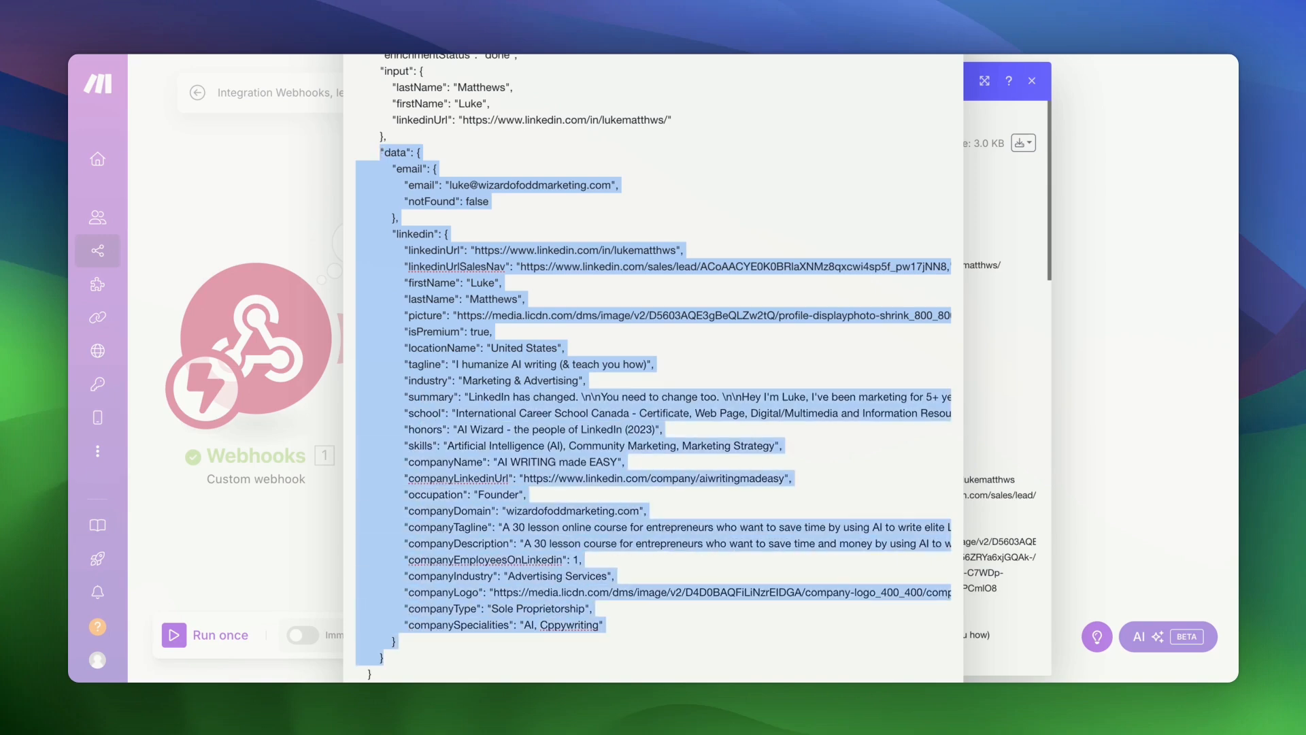
scroll(451, 461, up, 4)
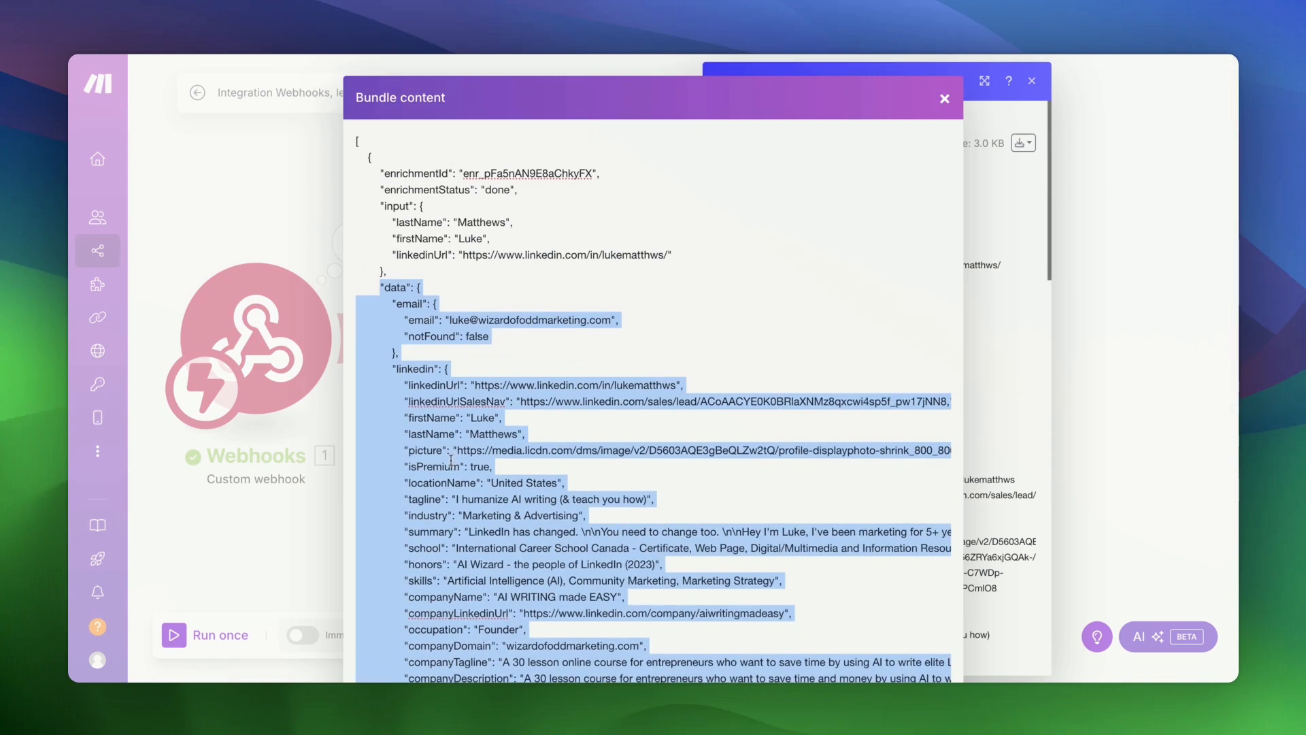
scroll(451, 461, down, 5)
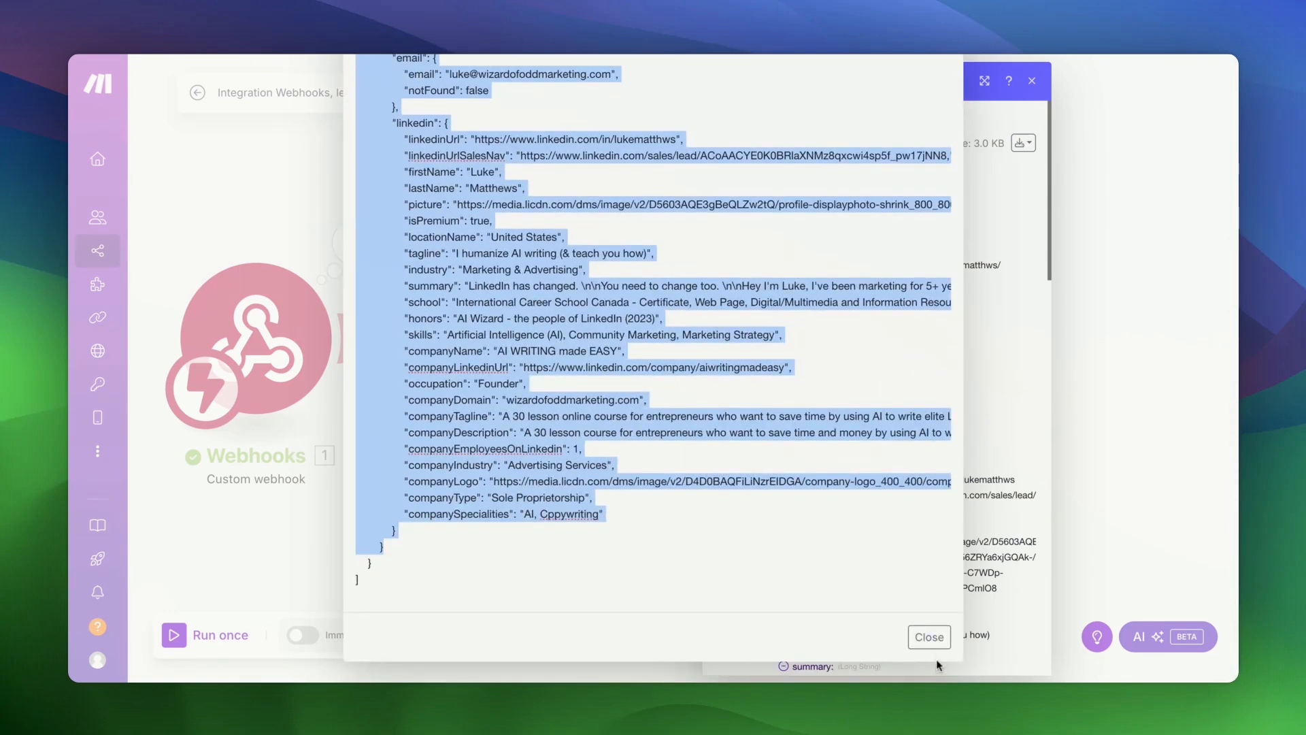
click(929, 636)
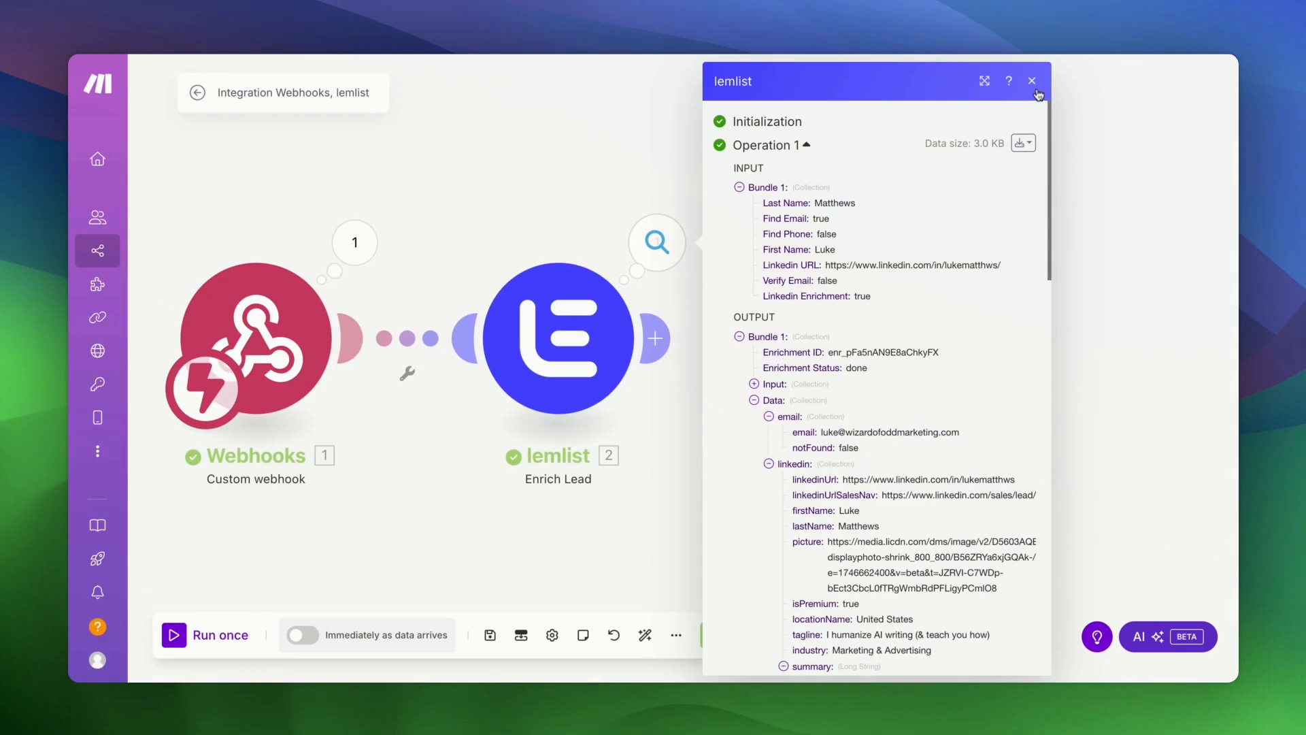
click(1032, 81)
- Add a Parse JSON module after lemlist with the copied lemlist data as its JSON string
click(655, 338)
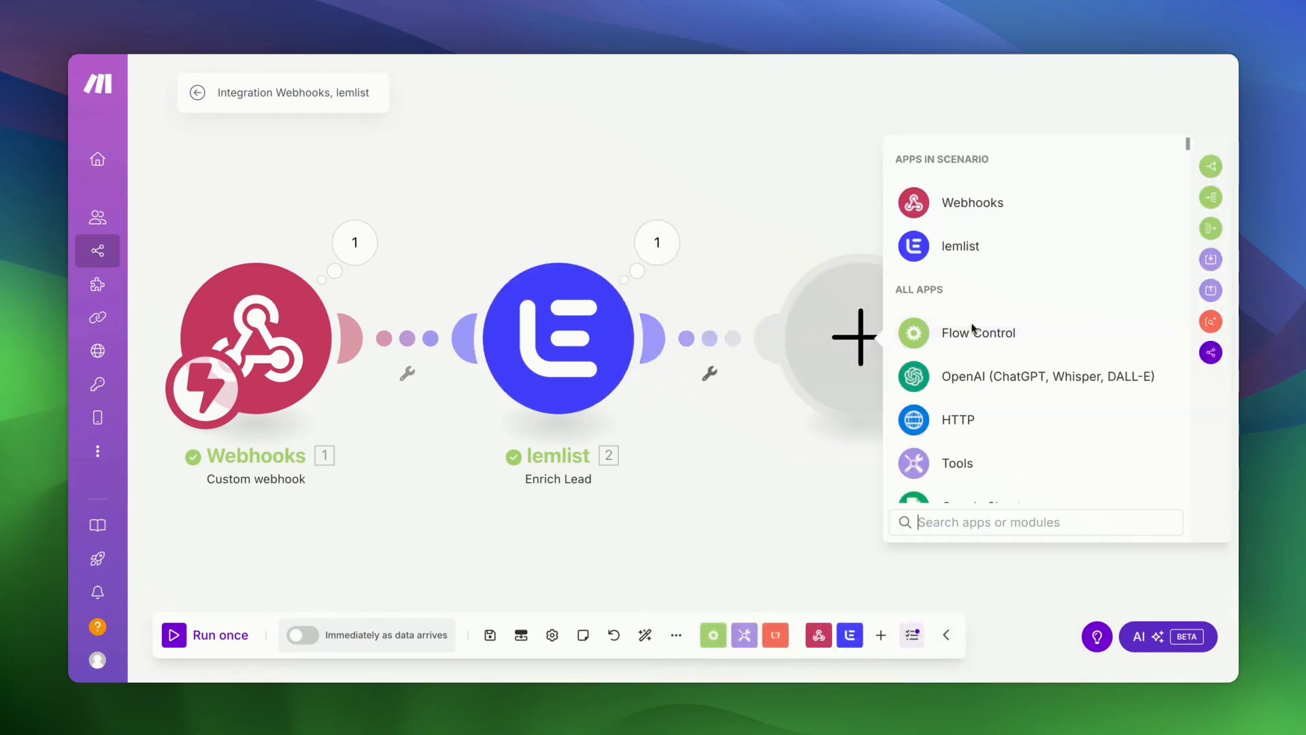
click(982, 507)
text(json)
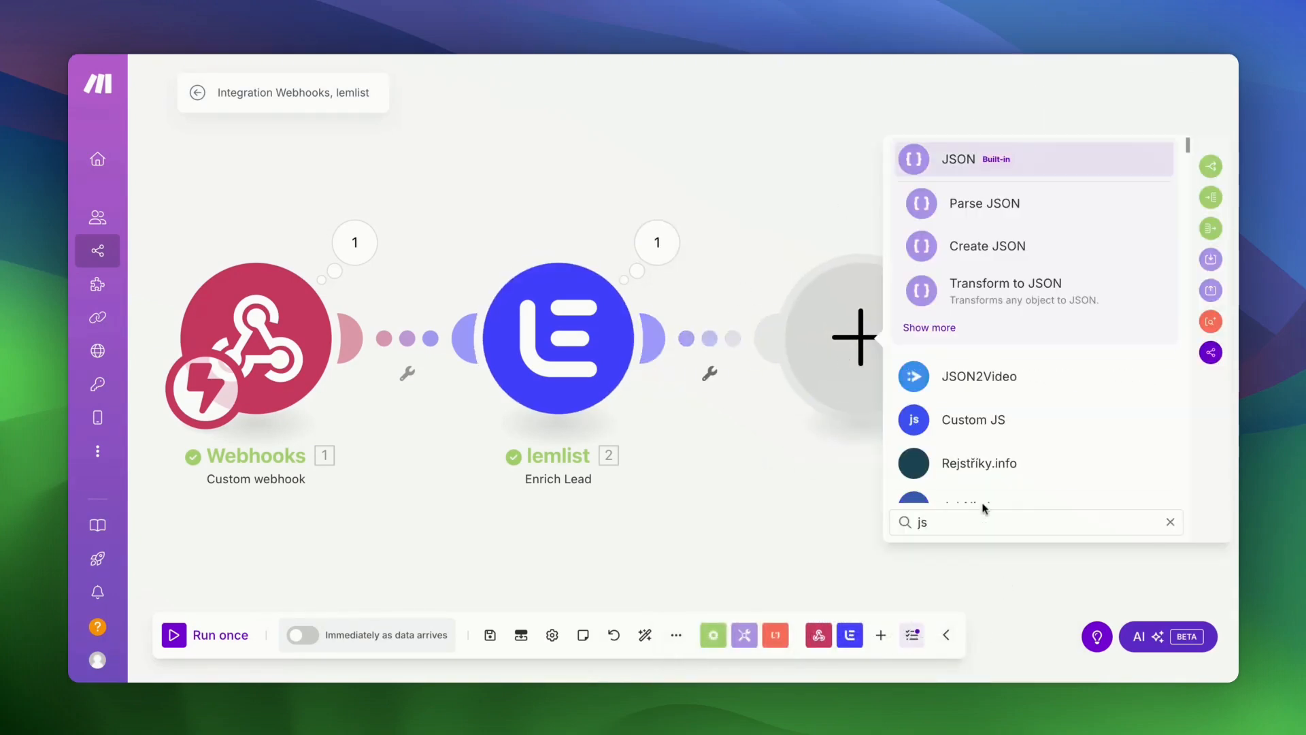
click(985, 204)
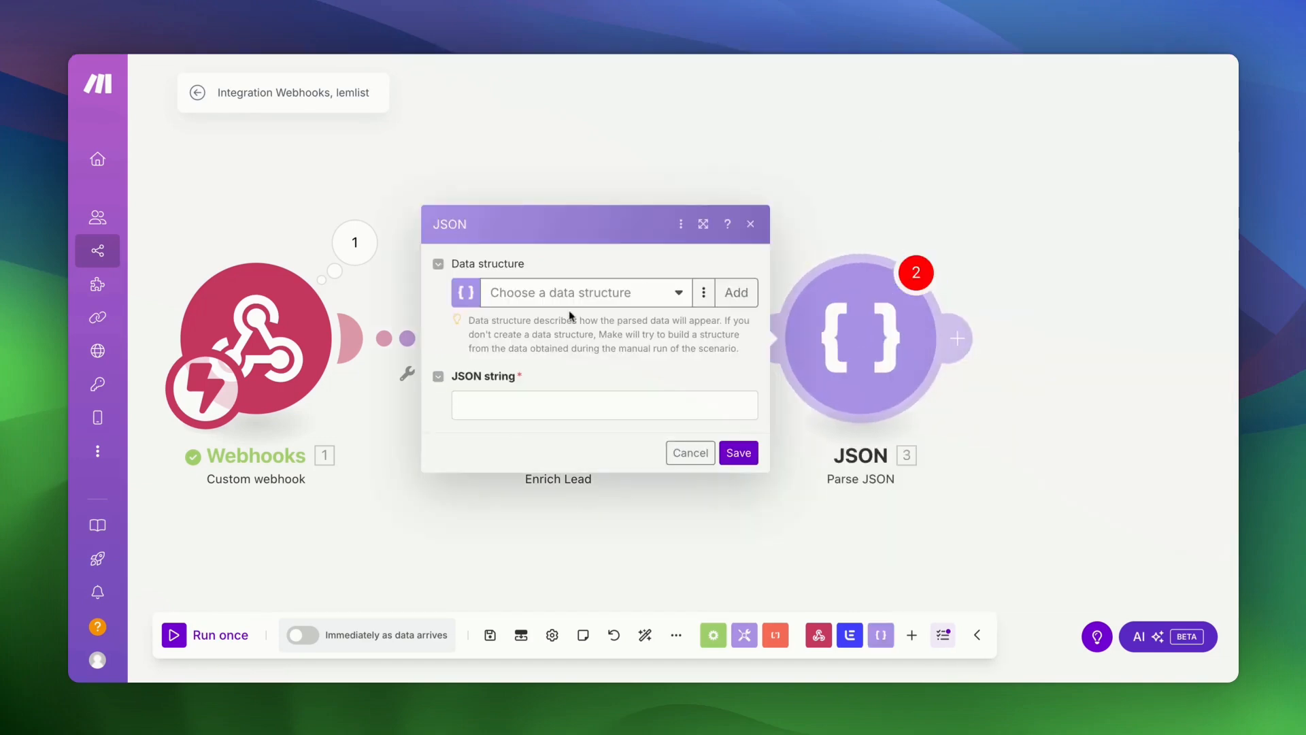
click(543, 407)
key(ctrl+v)
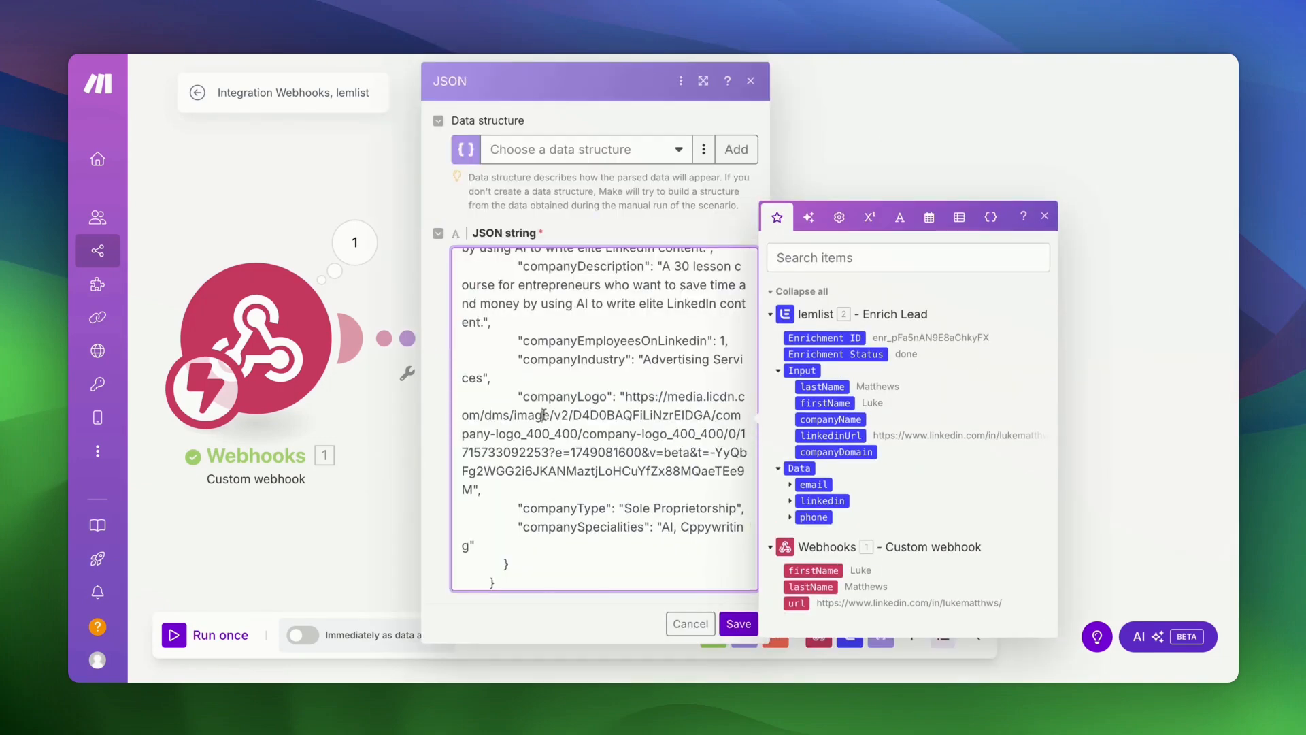
click(738, 624)
- After a failed test run, wrap the pasted JSON string in { and } braces and save
right_click(905, 324)
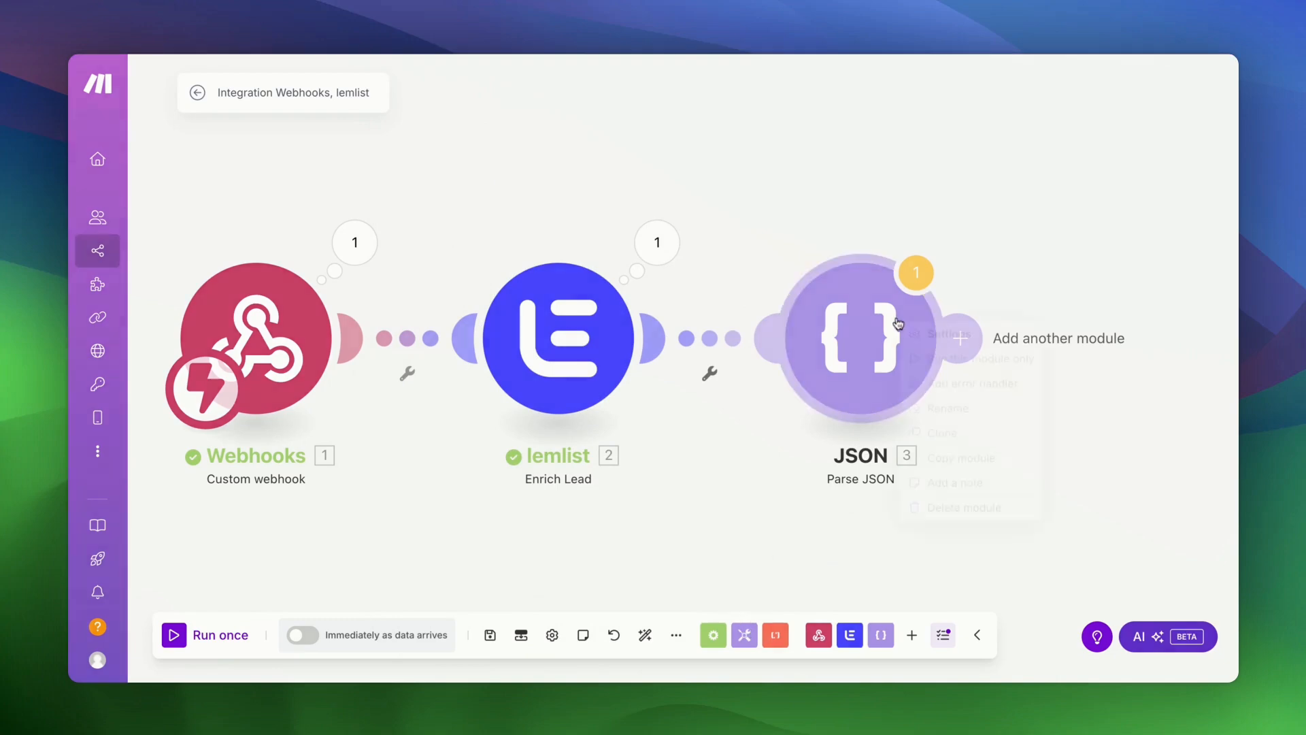
click(912, 358)
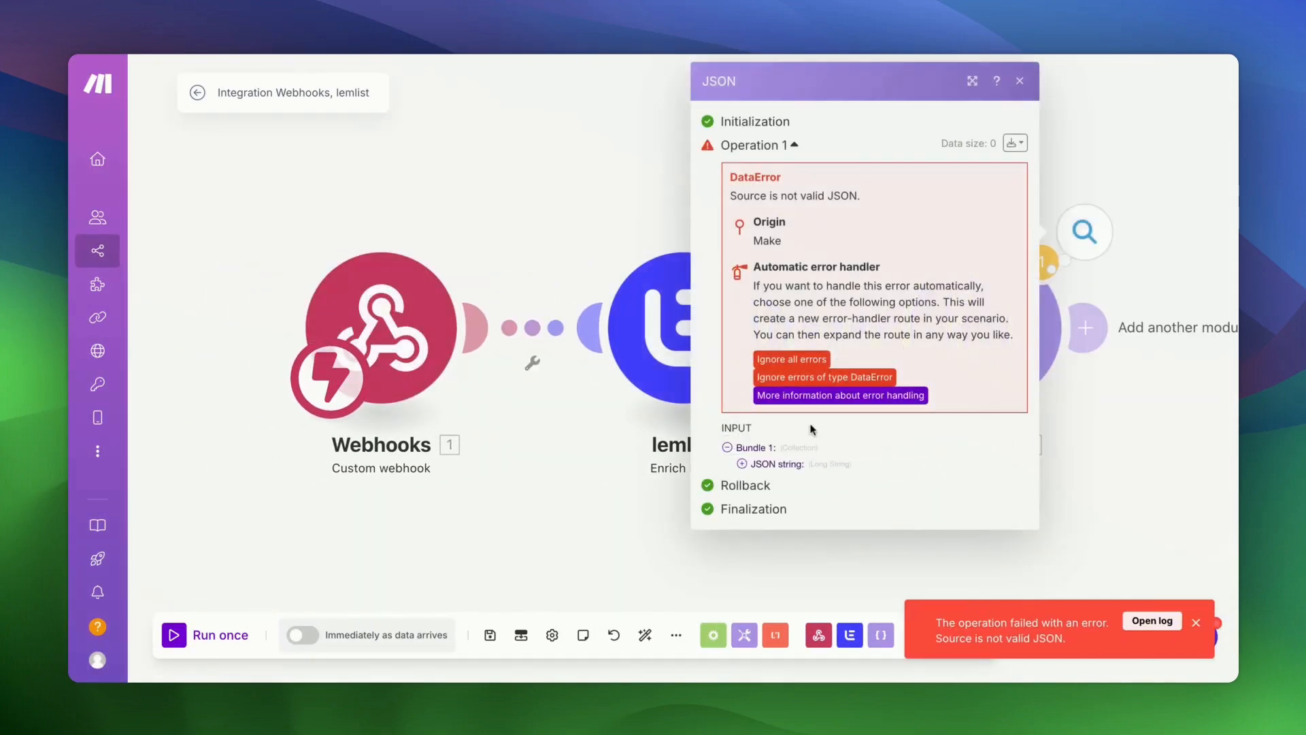
click(1019, 80)
click(585, 260)
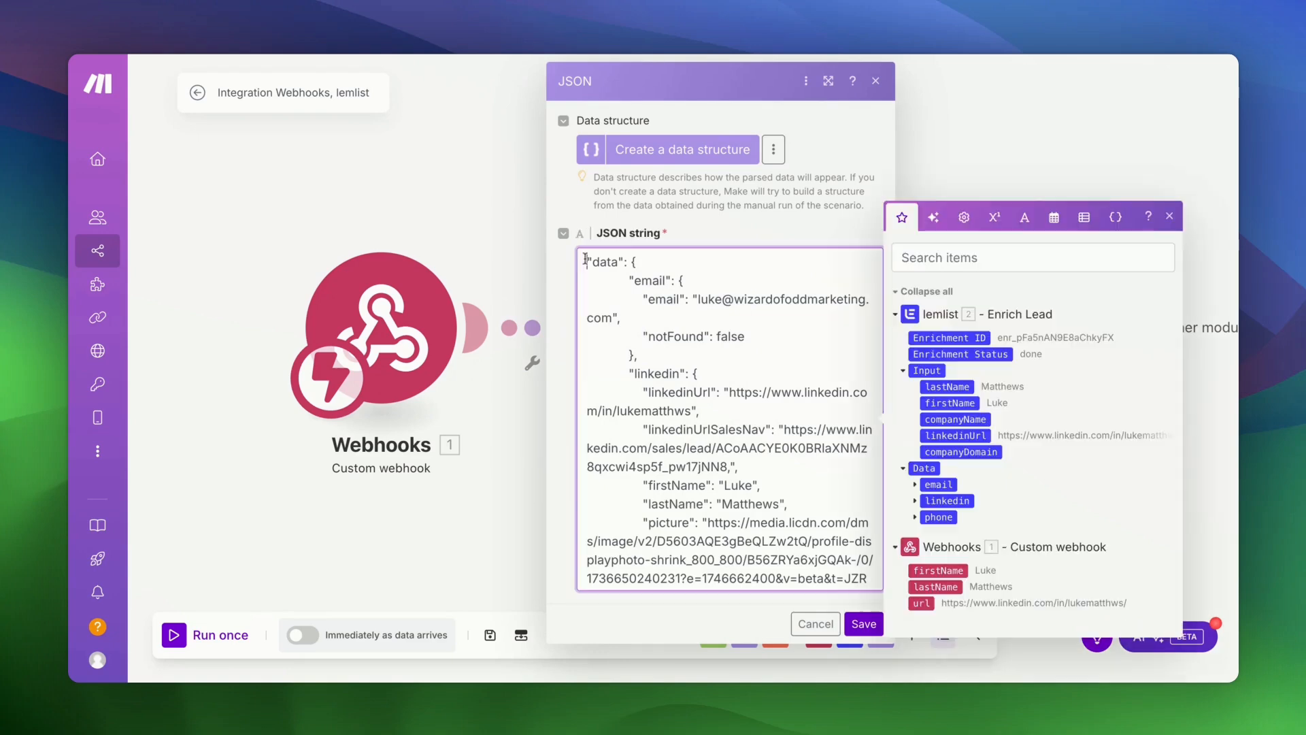
text({)
key(Return)
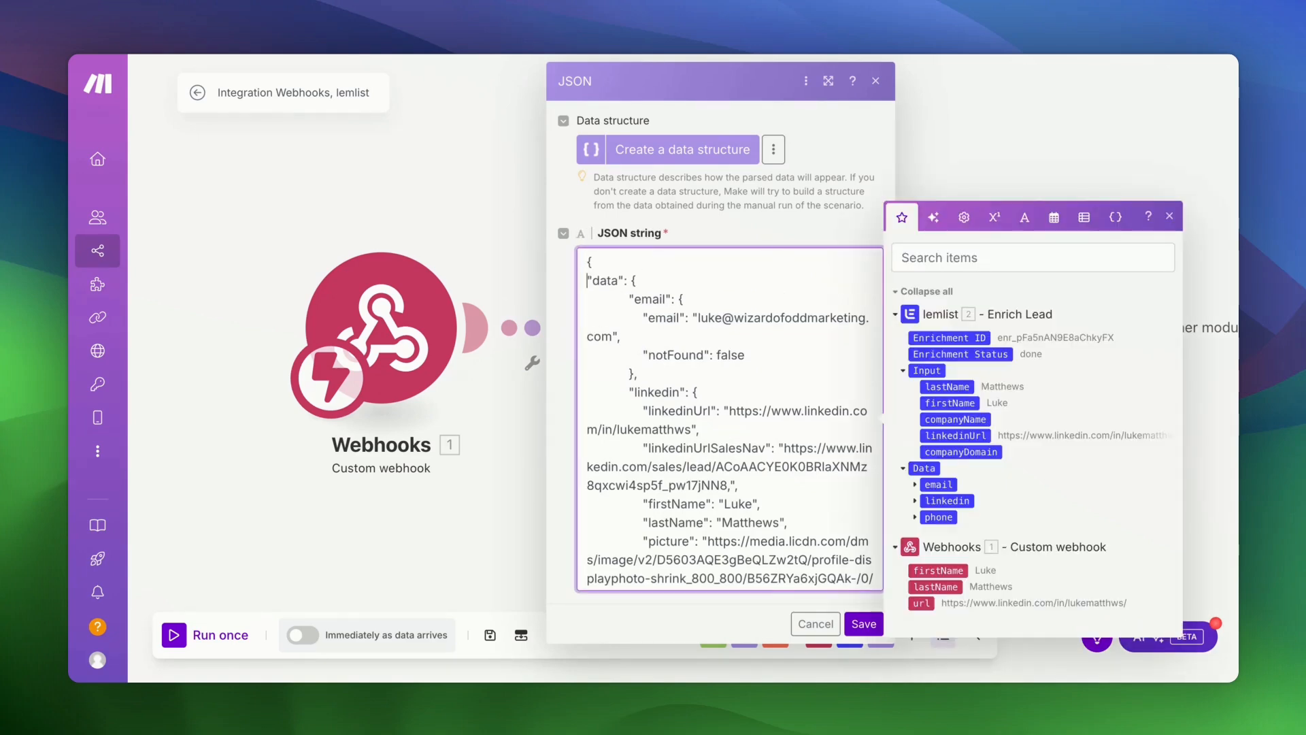
scroll(642, 321, down, 10)
click(628, 579)
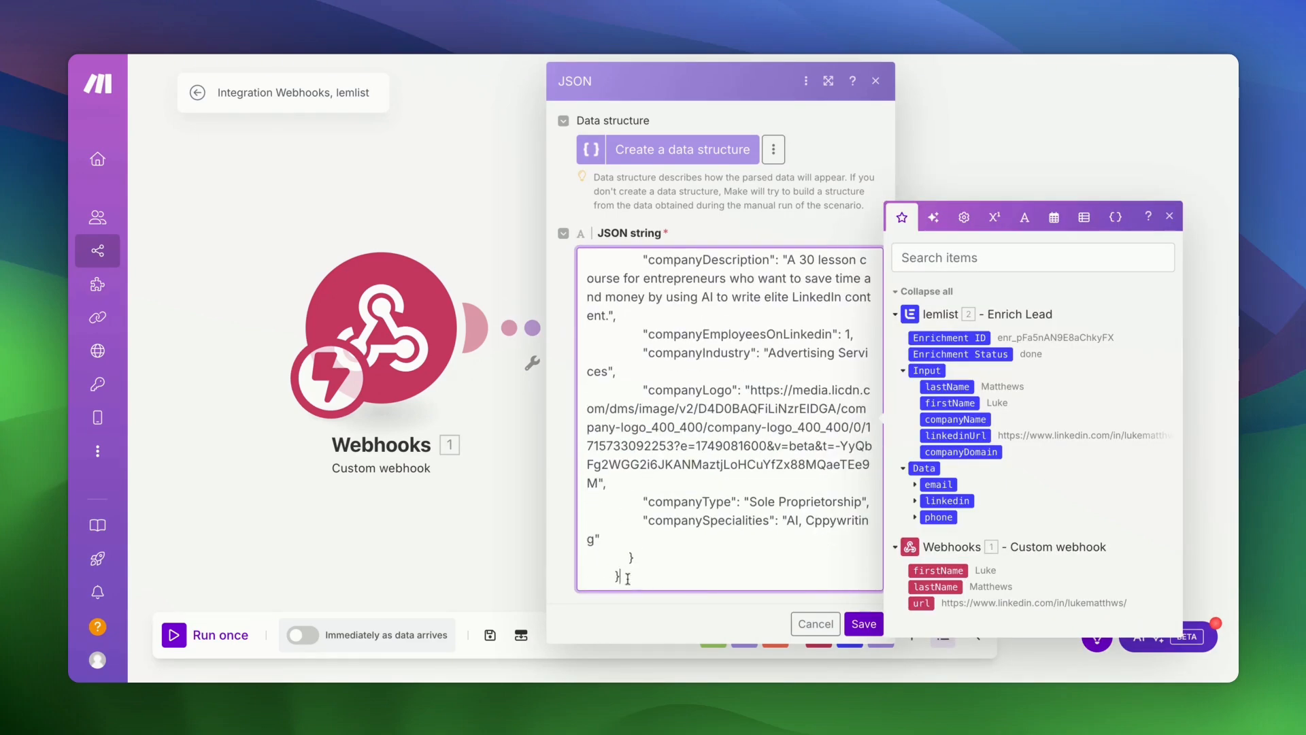
key(Return)
text(})
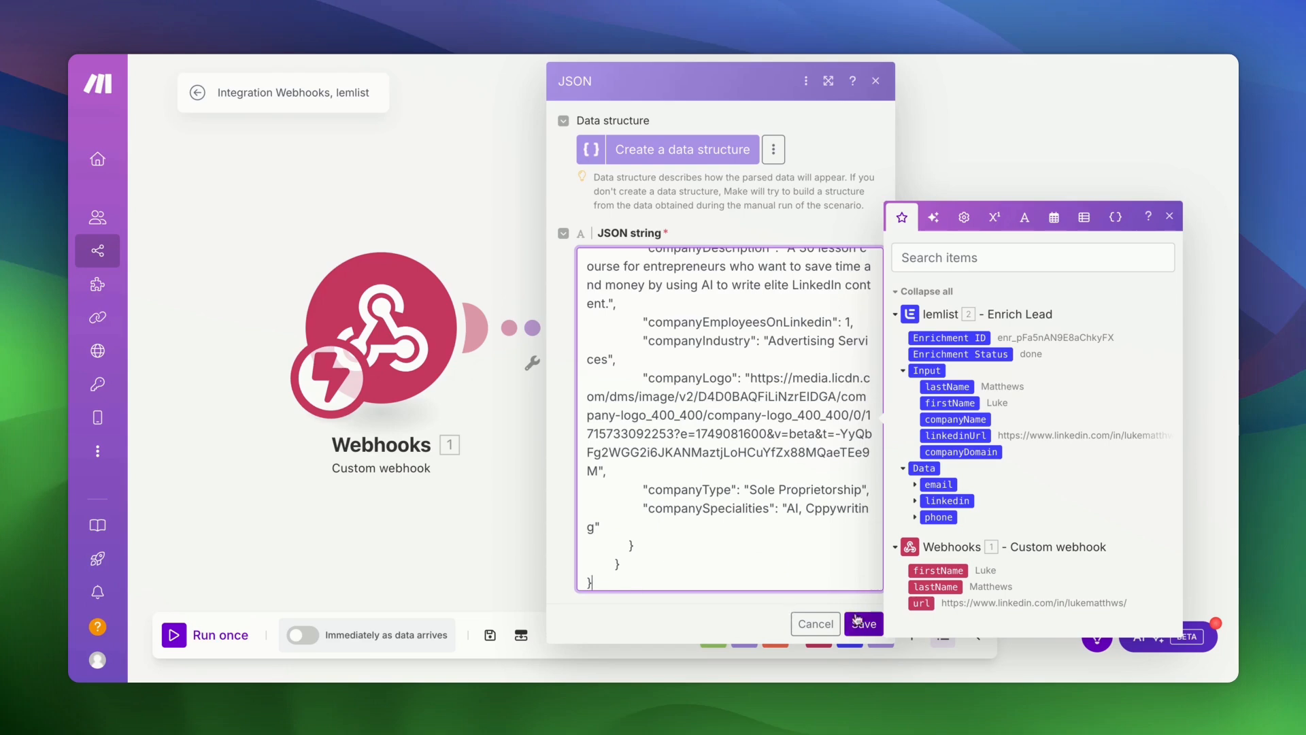
click(861, 622)
- Rerun only the JSON module and check the parsed email and LinkedIn output
right_click(987, 354)
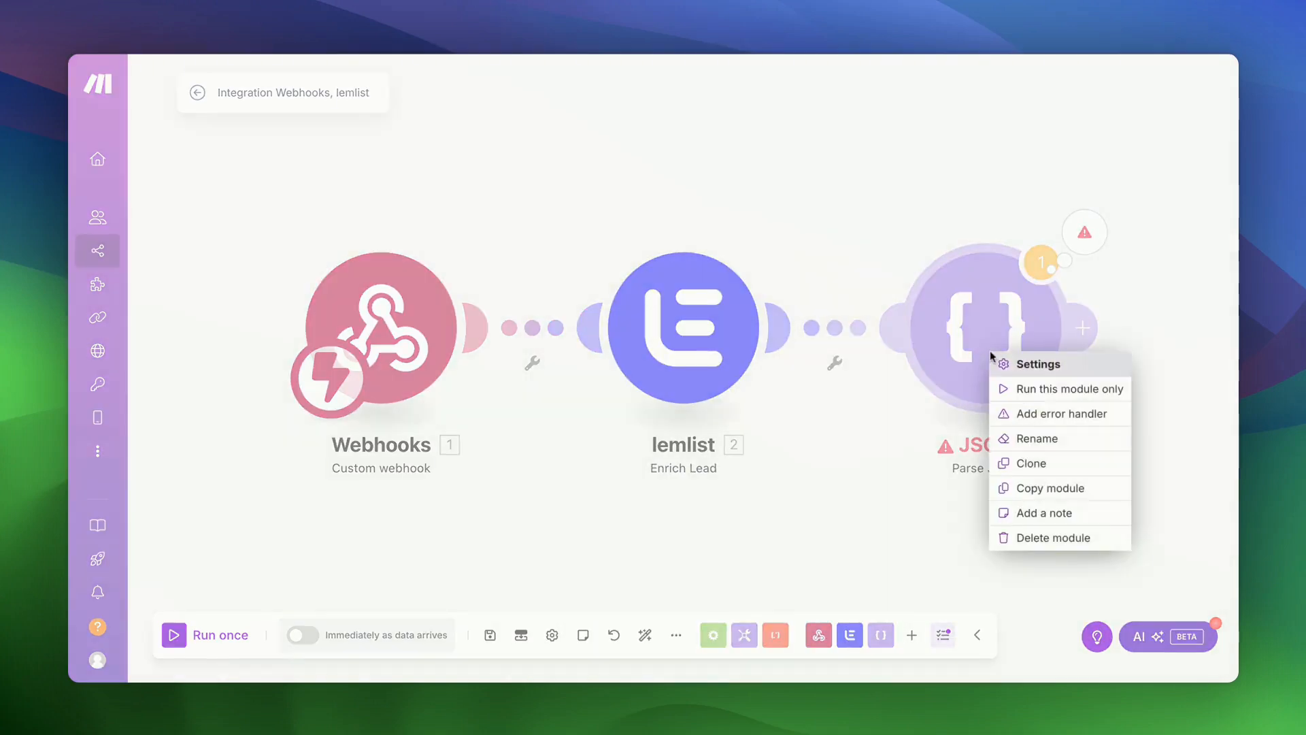
click(1014, 386)
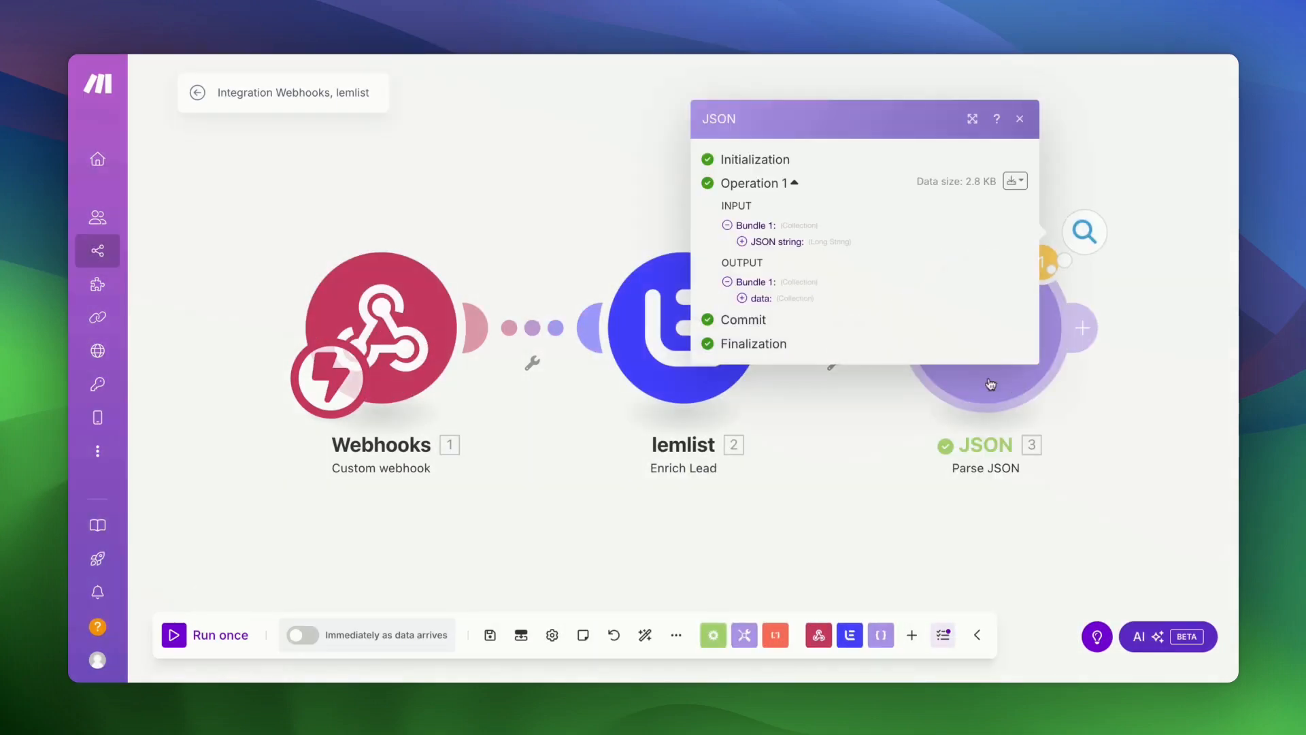
click(742, 298)
click(757, 298)
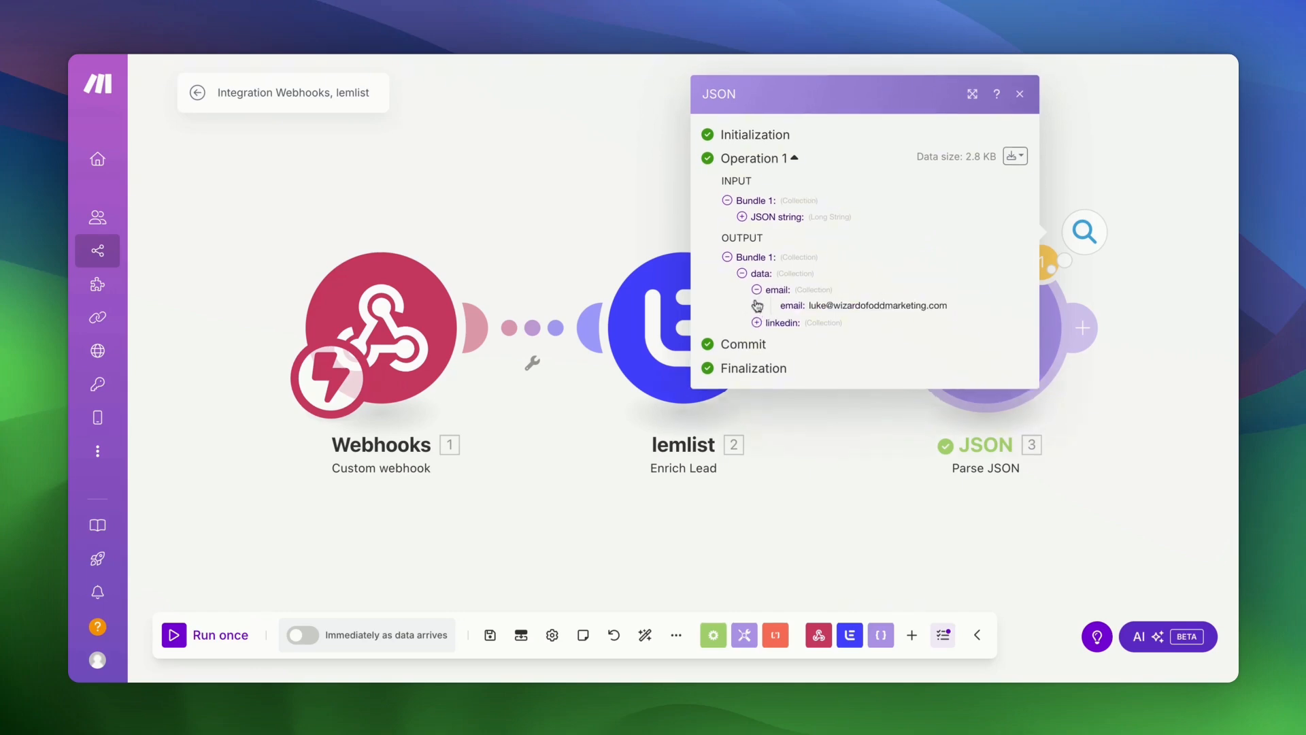
click(757, 330)
scroll(823, 376, down, 4)
scroll(824, 376, down, 3)
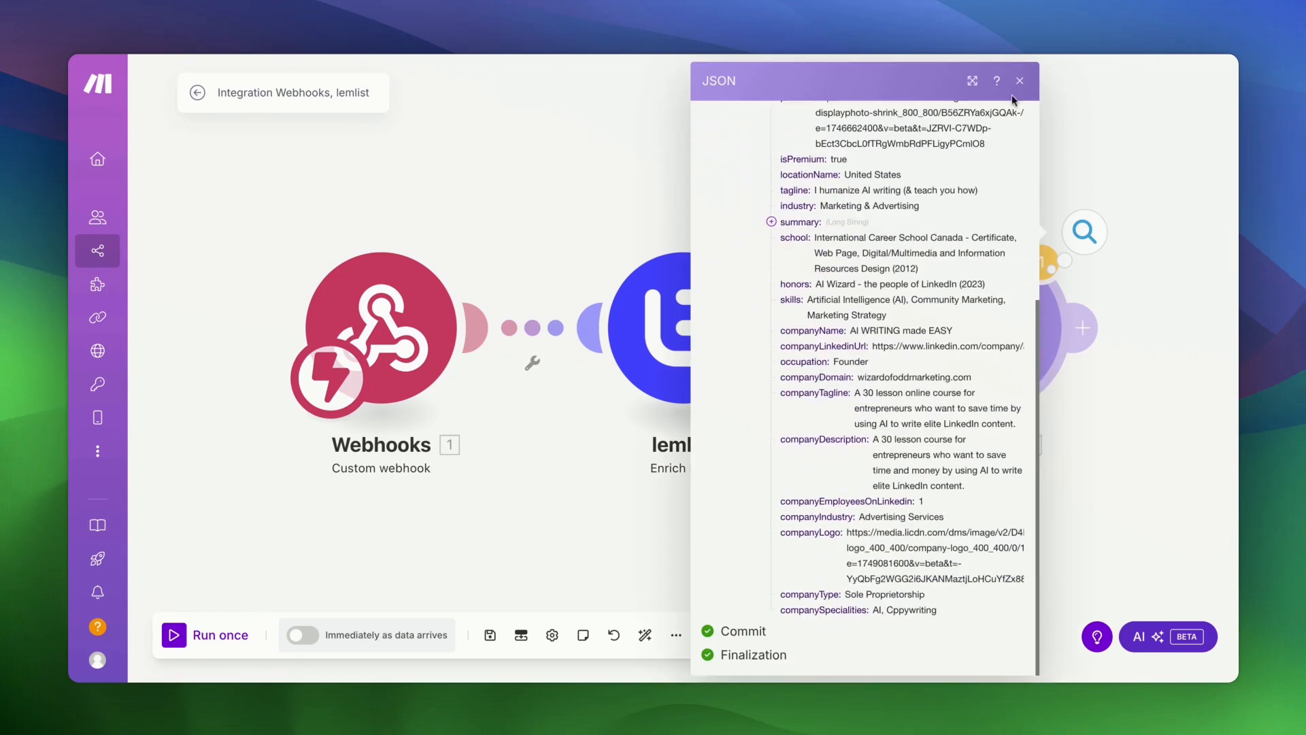
click(1026, 83)
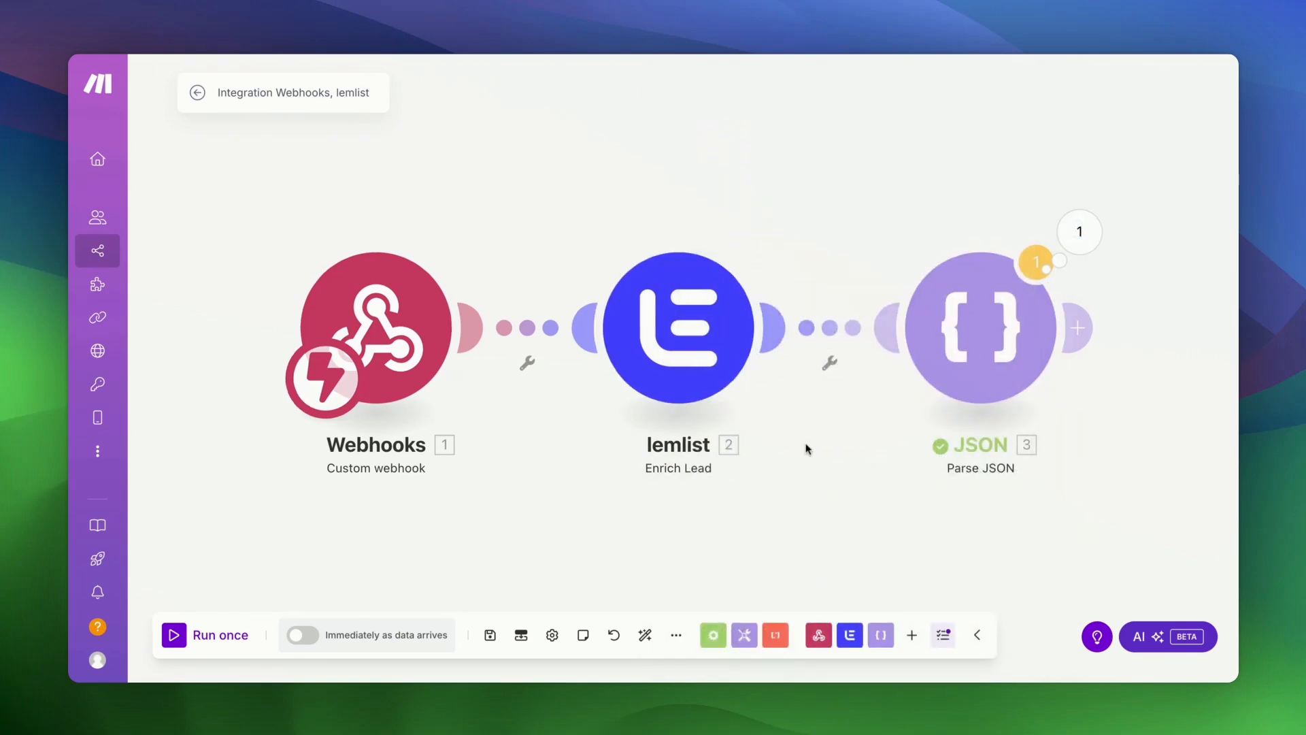
drag(805, 446, 562, 510)
- Unlink Webhooks, lemlist and the JSON module, moving lemlist to the top of the canvas
scroll(439, 181, left, 10)
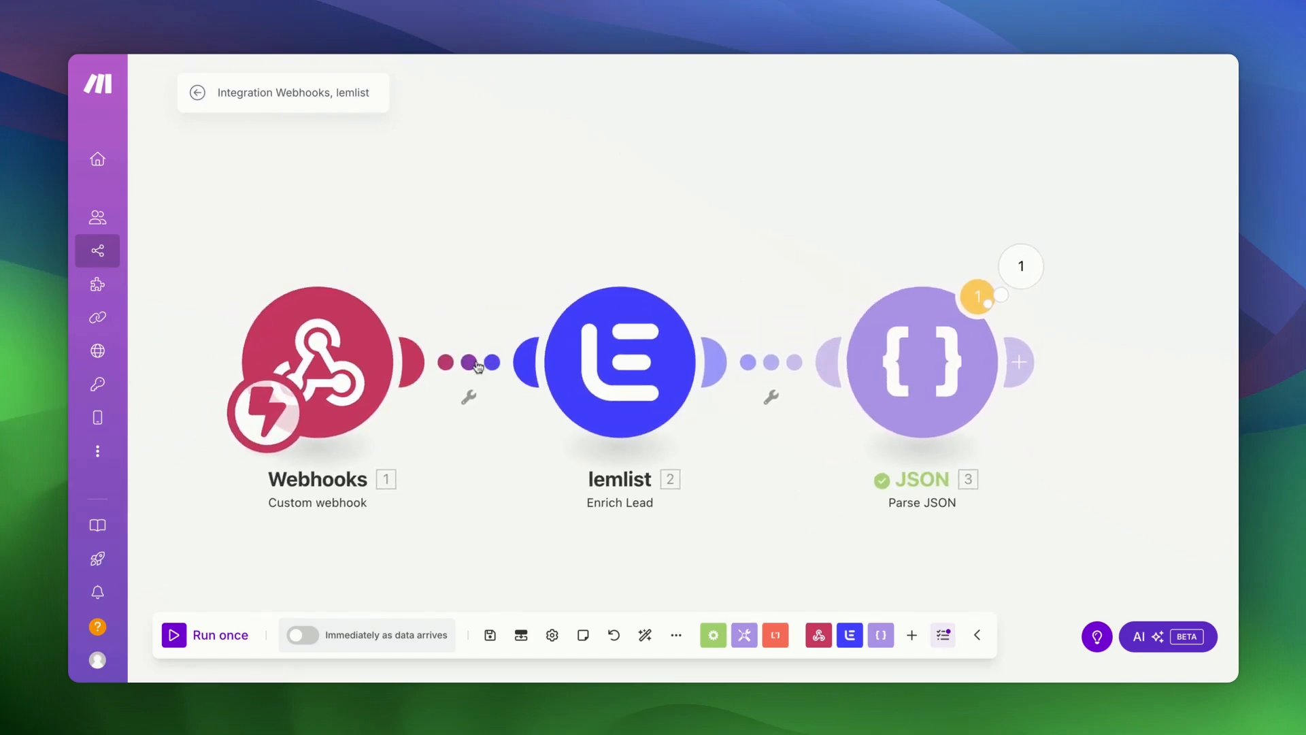
right_click(480, 364)
click(517, 400)
right_click(773, 379)
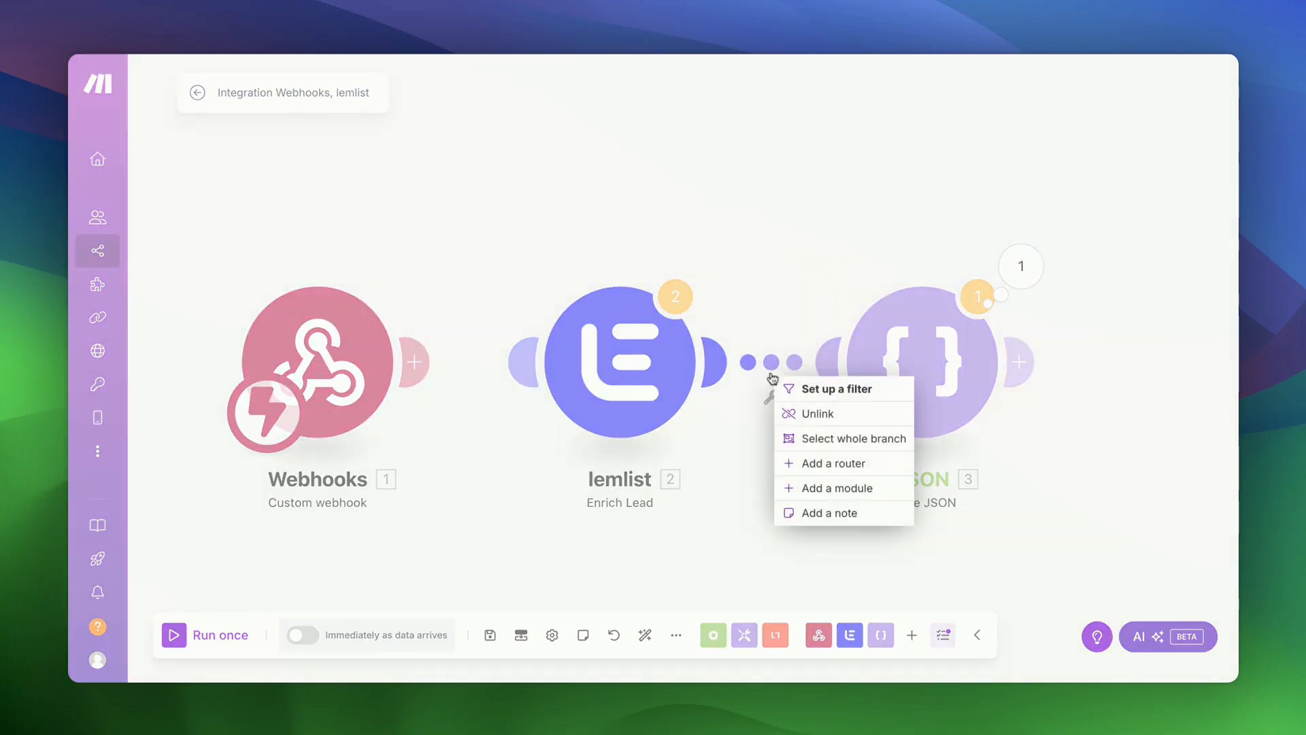
click(820, 412)
drag(667, 379, 663, 168)
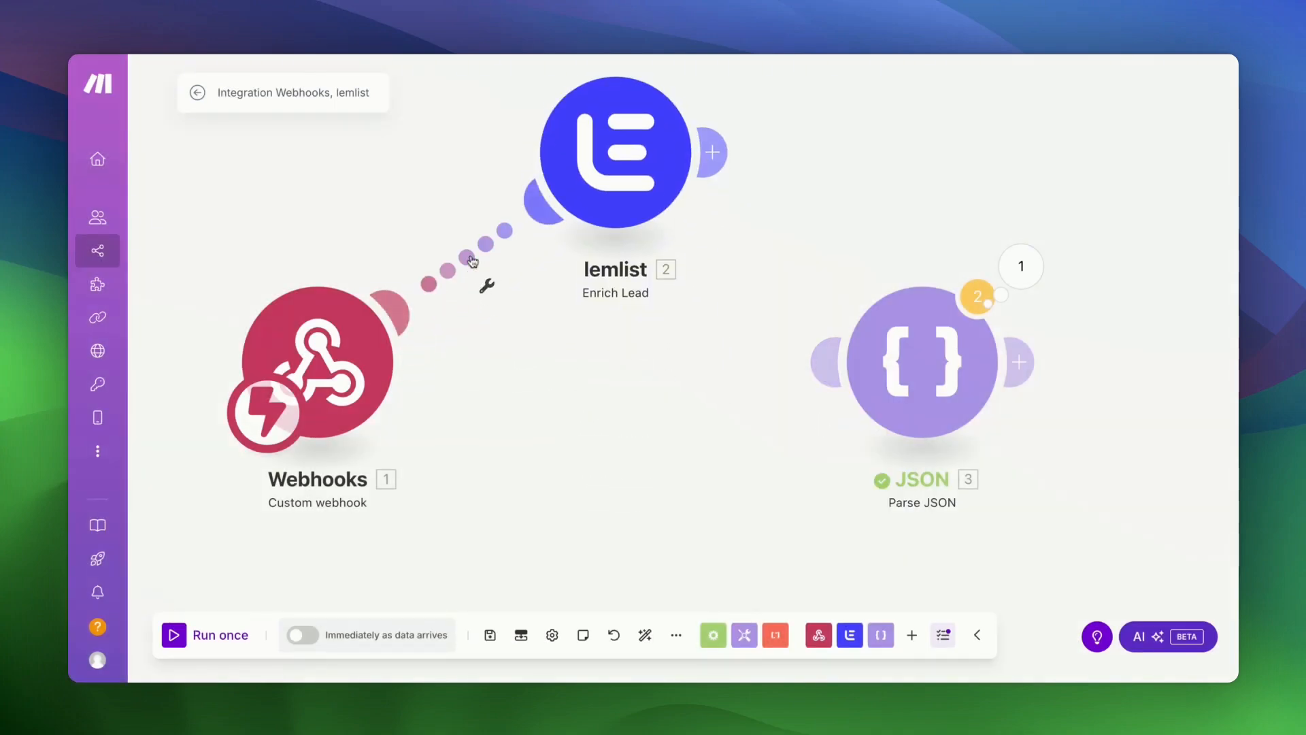
right_click(470, 271)
click(503, 295)
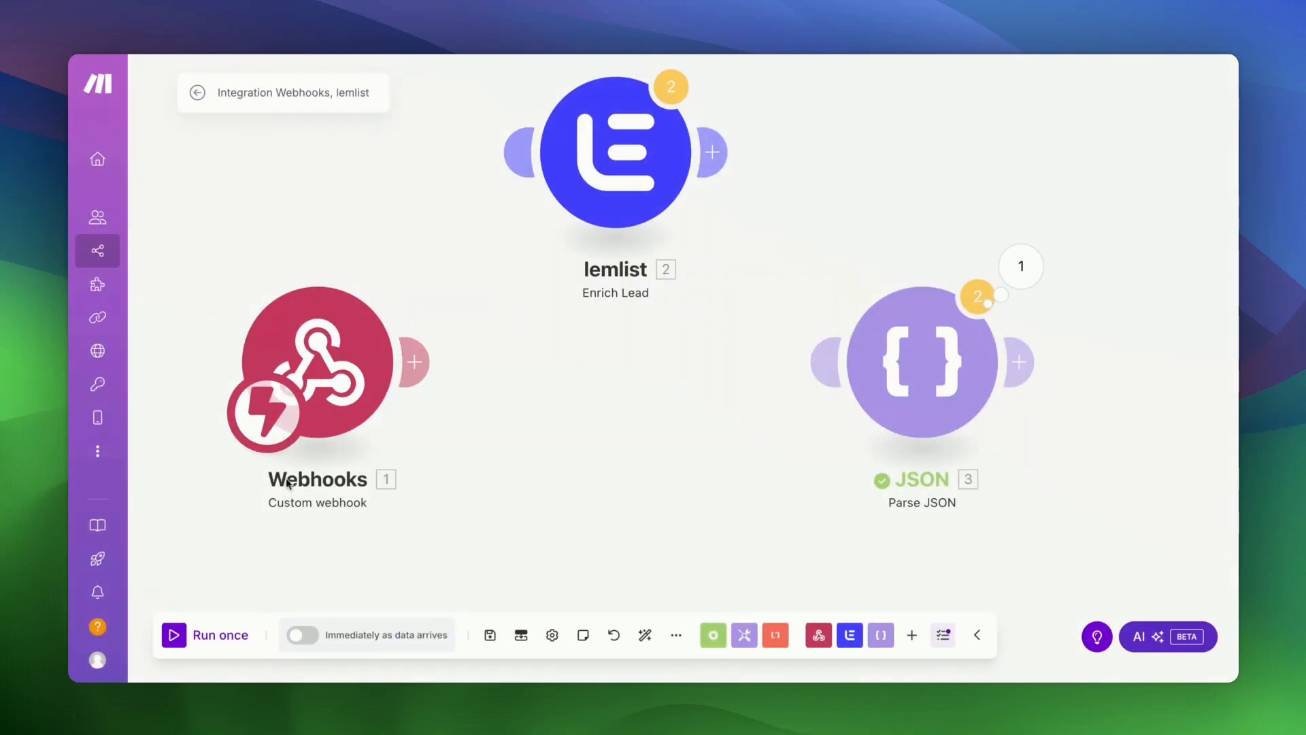
- Make the JSON module the starting trigger and add a new module after it
mouse_move(272, 444)
mouse_down()
mouse_move(524, 586)
mouse_move(717, 539)
mouse_move(871, 412)
mouse_up()
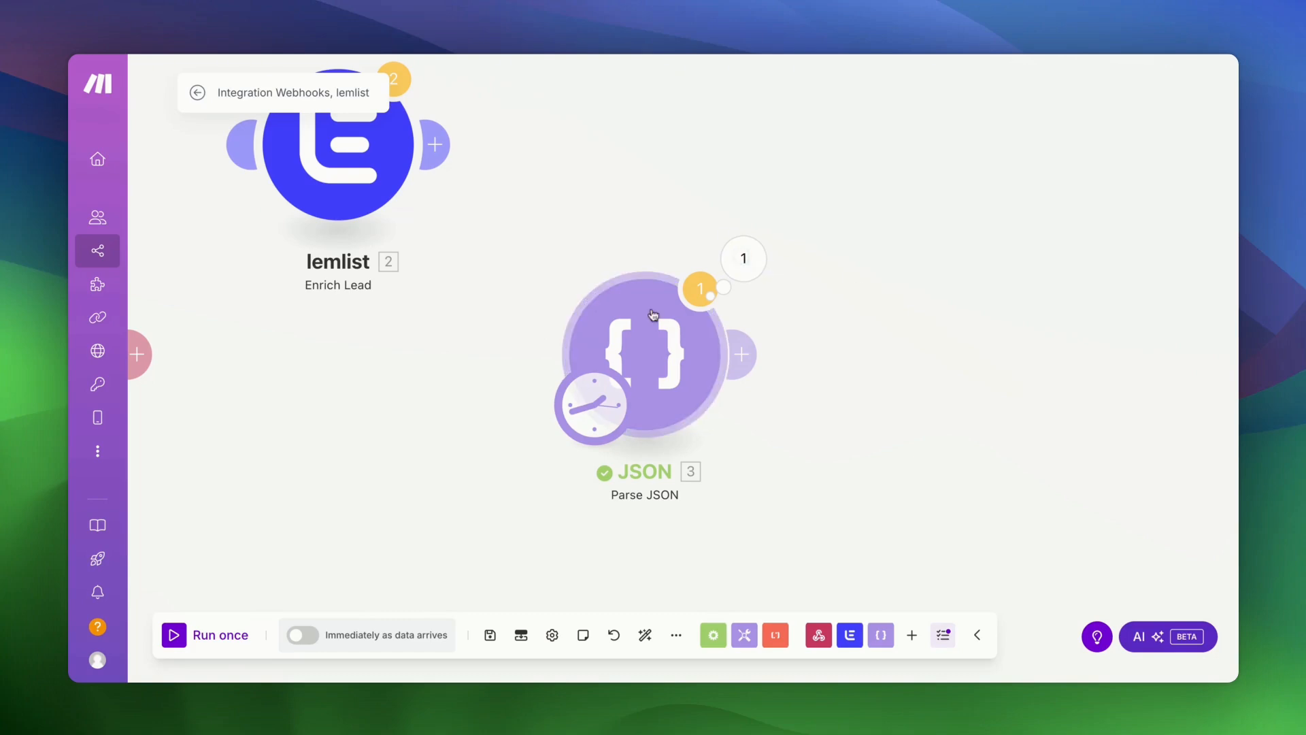
scroll(808, 317, right, 1)
scroll(809, 319, right, 5)
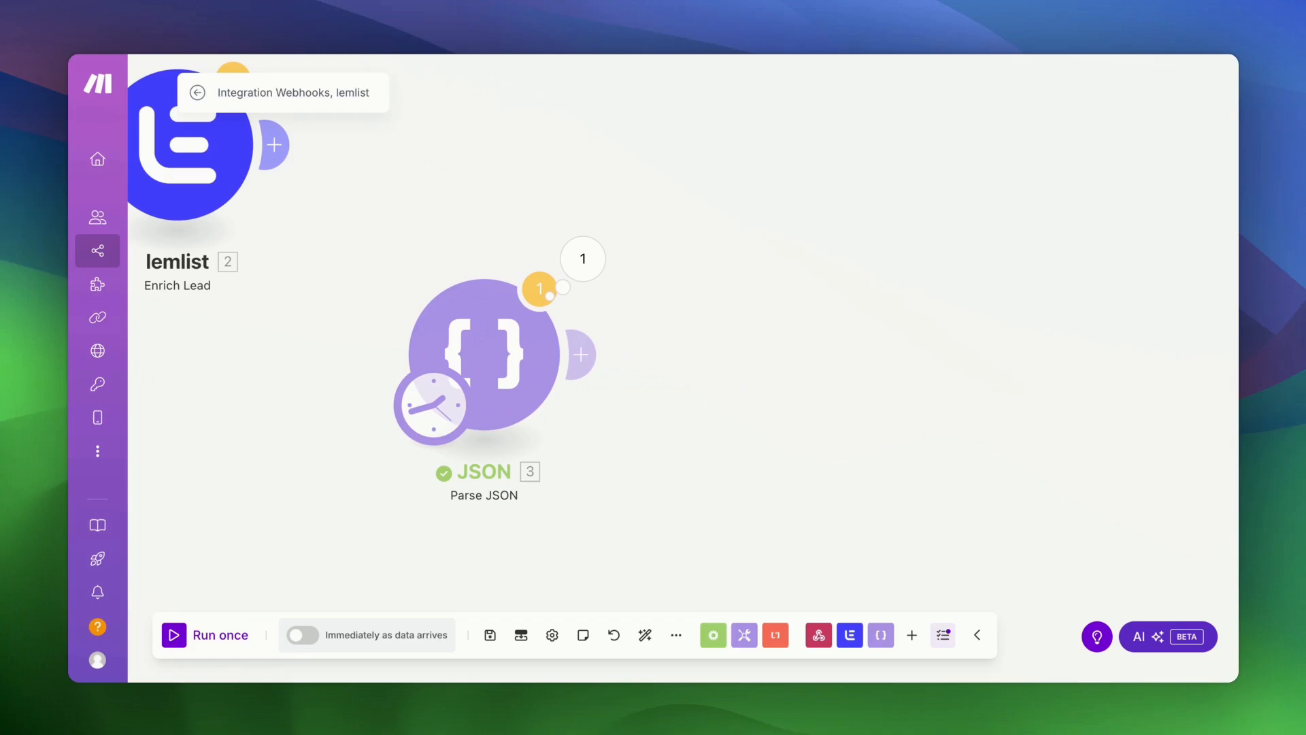
click(581, 355)
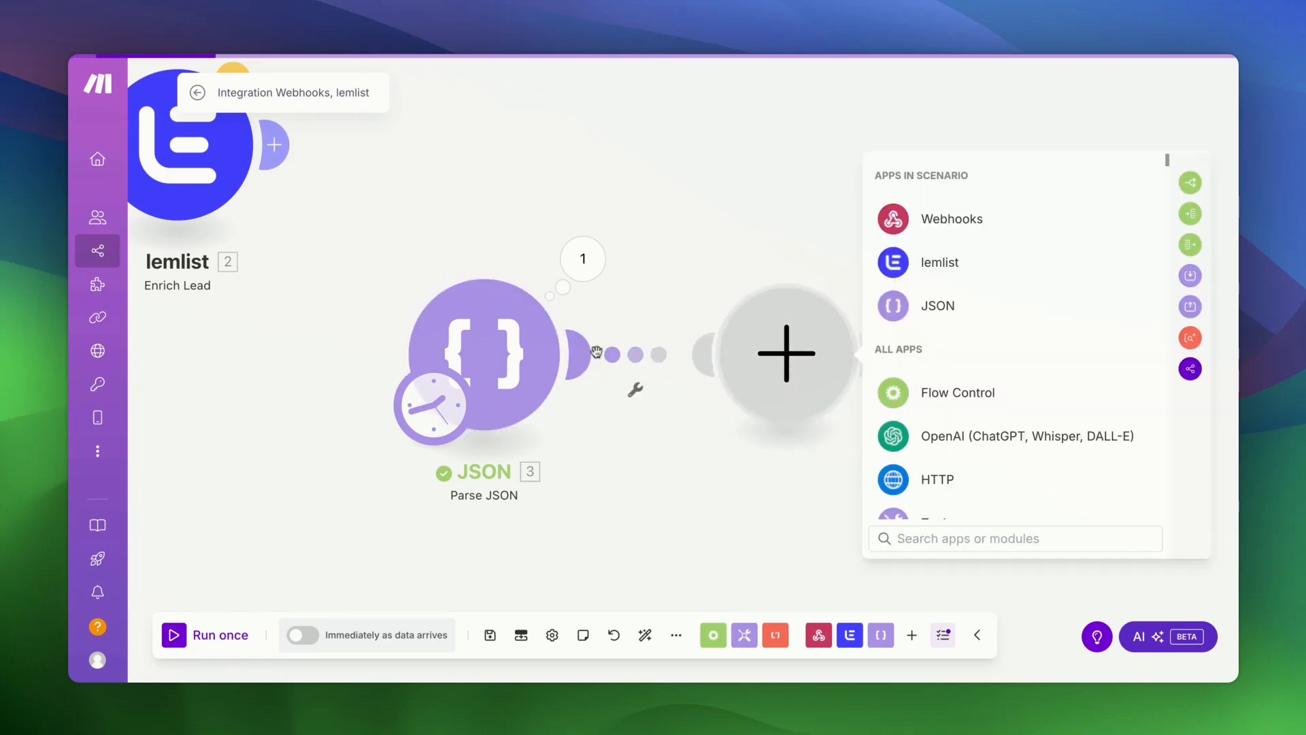
- Add an OpenAI Create a Chat Completion module on My OpenAI connection with chatgpt-4o-latest, plus a first message
click(974, 439)
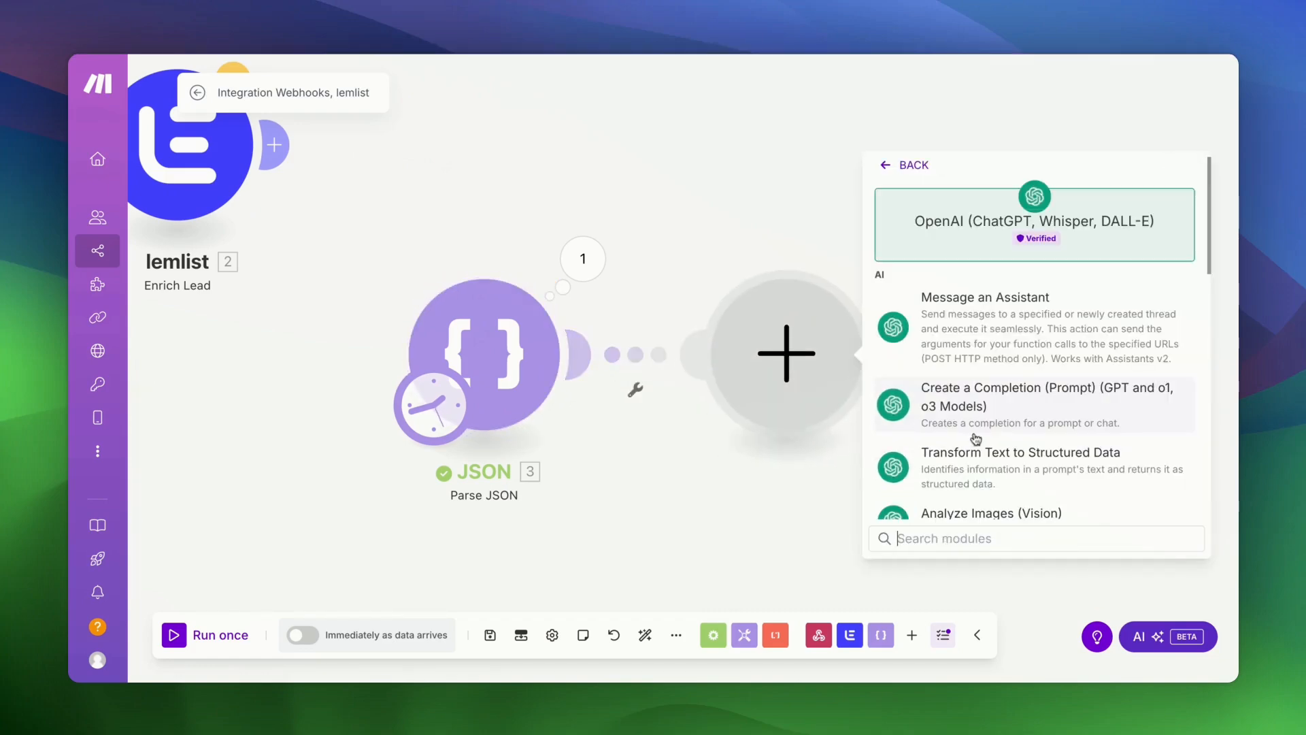
click(993, 409)
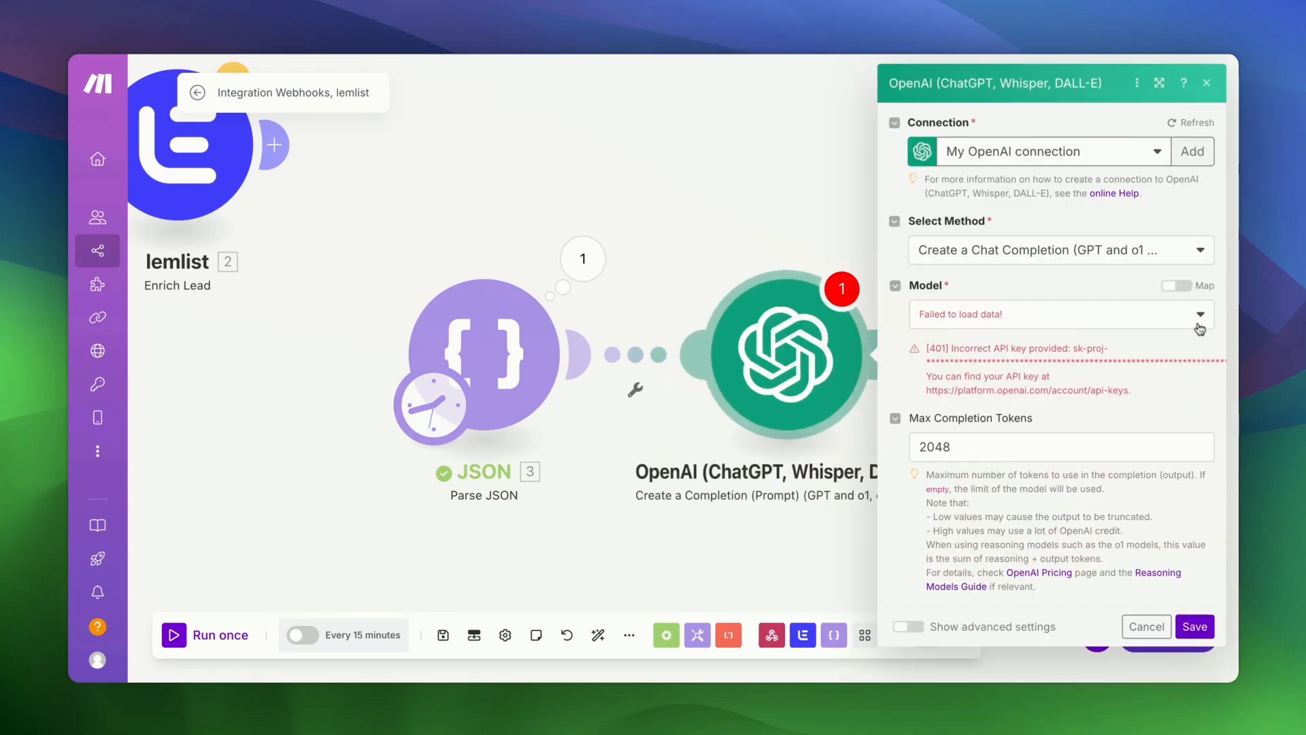
click(1149, 157)
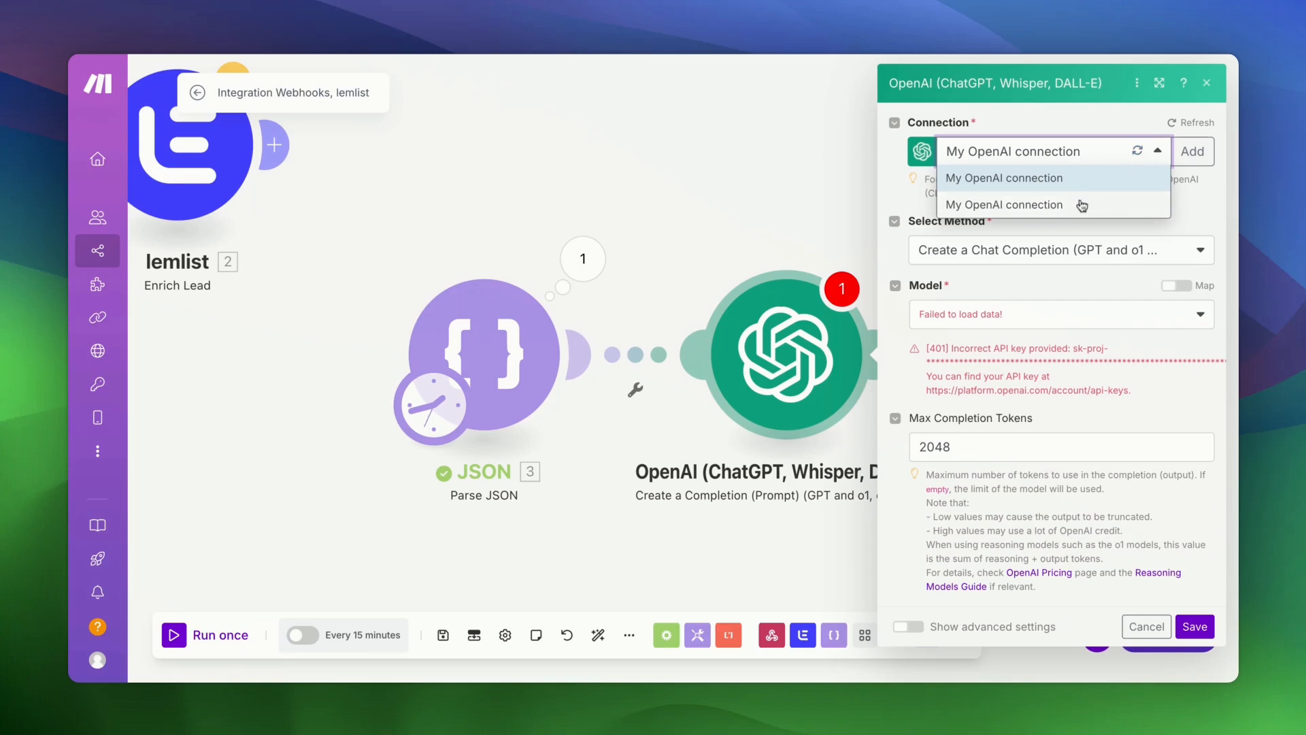
click(1082, 206)
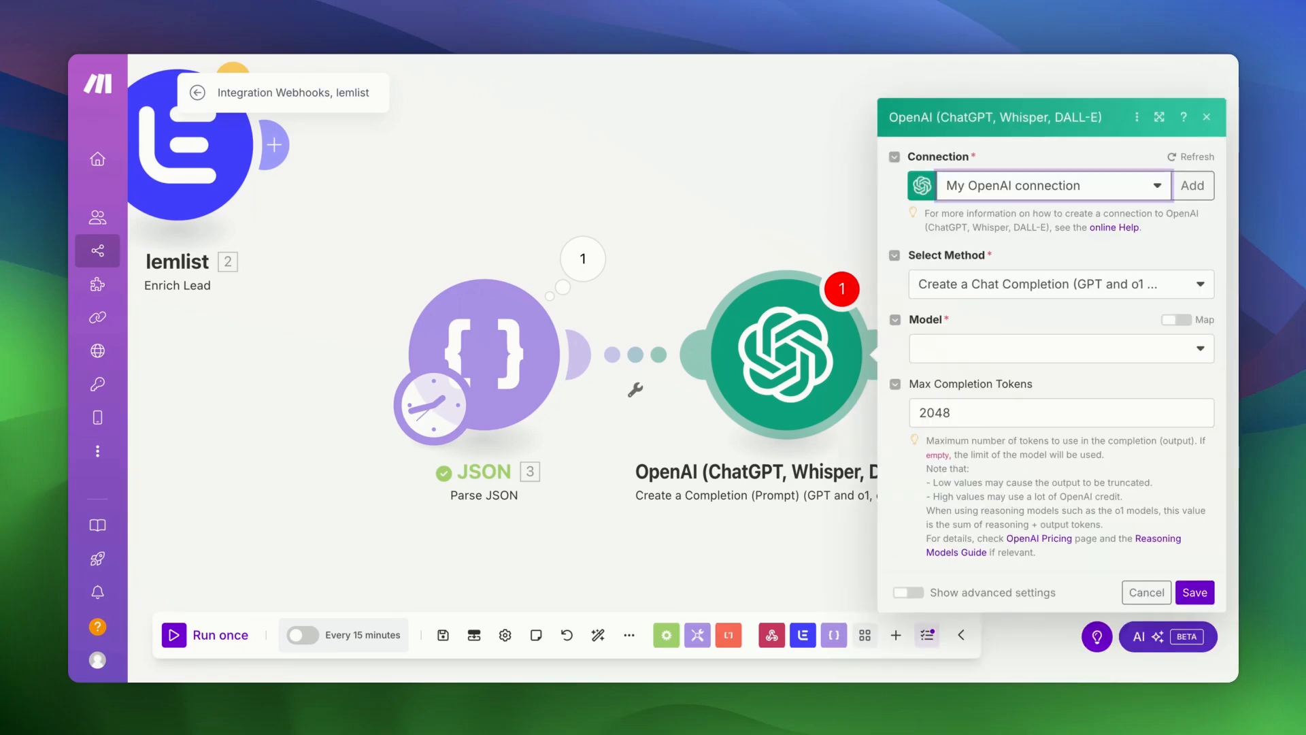
click(1052, 276)
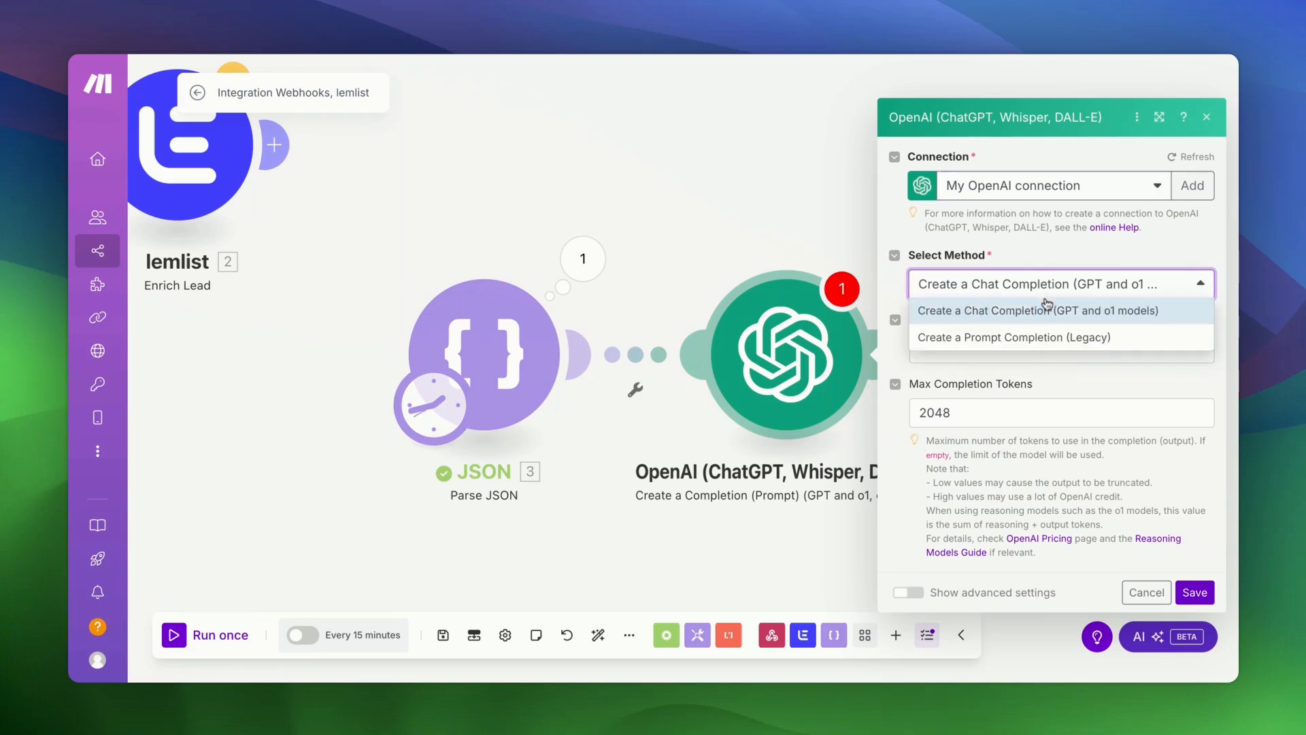
click(1044, 304)
click(1021, 347)
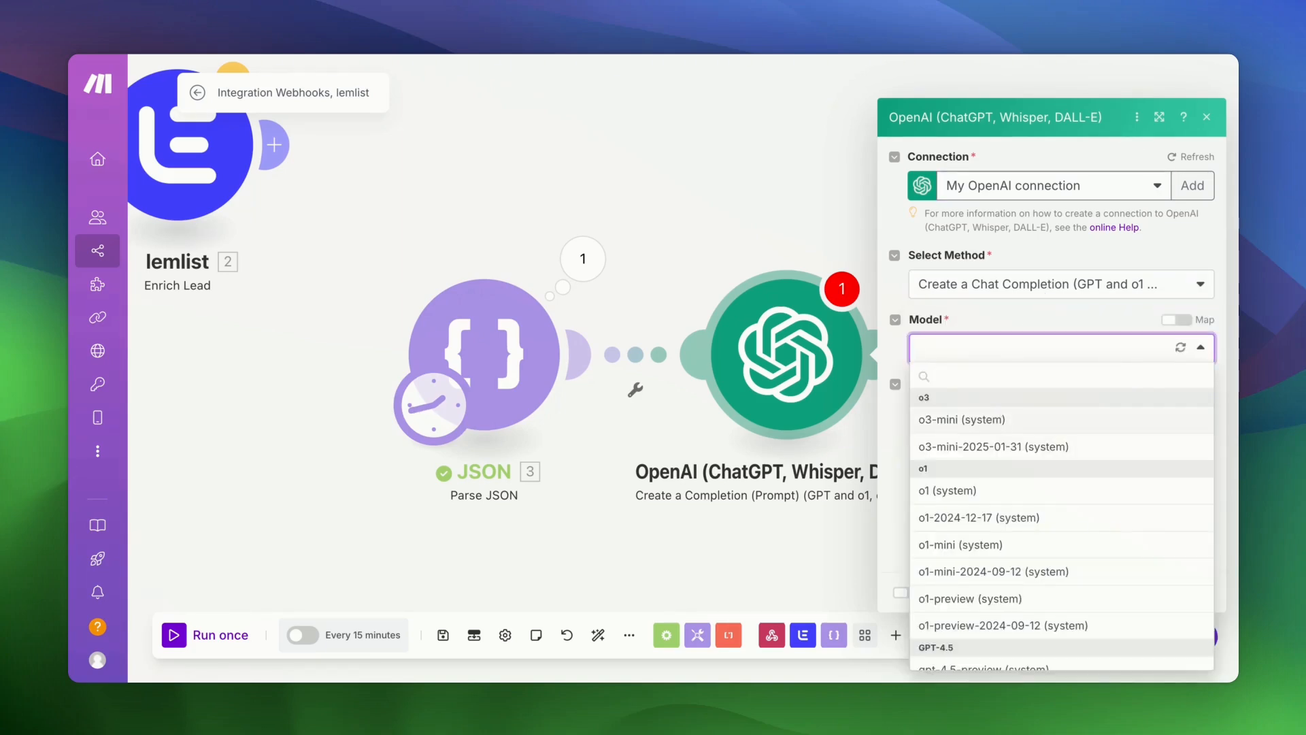
scroll(1010, 544, down, 3)
click(1007, 570)
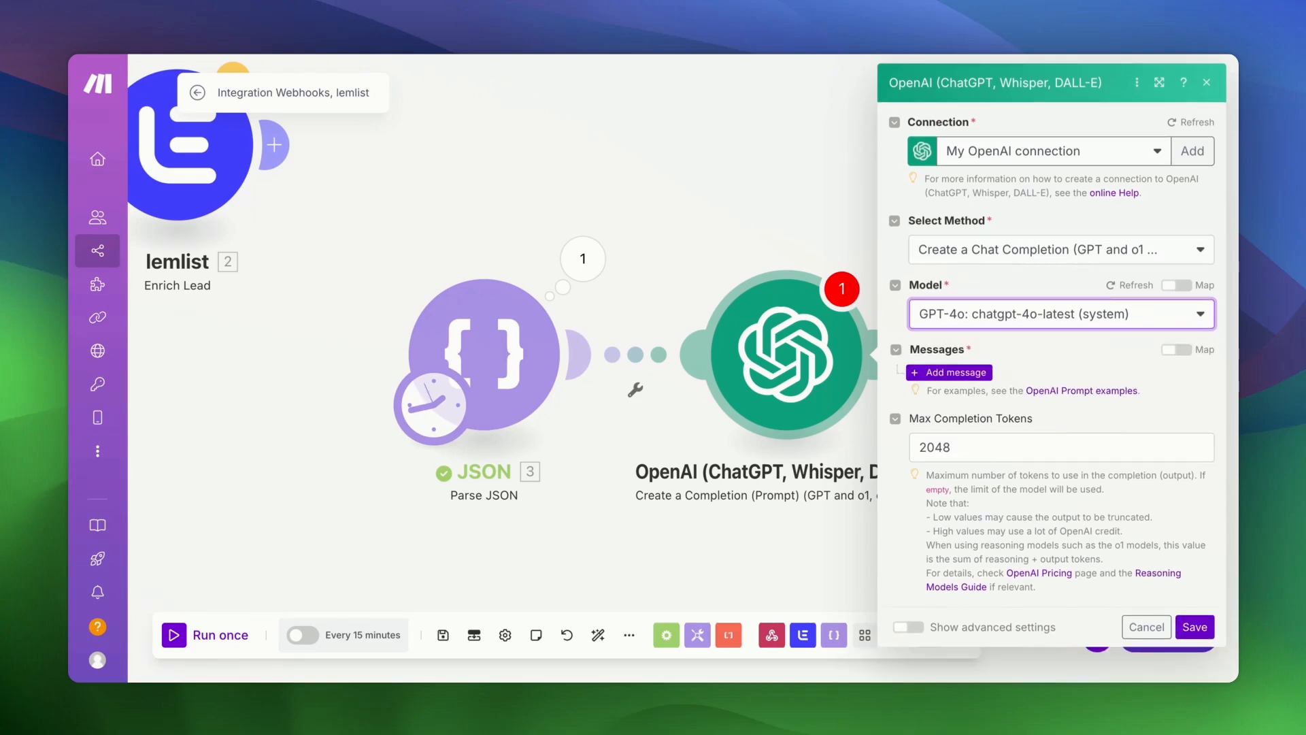
click(986, 373)
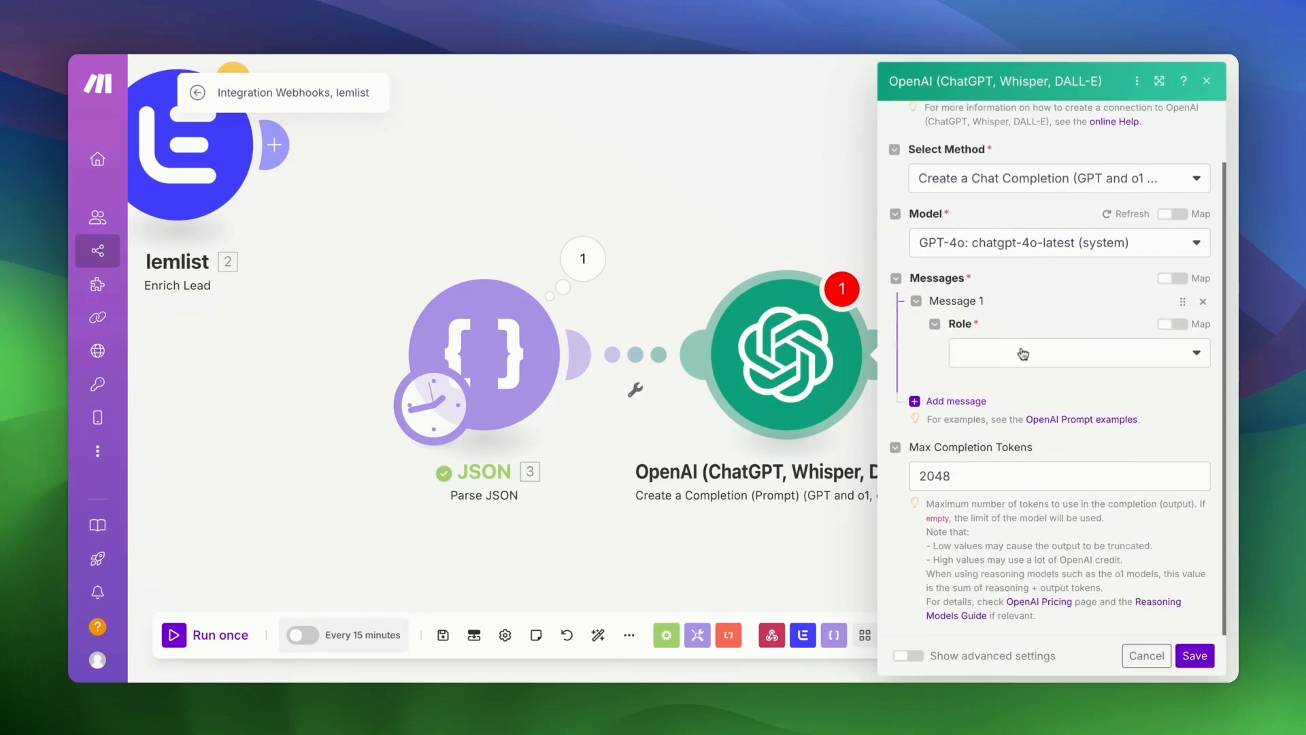
- Set Message 1's role to User and paste the email outreach prompt as its text
click(1023, 354)
click(1000, 385)
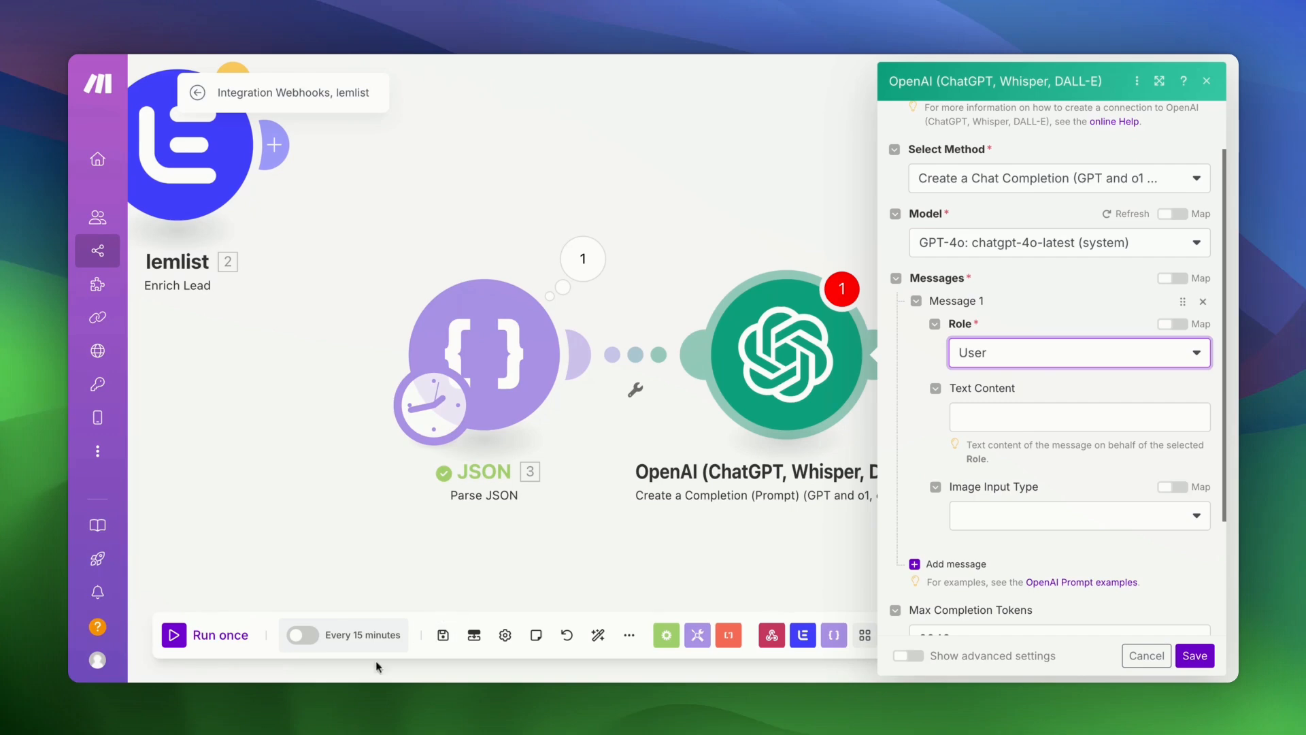
click(988, 416)
text(Write only the email body for now, and no subject line. Make it respectful, and catchy. In addition to AI automation services, the email should offer a free email marketing workflow as a token.  Break up the email into small paragraphs, and it should be less than 150 words.  The email should be signed off as  Shabbir Noor ShabbirNoor.com AI and Automation Consultant PS - Say Hi! to the attached cat :)  Start your output directly with the opening <HTML> tag.)
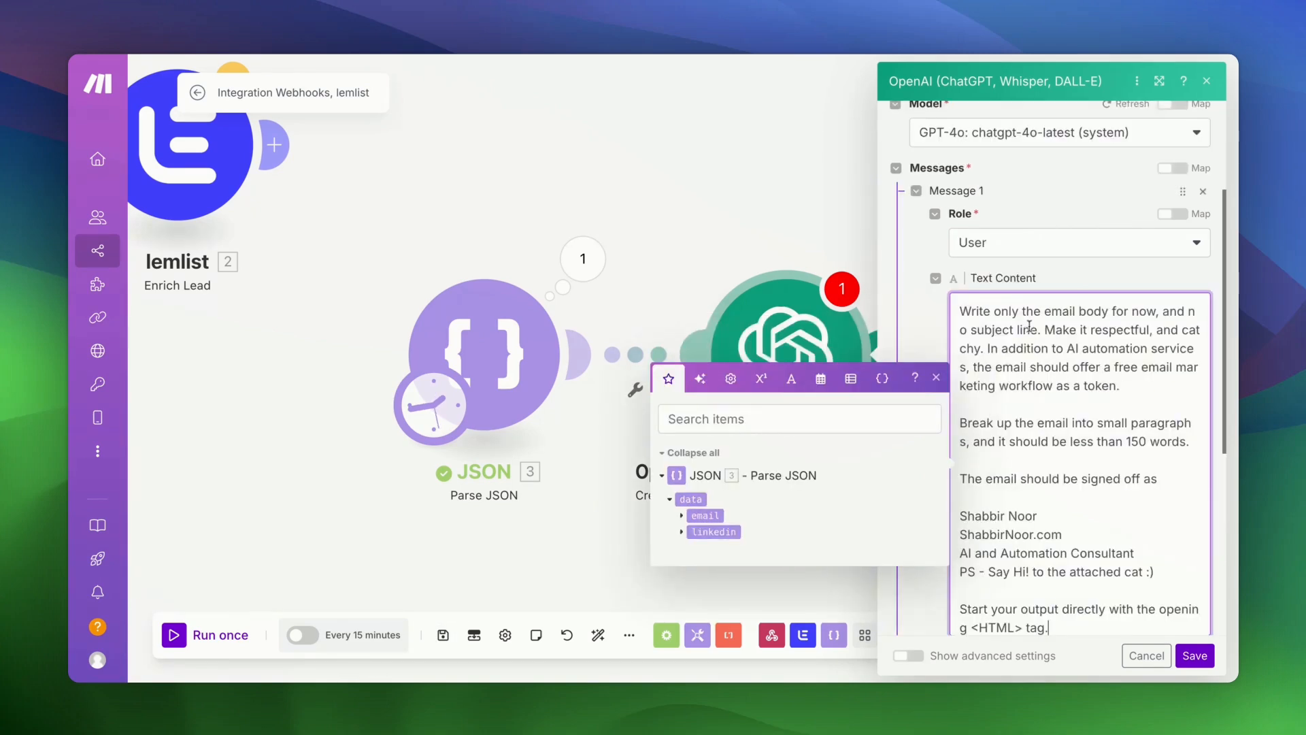
scroll(1030, 327, up, 10)
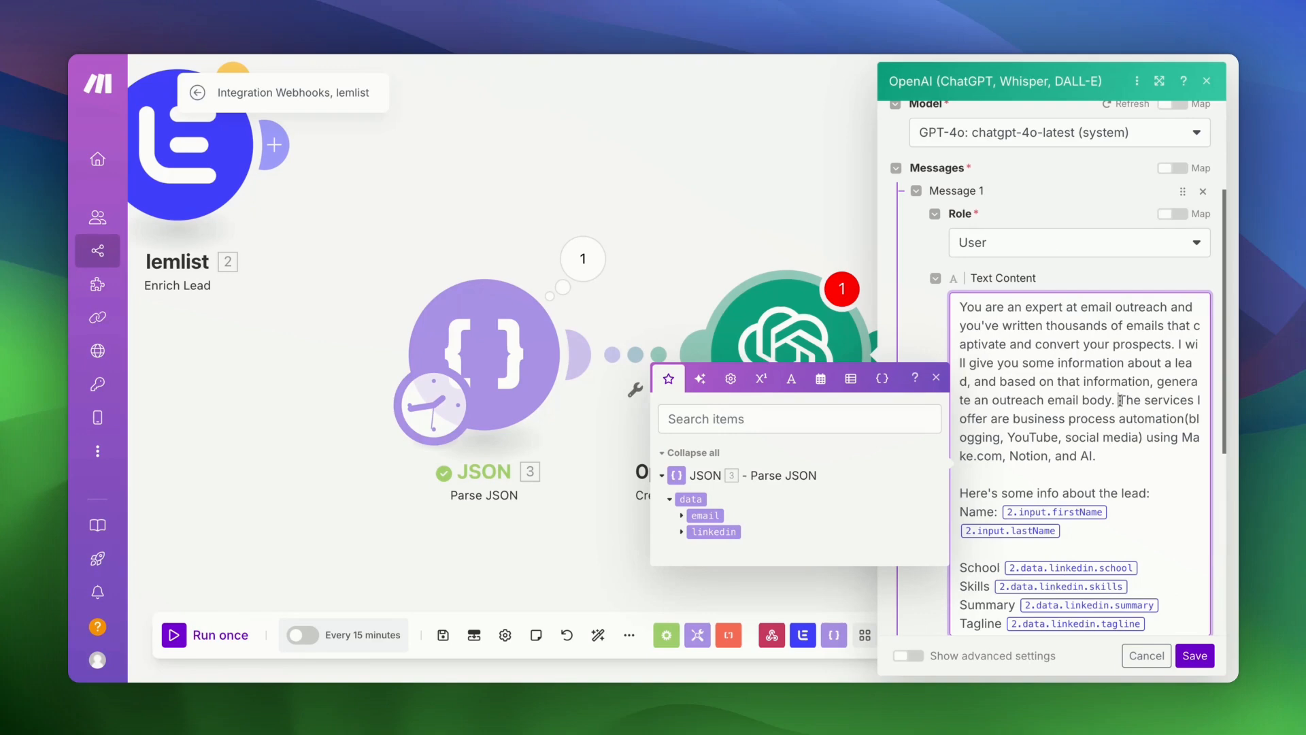
key(shift+Down)
key(shift+Down)
key(shift+Down)
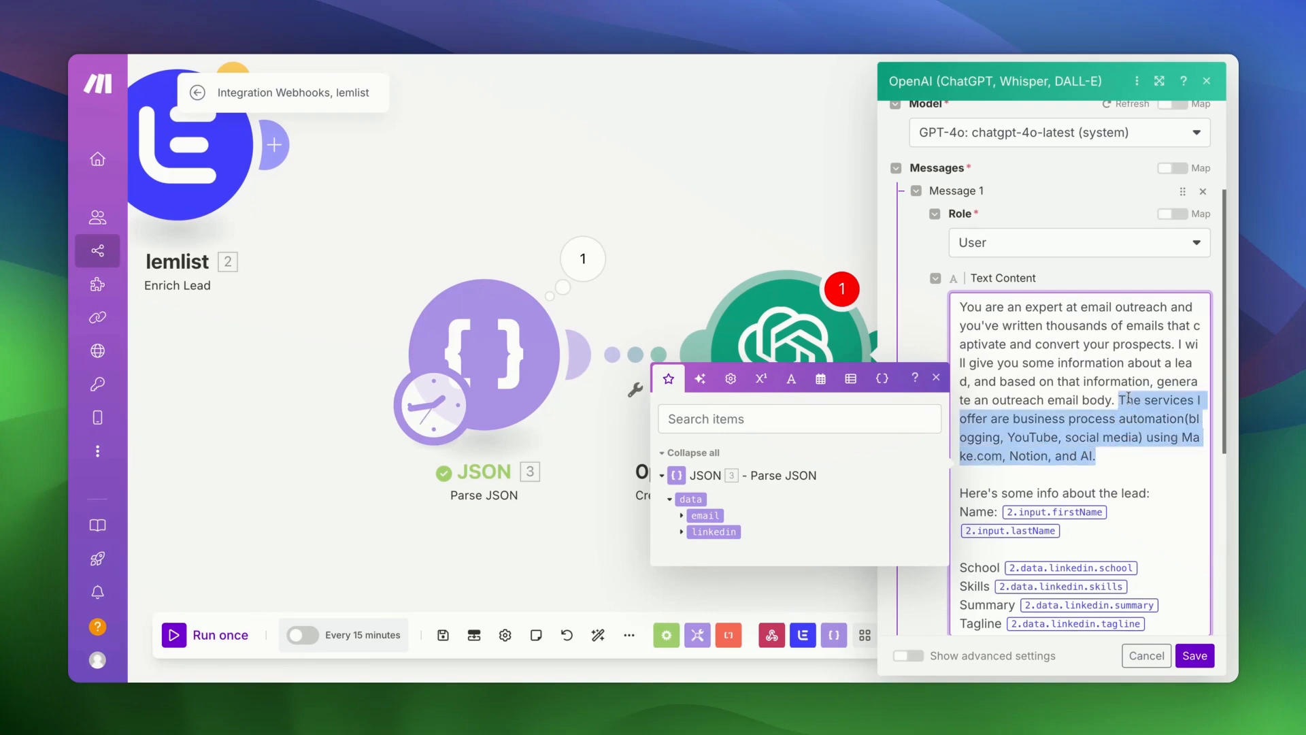
scroll(1084, 466, down, 5)
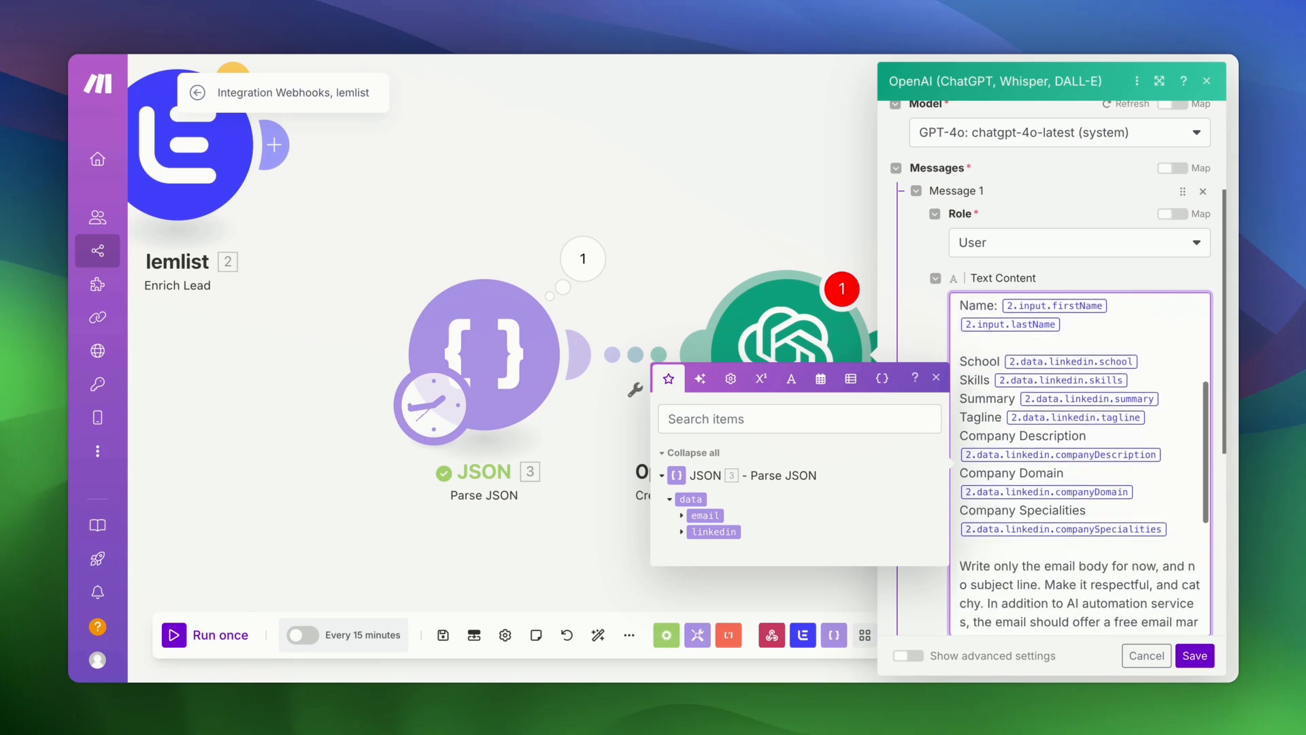
click(1073, 363)
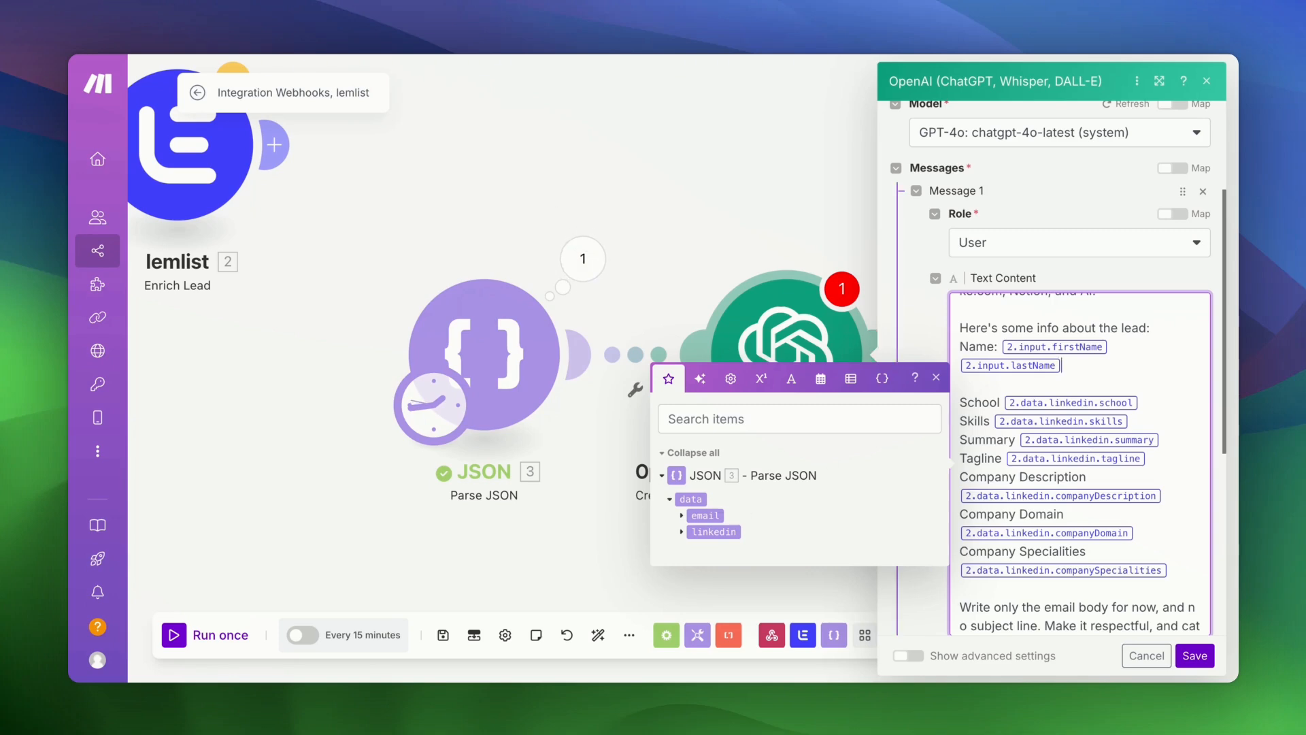
- Replace the firstName and lastName tags with Parse JSON's LinkedIn firstName and lastName
key(BackSpace)
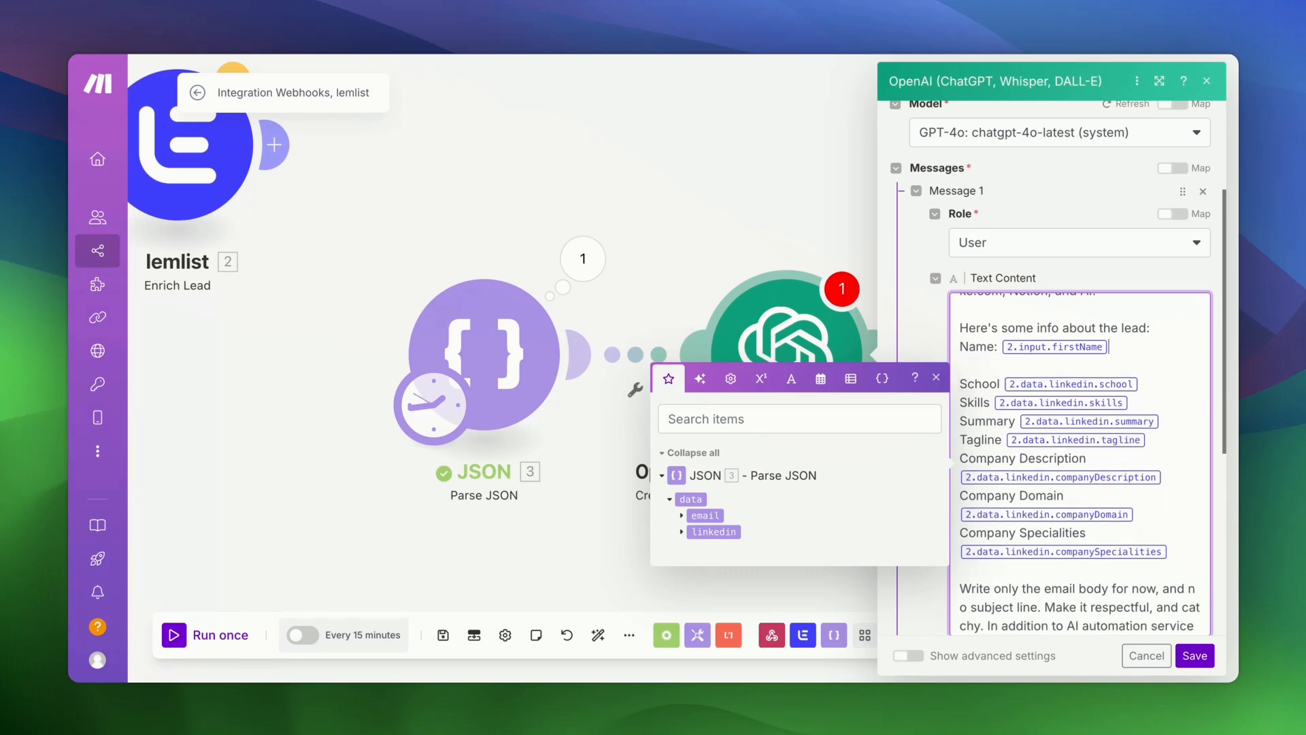
key(BackSpace)
click(681, 531)
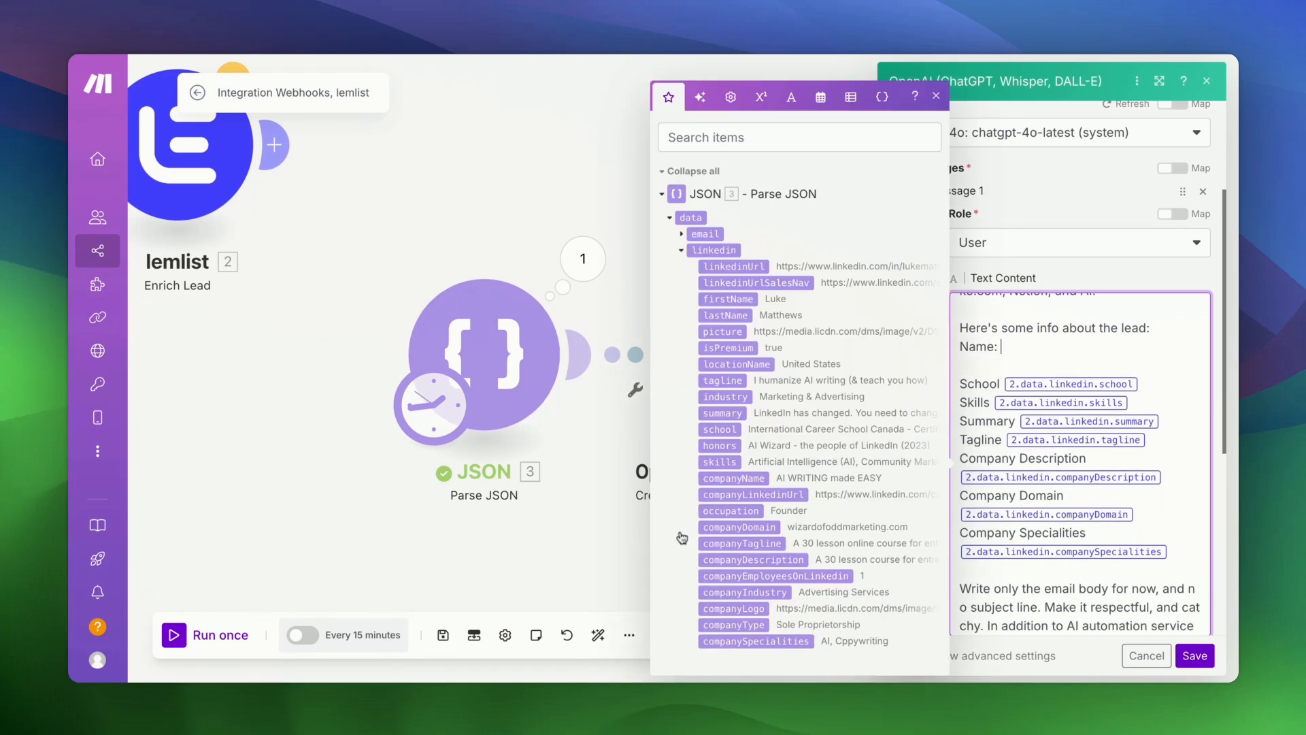
click(744, 301)
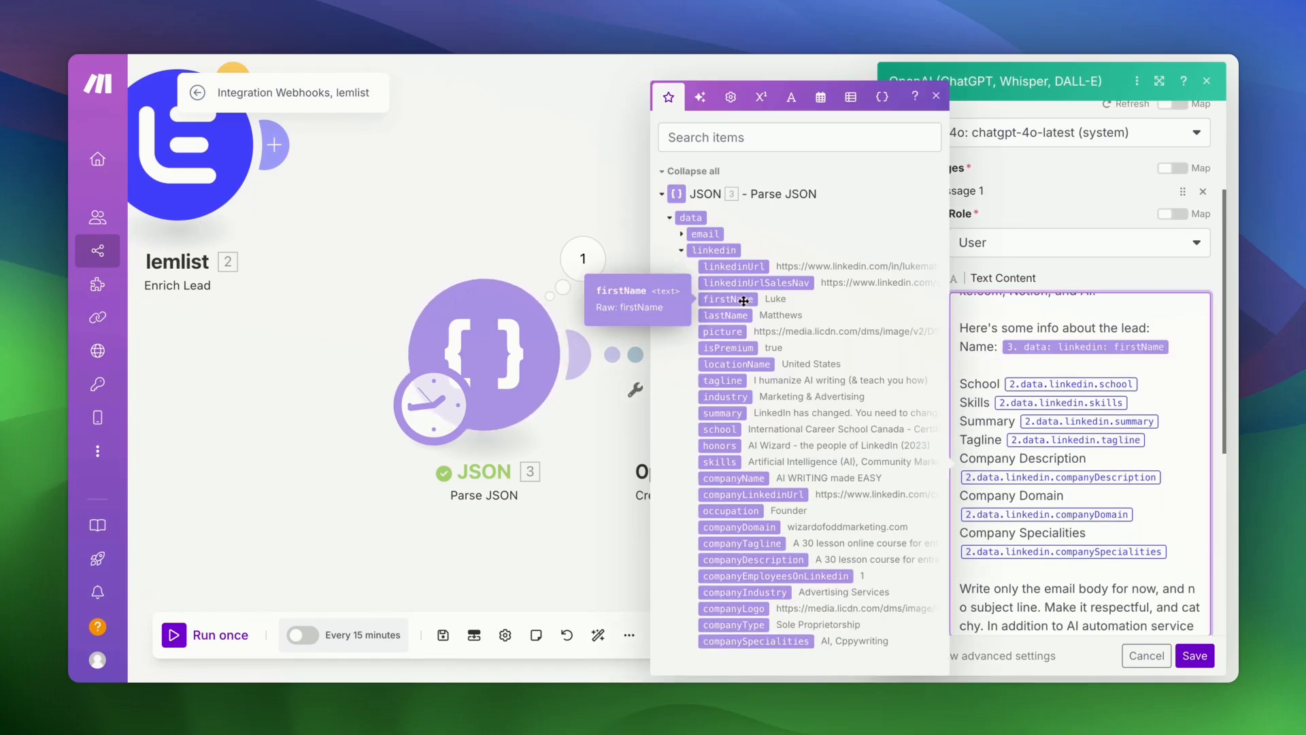
click(772, 315)
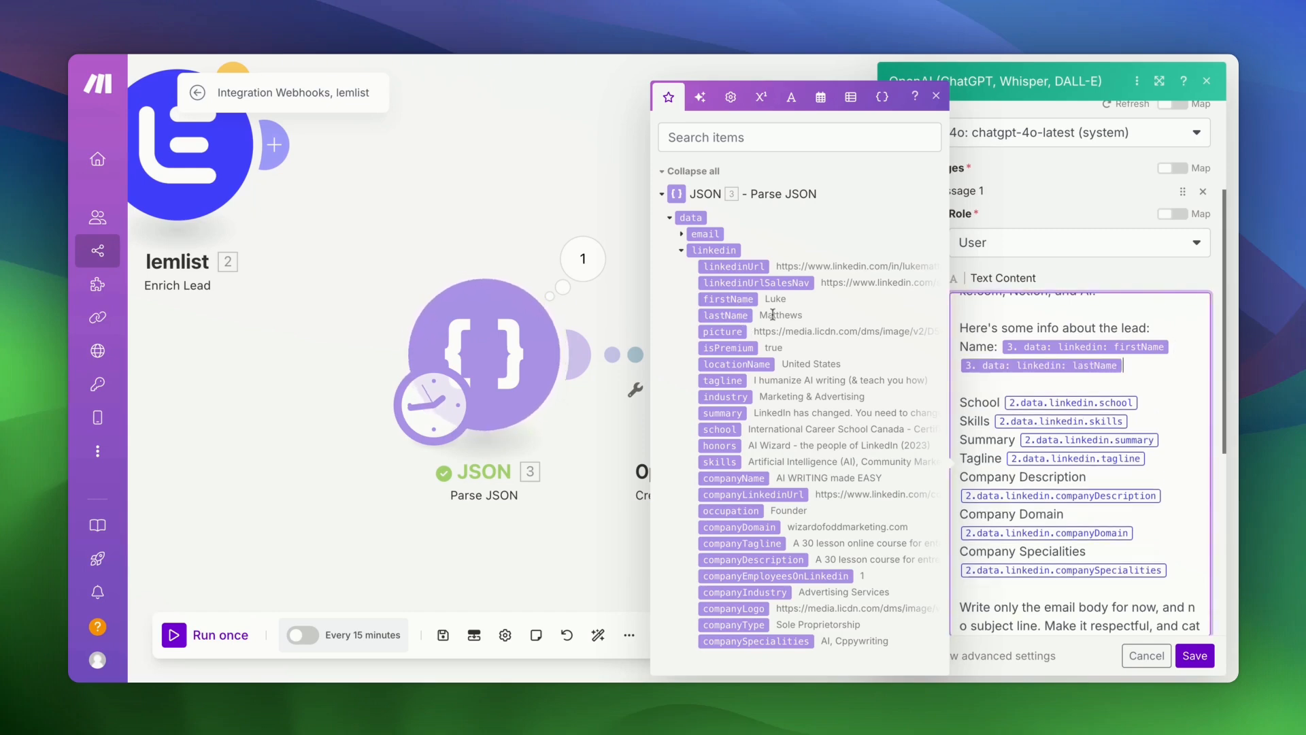
- Replace the school, skills, summary and tagline tags with the matching Parse JSON LinkedIn fields
click(1147, 406)
key(BackSpace)
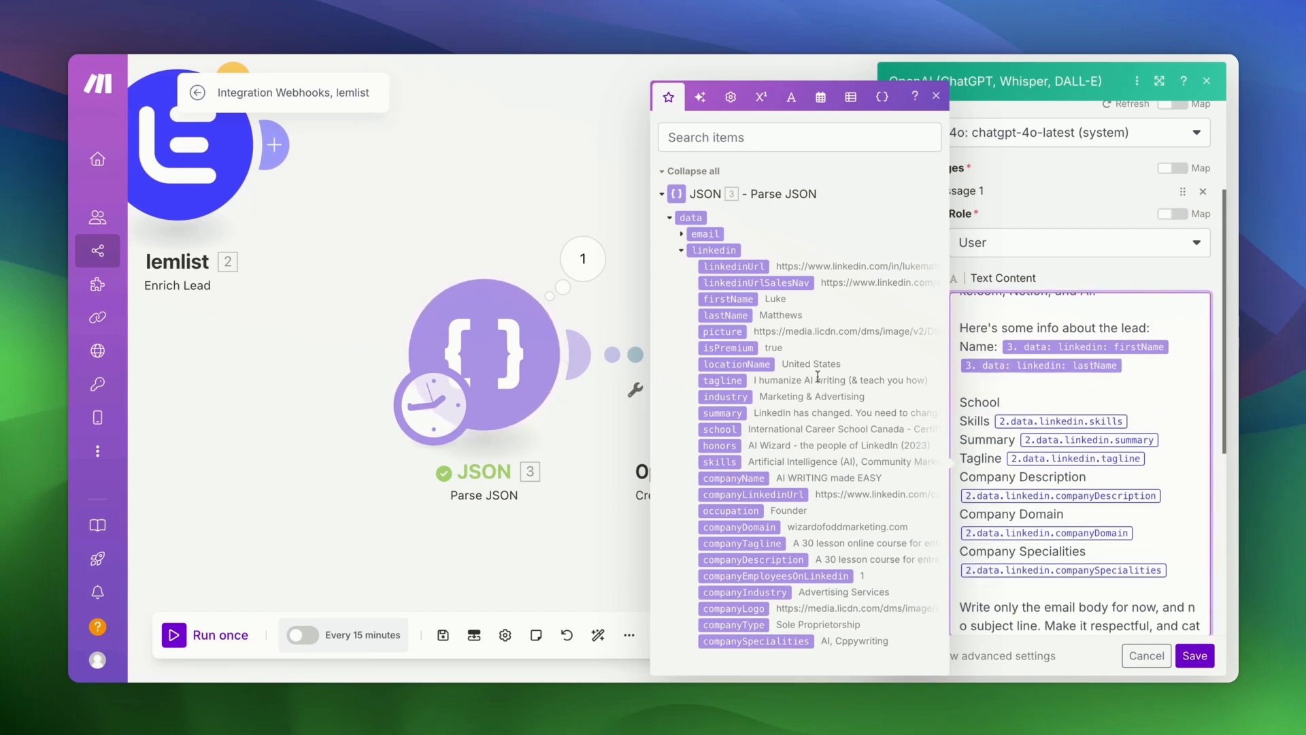
click(724, 429)
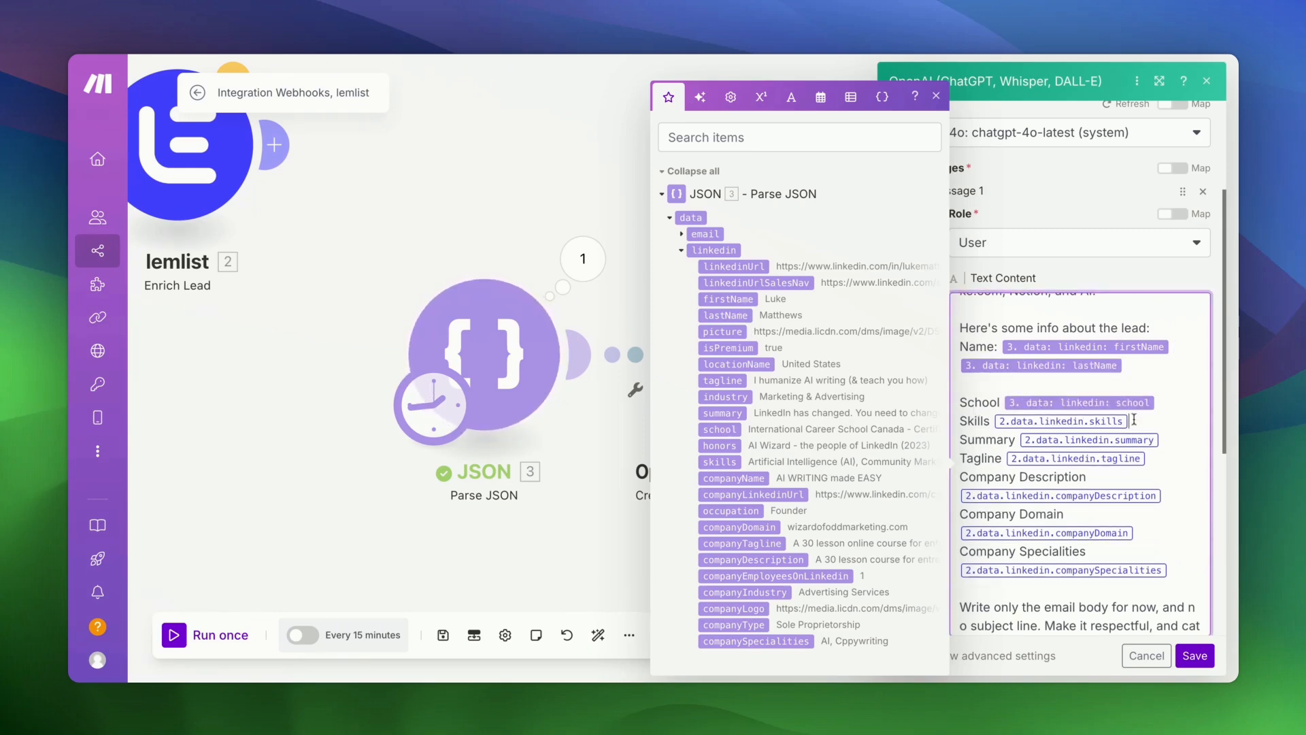
key(BackSpace)
click(720, 462)
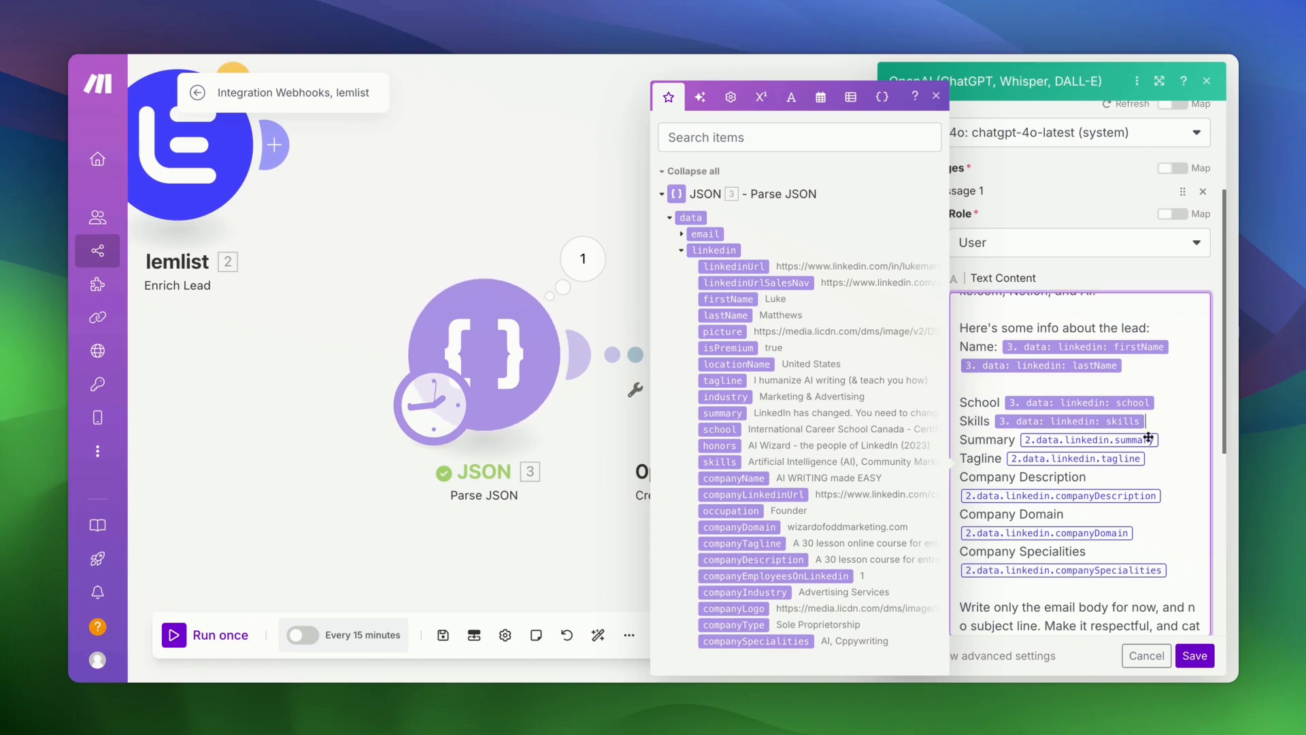
click(1149, 439)
key(BackSpace)
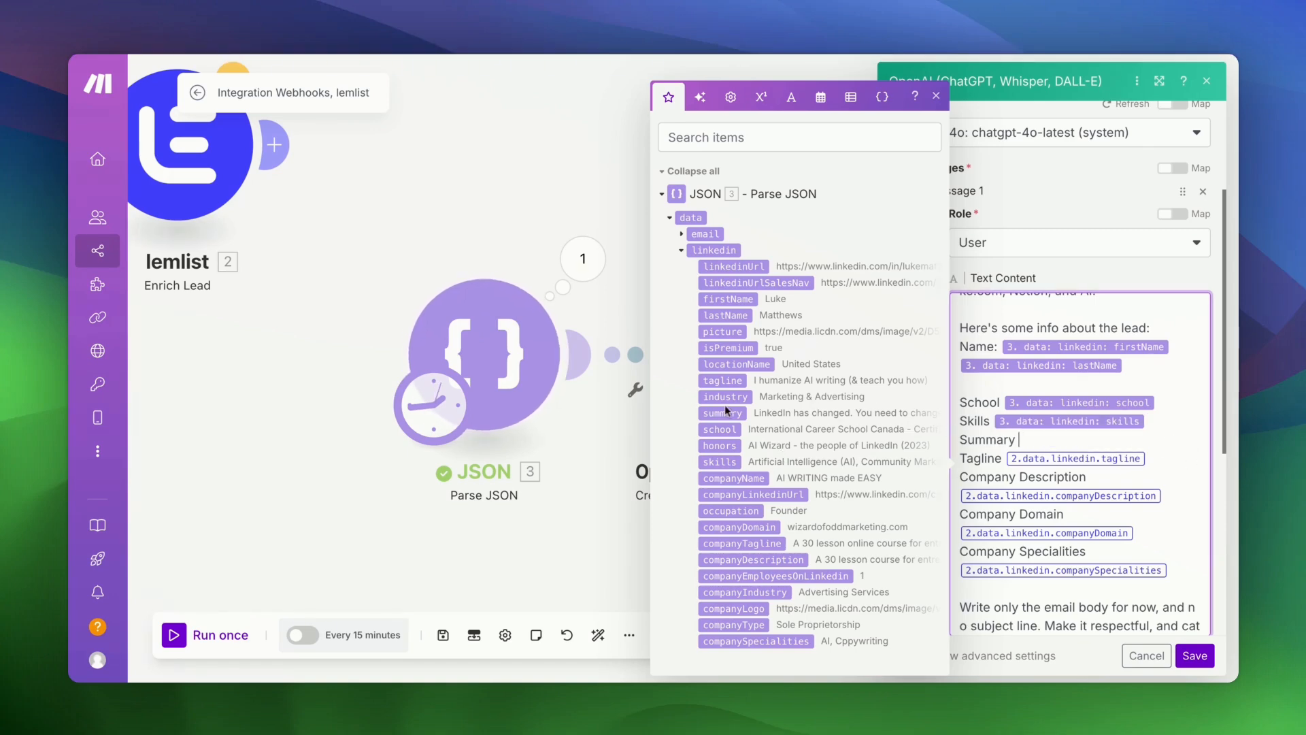
click(724, 412)
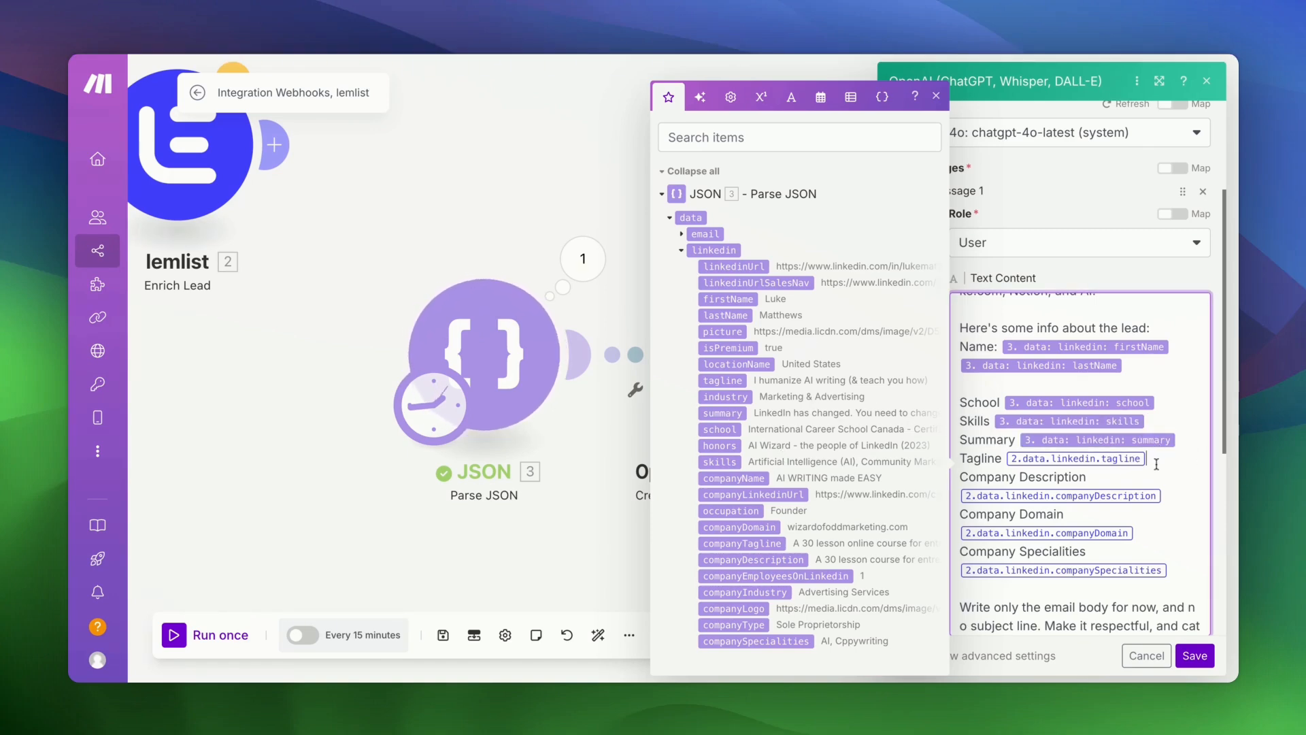
key(BackSpace)
click(722, 380)
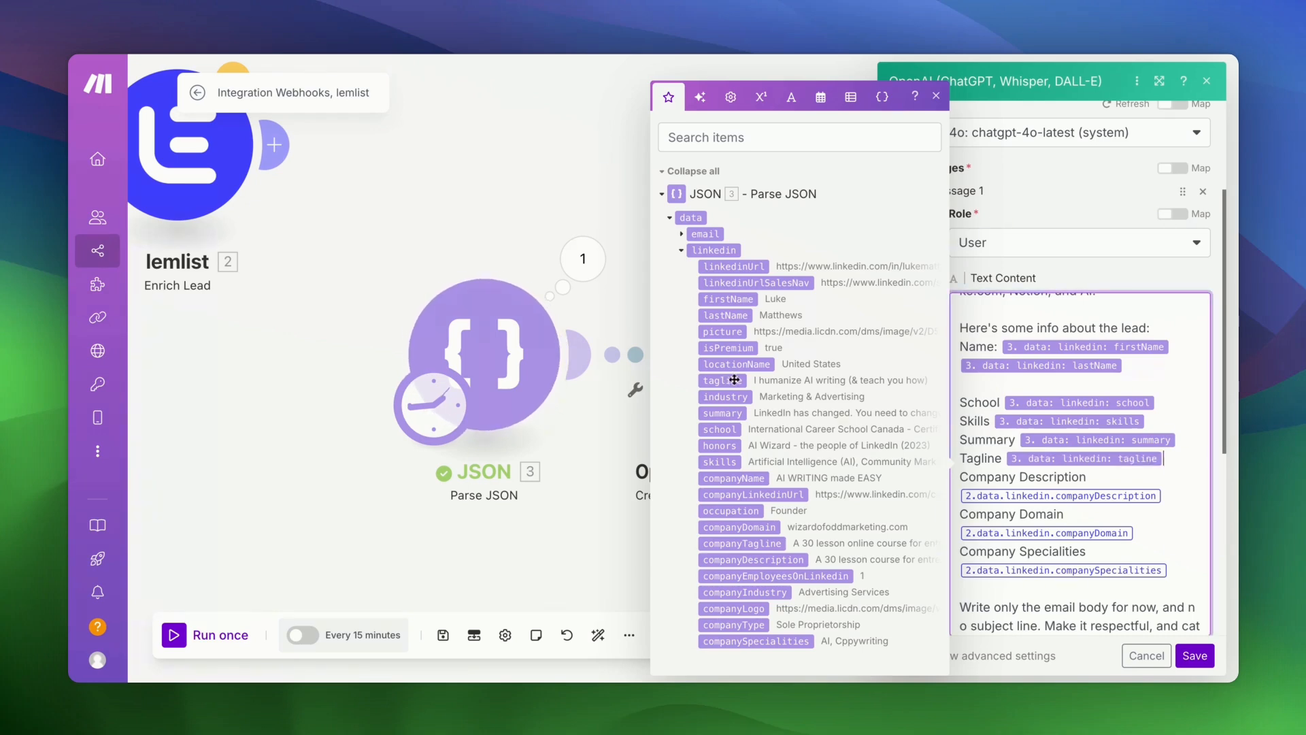
scroll(1064, 536, down, 2)
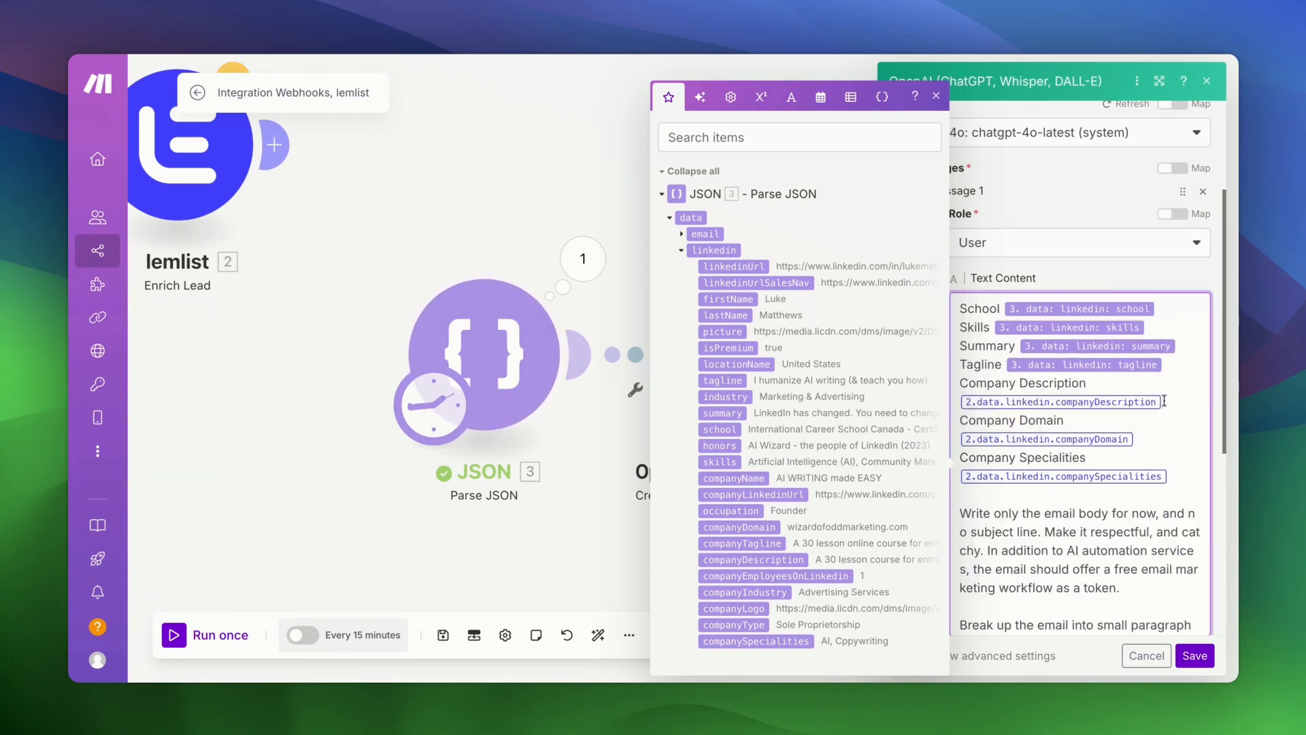
- Swap the companyDescription, companyDomain and companySpecialities mappings for the parsed JSON values
key(BackSpace)
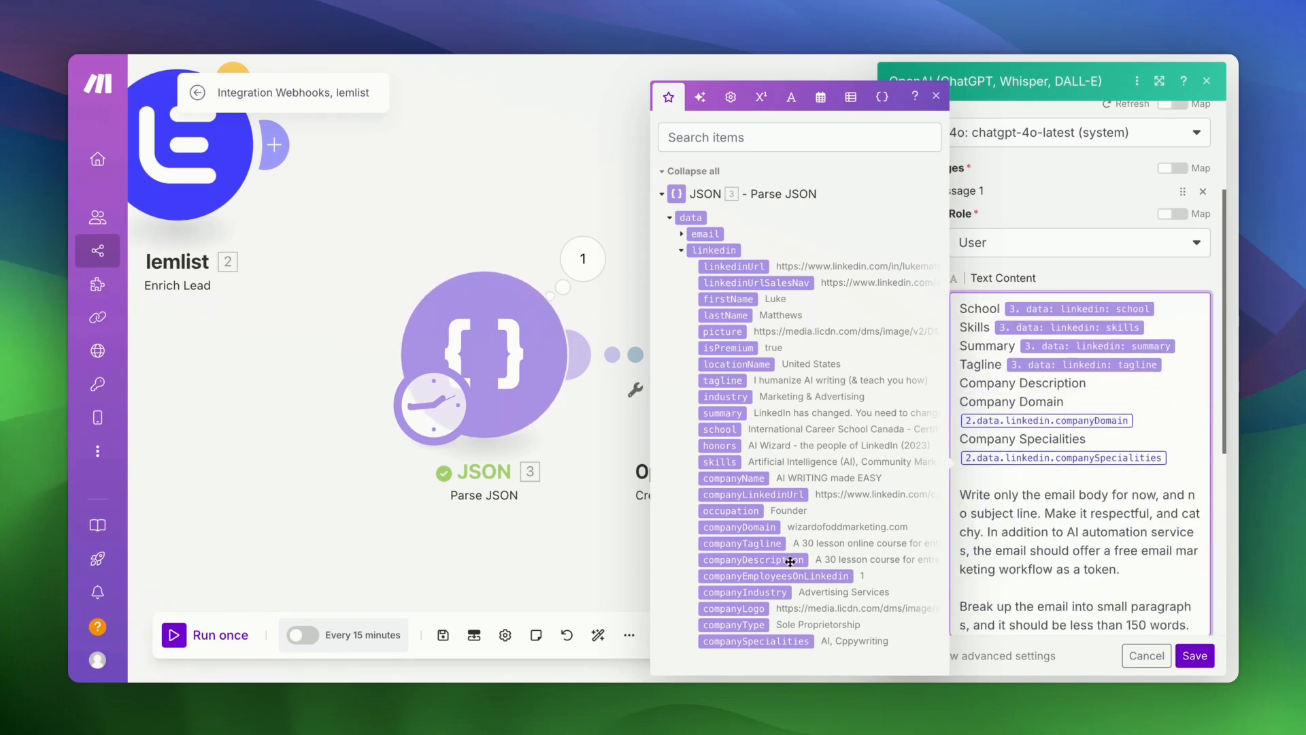
click(788, 559)
click(1145, 432)
key(BackSpace)
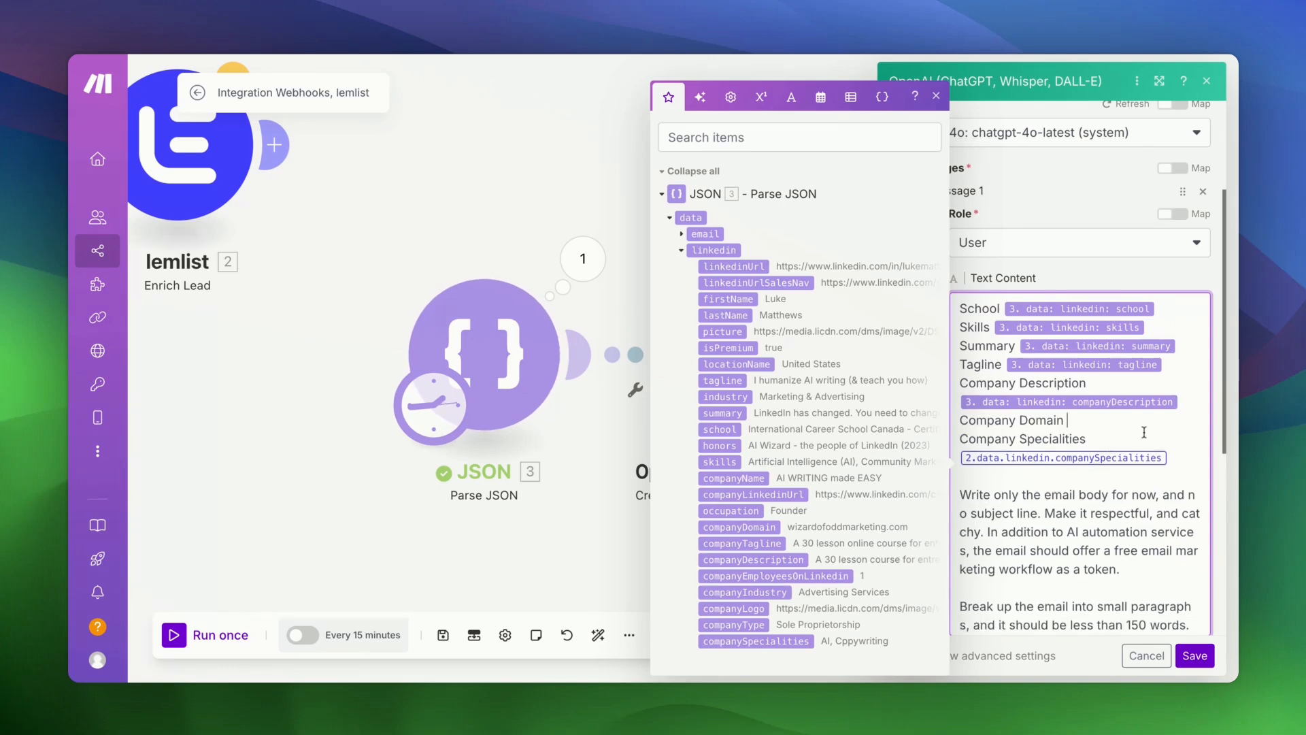
click(739, 527)
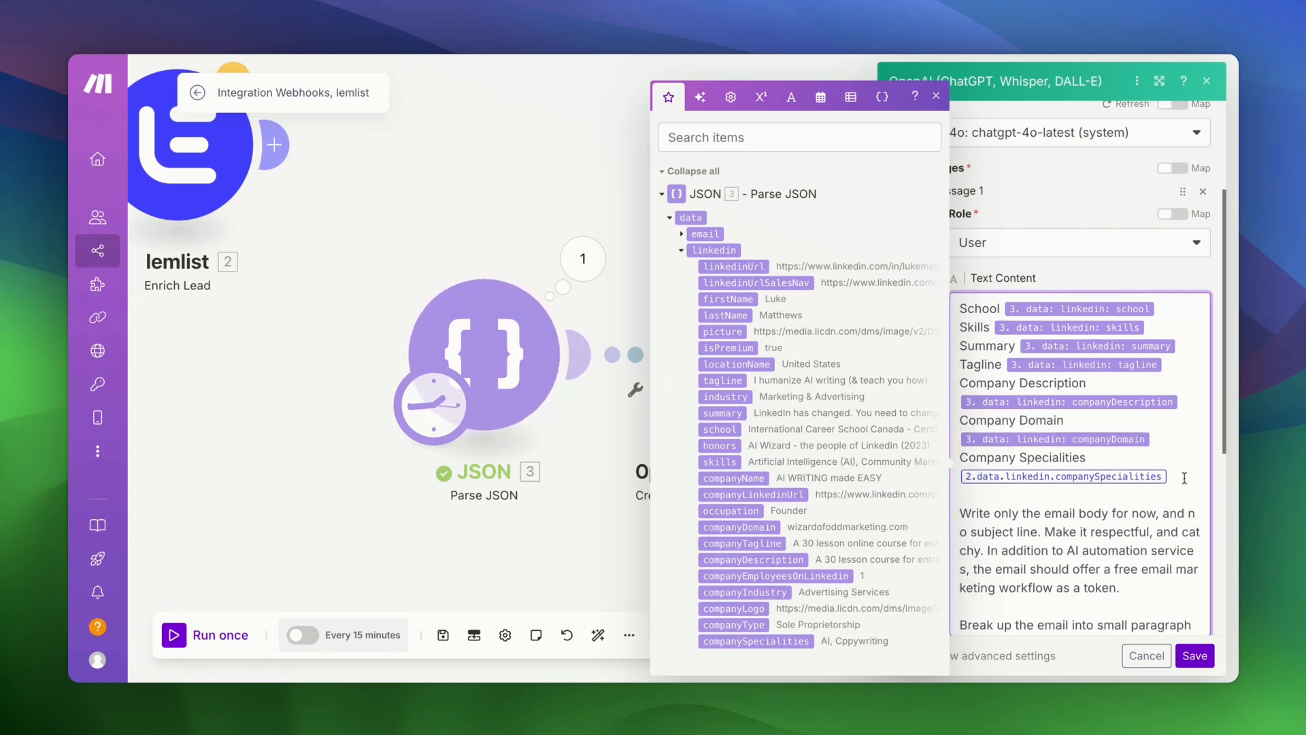
key(BackSpace)
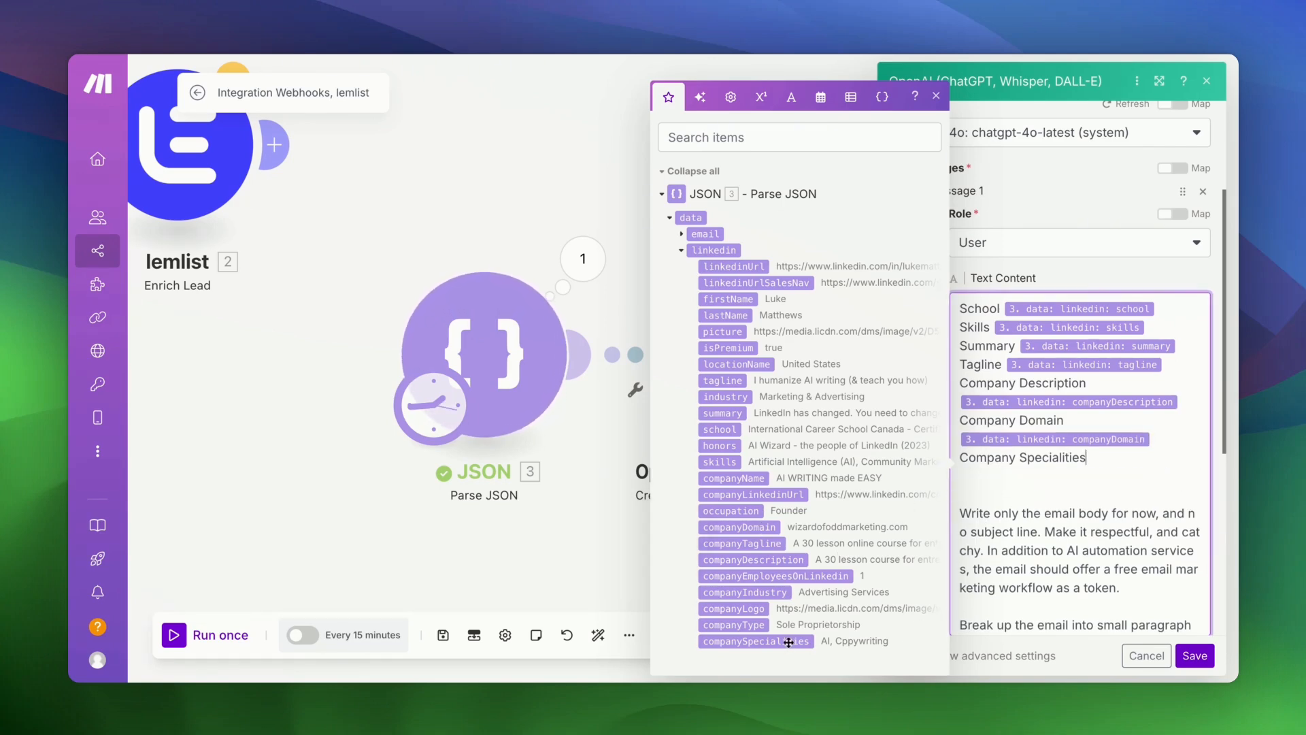
click(782, 644)
scroll(1049, 536, down, 2)
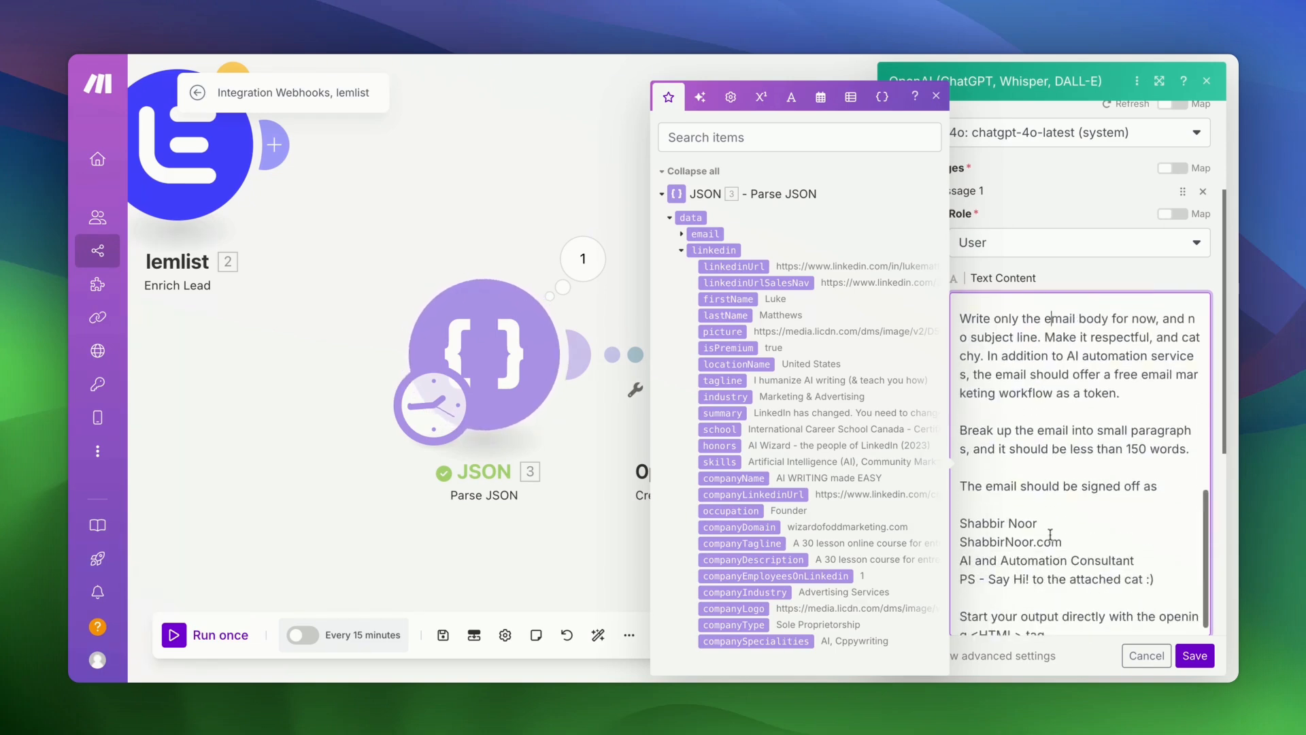
scroll(1007, 535, up, 1)
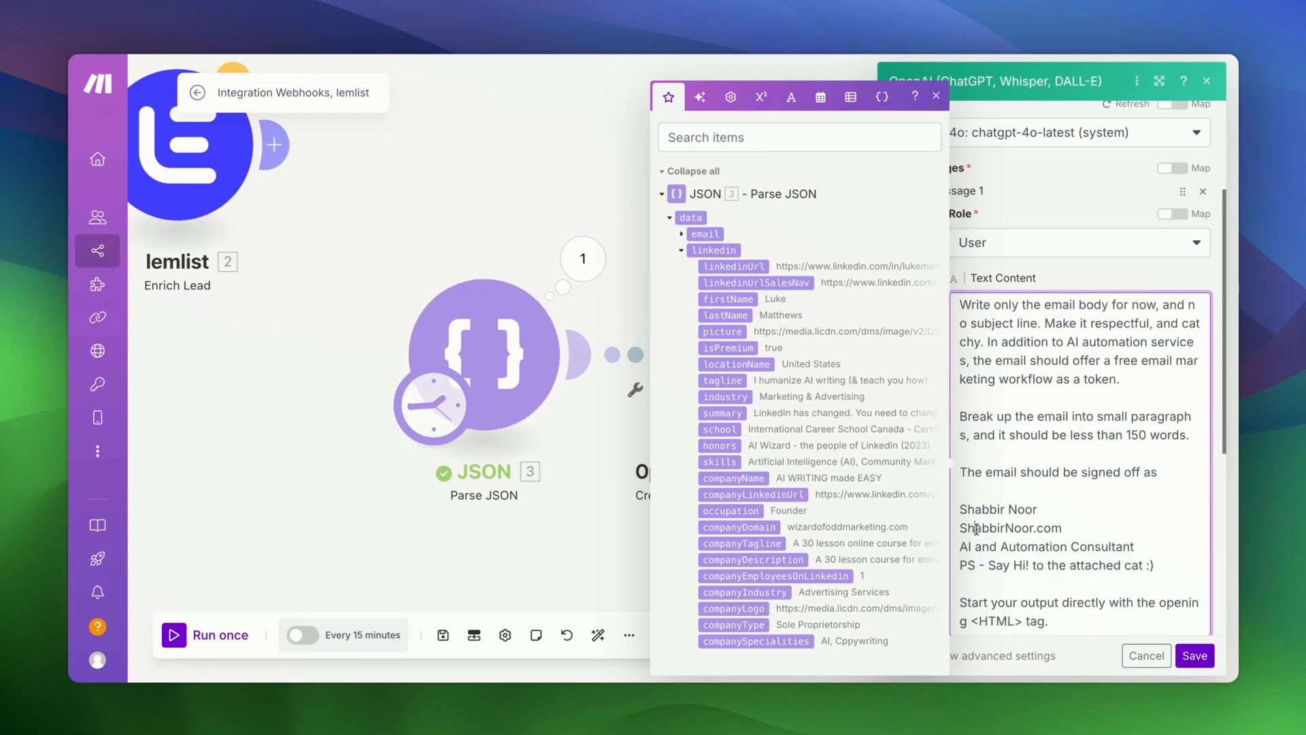
key(shift+Down)
key(shift+Down)
key(shift+Down)
key(shift+End)
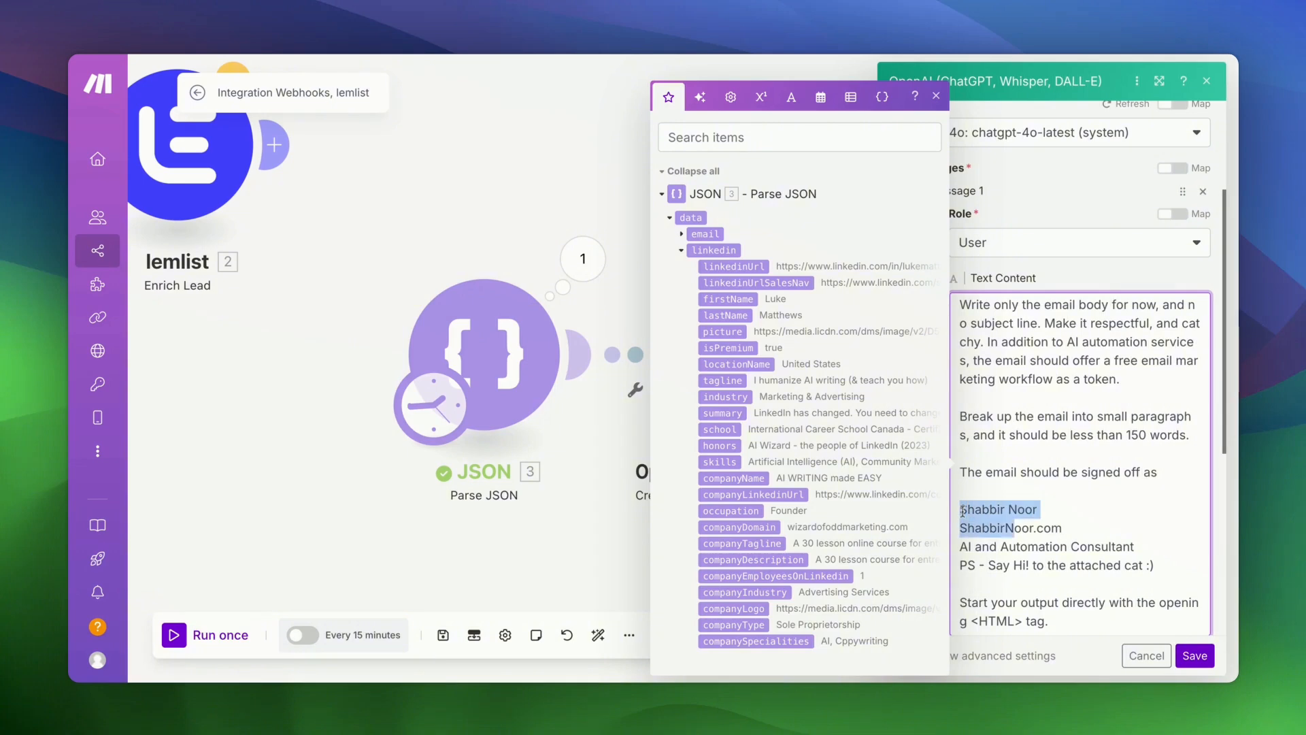
scroll(1072, 480, down, 4)
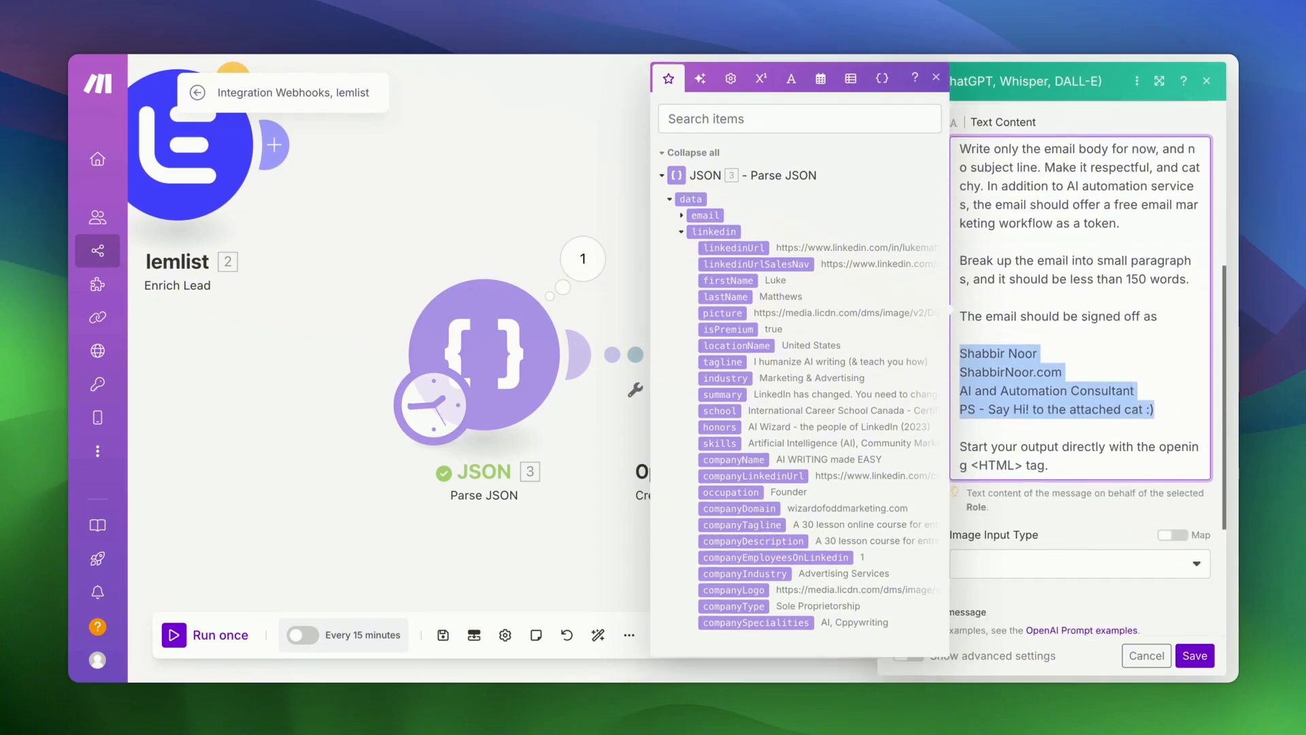
- Add a Developer / System second message holding the HTML output-format template, and save the OpenAI module
click(1072, 480)
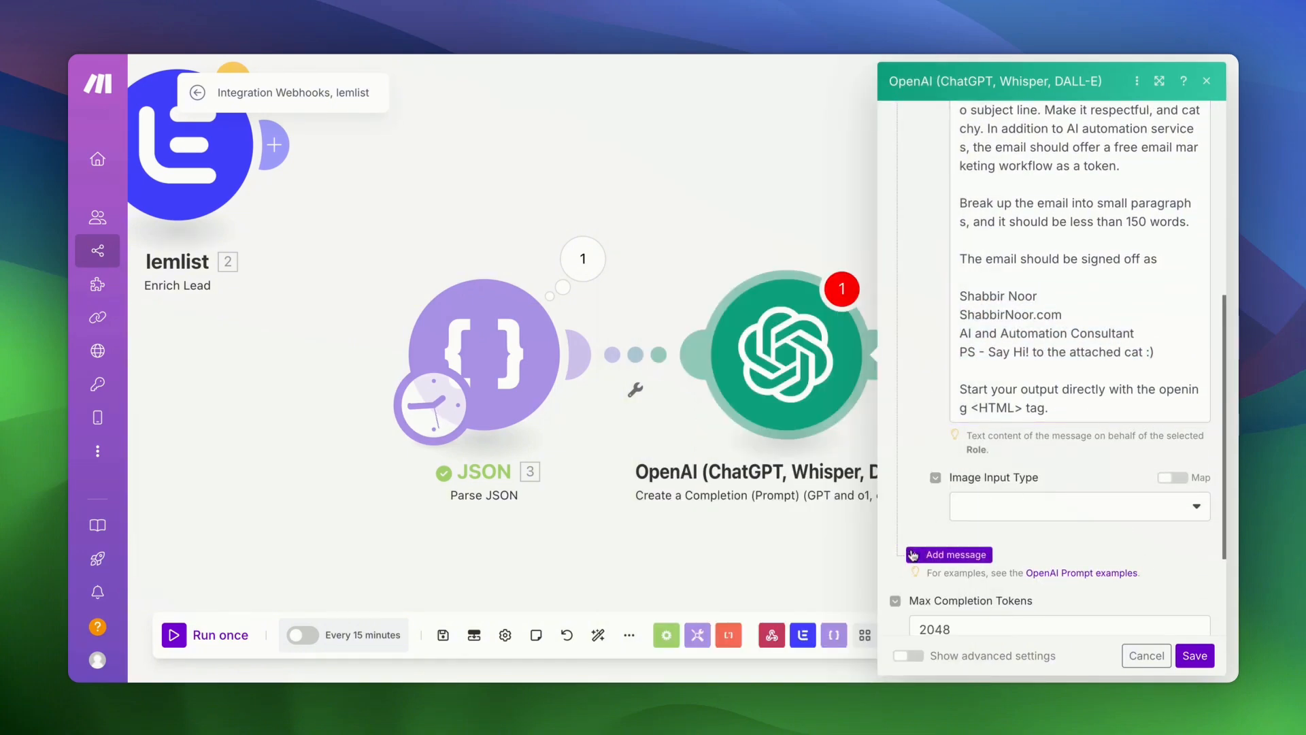
click(946, 554)
scroll(936, 534, down, 4)
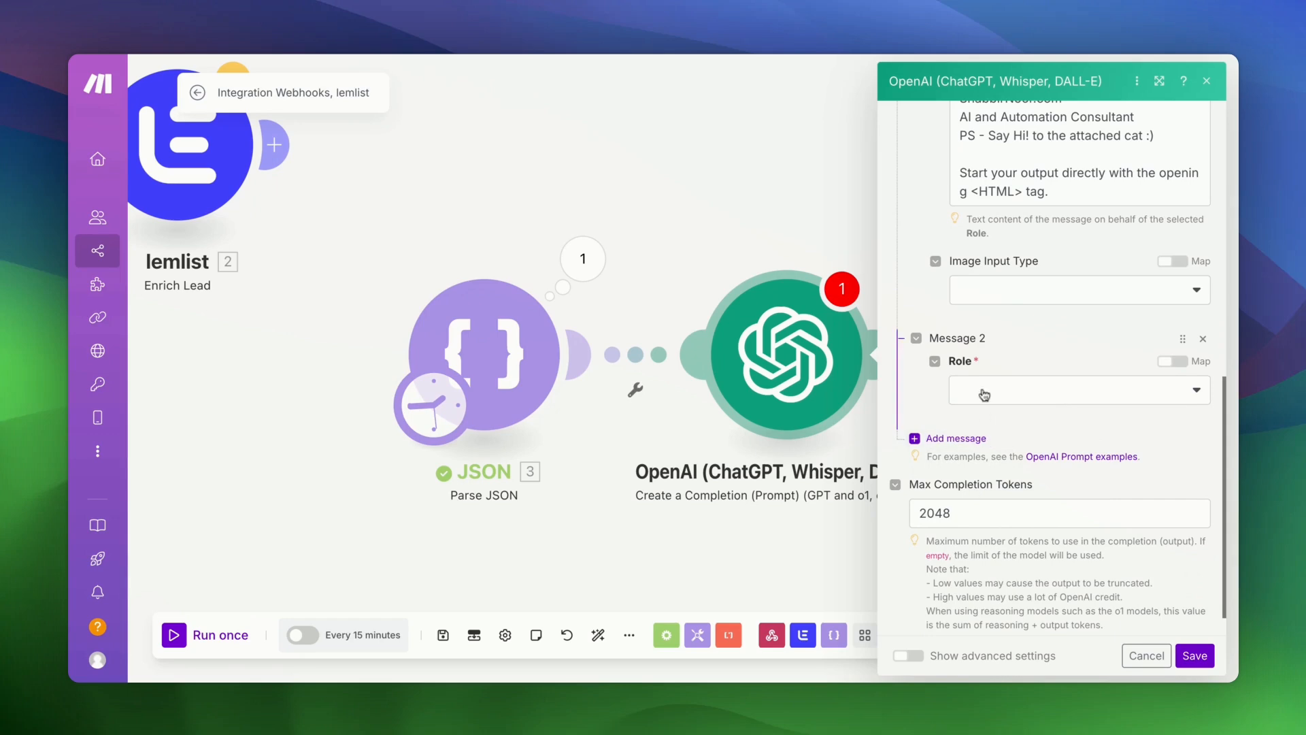
click(983, 391)
click(998, 469)
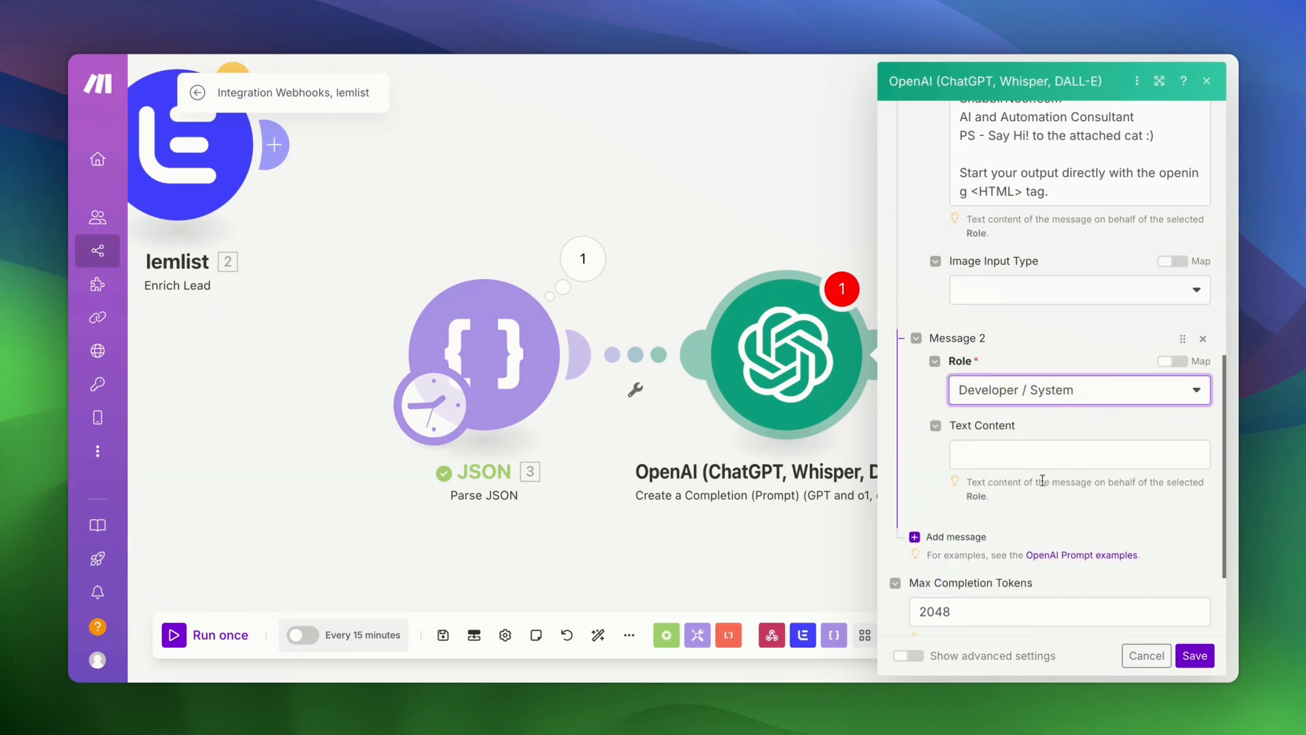
click(1010, 454)
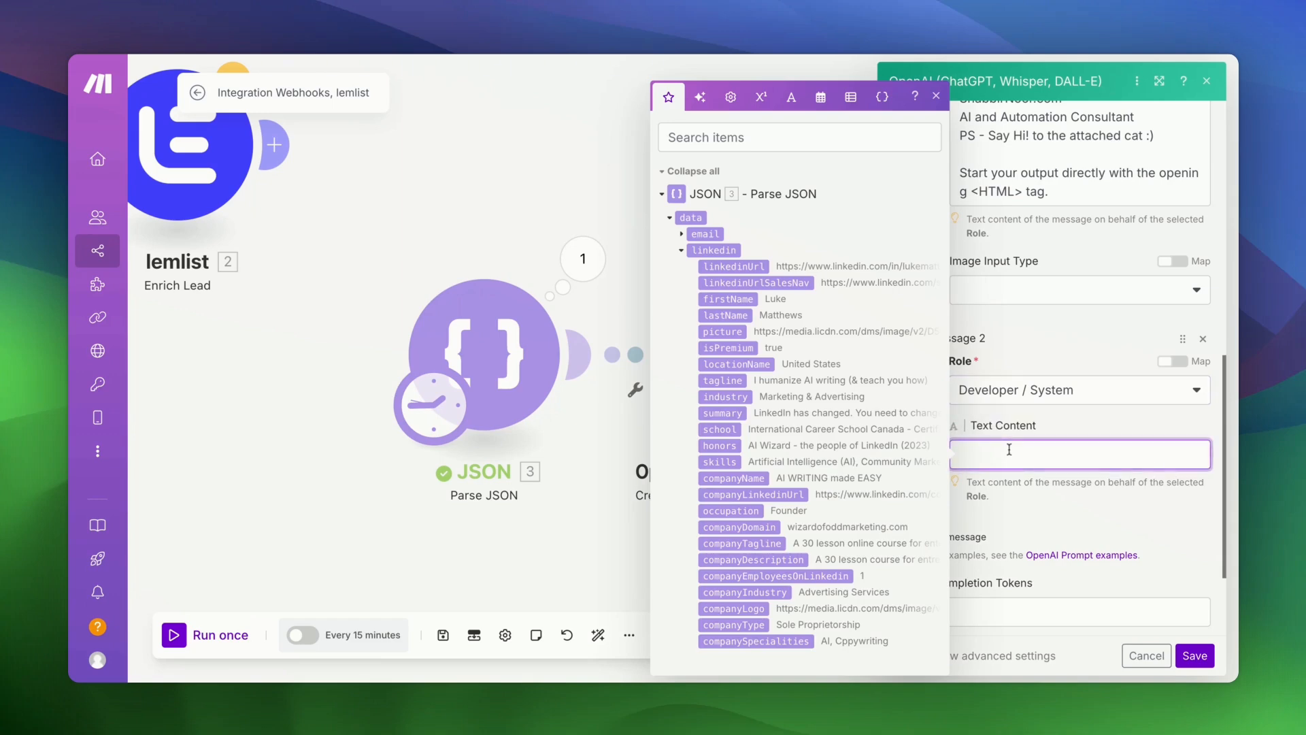
text(Output format  <!DOCTYPE HTML> <HTML> <BODY> <p>Dear XYZ</p> <p>Para 1</p> ...  </BODY> </HTML>)
scroll(1080, 453, down, 2)
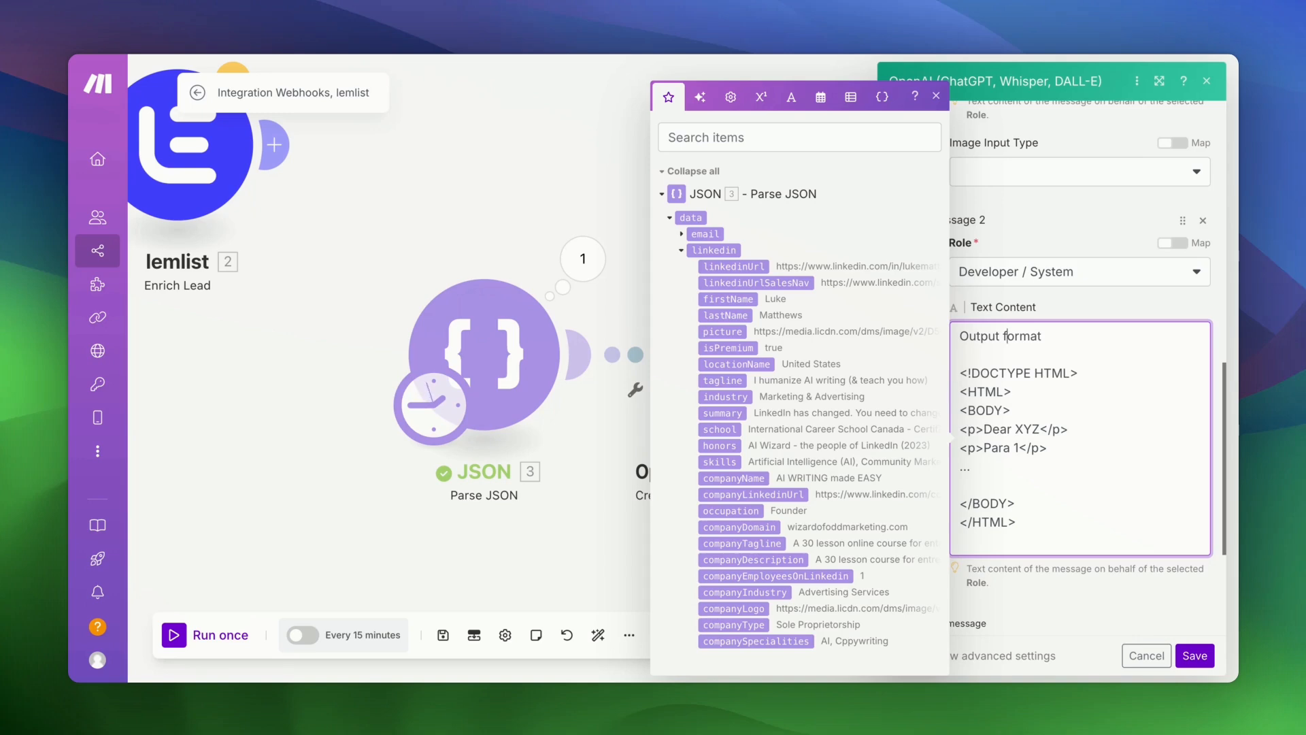
scroll(1162, 626, down, 5)
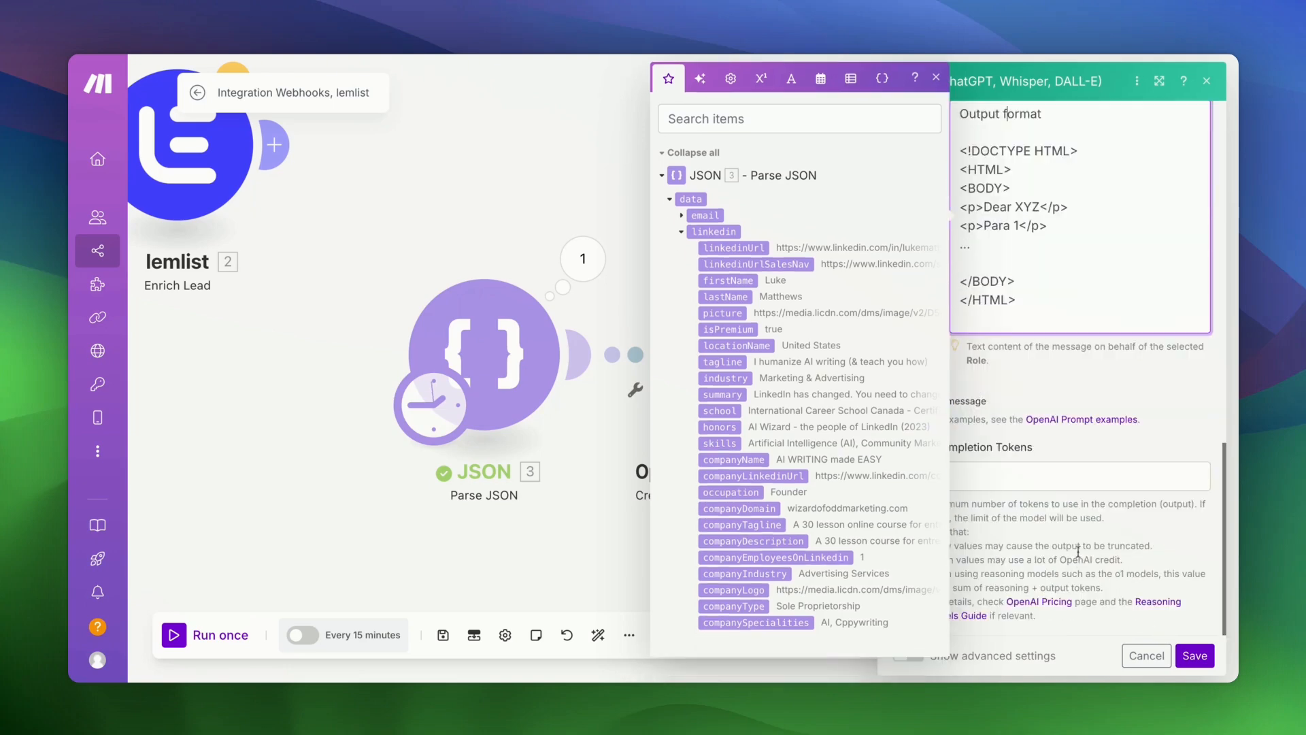
click(1210, 594)
click(1195, 655)
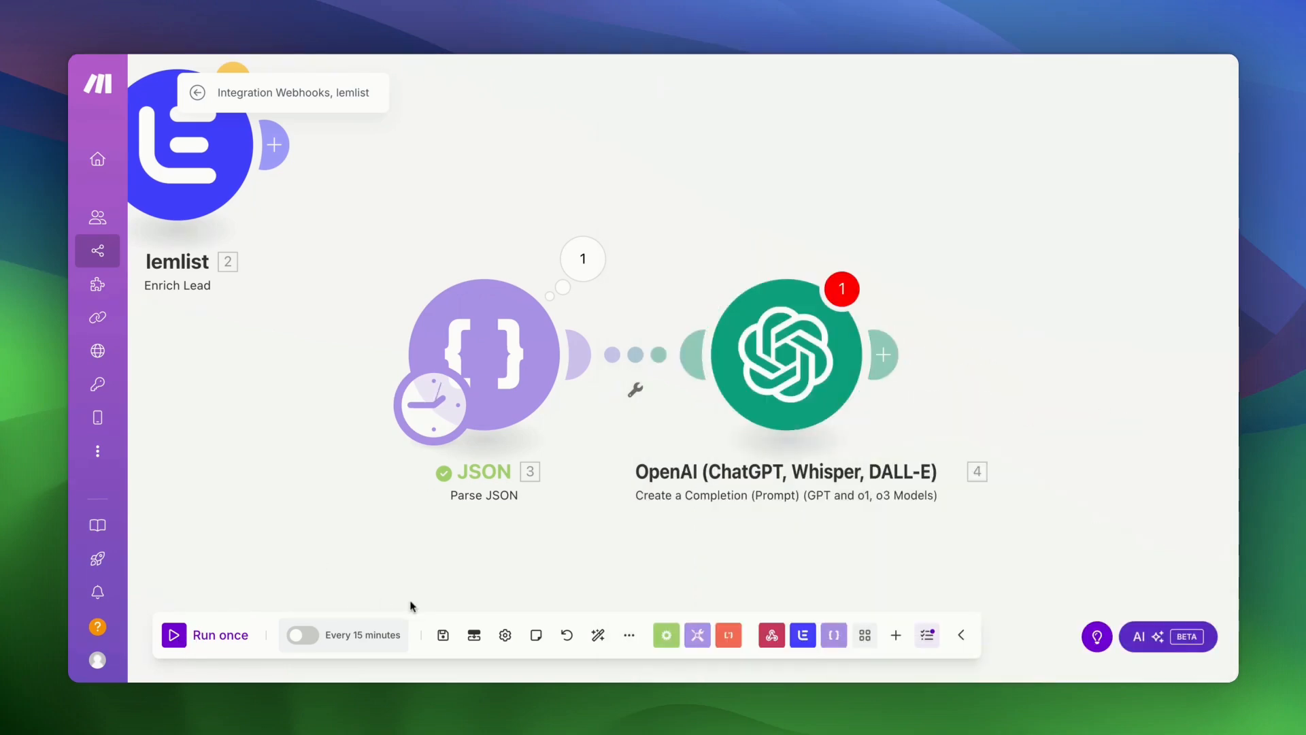
- Save the scenario despite the empty-value warning, re-saving the OpenAI module settings
click(443, 635)
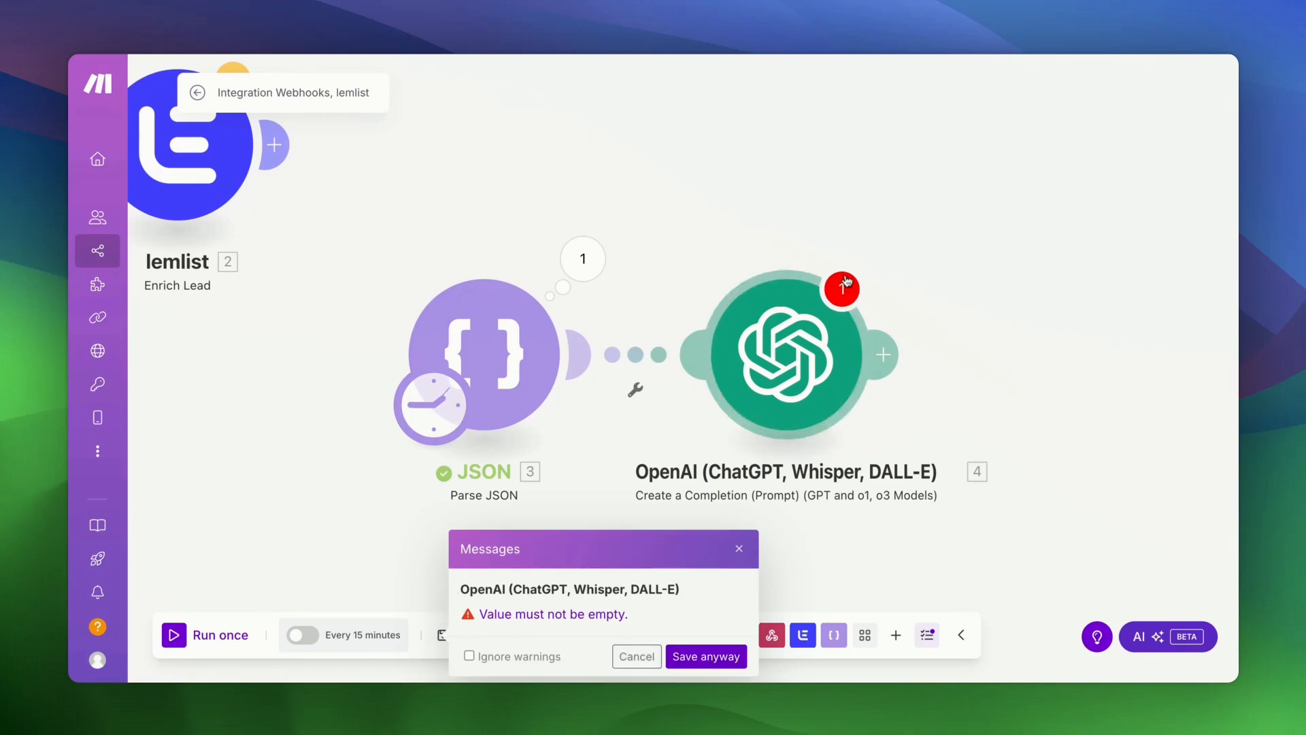
click(687, 650)
click(805, 369)
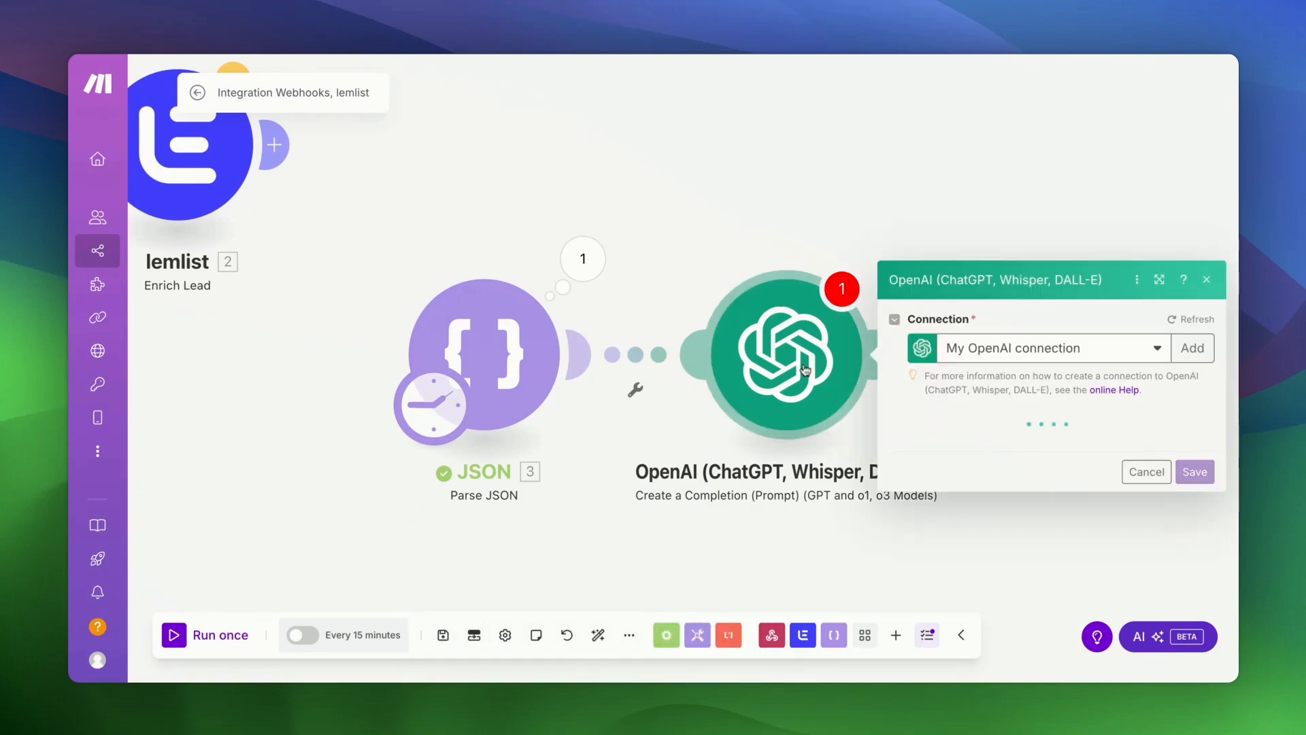
scroll(1061, 408, down, 10)
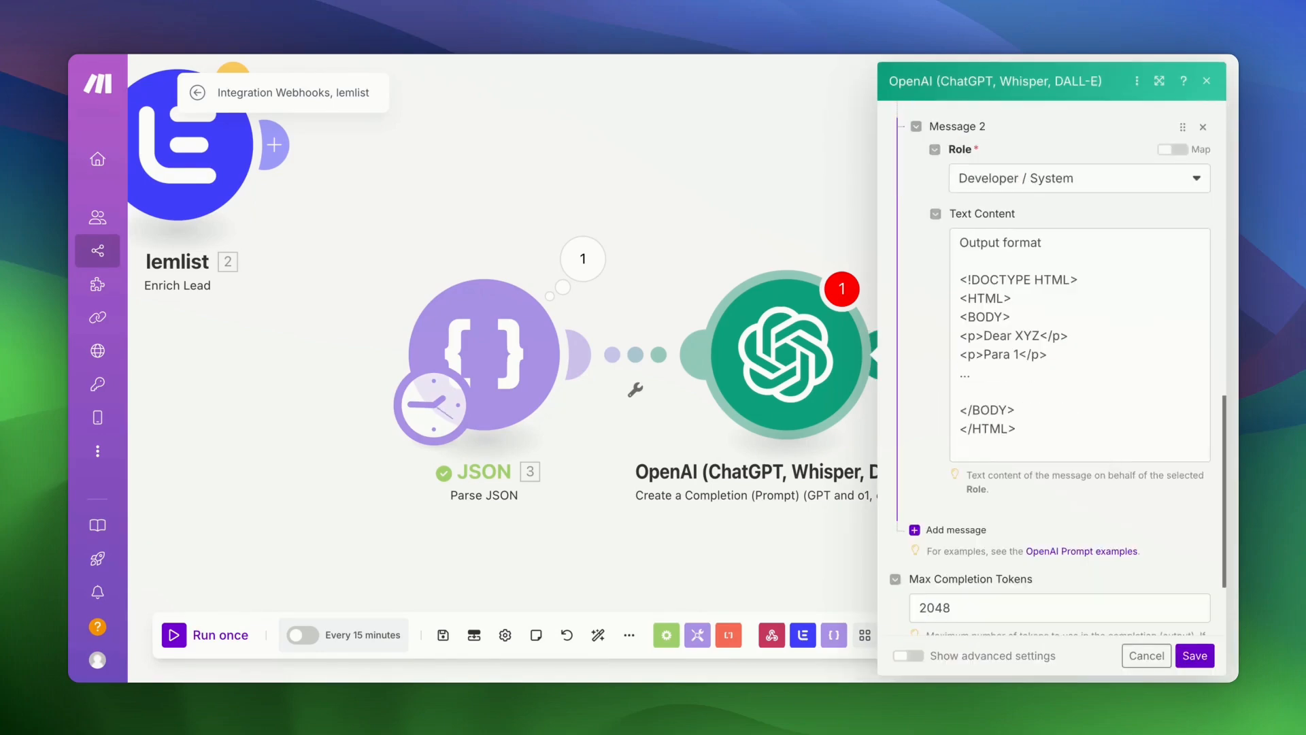
click(1196, 653)
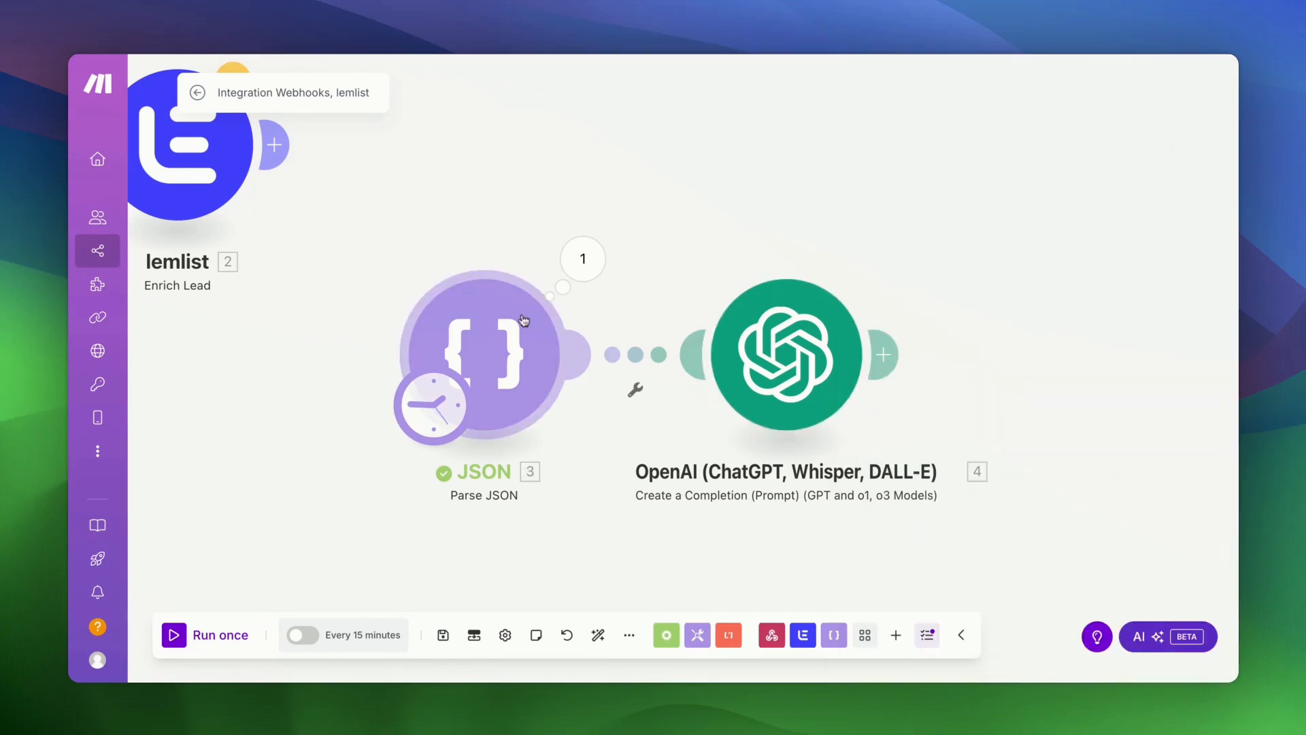
click(444, 630)
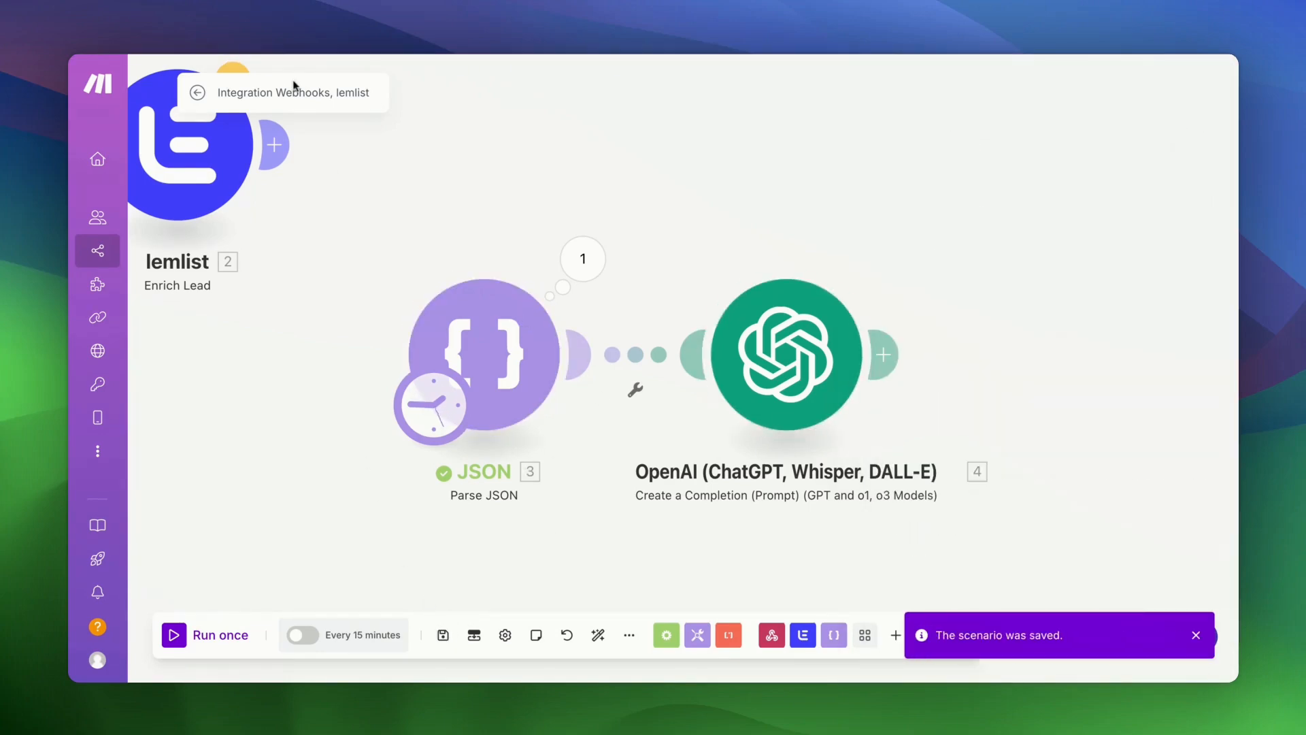
- Rename the scenario to 'Auto LinkedIn Outreach (YT)' and run it once
double_click(292, 94)
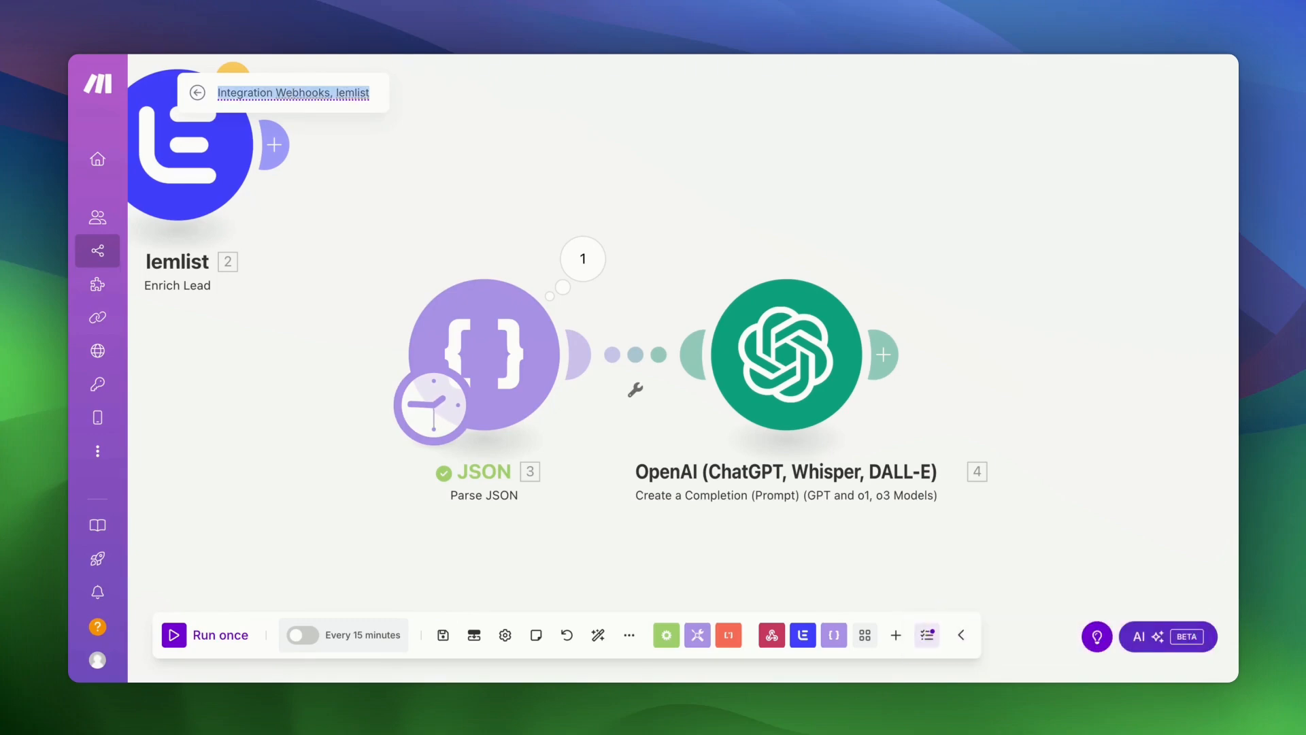
text(Auto Linked)
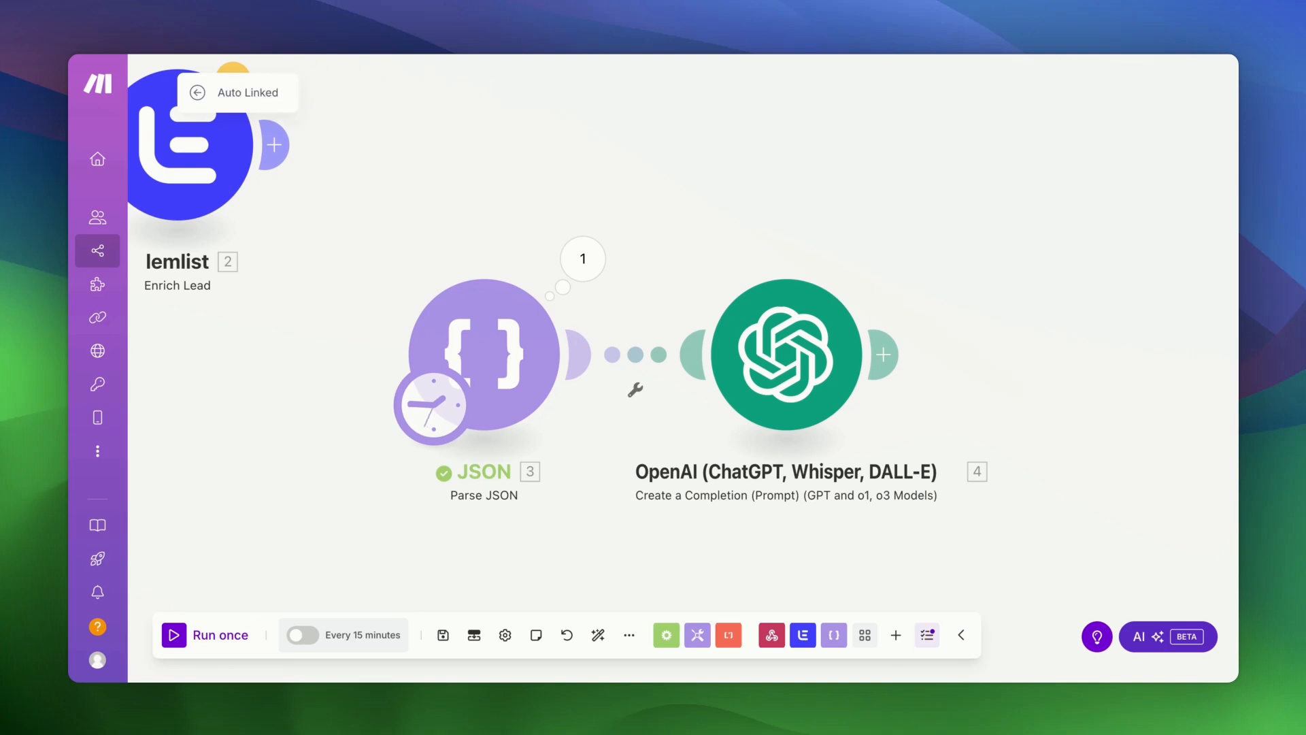
text(In Outreach)
click(331, 156)
text((YT))
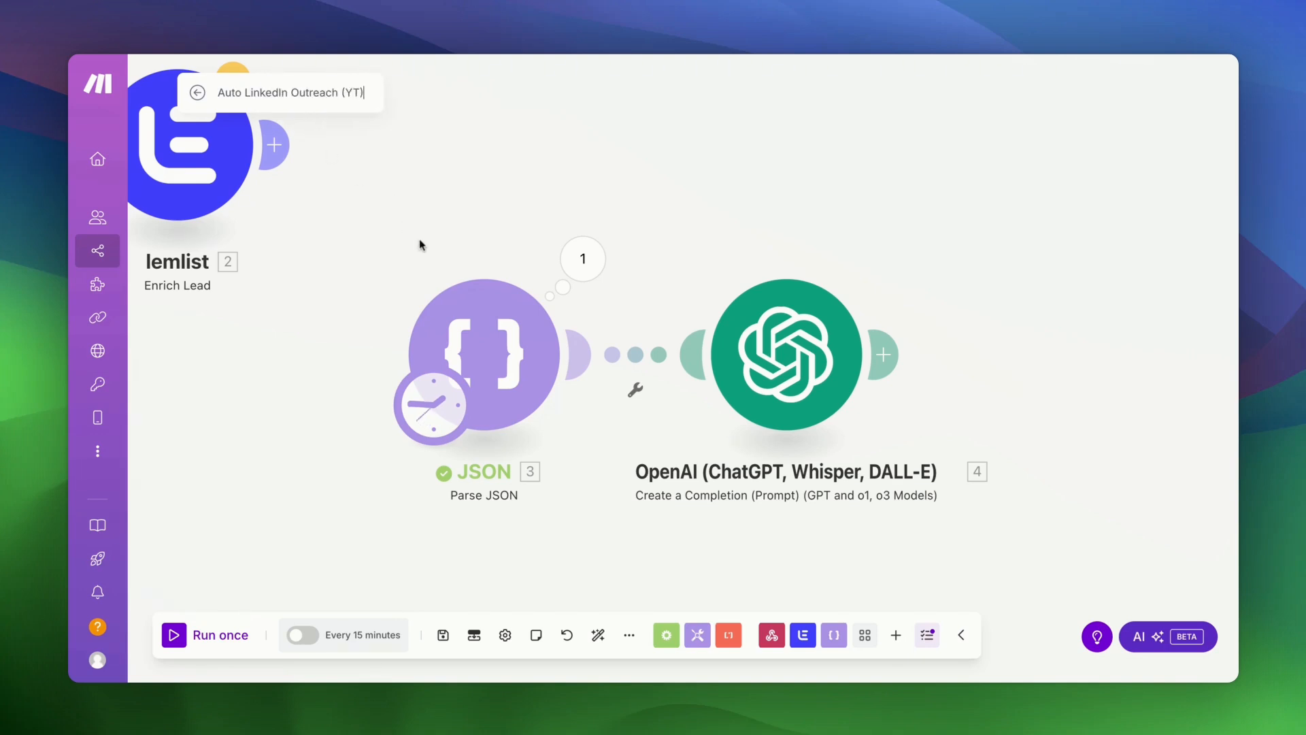
click(167, 636)
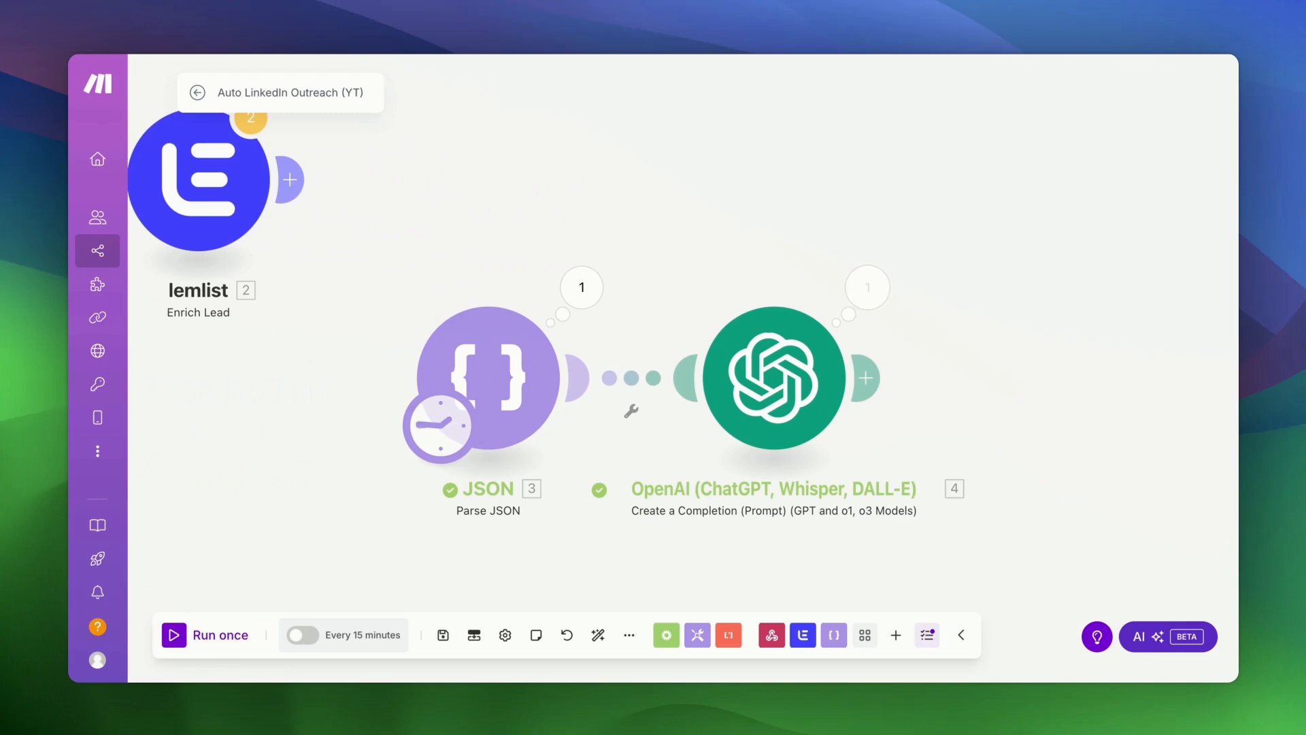
- Read the generated HTML outreach email in the OpenAI module's Result output, then close it
click(865, 298)
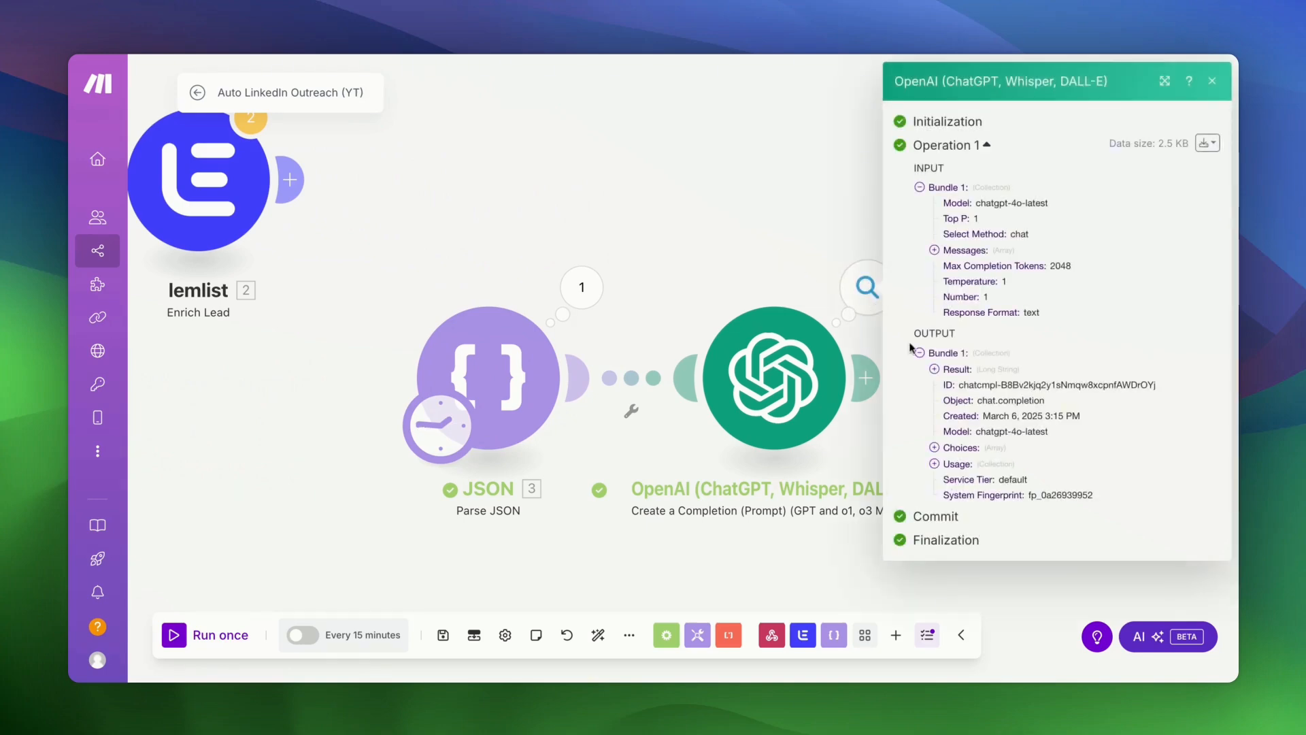
click(934, 369)
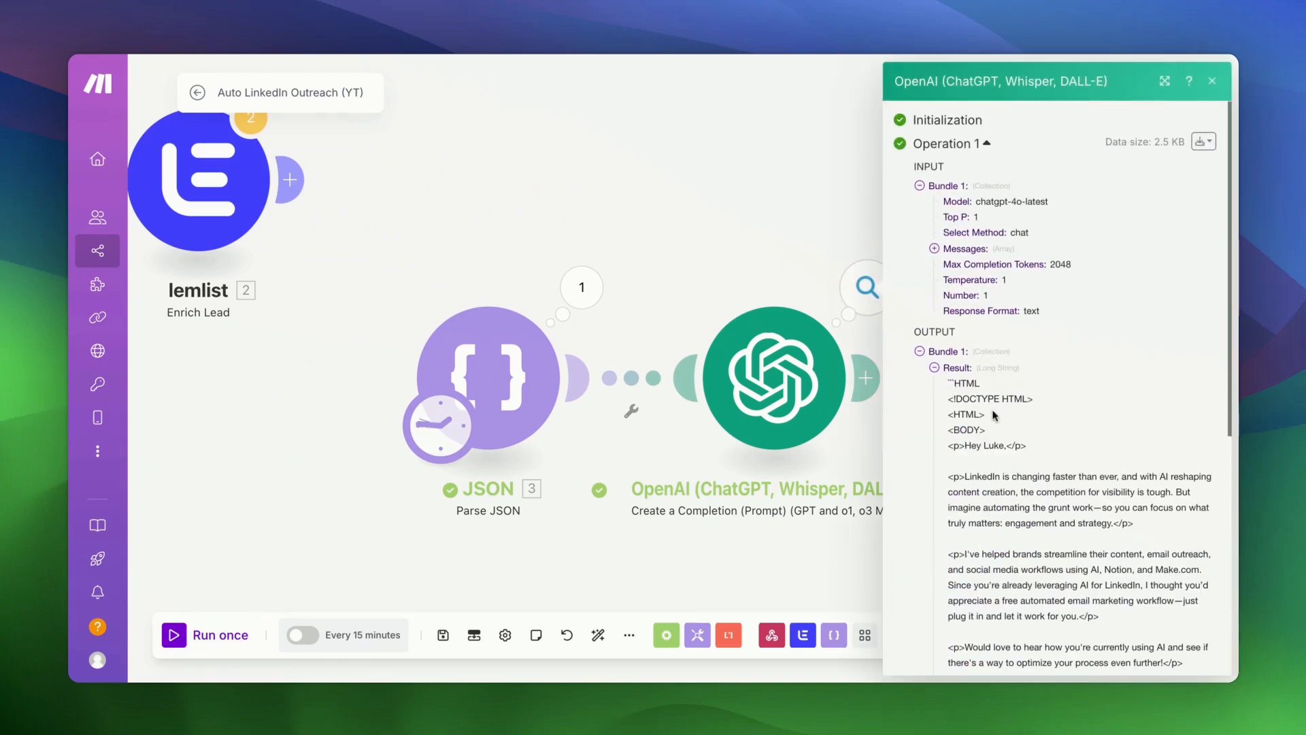
scroll(993, 410, down, 3)
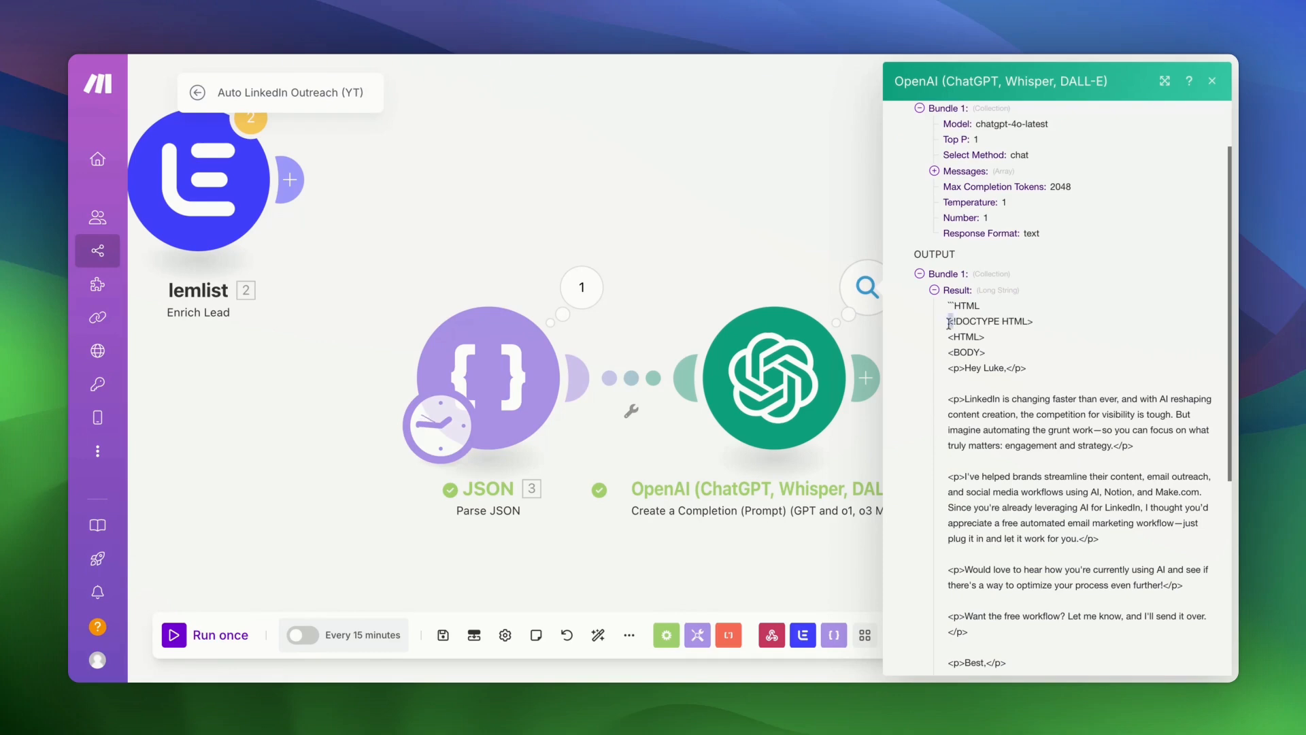
scroll(980, 419, down, 6)
drag(948, 323, 988, 468)
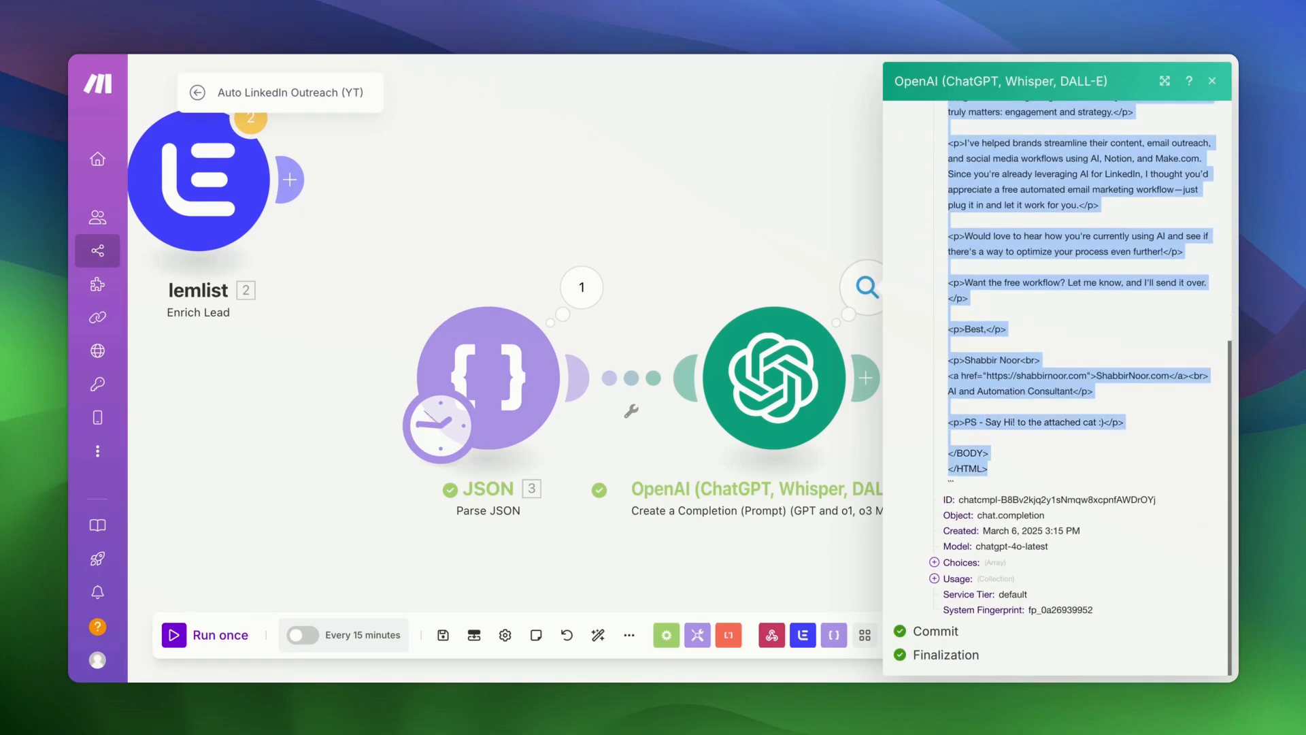
click(958, 486)
scroll(957, 484, up, 10)
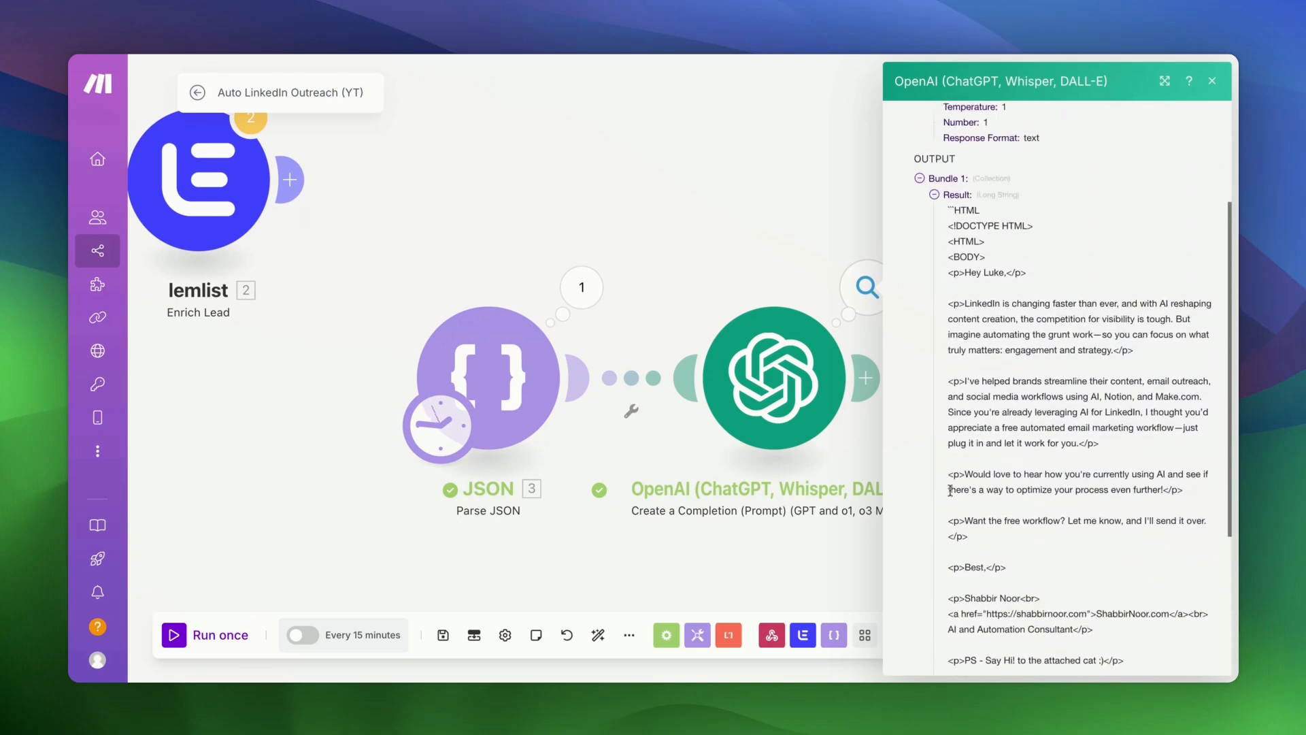
click(762, 249)
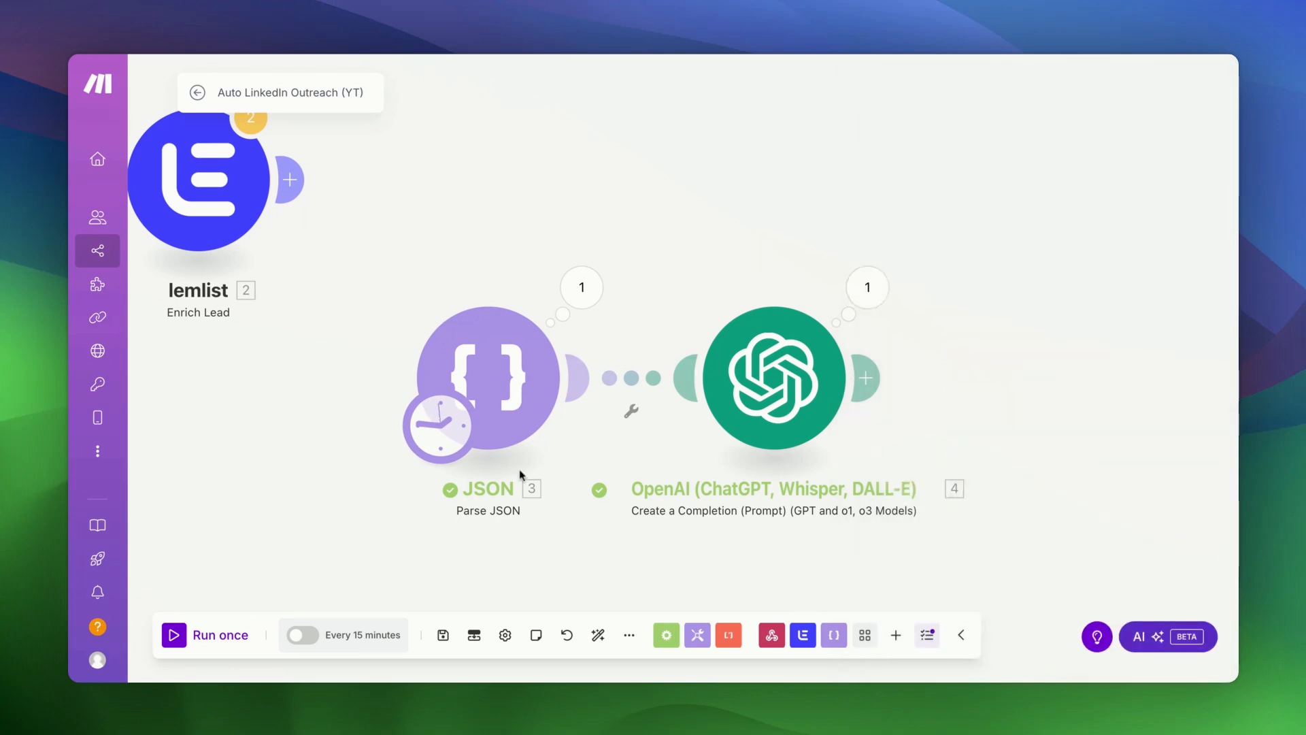
- Change Message 2 to 'Output format - start directly as follows, no other artefacts.' and save
click(782, 427)
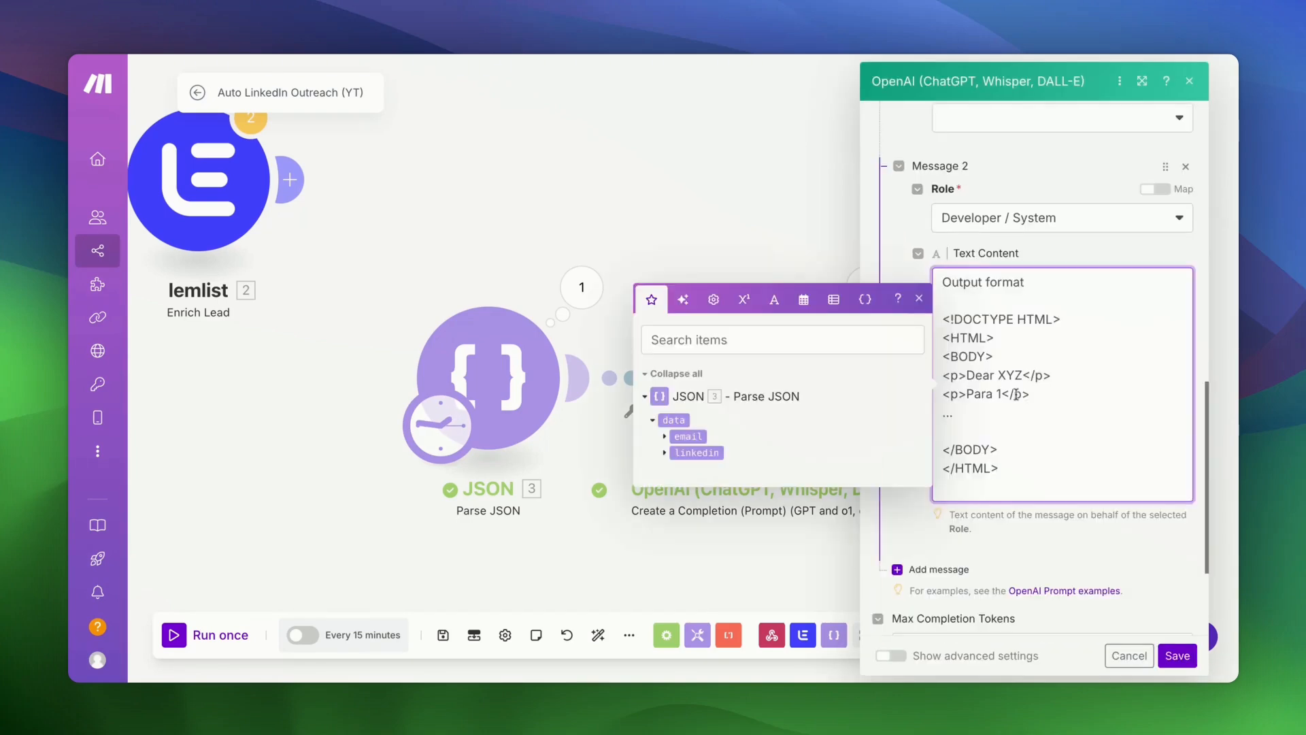
text(- start direclt)
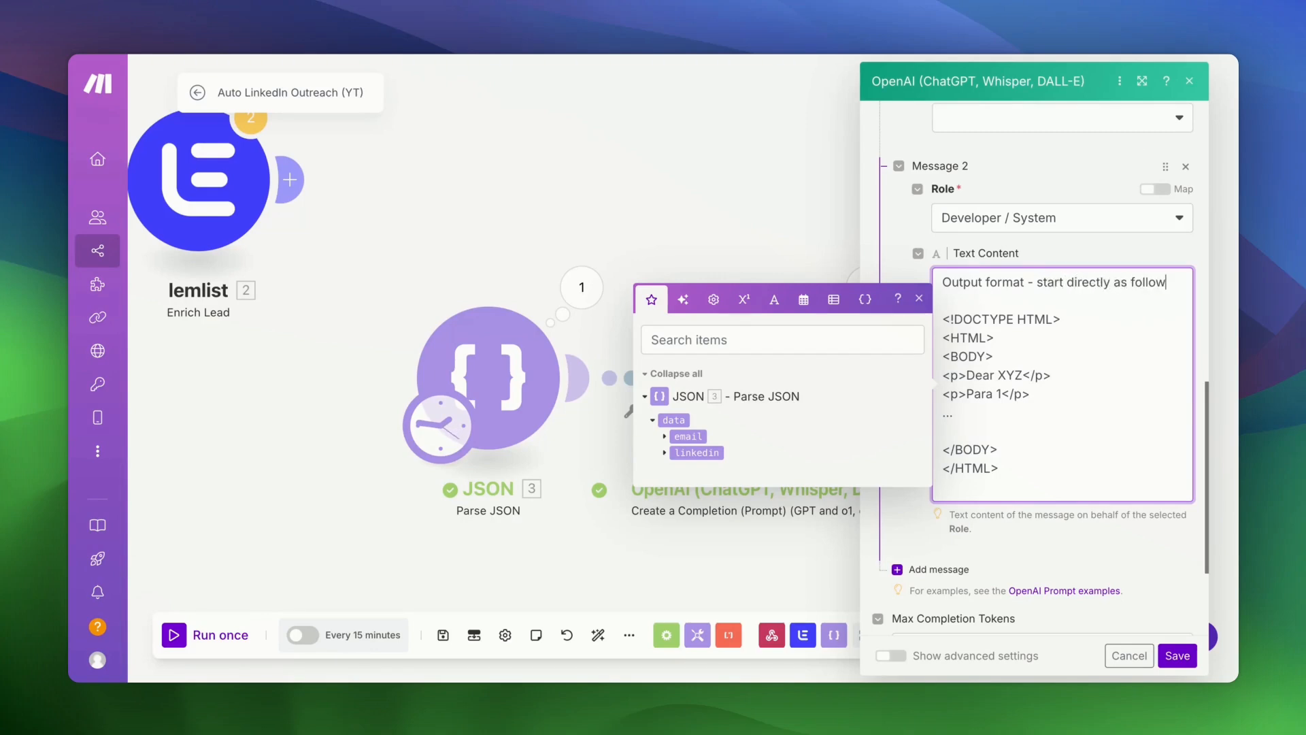
text(s, no other arteg)
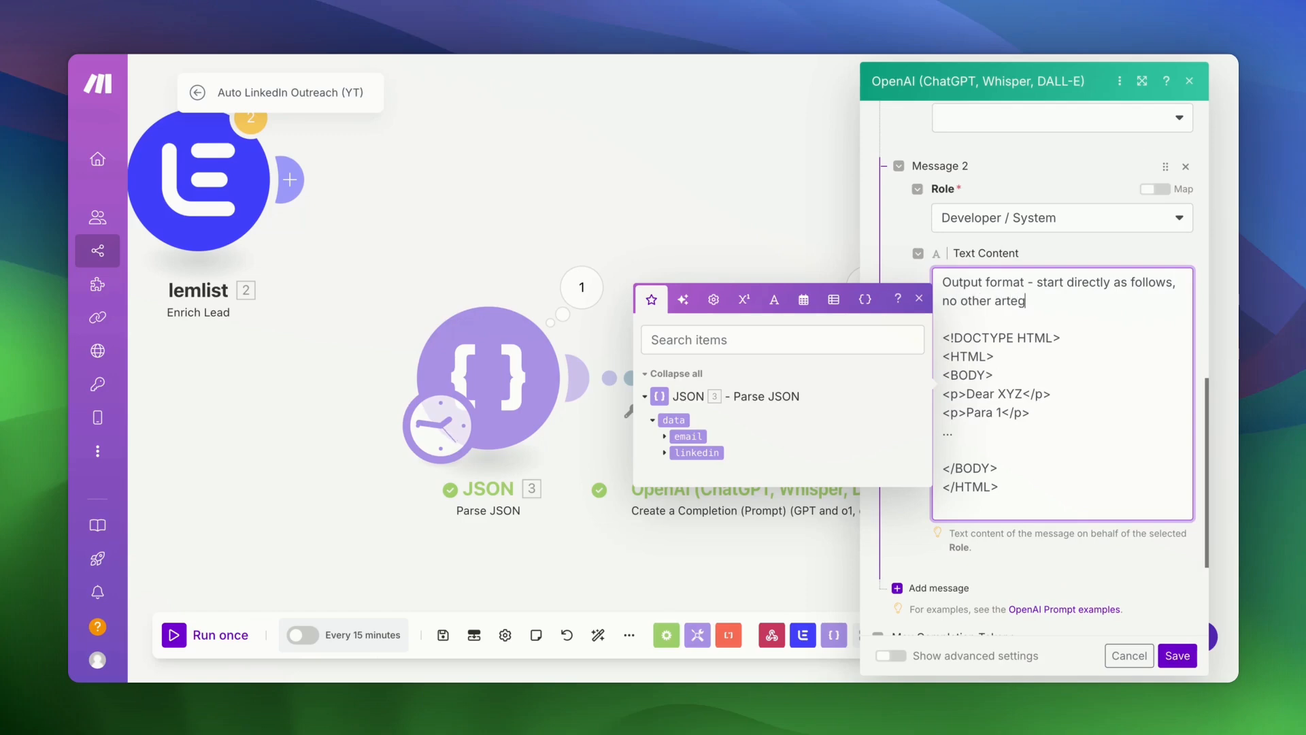
key(BackSpace)
text(facts.)
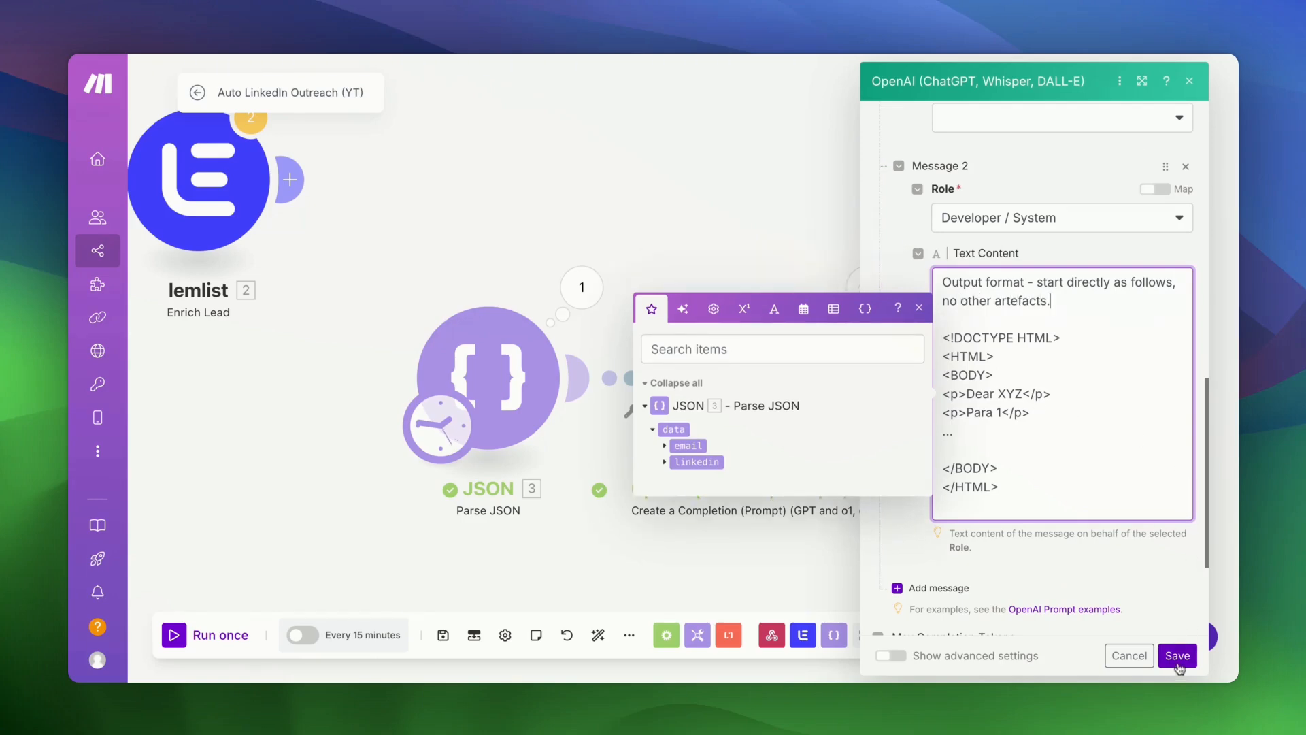
click(1178, 655)
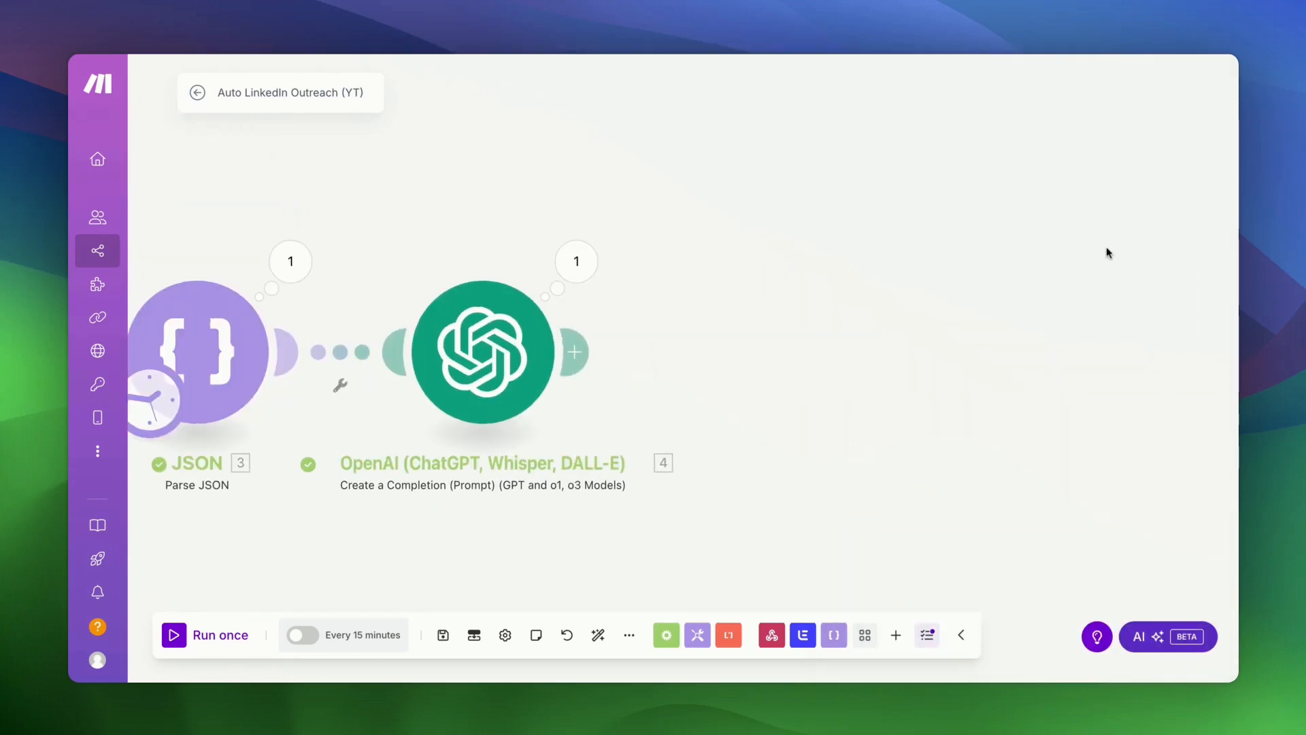
- Add an OpenAI Create a Completion module after the email step, using the chatgpt-4o-latest model
click(578, 352)
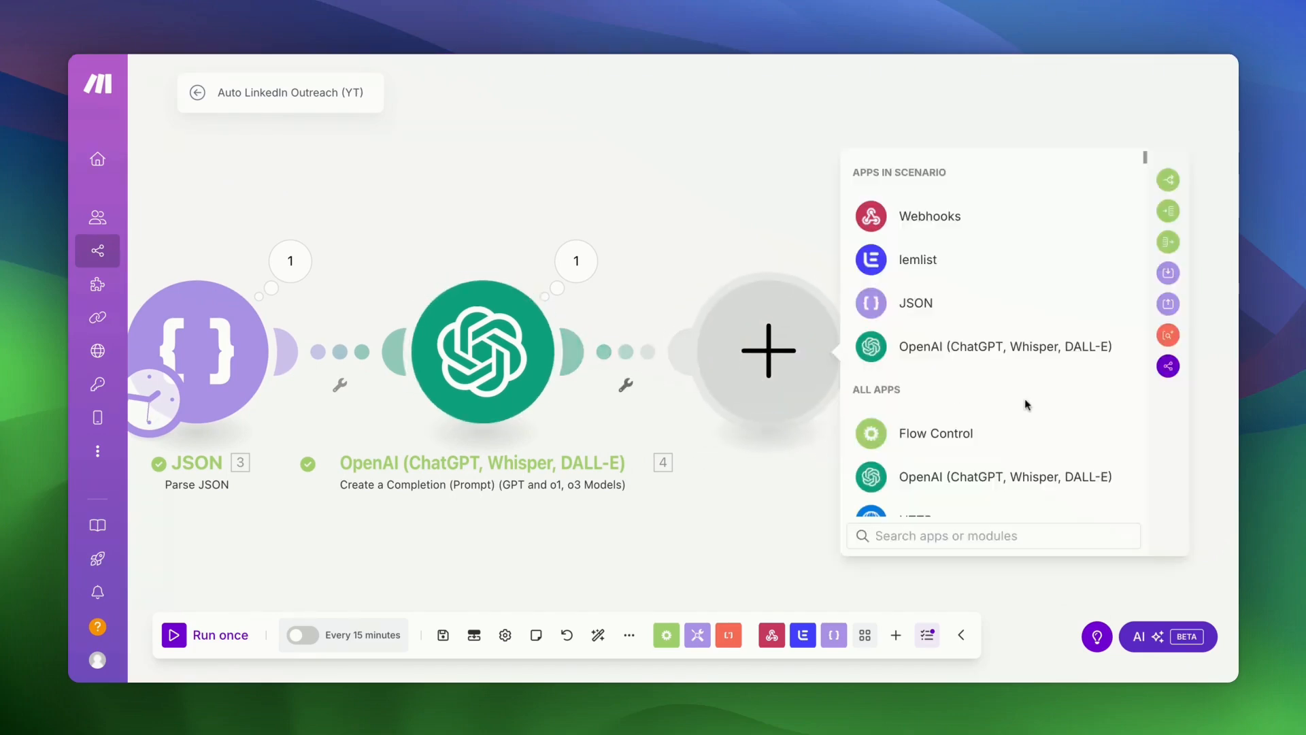
click(1016, 353)
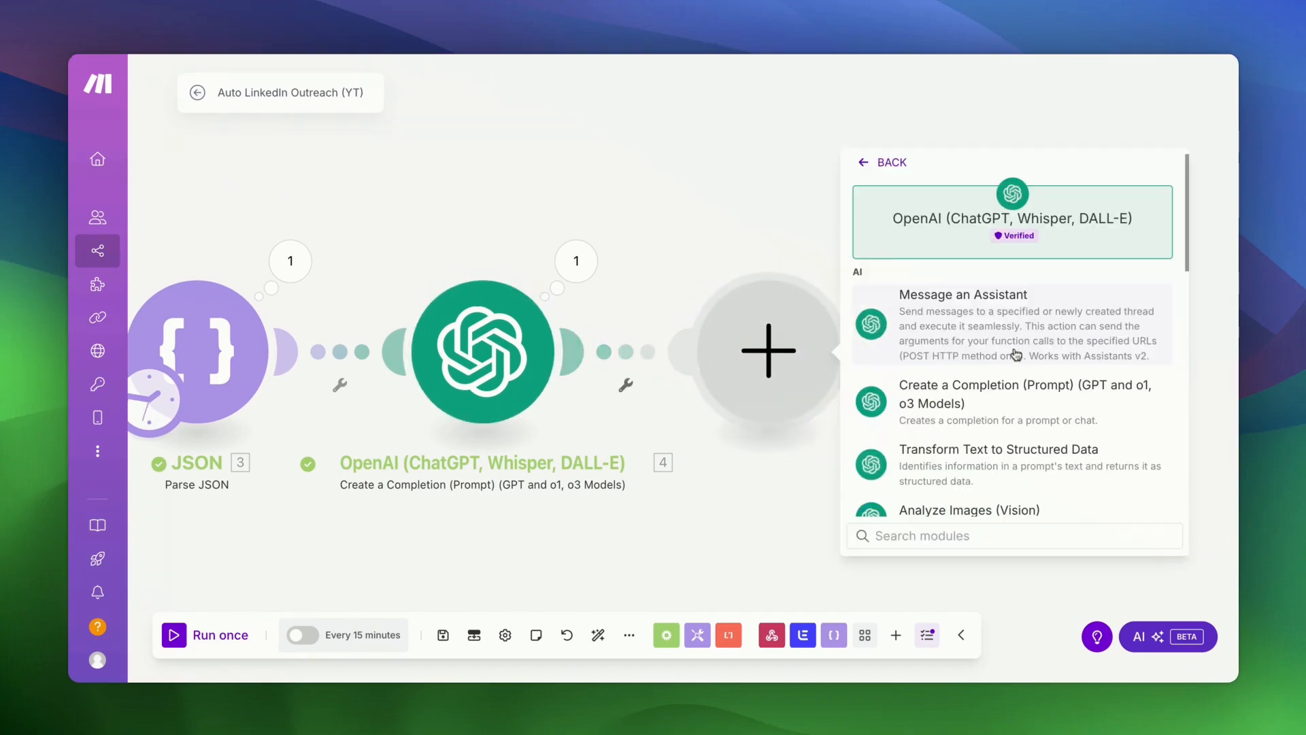
scroll(1017, 367, down, 2)
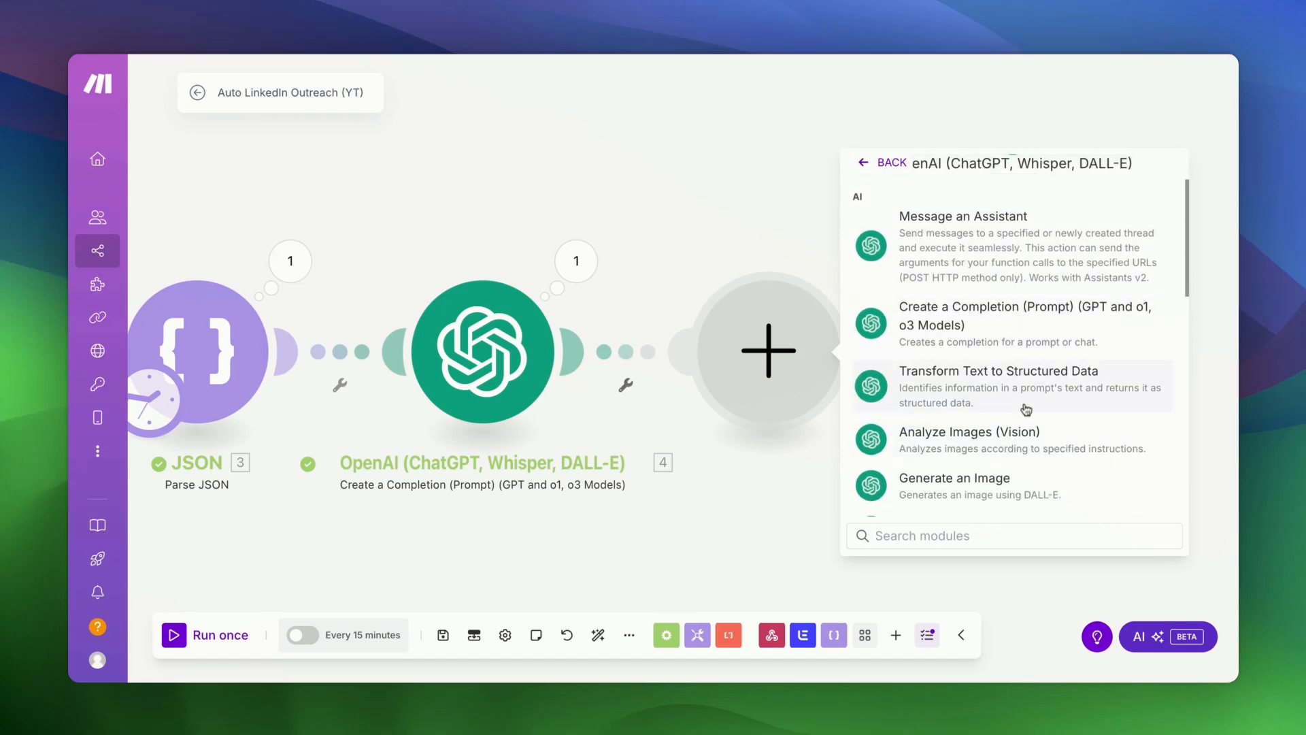
click(1030, 333)
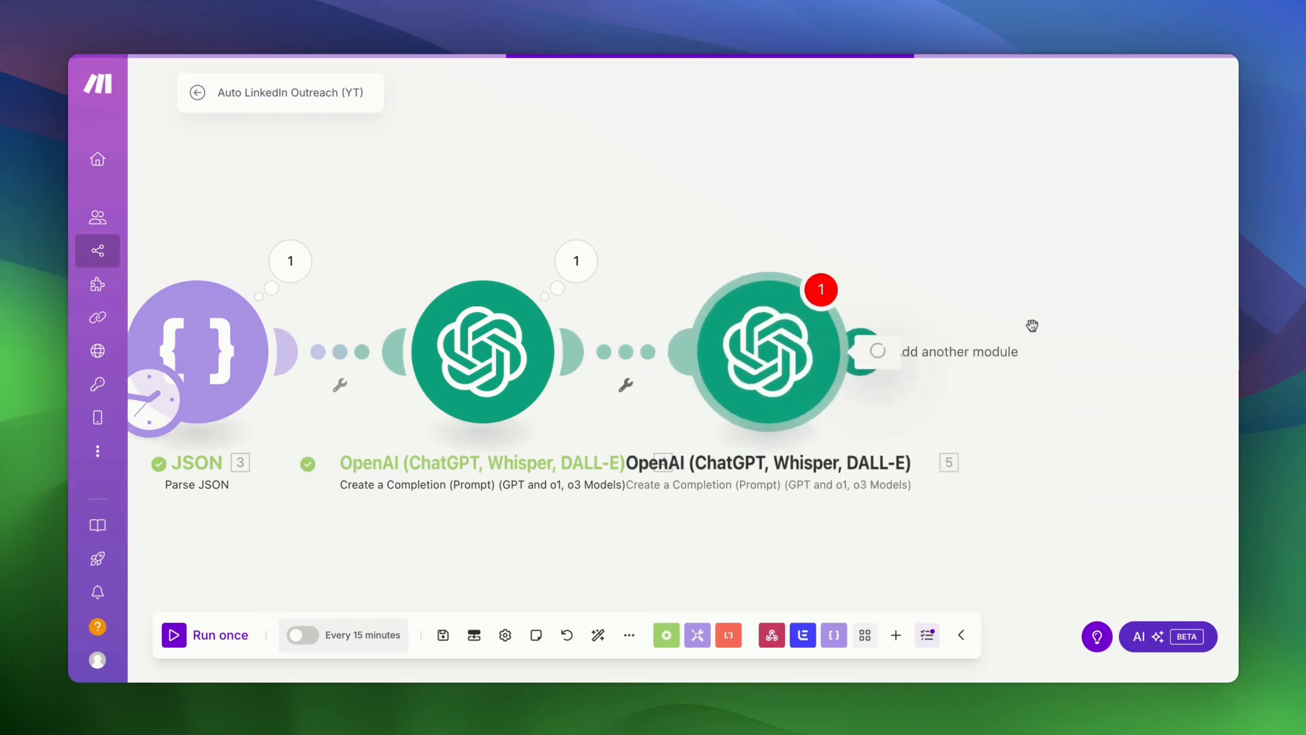
click(956, 345)
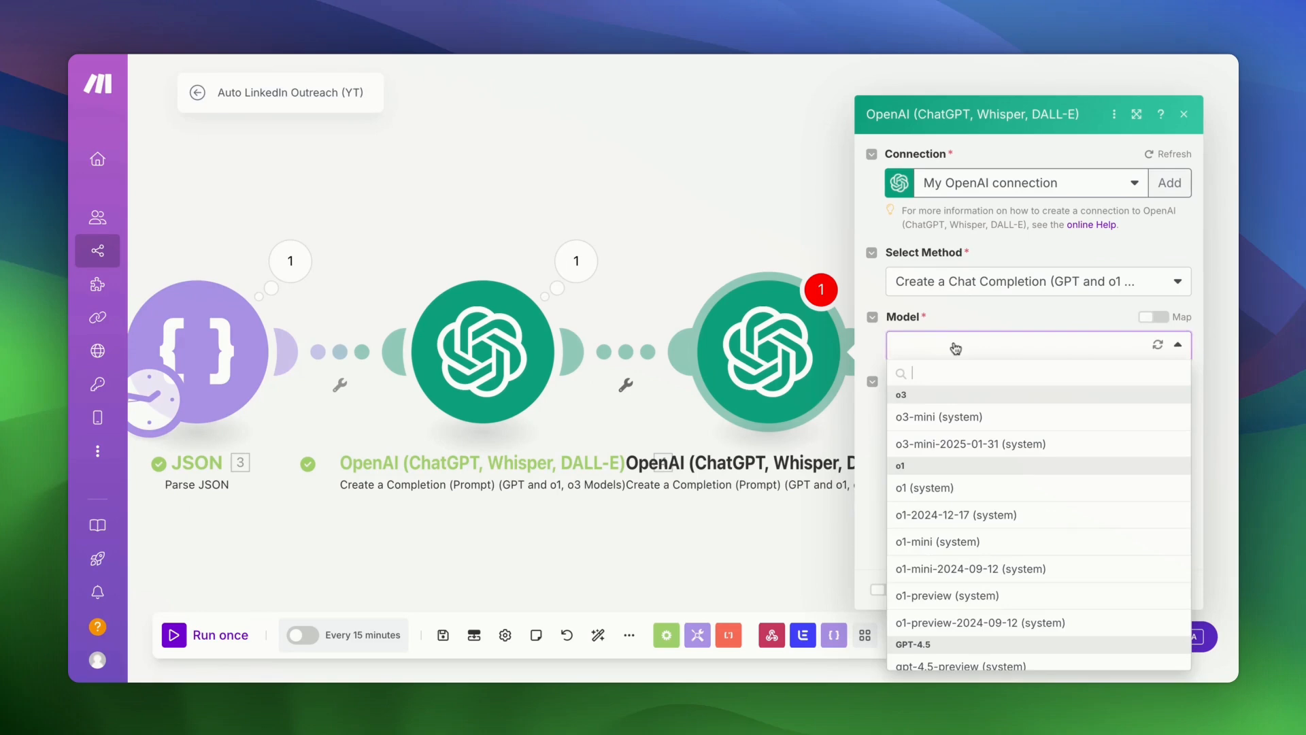
scroll(966, 512, down, 3)
click(962, 625)
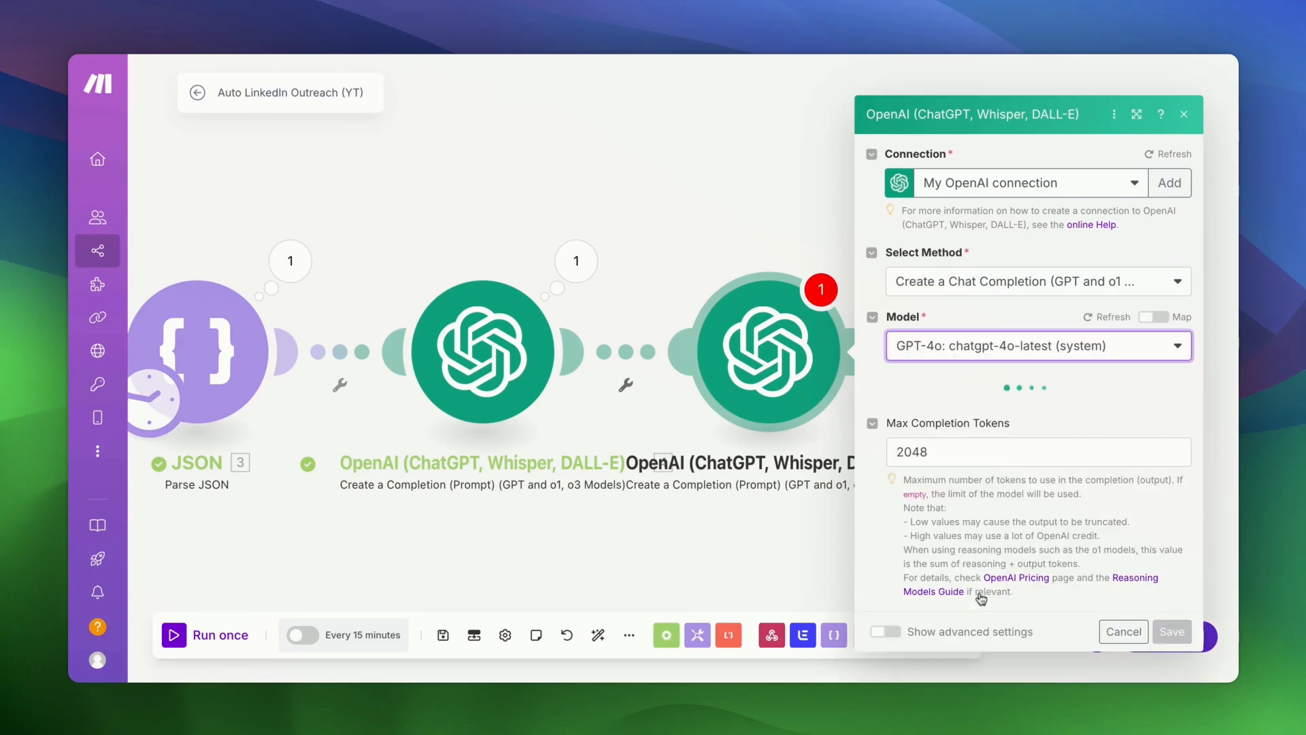
- Add a User message with the pasted subject-line prompt followed by the mapped 4. Result email
click(912, 373)
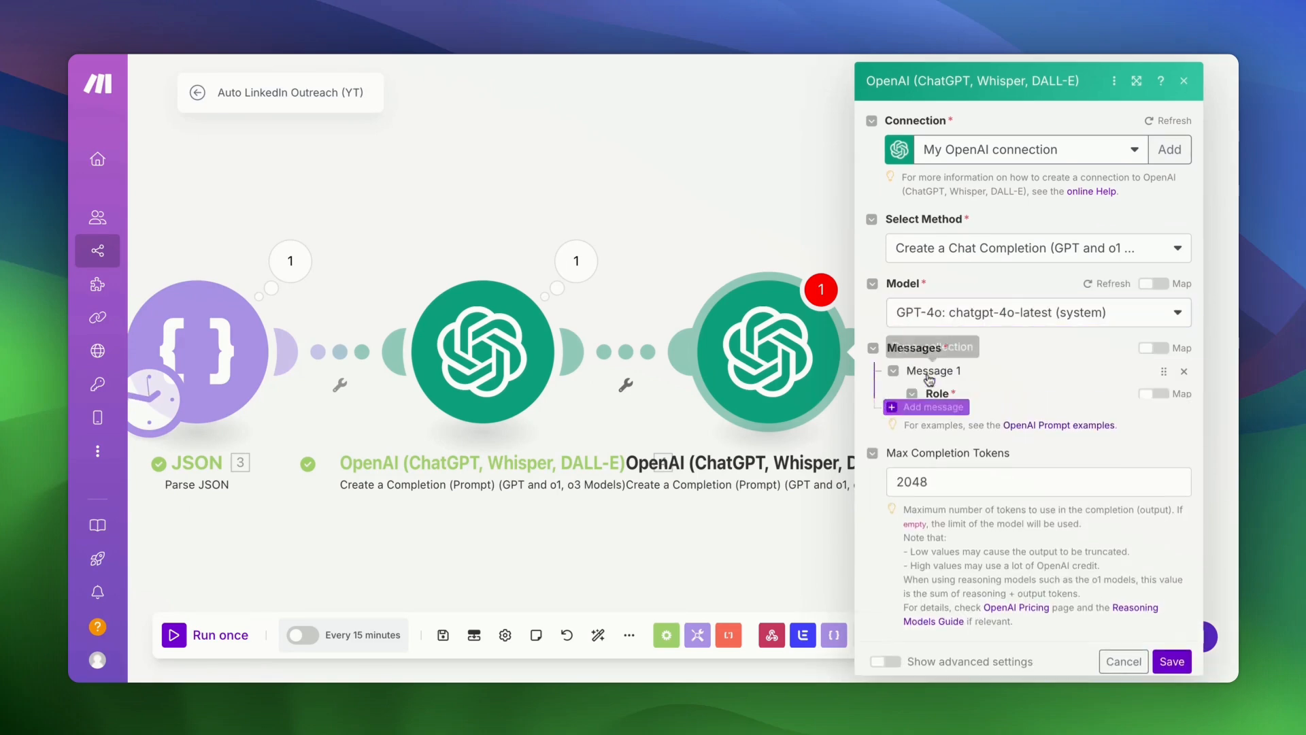
click(980, 420)
click(971, 451)
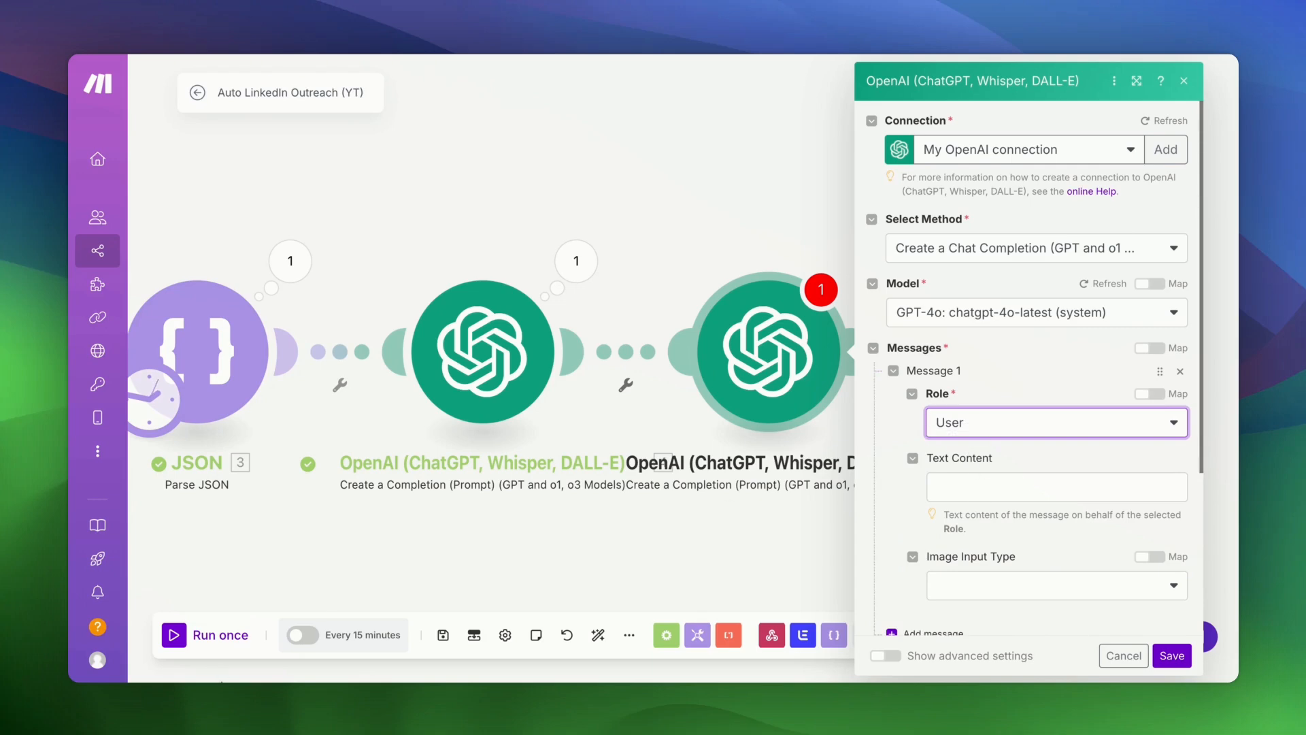
click(985, 490)
text(Based on this email, write a catchy, unconventional subject line. It should not sound like a typical marketing email. Instead, write something that is realistic but grabs attention out of the potentially hundreds of other outreach emails in this person's inbox.)
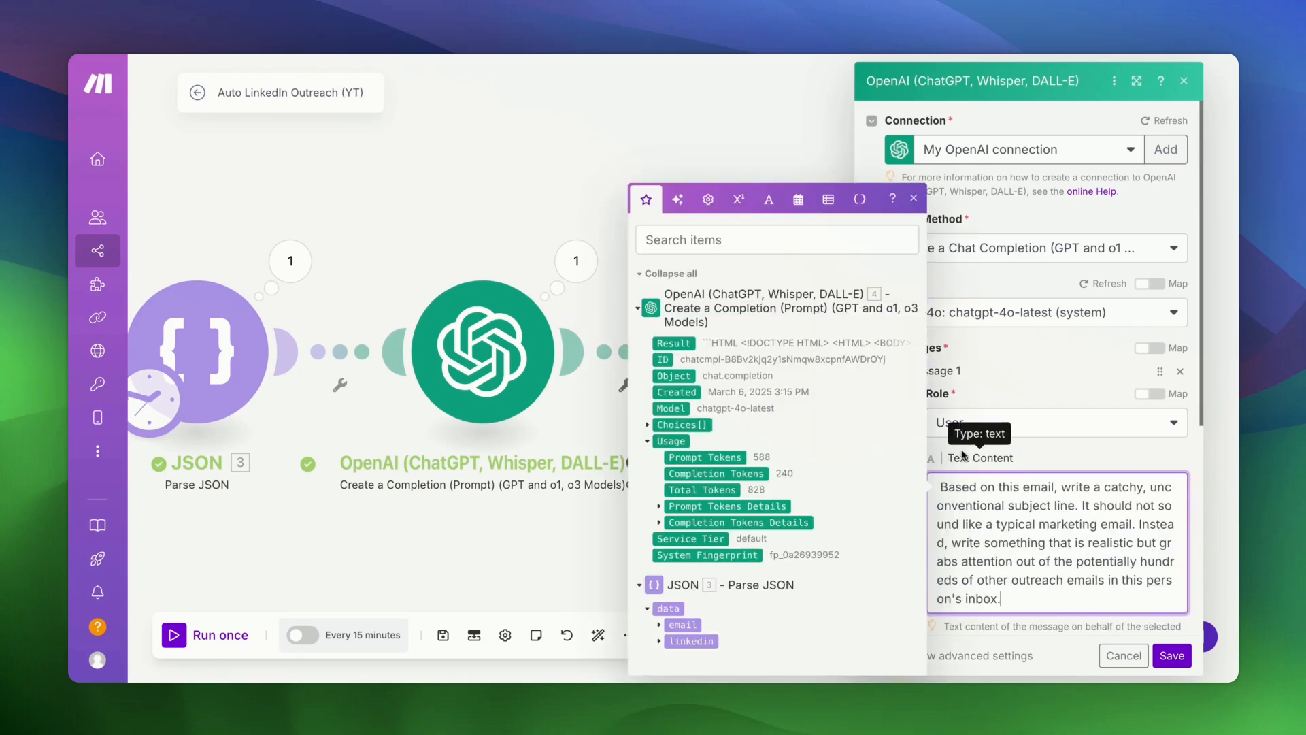
click(939, 487)
key(BackSpace)
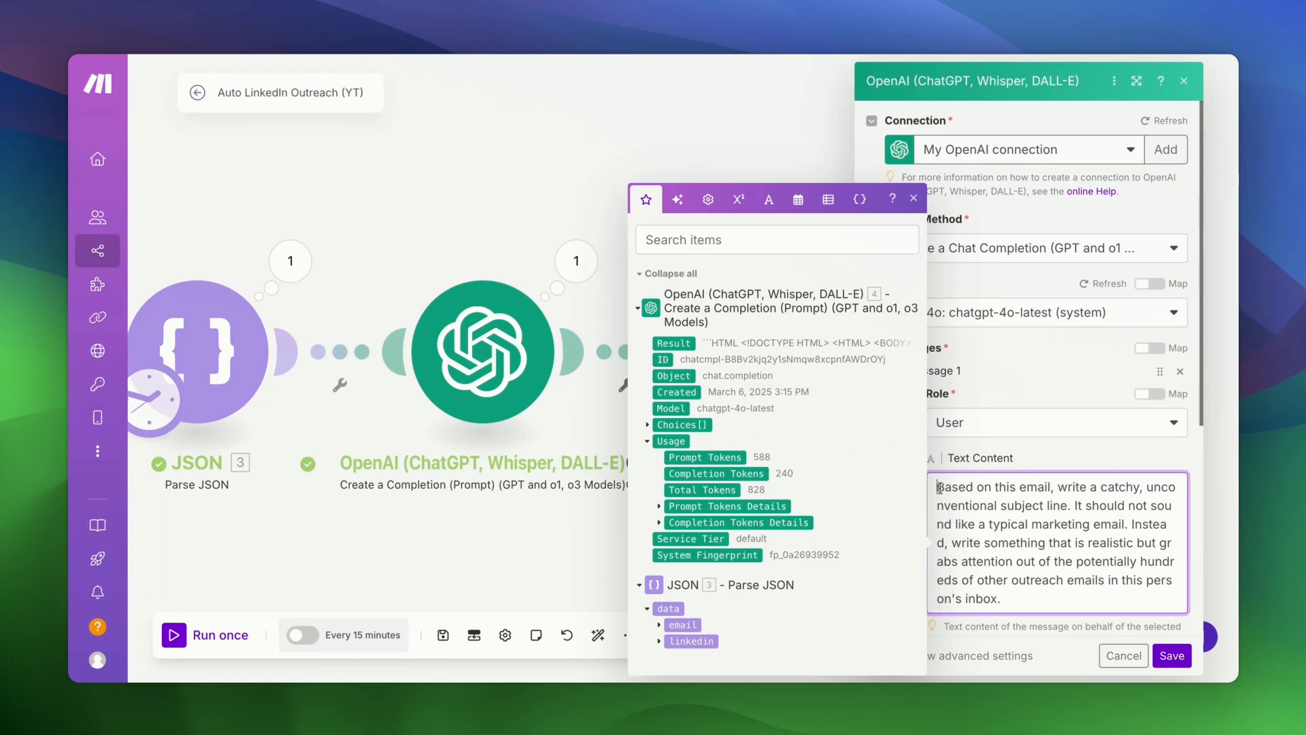
scroll(1130, 511, down, 3)
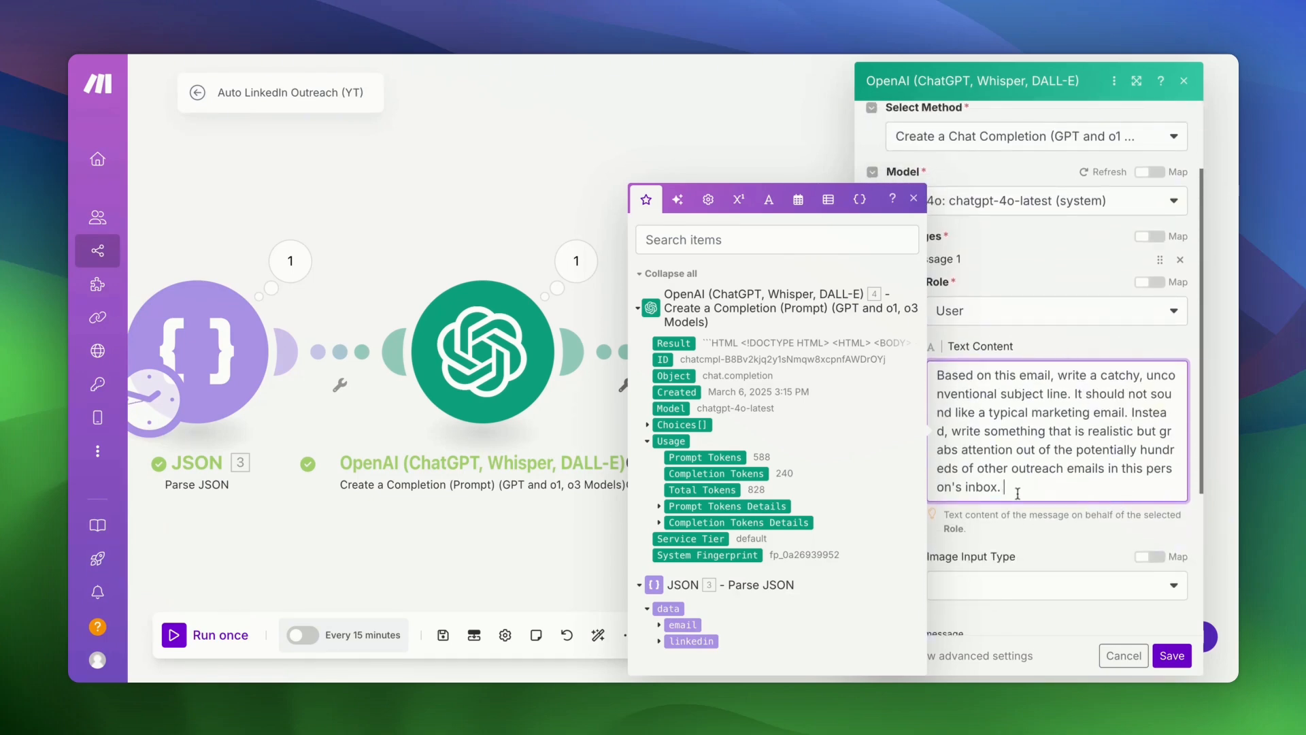
click(689, 338)
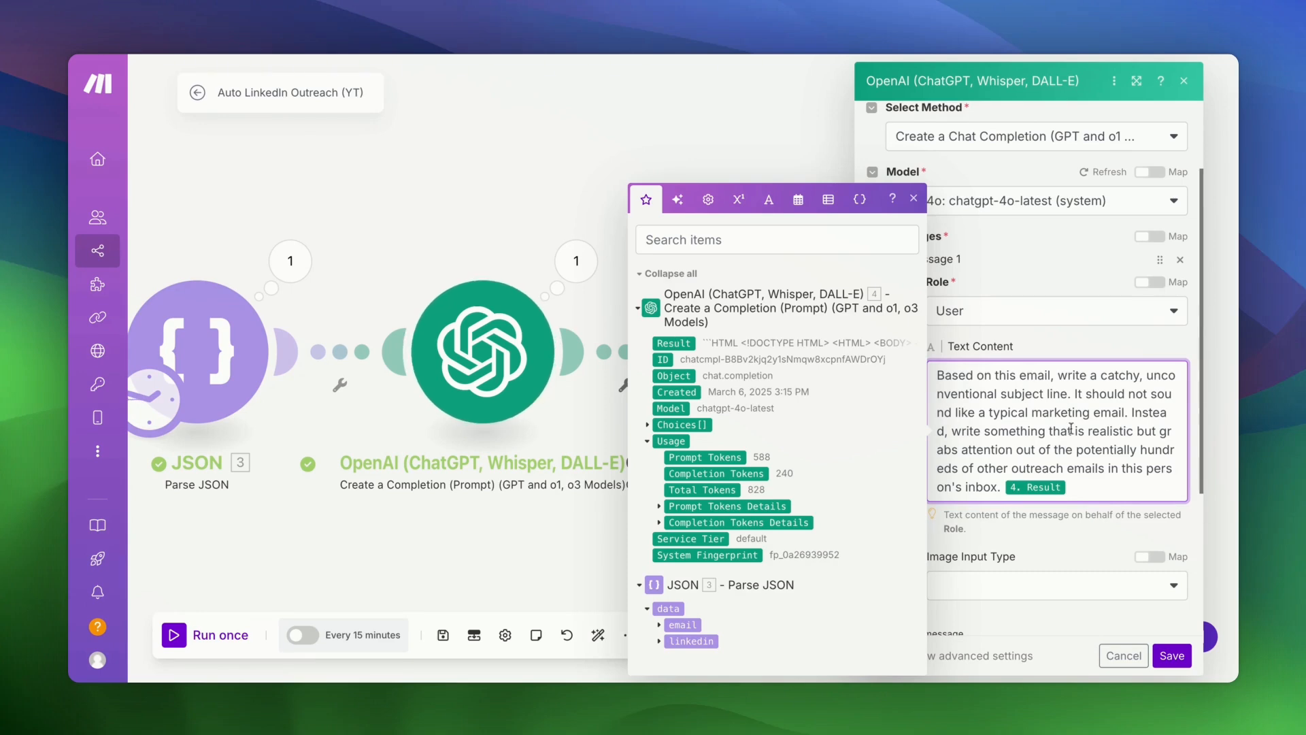
- Add a Developer/System message 'Output the subject line directly, without any double quote' and save the module
scroll(1066, 538, down, 5)
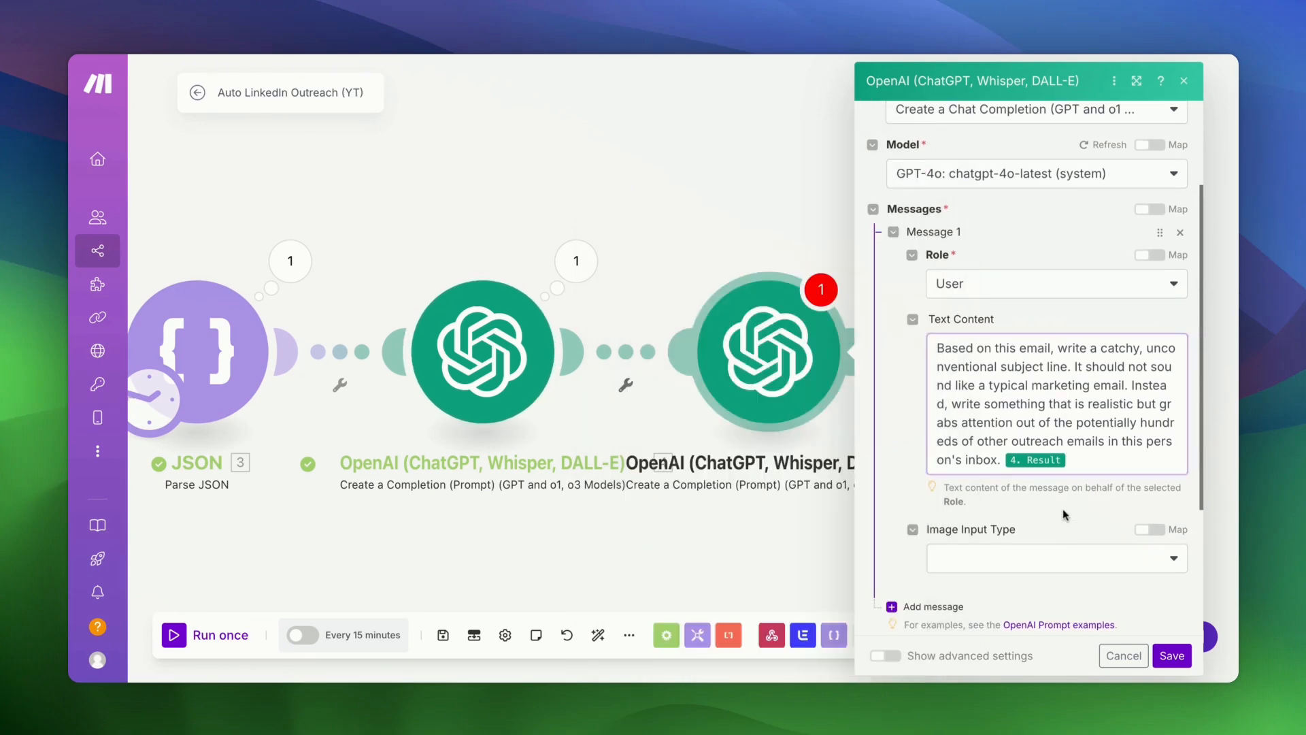
click(933, 415)
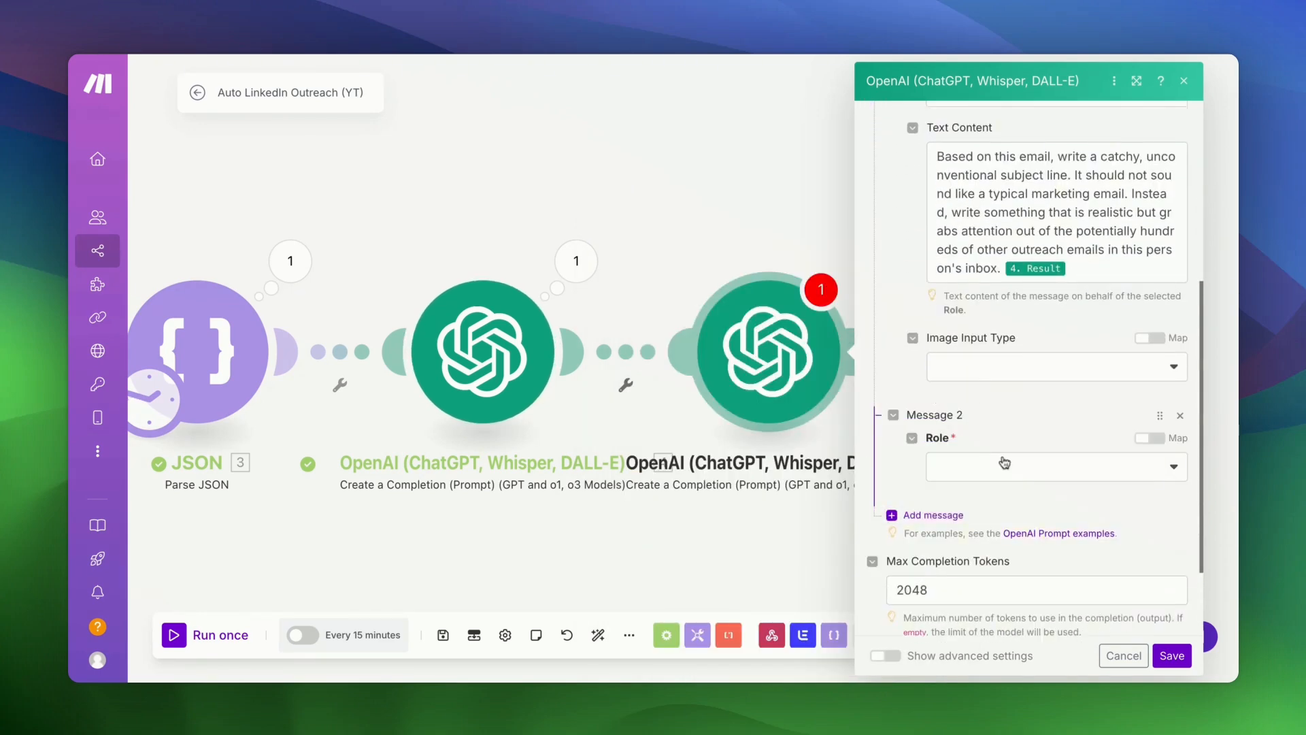
click(1004, 465)
click(992, 547)
click(990, 535)
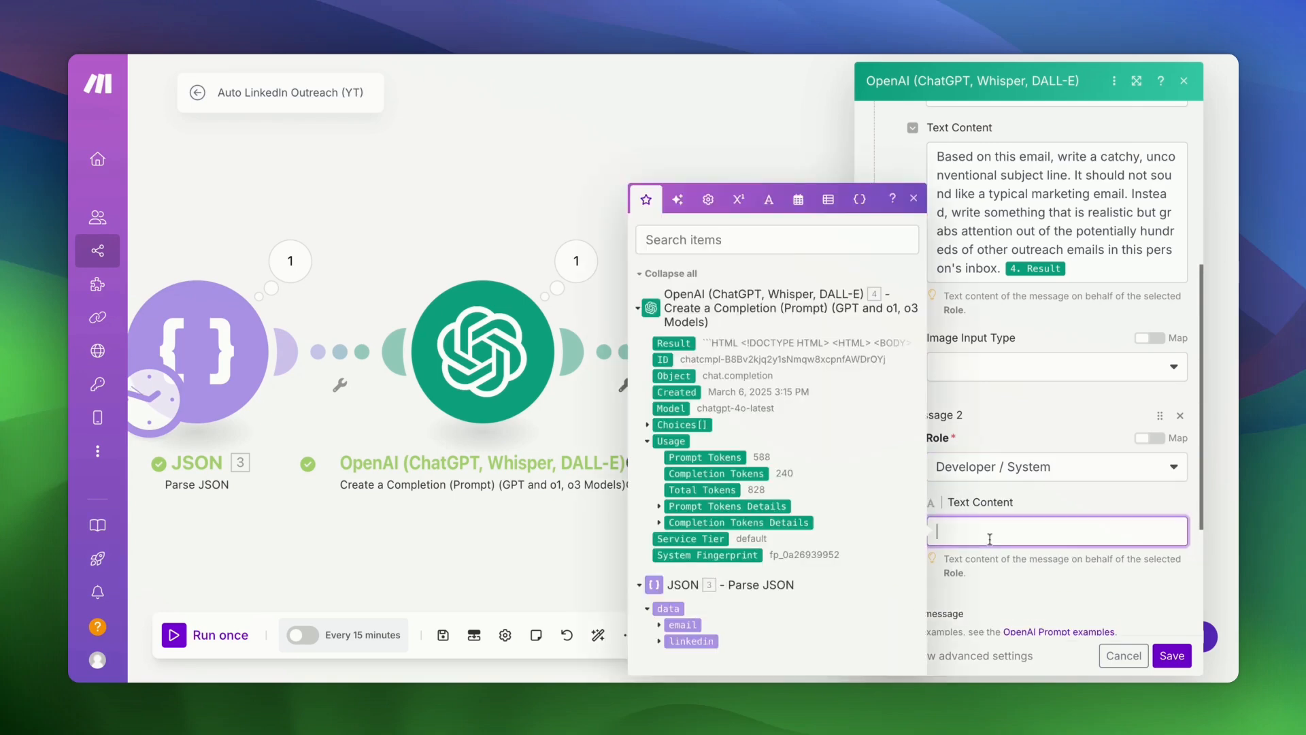
text(Outputs the)
key(ctrl+a)
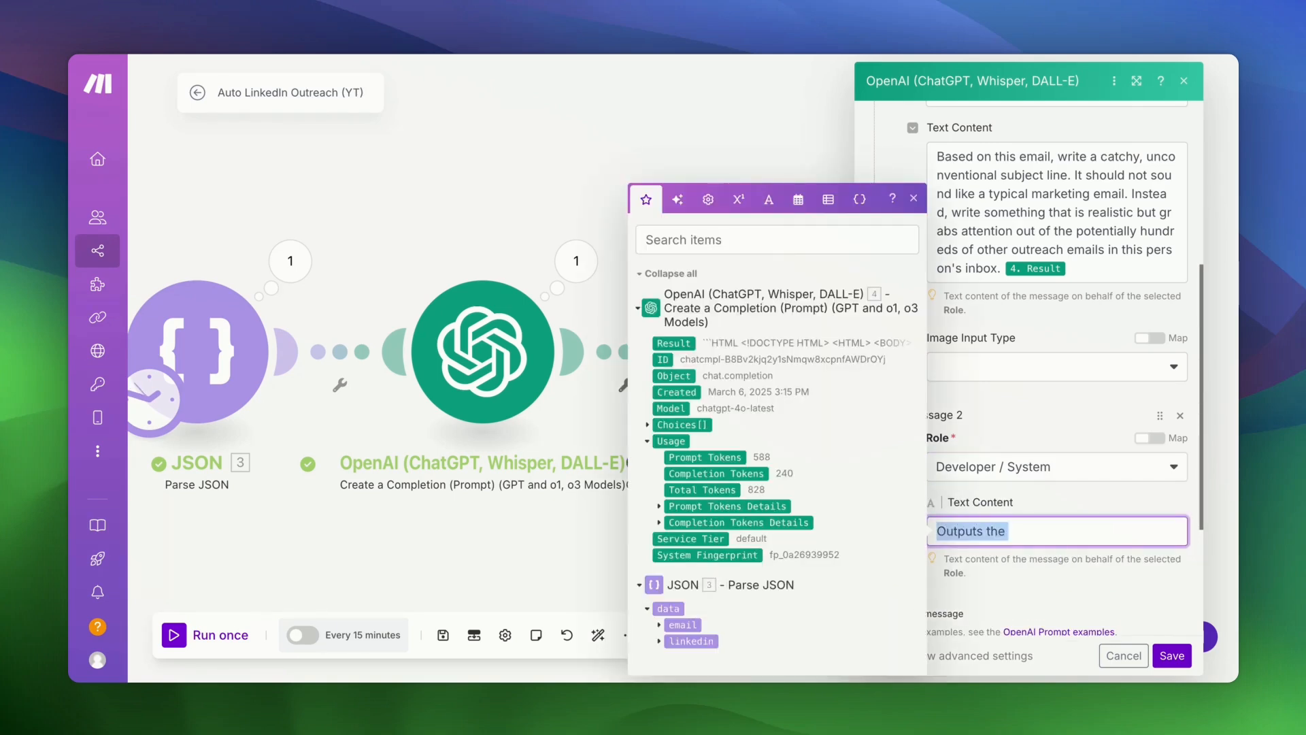
text(Output the subject)
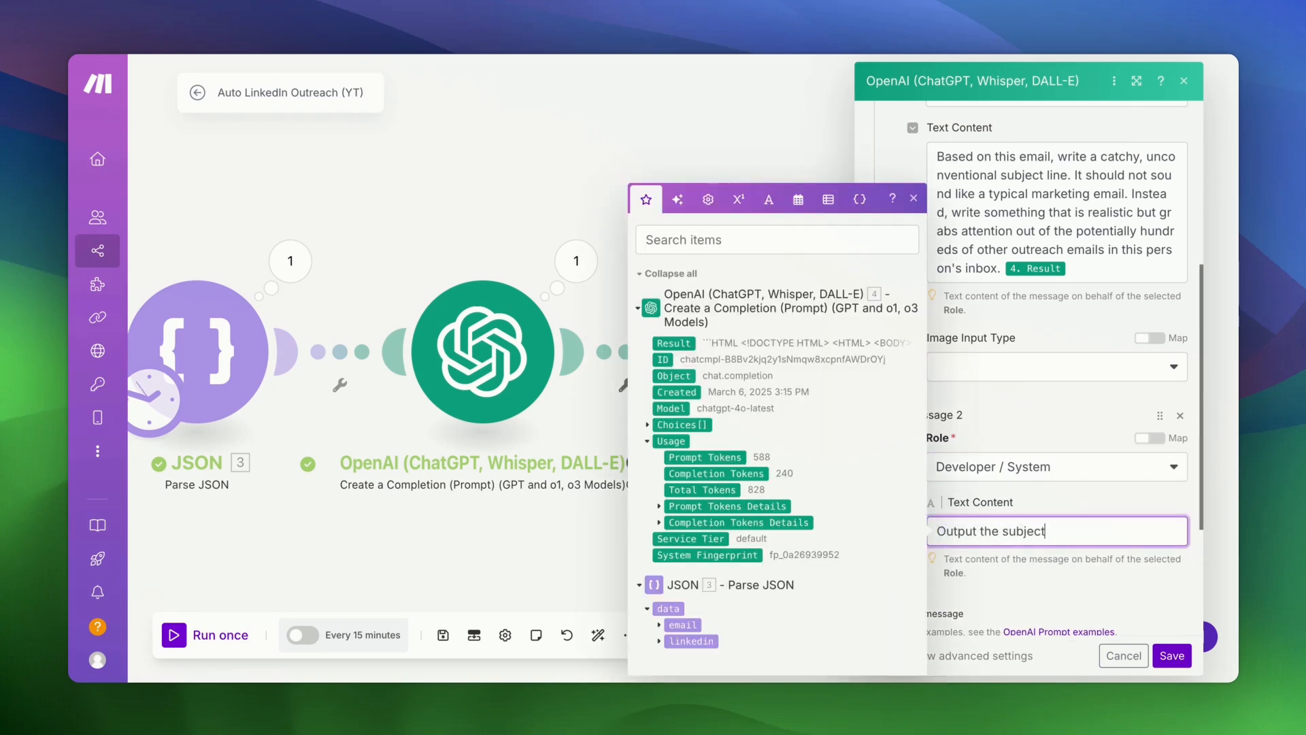
text( kli)
key(BackSpace)
key(BackSpace)
text(ine directly, without any dou)
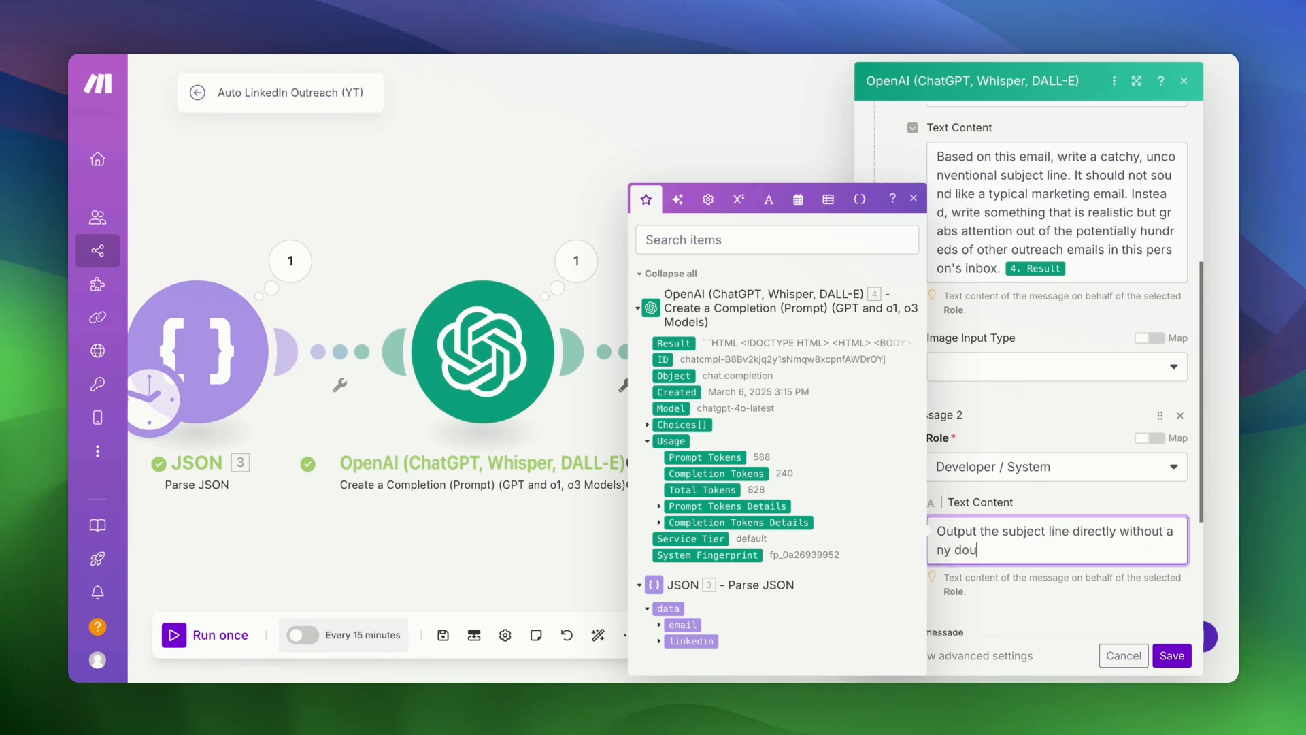
text(ble quotes.)
click(1093, 486)
scroll(1102, 480, down, 5)
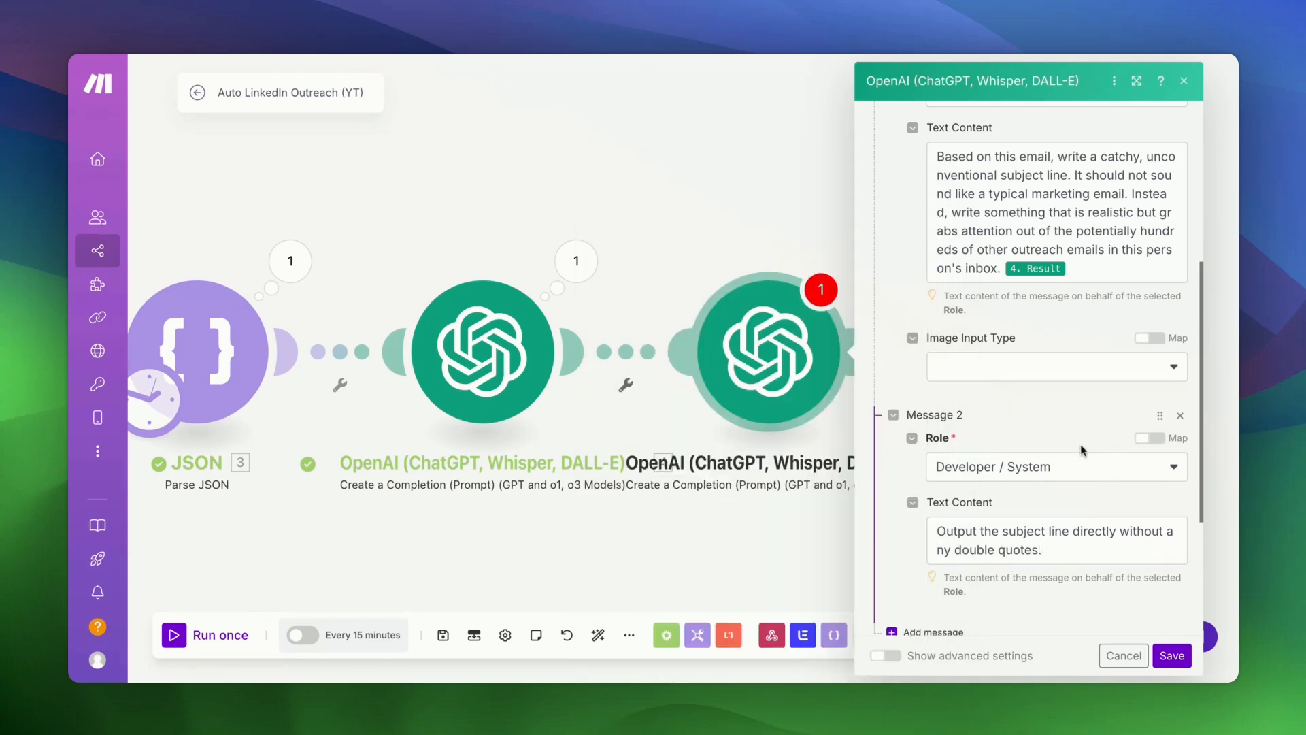
click(1173, 656)
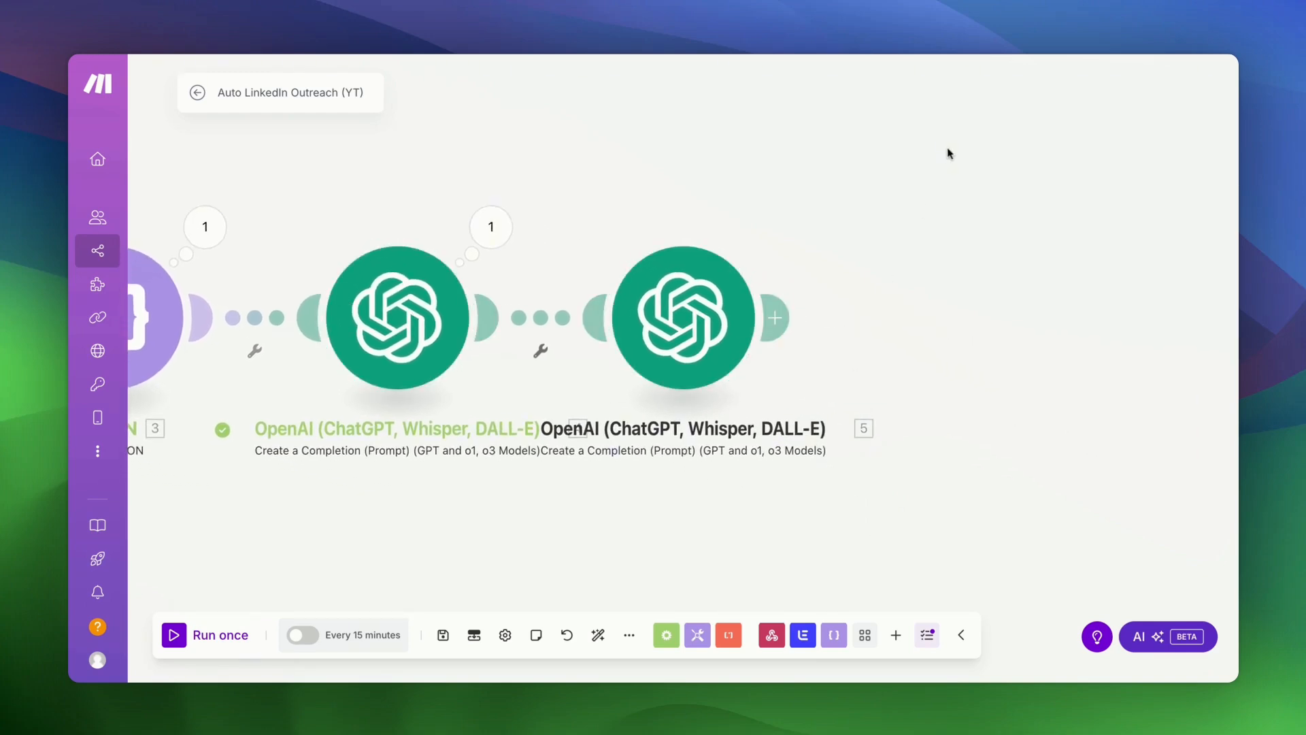
- Add an HTTP 'Make a request' module after the subject-line OpenAI step
scroll(948, 149, right, 2)
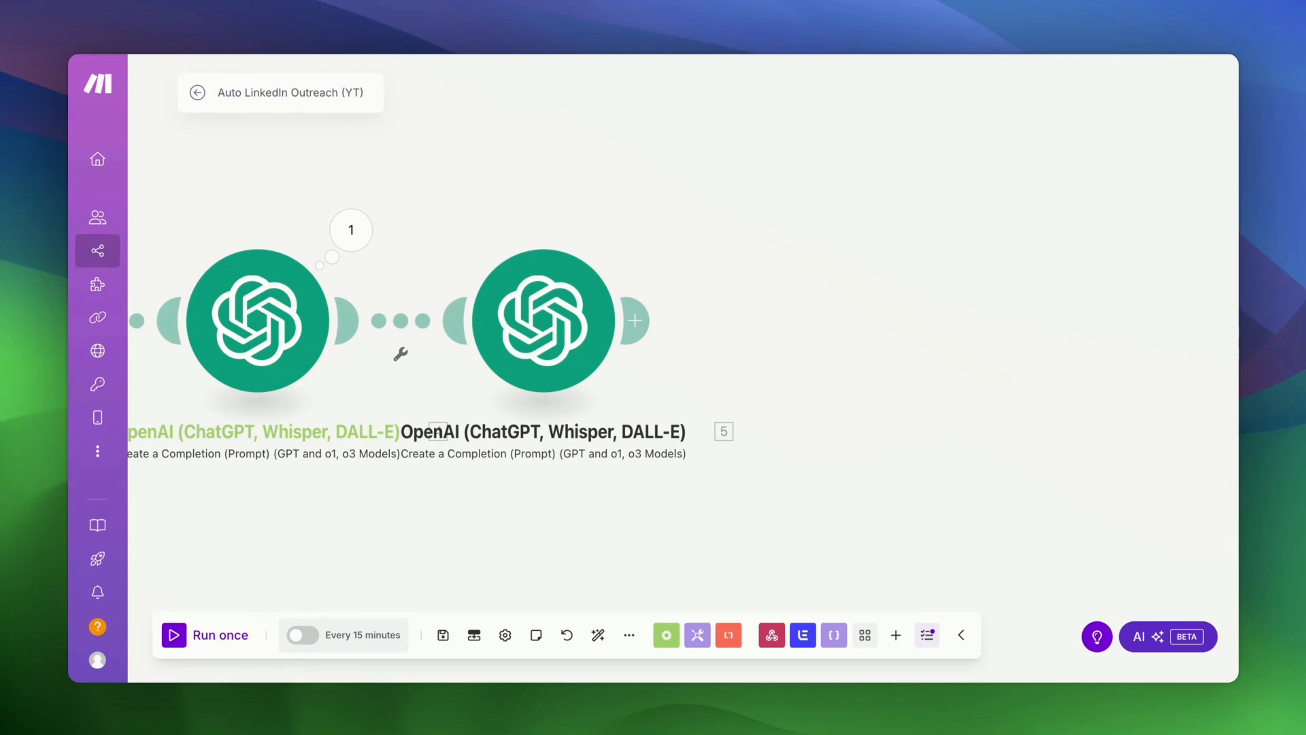
click(646, 319)
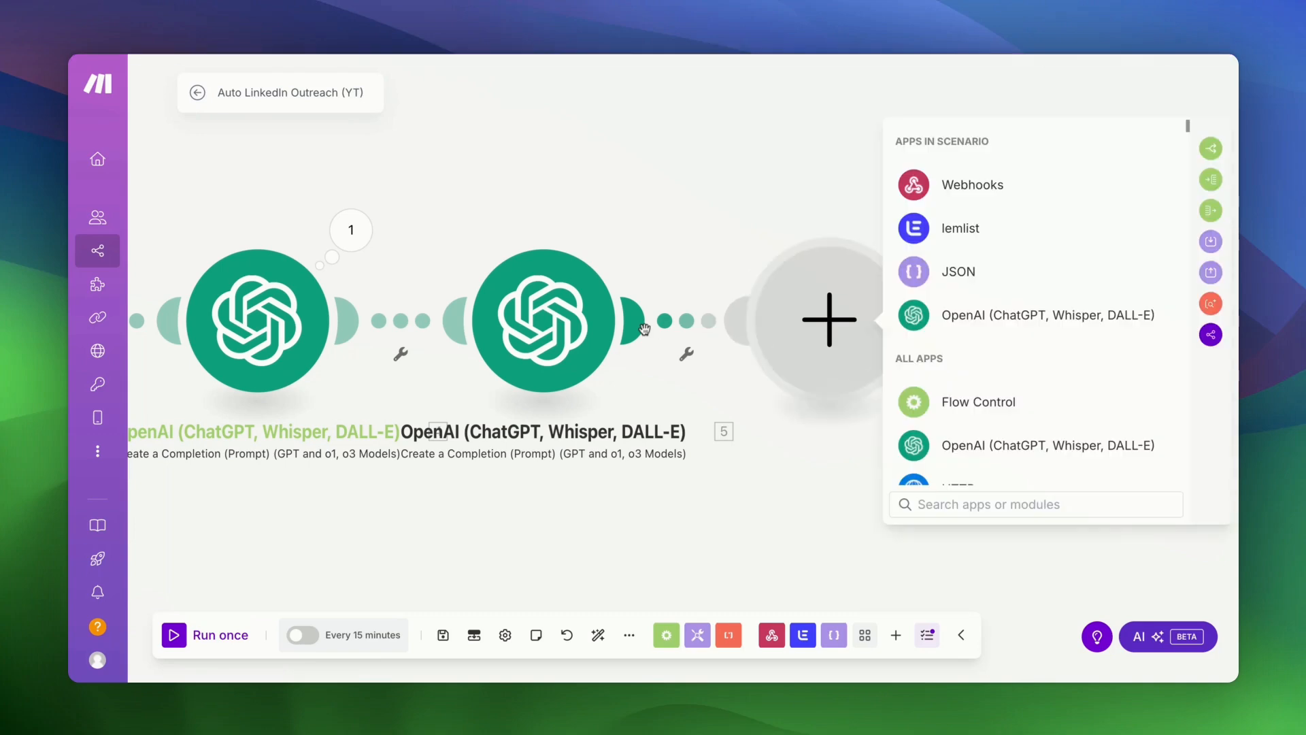
scroll(963, 327, down, 3)
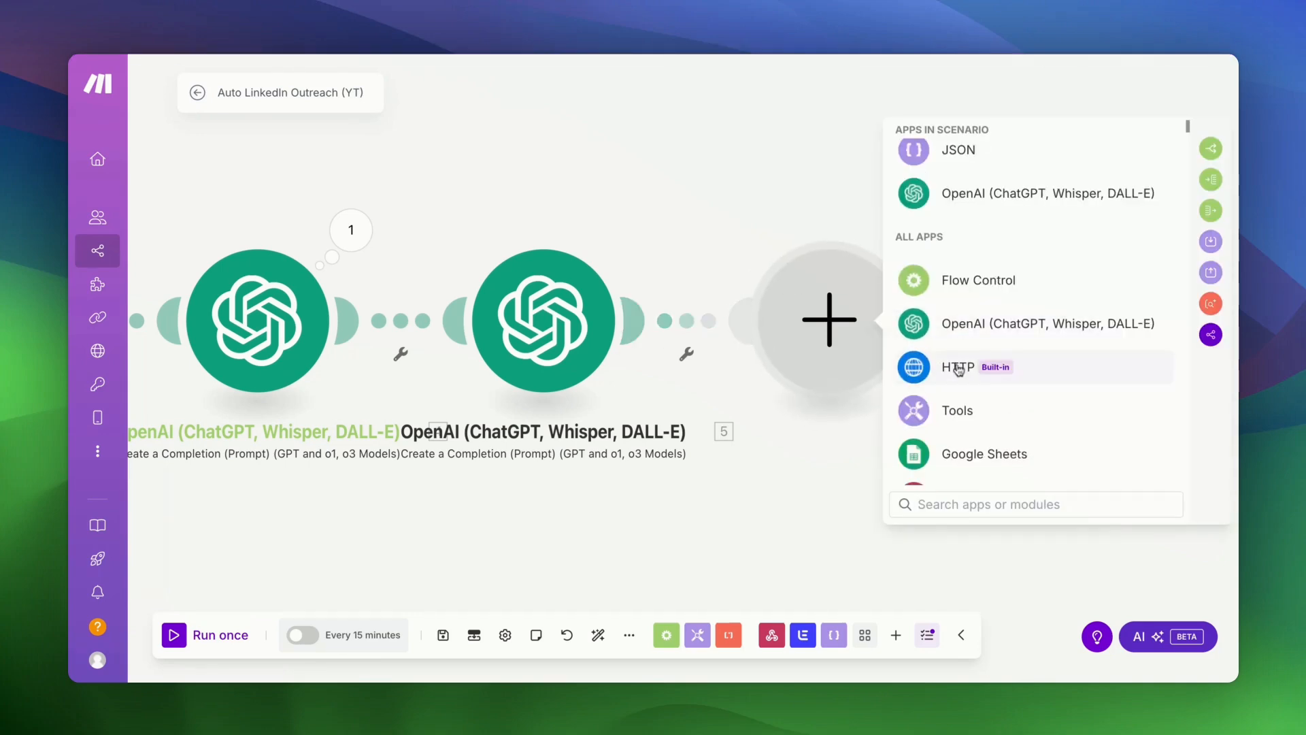
click(957, 368)
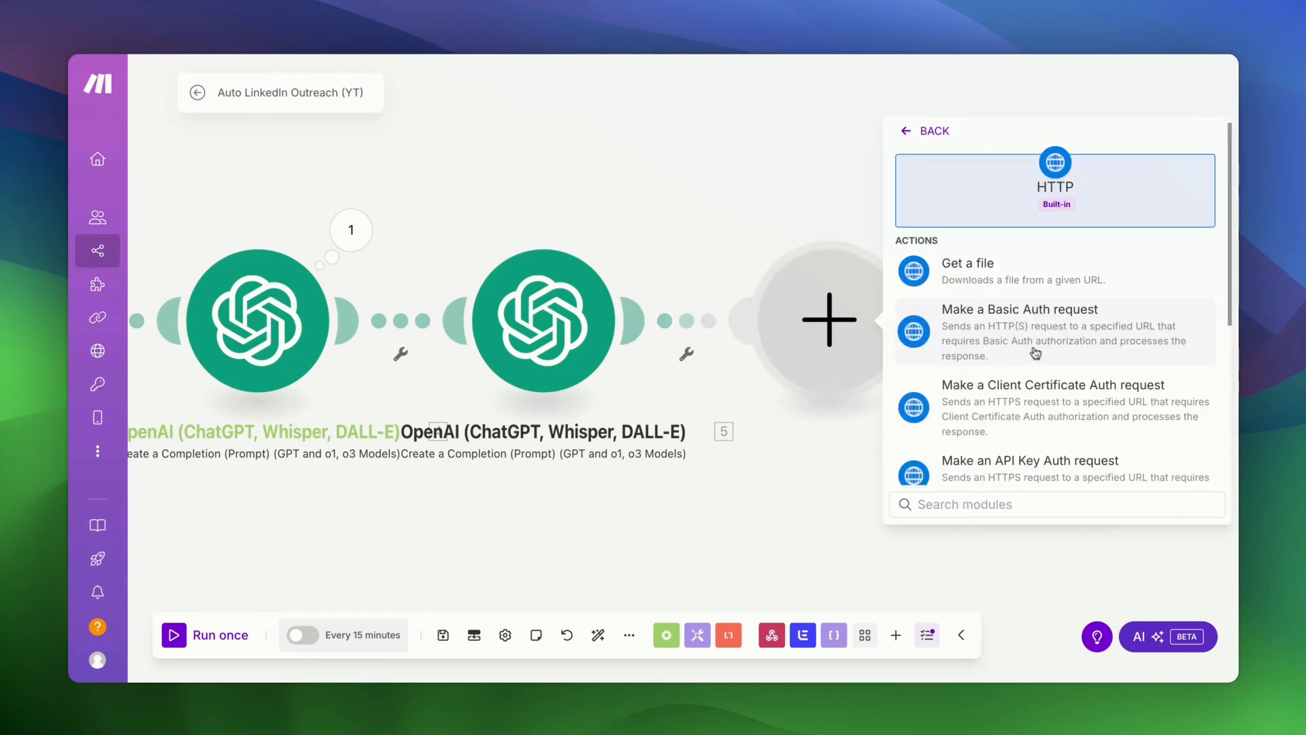
scroll(1031, 350, down, 5)
click(1030, 374)
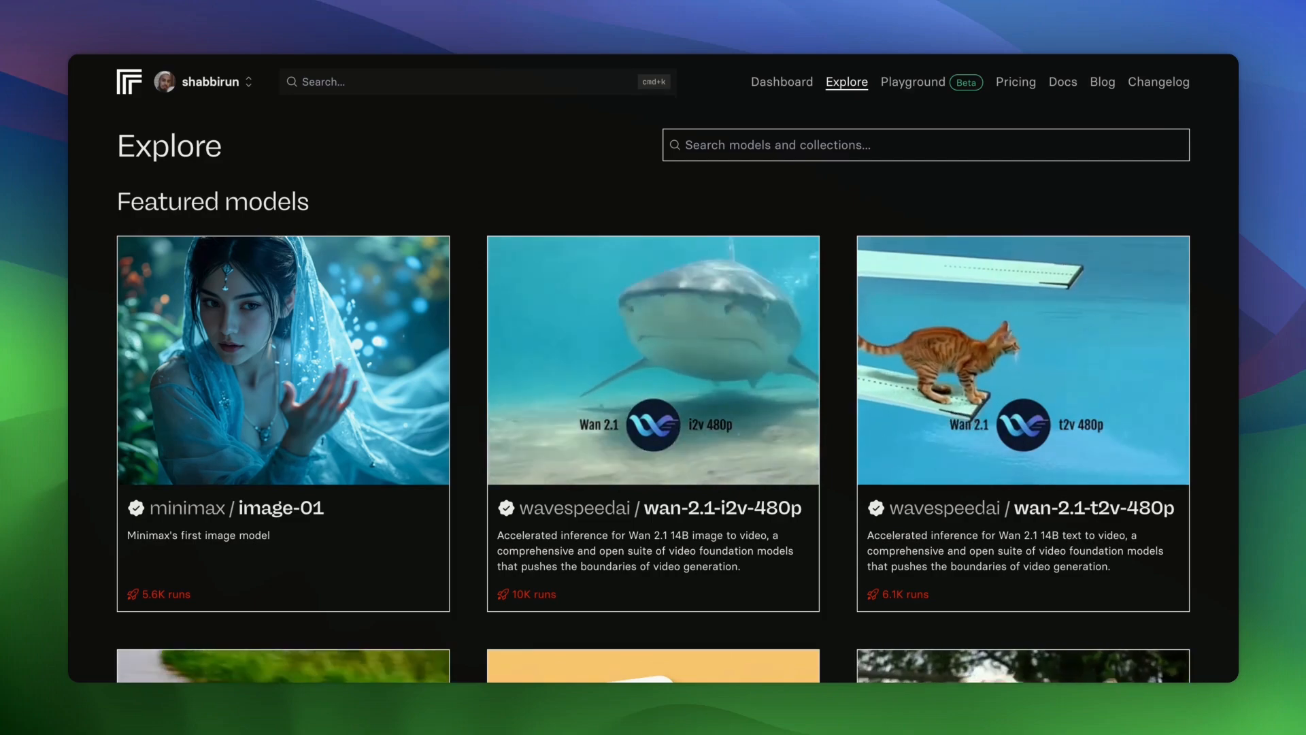
- In Replicate's image-generation models, open the flux-schnell model page
scroll(654, 395, down, 15)
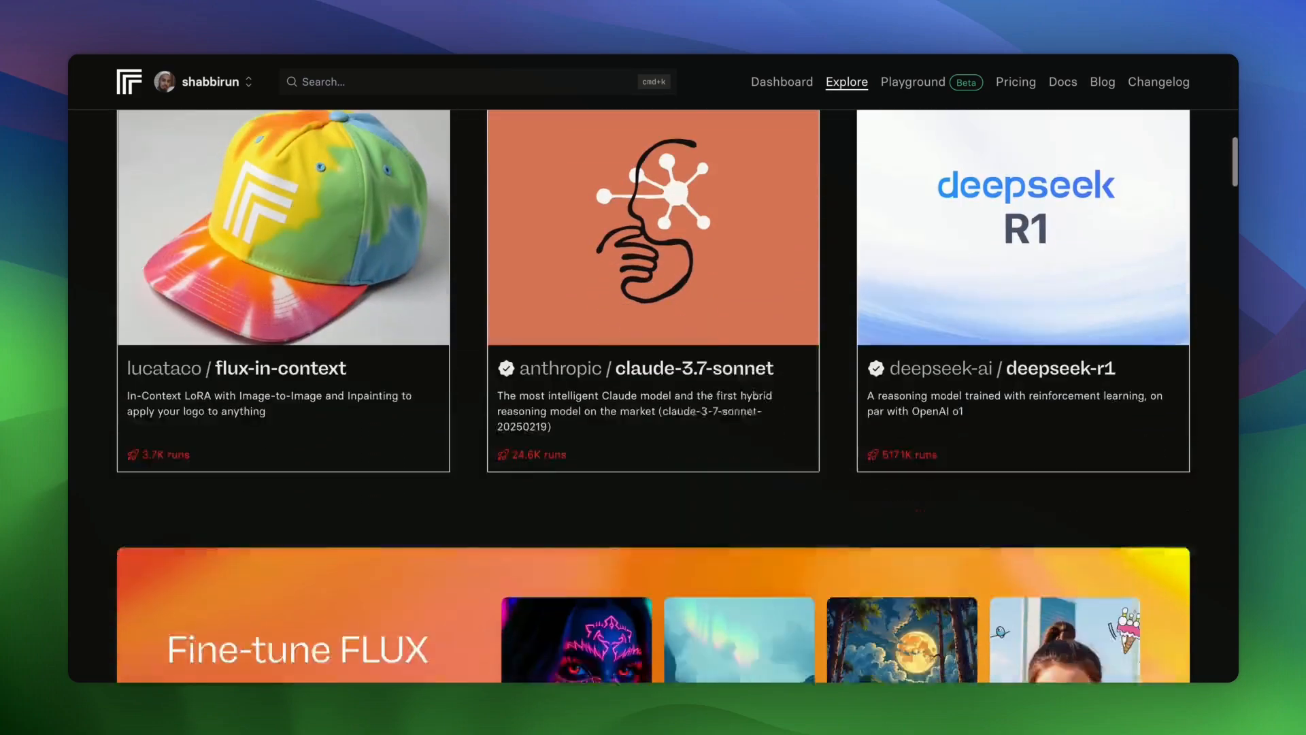
scroll(203, 430, down, 10)
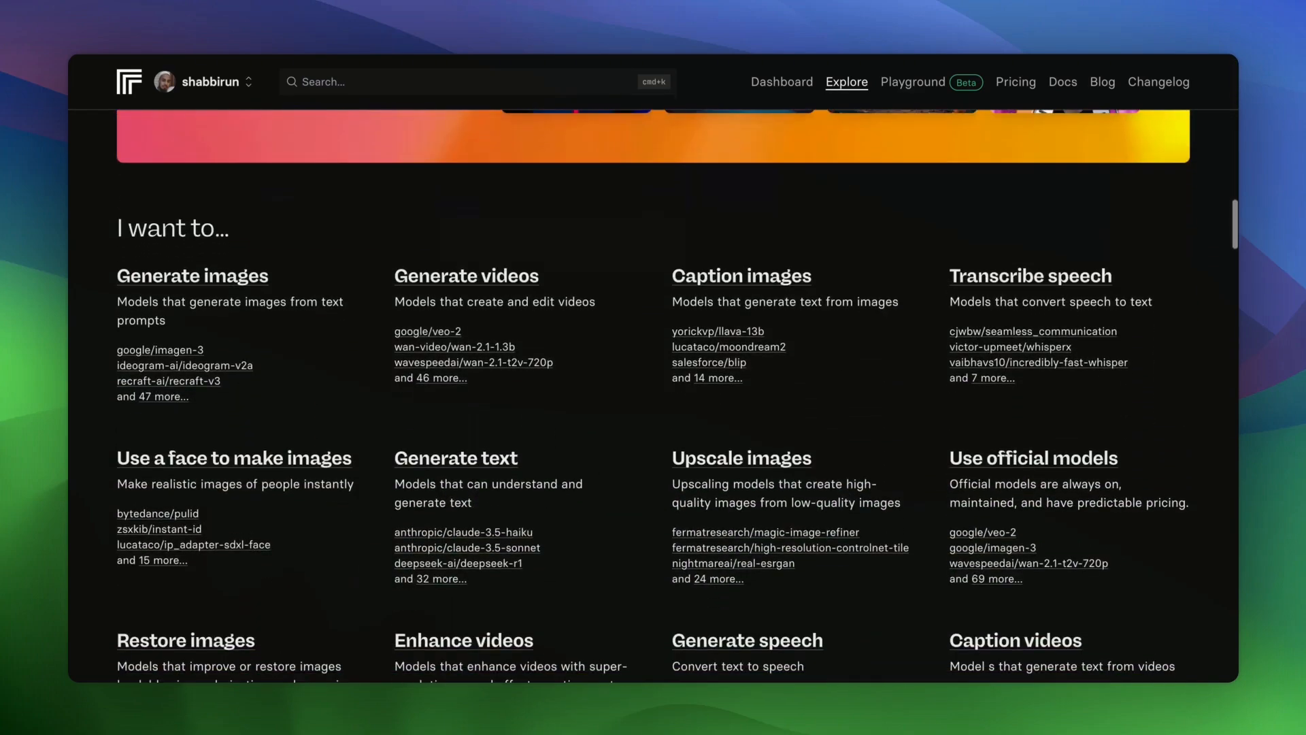
click(167, 397)
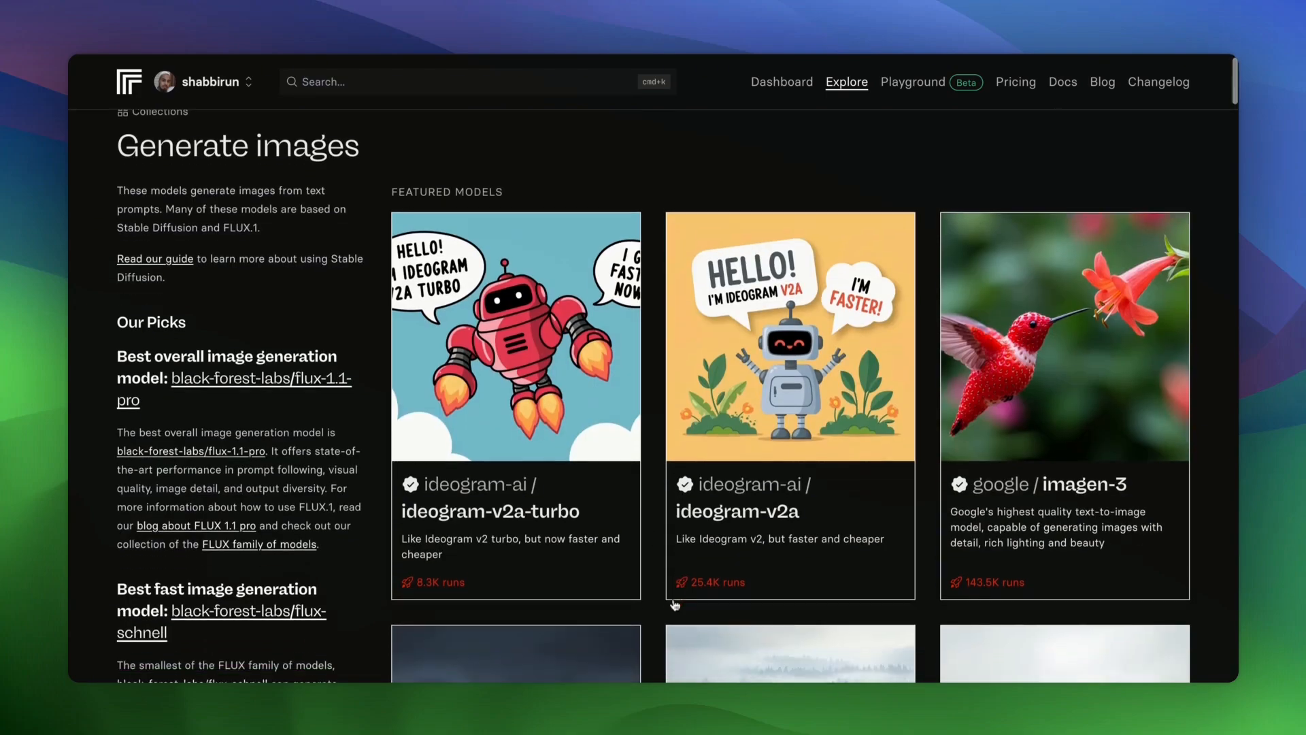
scroll(675, 605, down, 8)
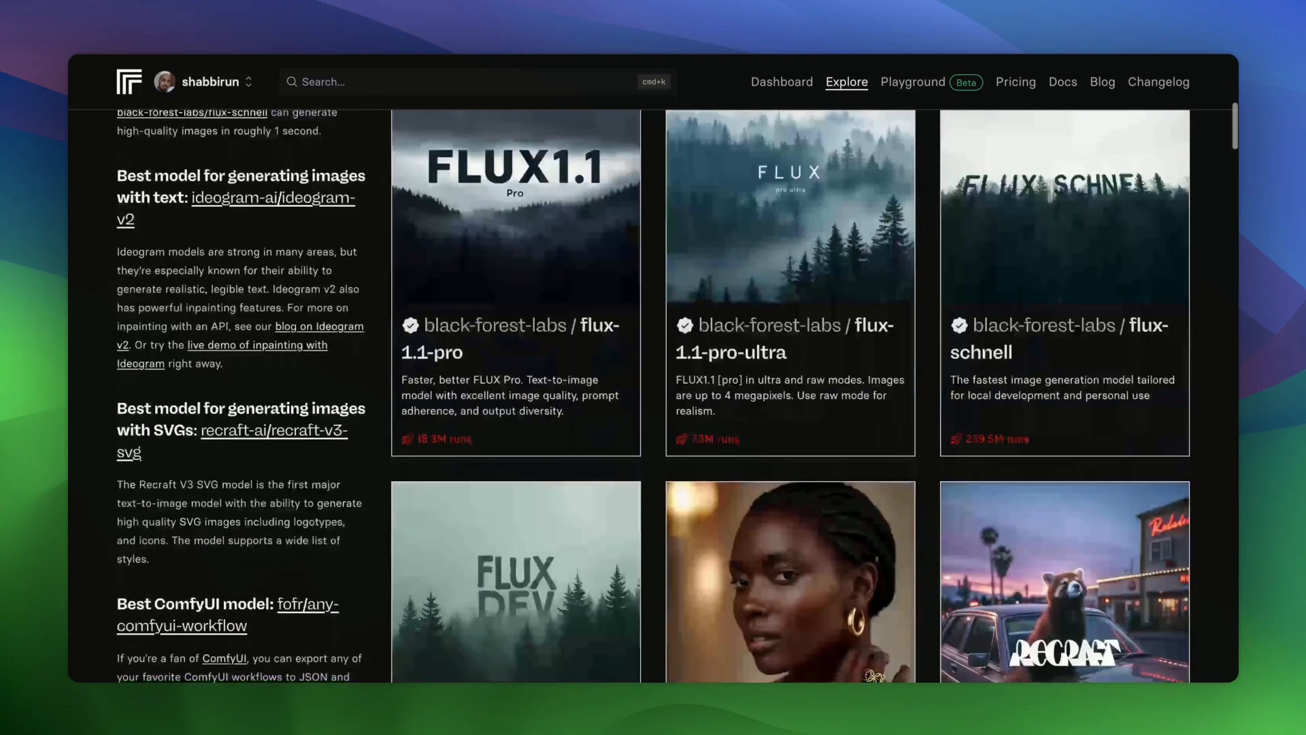
scroll(965, 355, down, 3)
scroll(964, 355, up, 3)
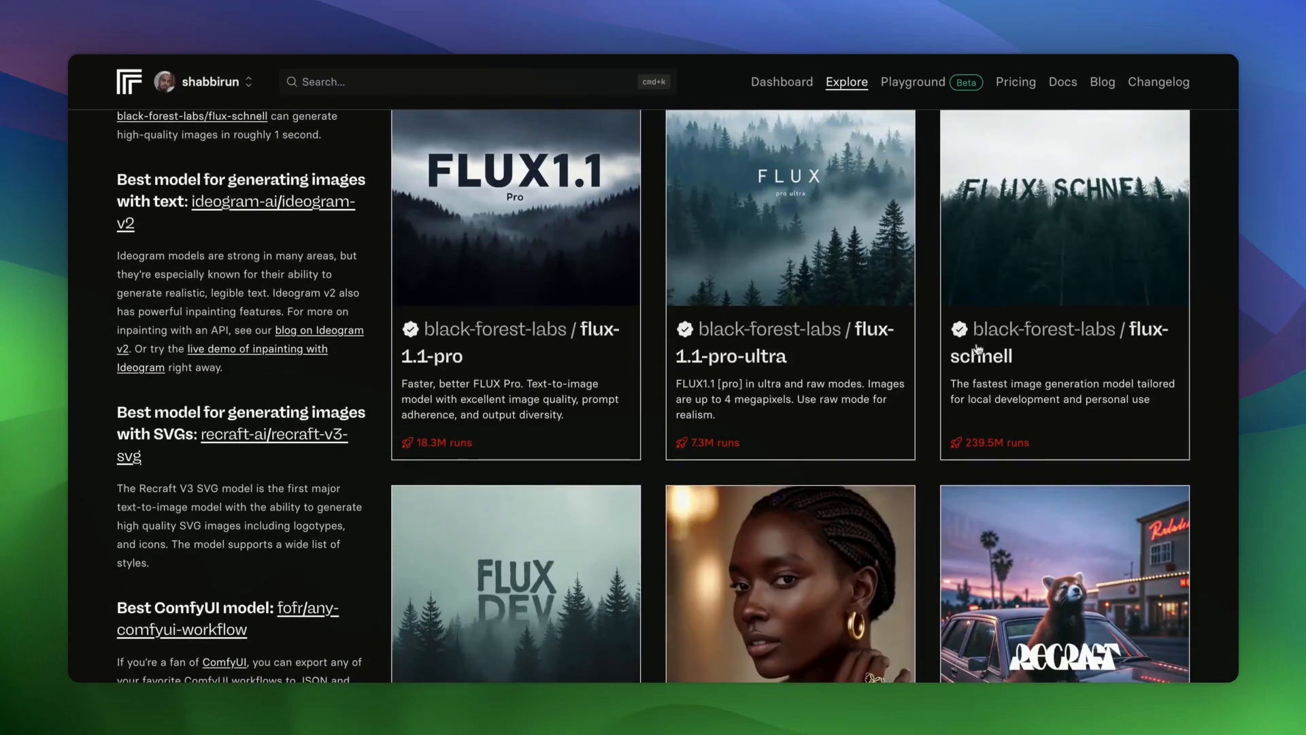
click(986, 374)
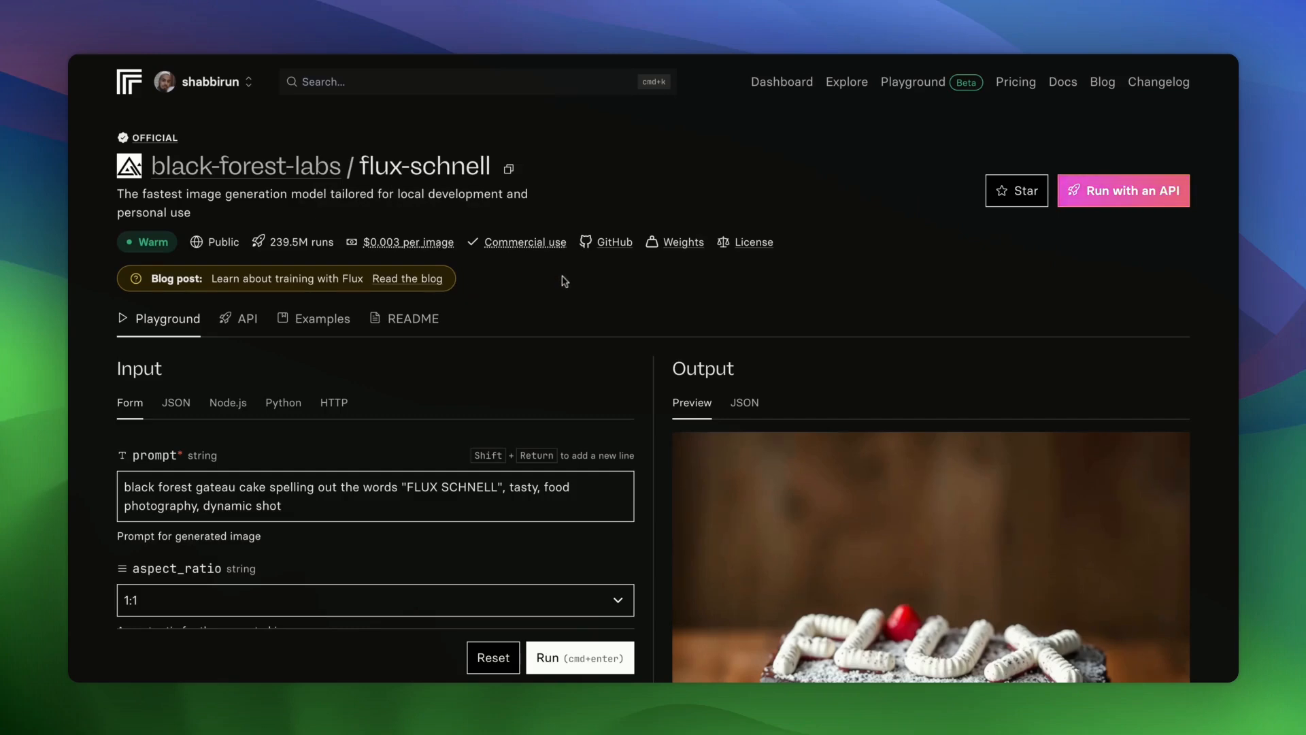
- Show flux-schnell's HTTP example and select its predictions endpoint URL
scroll(565, 281, down, 3)
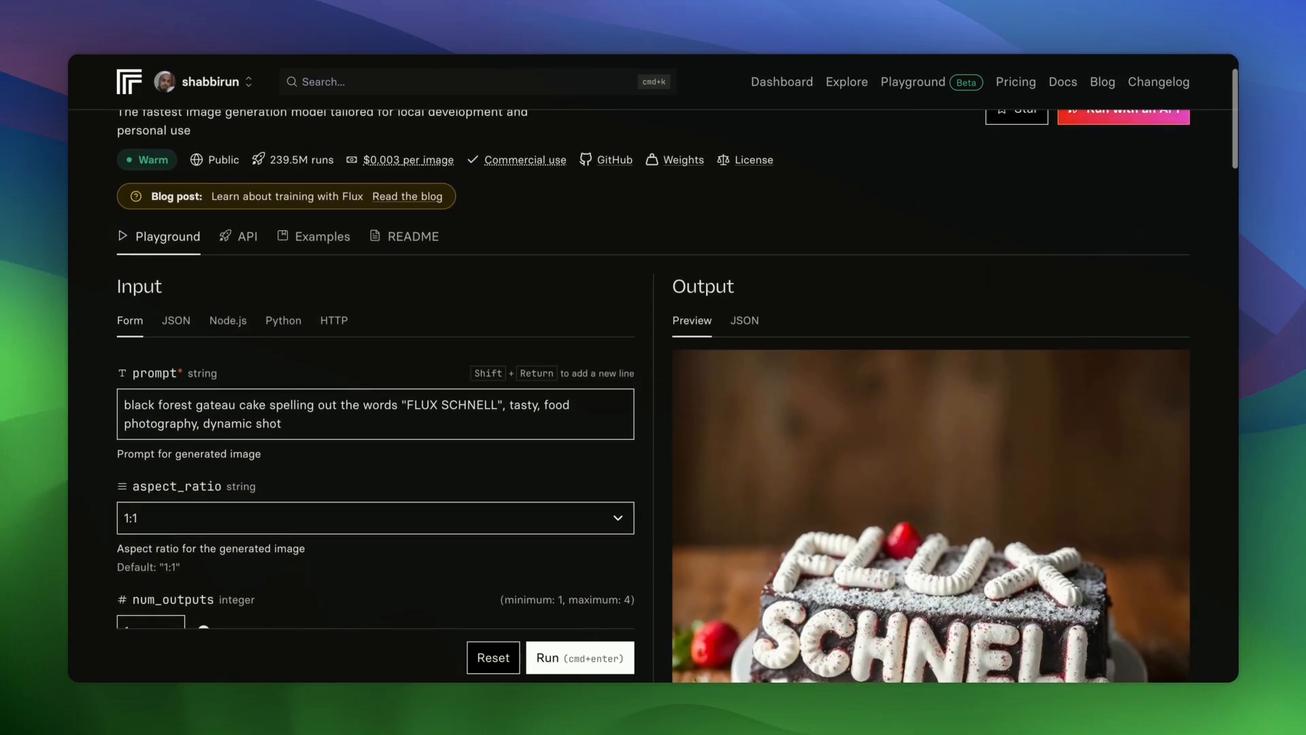
click(324, 330)
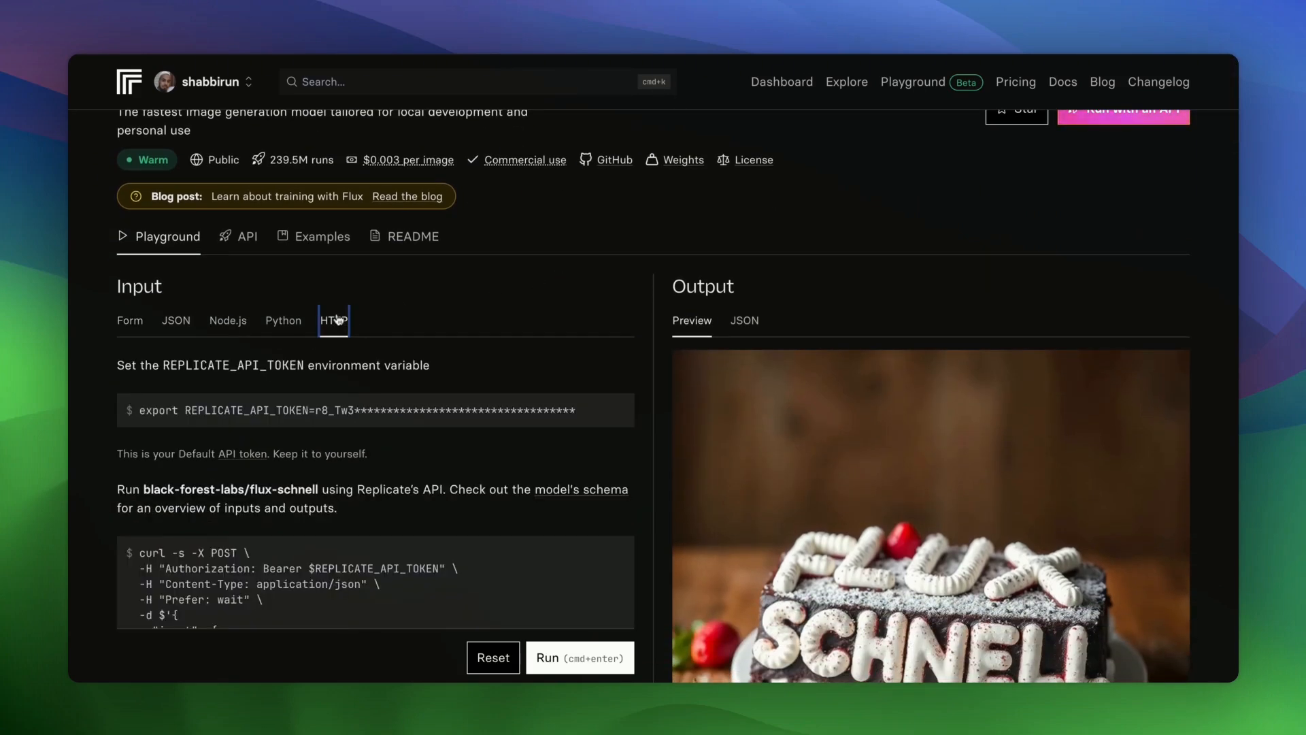
scroll(333, 323, down, 5)
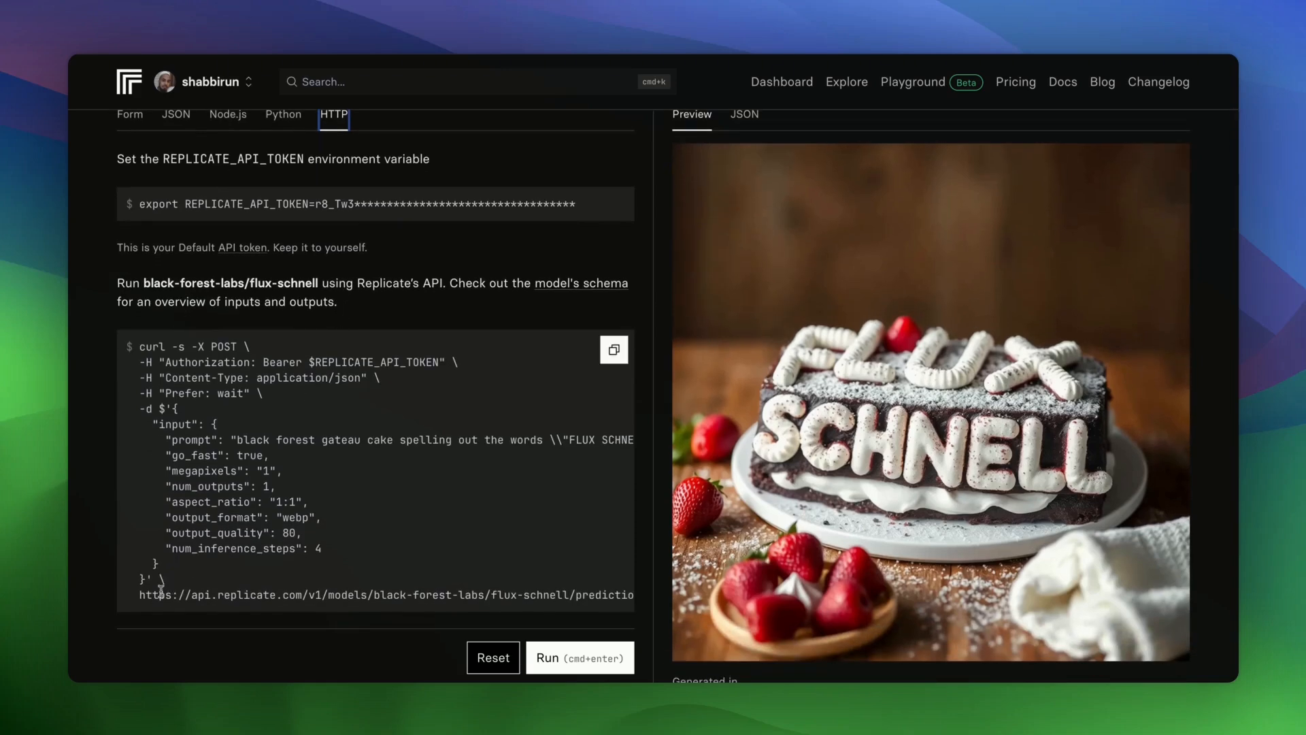
triple_click(139, 597)
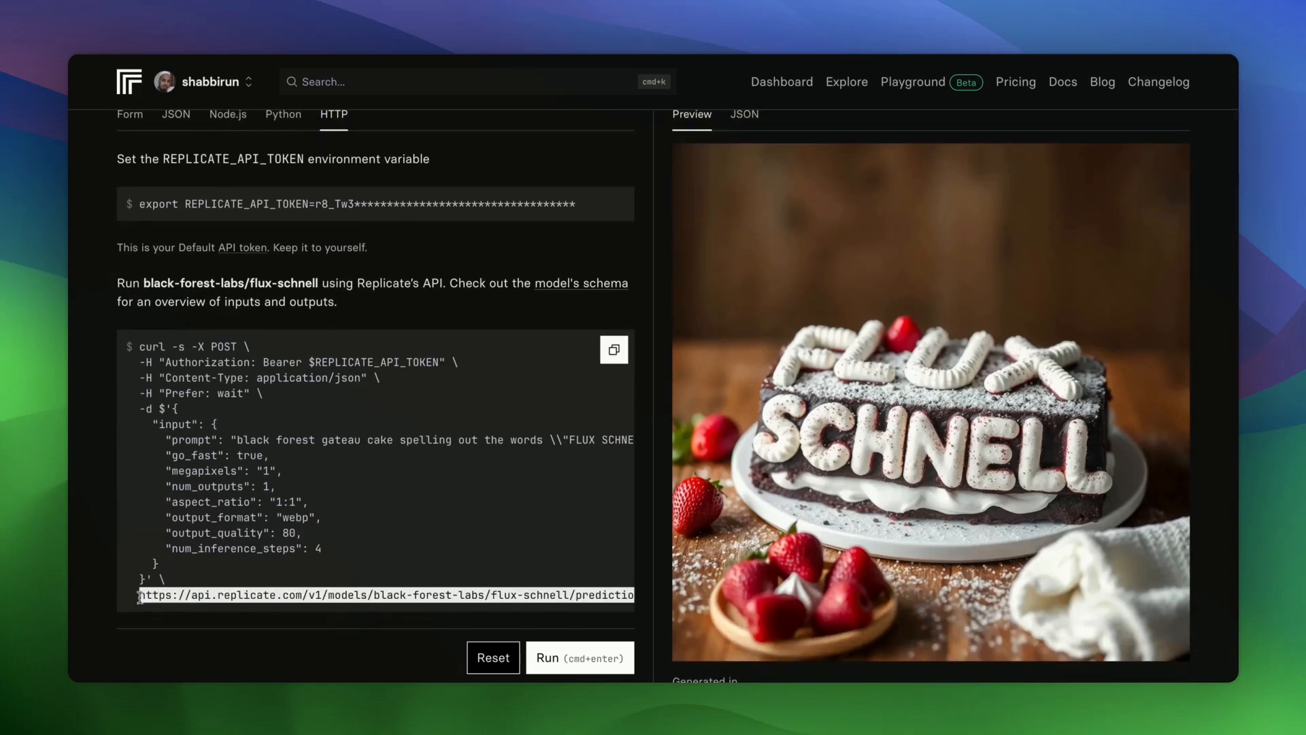
scroll(376, 470, right, 10)
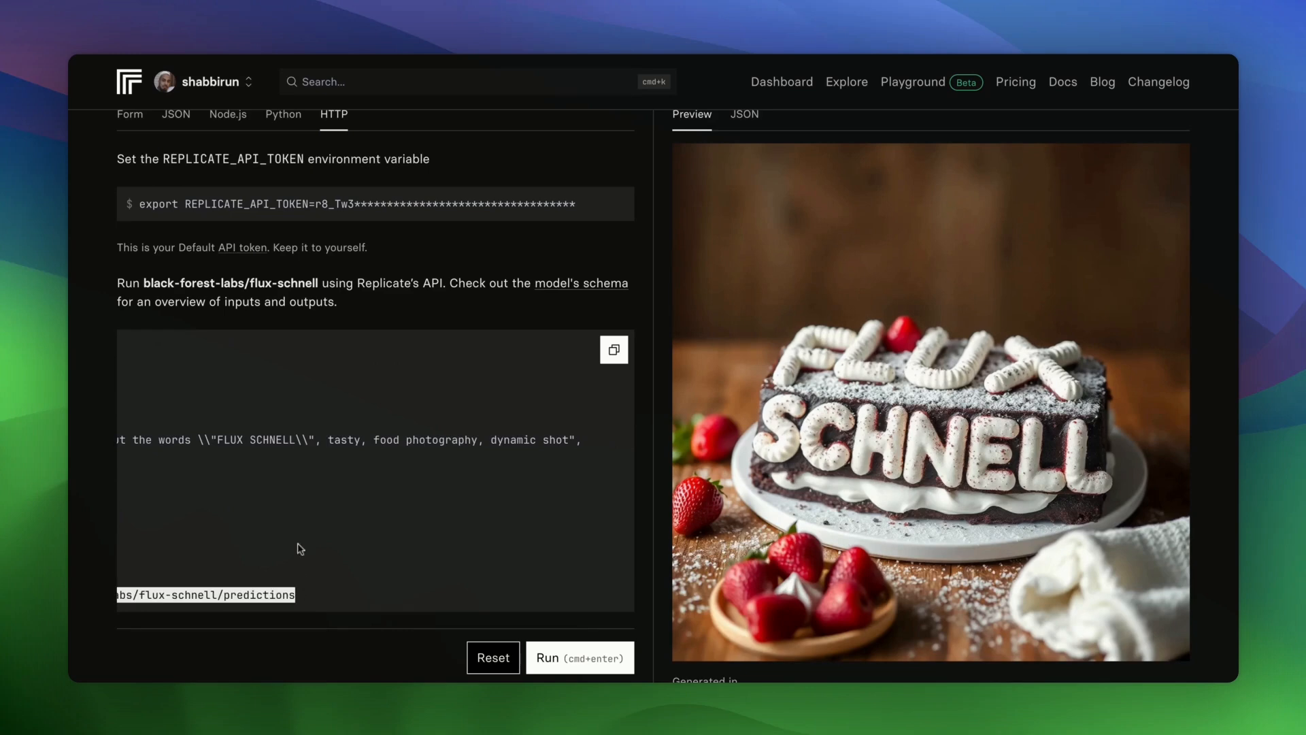
scroll(300, 548, left, 10)
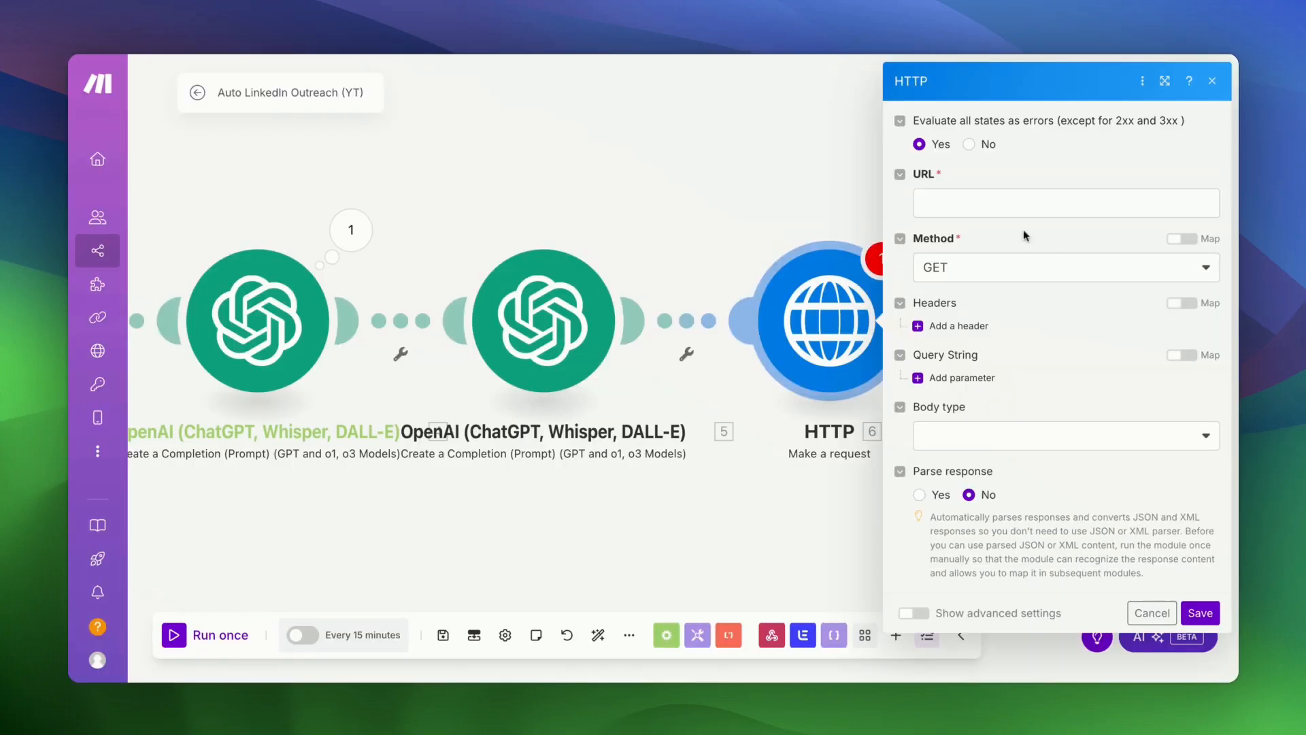
- Paste the flux-schnell predictions URL, set method to POST, and add an empty header
click(976, 202)
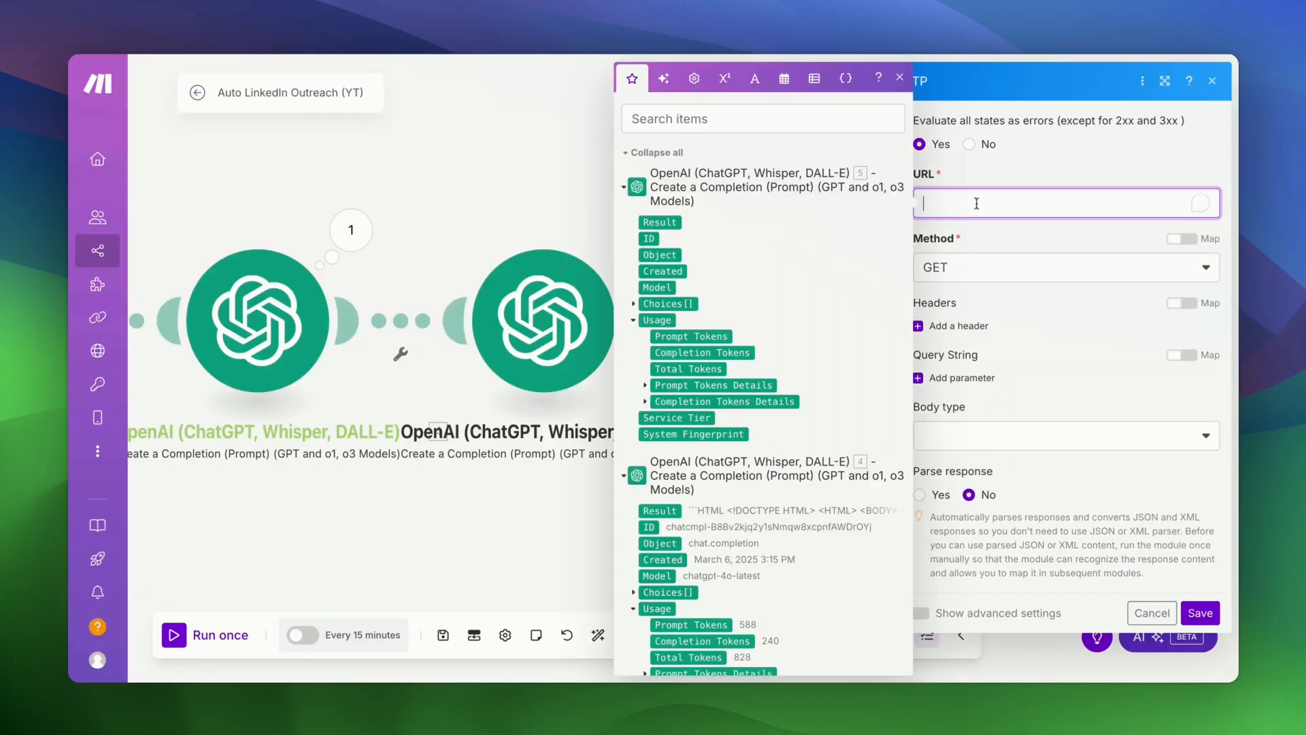
text(https://api.replicate.com/v1/models/black-forest-labs/flux-schnell/predictions)
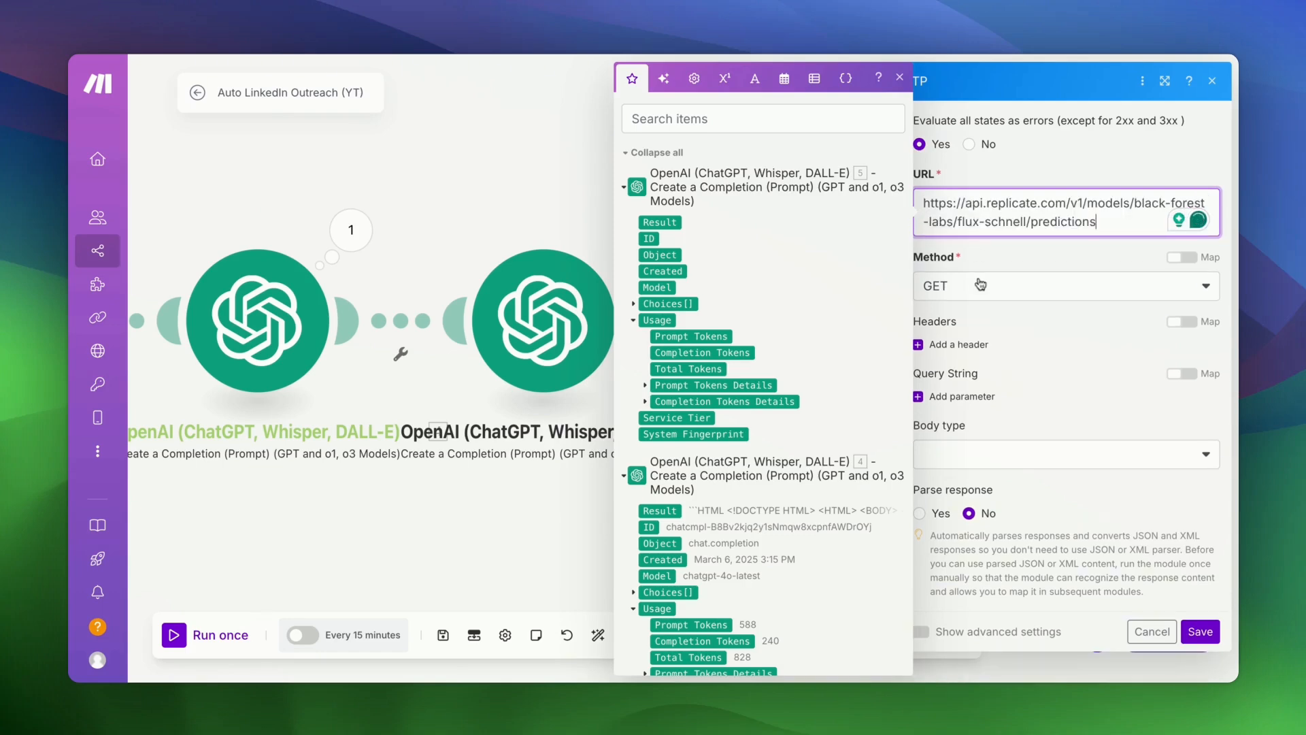
click(979, 285)
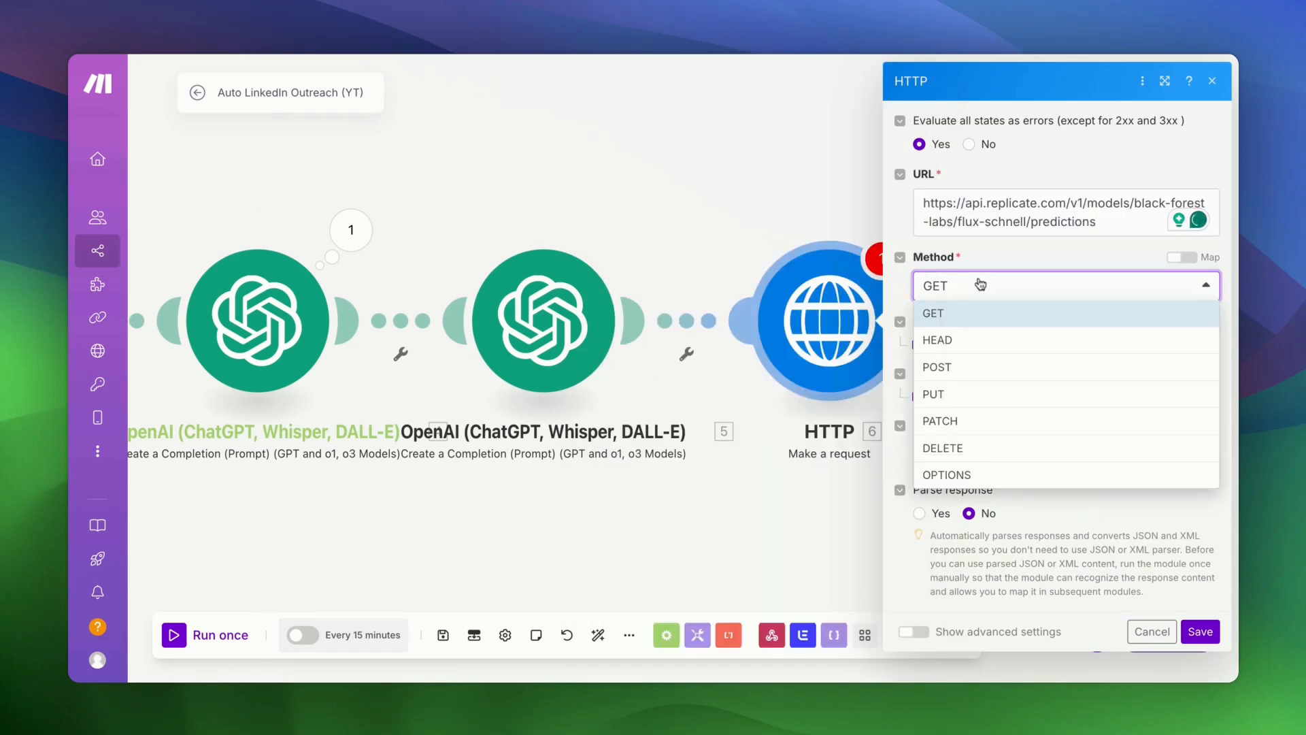
click(945, 368)
click(946, 343)
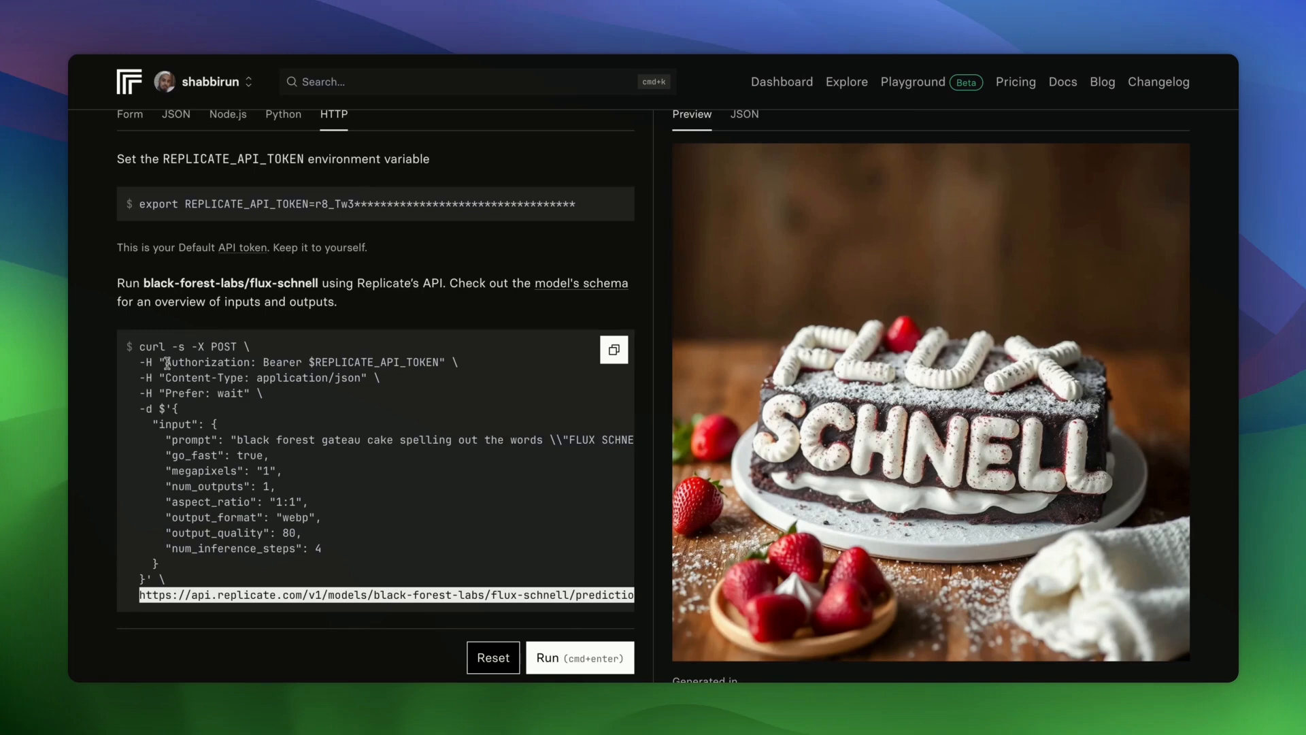
drag(166, 362, 256, 362)
key(super+c)
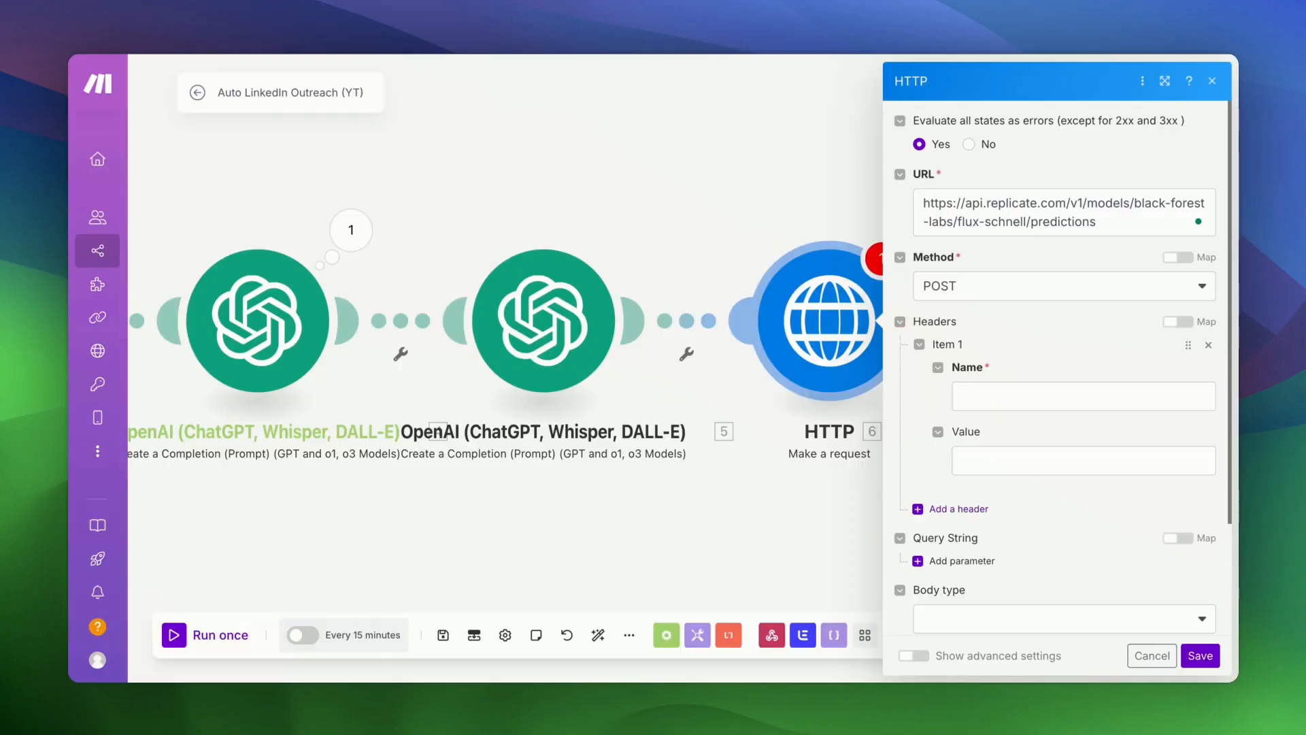
- Fill the first header as Authorization with value 'Bearer' plus the Replicate API token
click(1000, 401)
key(super+v)
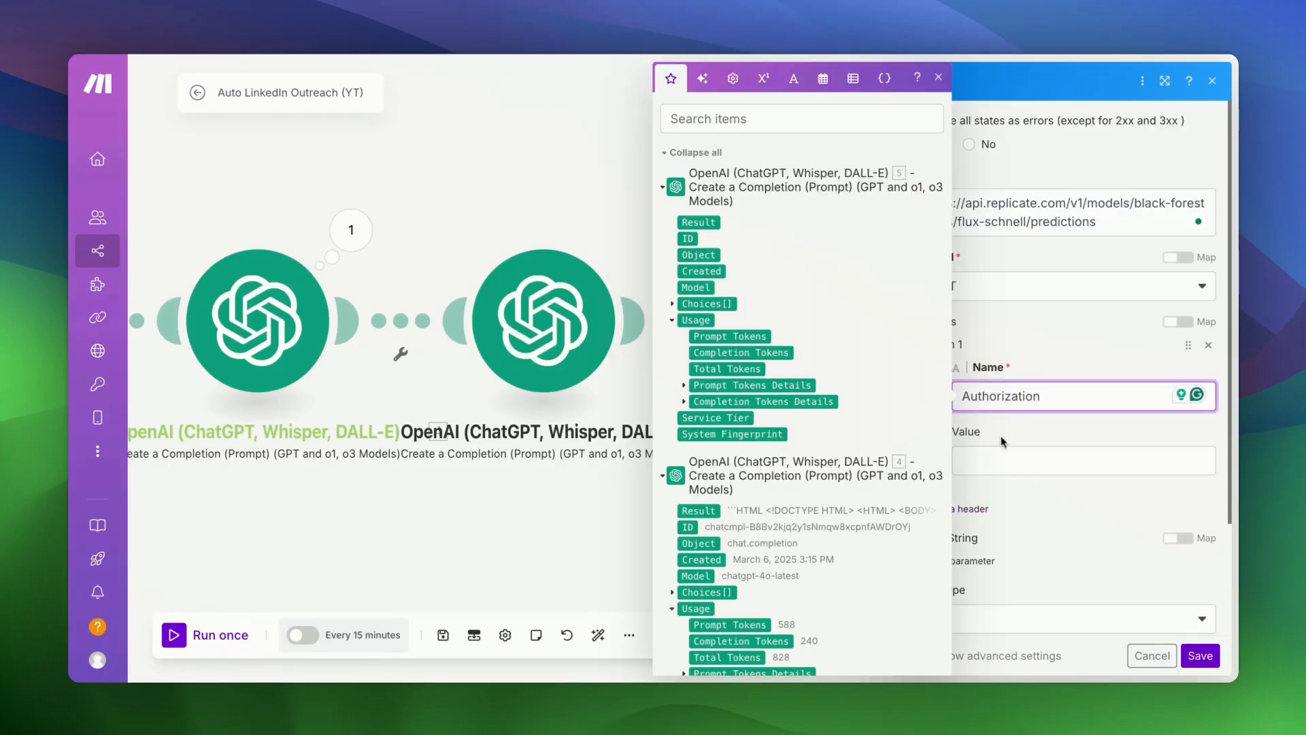
click(1005, 457)
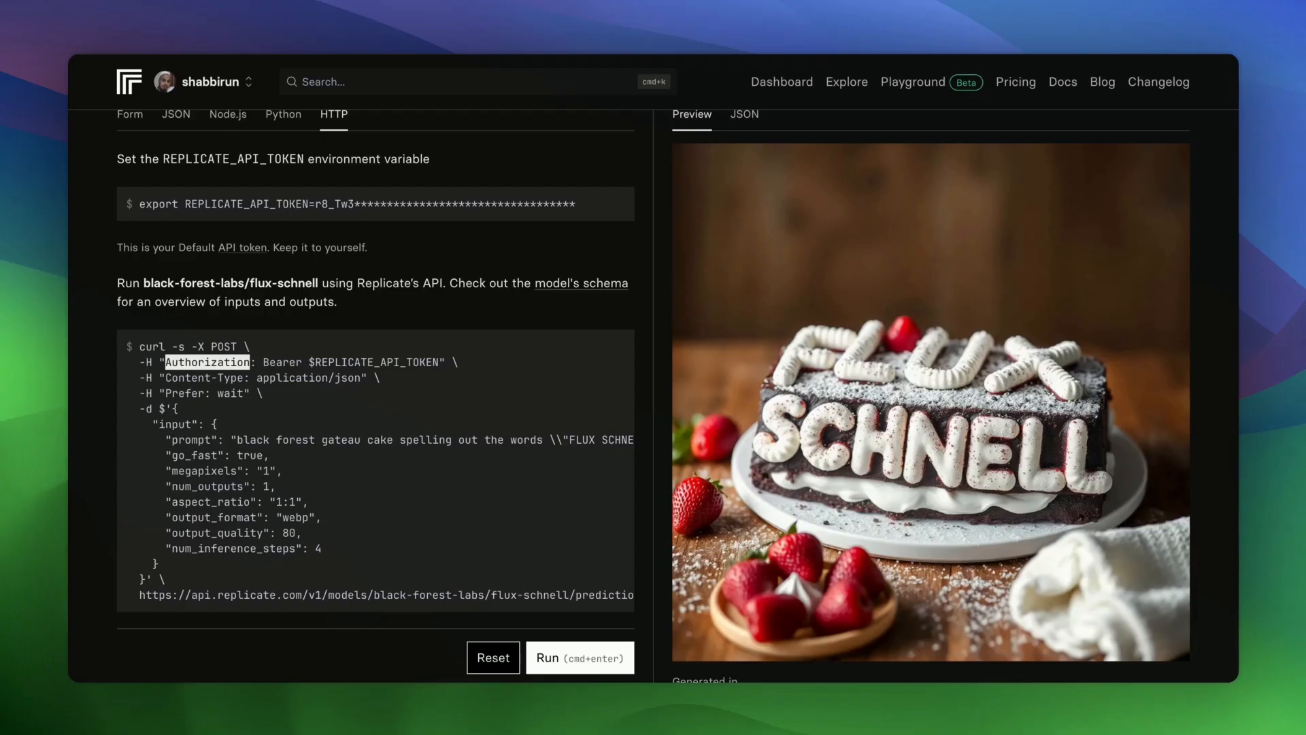
double_click(293, 366)
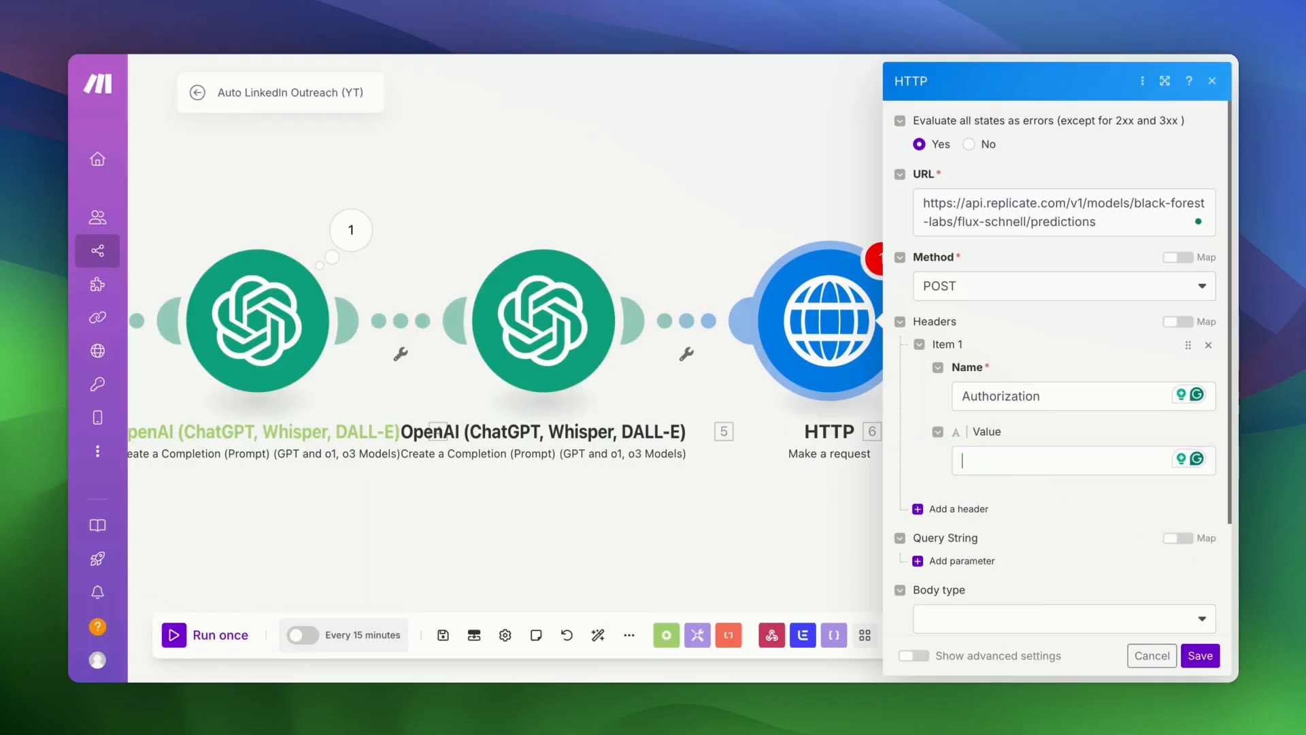
text(Bearer)
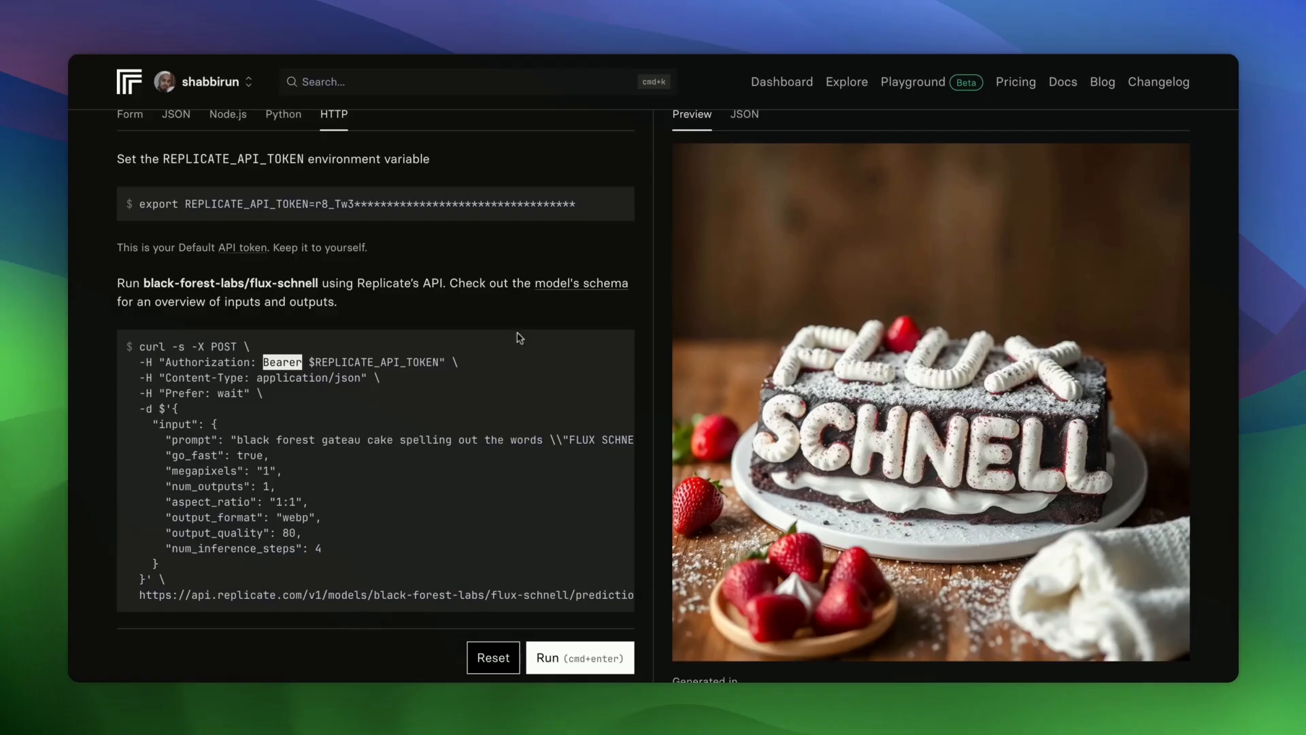
click(210, 82)
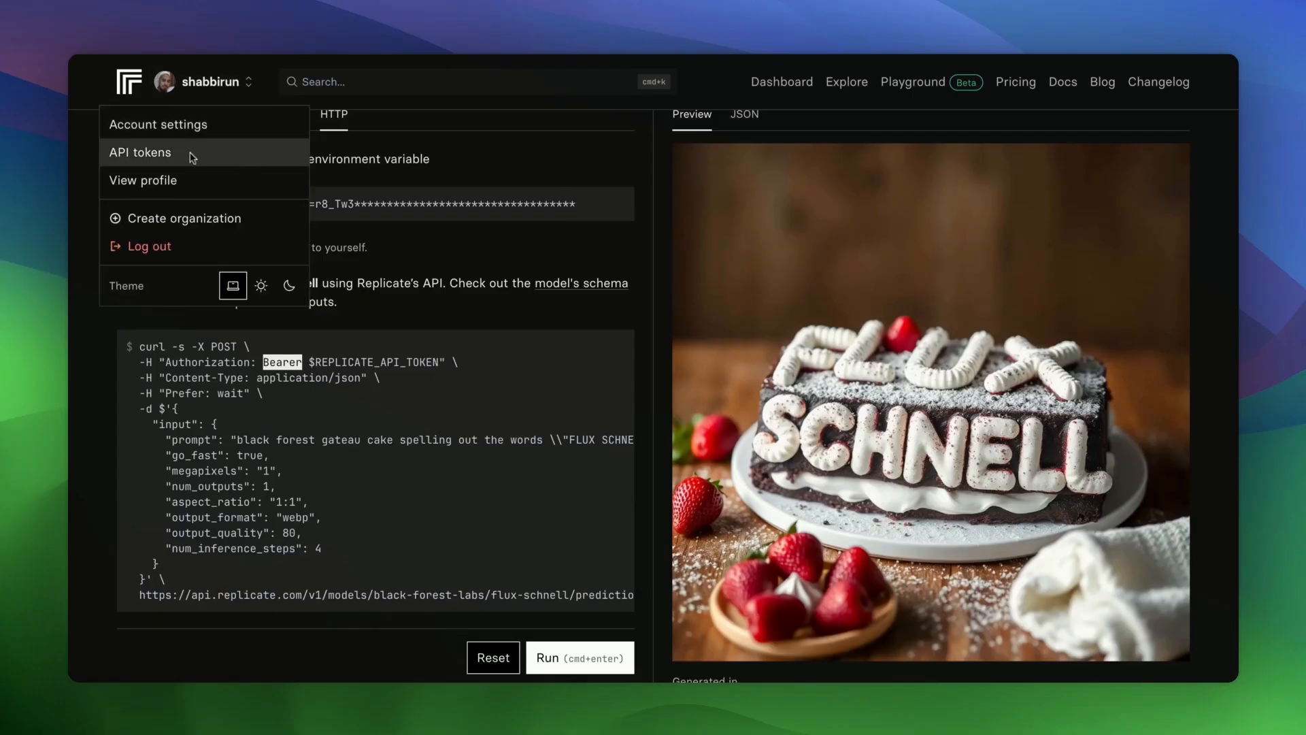
click(418, 163)
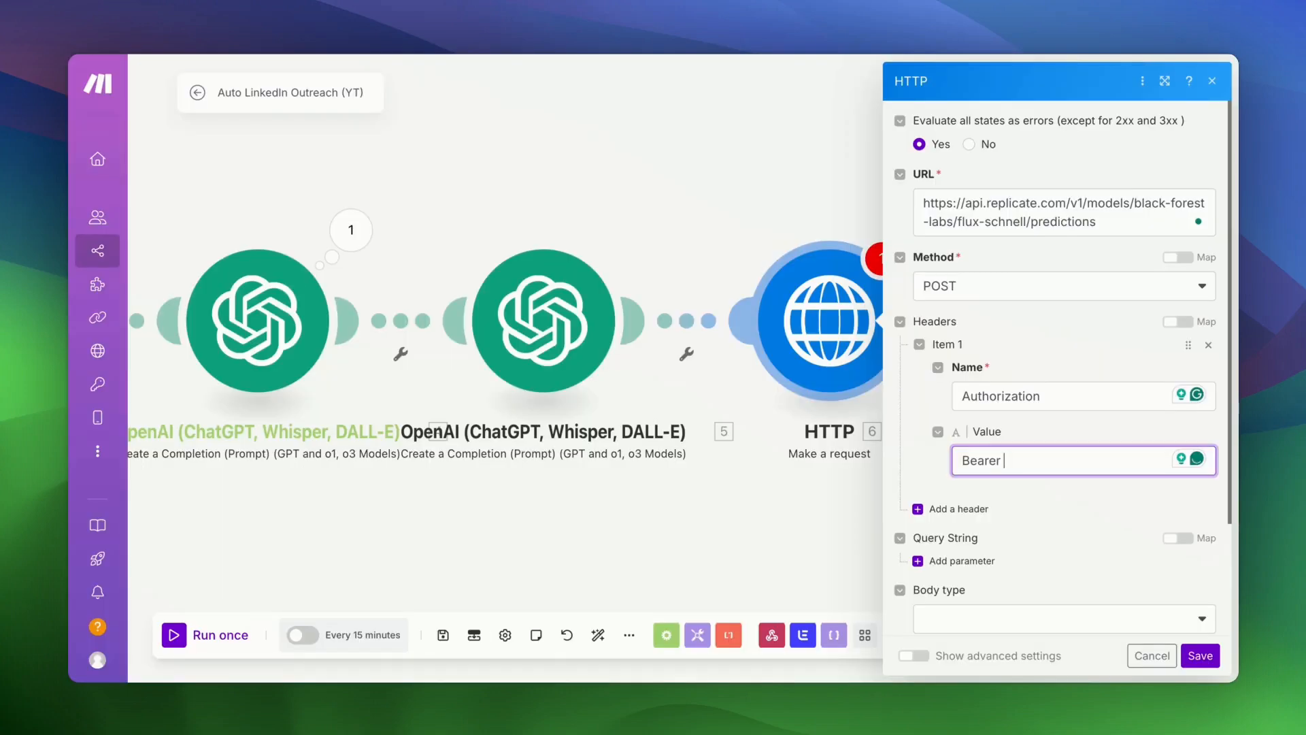
key(super+v)
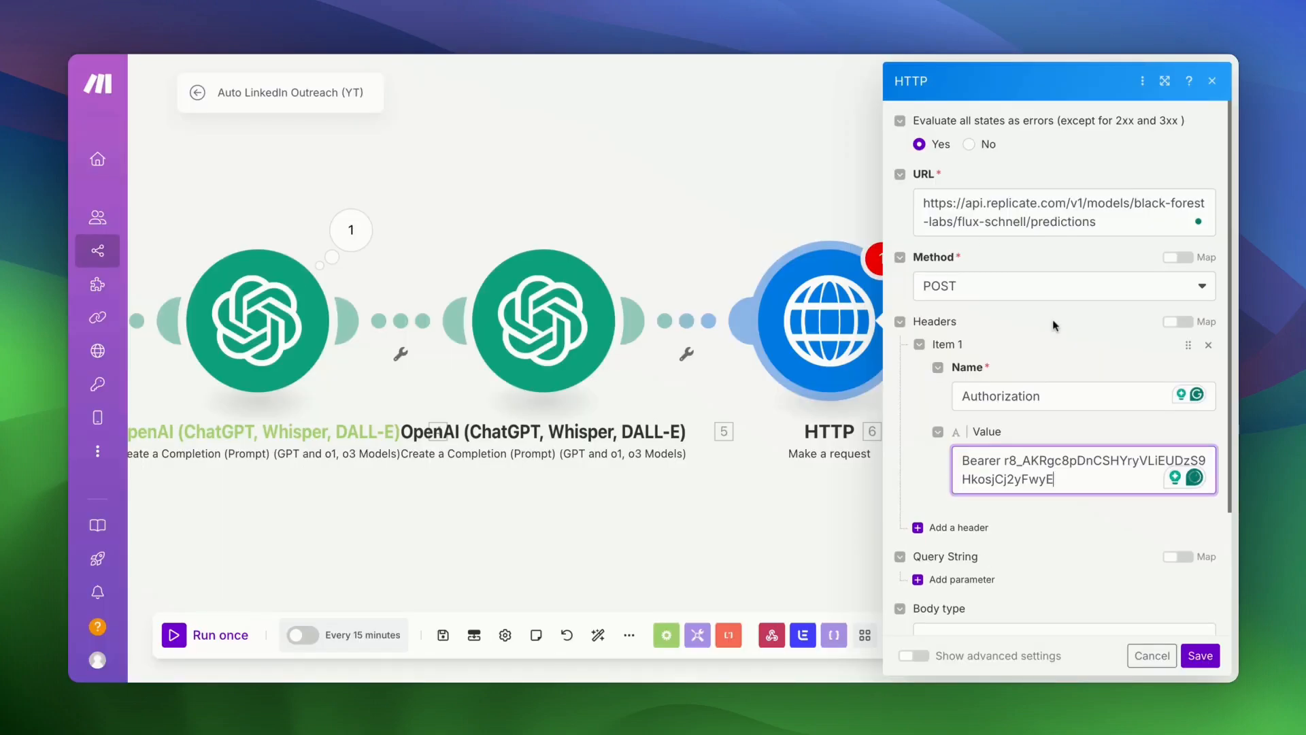
- Add a second header: Content-Type set to application/json
click(959, 528)
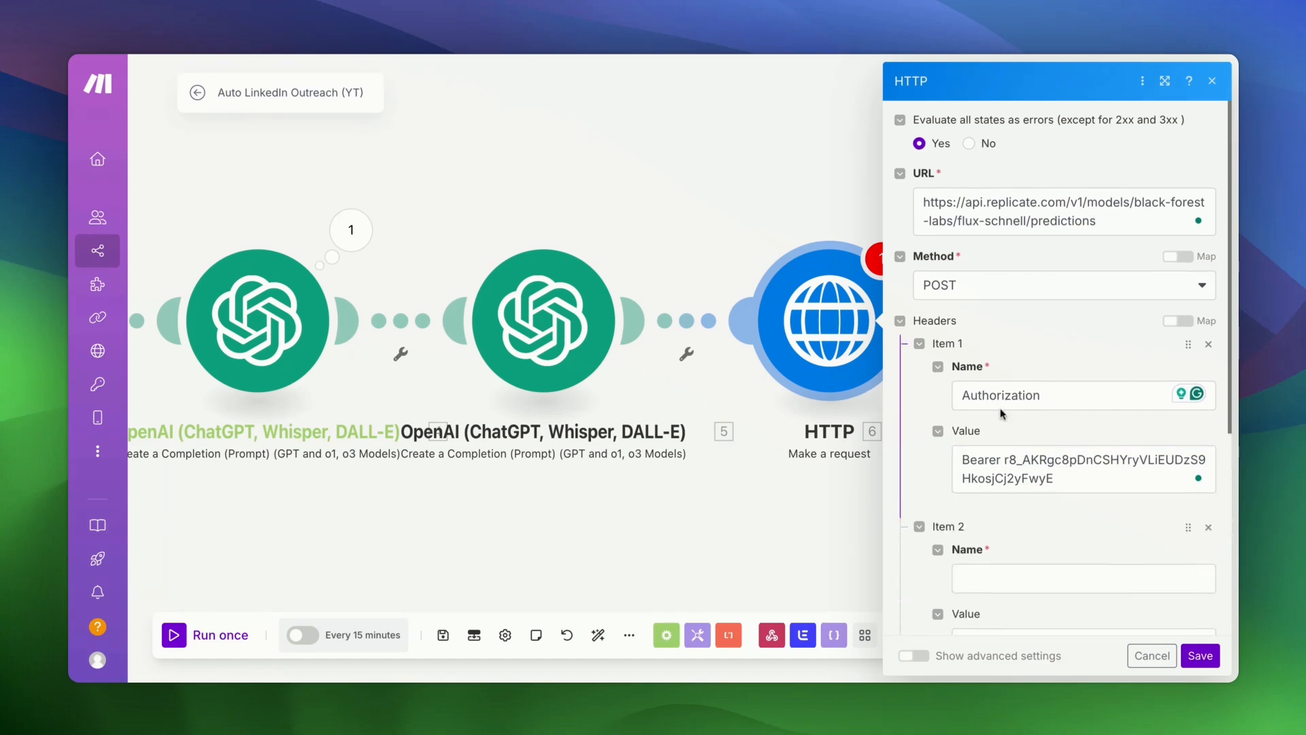
scroll(1002, 413, down, 4)
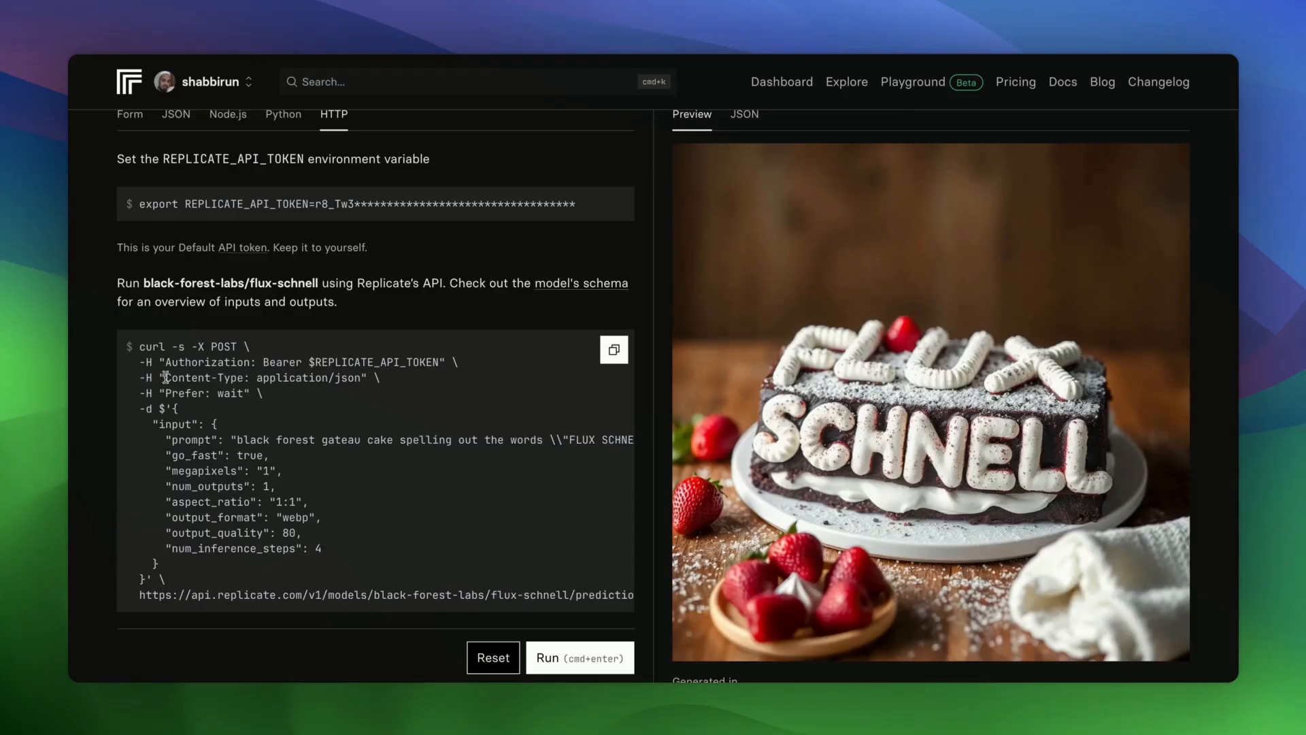
drag(164, 377, 230, 378)
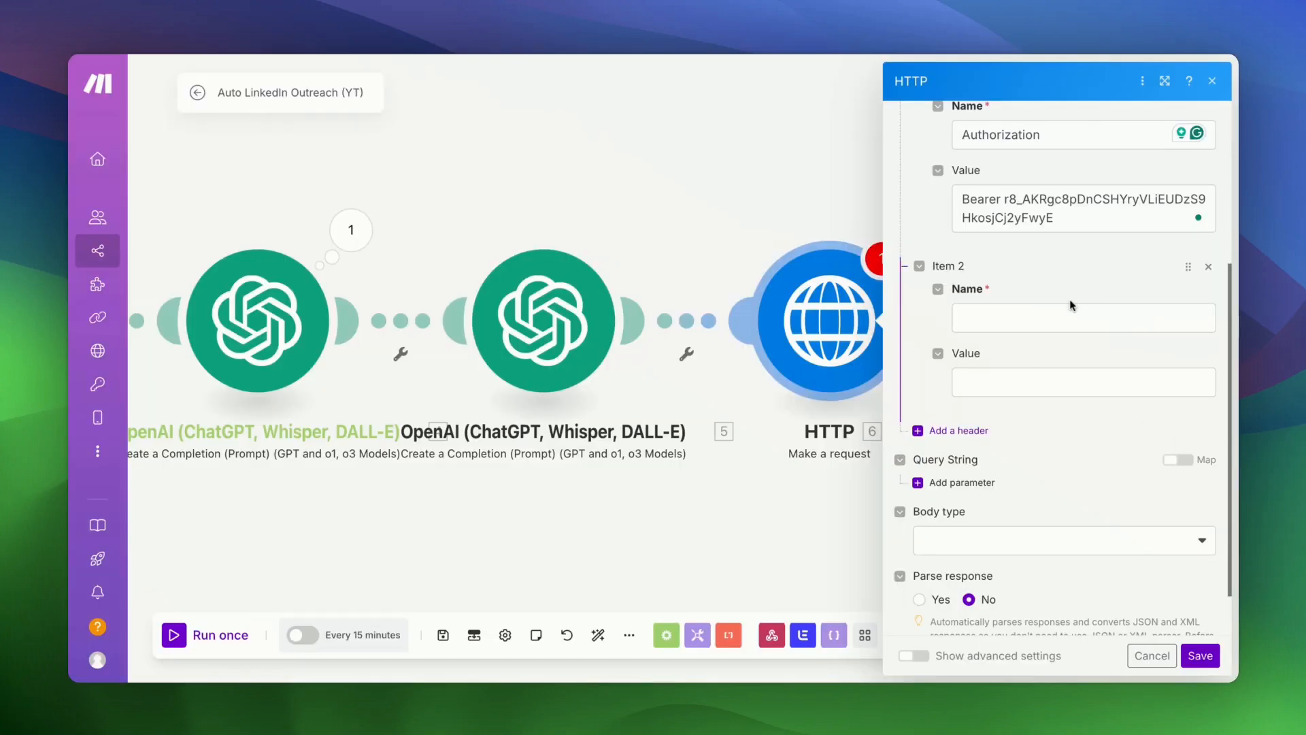
click(1070, 307)
text(Content-Type)
click(1040, 373)
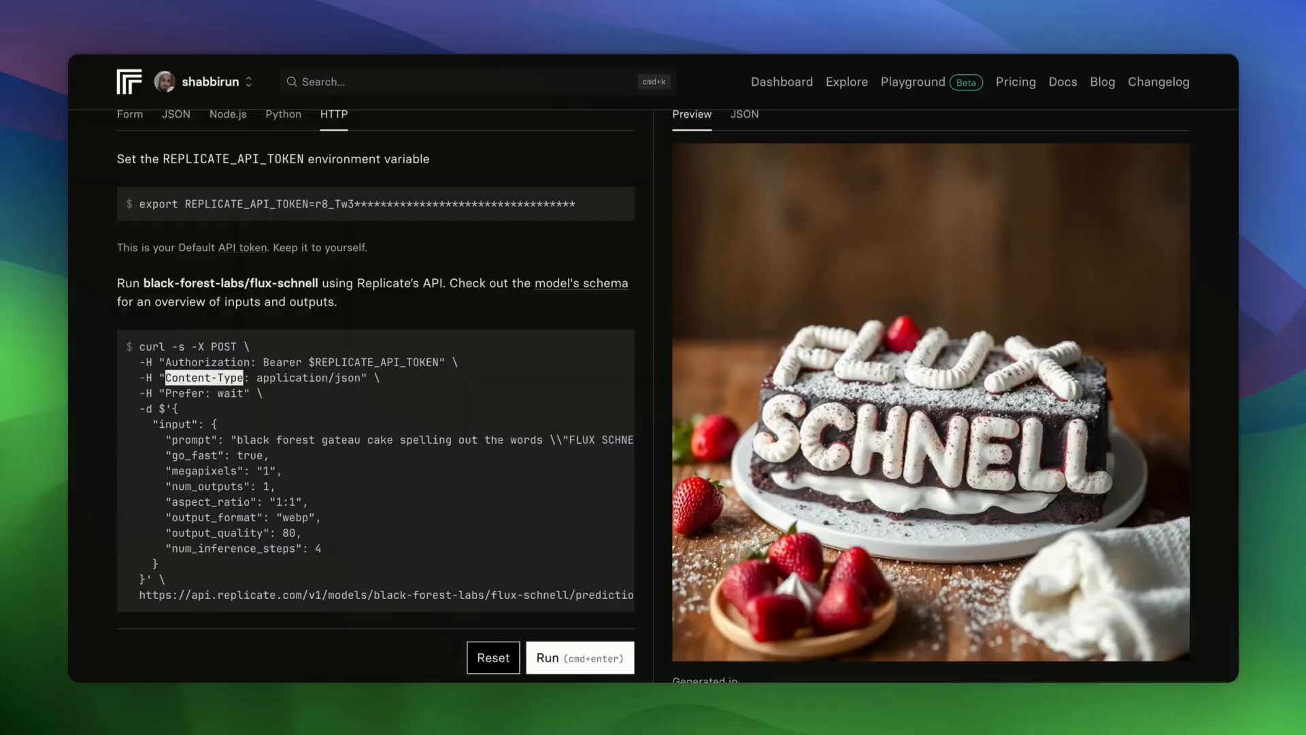
drag(257, 377, 354, 378)
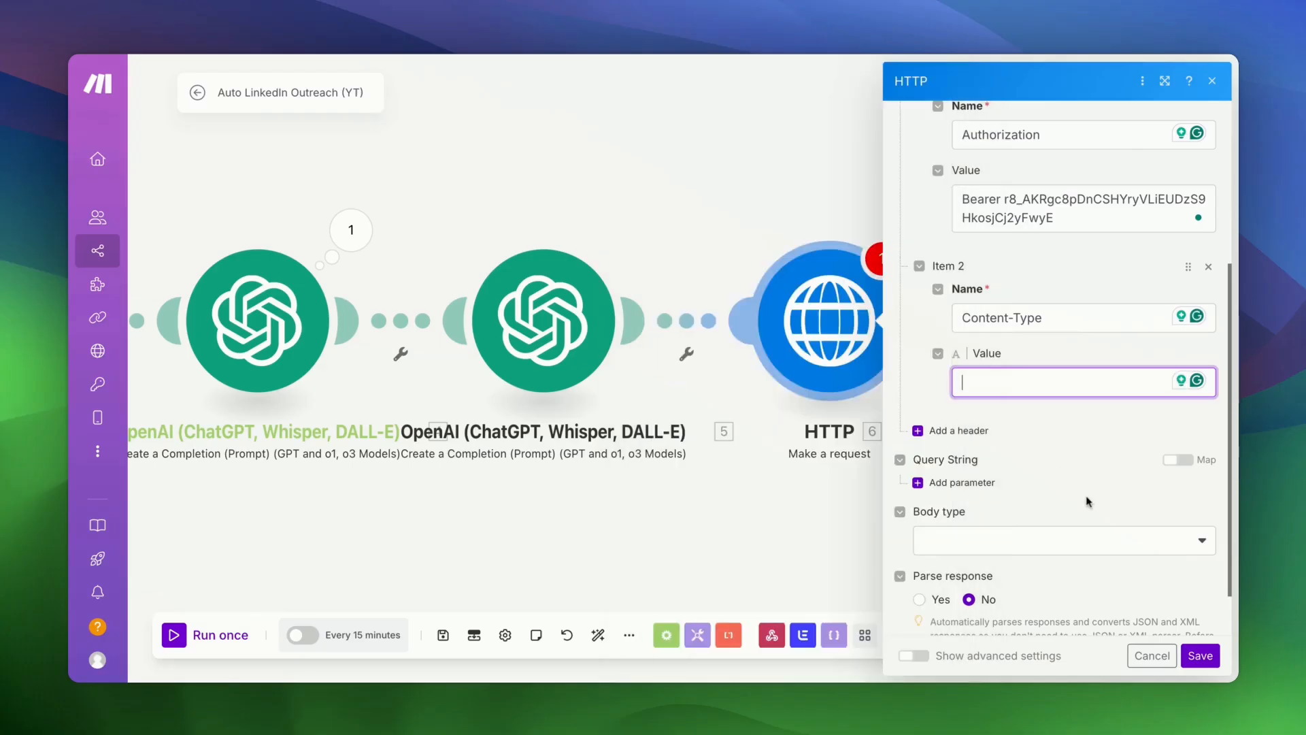
text(application/json)
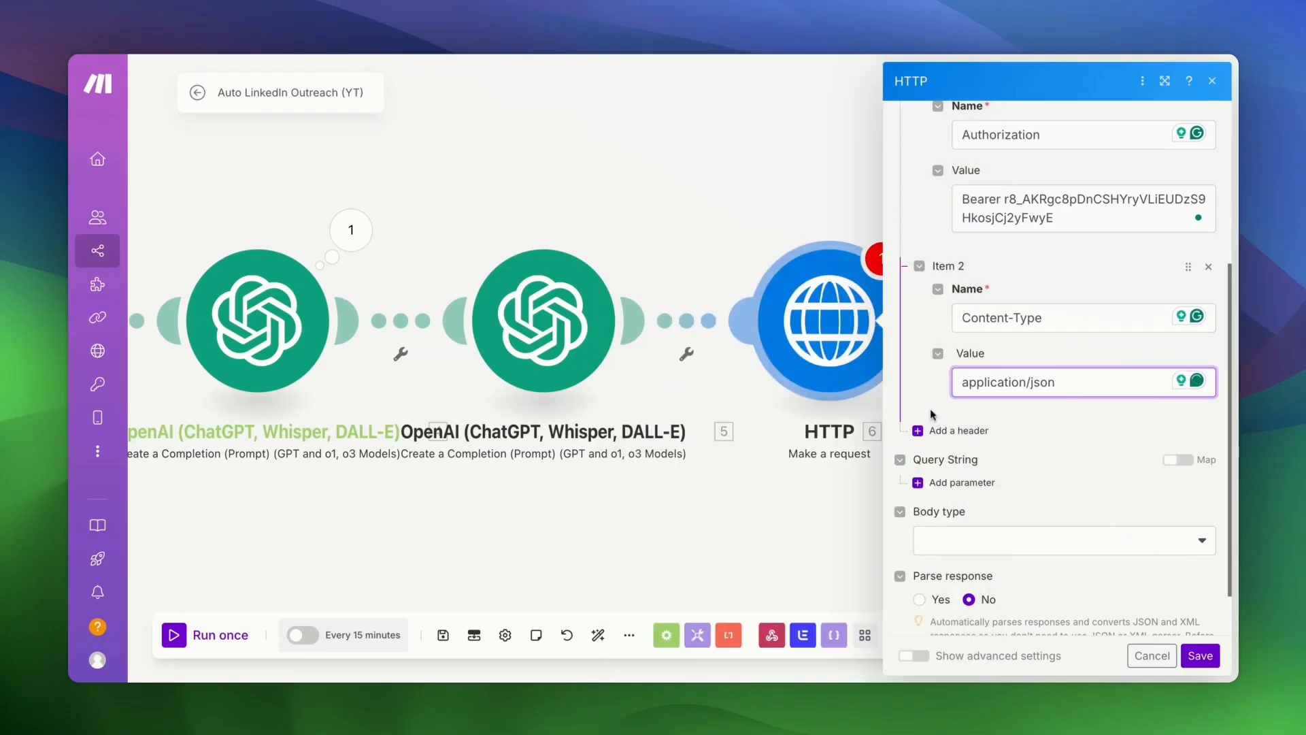
scroll(1081, 476, down, 2)
click(1001, 487)
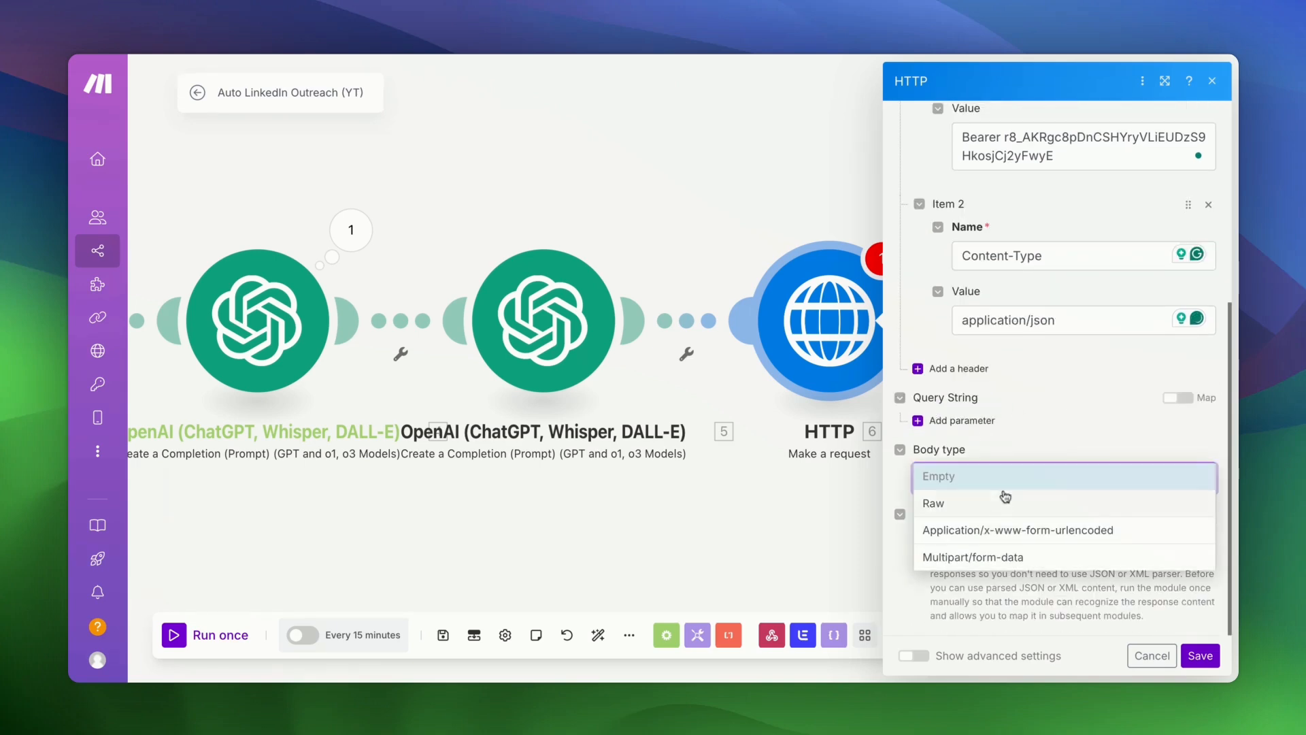
- Set the body to Raw JSON and paste Replicate's flux-schnell example input as request content
click(998, 507)
scroll(997, 509, down, 3)
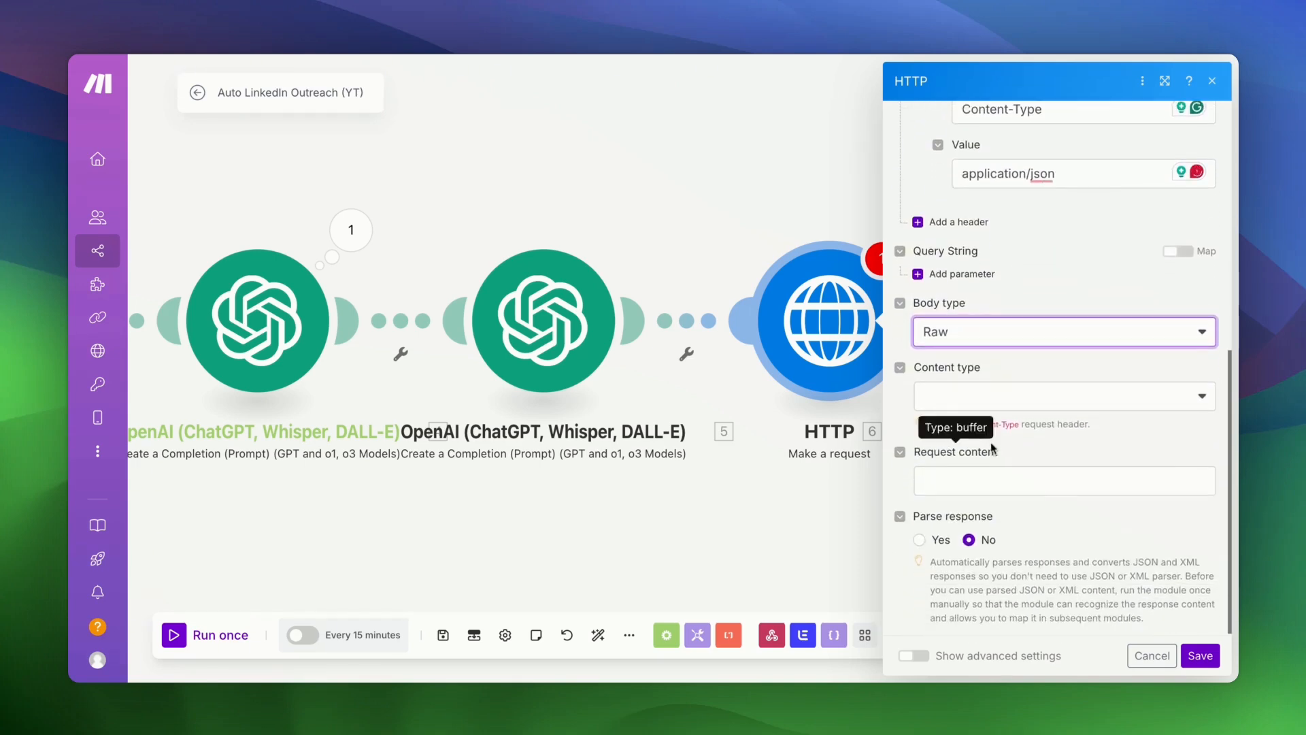
click(992, 401)
click(972, 475)
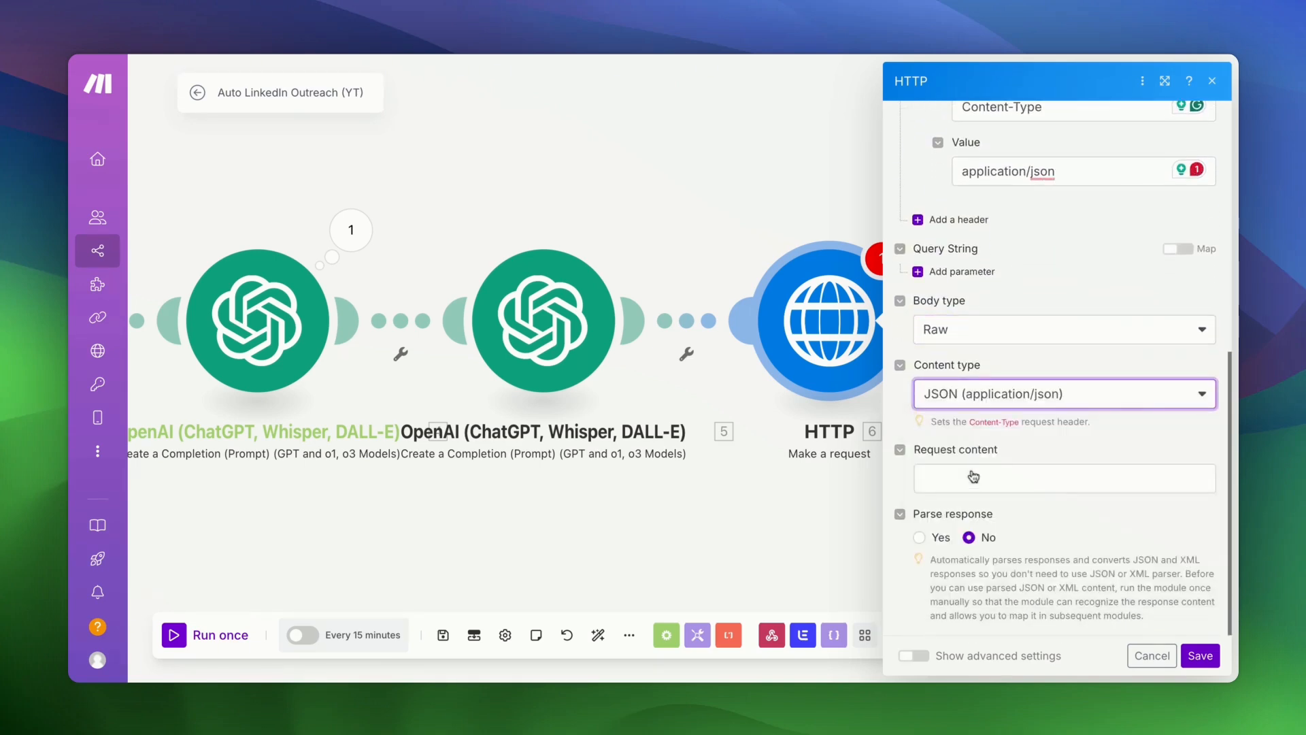
click(974, 477)
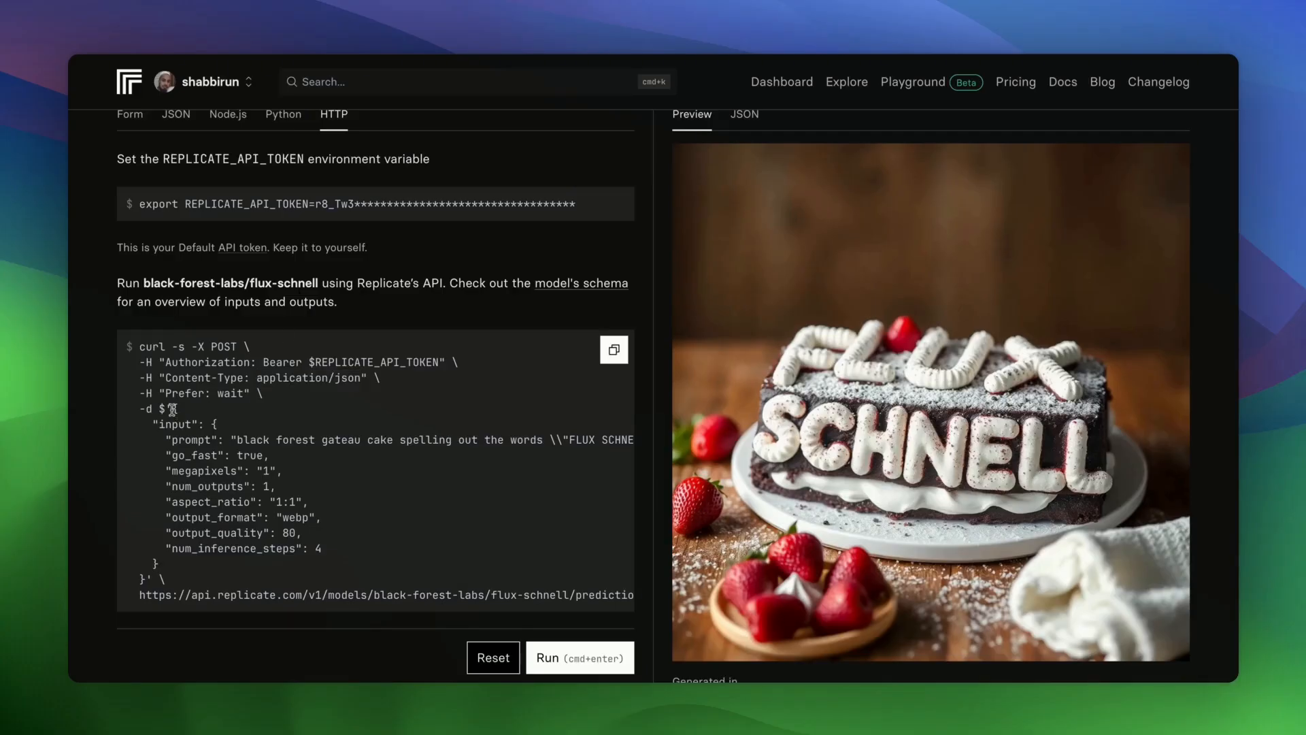
drag(172, 408, 151, 579)
key(super+c)
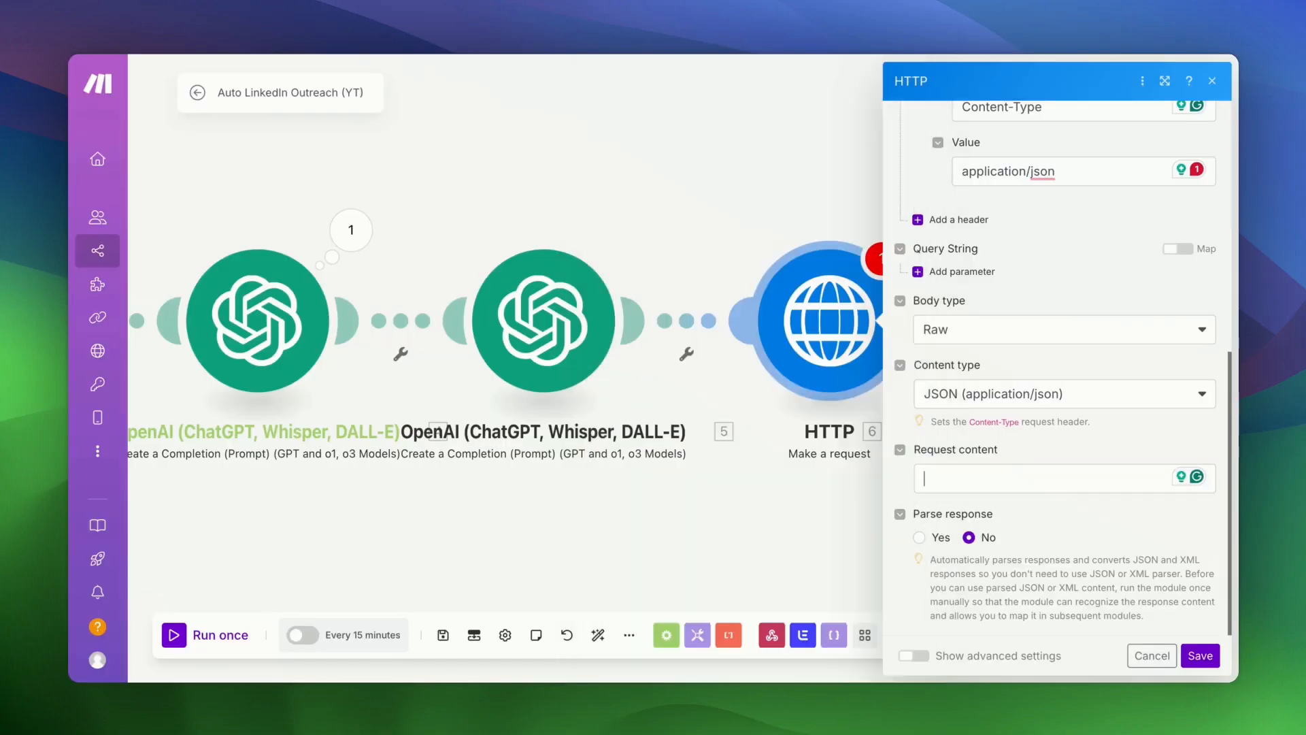
click(1072, 468)
key(super+v)
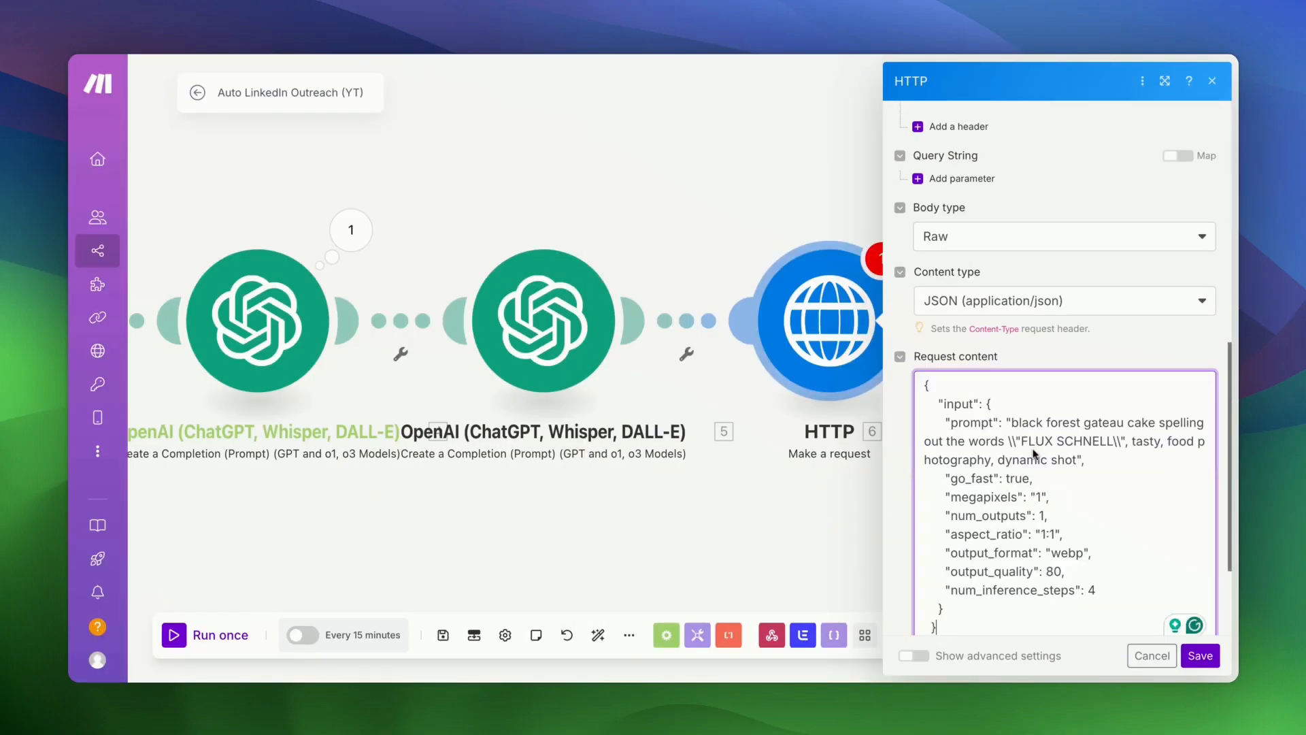
mouse_move(1011, 420)
mouse_down()
mouse_move(1075, 473)
mouse_move(1076, 461)
mouse_up()
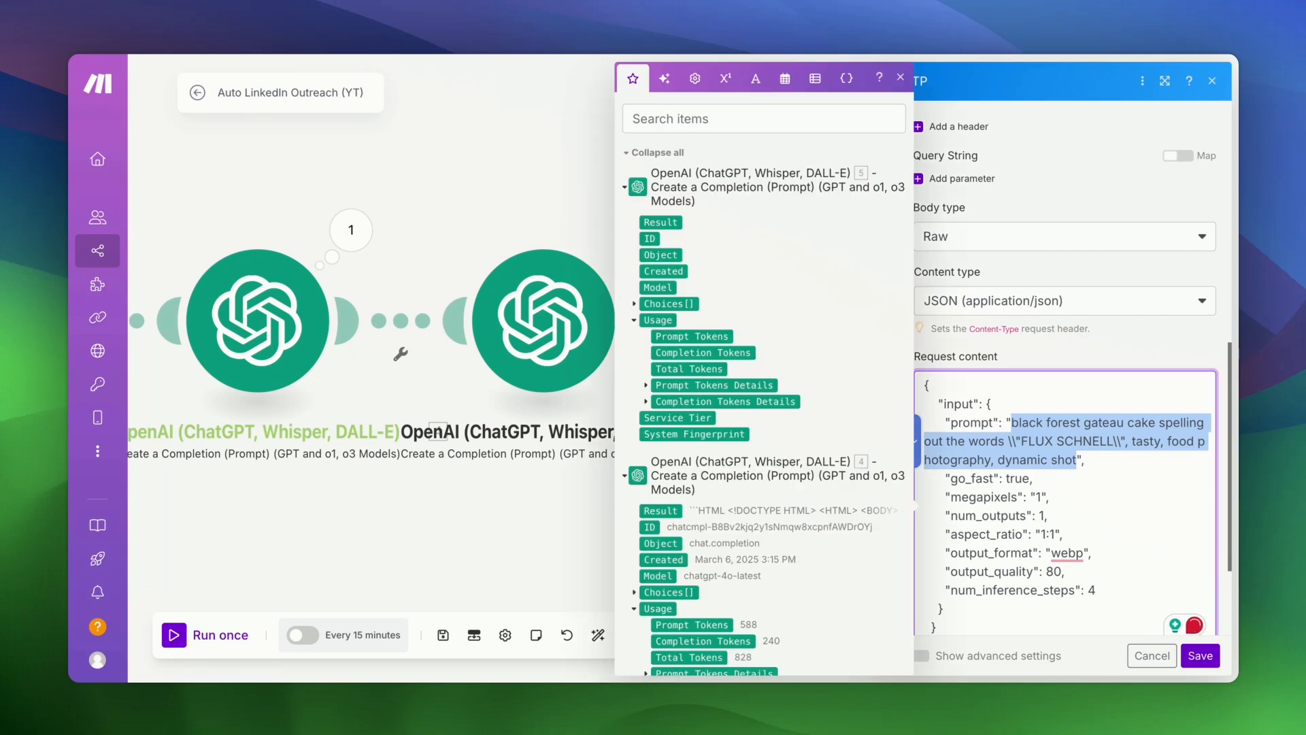
- Replace the prompt with the stick-figure cat saying "Hi" plus the mapped linkedin firstName
key(BackSpace)
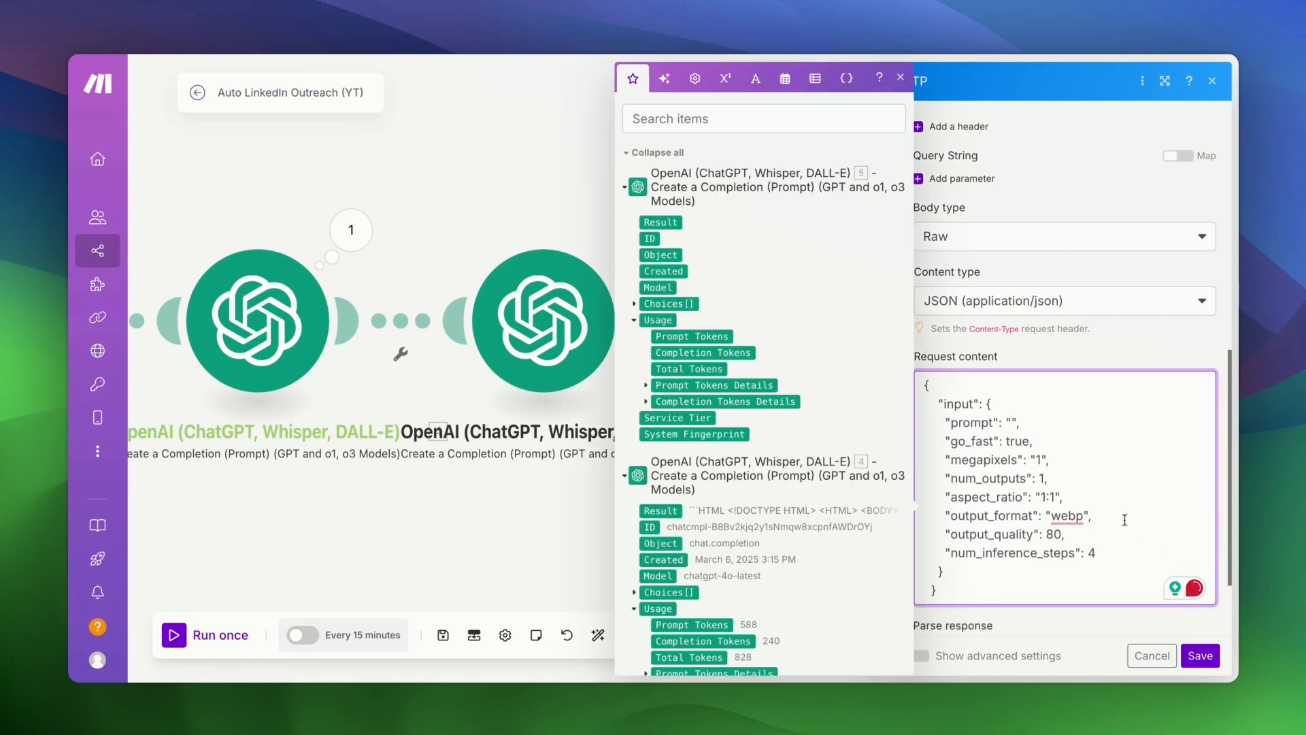
key(super+v)
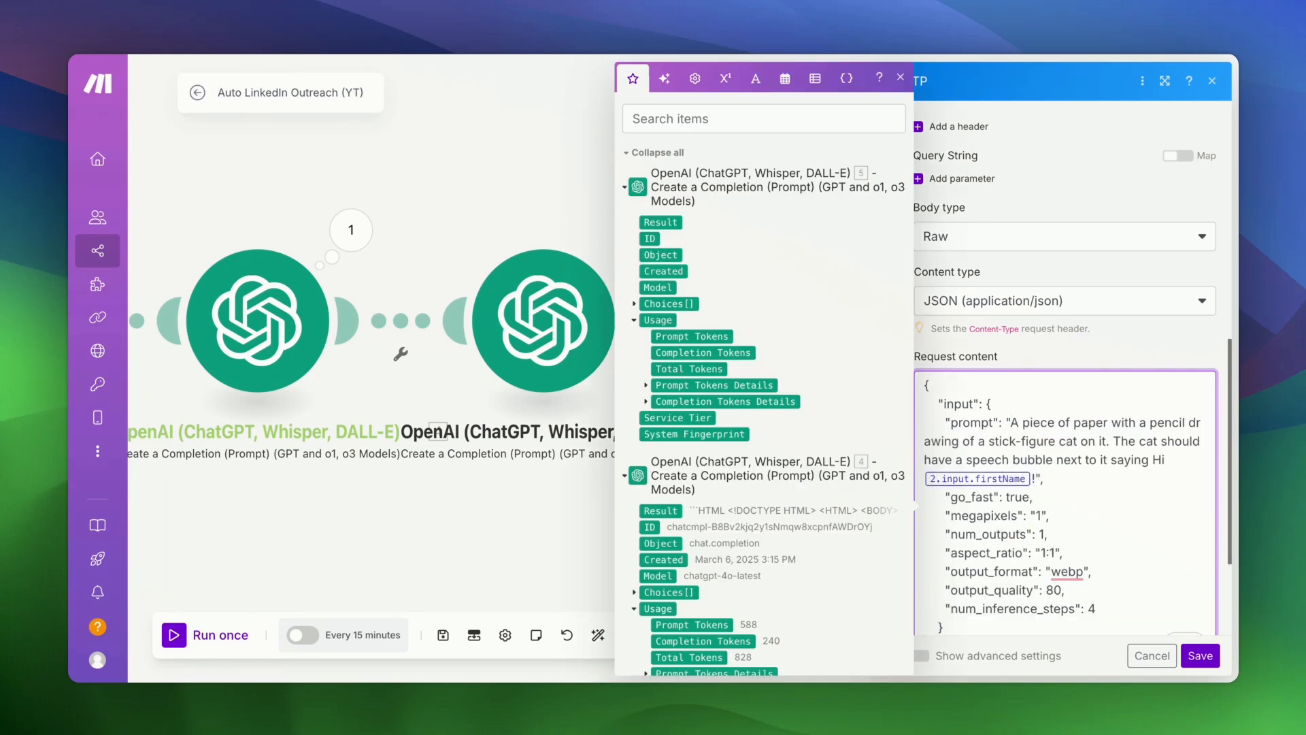
key(BackSpace)
key(BackSpace)
key(BackSpace)
key(BackSpace)
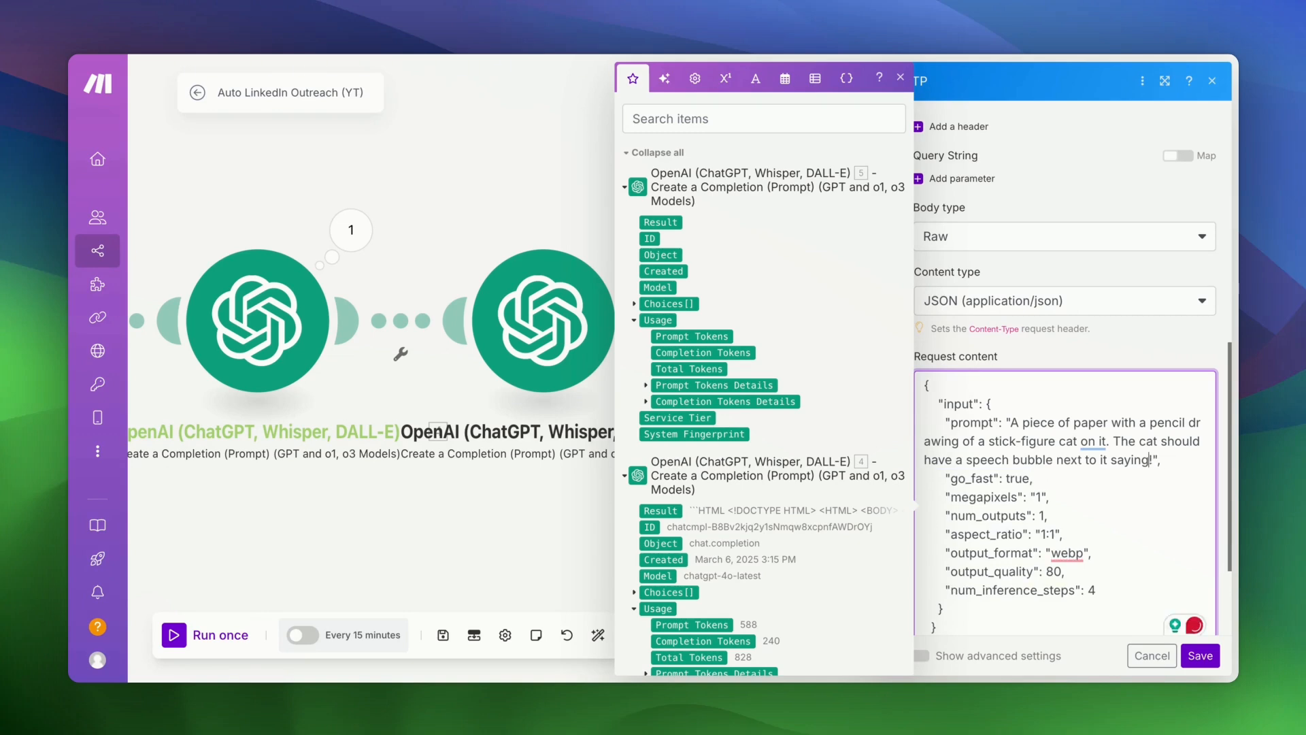
text(//)
key(BackSpace)
key(BackSpace)
text("Hi)
scroll(763, 576, down, 3)
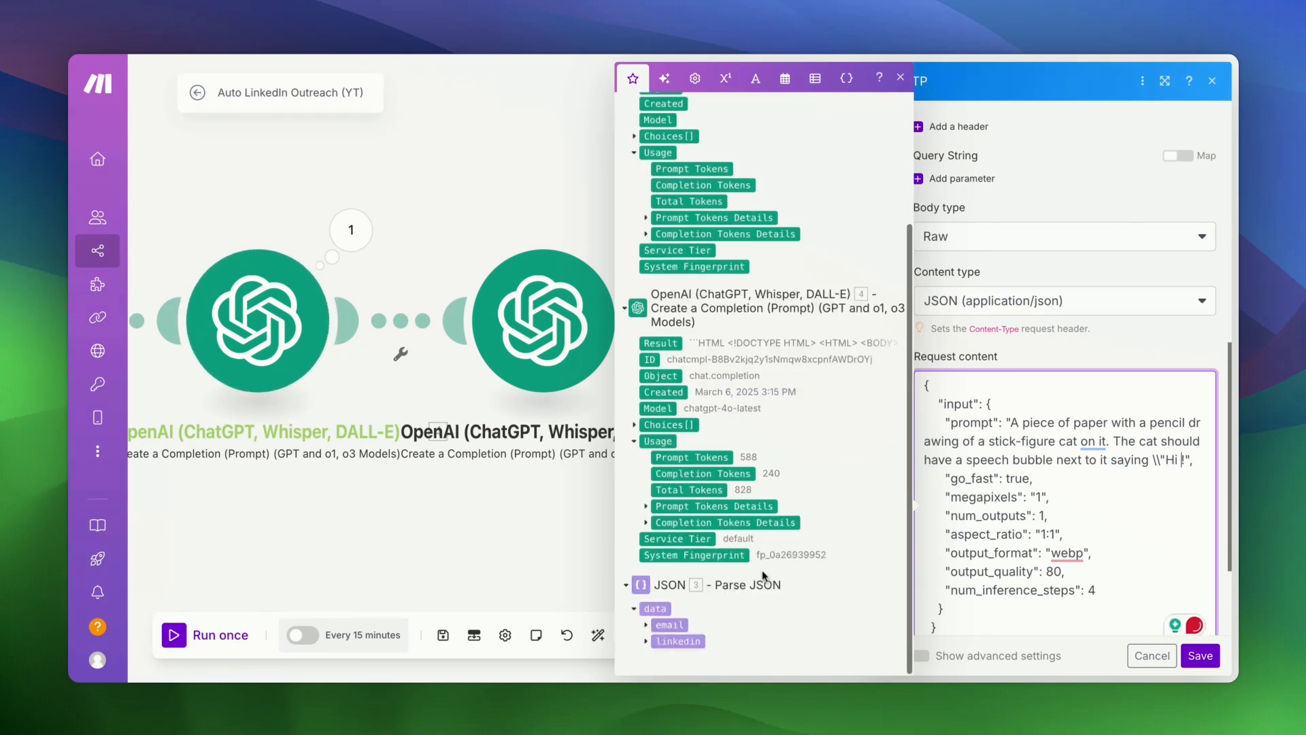
click(646, 640)
scroll(673, 578, down, 3)
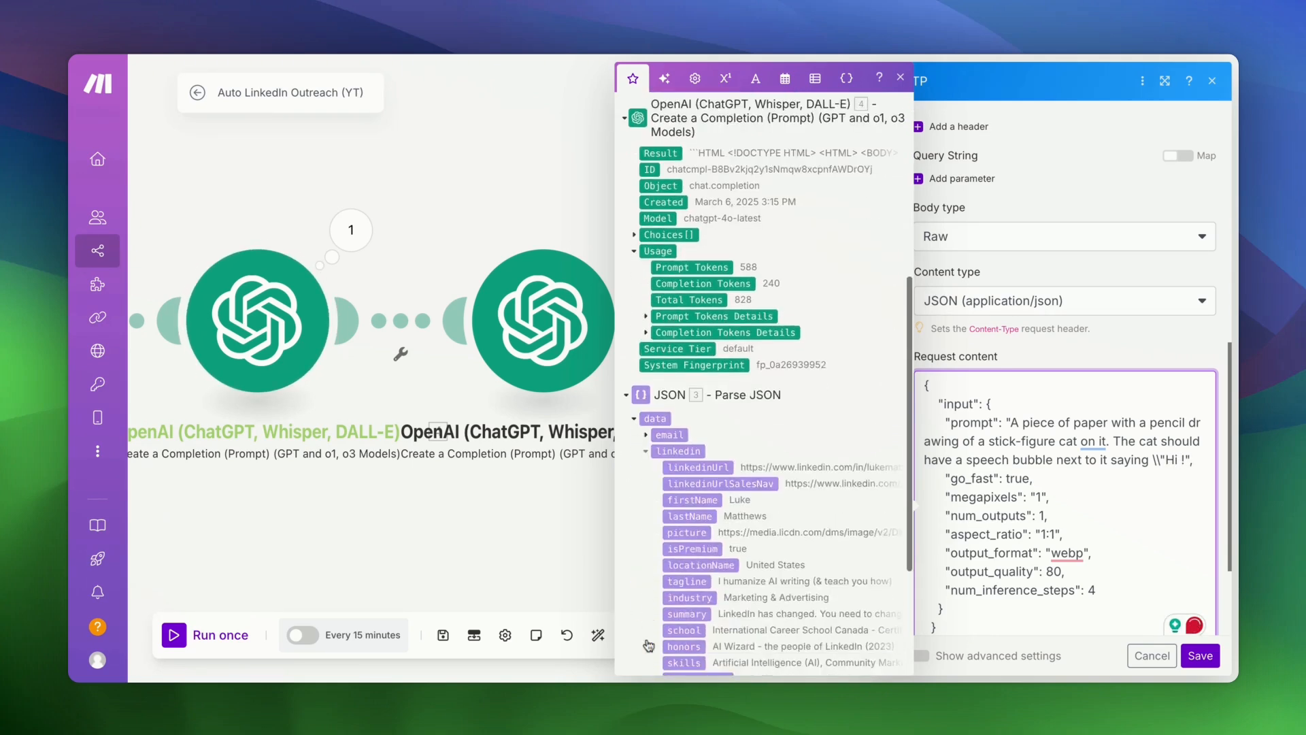
click(695, 469)
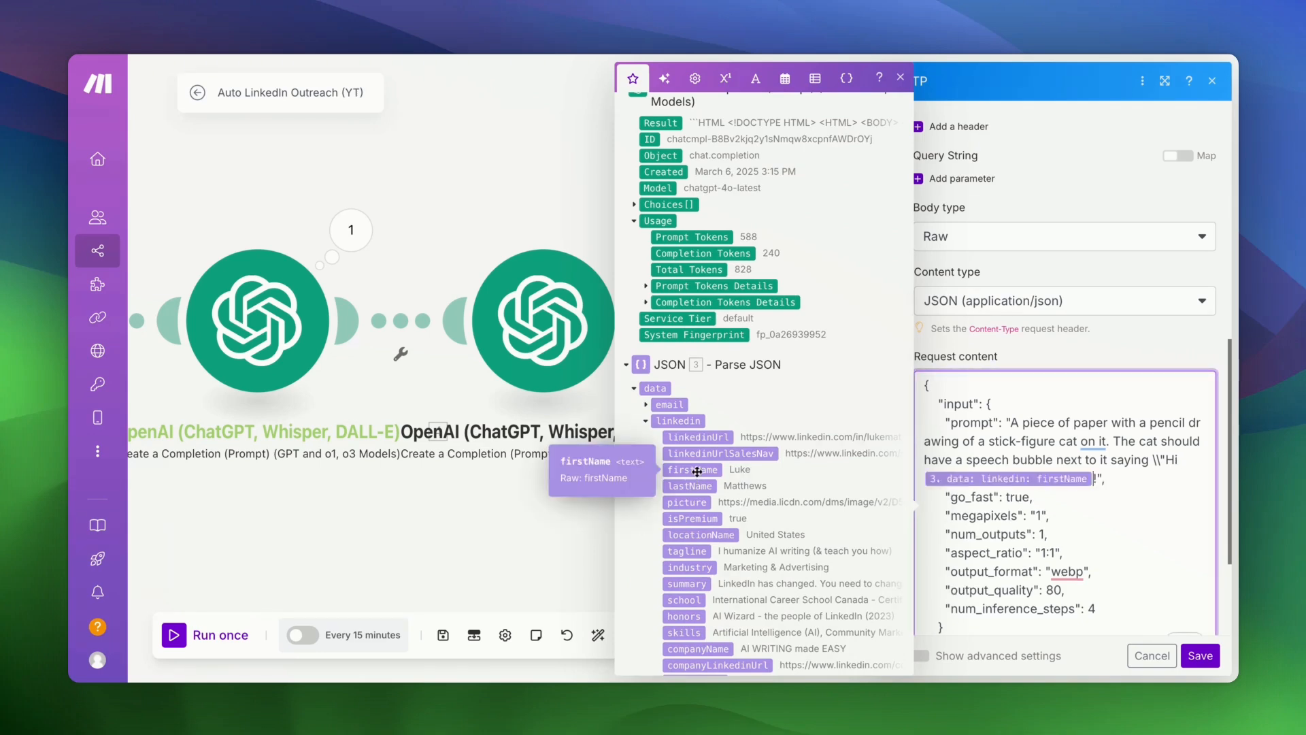
text(\\)
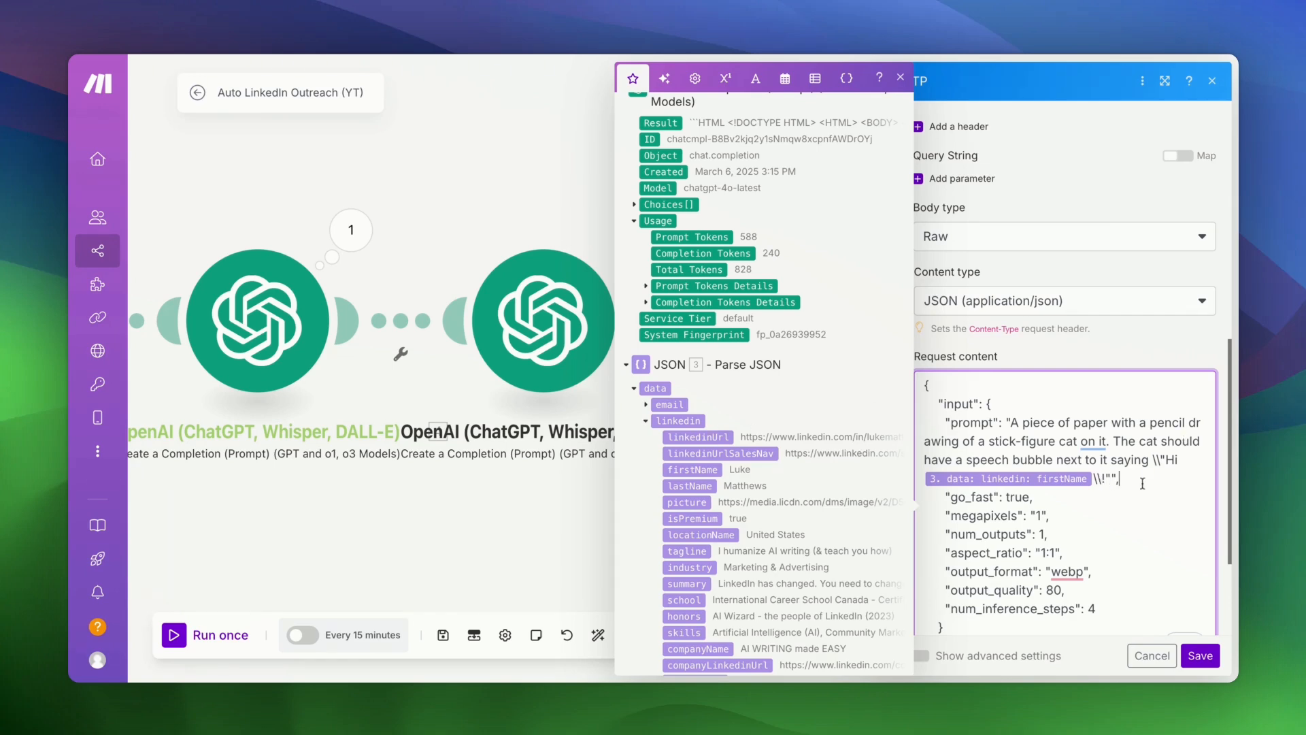
- Set Parse response to Yes
scroll(1142, 483, down, 2)
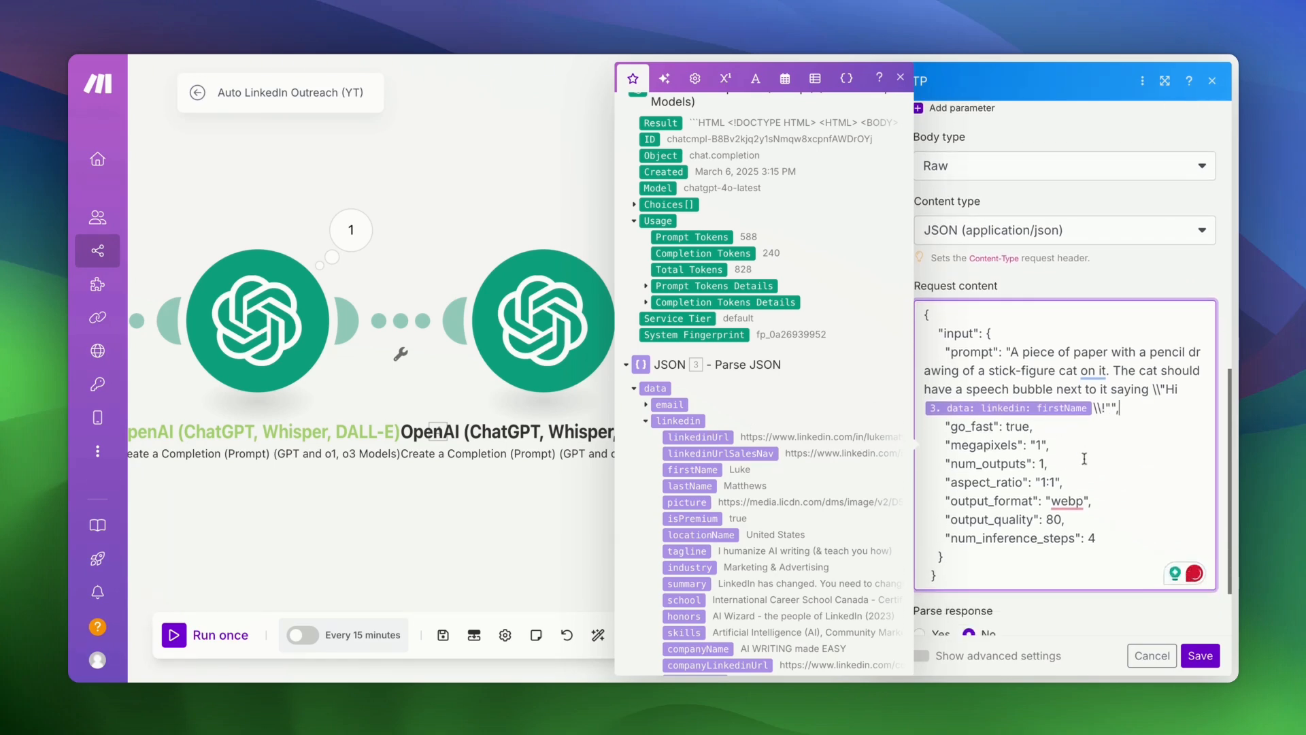
scroll(1103, 532, down, 3)
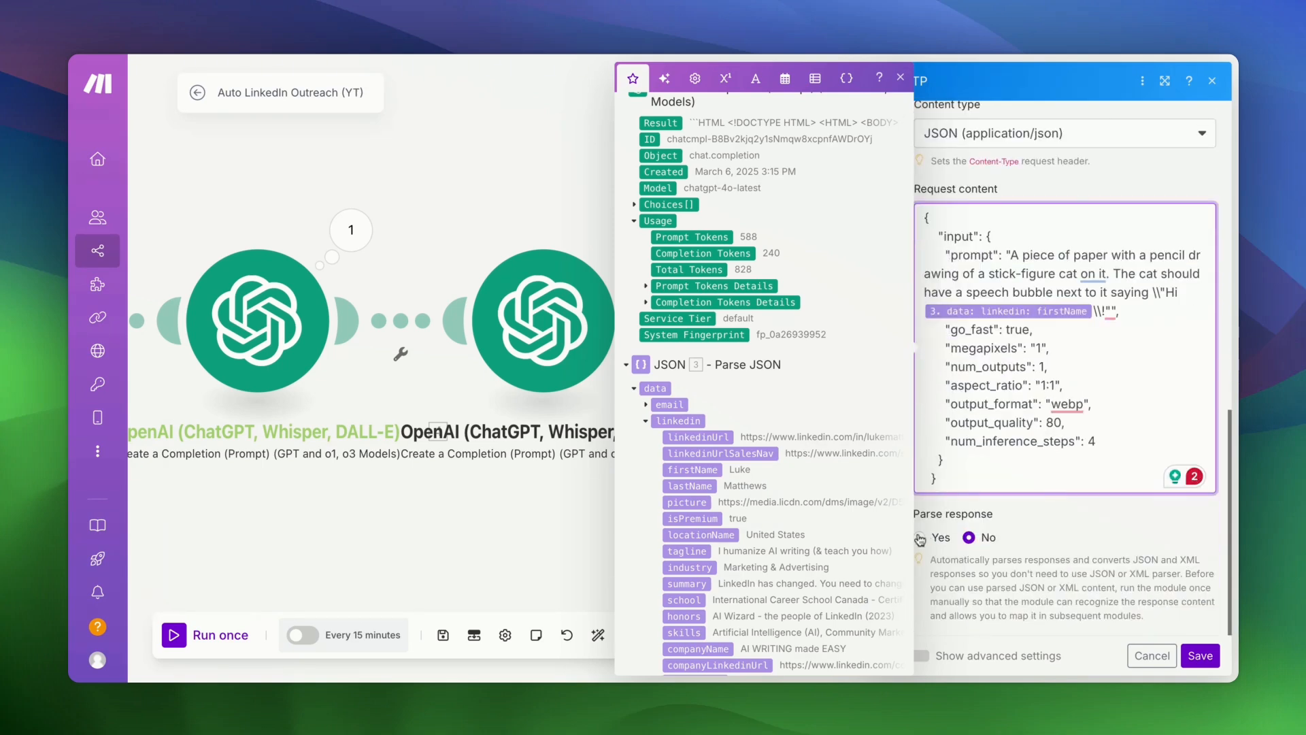
click(920, 538)
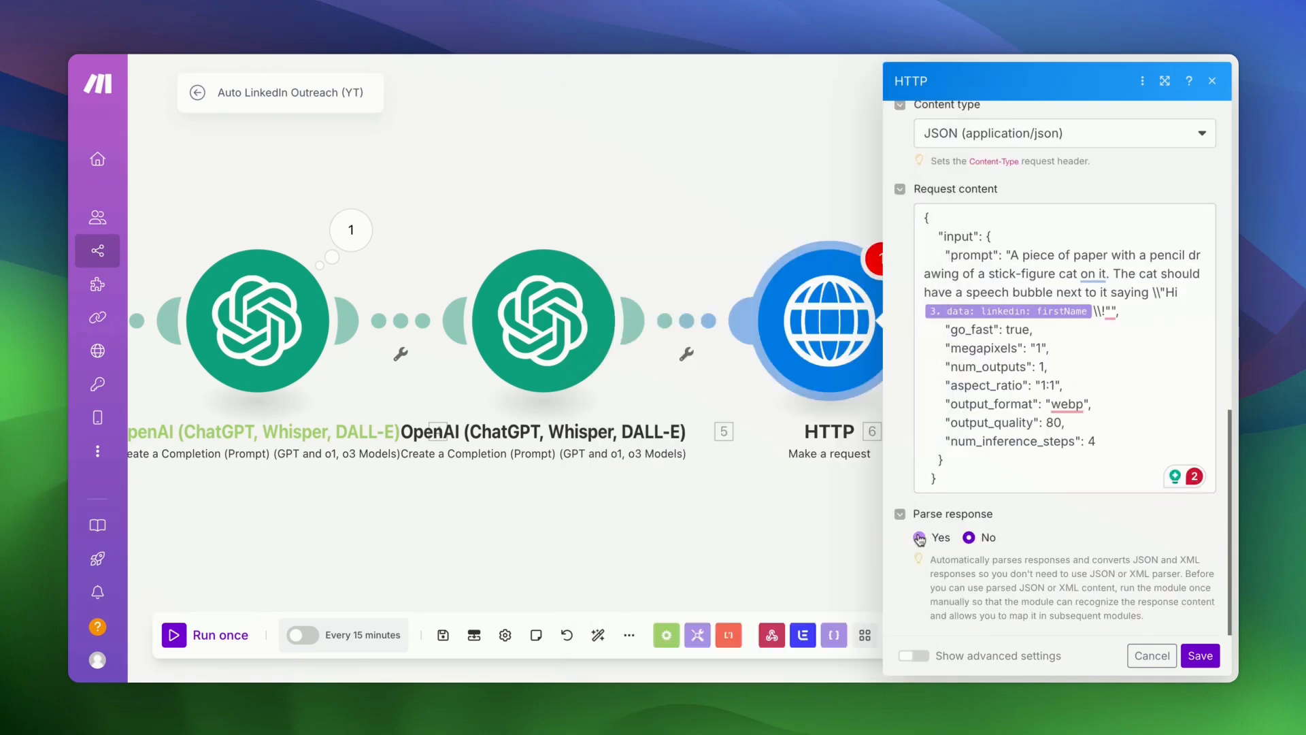
- Save the HTTP module and add a Tools Sleep module with a 10-second delay
click(1209, 664)
scroll(762, 536, right, 5)
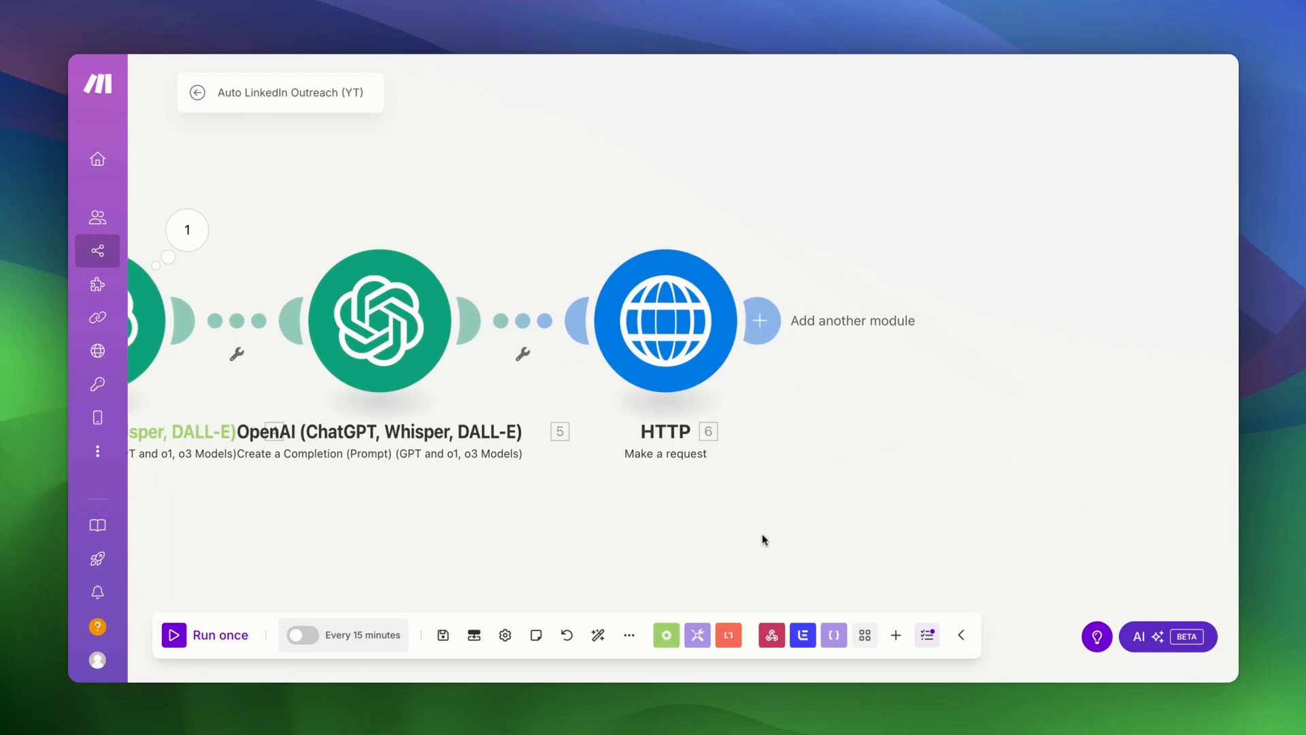
click(719, 318)
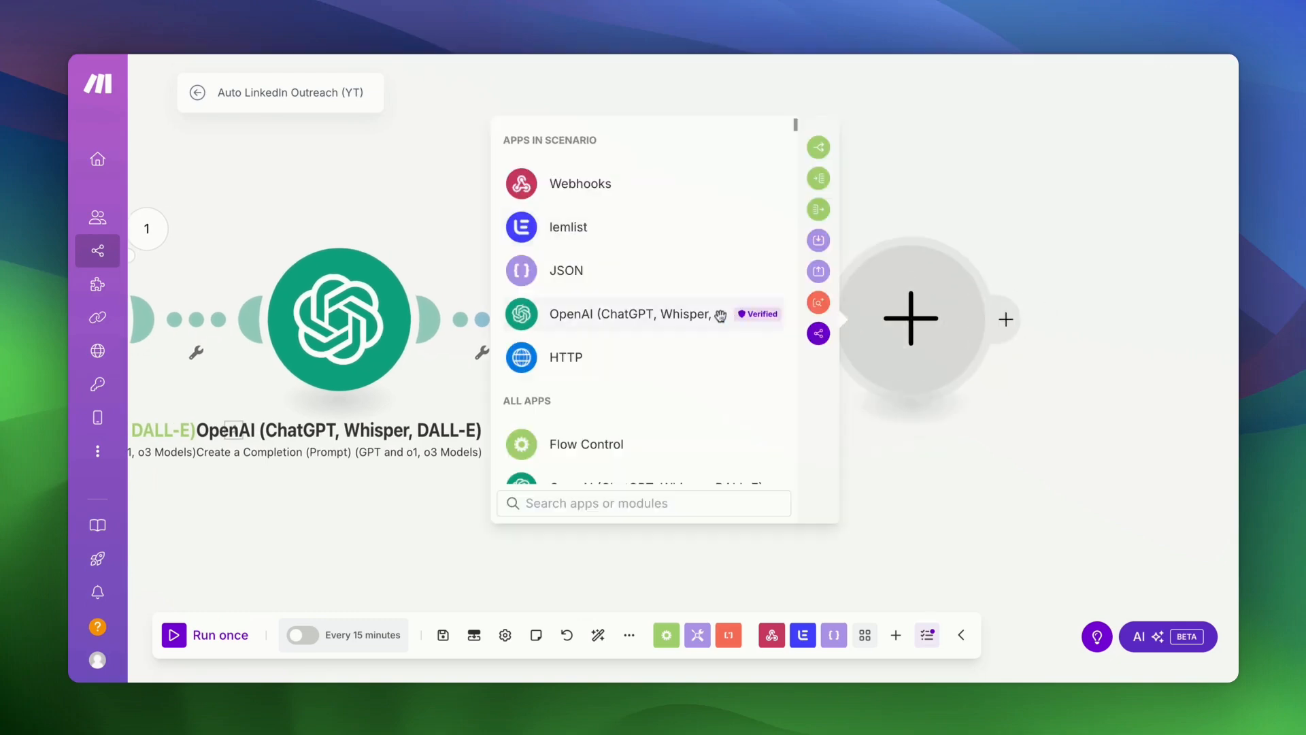
text(sl)
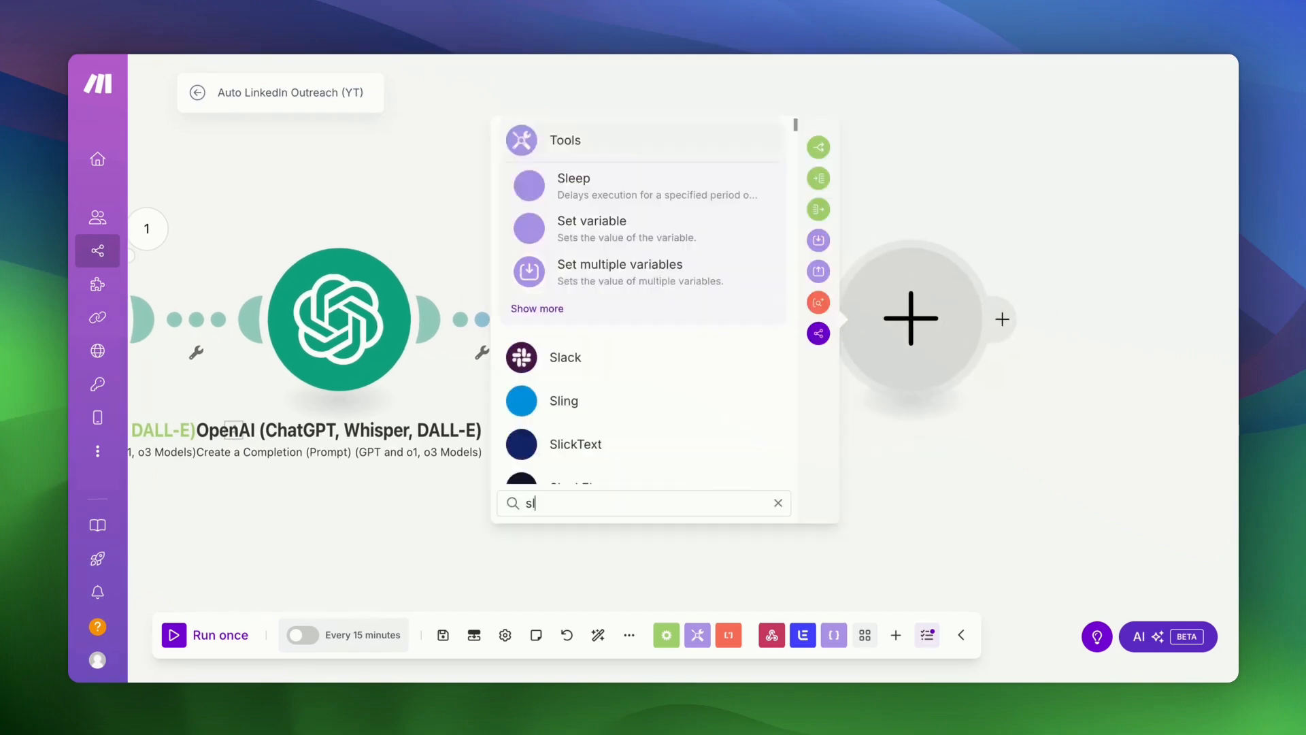
text(eep)
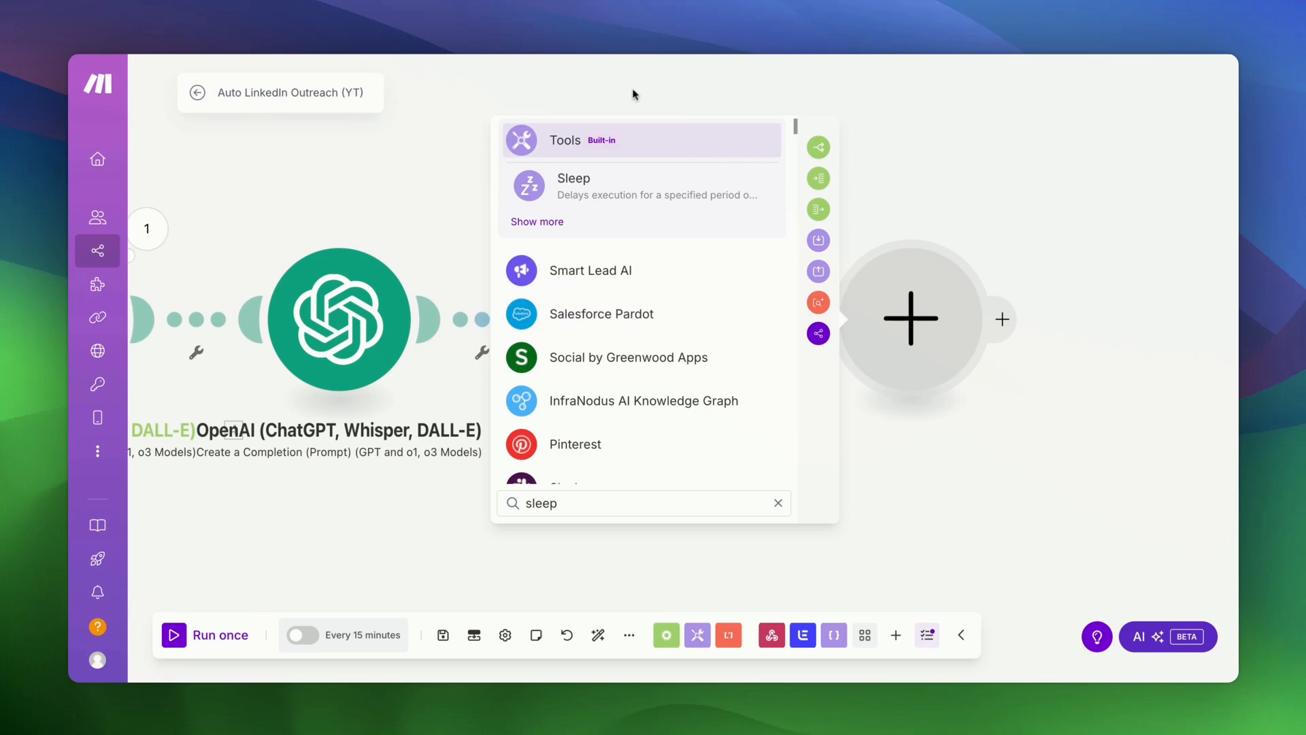
click(647, 186)
click(570, 301)
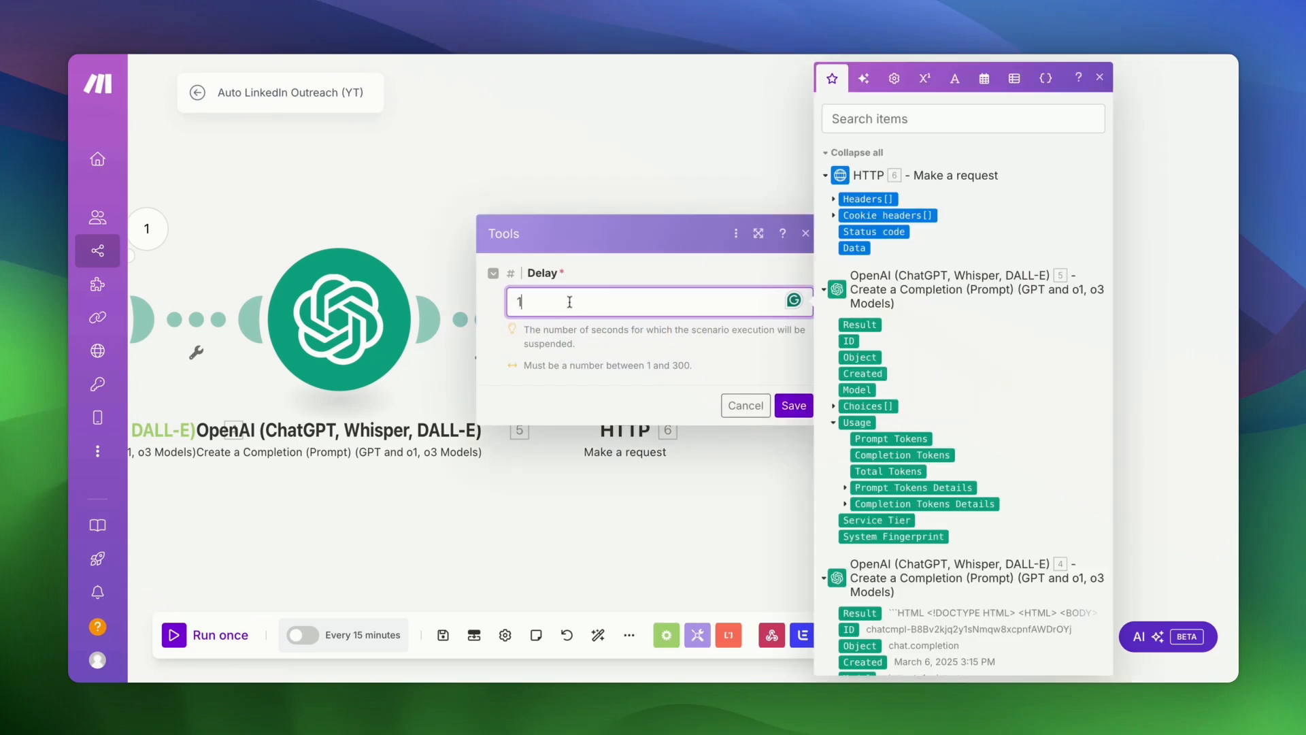
text(0)
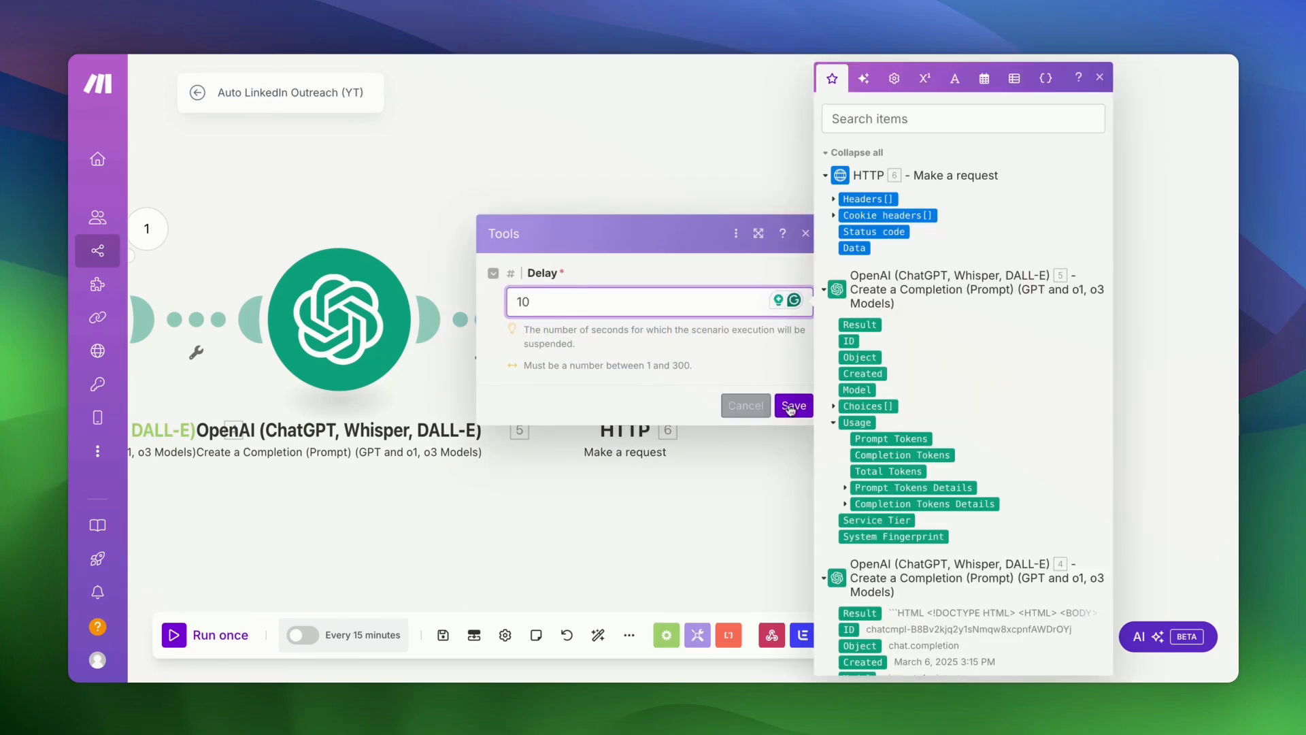
click(793, 405)
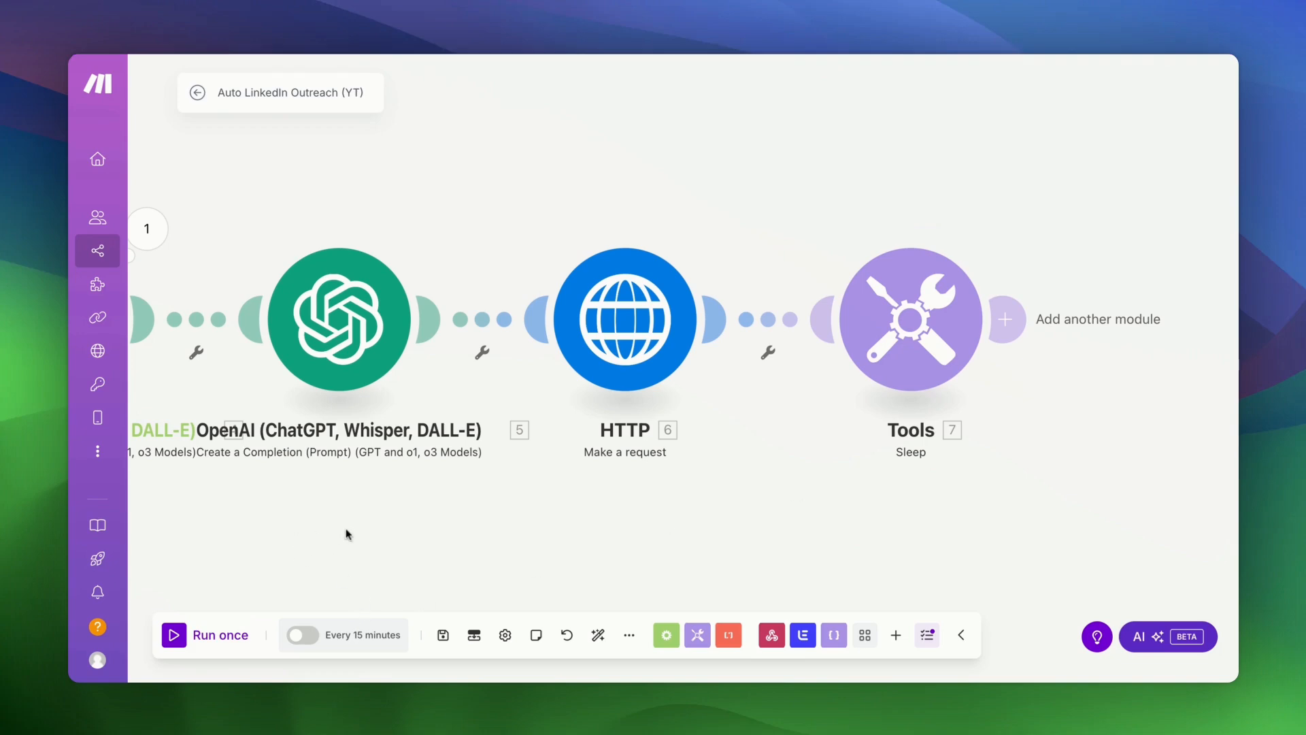
- Save the scenario and start a single test run with Run once
click(446, 647)
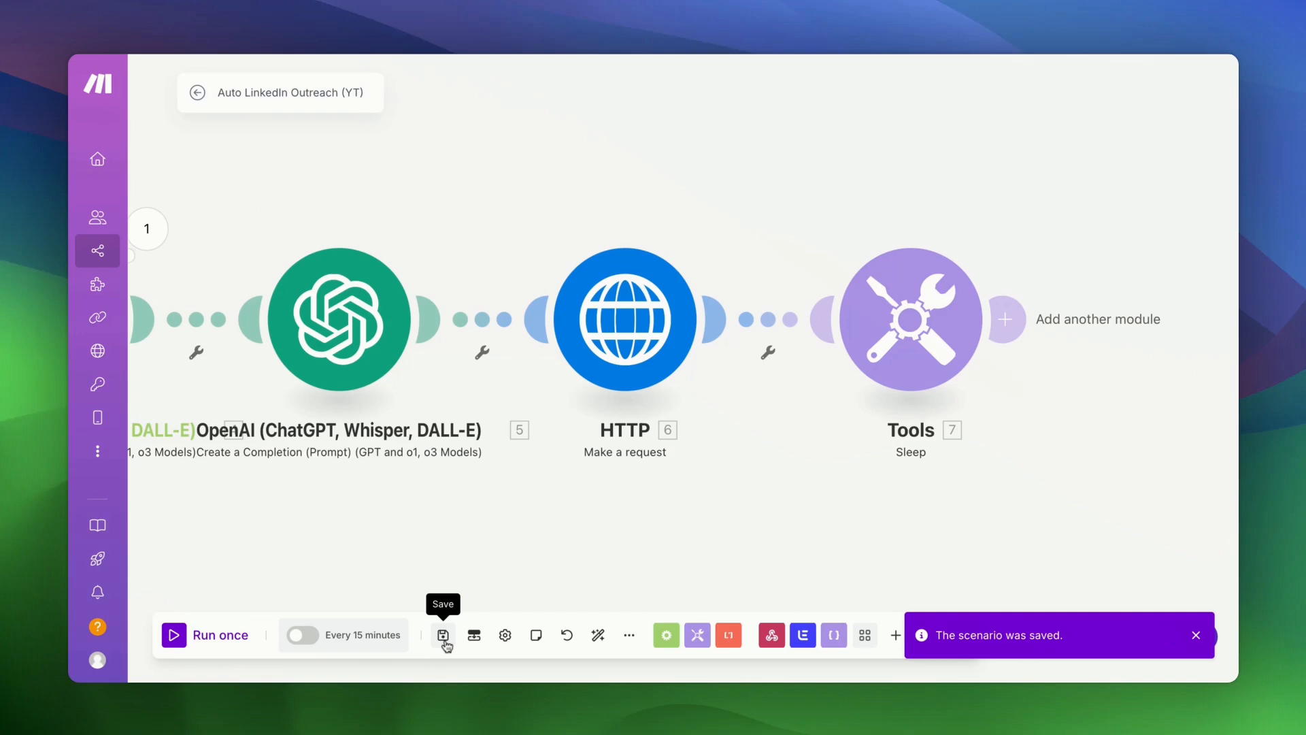
click(175, 649)
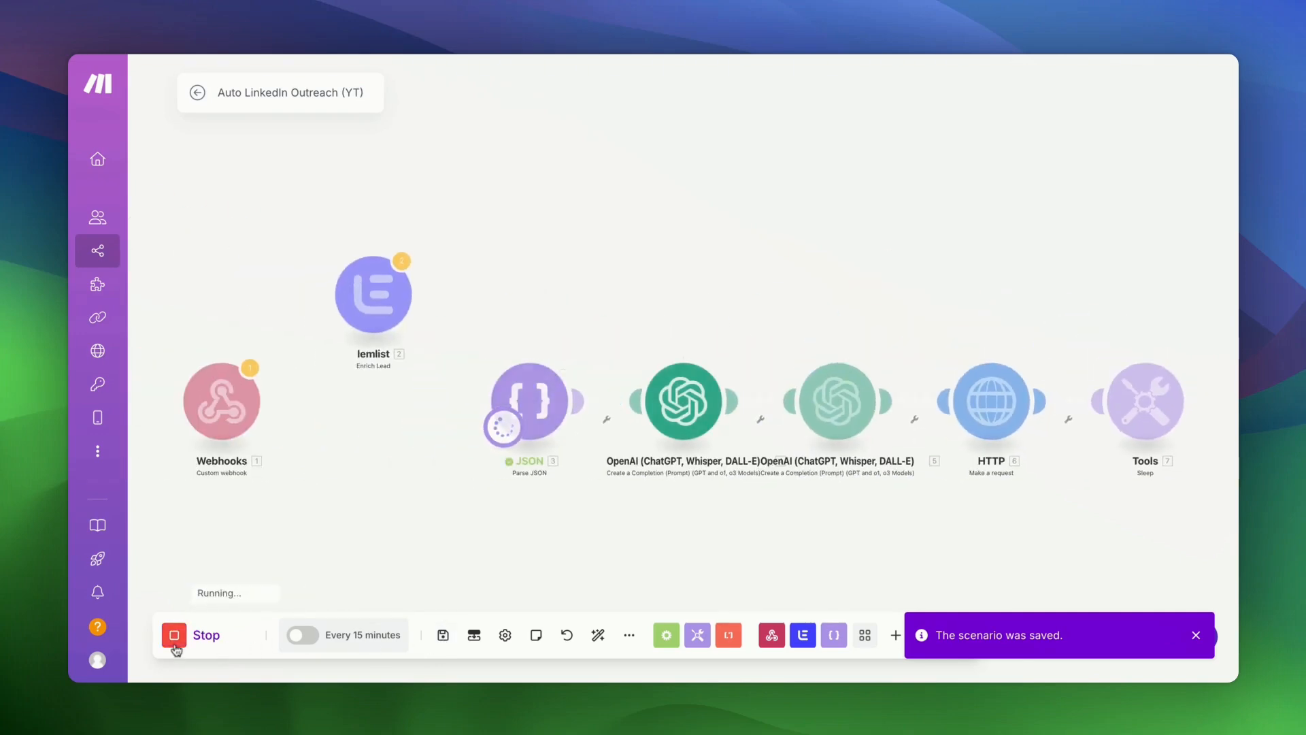
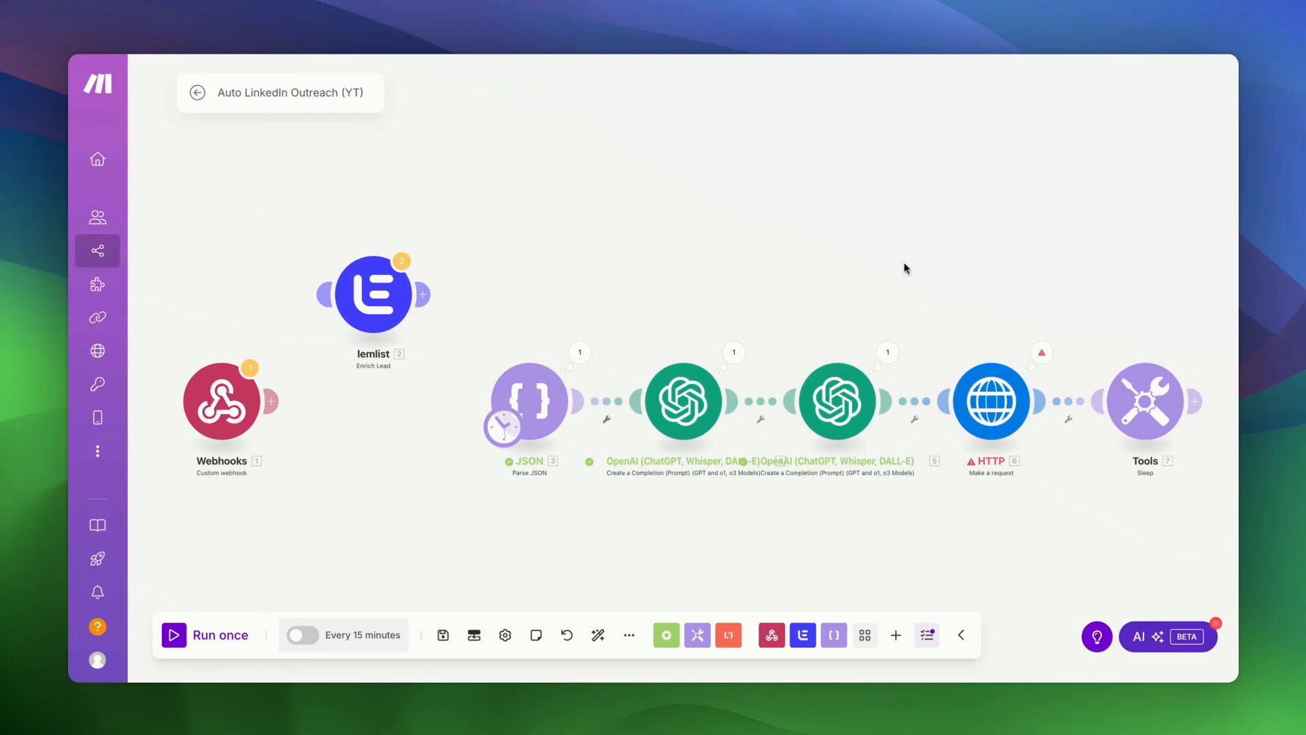
- Inspect the HTTP module's error details, then close them
scroll(905, 266, right, 5)
click(816, 398)
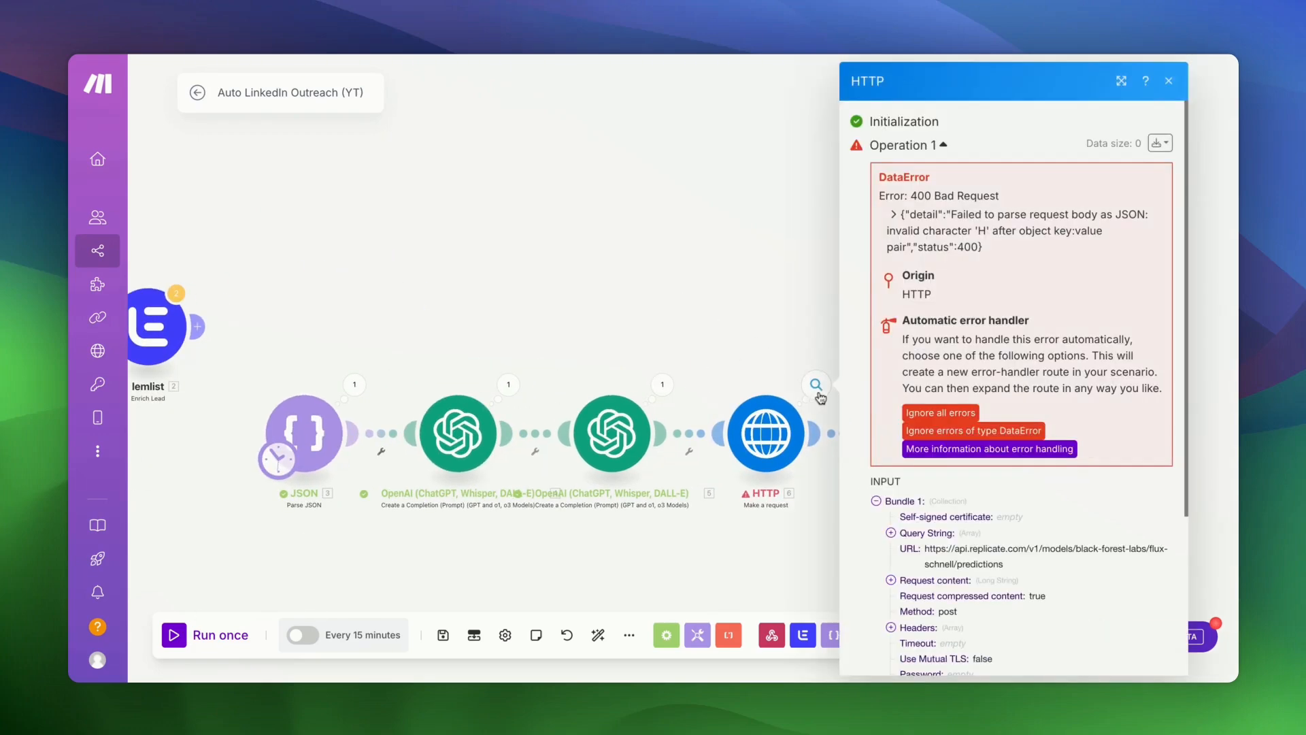
click(724, 314)
- Delete the stray backslashes around 'Hi {firstName}' in the HTTP request content and save the module
click(766, 434)
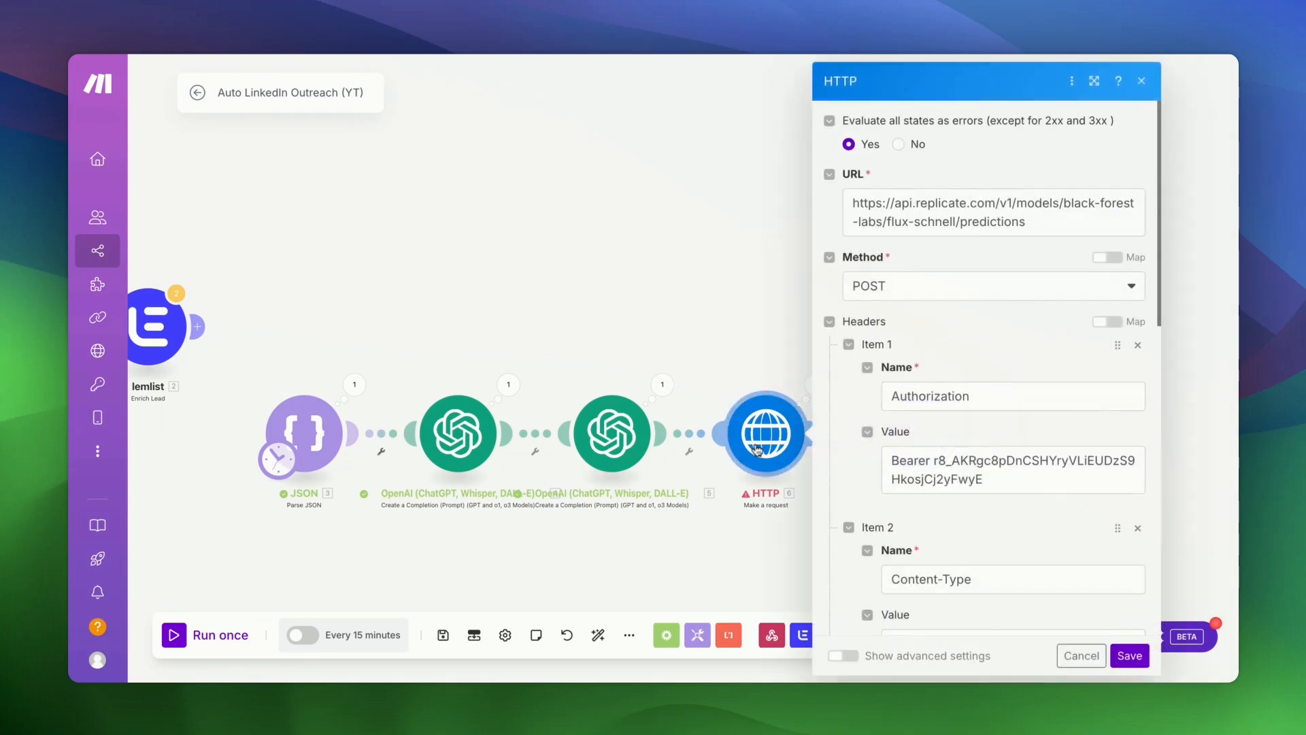
scroll(946, 478, down, 10)
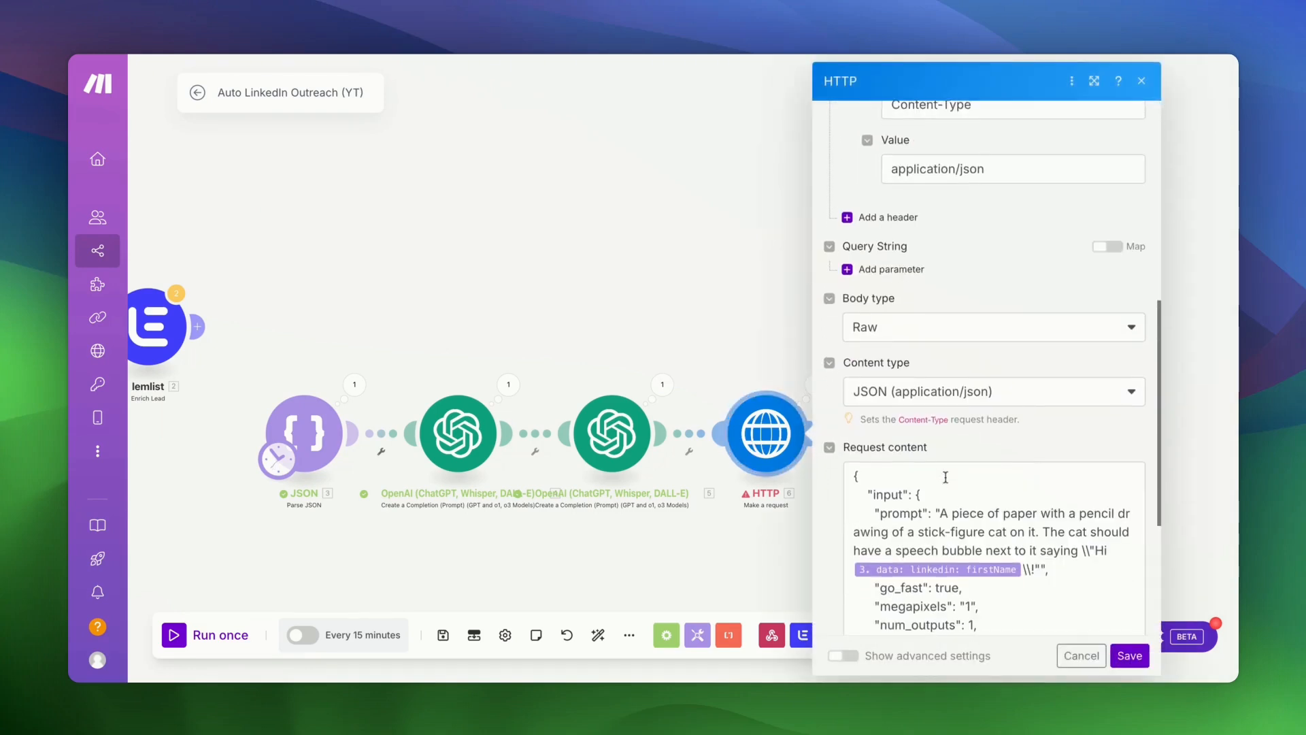
click(879, 353)
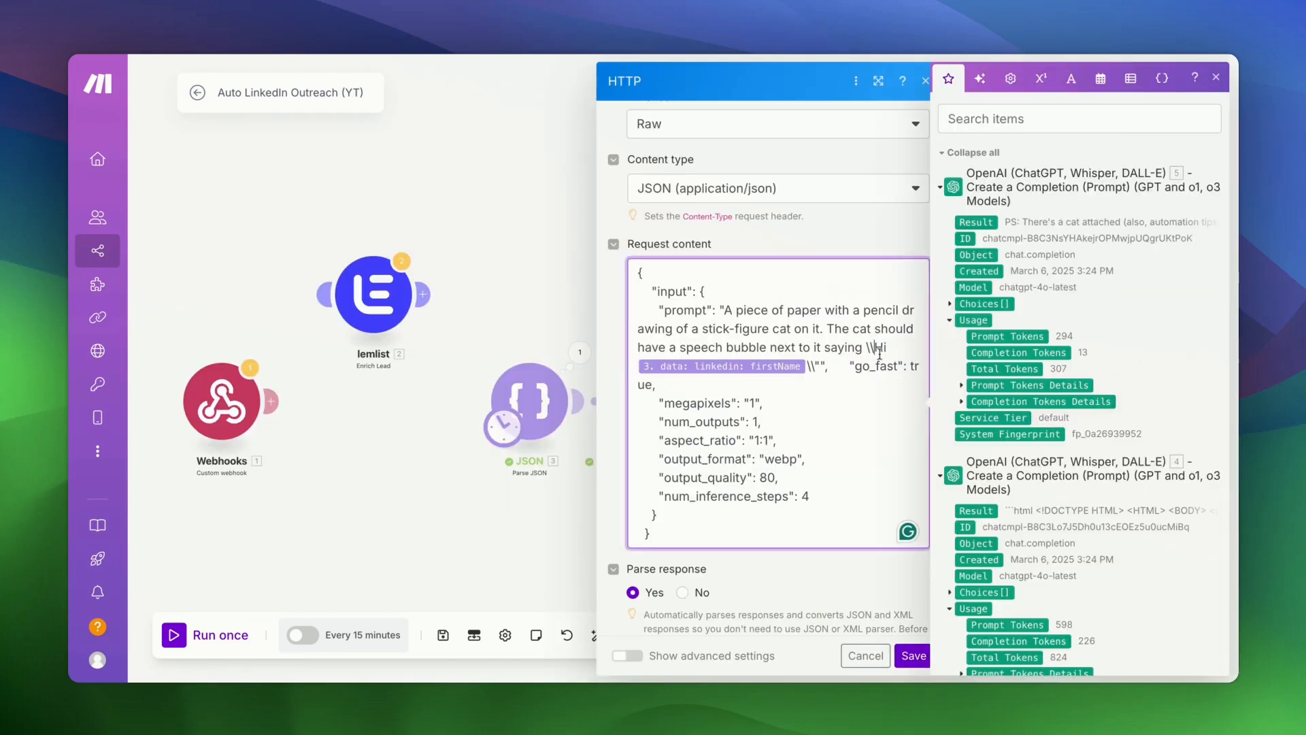
key(BackSpace)
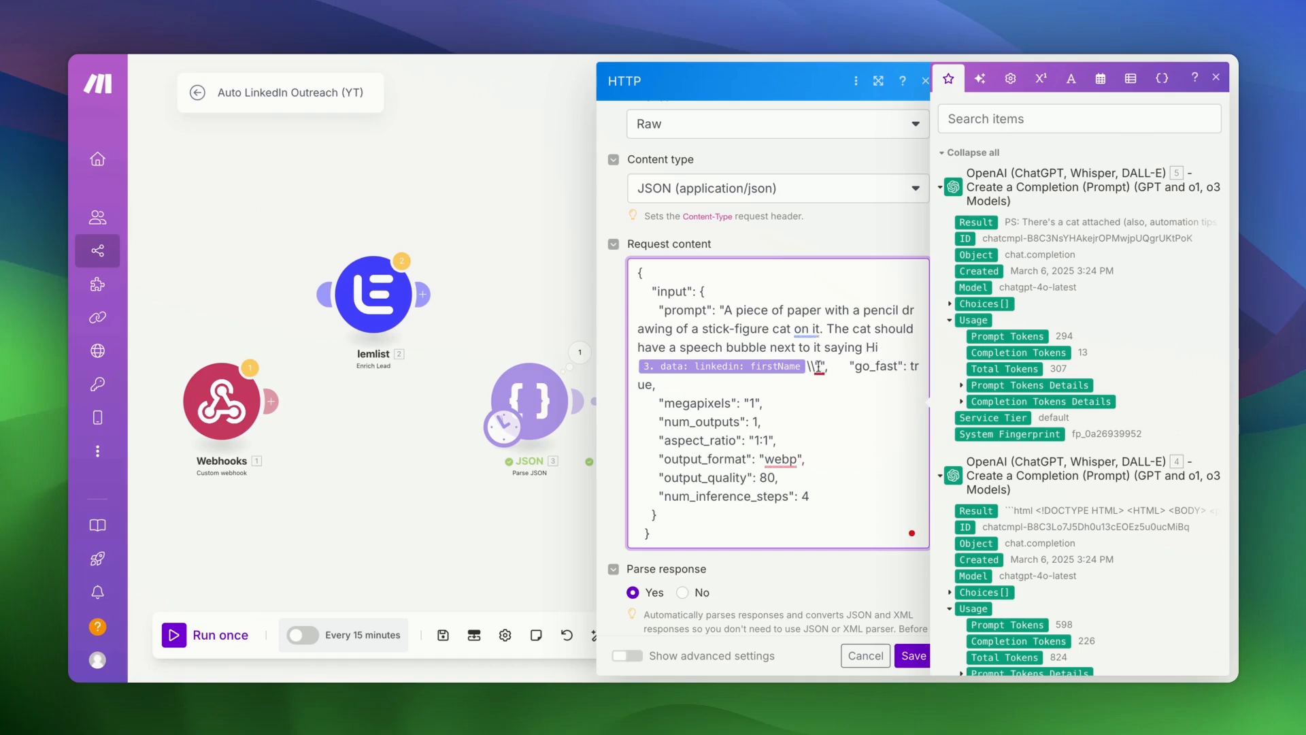
click(818, 367)
key(BackSpace)
key(BackSpace)
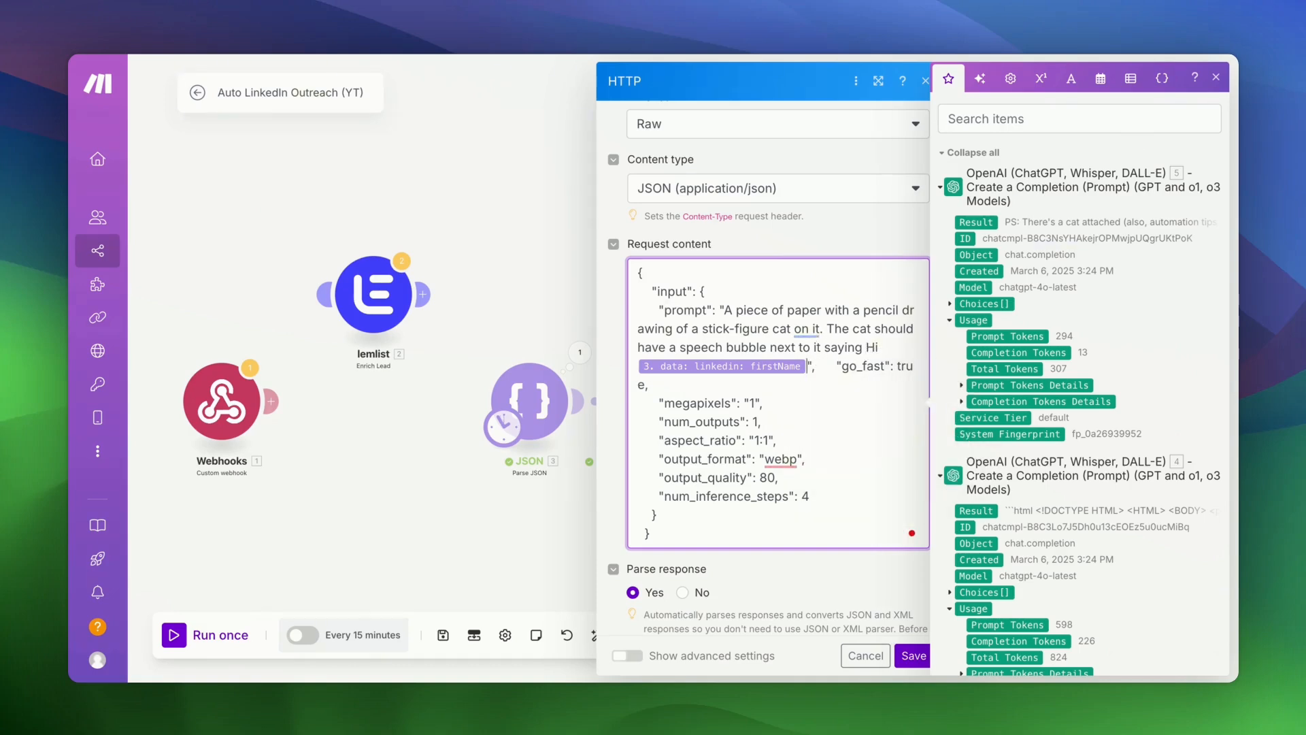
click(914, 655)
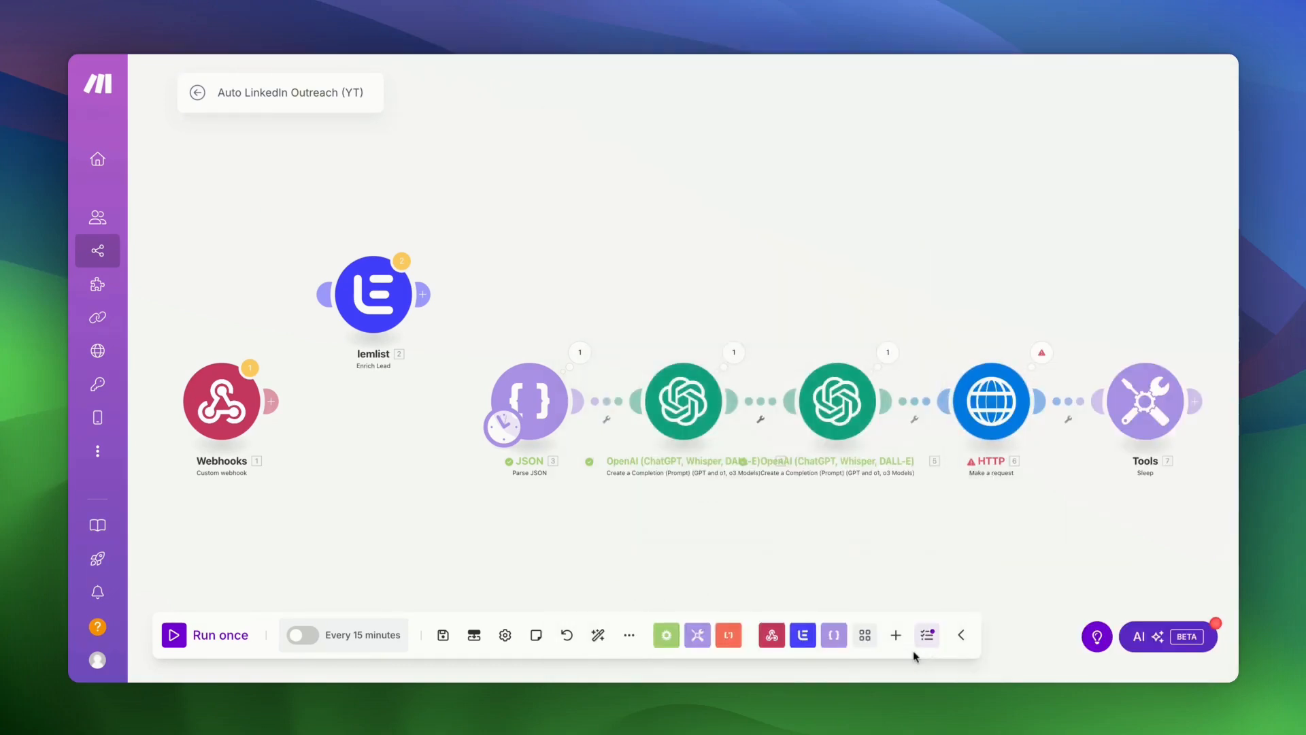
- Run the scenario once and expand the HTTP result's Data and urls collections
click(174, 637)
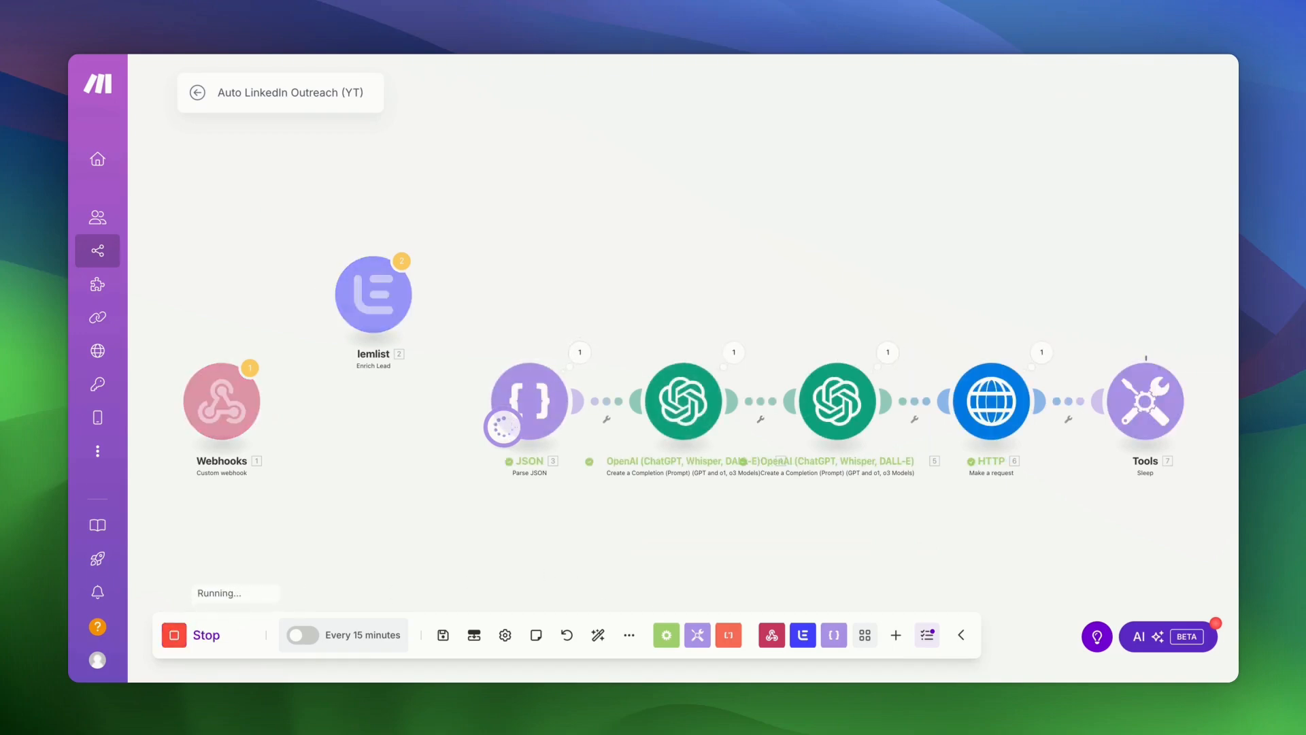
scroll(943, 277, right, 5)
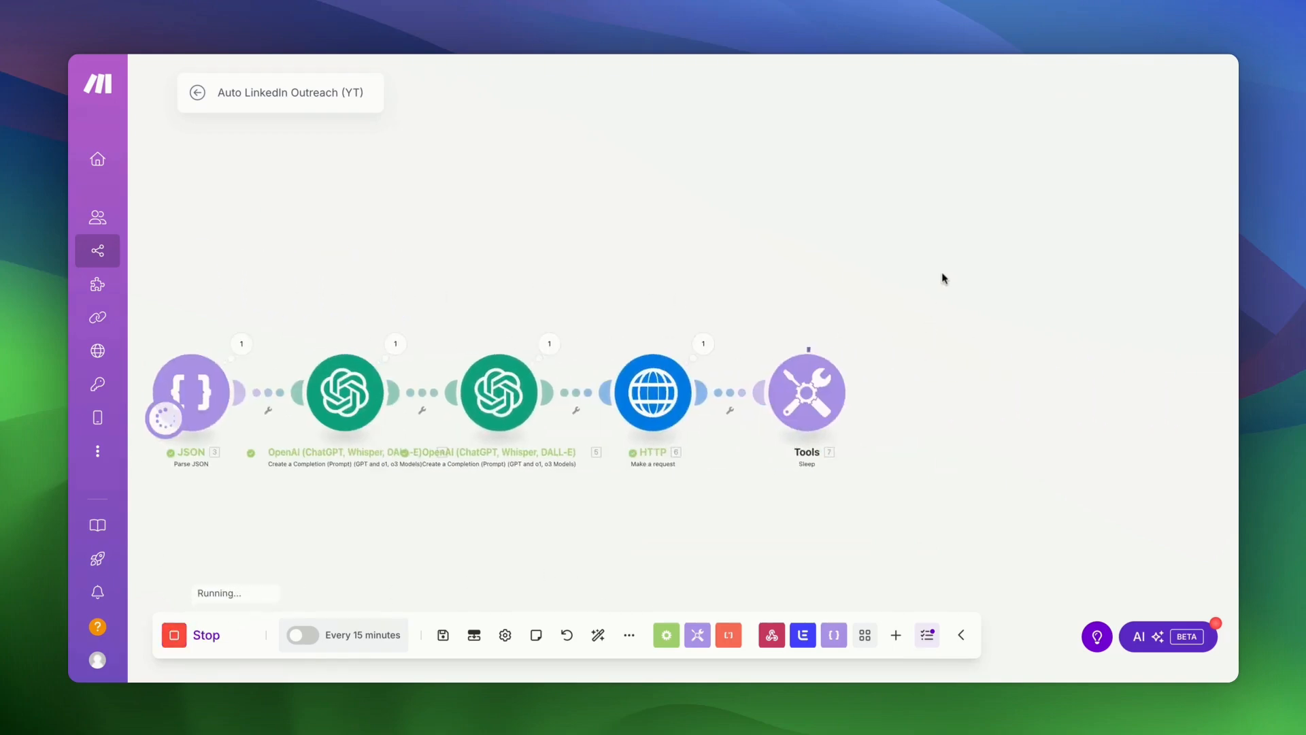
click(701, 347)
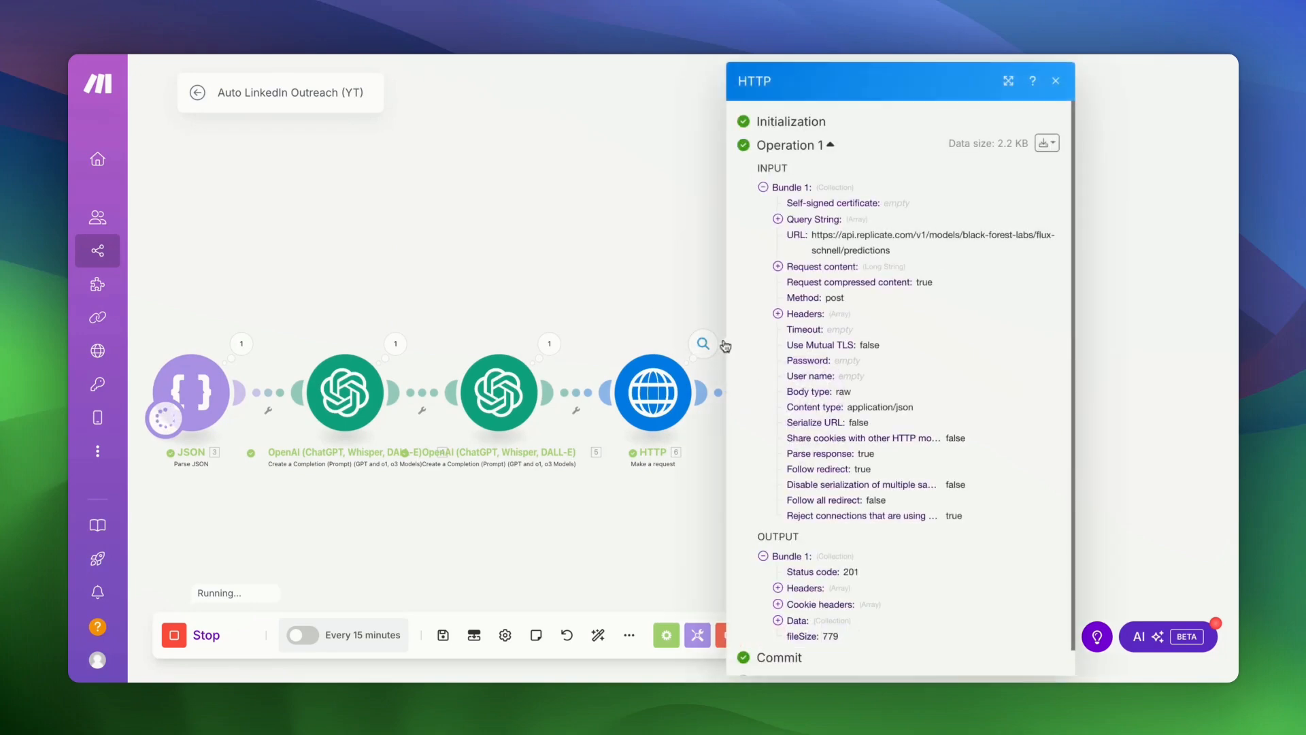
scroll(779, 450, down, 1)
click(778, 594)
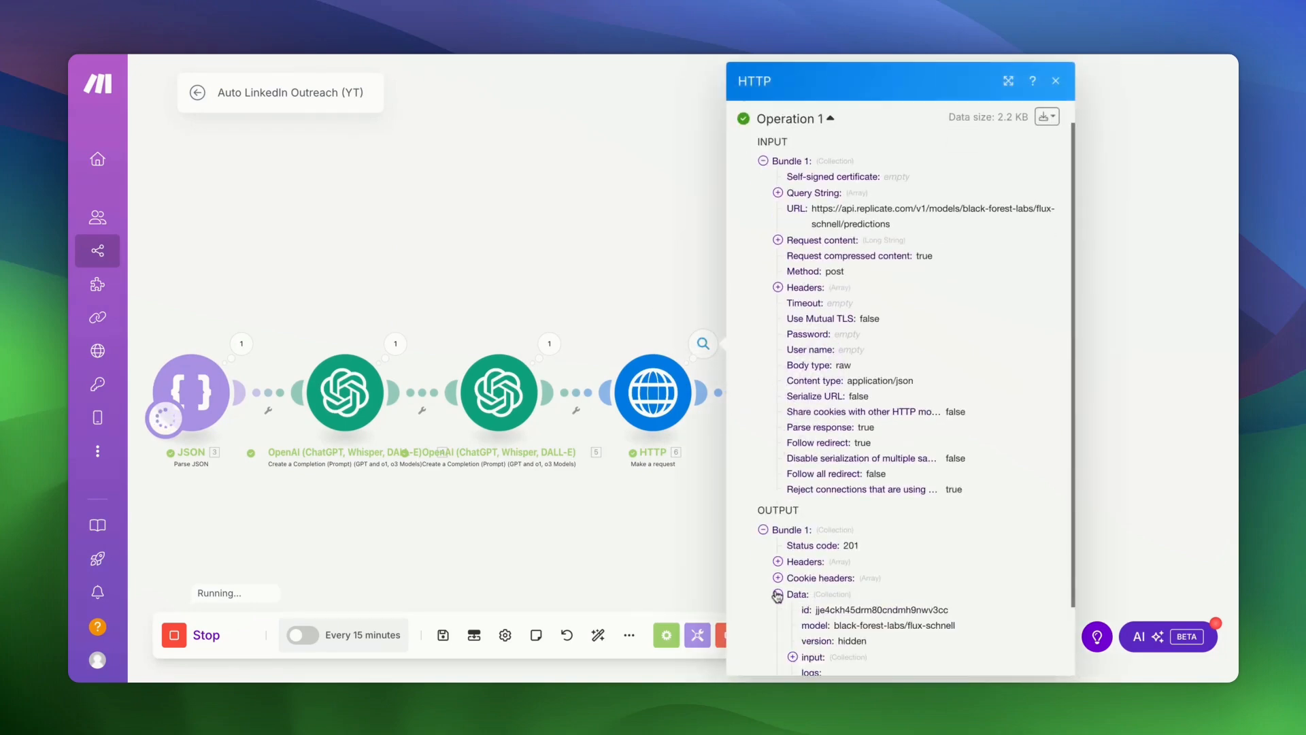
scroll(778, 595, down, 3)
click(793, 594)
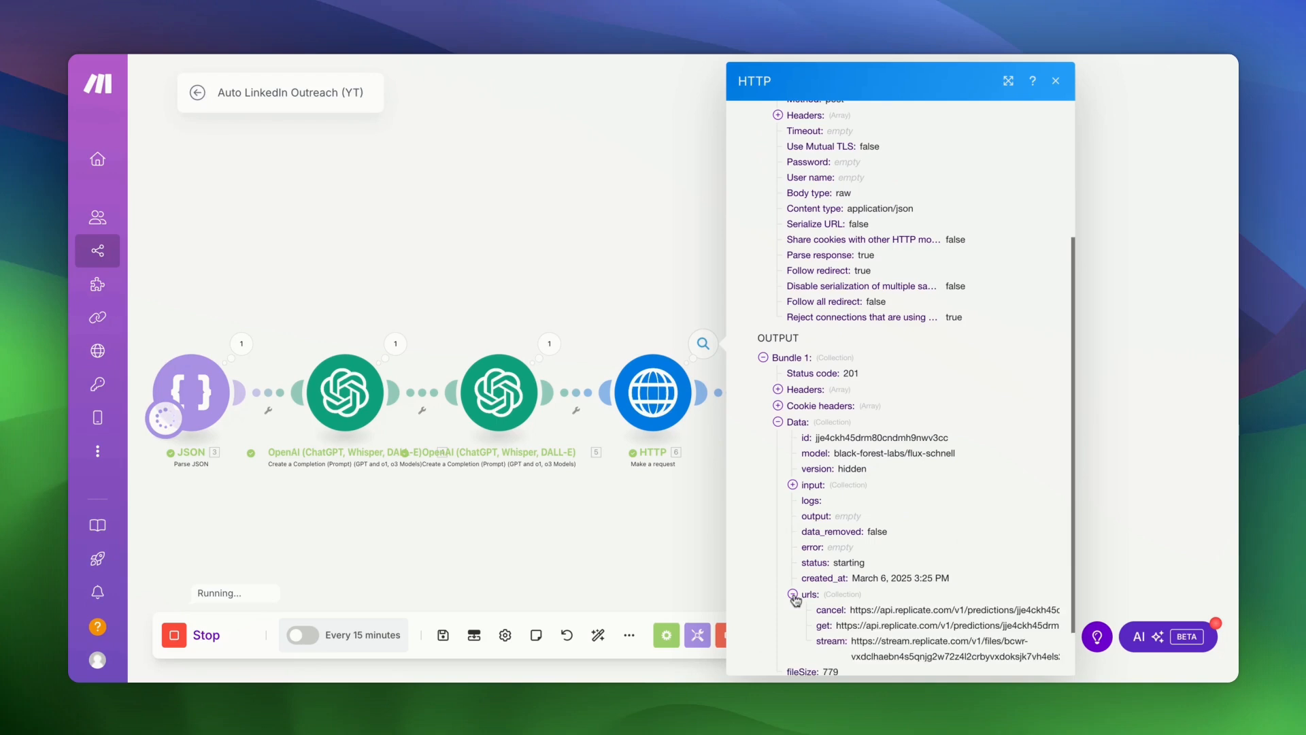
scroll(793, 596, down, 1)
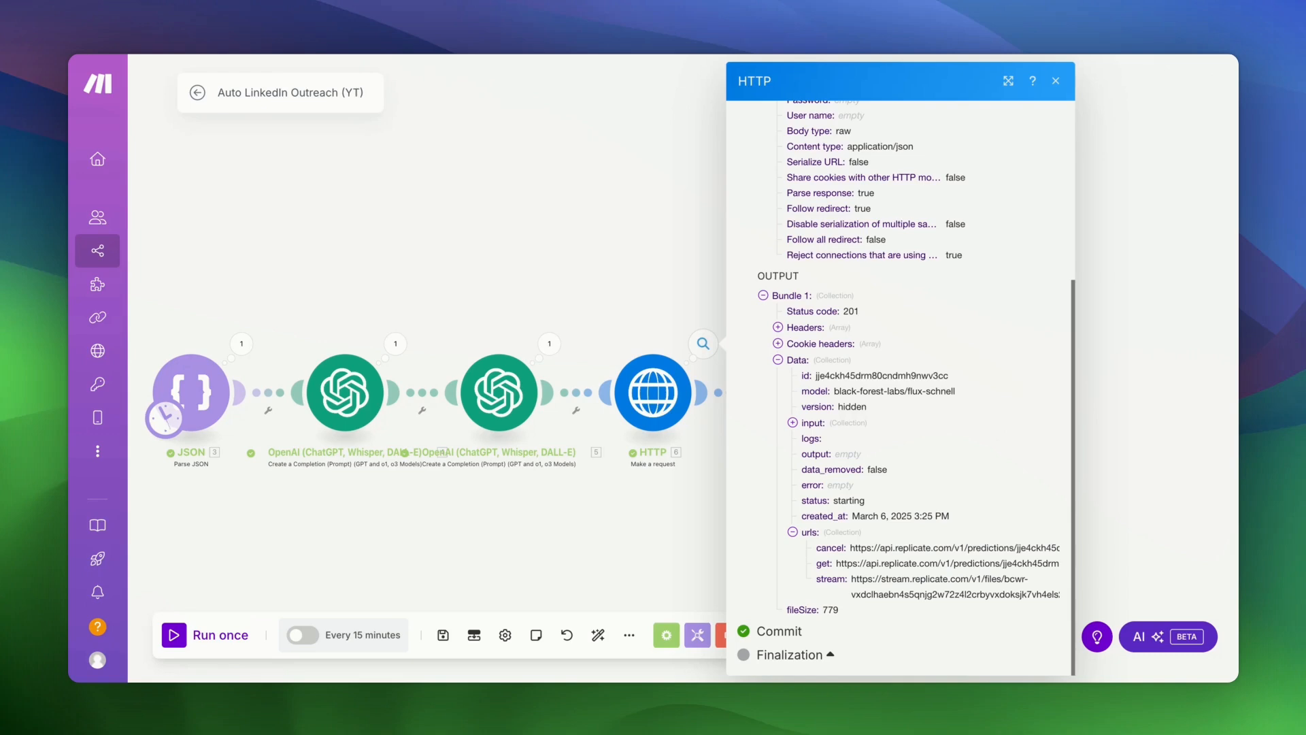
scroll(898, 381, up, 4)
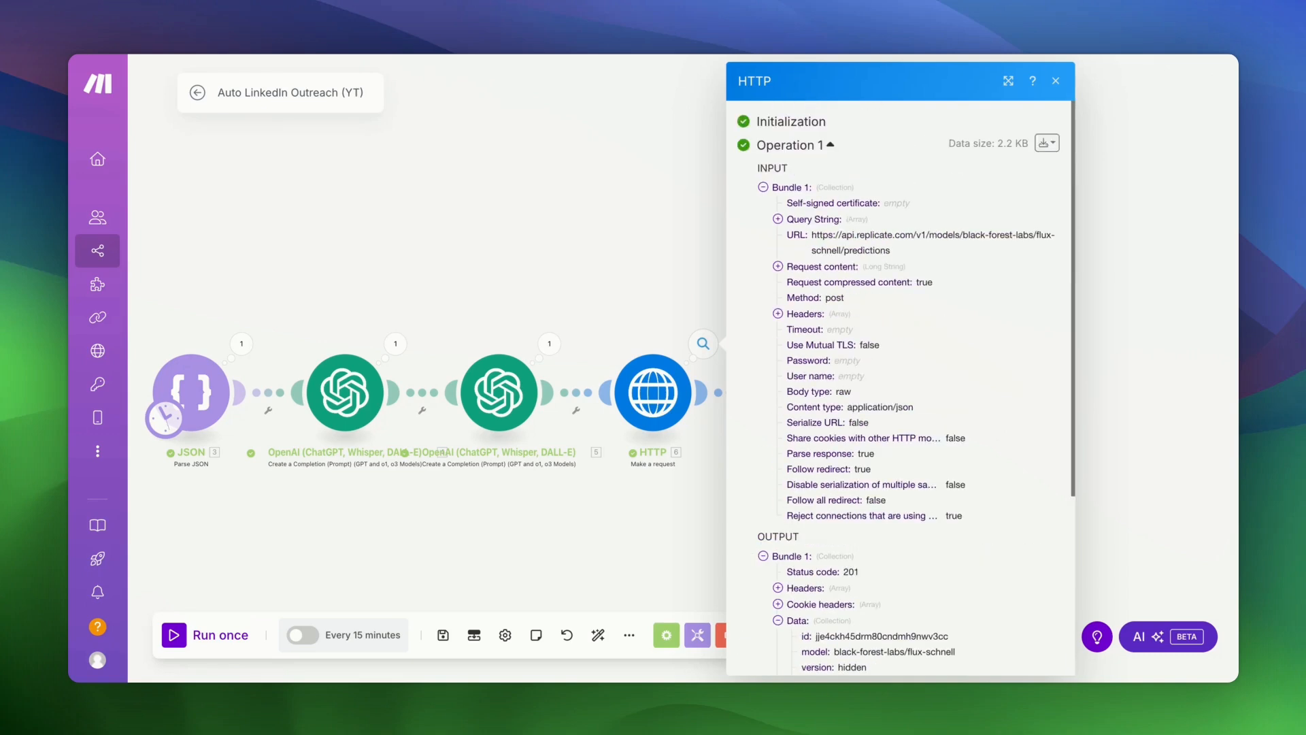
- Copy the prediction's get URL from the raw JSON output bundle
click(1048, 142)
click(1007, 195)
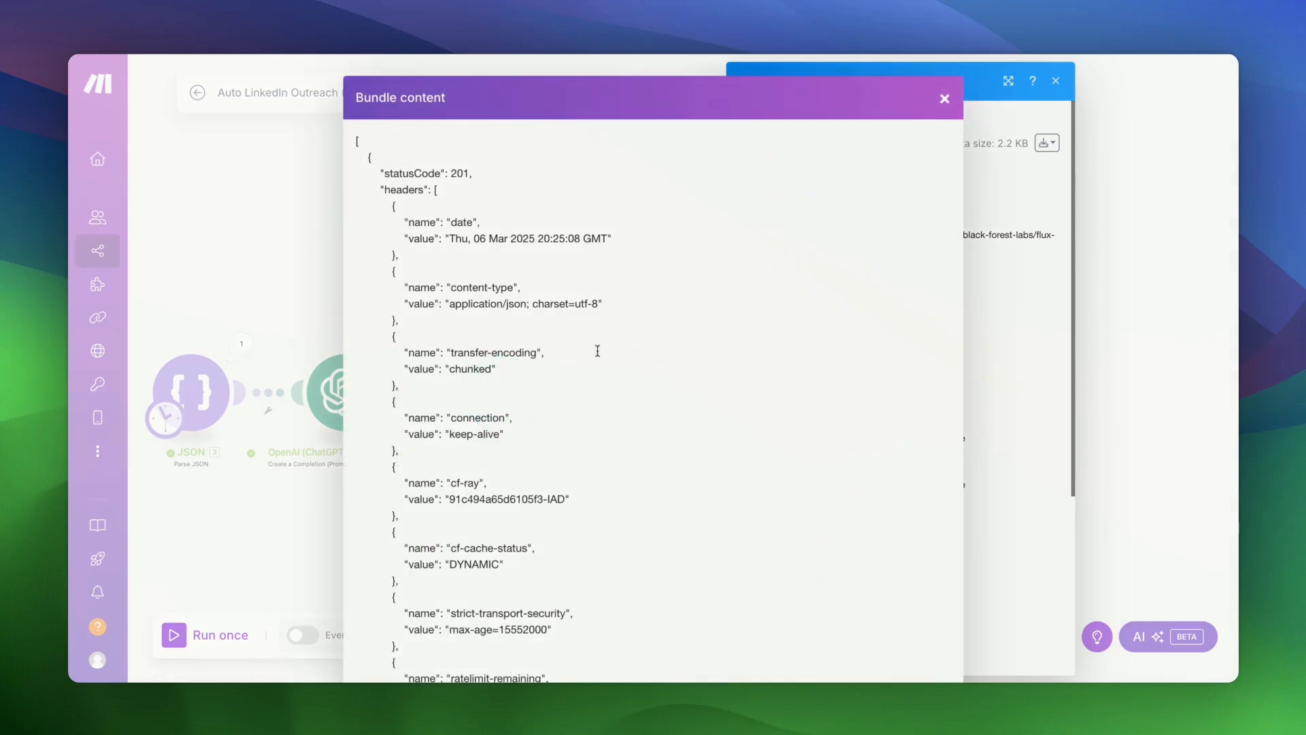
scroll(595, 353, down, 10)
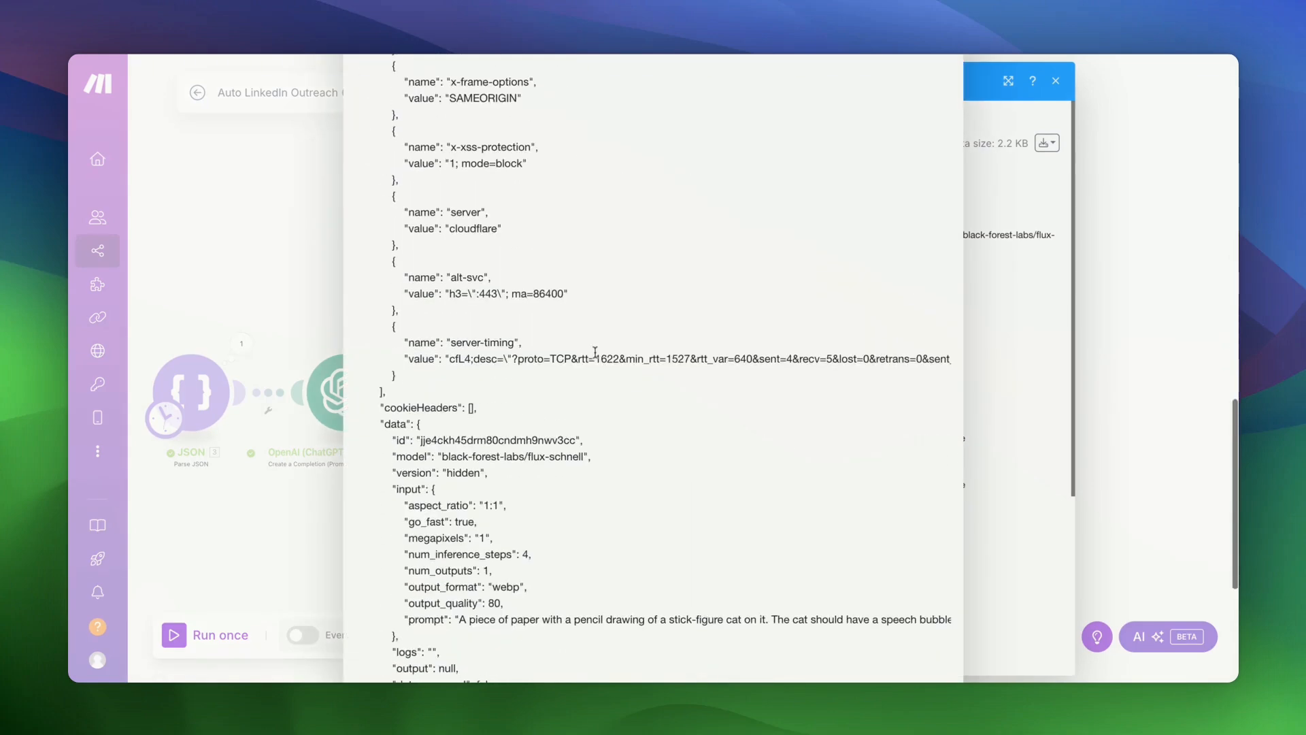
scroll(515, 444, down, 3)
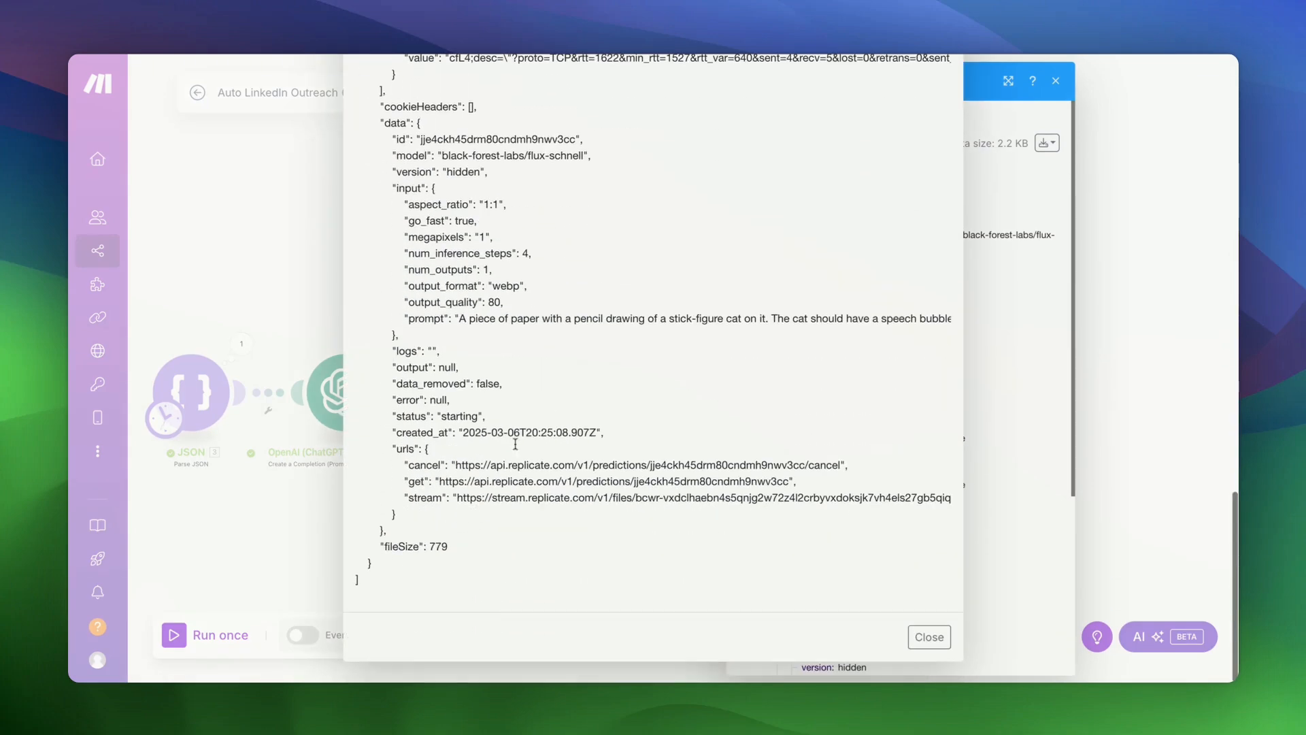
drag(441, 481, 790, 482)
key(super+c)
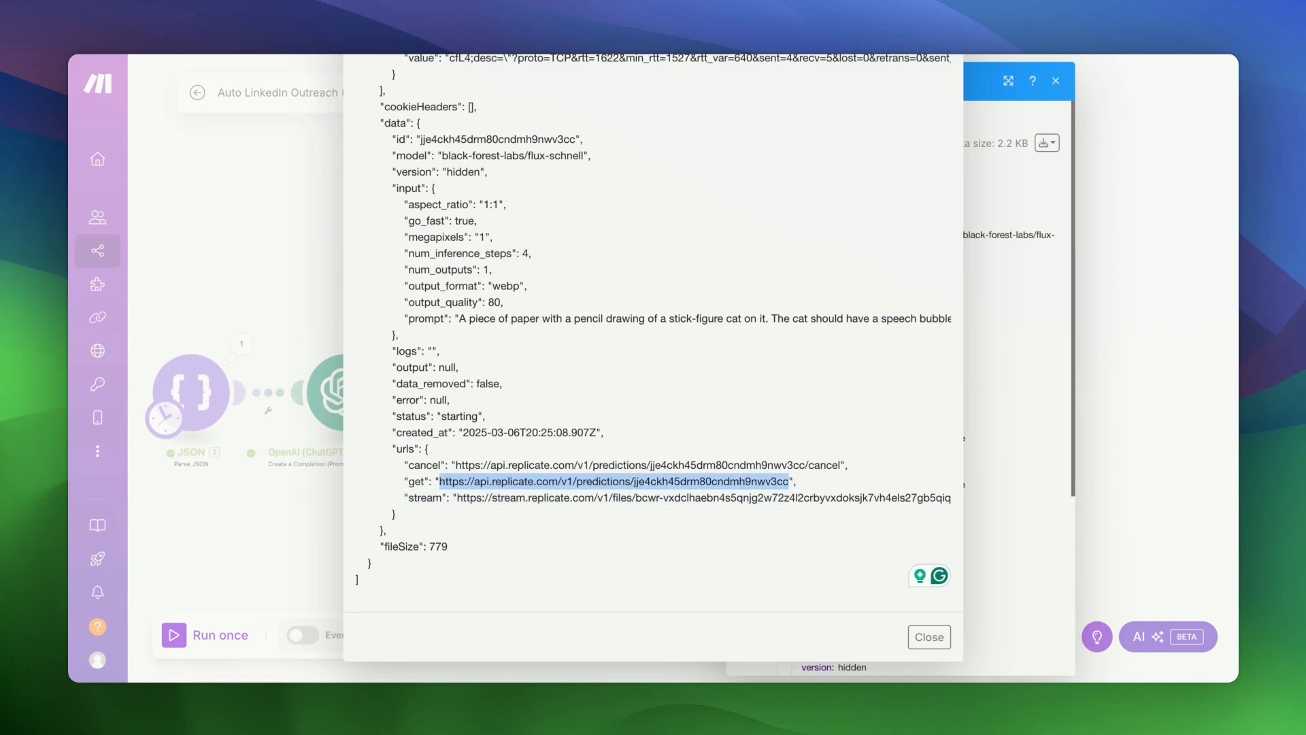
click(929, 637)
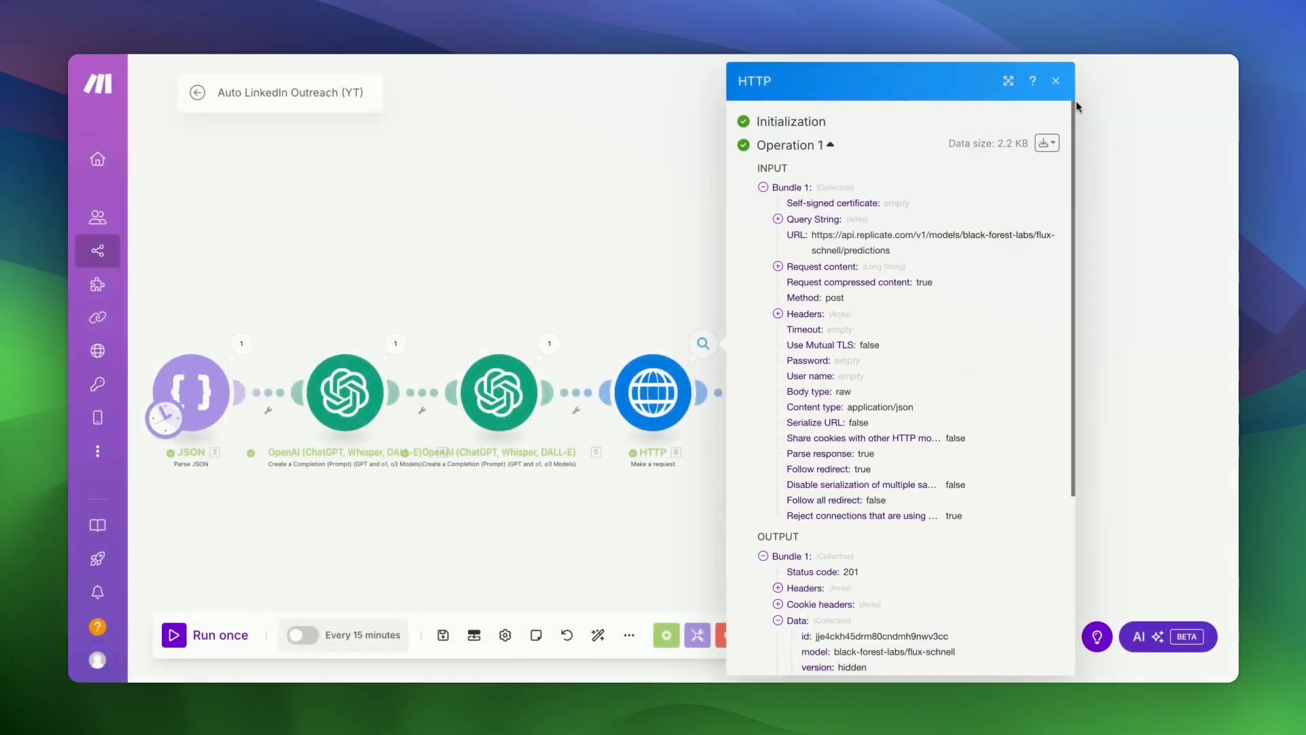
click(1062, 94)
drag(856, 393, 699, 393)
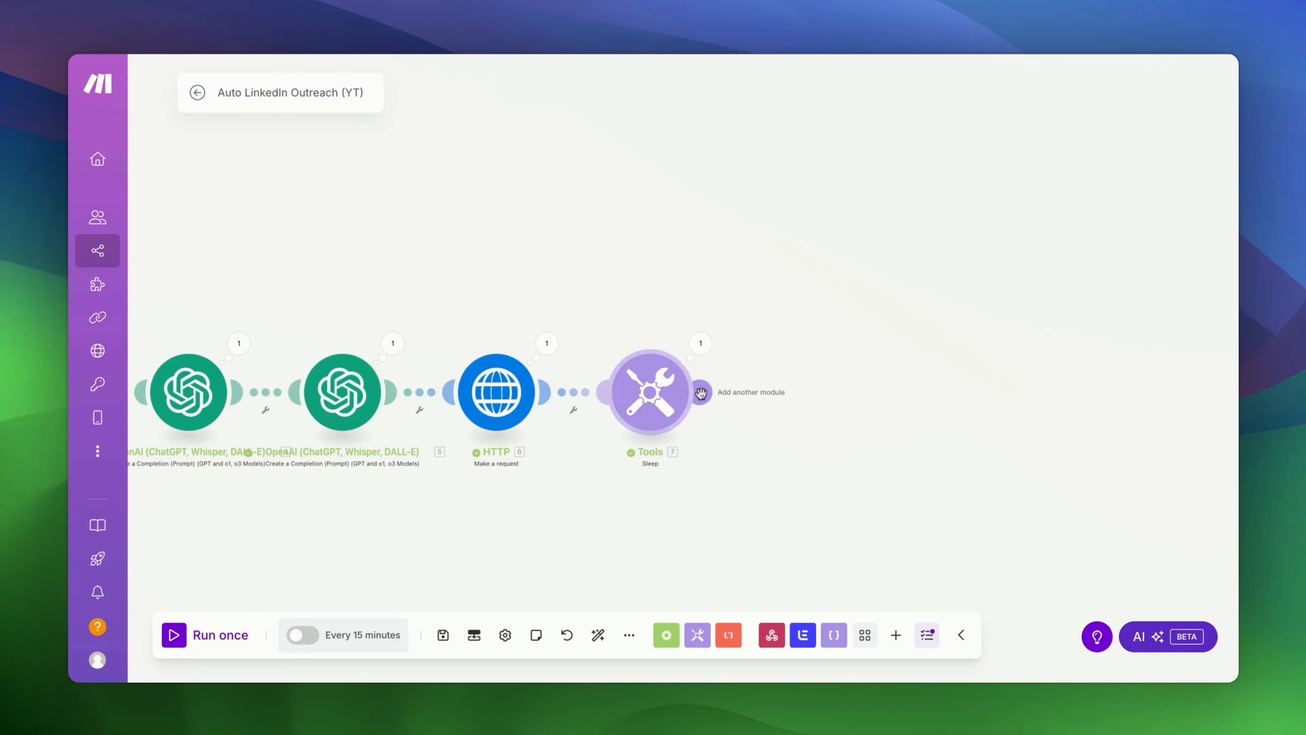
- Add an HTTP Make a request module after Sleep, using the copied prediction get URL
click(701, 393)
click(885, 426)
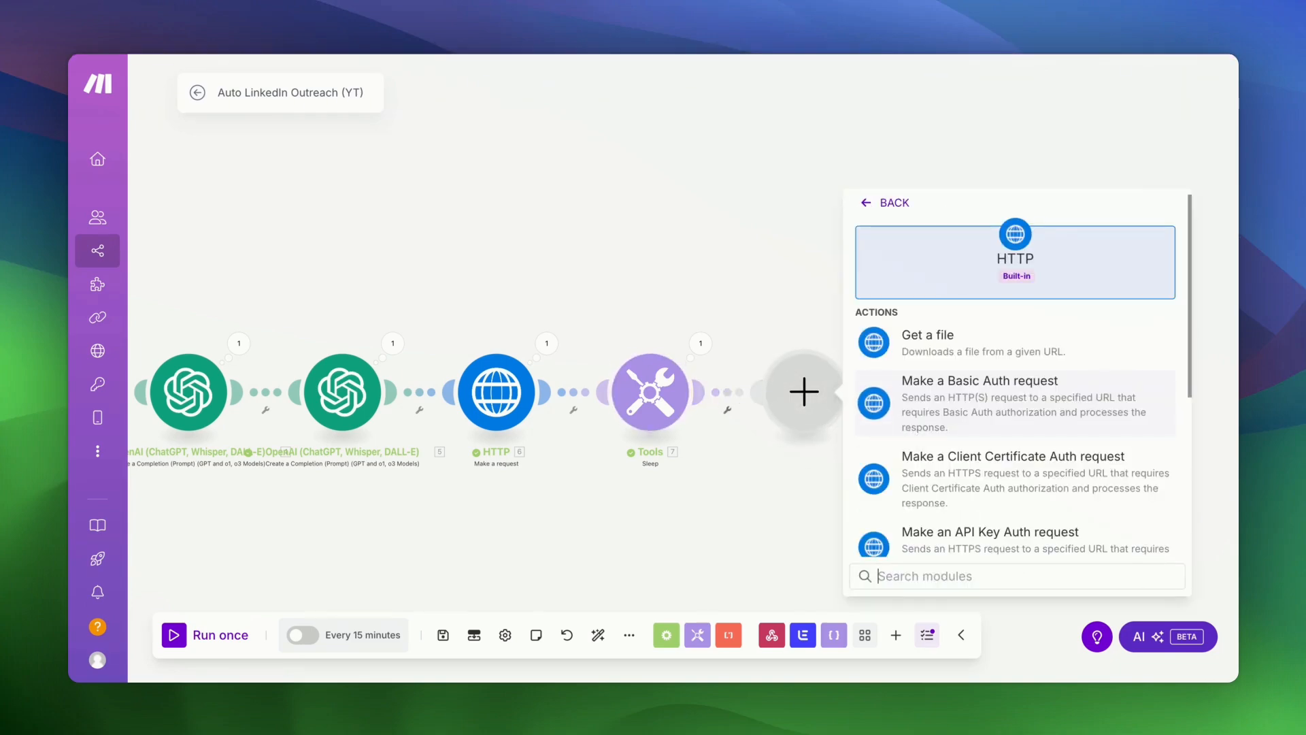
scroll(1014, 408, down, 5)
click(938, 433)
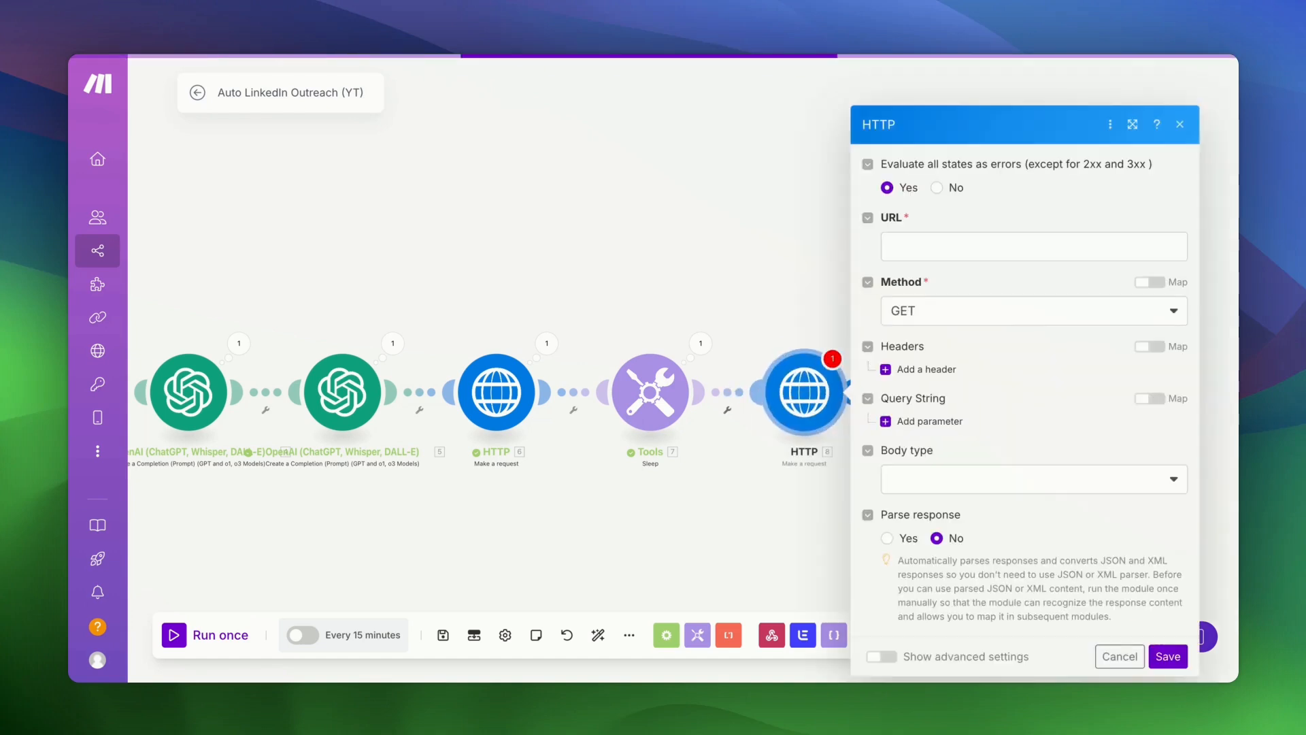
click(935, 247)
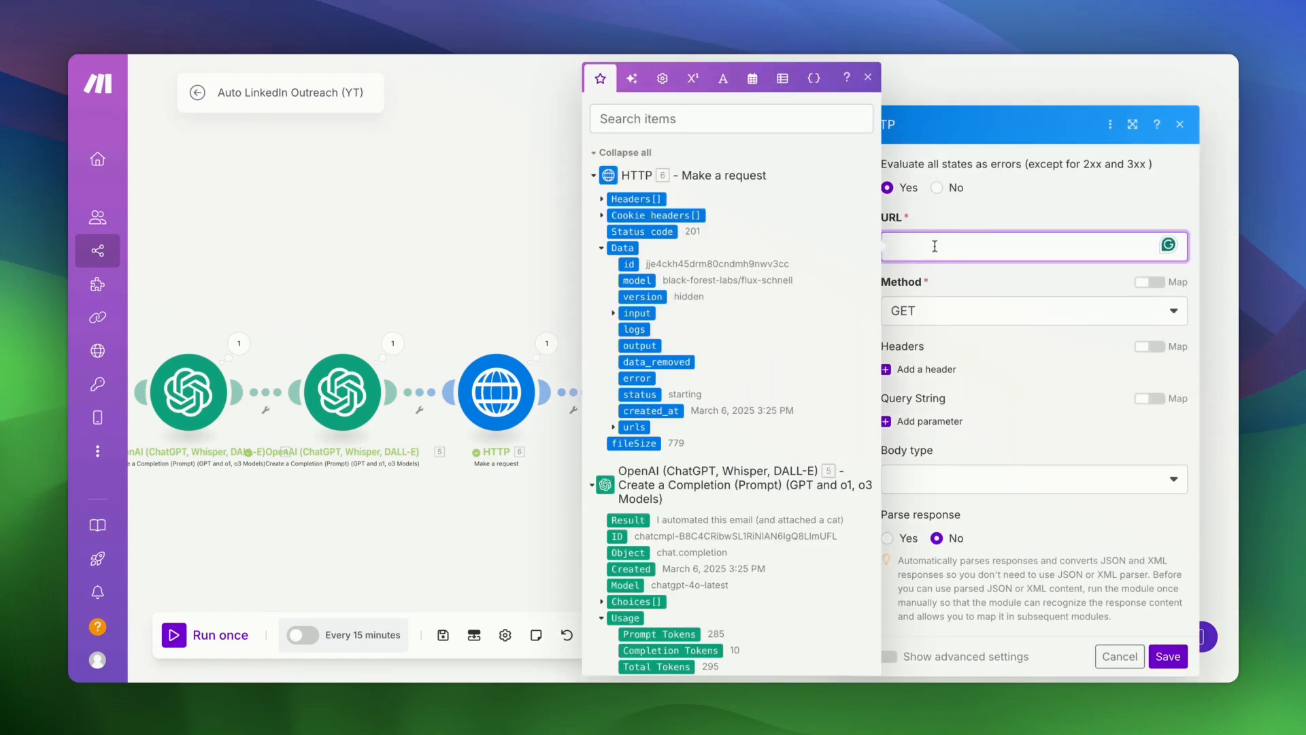
key(super+v)
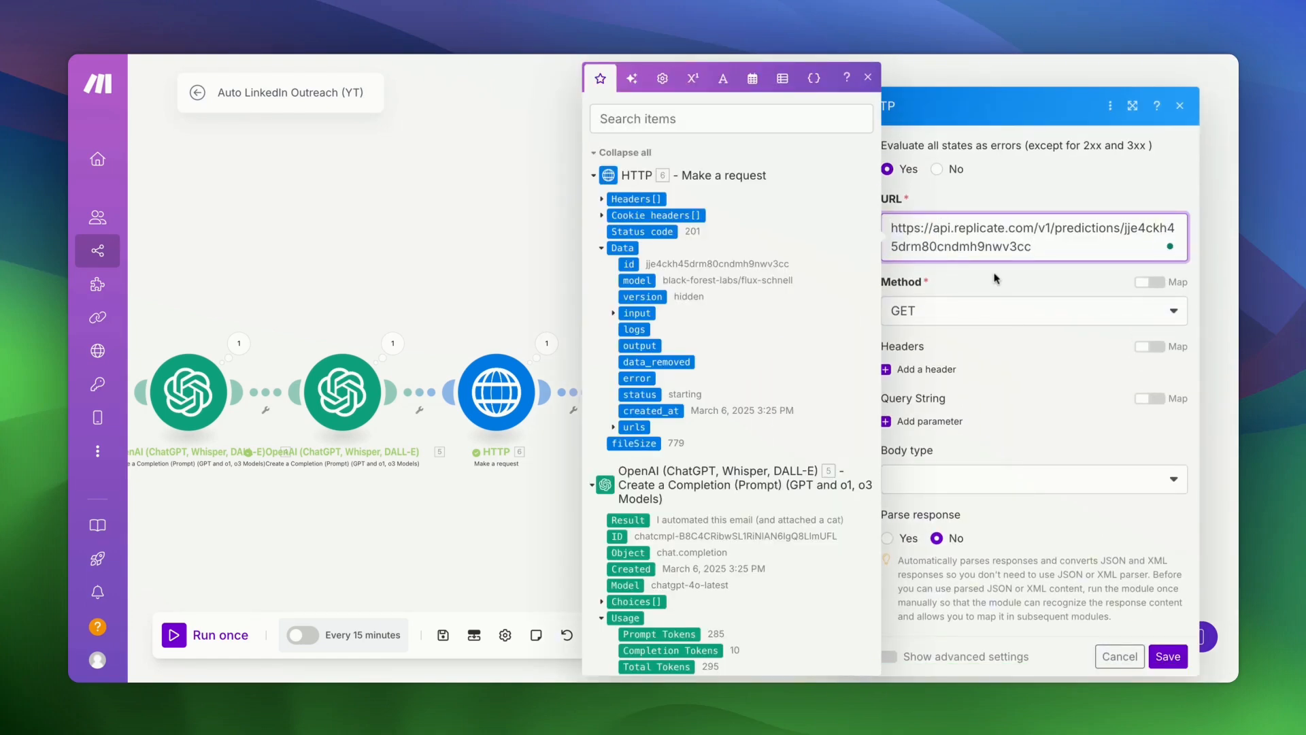
click(994, 278)
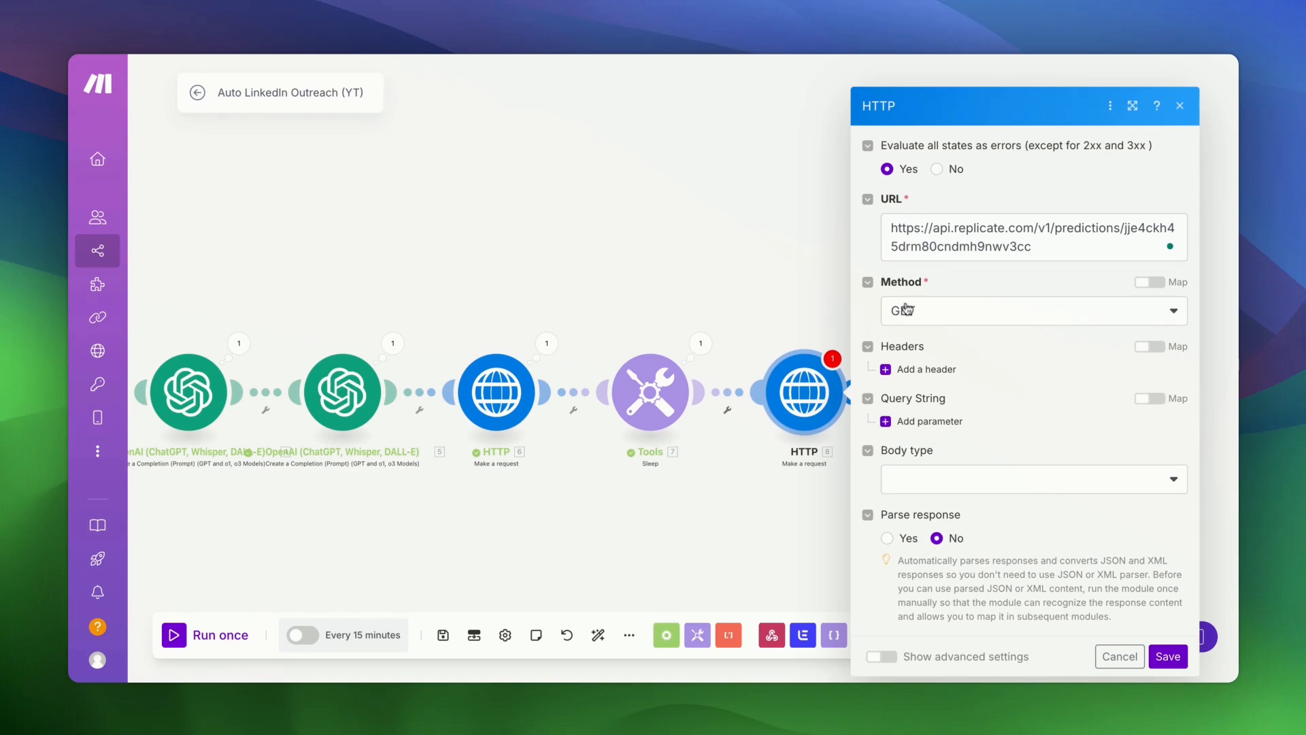
- Add an Authorization header of 'Bearer' plus the API token, set Parse response to Yes, and save
click(883, 376)
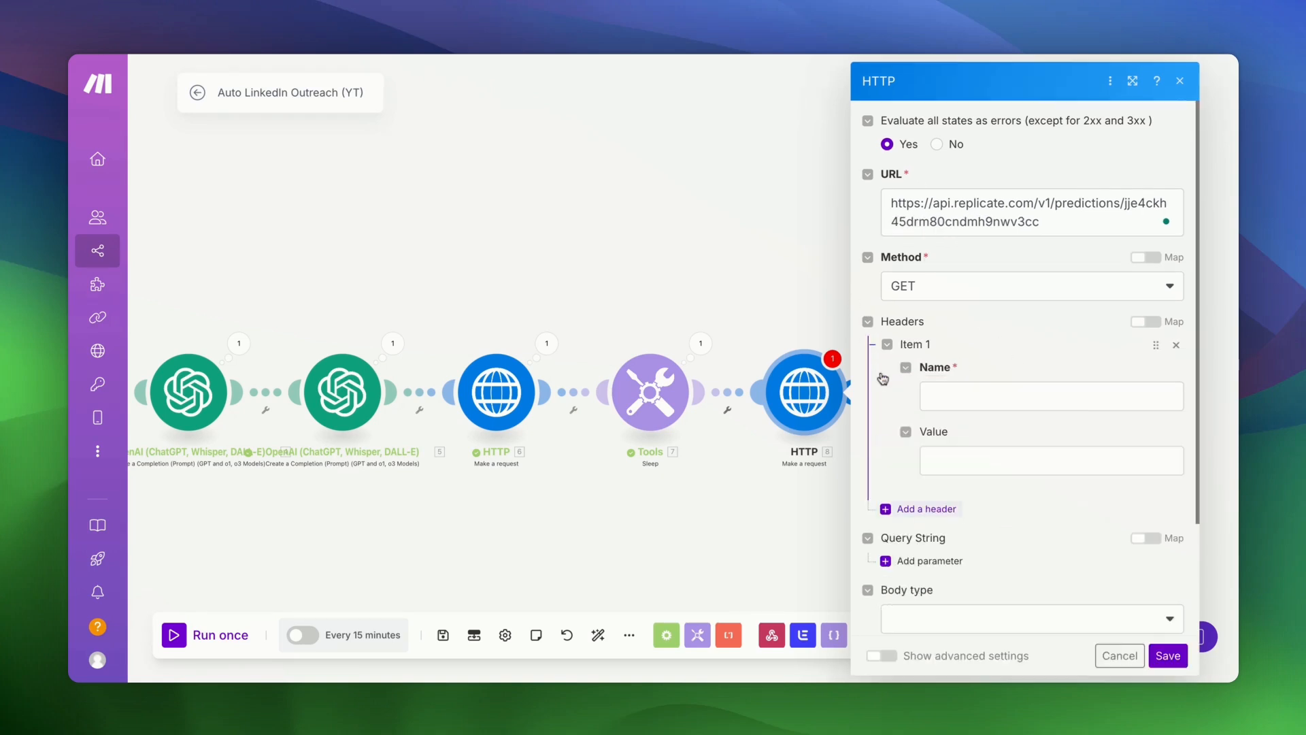
click(941, 401)
text(Authoi)
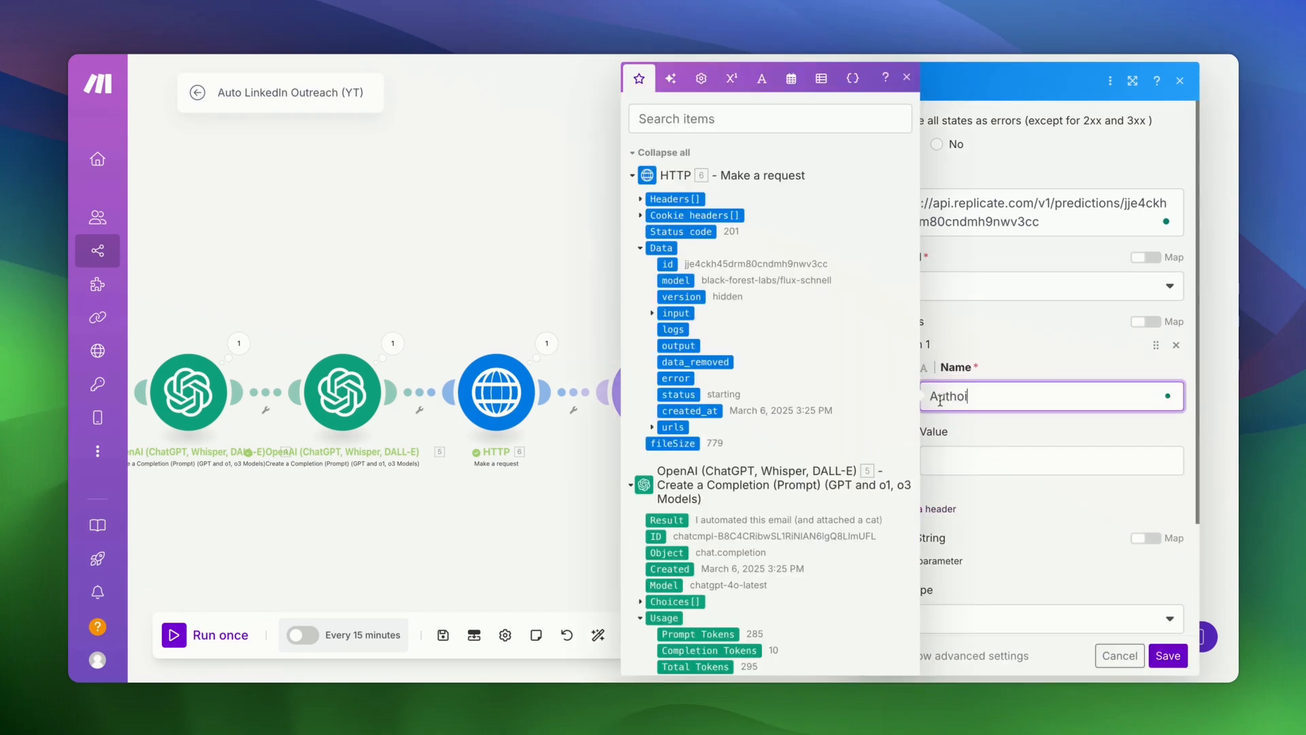
key(BackSpace)
text(rization)
key(Tab)
text(Bear)
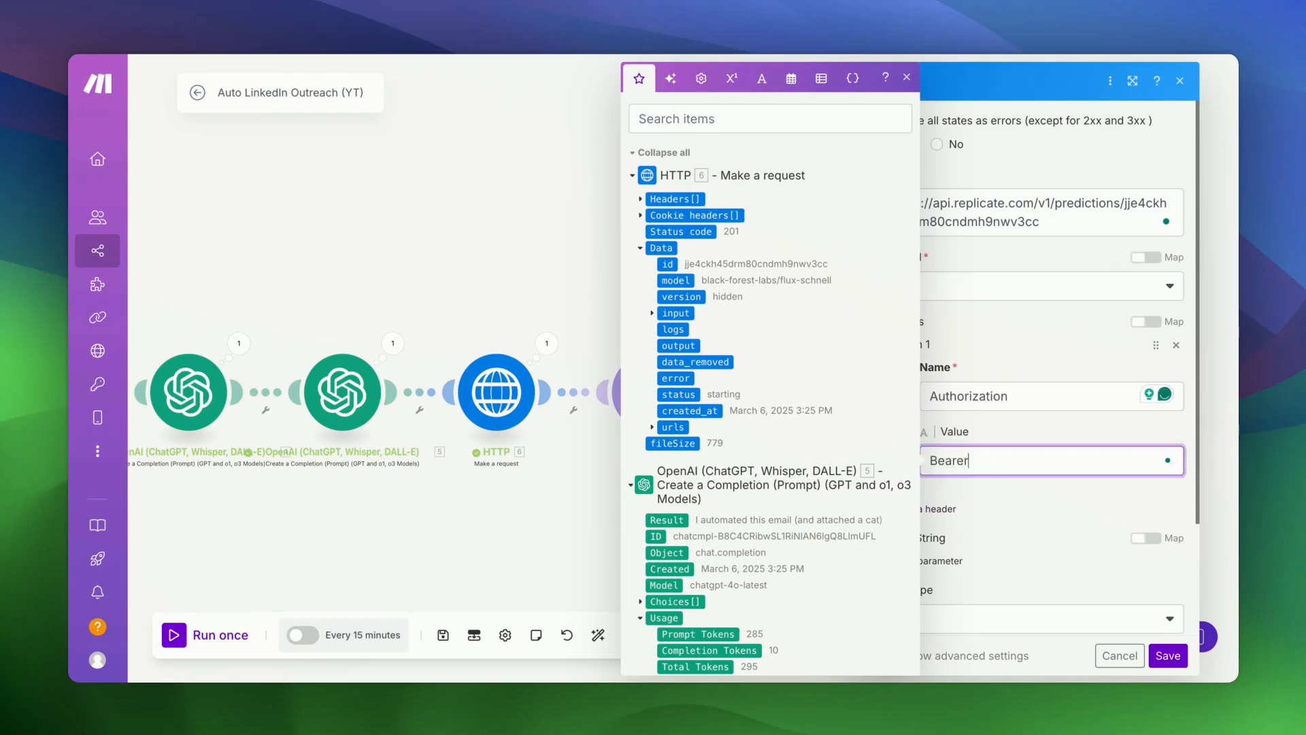
text(er)
key(super+v)
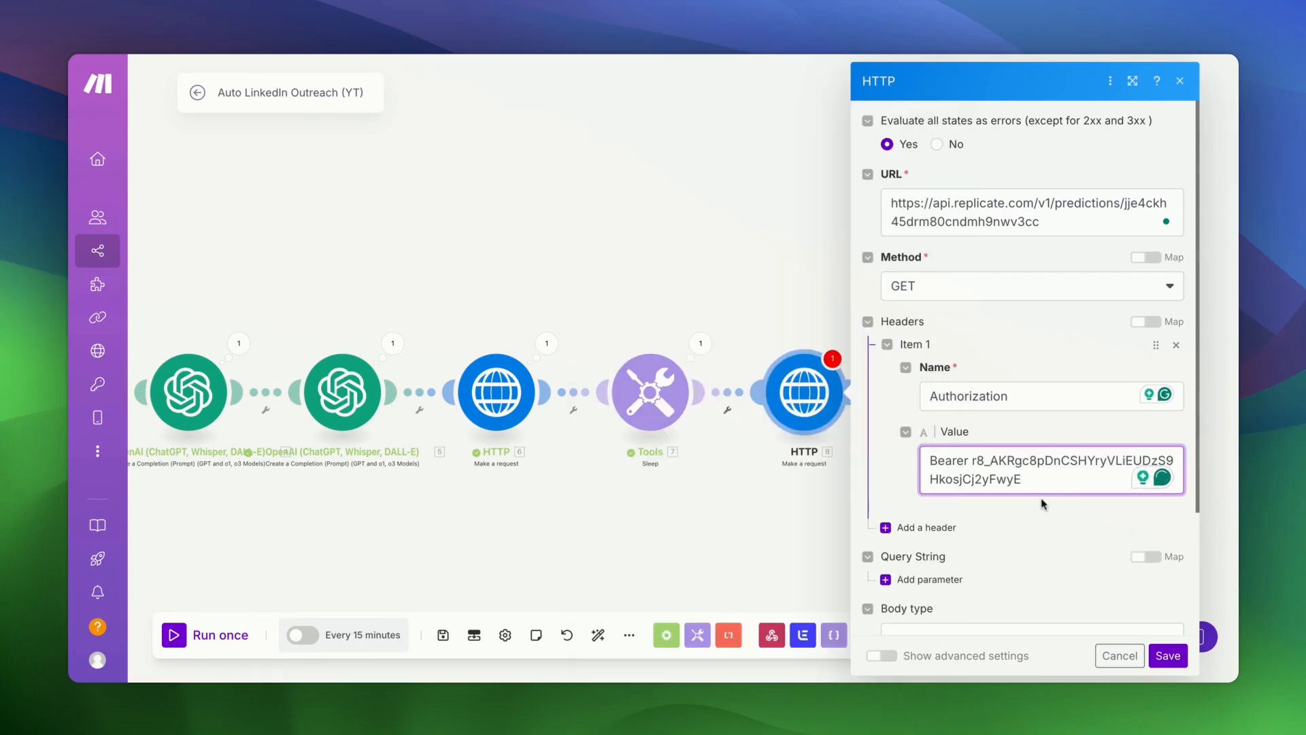
scroll(1064, 436, down, 3)
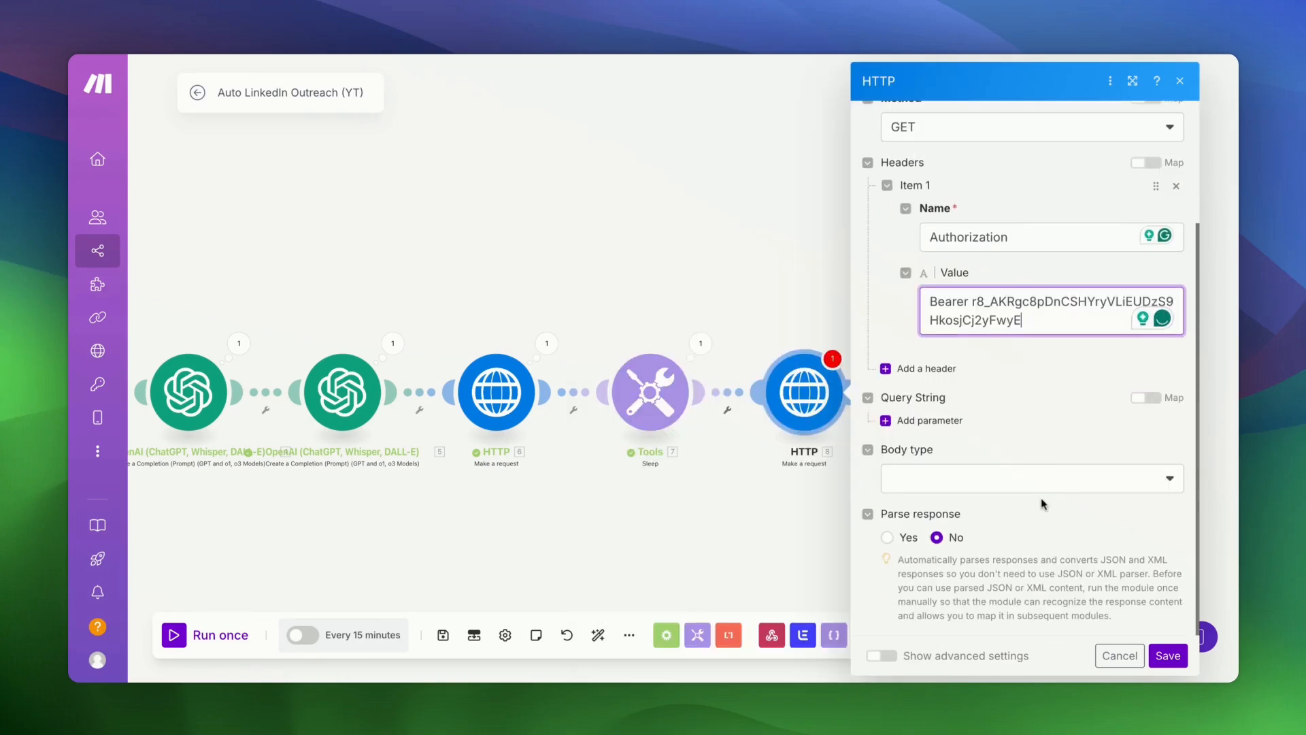
click(887, 536)
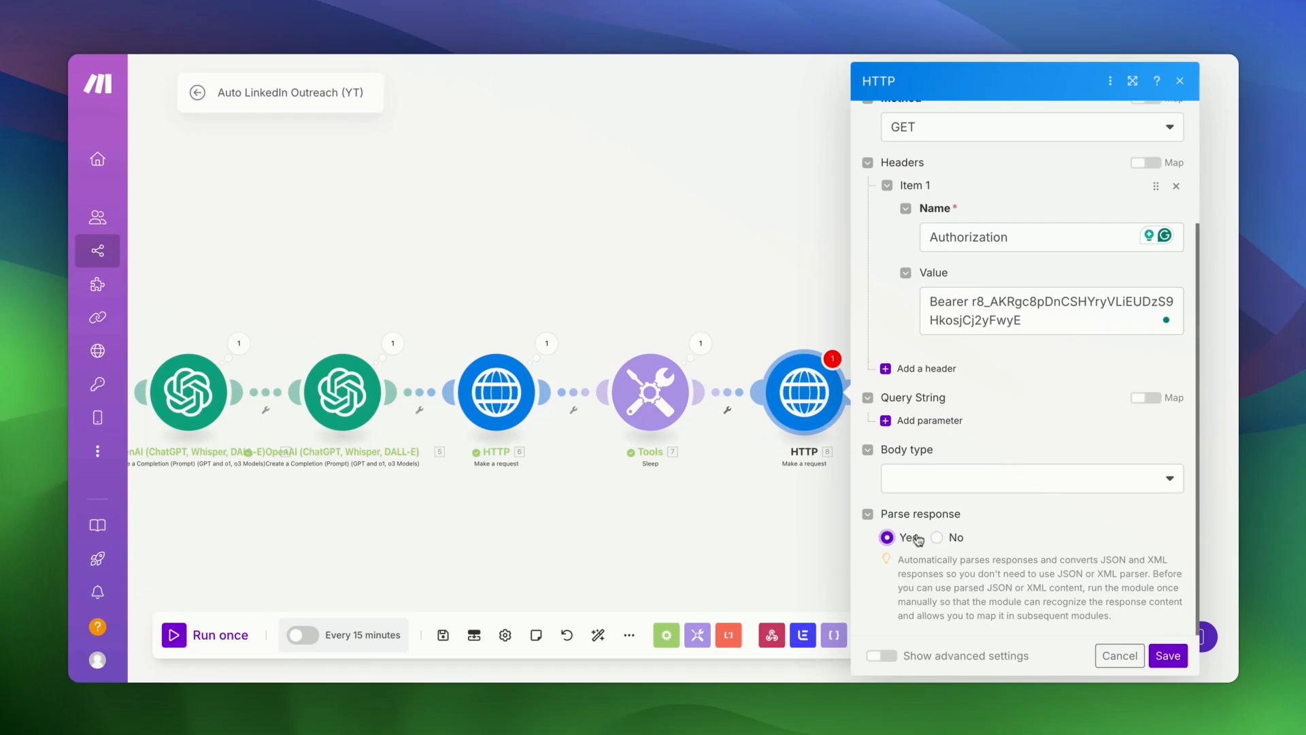
click(1168, 655)
drag(587, 487, 611, 474)
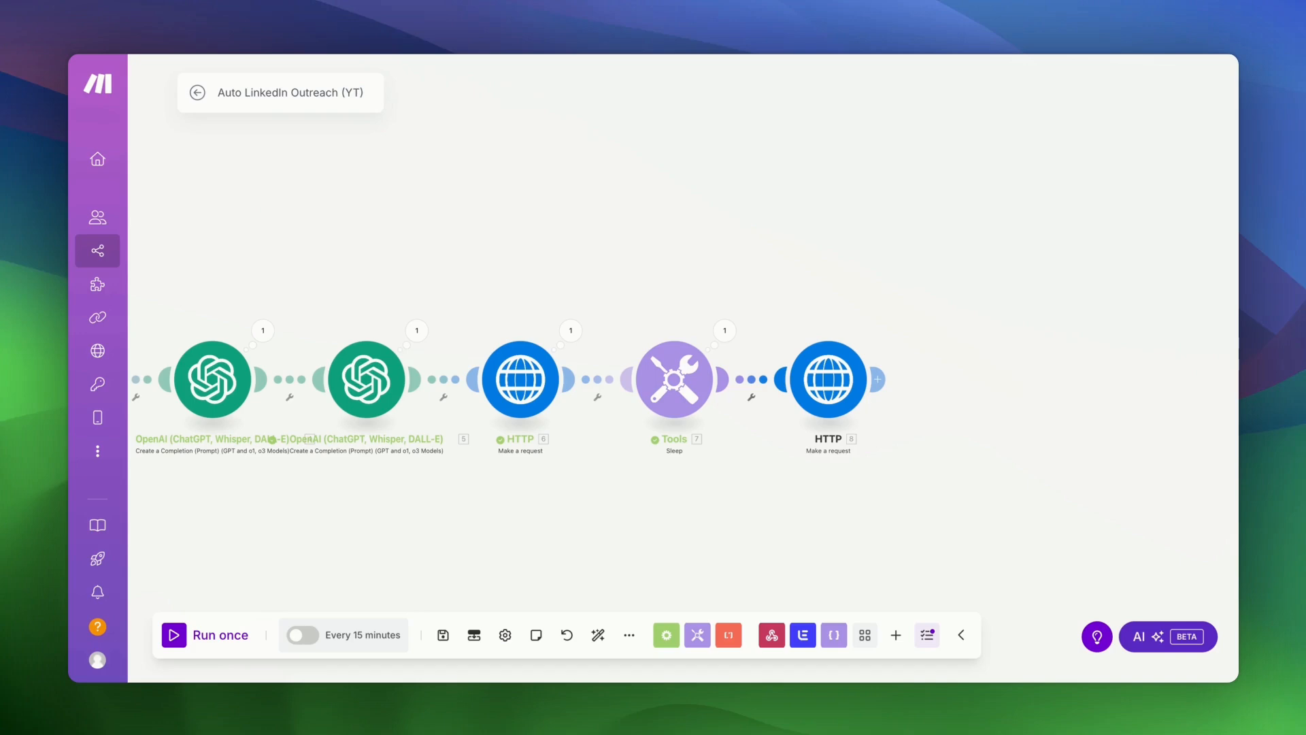
- Unlink the Tools sleep step from the last HTTP module
click(751, 396)
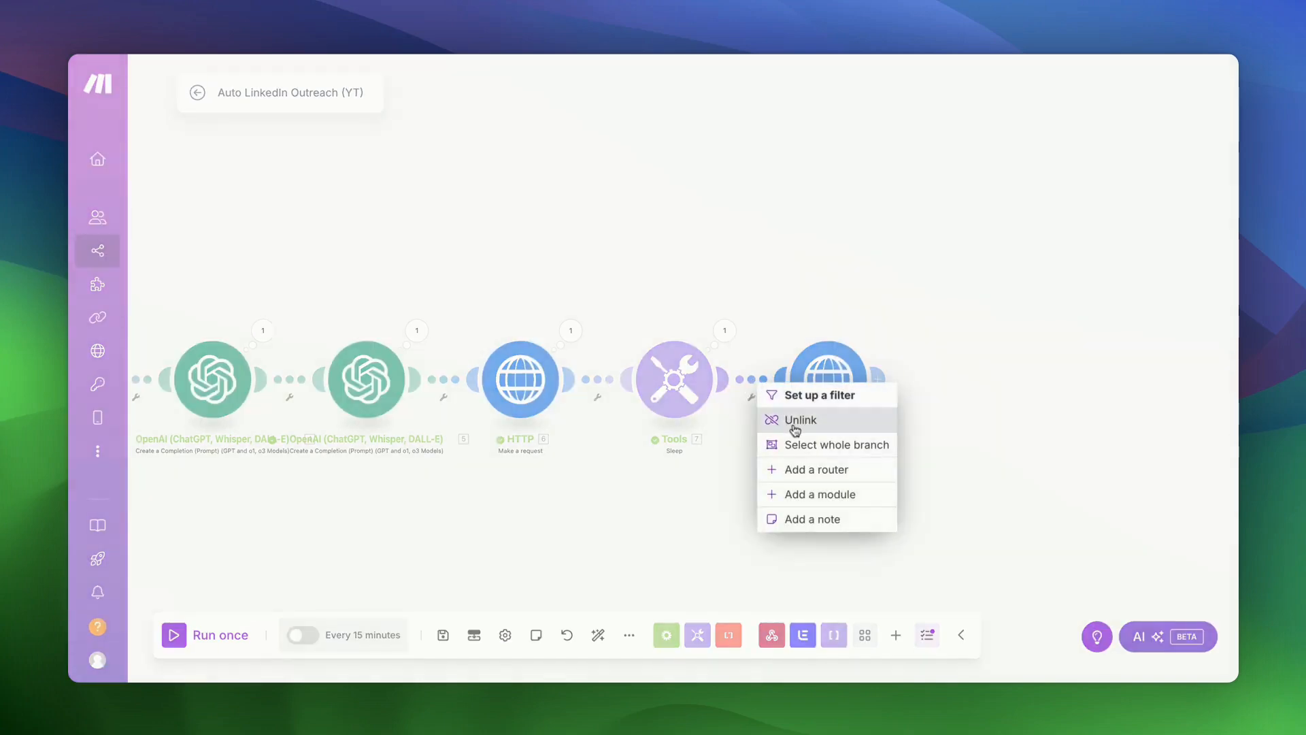
click(797, 421)
scroll(347, 509, left, 5)
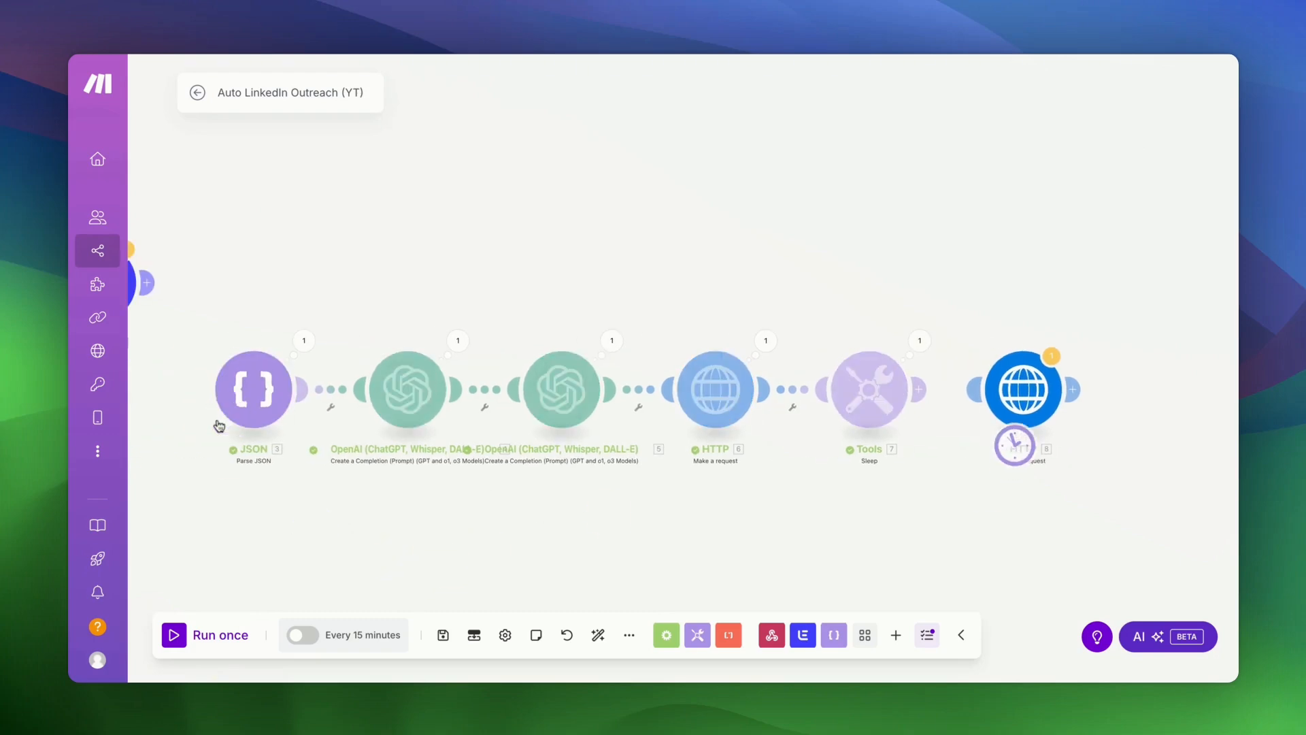
scroll(959, 483, right, 5)
- Run only the last HTTP module and check its Data output for the succeeded image URL
right_click(808, 385)
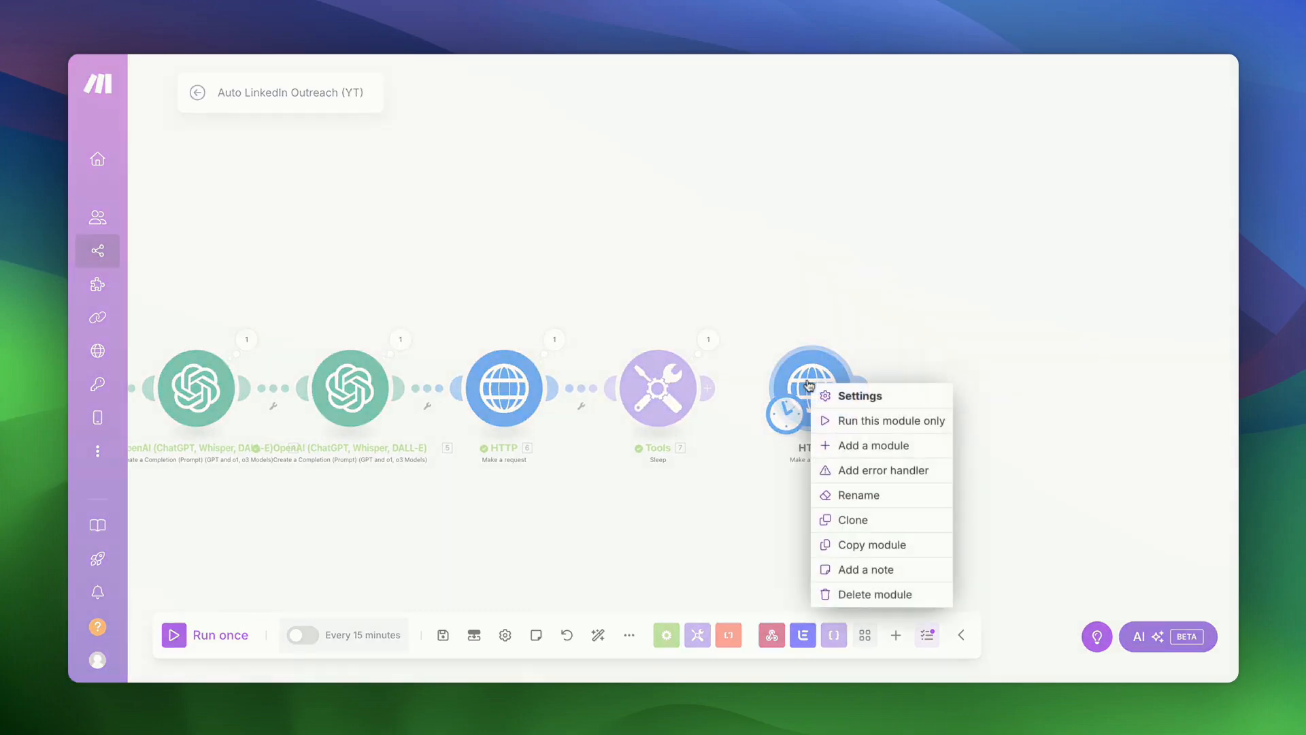
click(885, 421)
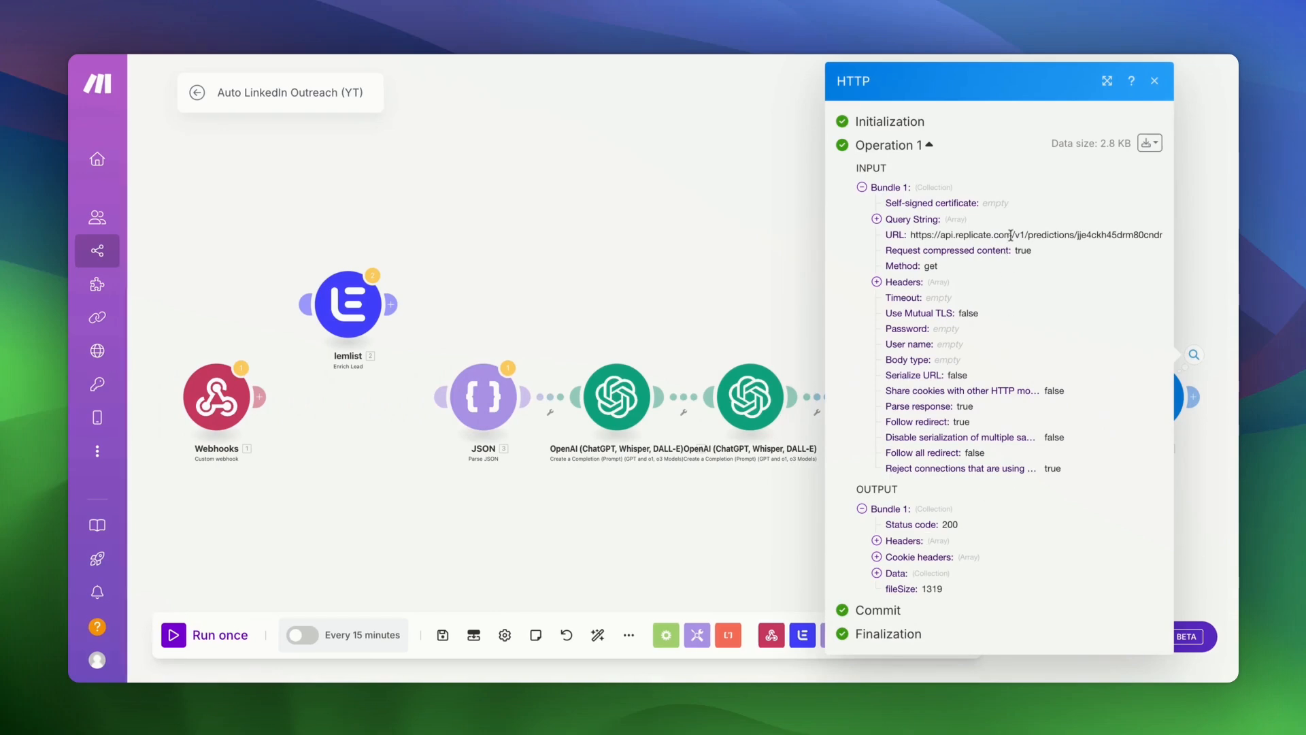
click(877, 573)
scroll(878, 575, down, 5)
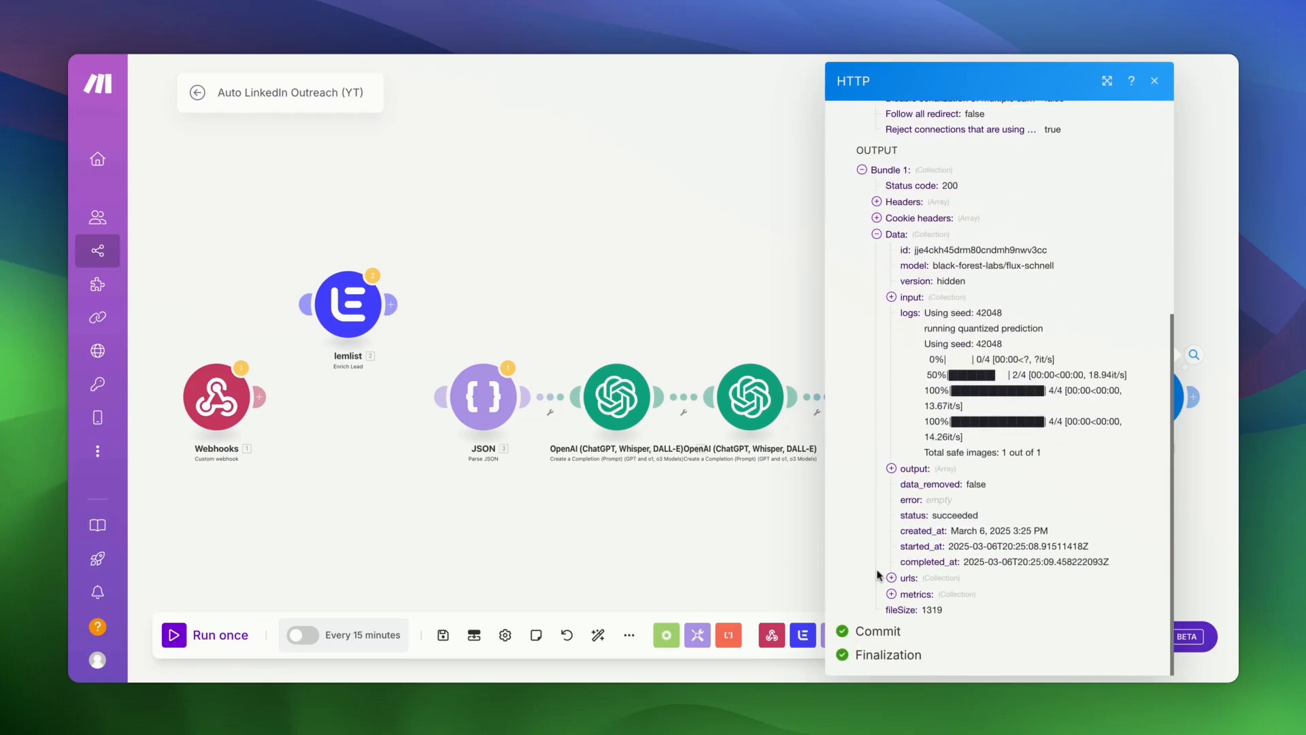
click(891, 469)
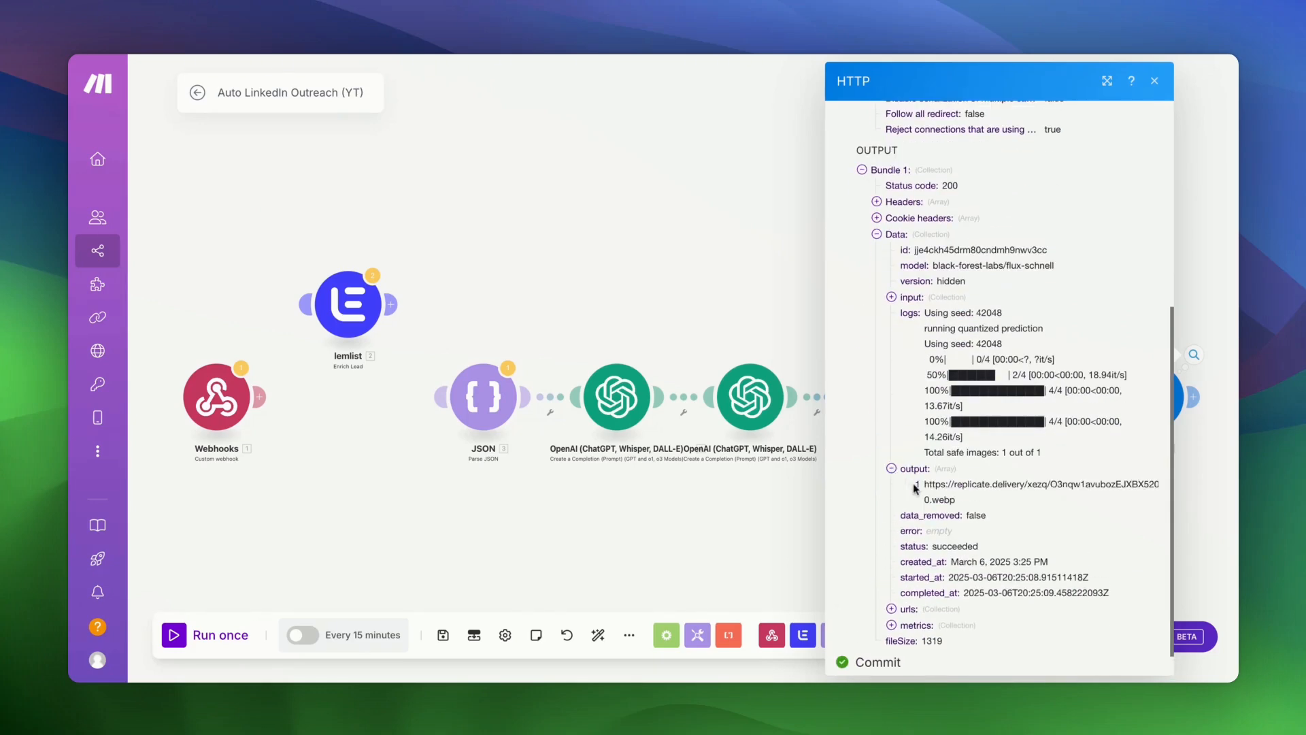
click(769, 551)
scroll(875, 528, right, 7)
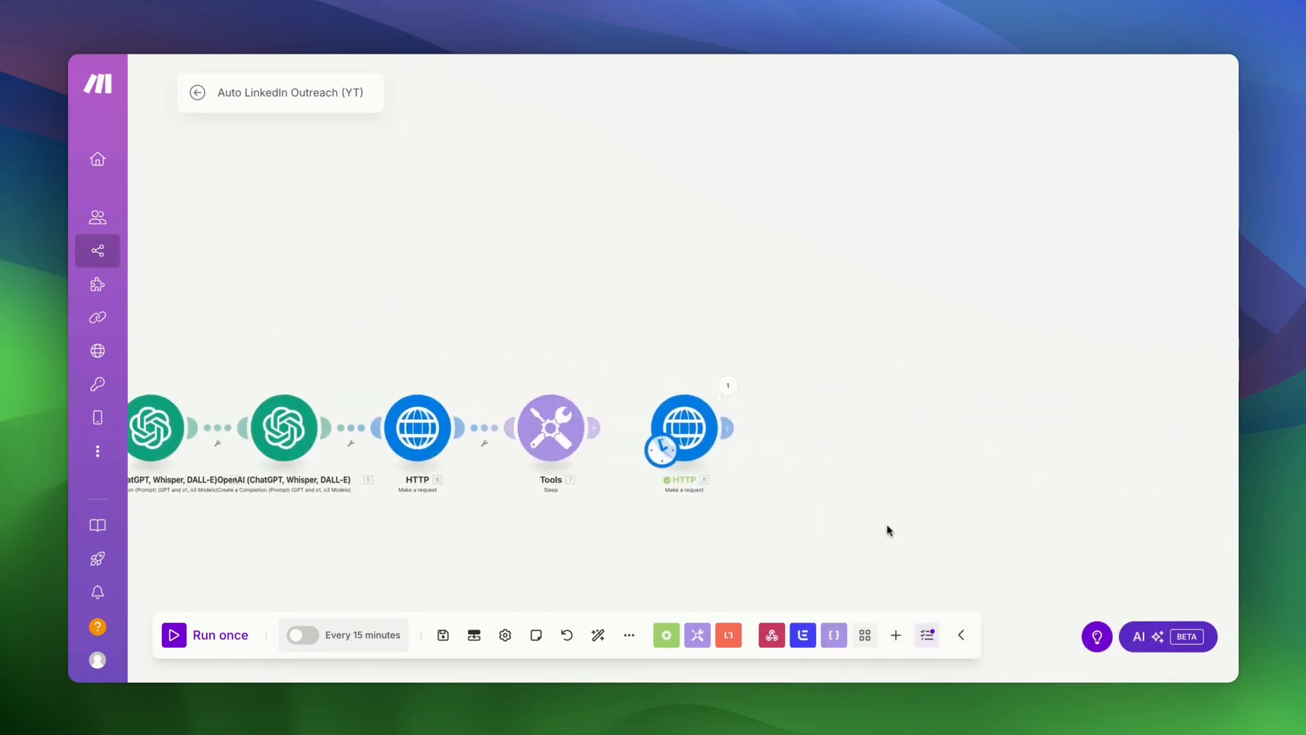
- Add an HTTP Get a file module with its URL mapped to Data.output item 1
click(720, 427)
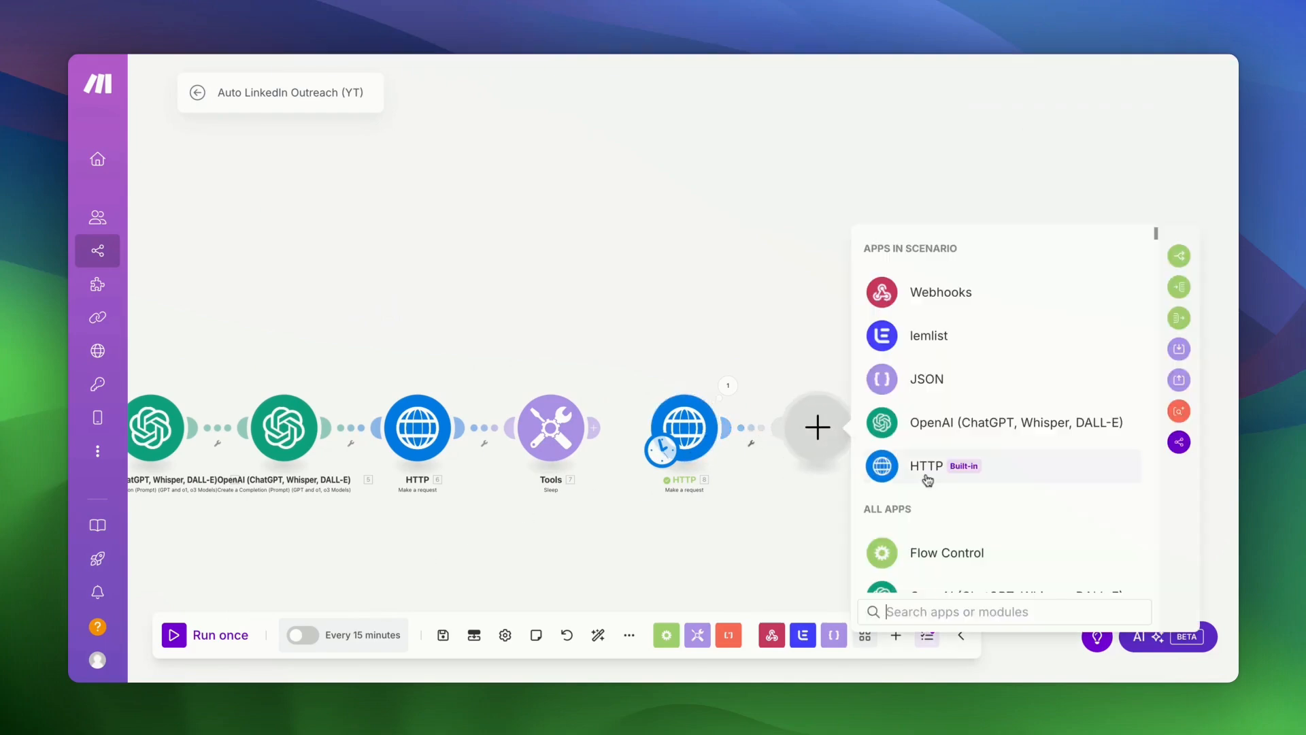
click(928, 480)
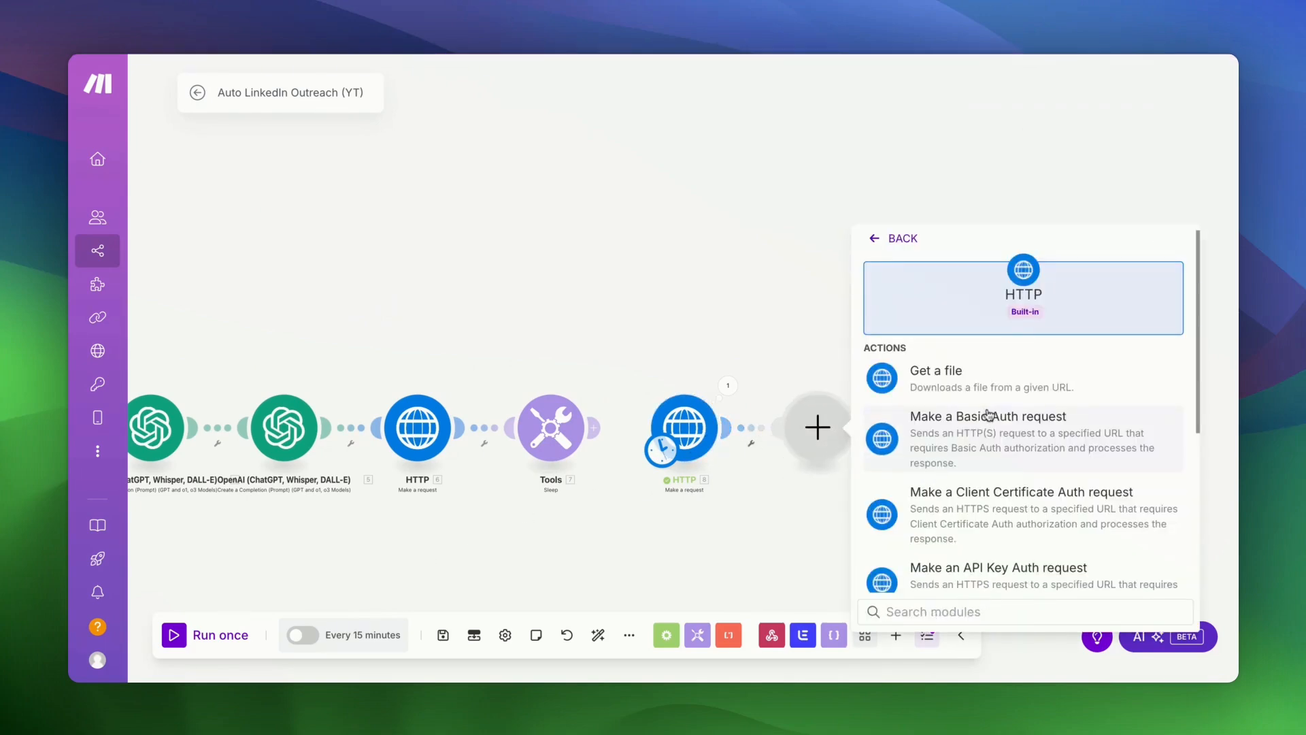
click(1005, 390)
click(982, 447)
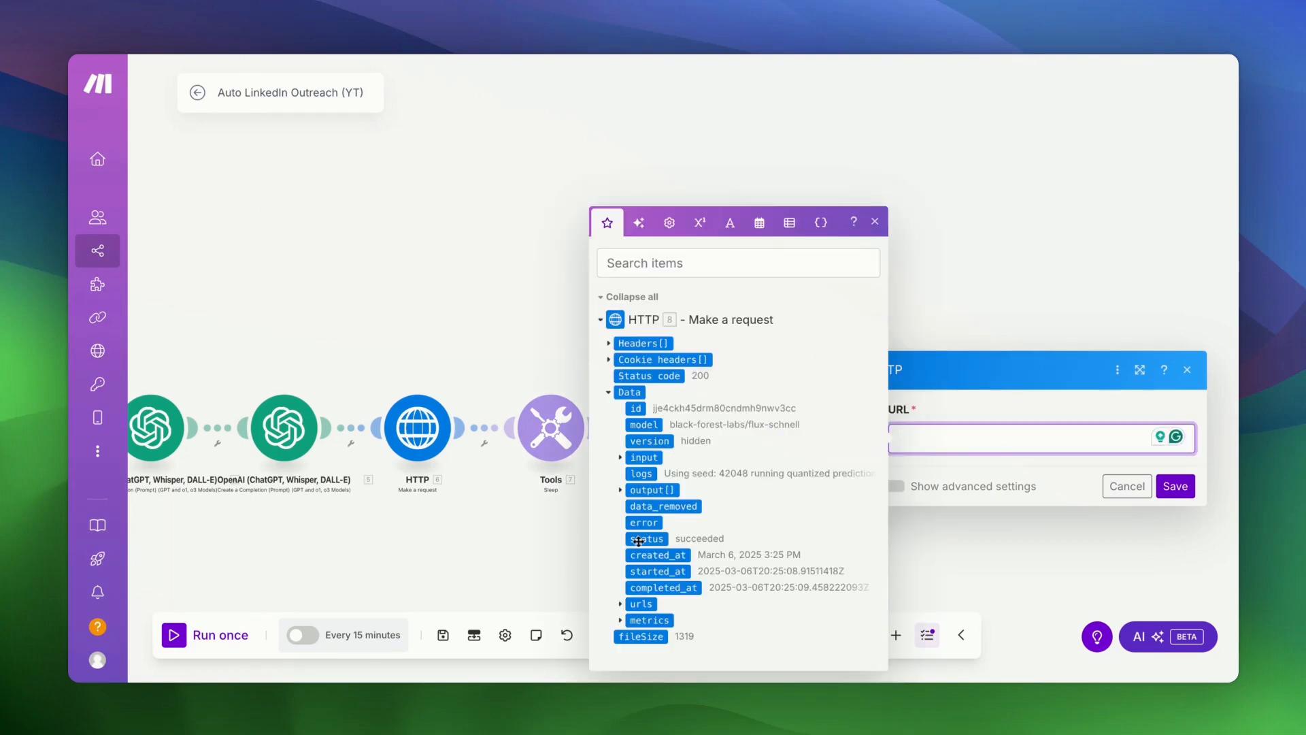
scroll(638, 541, down, 1)
click(620, 605)
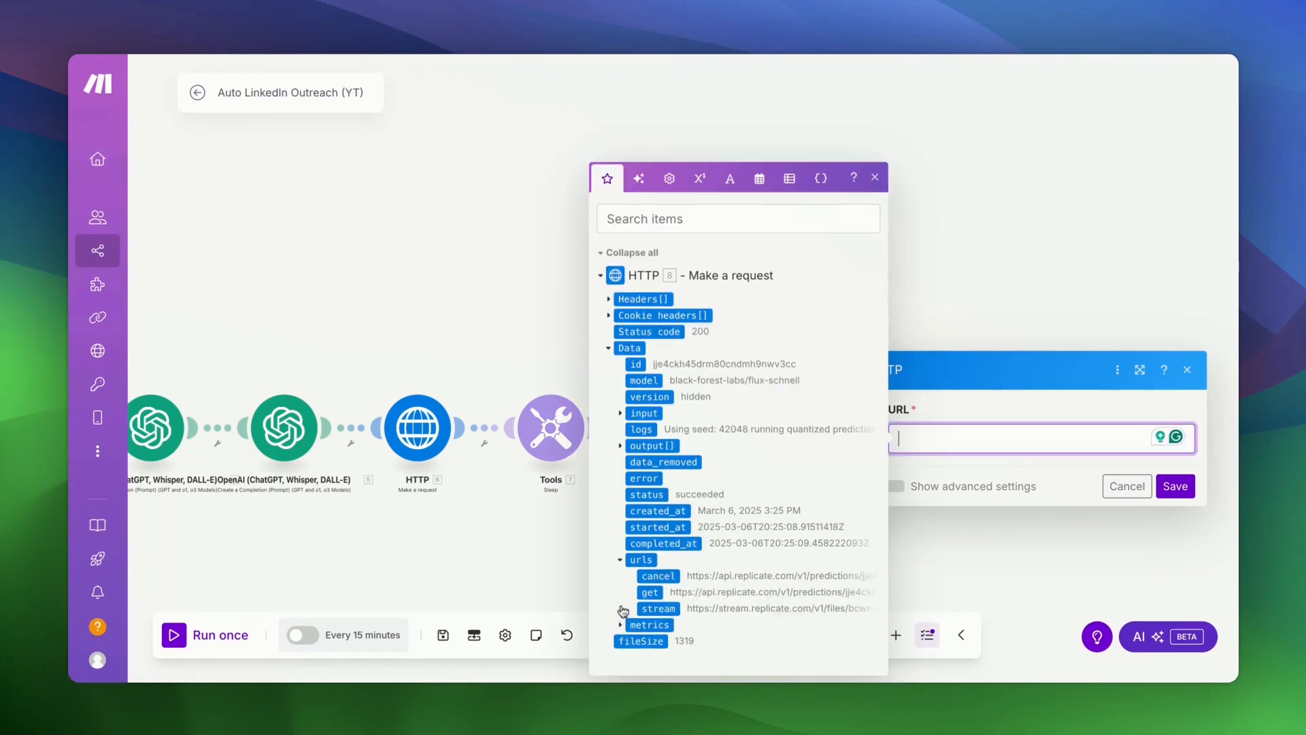
click(620, 562)
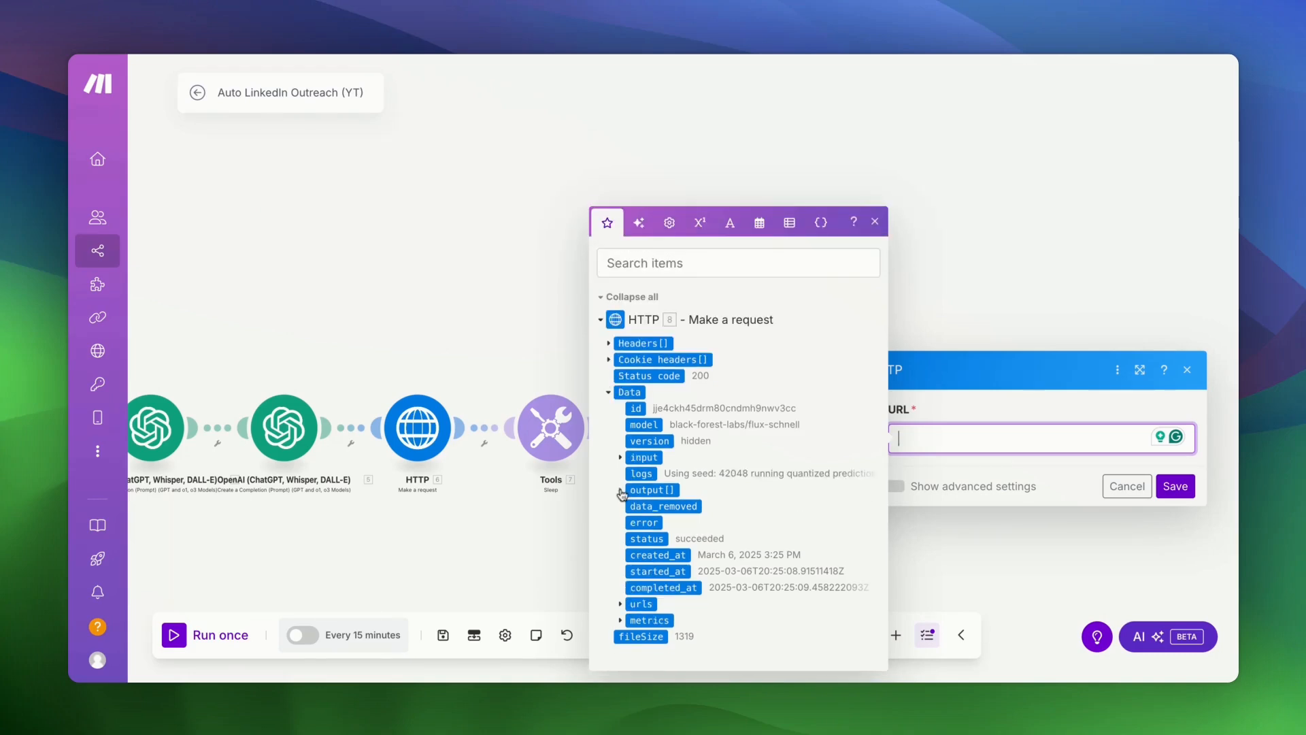
click(620, 492)
click(651, 495)
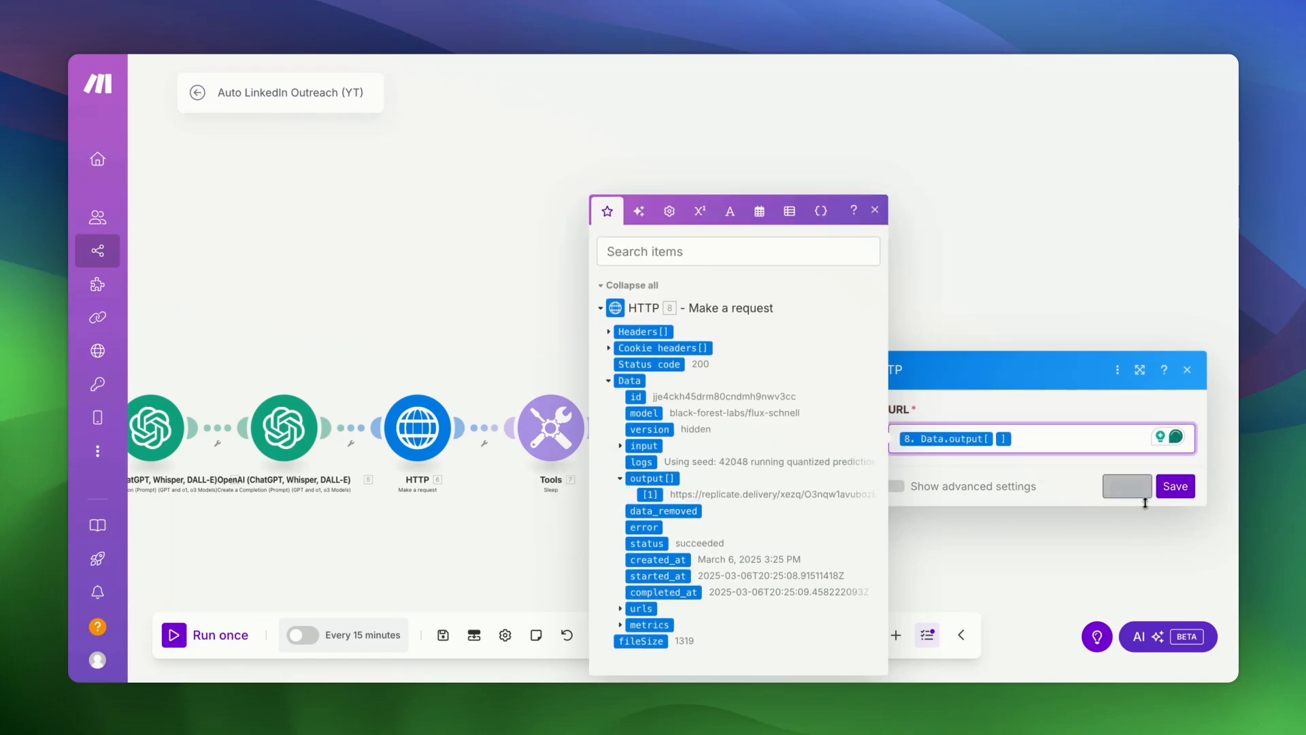
- Save Get a file, run the scenario, and inspect the downloaded 12,944-byte image data
click(1175, 487)
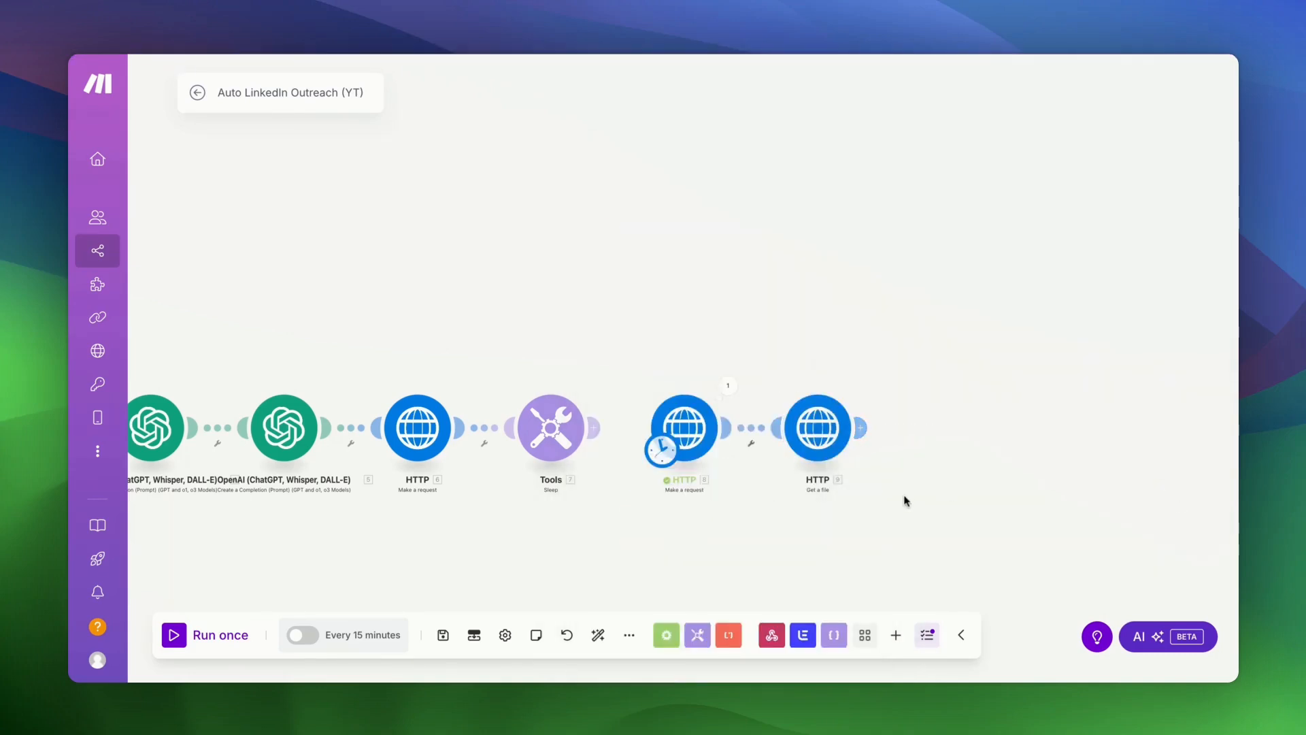
click(174, 636)
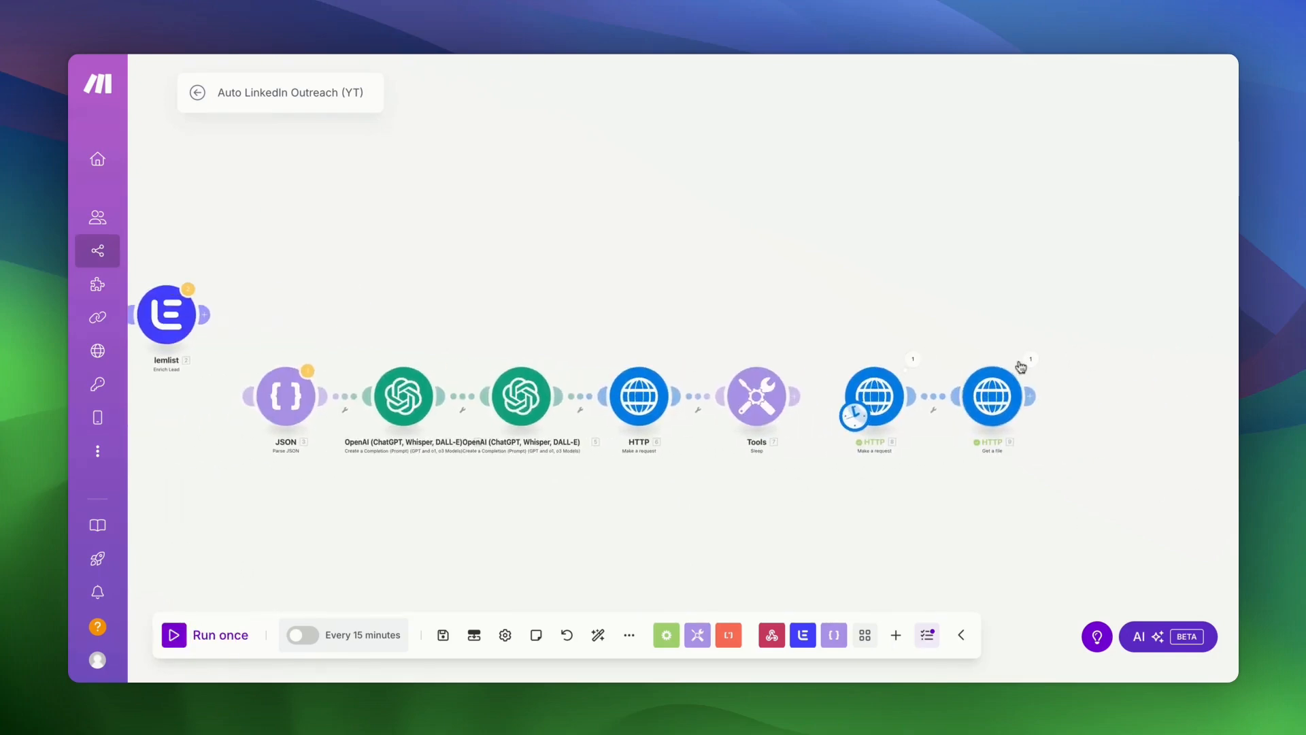
click(1030, 362)
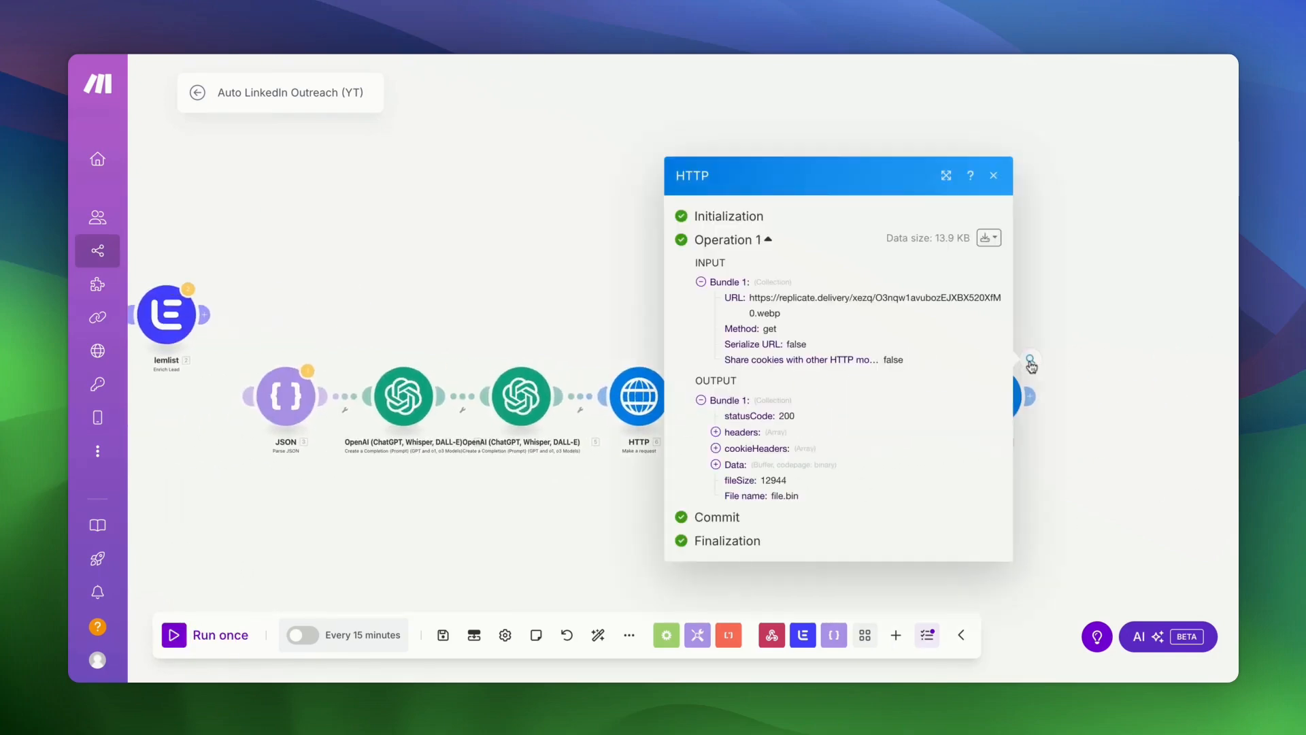
click(716, 465)
drag(746, 421, 790, 502)
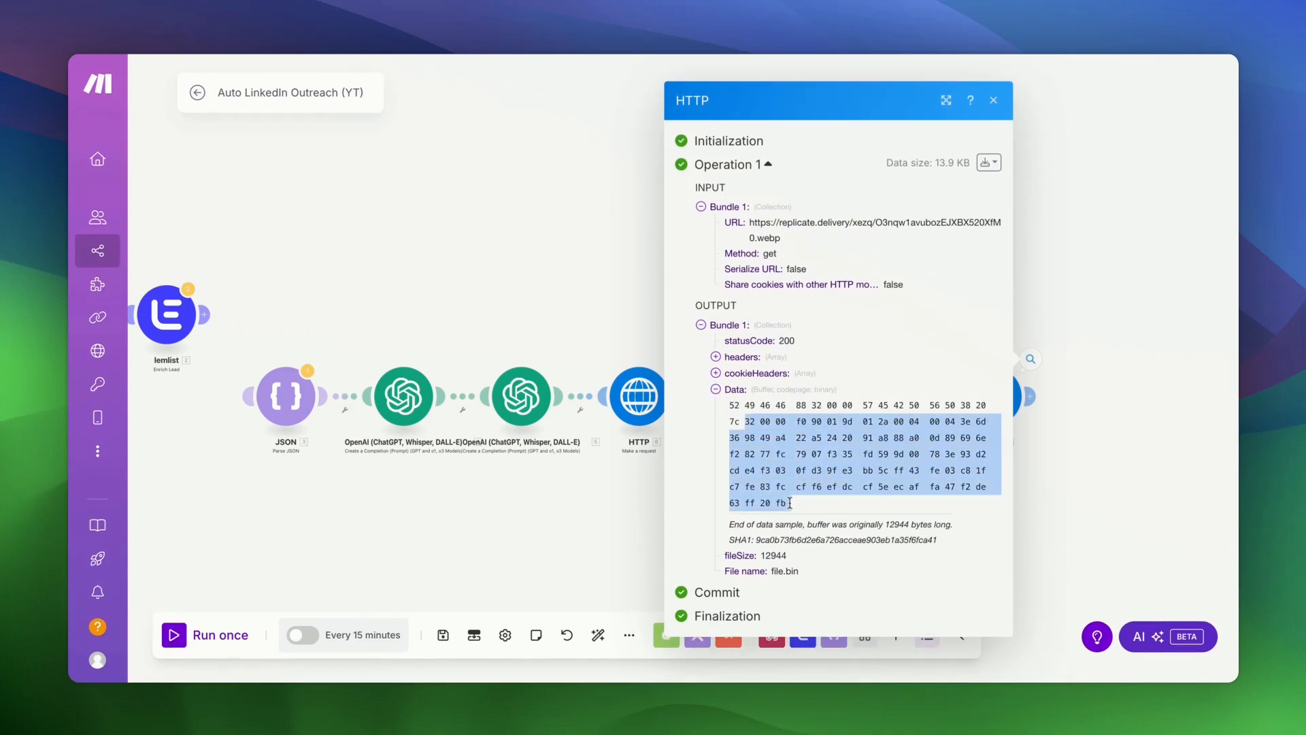
triple_click(790, 503)
click(628, 539)
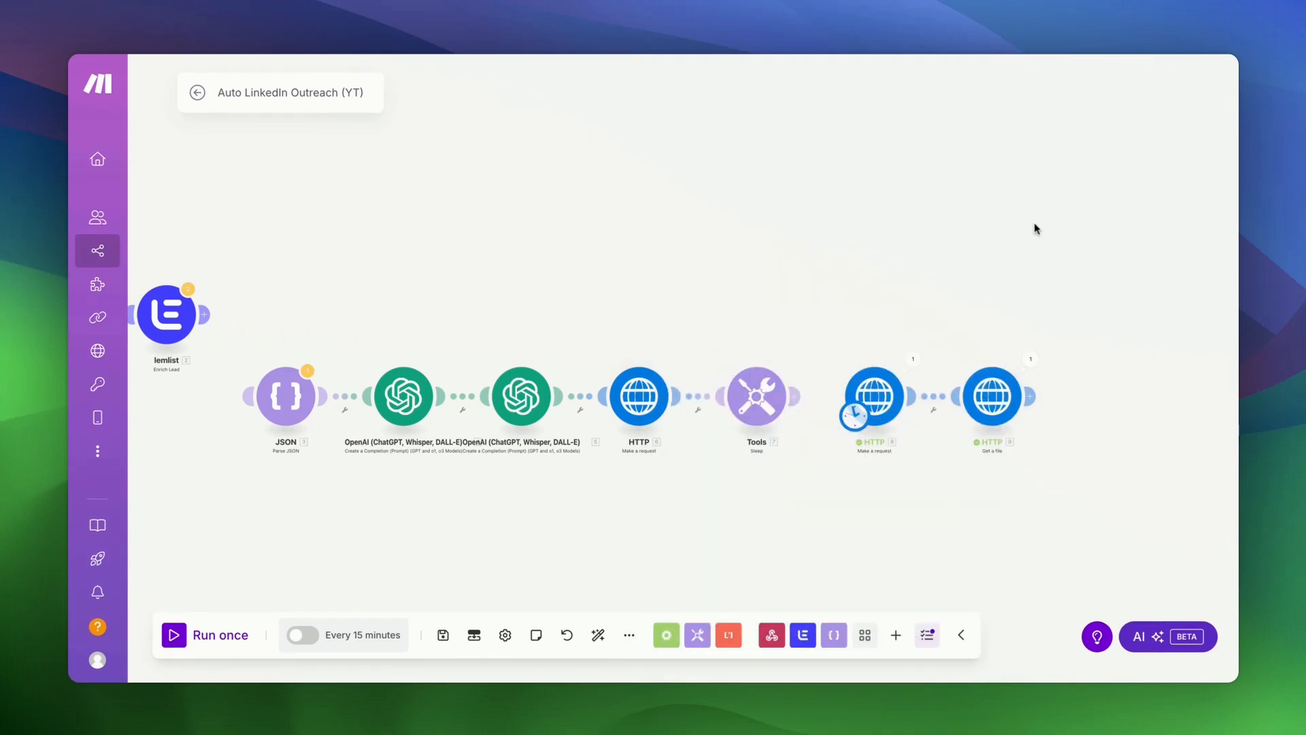
scroll(986, 291, right, 5)
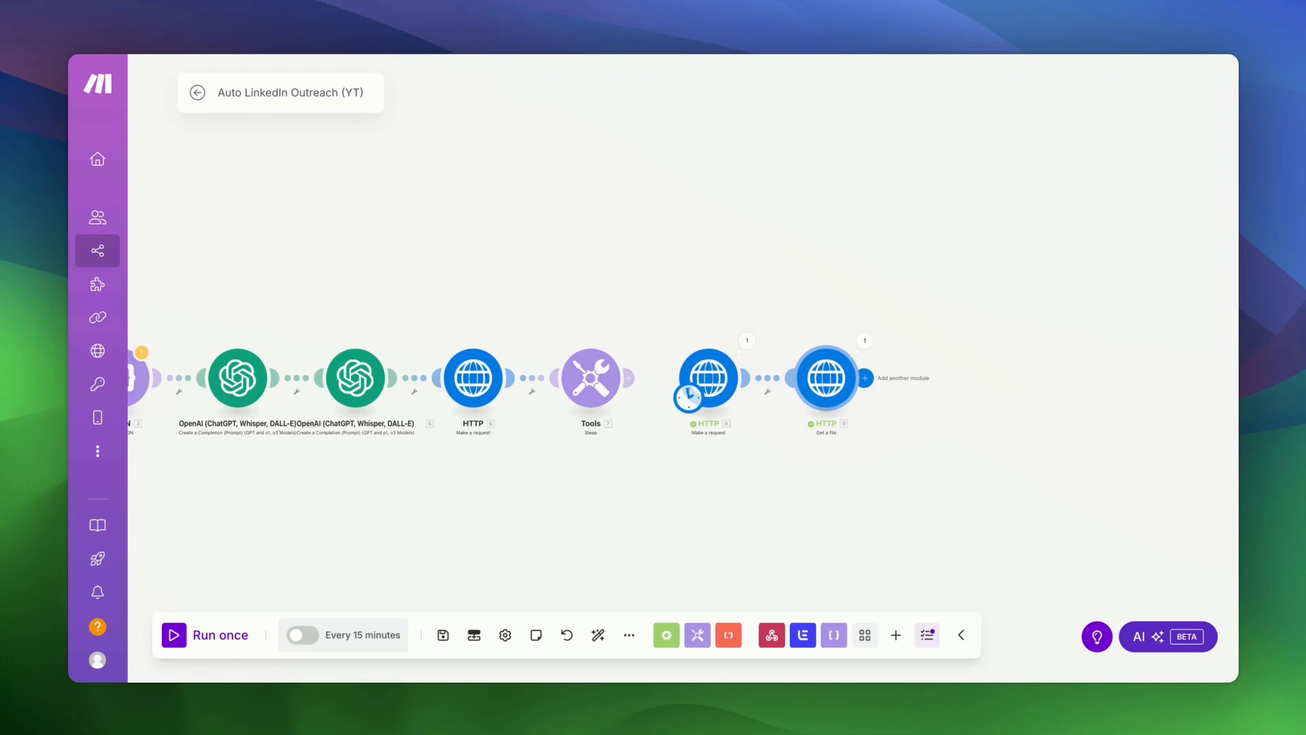
- Add a Gmail Send an Email module after Get a file, using the other Google connection
click(865, 377)
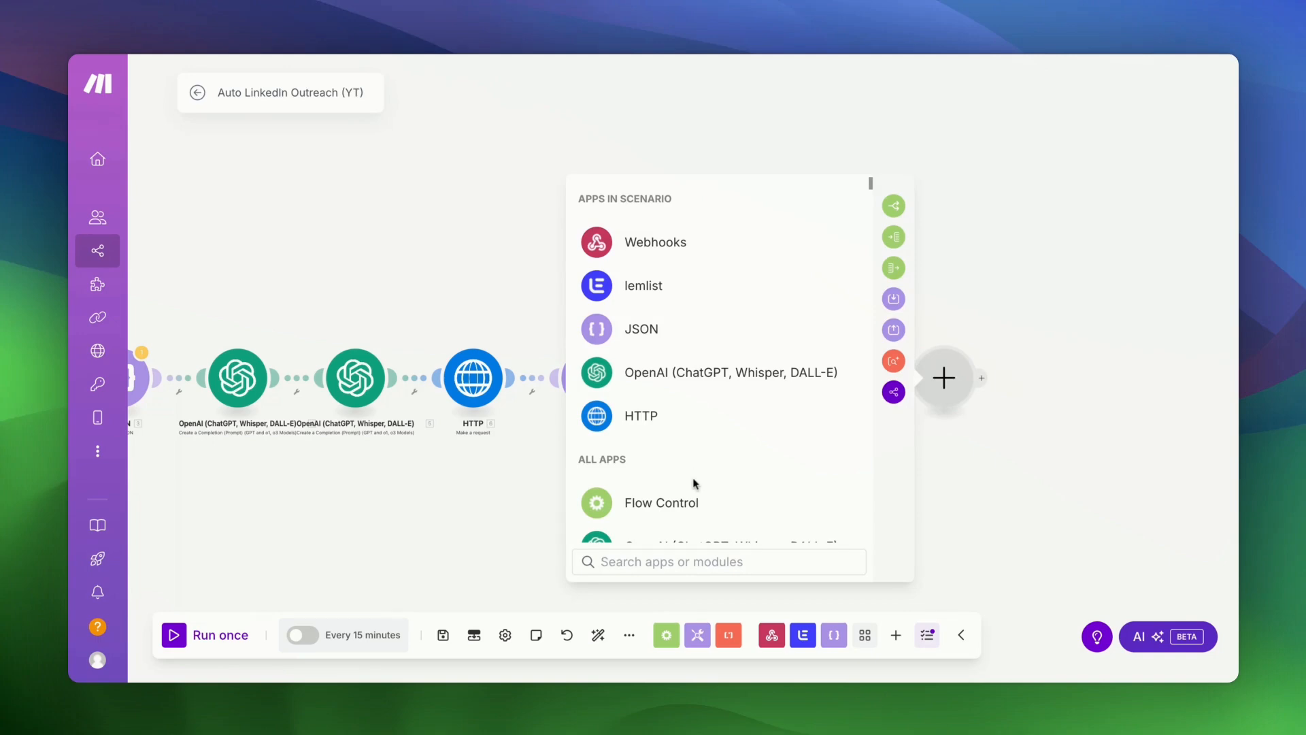
text(gmail)
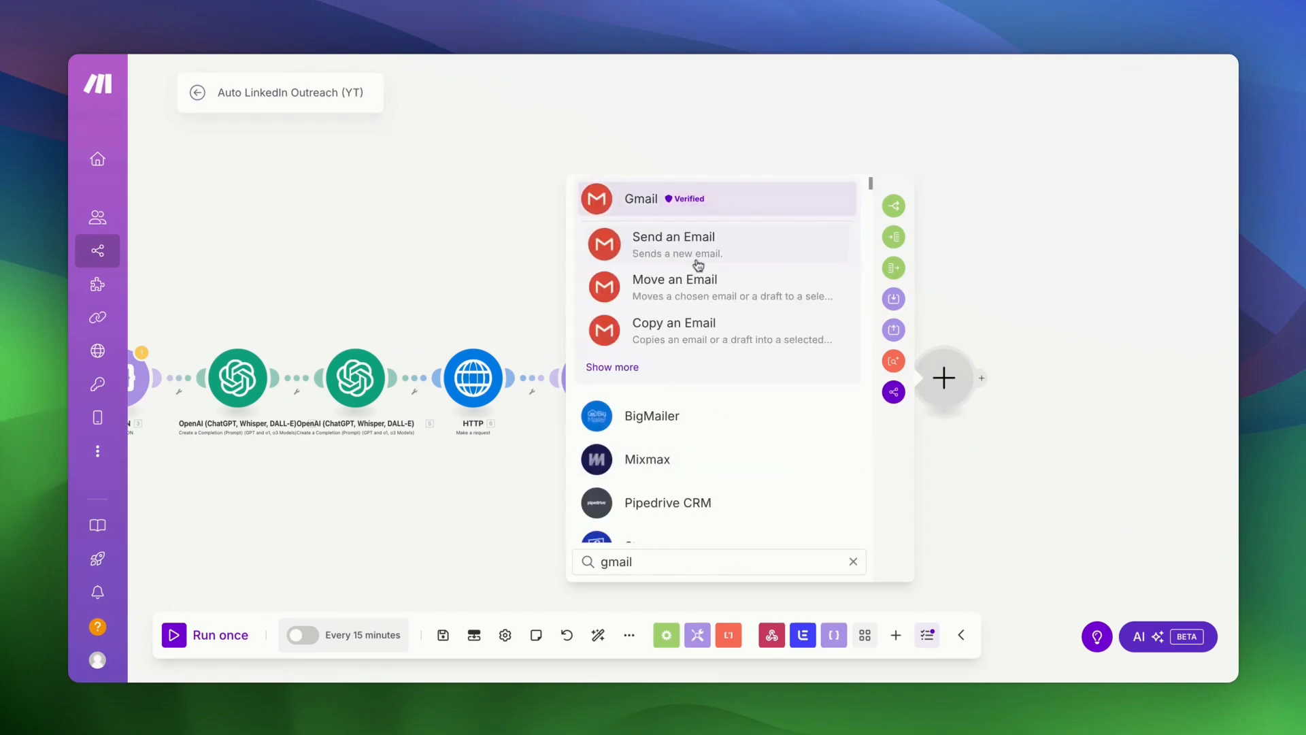
click(703, 258)
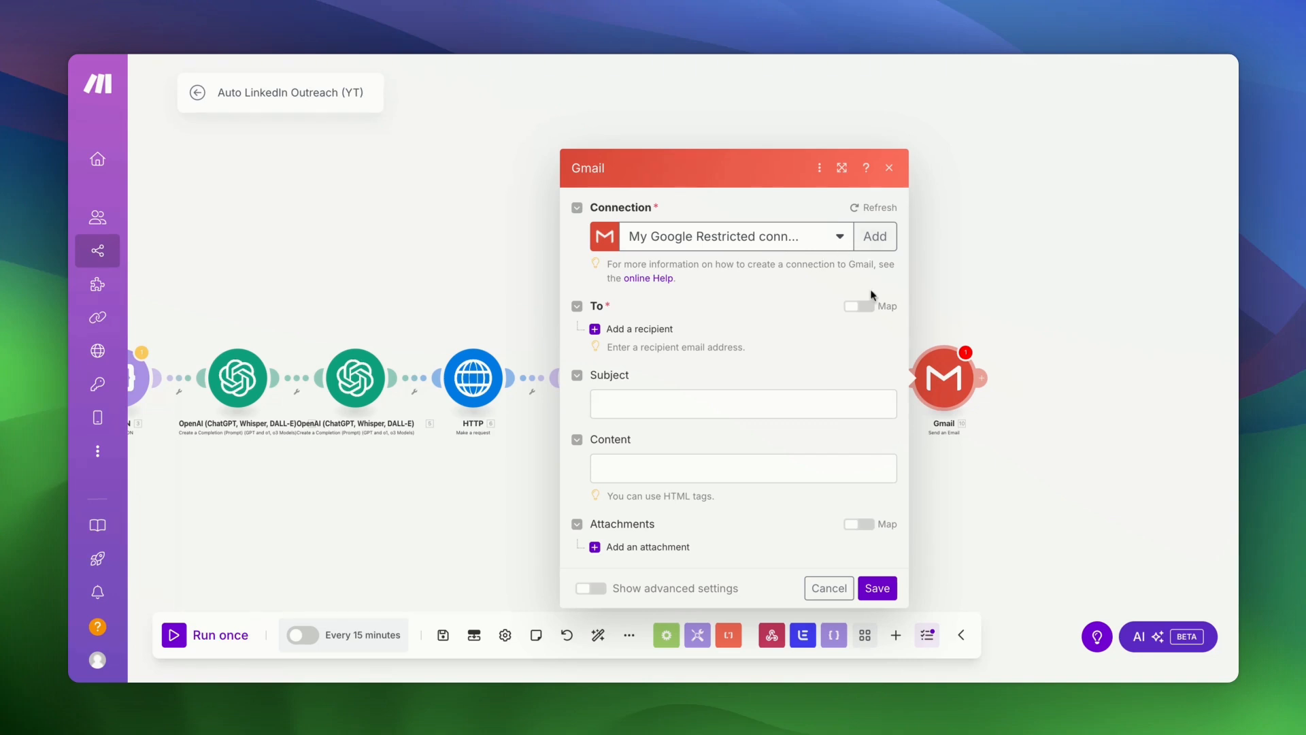
click(875, 236)
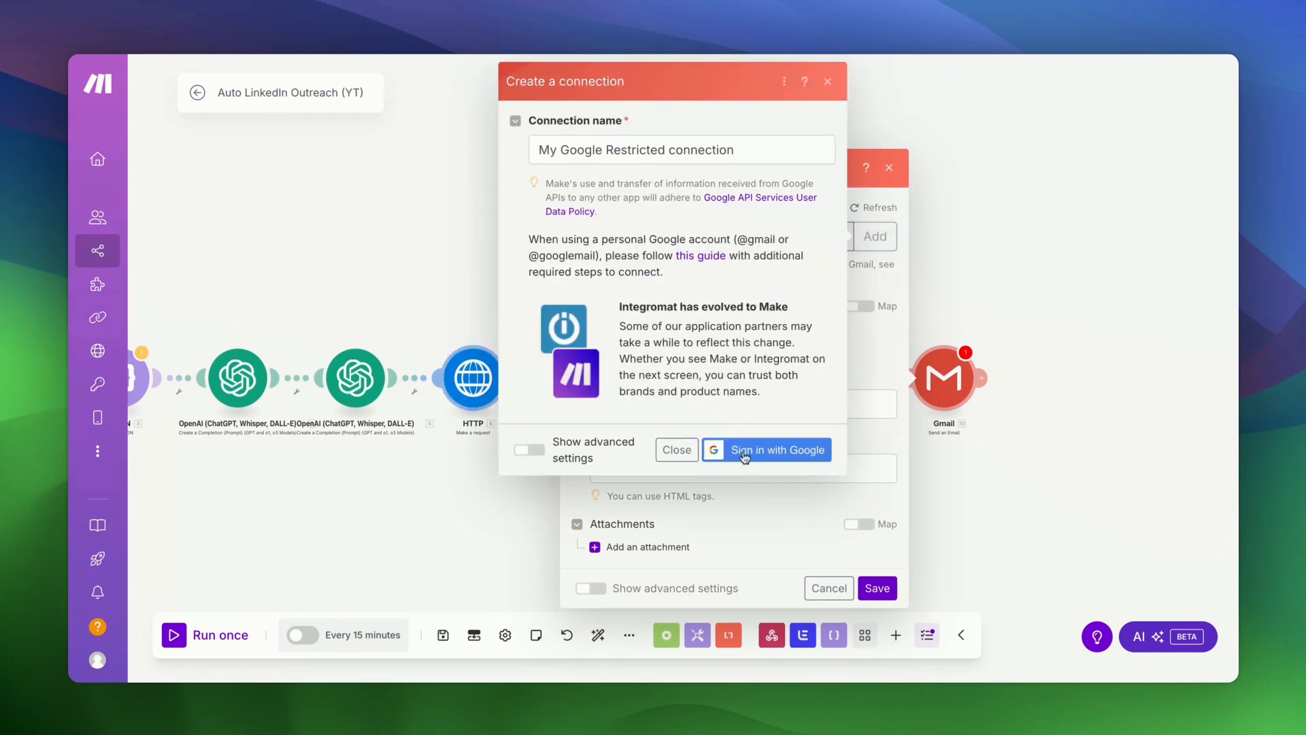
click(677, 450)
click(826, 248)
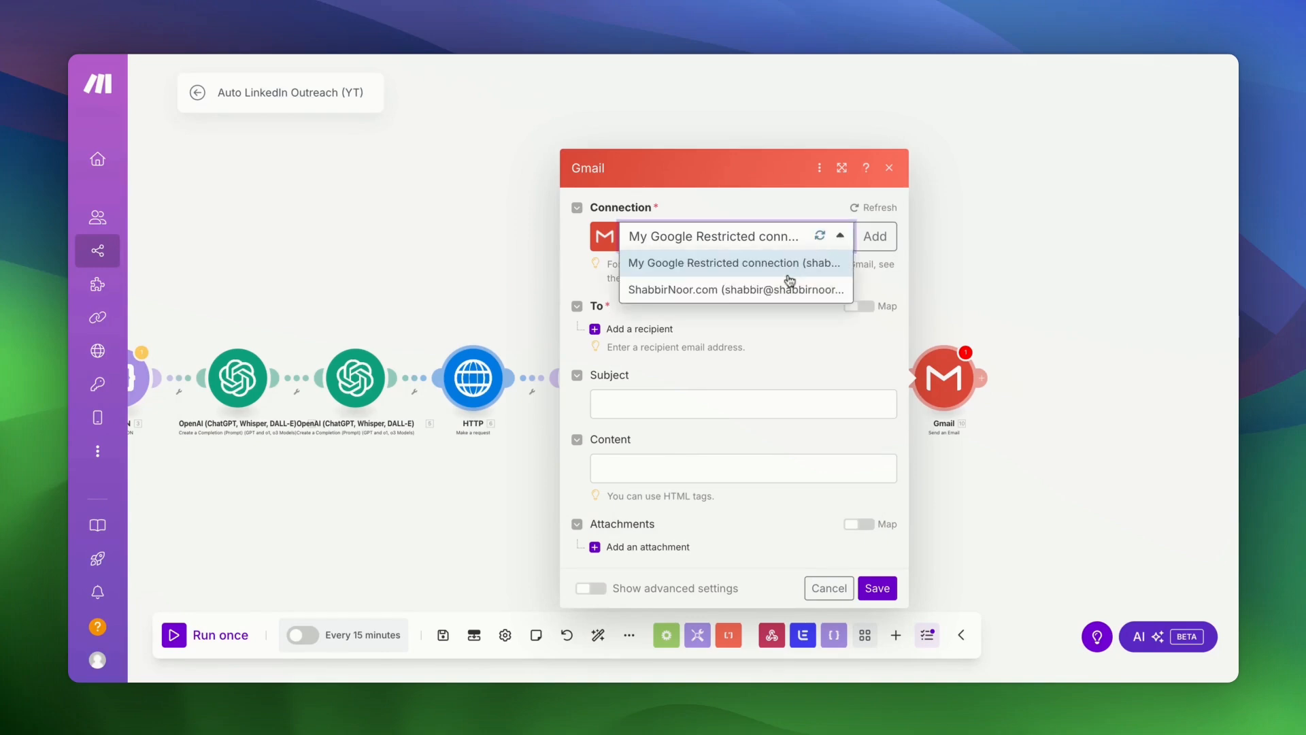
click(1079, 291)
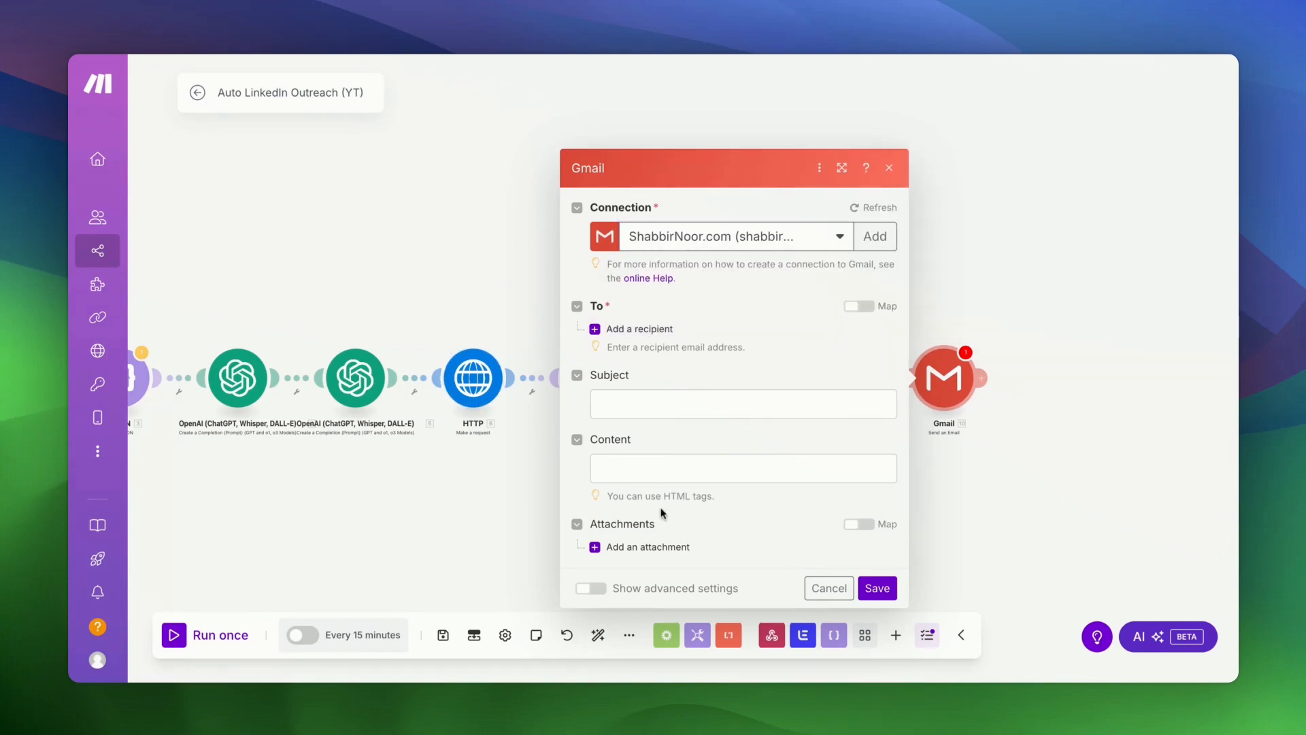
- Discard the Gmail edits, make the JSON module the start, and link Tools to HTTP
click(642, 330)
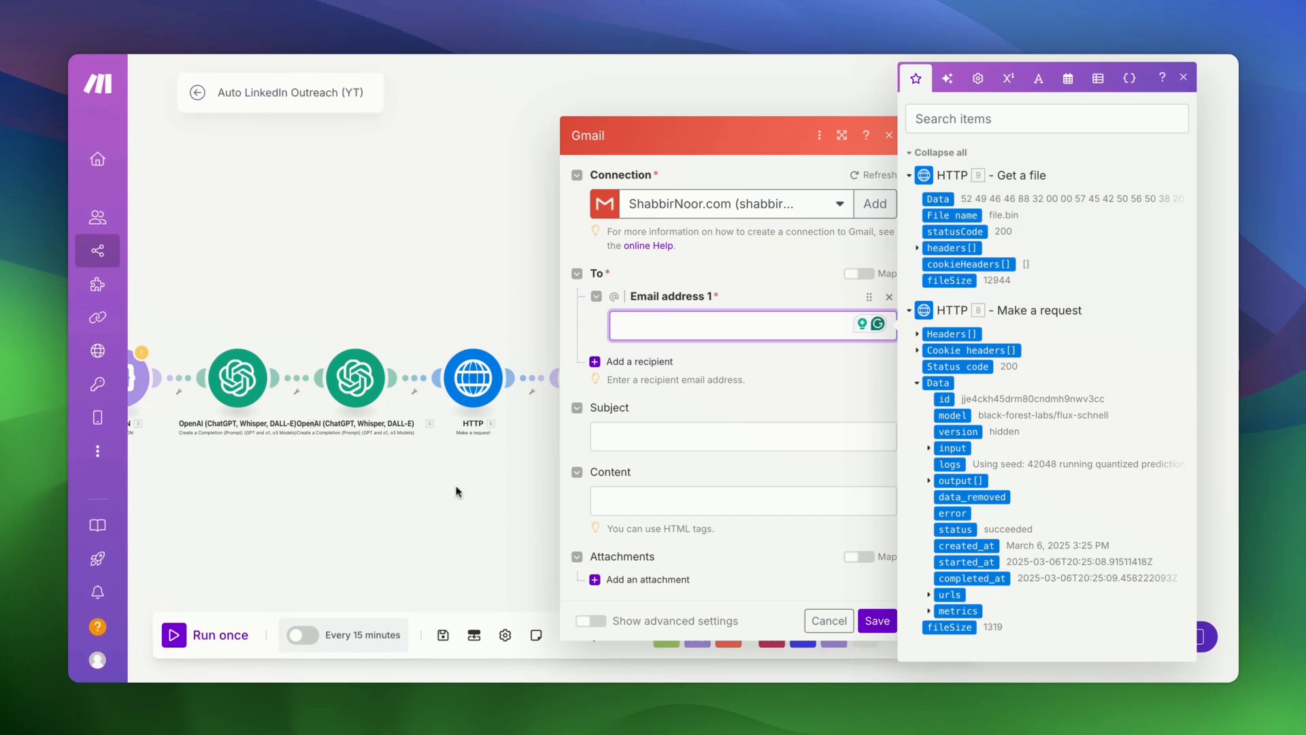
scroll(389, 500, left, 3)
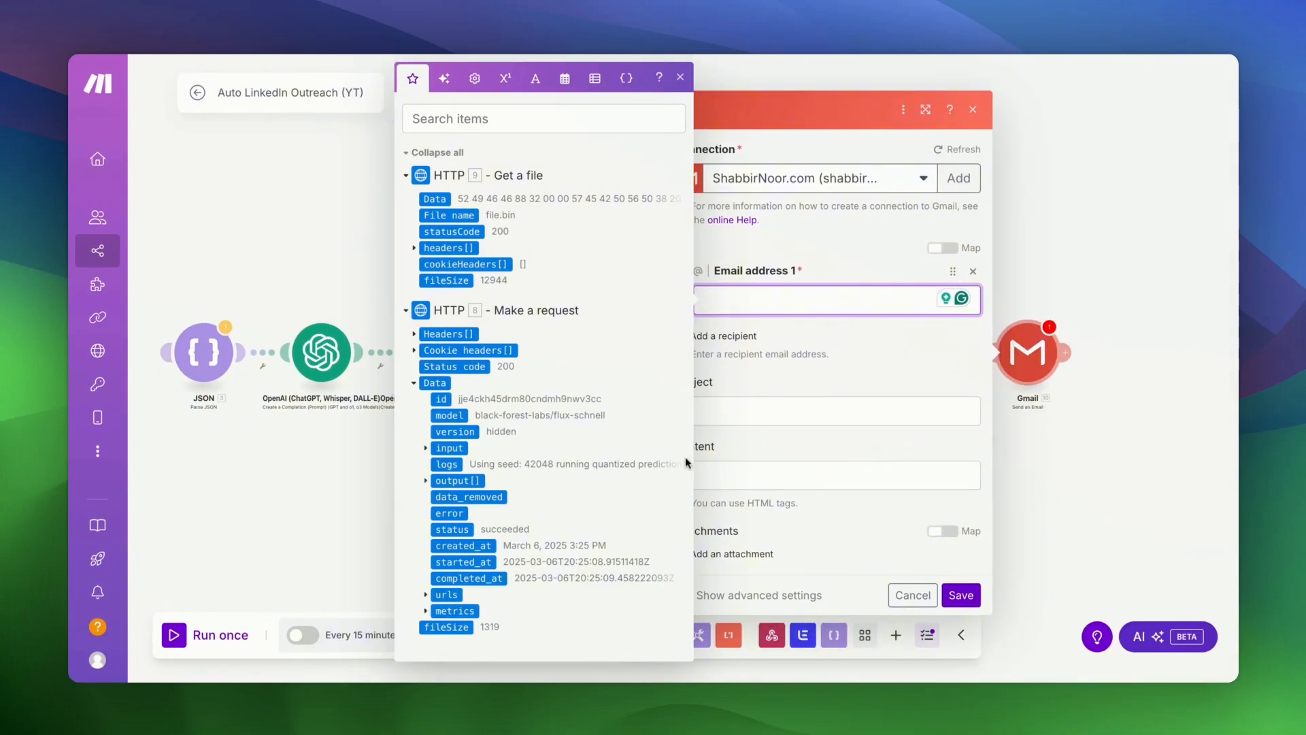
click(927, 607)
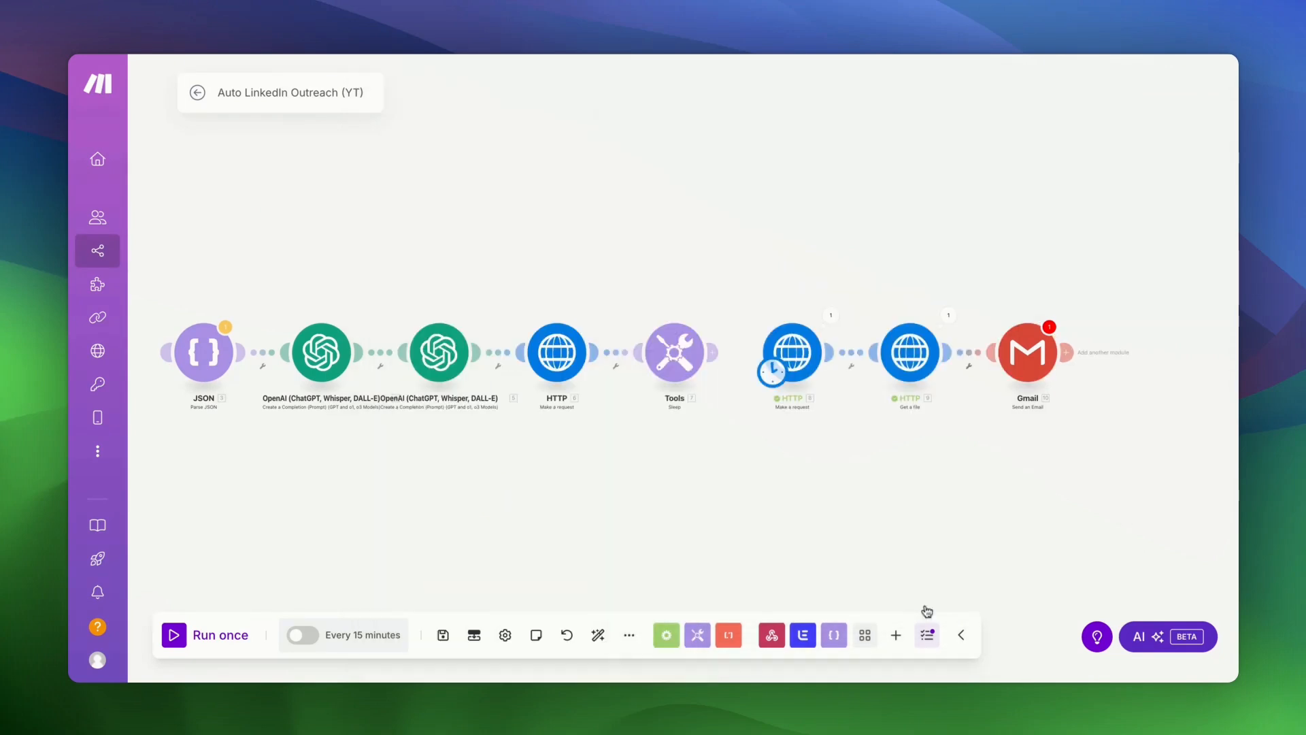
drag(768, 387, 182, 386)
drag(711, 353, 791, 352)
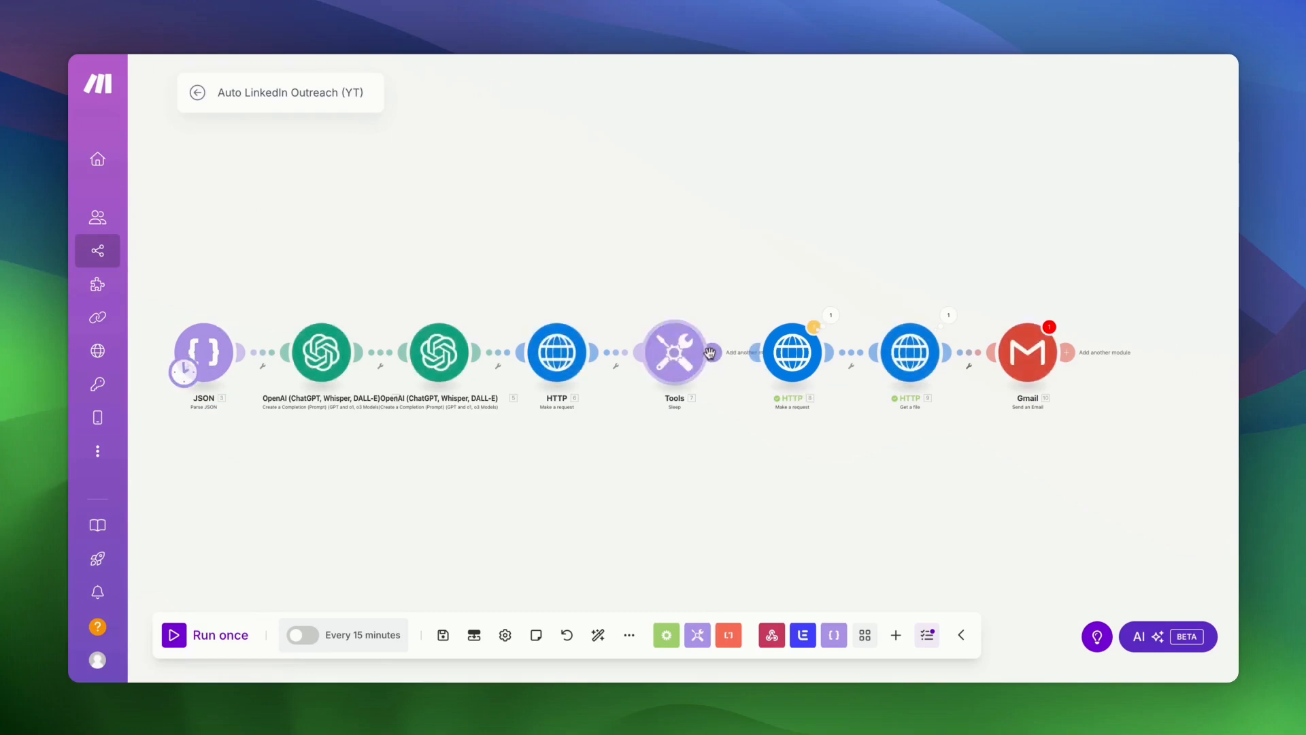
- Map the parsed JSON email as the Gmail recipient address
click(1038, 374)
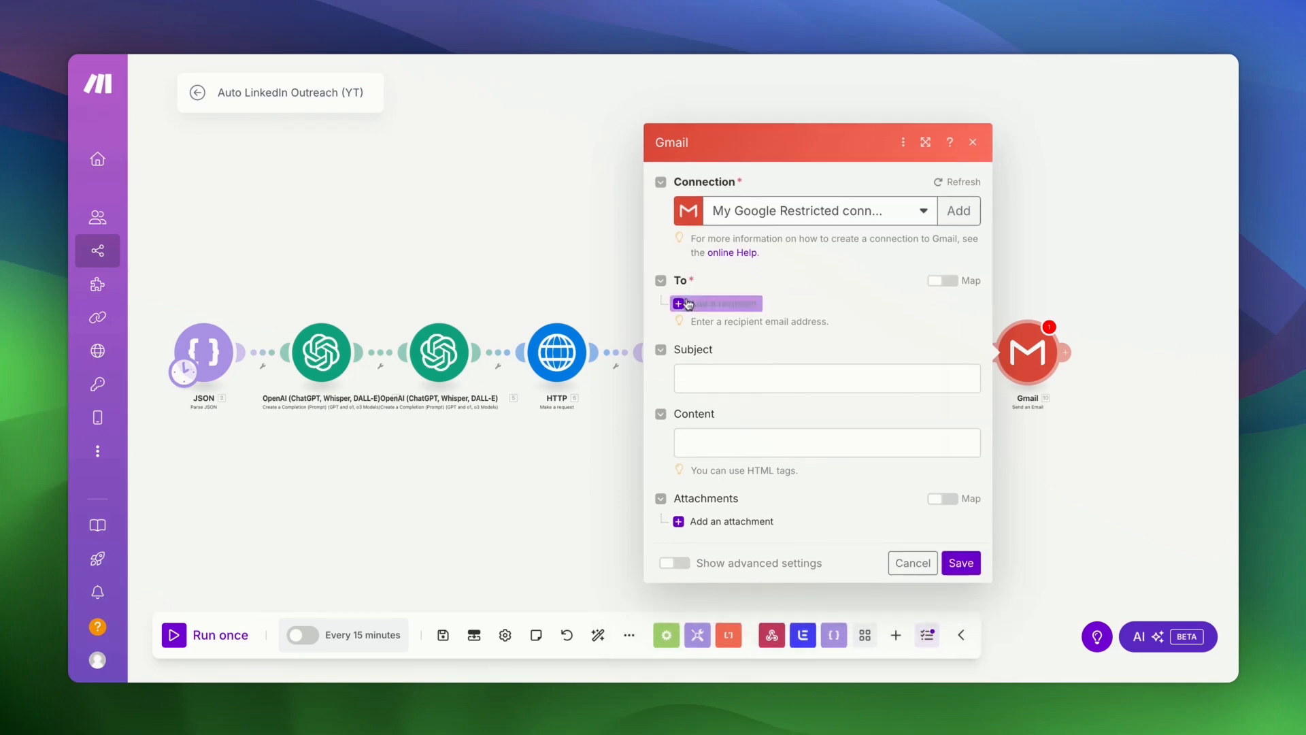
click(721, 301)
click(749, 306)
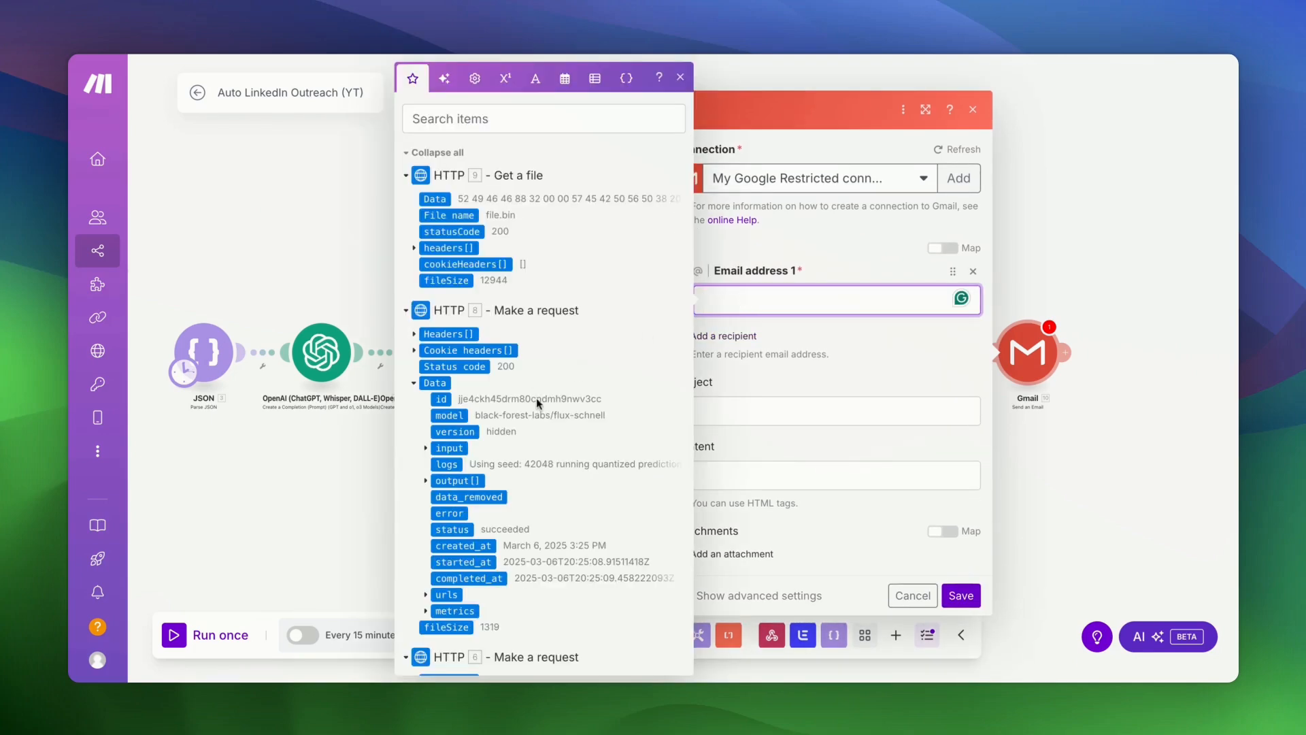
scroll(540, 405, down, 10)
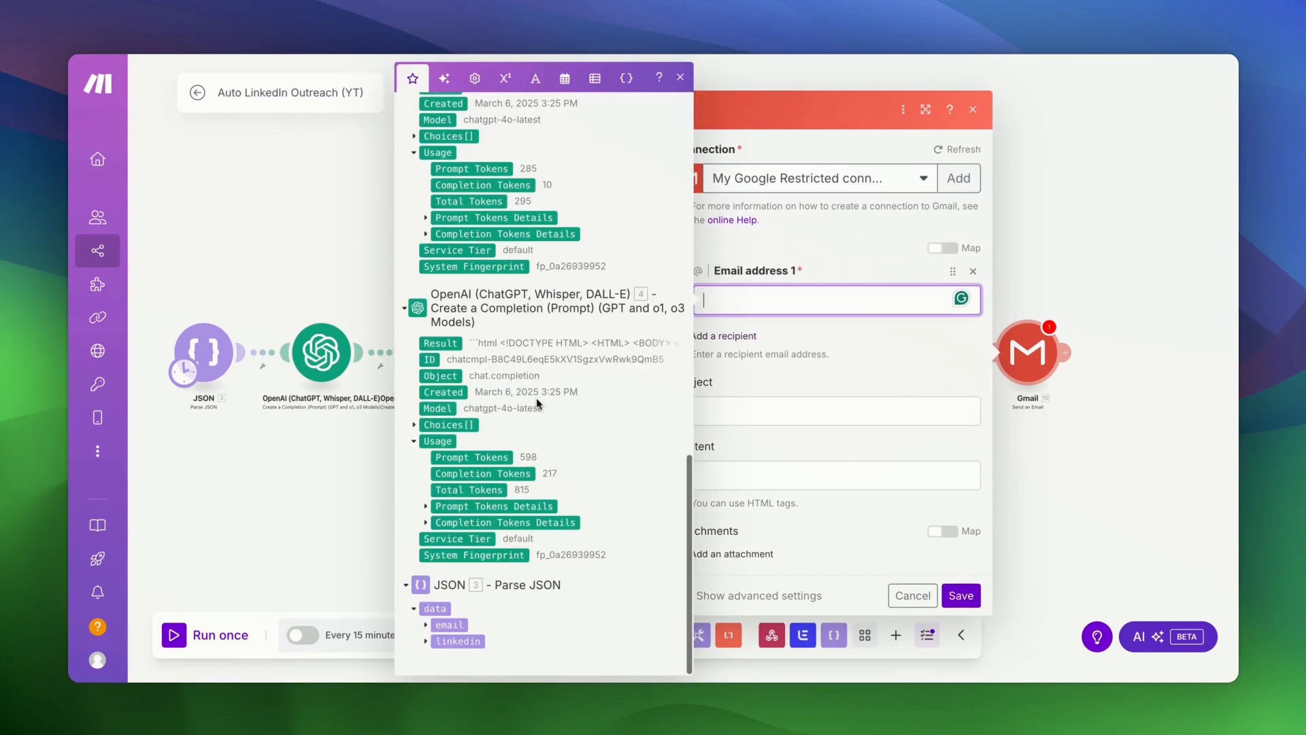
click(426, 625)
scroll(462, 613, down, 1)
drag(473, 609, 803, 299)
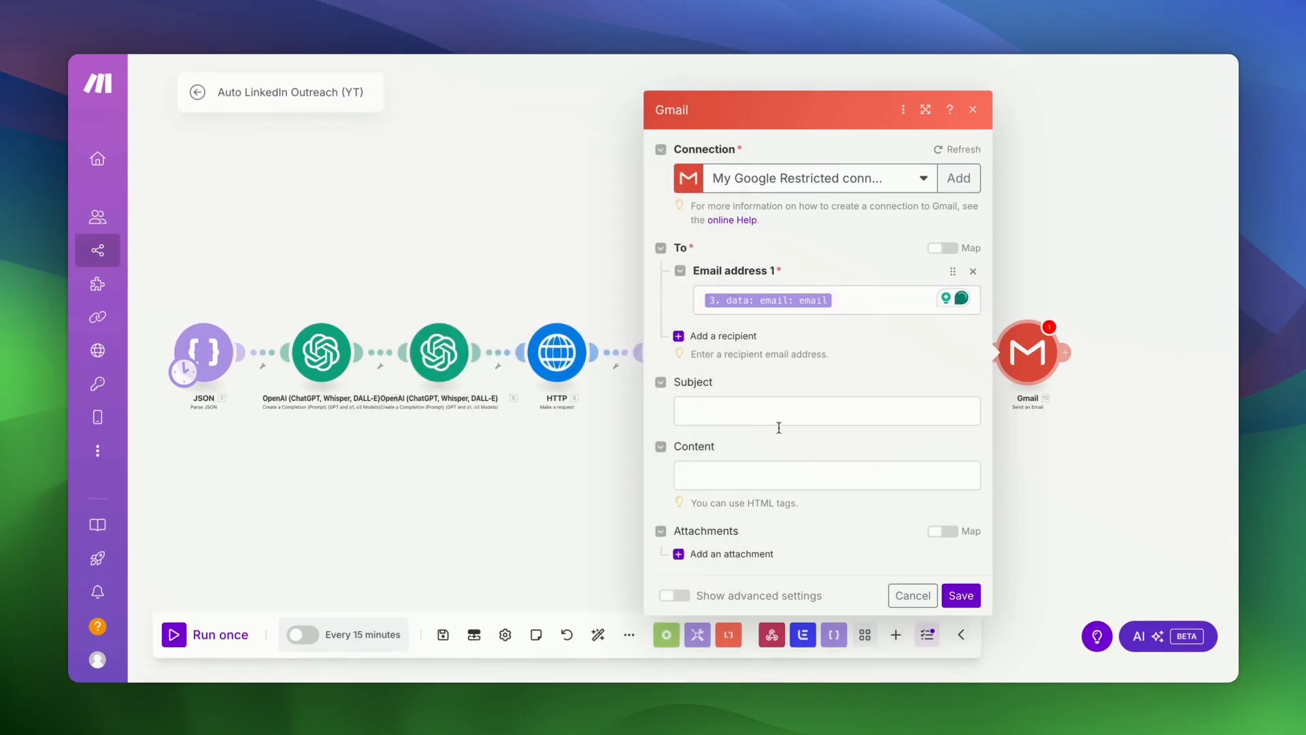
- Map module 5's OpenAI Result as subject and module 4's HTML Result as body
click(780, 409)
scroll(528, 415, down, 15)
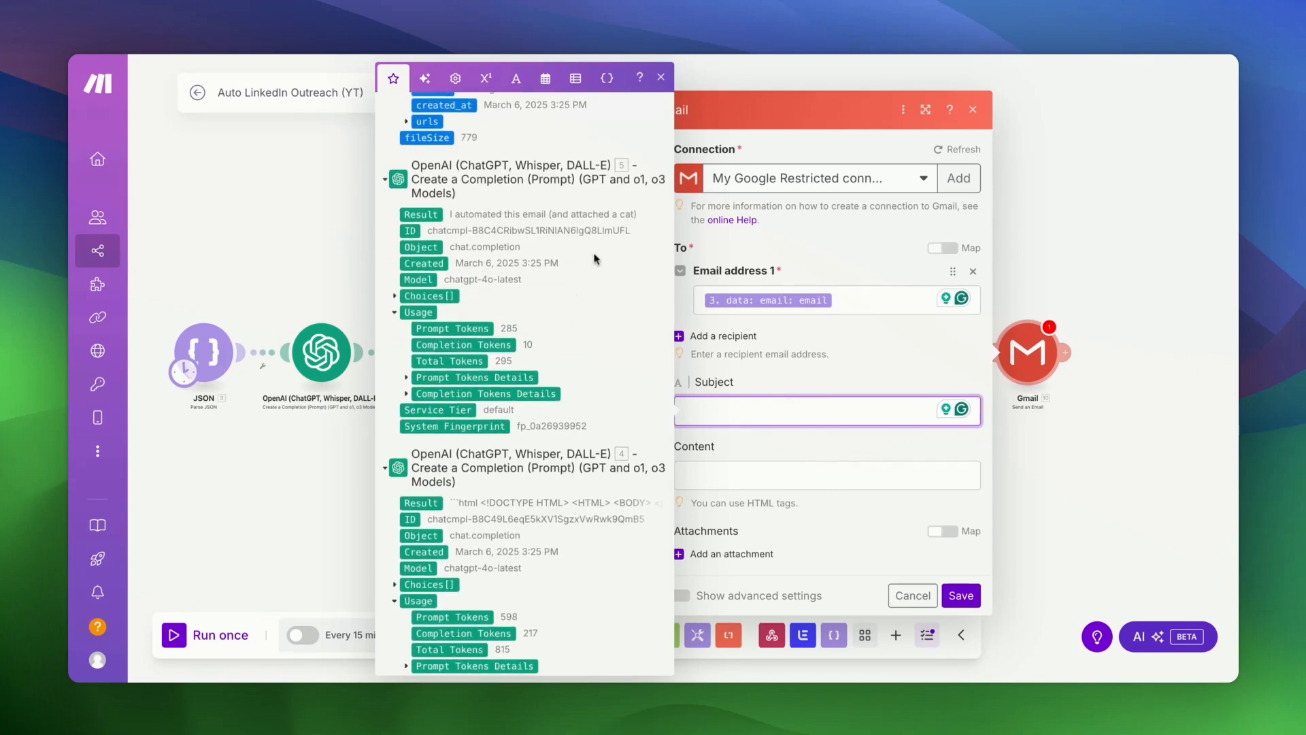
scroll(594, 259, up, 2)
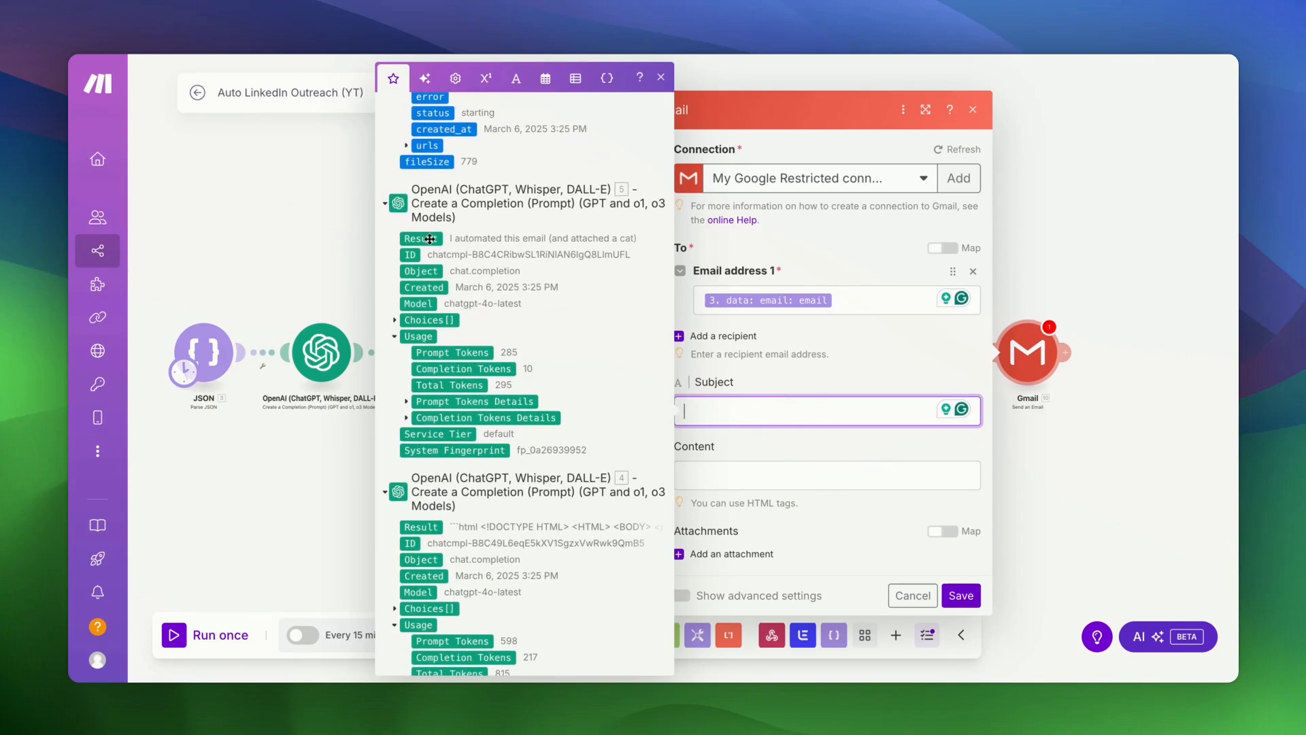
drag(429, 239, 749, 411)
click(816, 359)
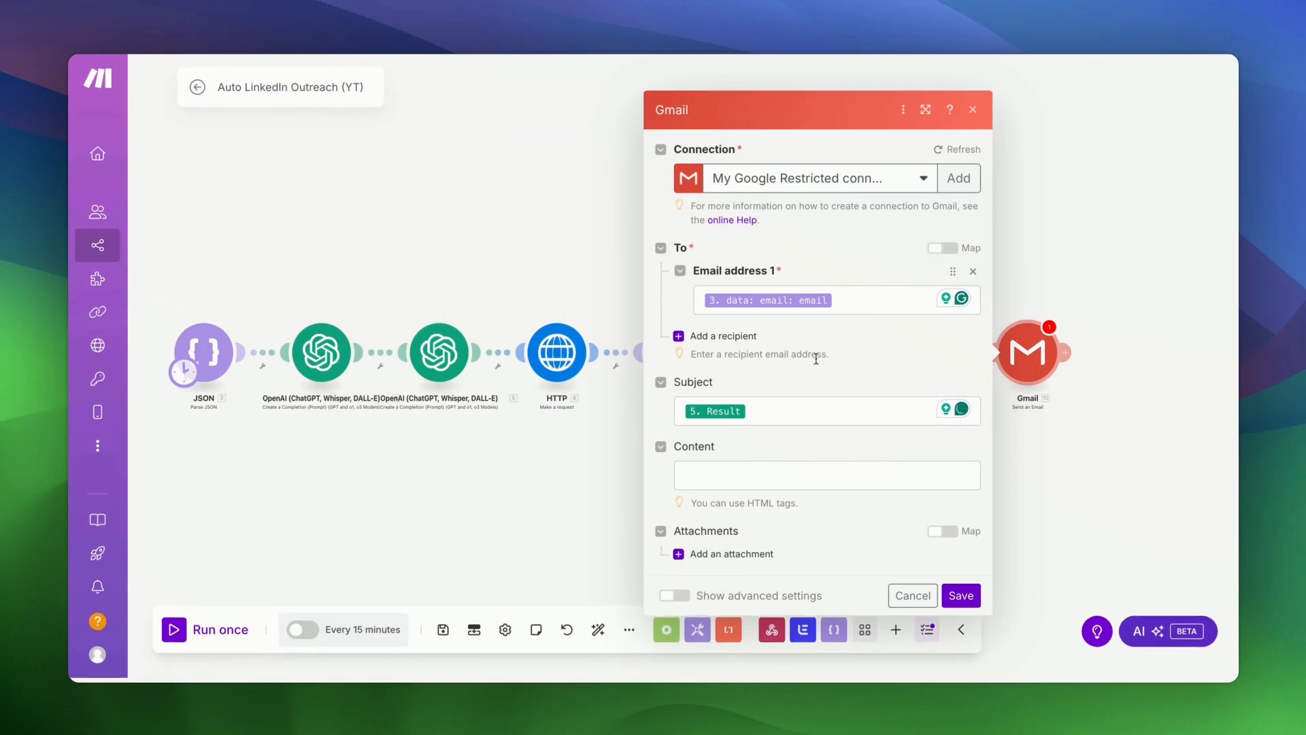
click(767, 476)
scroll(484, 434, down, 5)
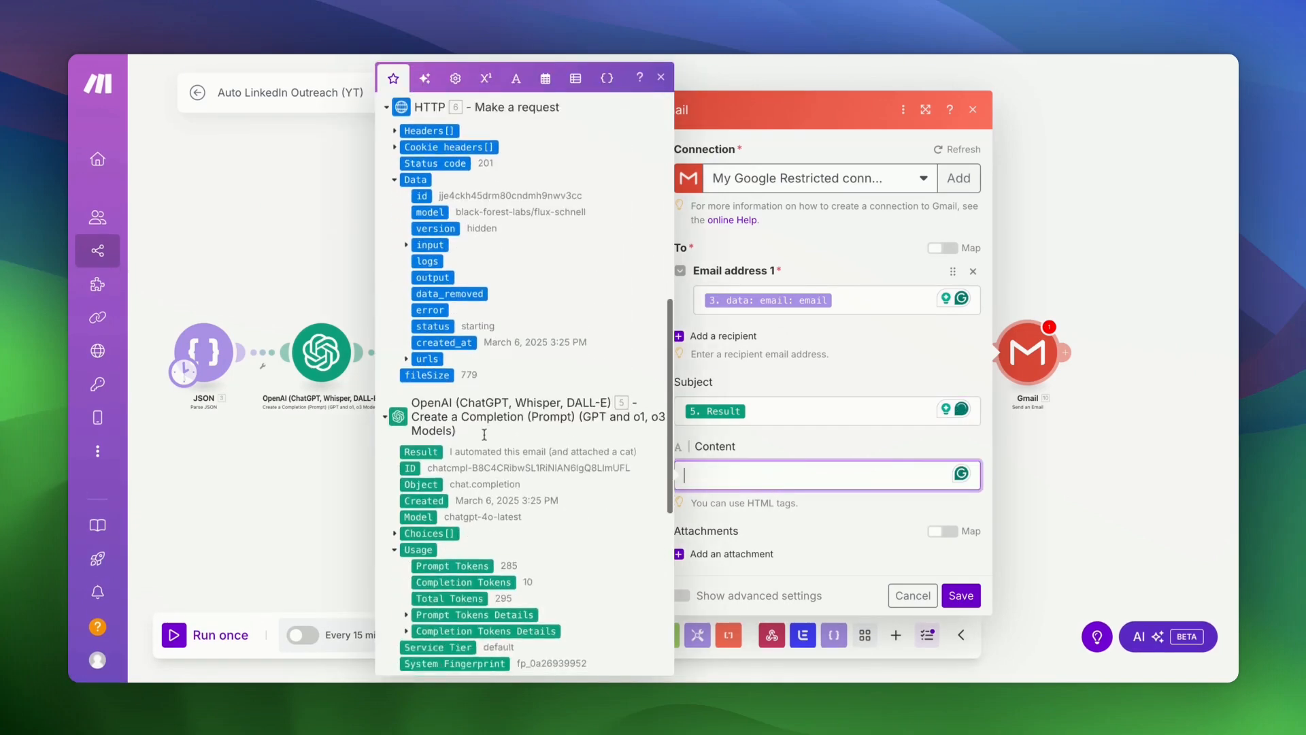
scroll(484, 434, down, 4)
click(430, 495)
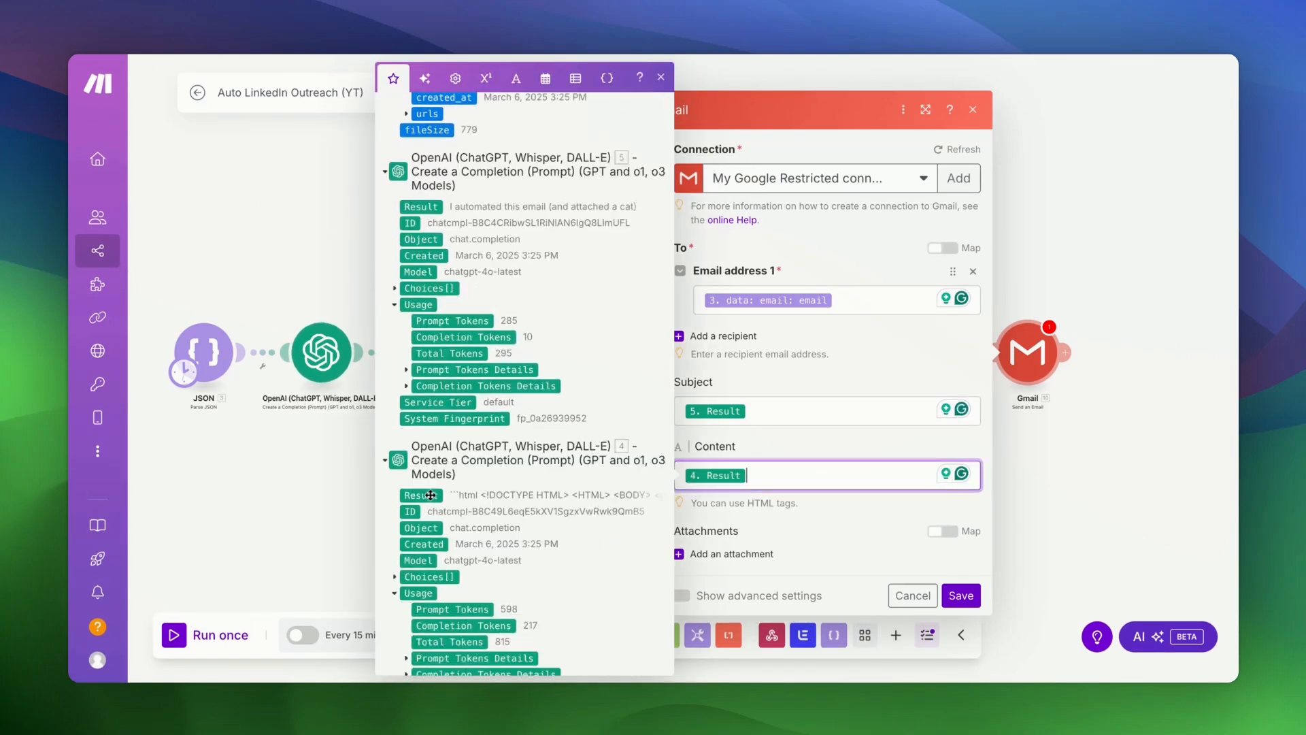
click(863, 362)
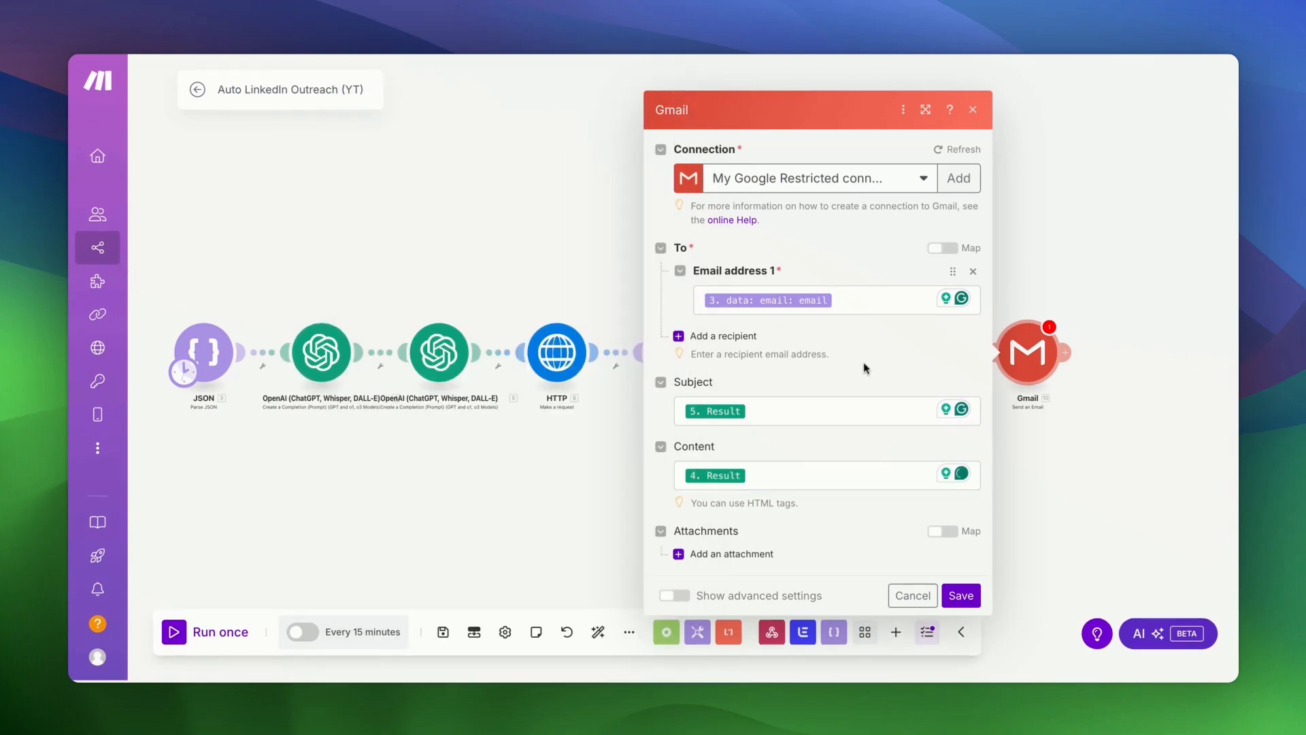
- Attach the file from HTTP Get a file and save the Gmail module
click(734, 562)
scroll(818, 524, down, 2)
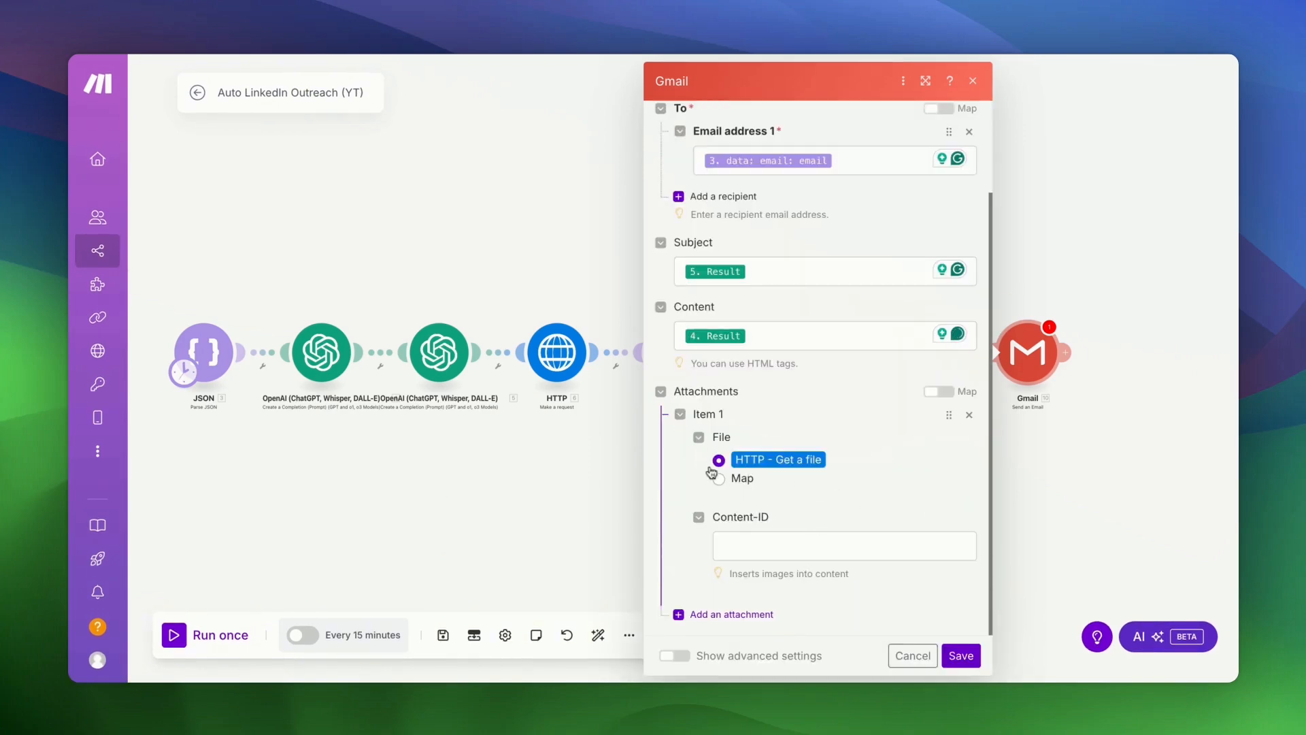
click(962, 658)
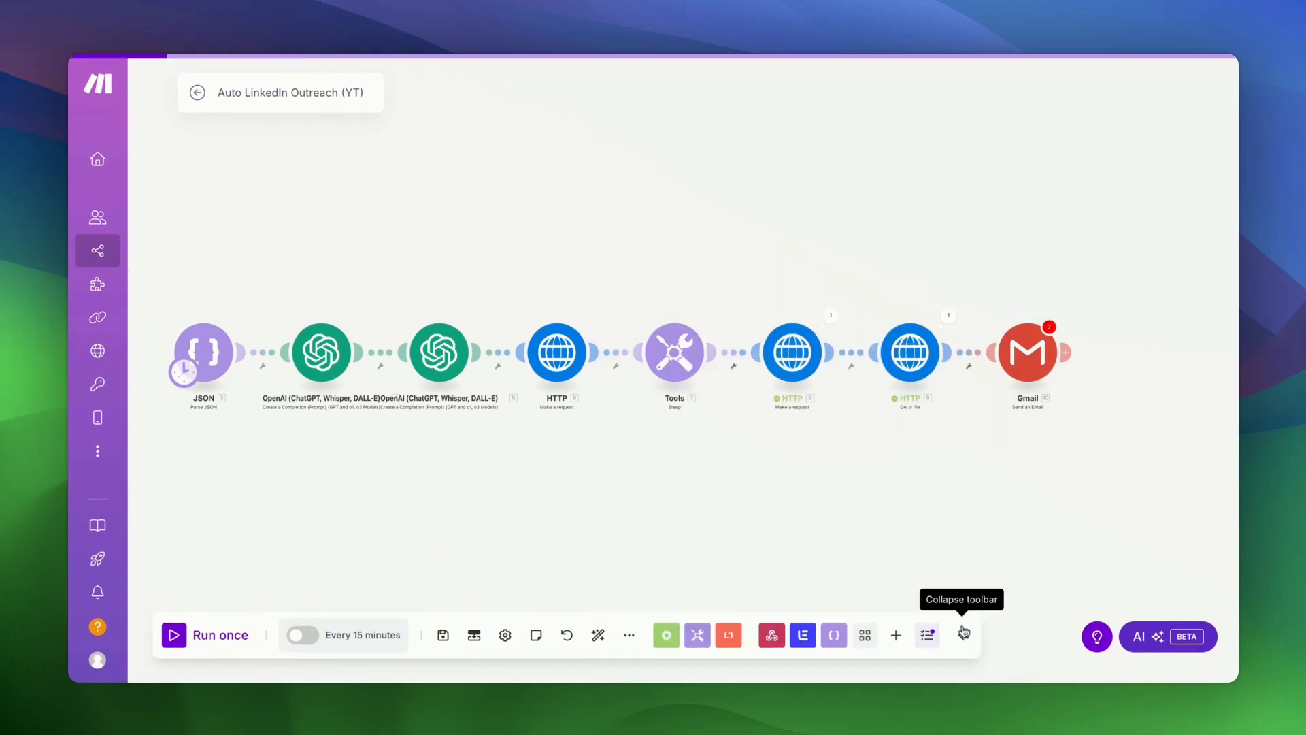
scroll(932, 483, up, 3)
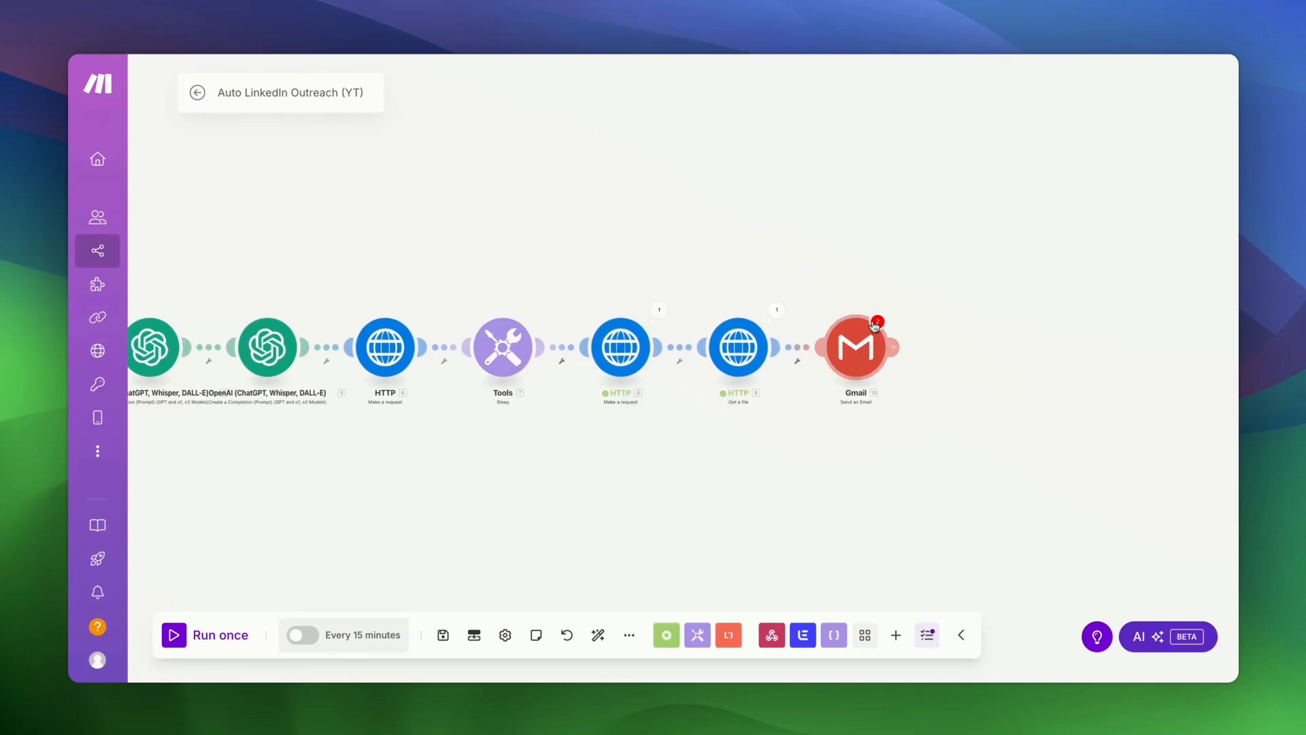
click(869, 348)
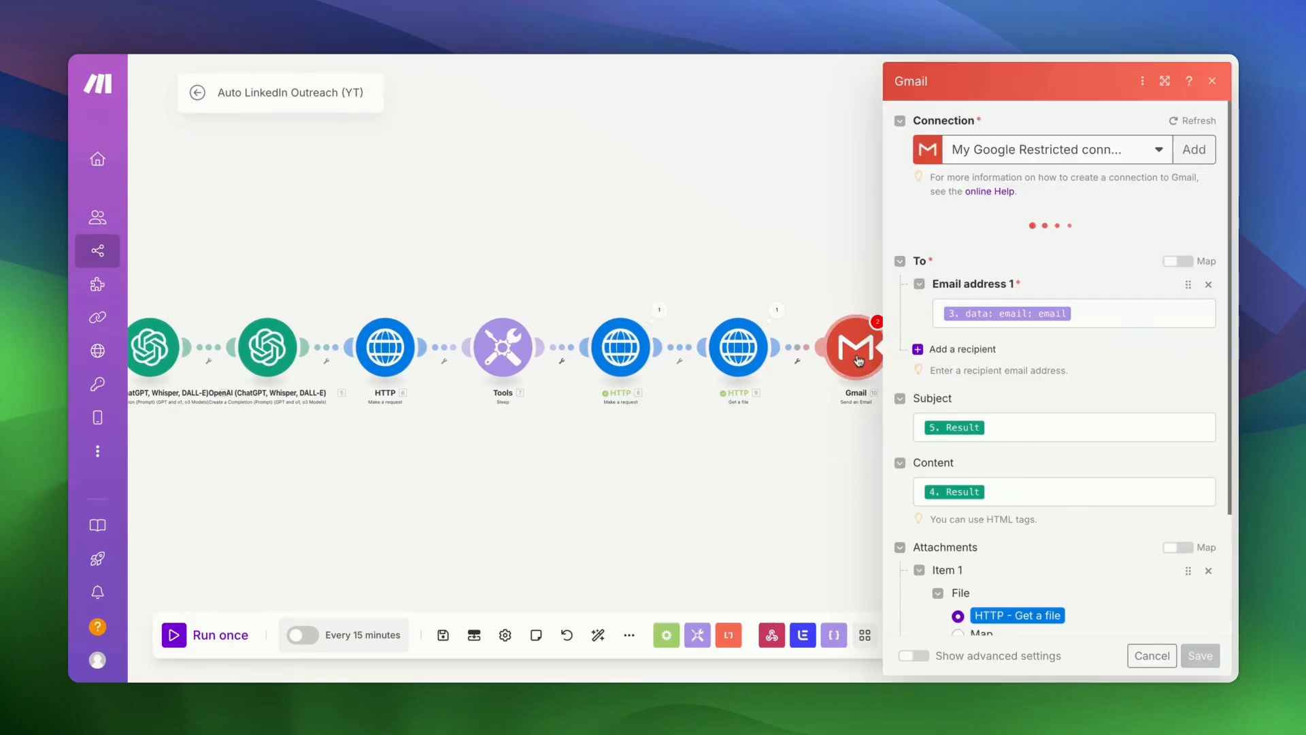
scroll(991, 395, down, 2)
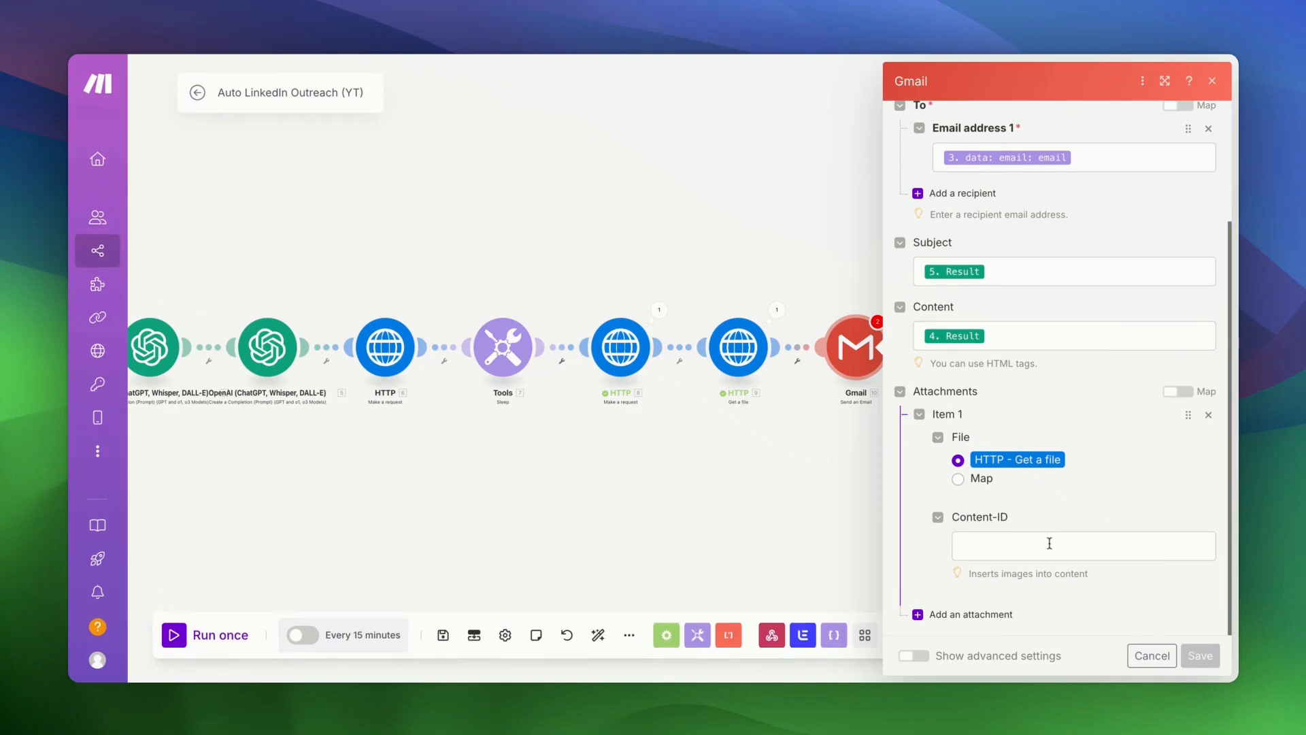
scroll(1048, 543, up, 2)
scroll(1046, 347, down, 2)
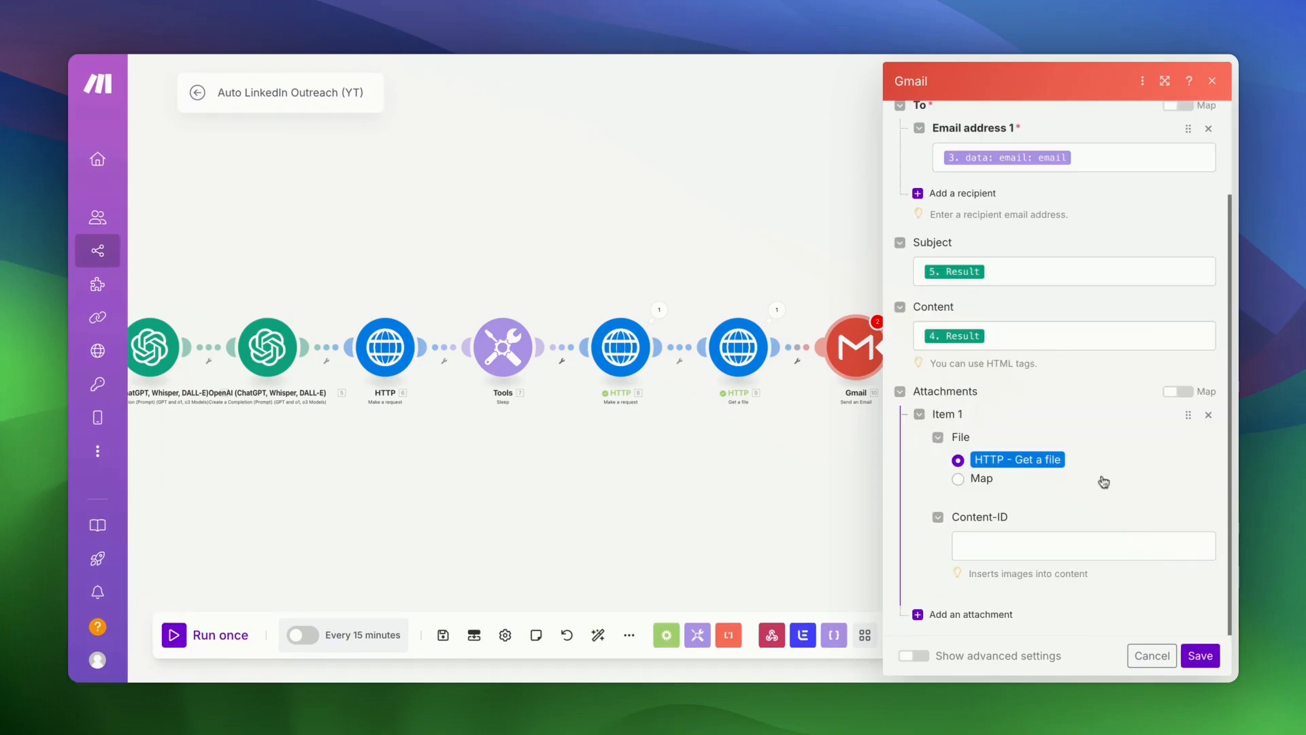
click(1192, 656)
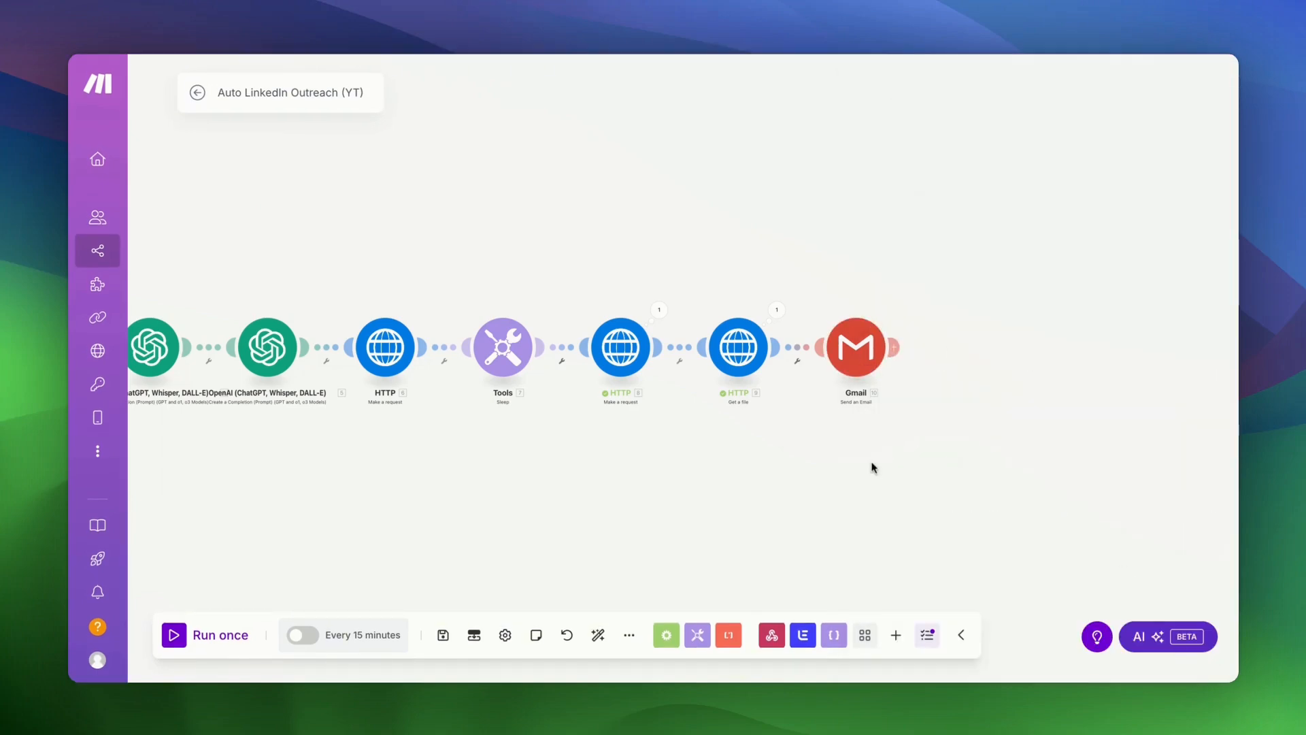
scroll(867, 476, right, 4)
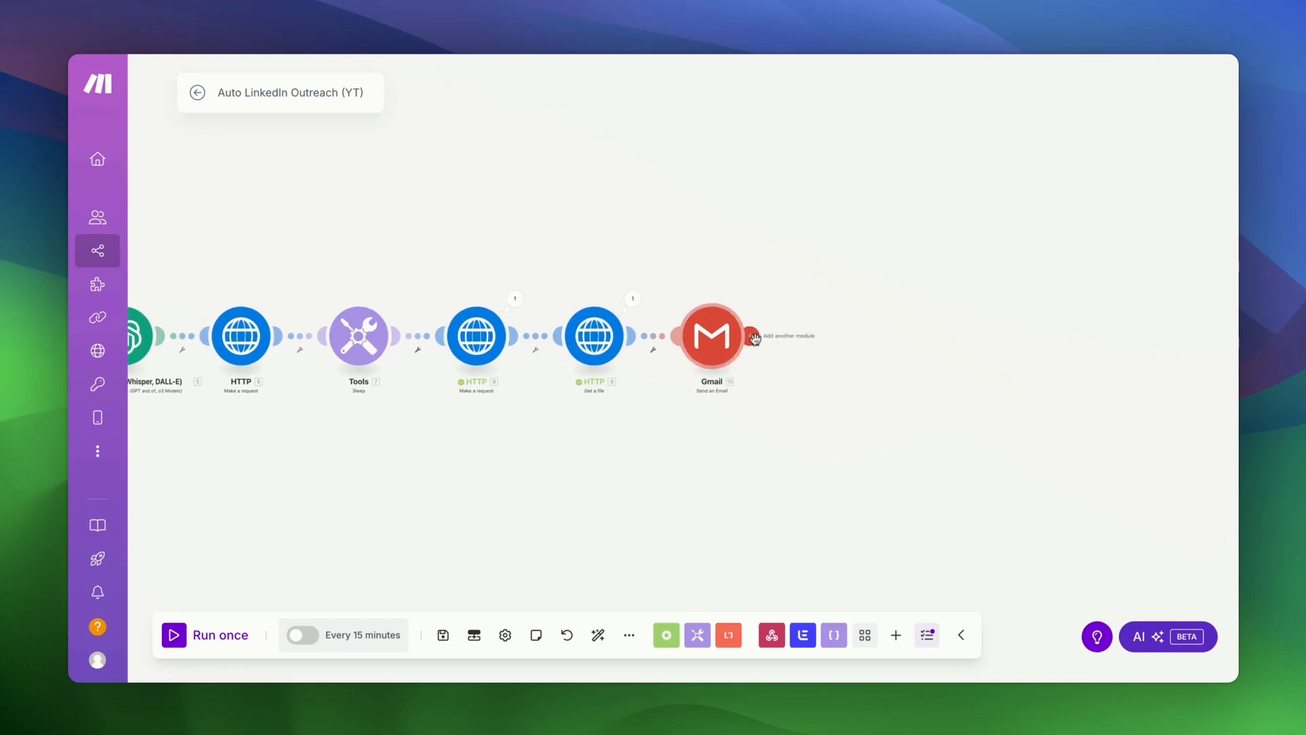
- Add a Google Sheets Add a Row module after Gmail with the Google connection selected
click(753, 337)
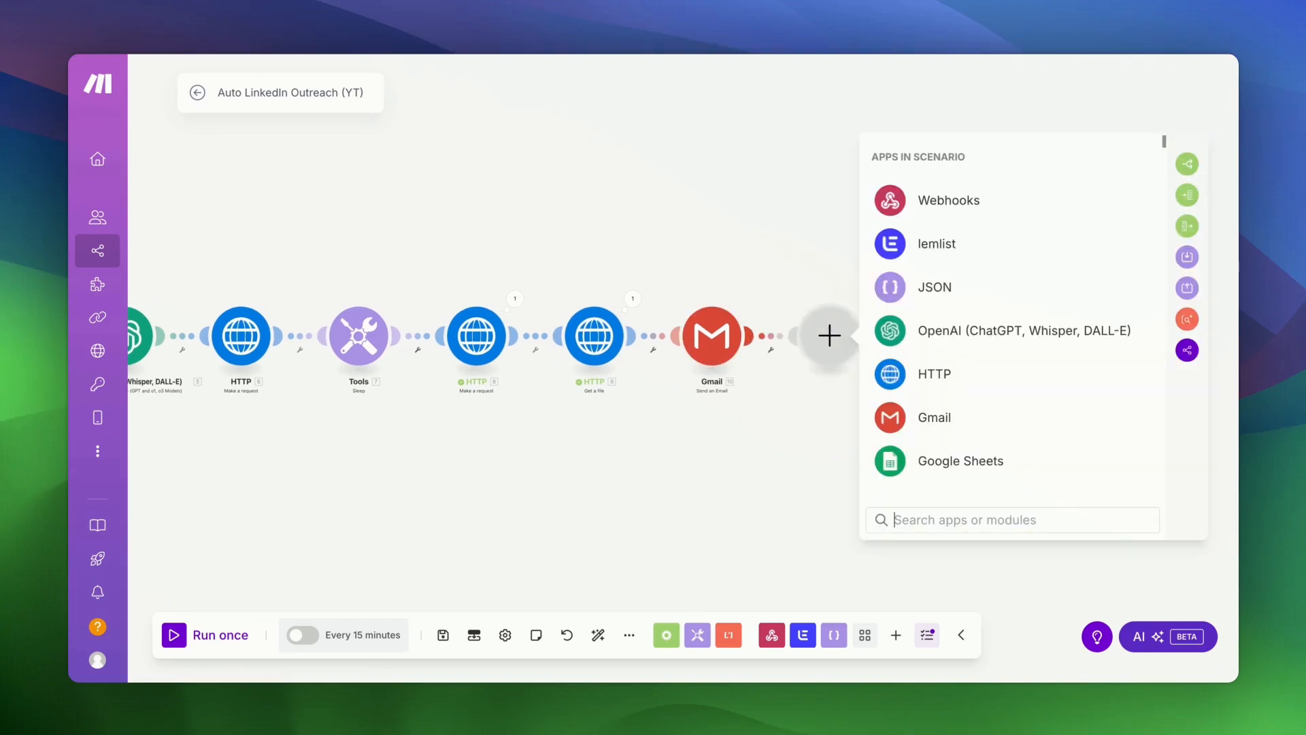
click(942, 469)
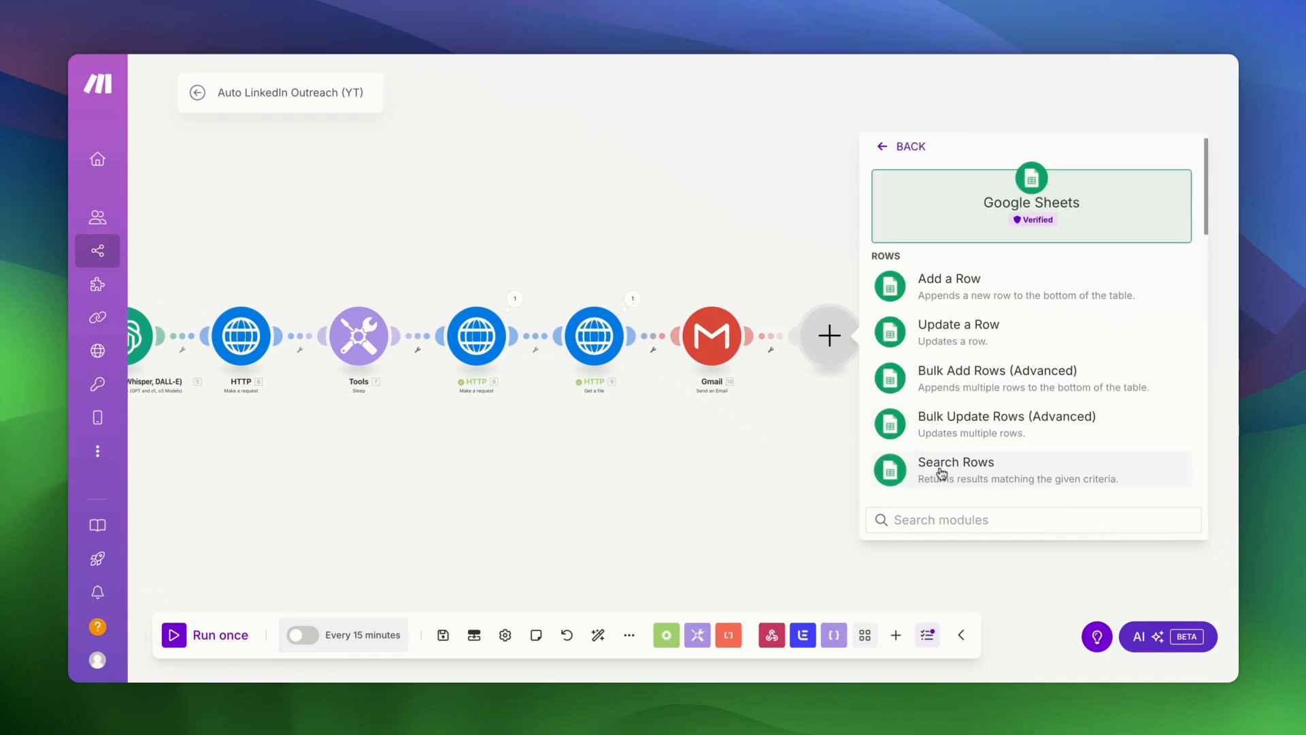
click(977, 293)
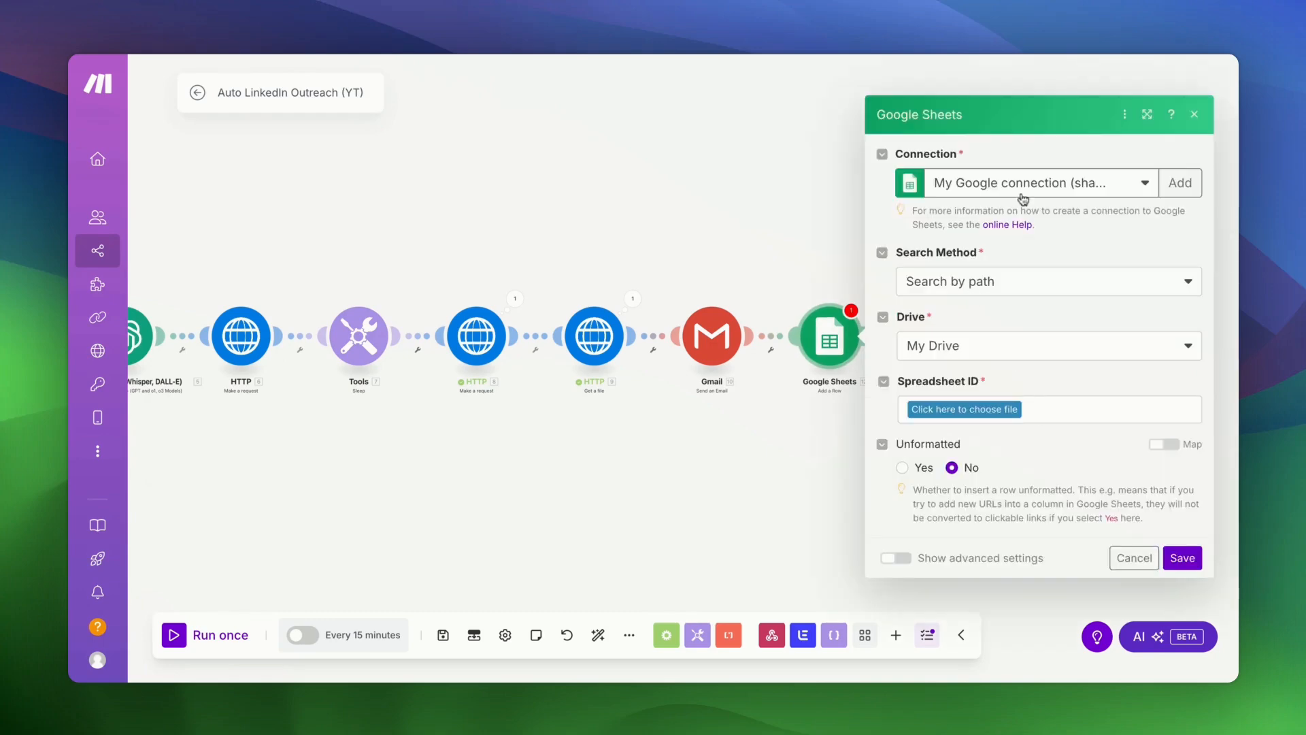
click(1019, 194)
click(1012, 243)
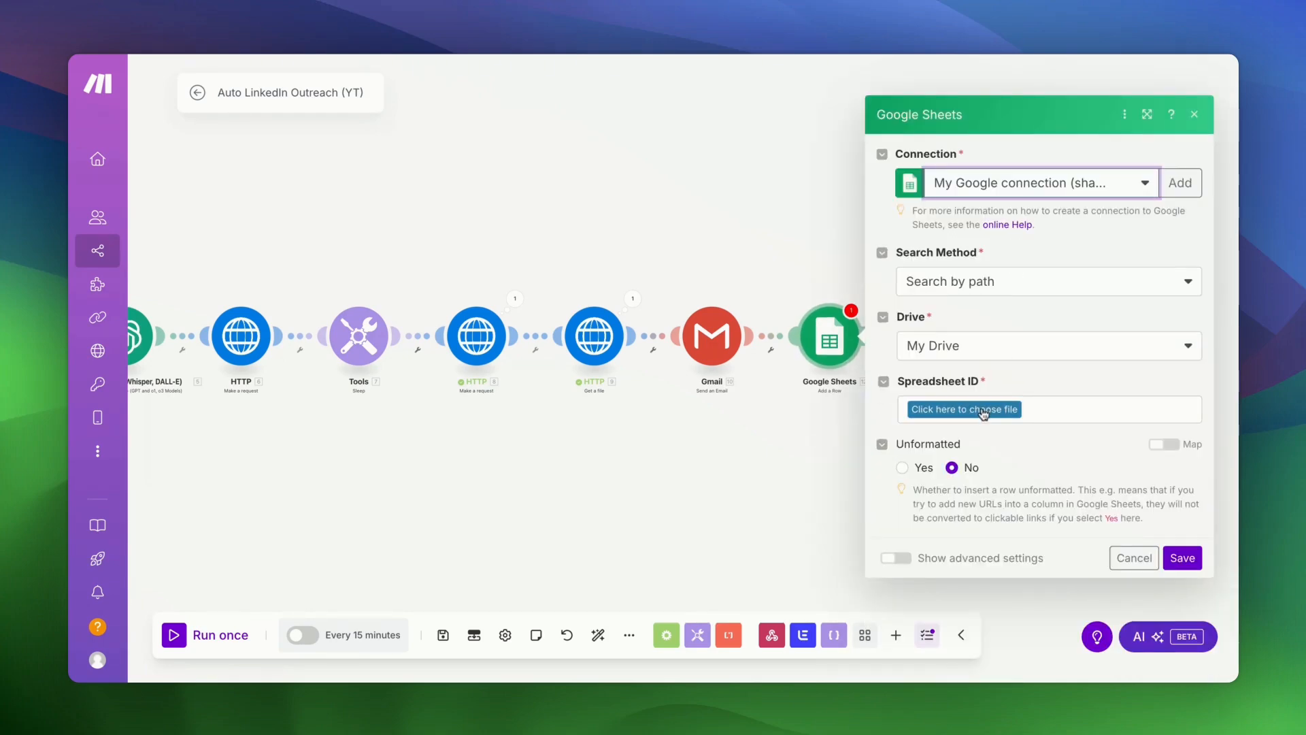
- Search 'li' and pick the LinkedIn Outreach spreadsheet as the target
click(984, 415)
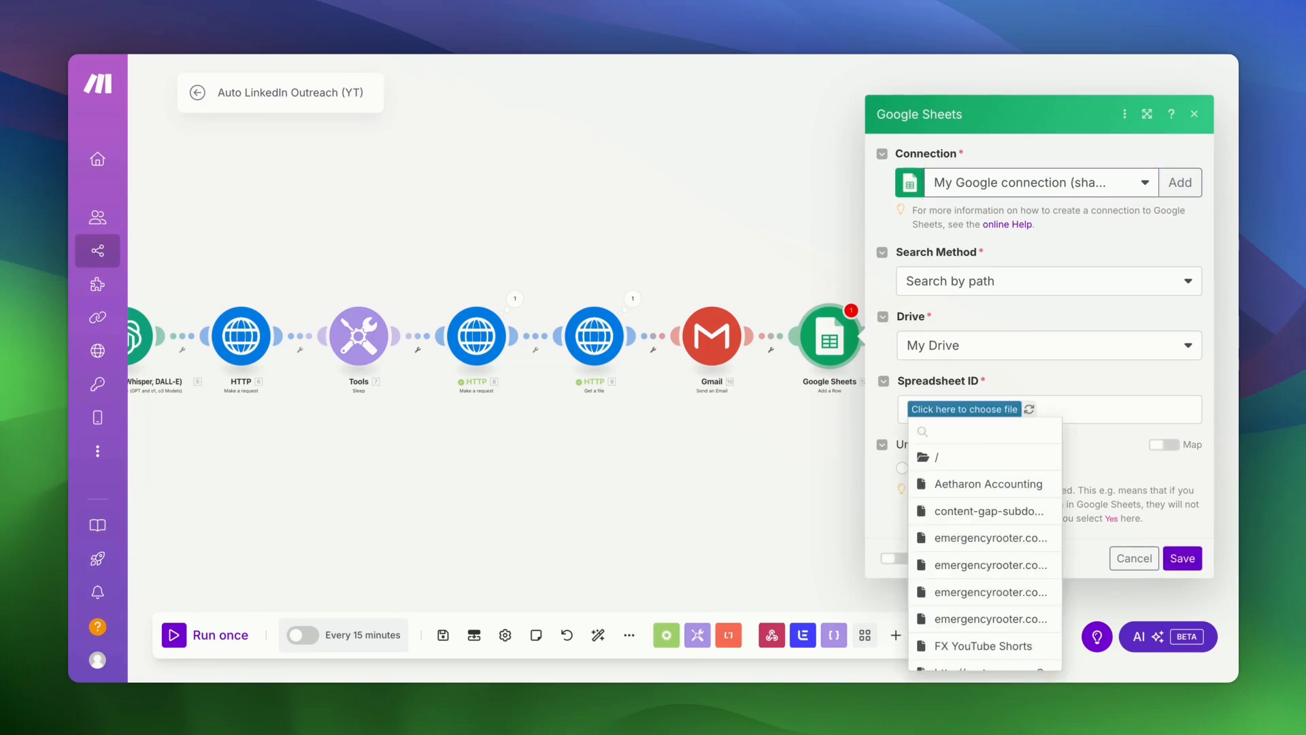
text(link)
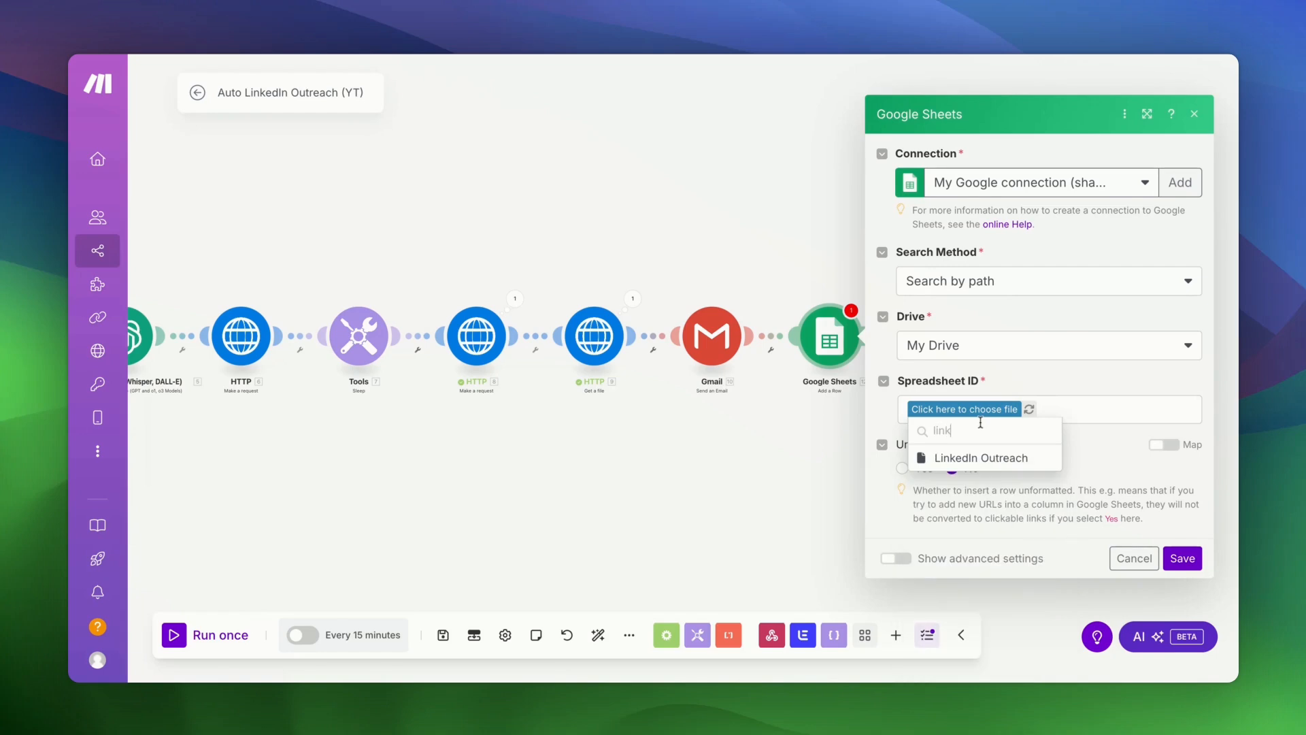
click(978, 458)
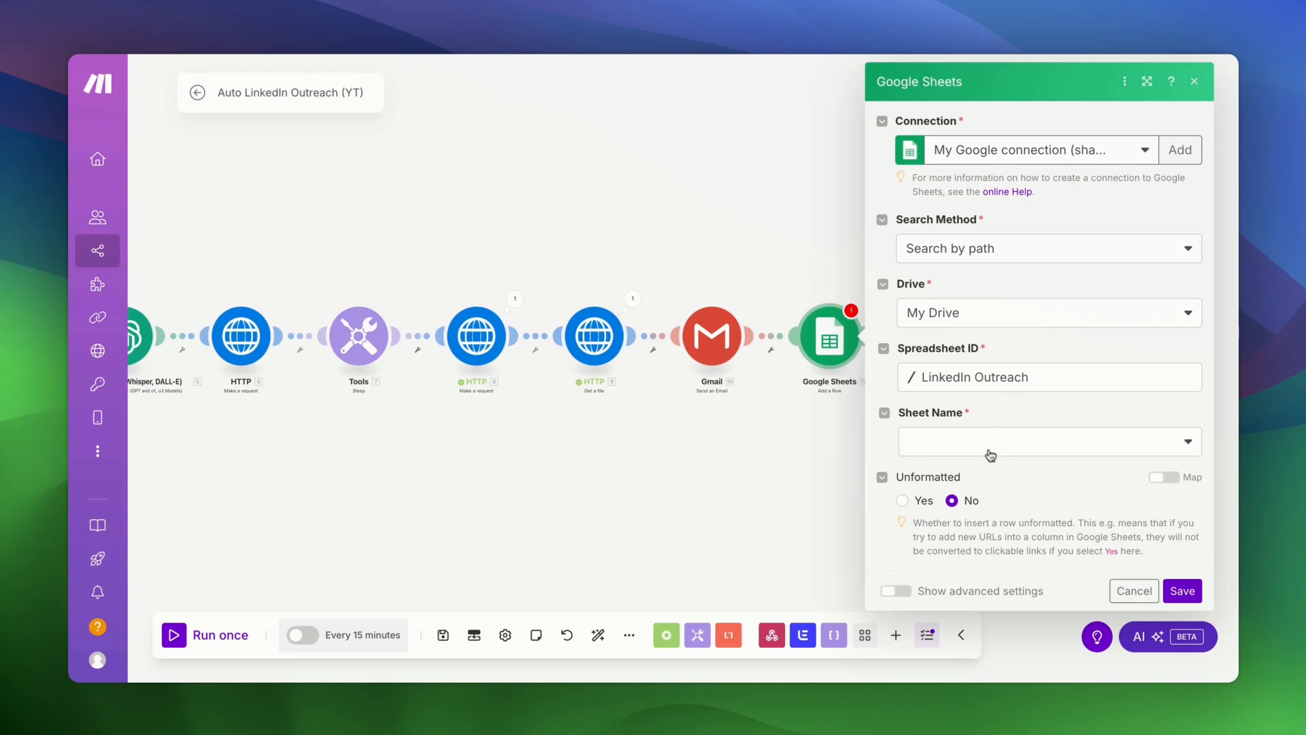
- Review the LinkedIn Outreach sheet's header row at cell B2, then return to Make
click(511, 54)
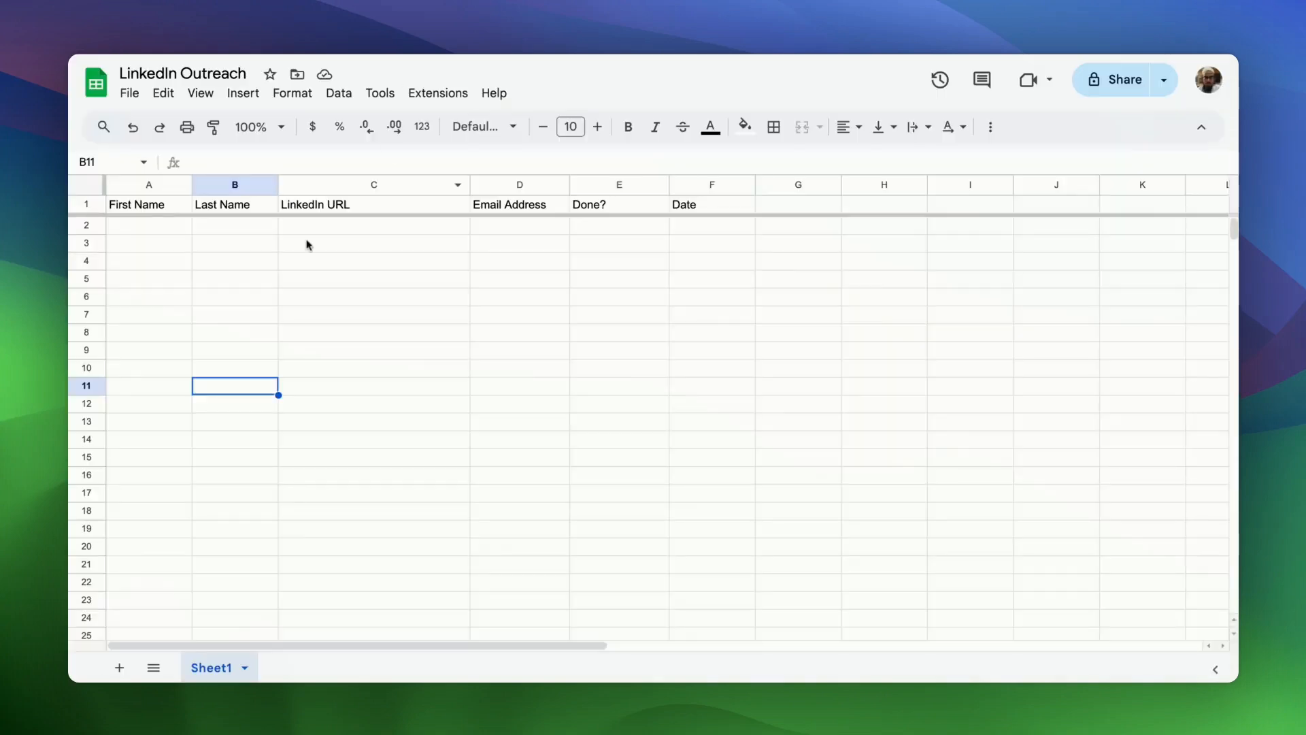
click(215, 230)
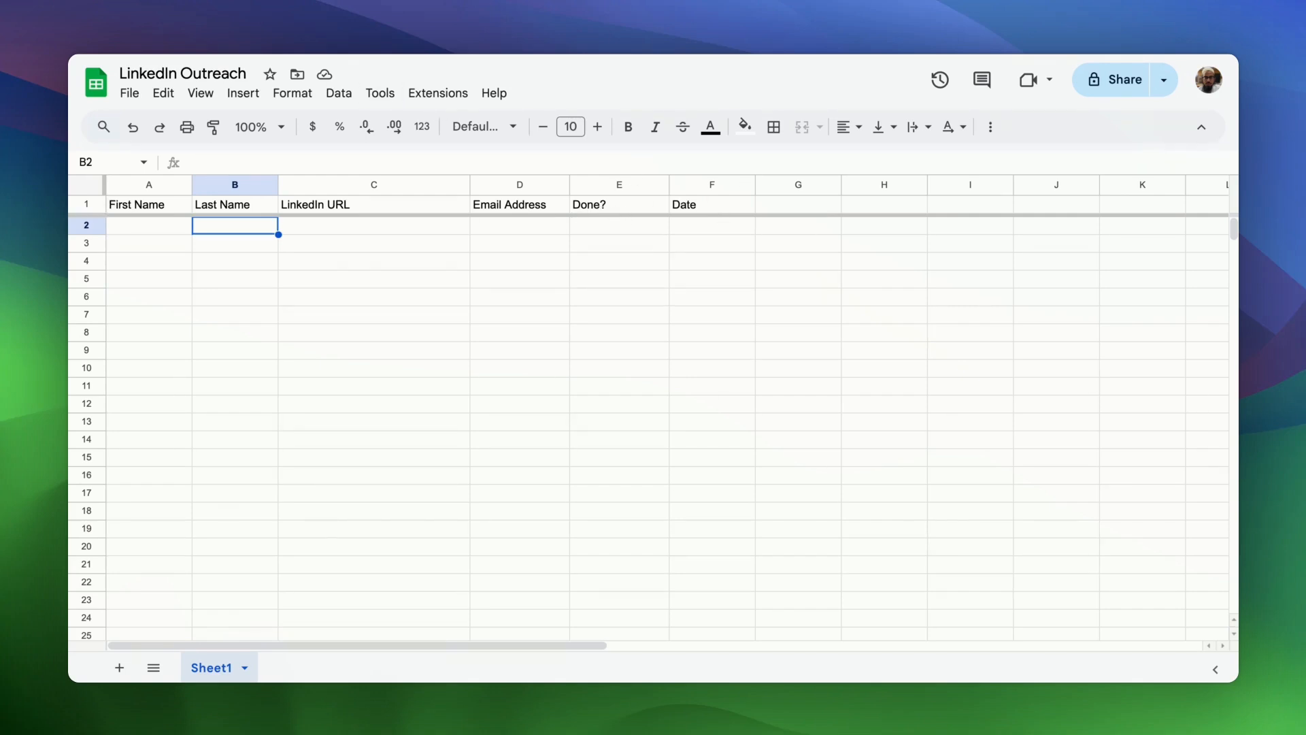
key(ctrl+Tab)
- Target Sheet1 and map the lead's firstName into First Name (A)
click(1039, 452)
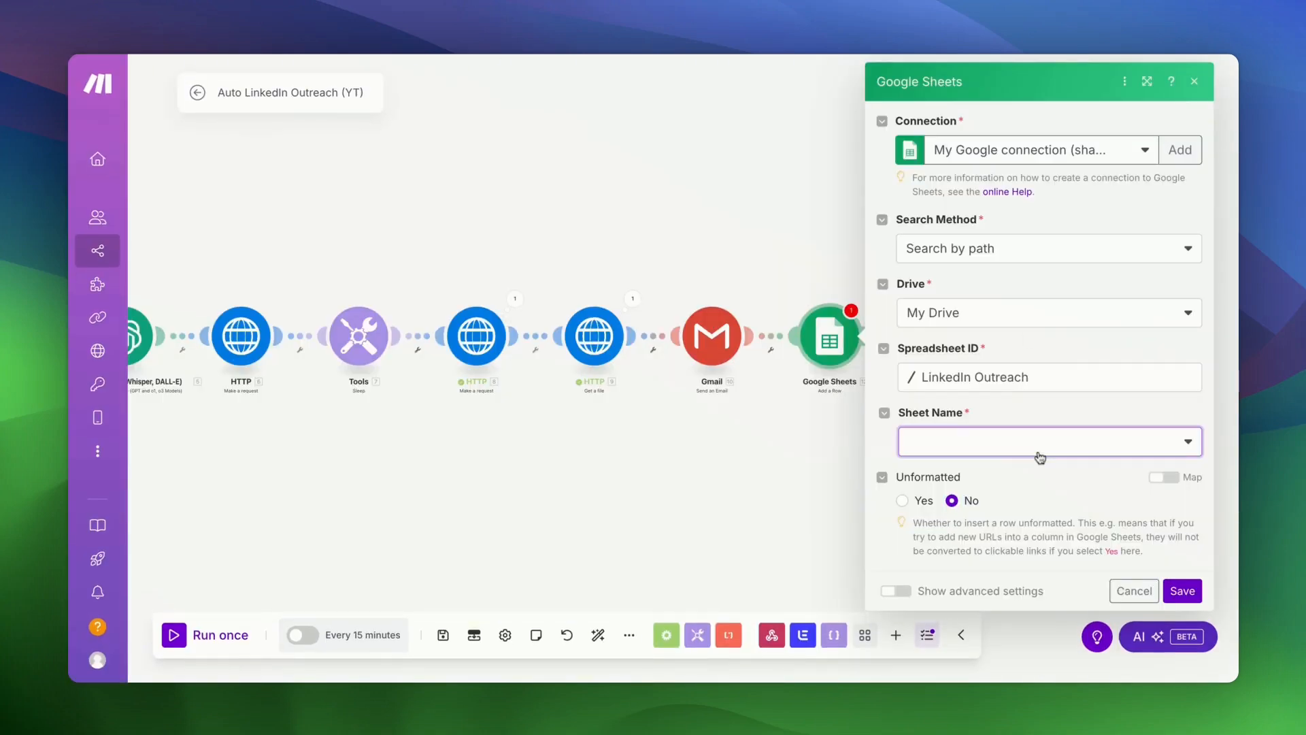
click(976, 479)
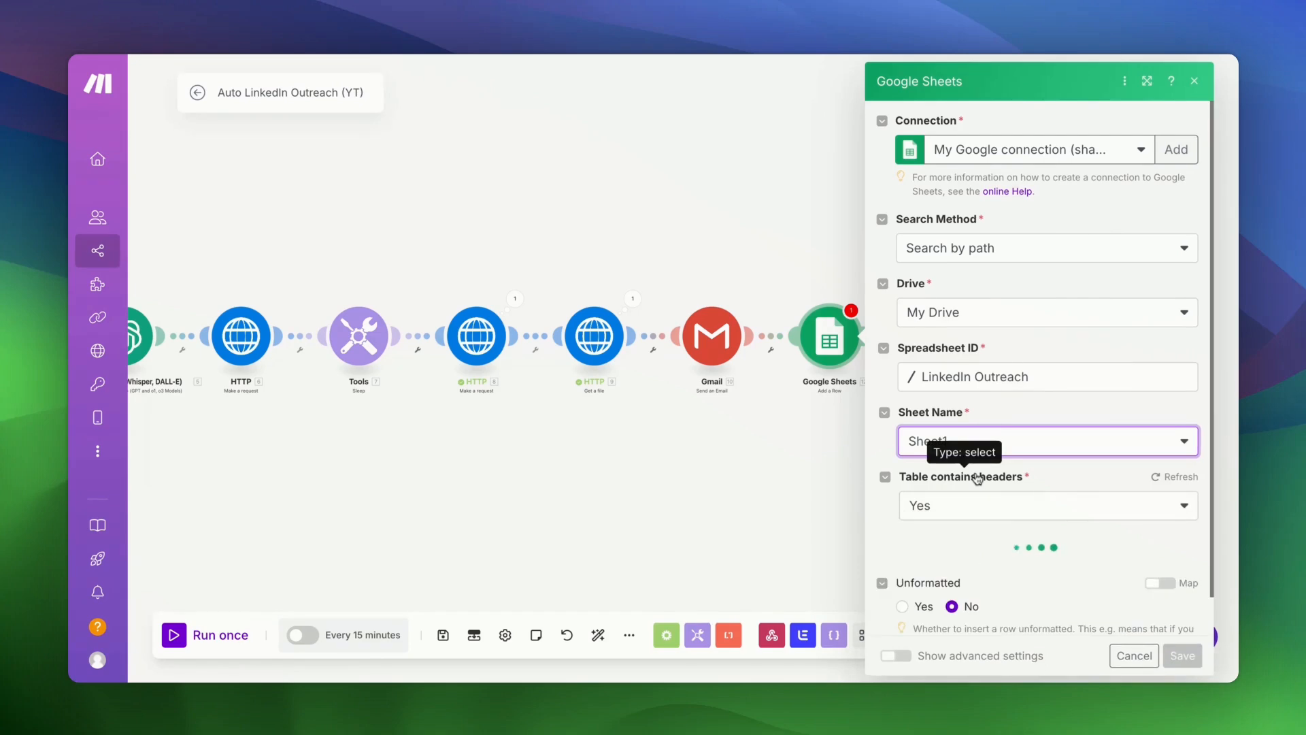
scroll(1066, 402, down, 3)
click(1066, 411)
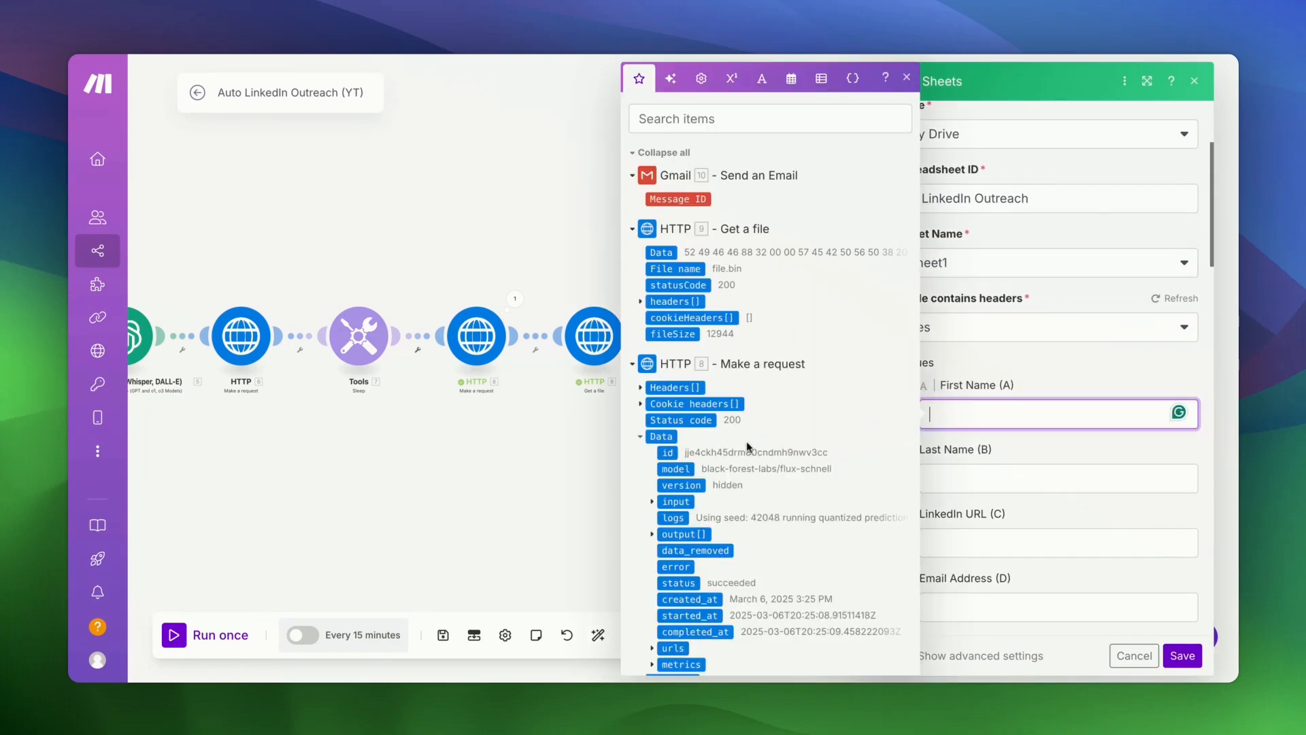
scroll(745, 441, down, 15)
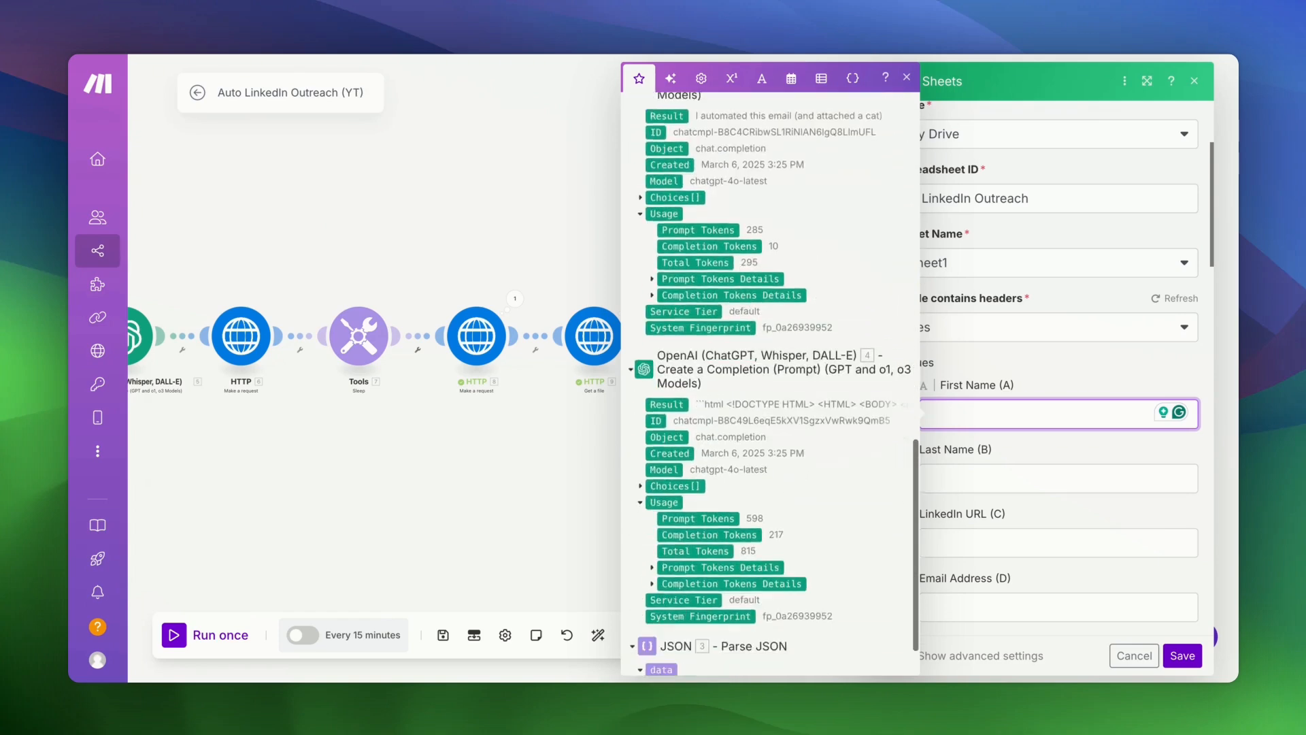
click(652, 642)
scroll(687, 476, down, 4)
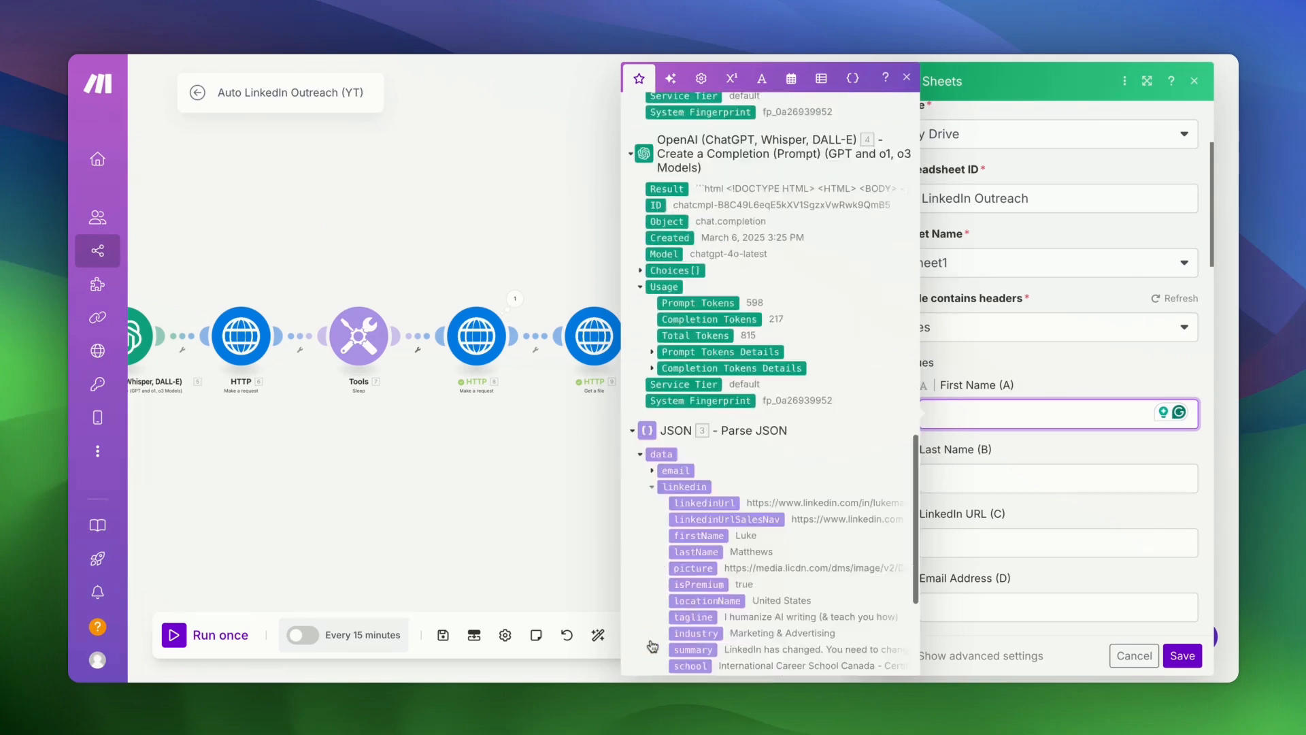
click(700, 437)
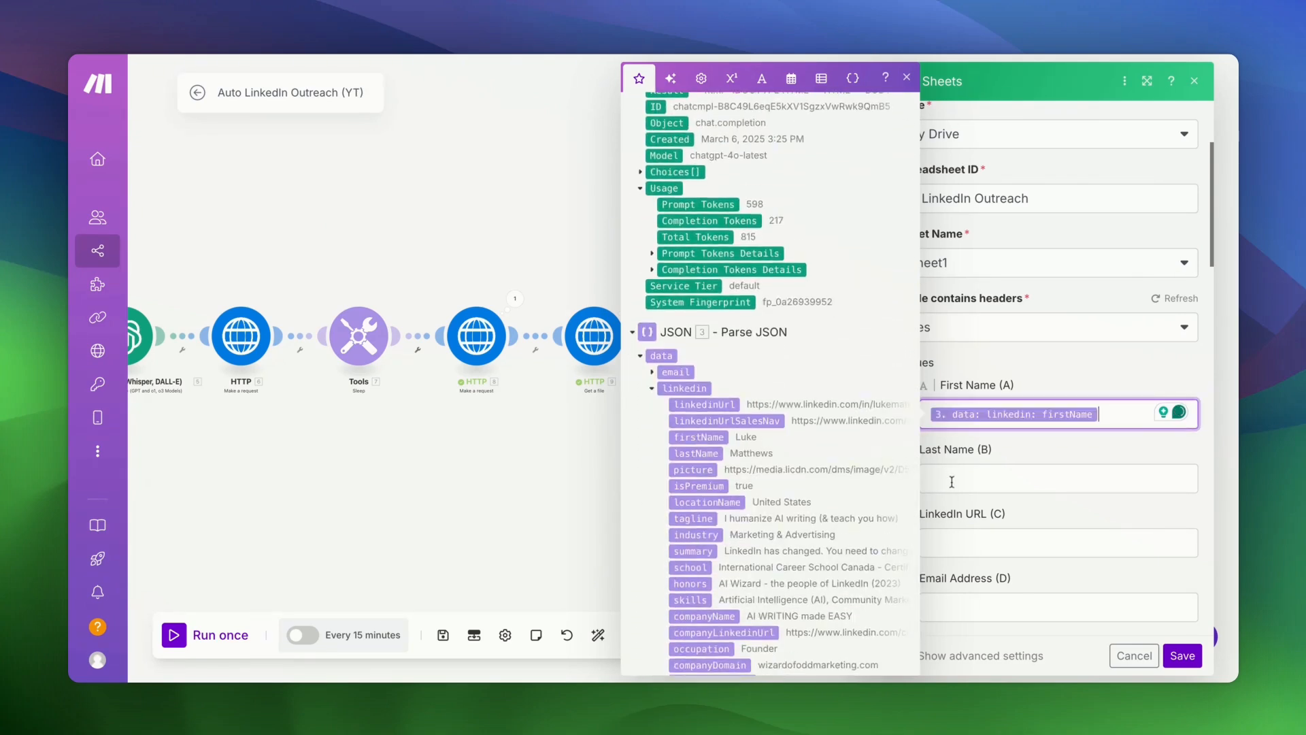
key(Tab)
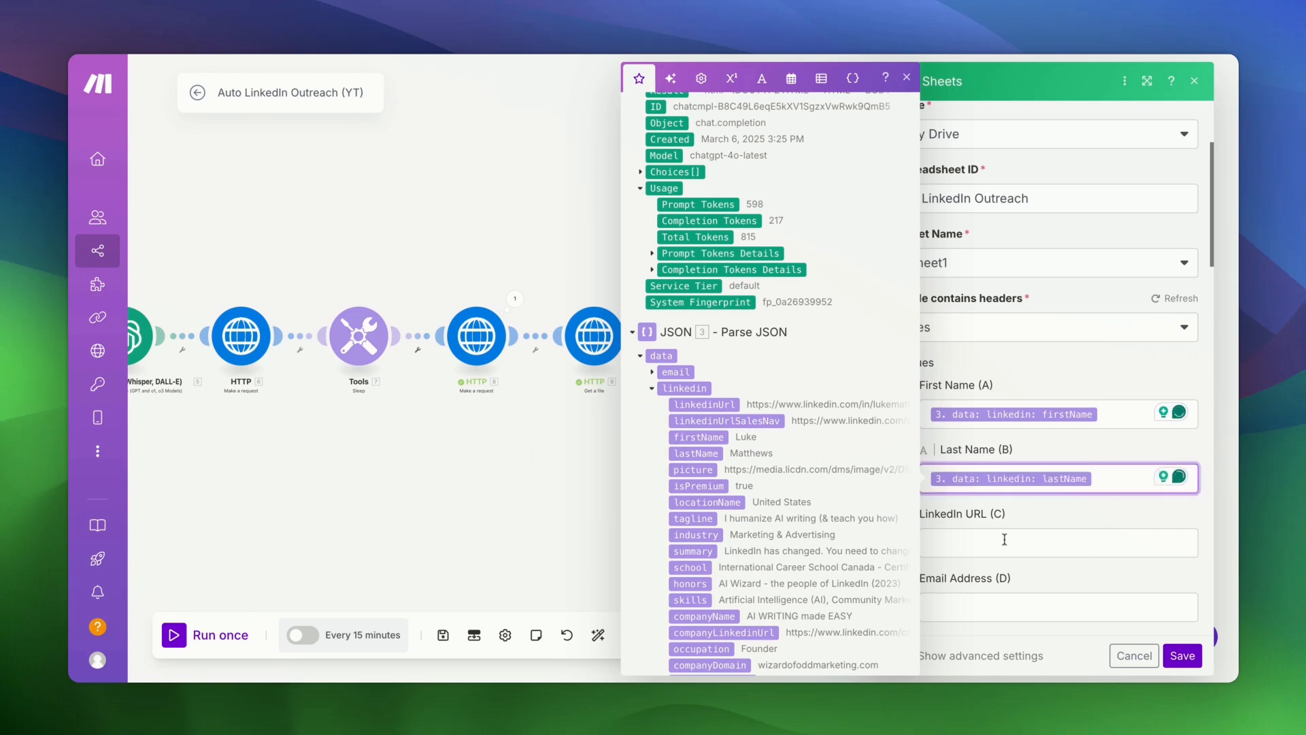
- Map linkedinUrl into LinkedIn URL (C) and the lead's email into Email Address (D)
click(1004, 539)
click(731, 404)
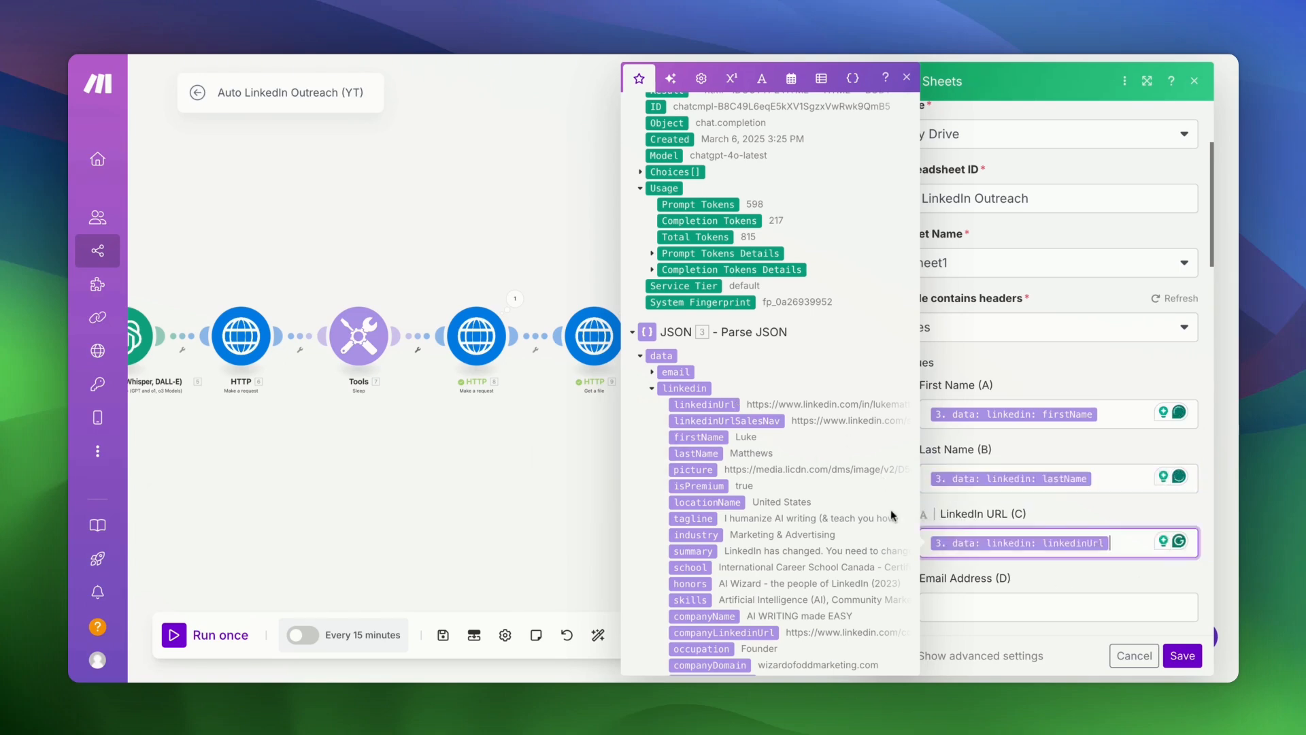
scroll(701, 327, down, 3)
click(652, 233)
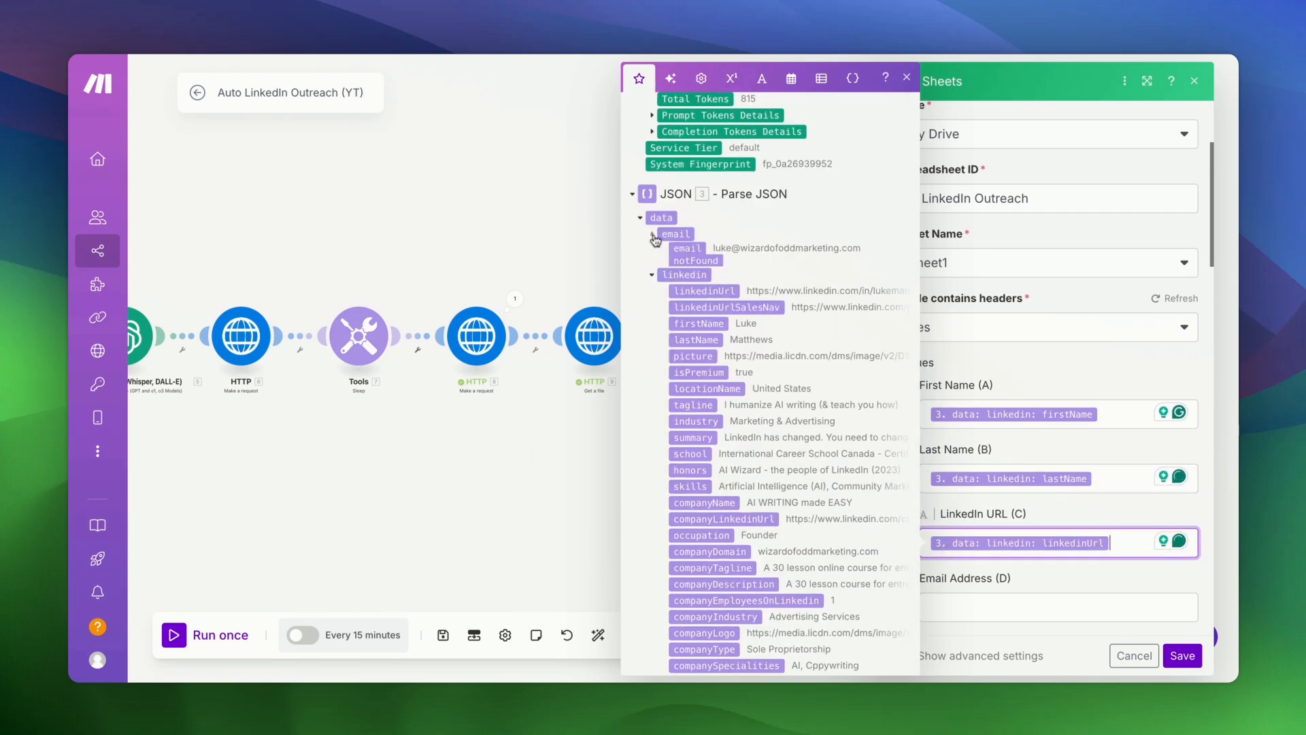
click(691, 249)
key(BackSpace)
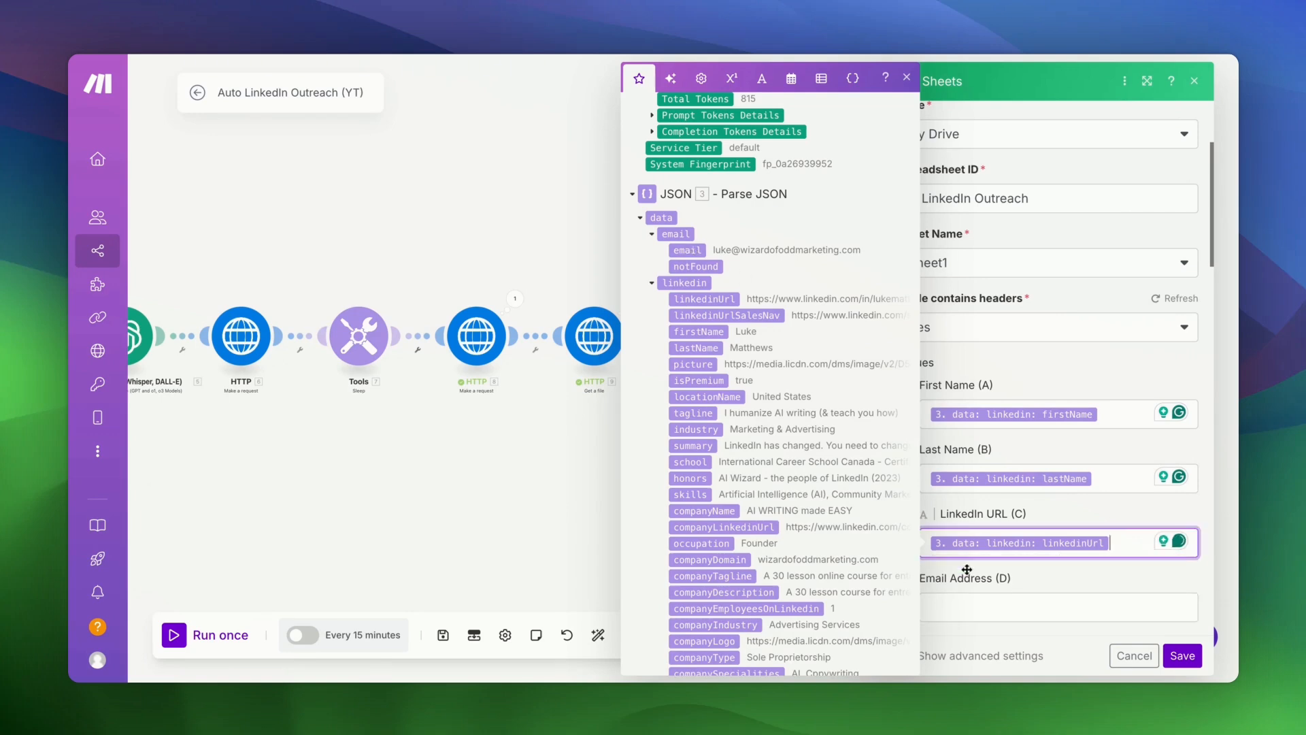
click(983, 619)
click(689, 249)
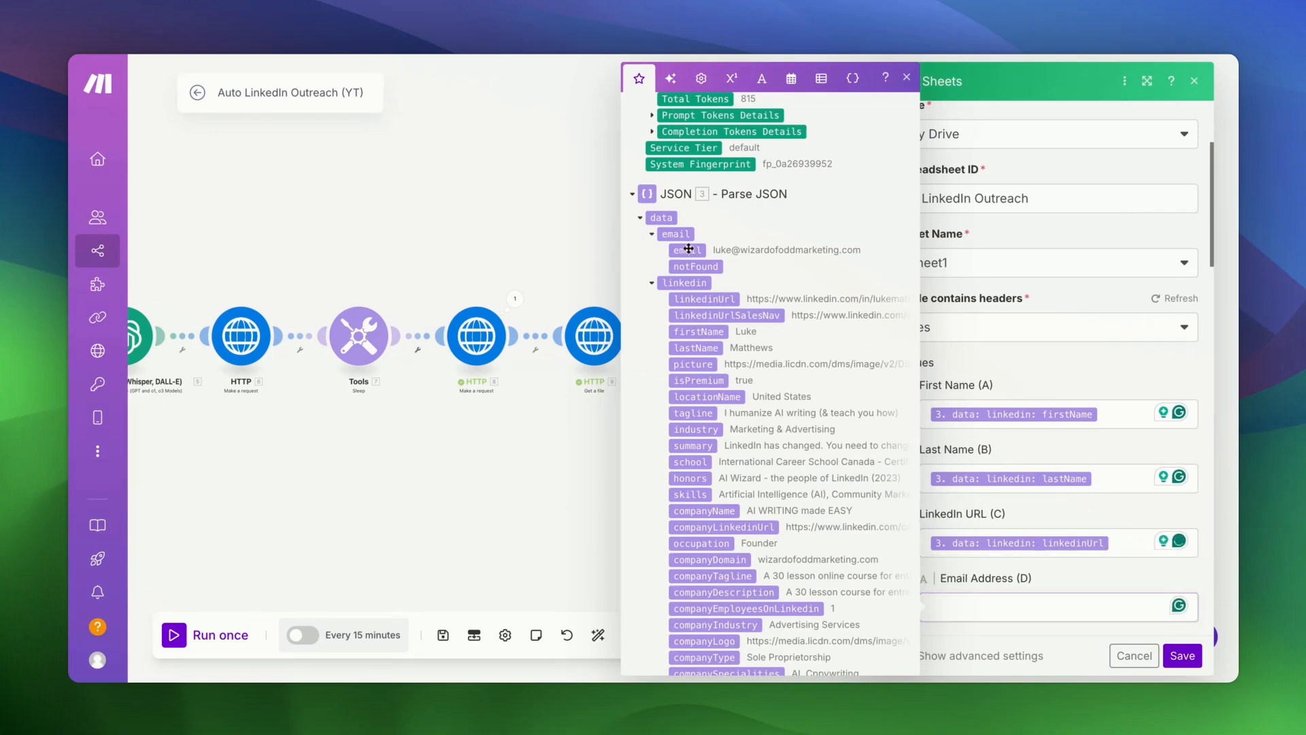
scroll(1033, 431, down, 3)
- Enter YES for Done? (E) and {{now}} for Date (F), then save the row settings
click(999, 486)
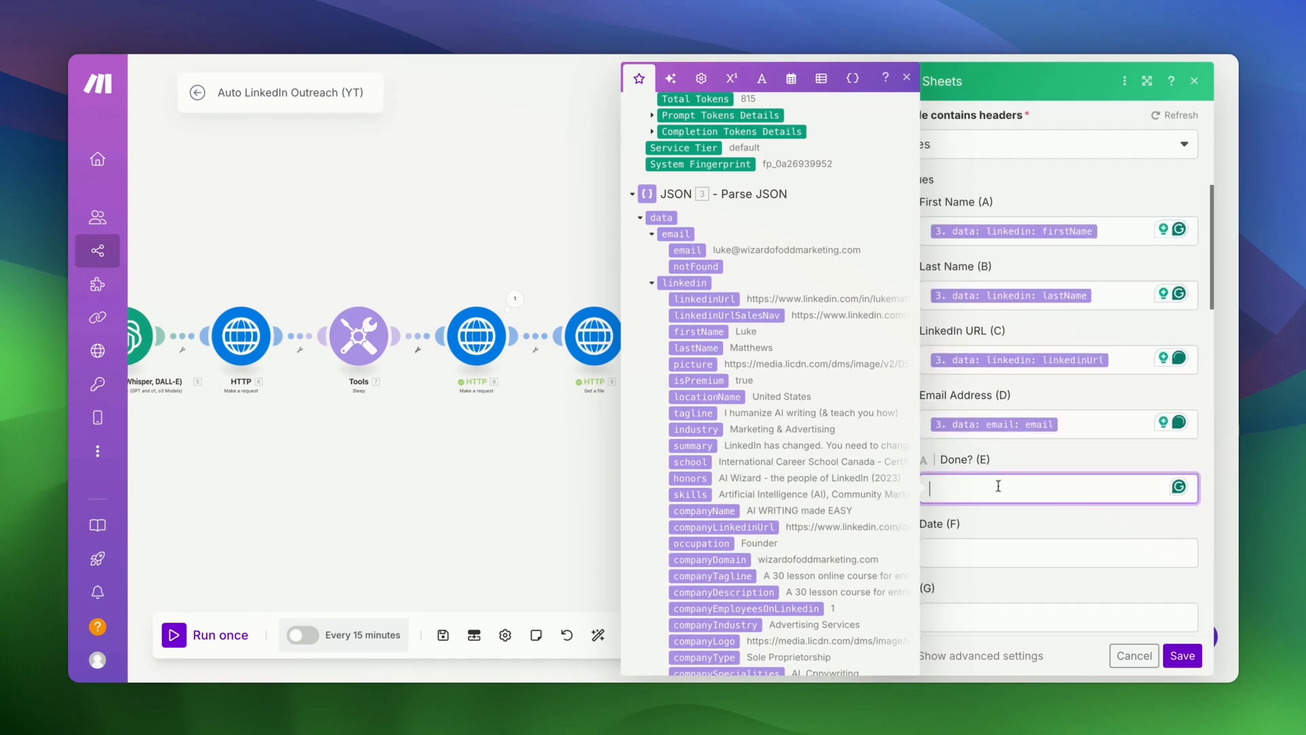
text(YES)
click(1041, 553)
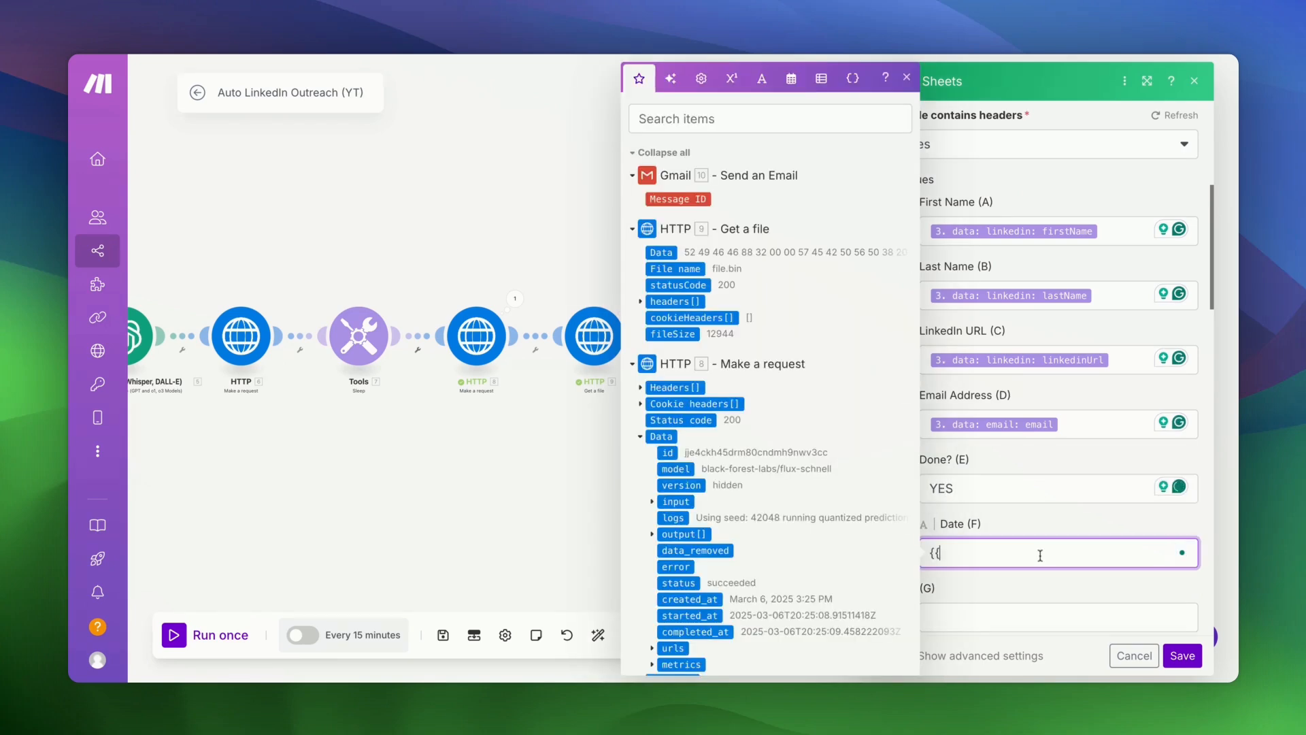
text({{now}})
click(1065, 531)
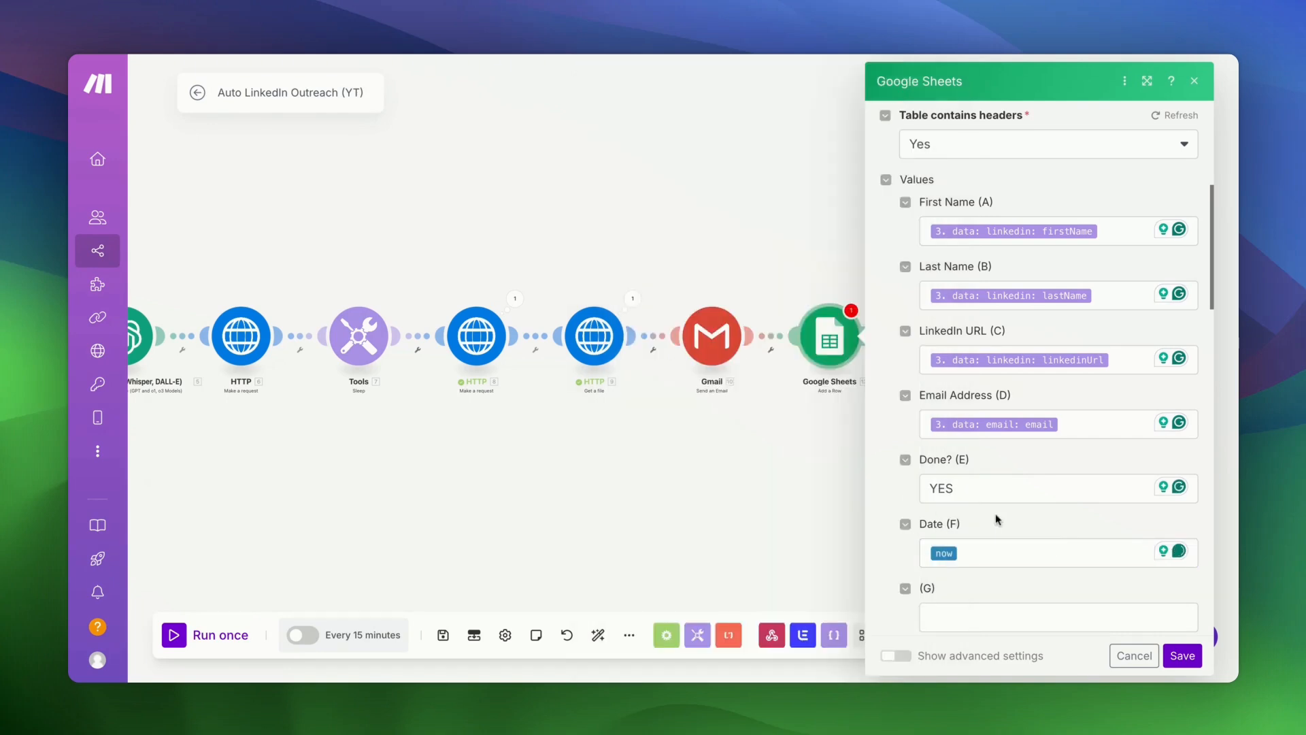
scroll(994, 513, down, 5)
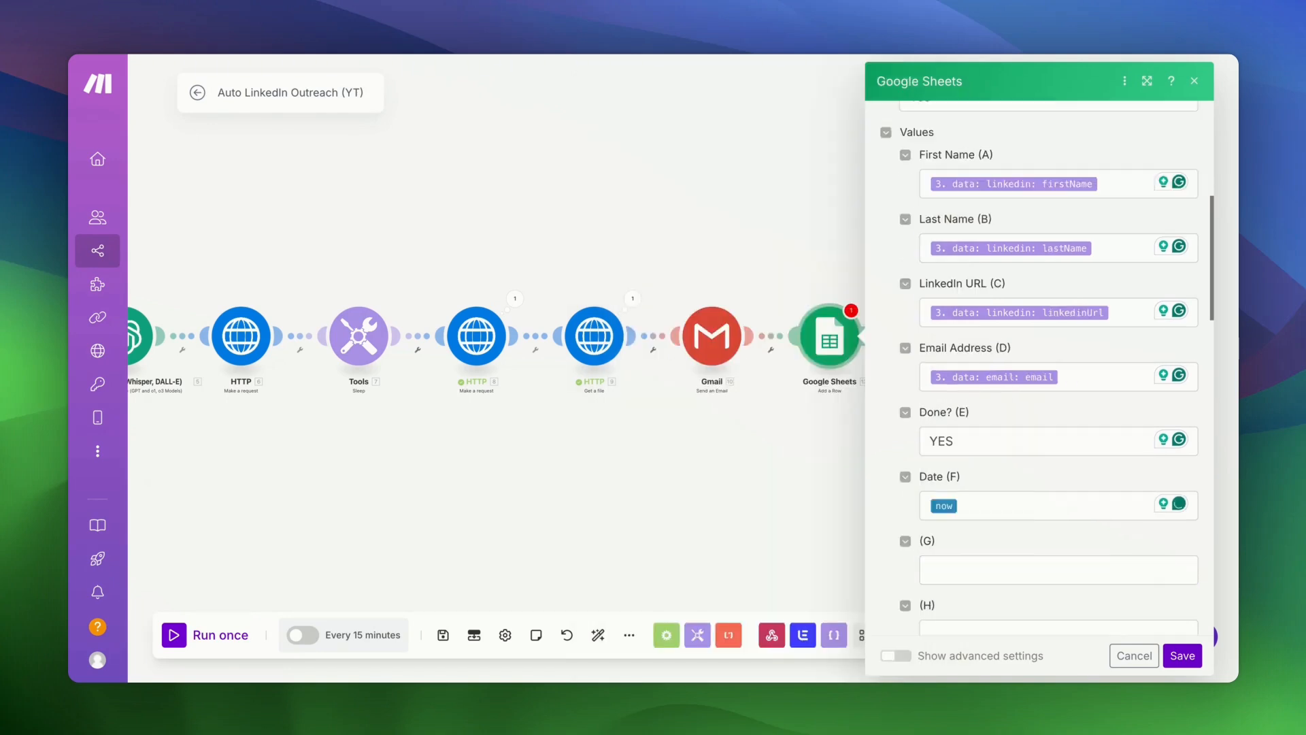
scroll(995, 513, up, 5)
scroll(1031, 520, up, 5)
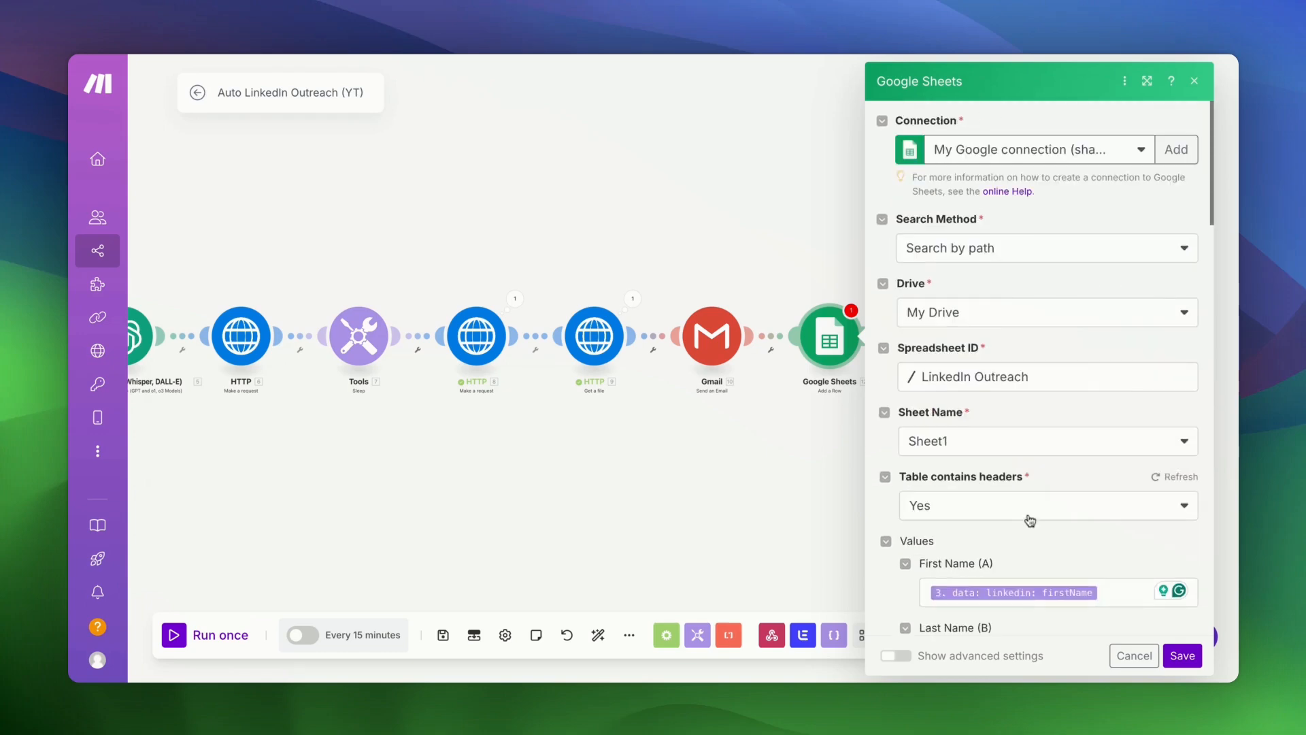
click(1181, 656)
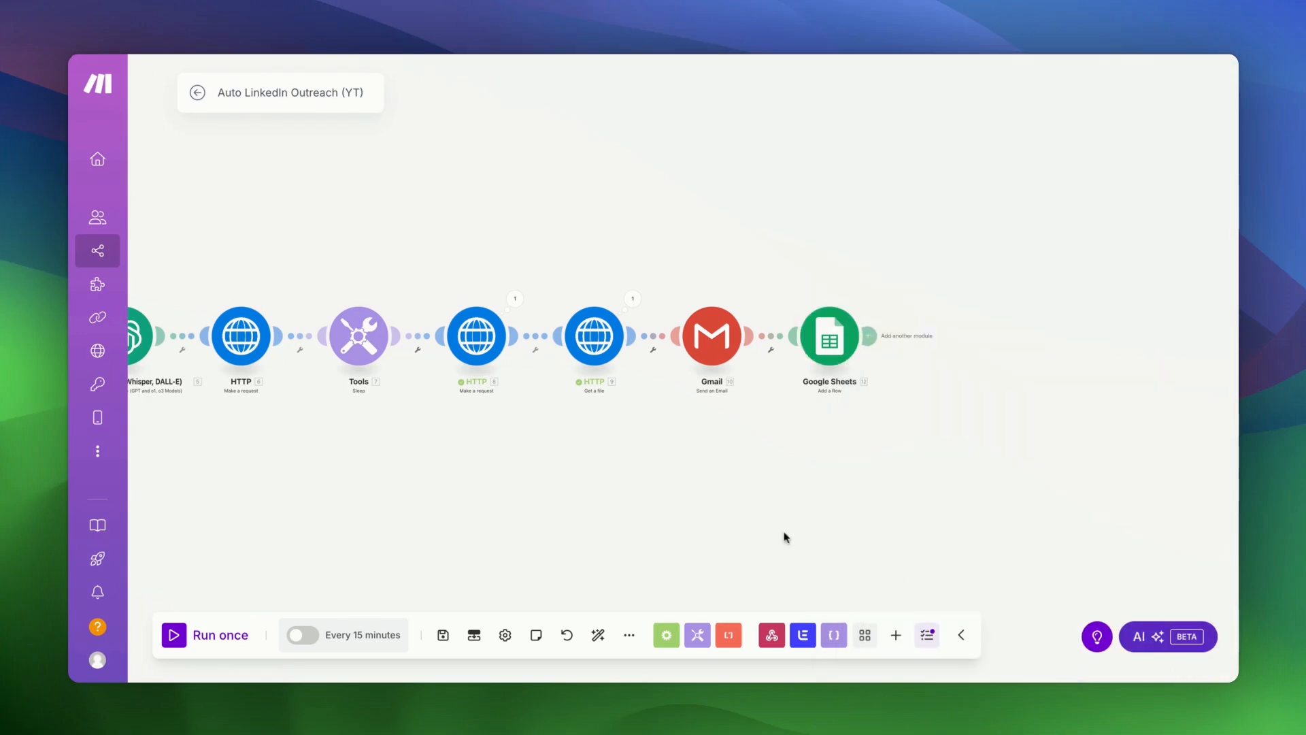
- Replace the Gmail step's mapped lead email in Email address 1 with a typed test address and save
scroll(491, 440, left, 10)
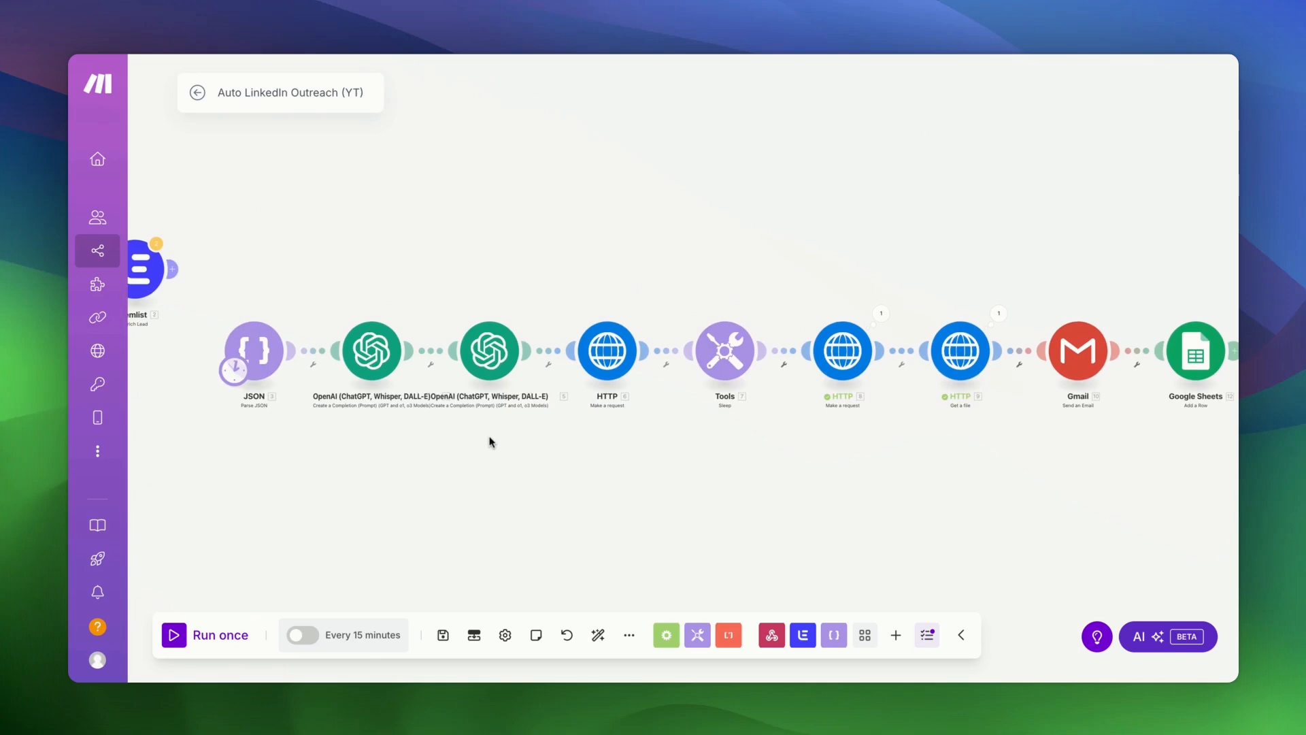
scroll(491, 440, right, 3)
scroll(491, 441, left, 3)
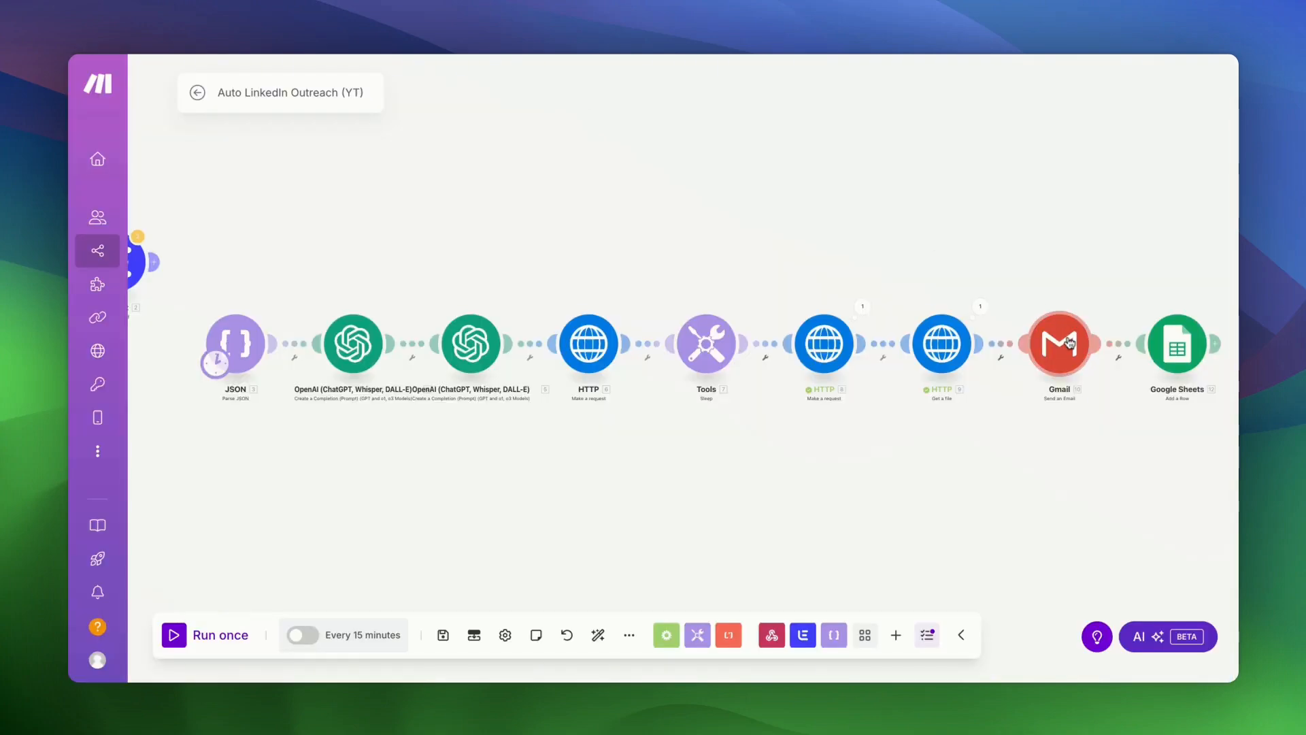
click(1065, 337)
click(899, 315)
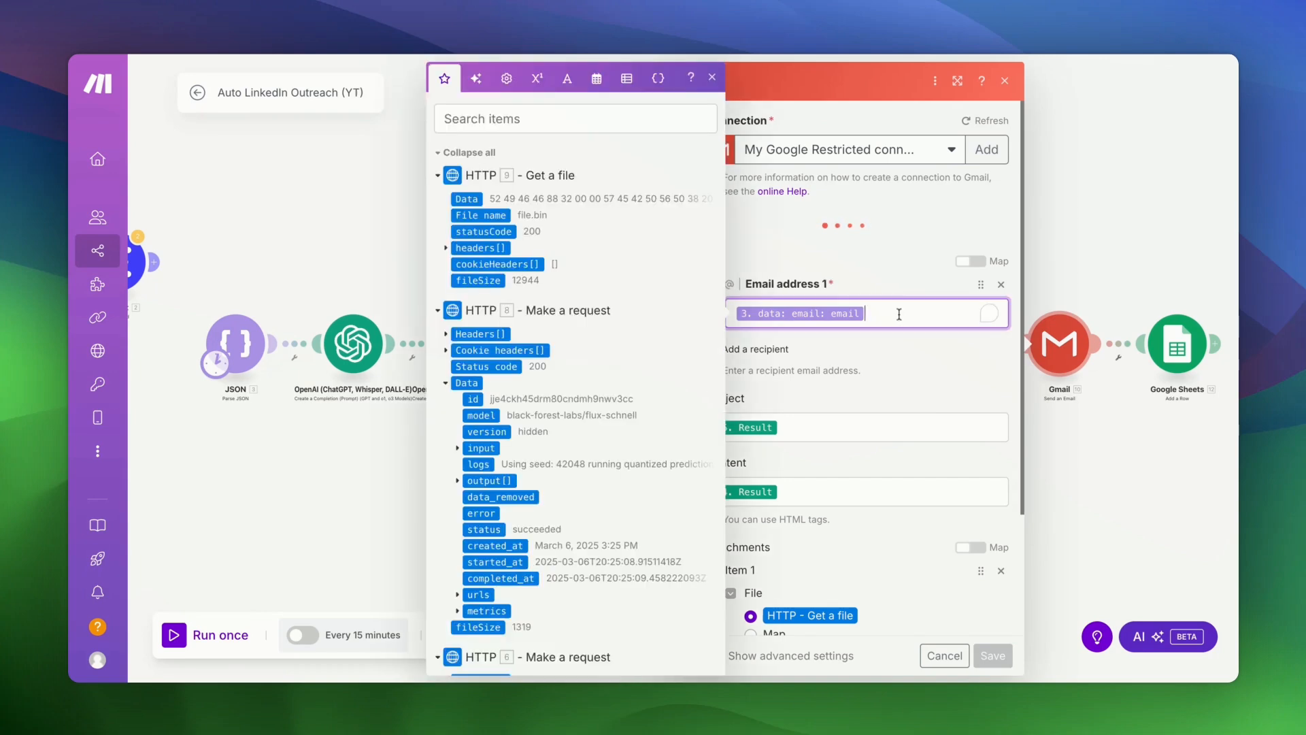
key(BackSpace)
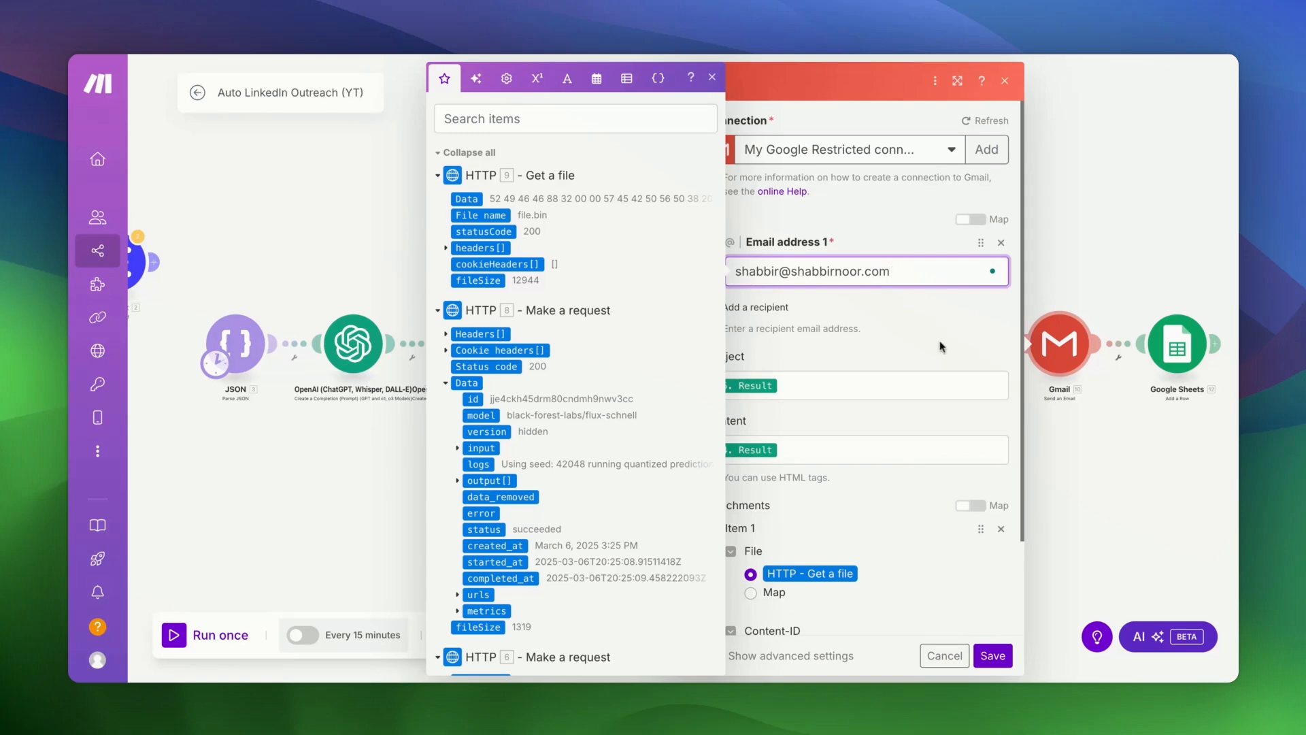
click(943, 342)
click(994, 664)
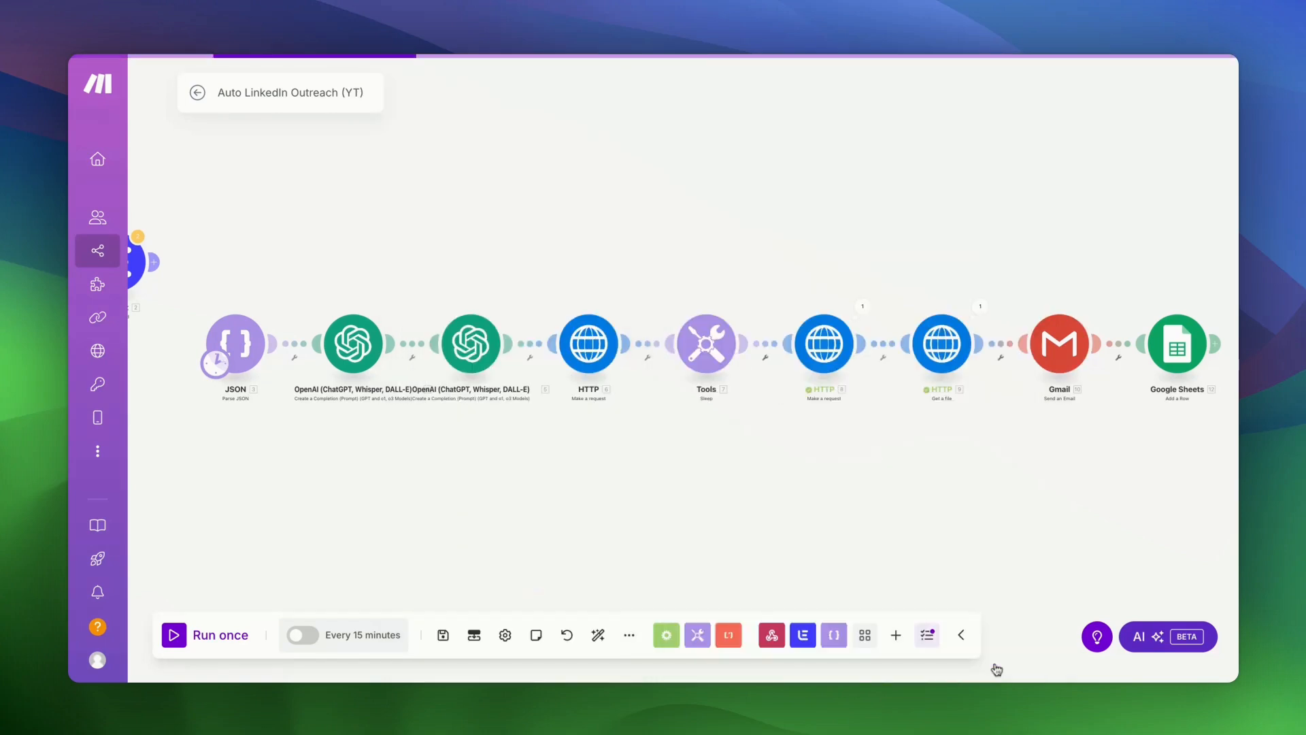
- Run the scenario once and follow the modules as they execute
click(182, 634)
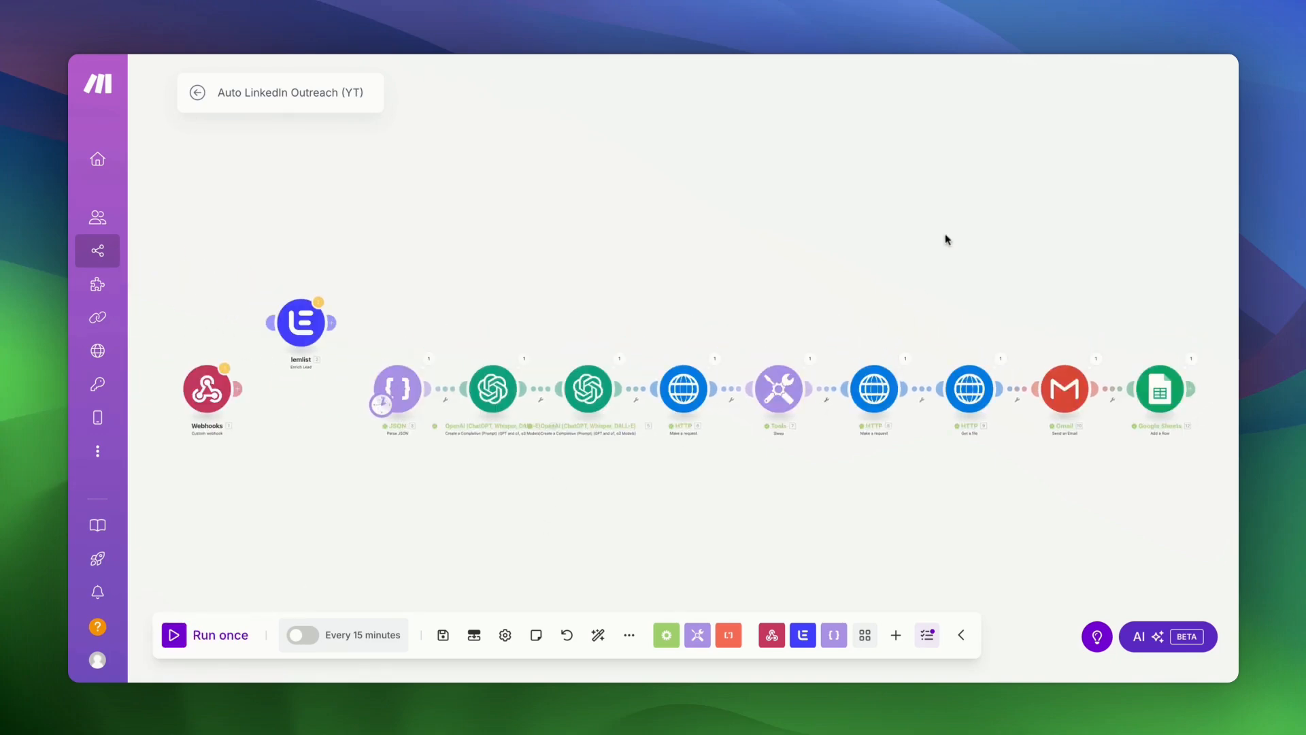
scroll(946, 235, right, 2)
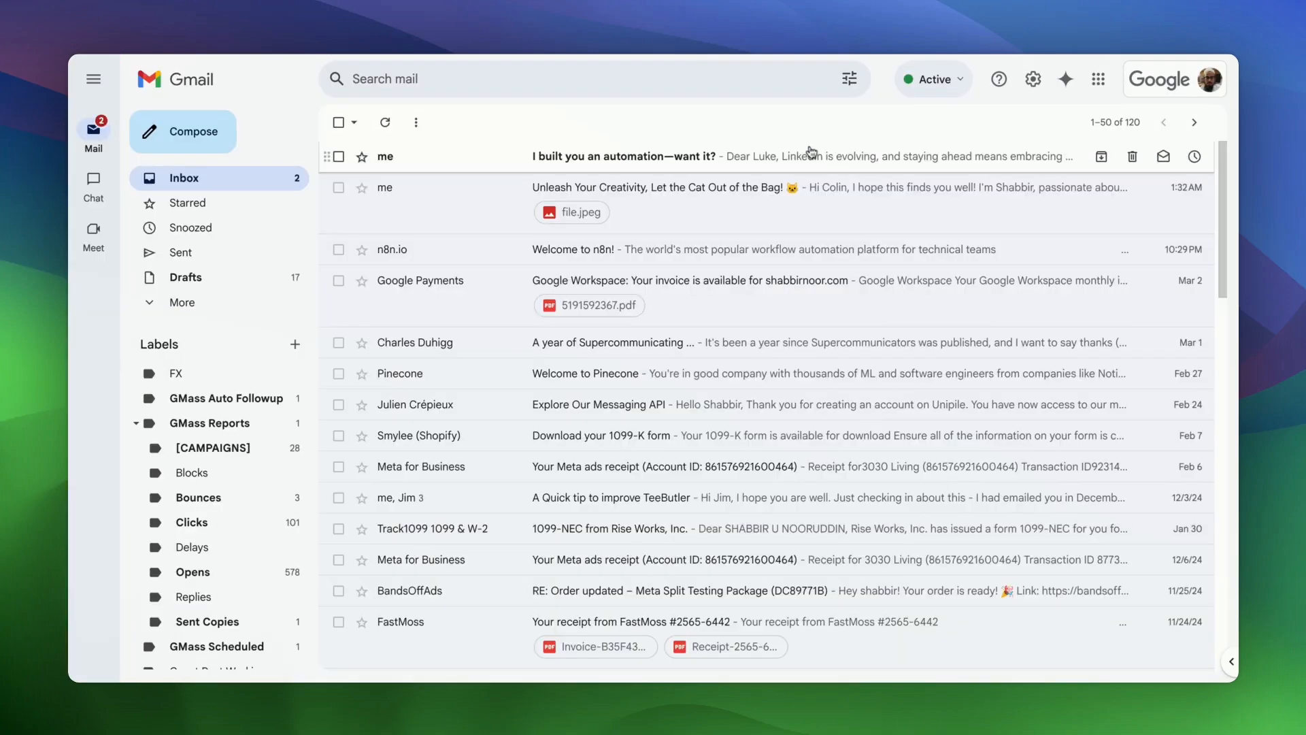
- Open the 'I built you an automation—want it?' email and read its body down to the file.bin attachment
click(479, 159)
scroll(573, 356, down, 1)
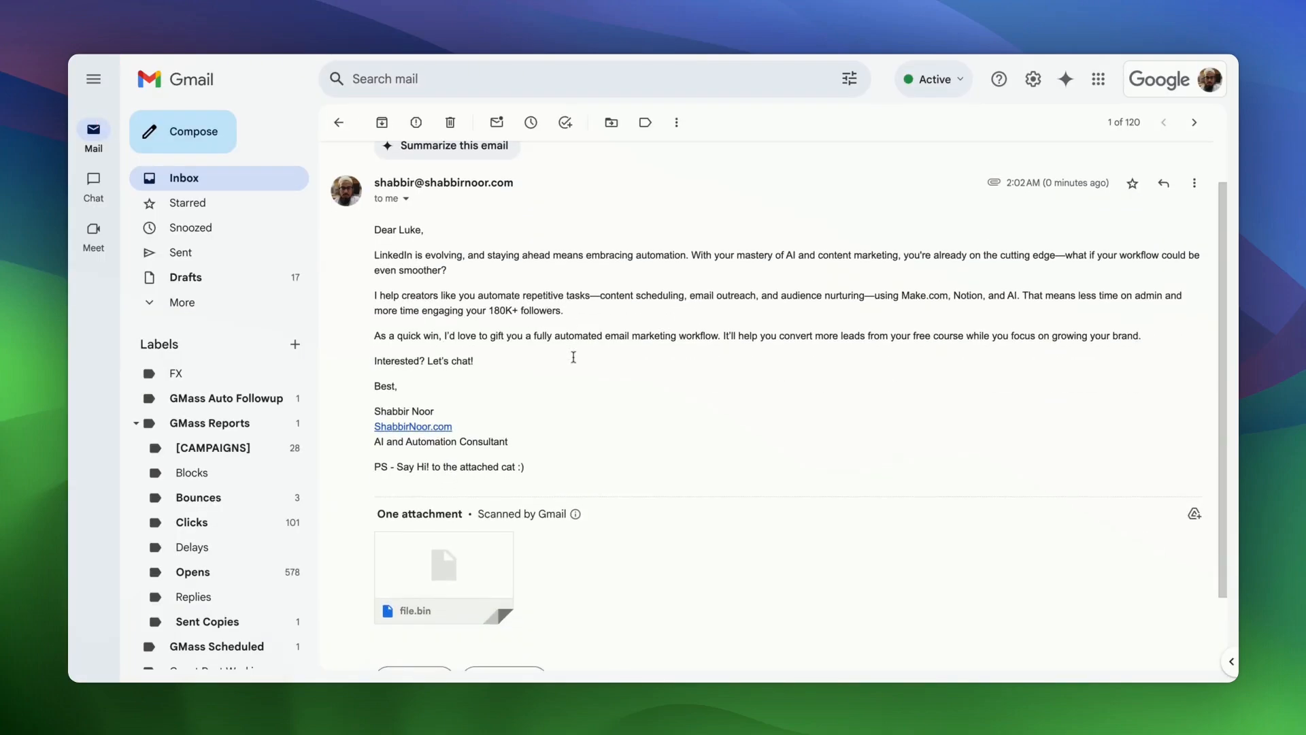
mouse_move(374, 232)
mouse_down()
mouse_move(463, 255)
mouse_move(484, 296)
mouse_move(473, 362)
mouse_move(525, 468)
mouse_up()
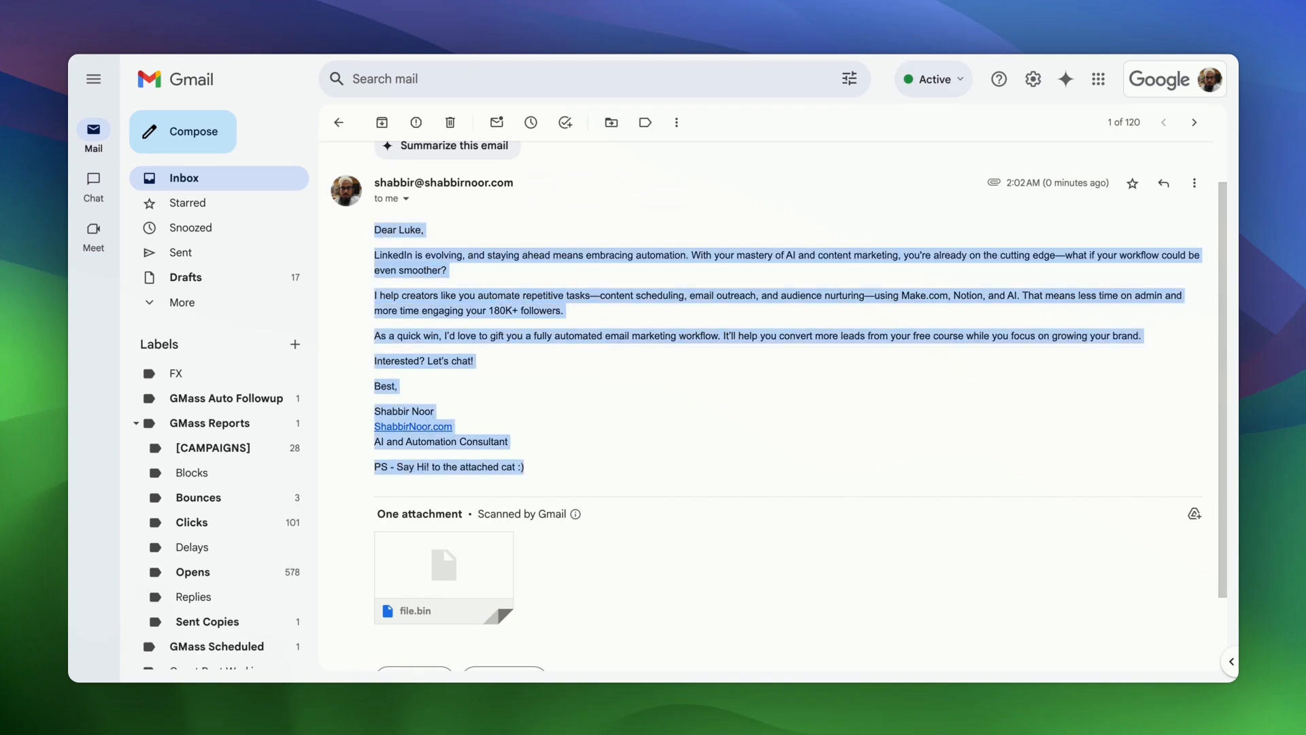
scroll(575, 490, down, 1)
click(663, 390)
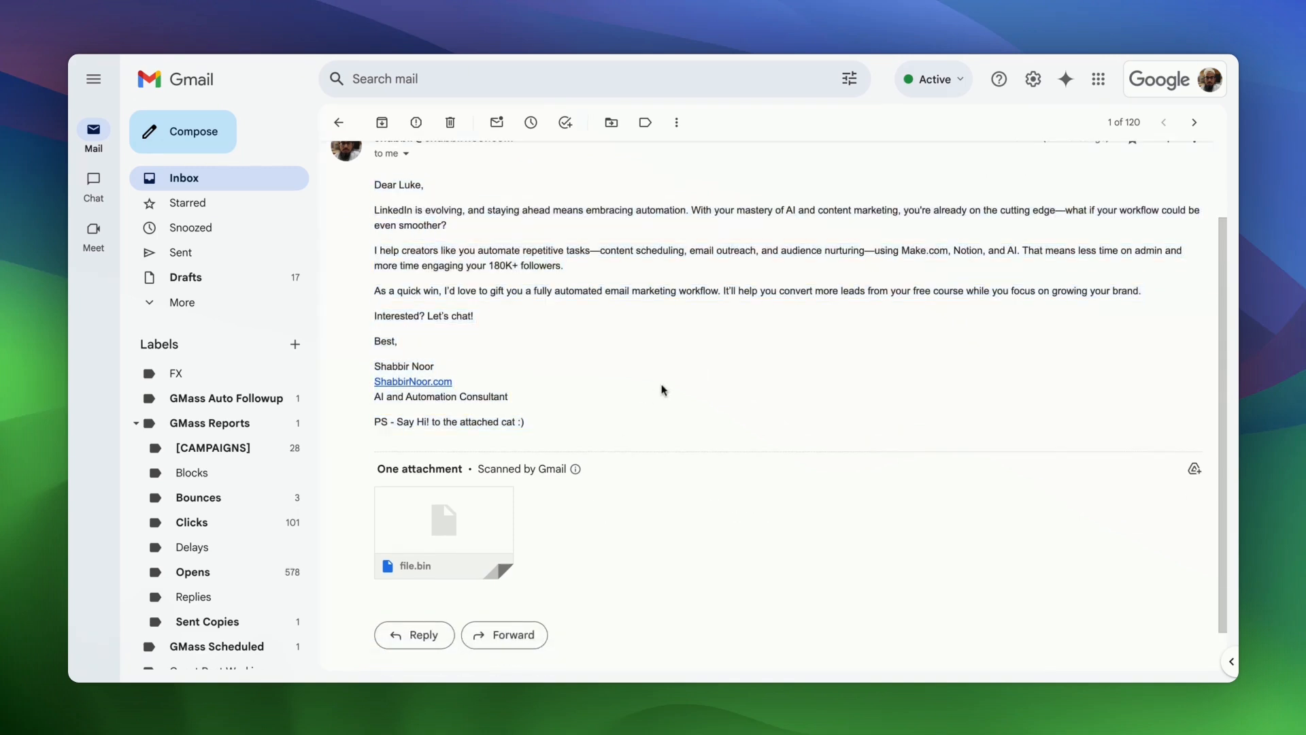
scroll(663, 390, down, 1)
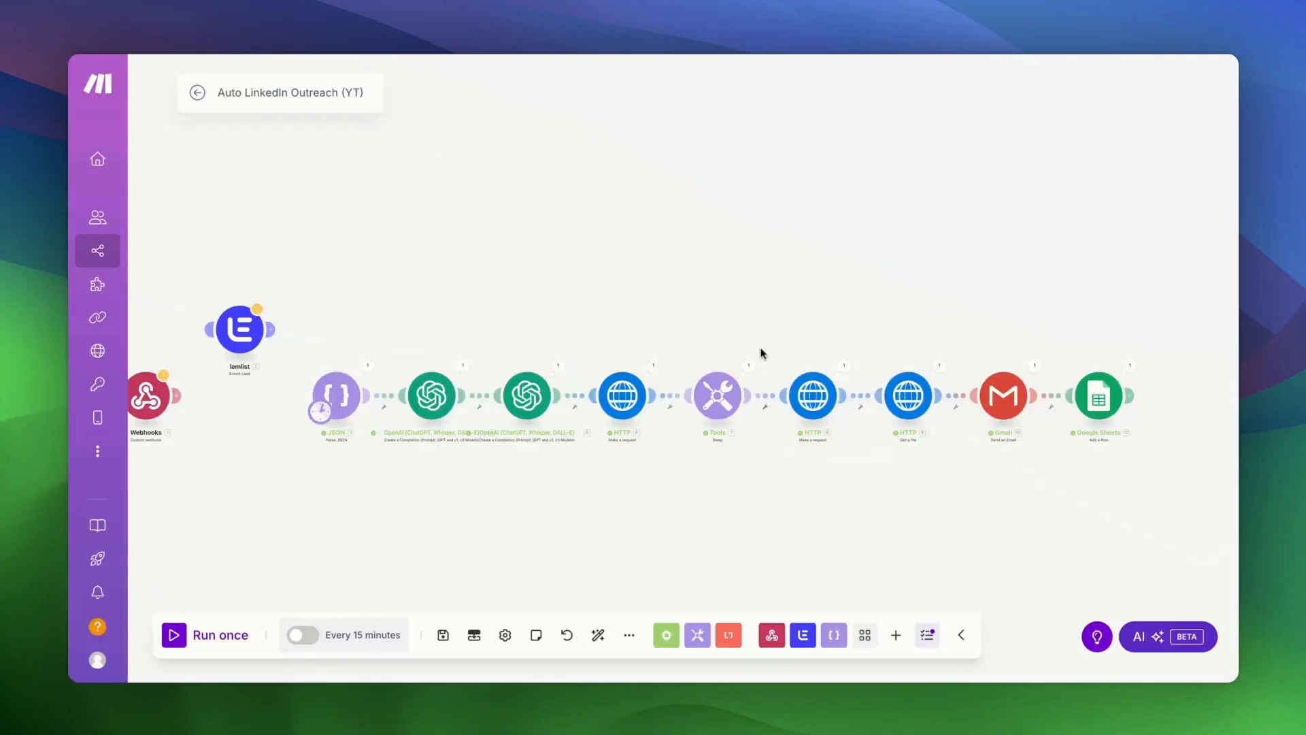
scroll(760, 353, up, 5)
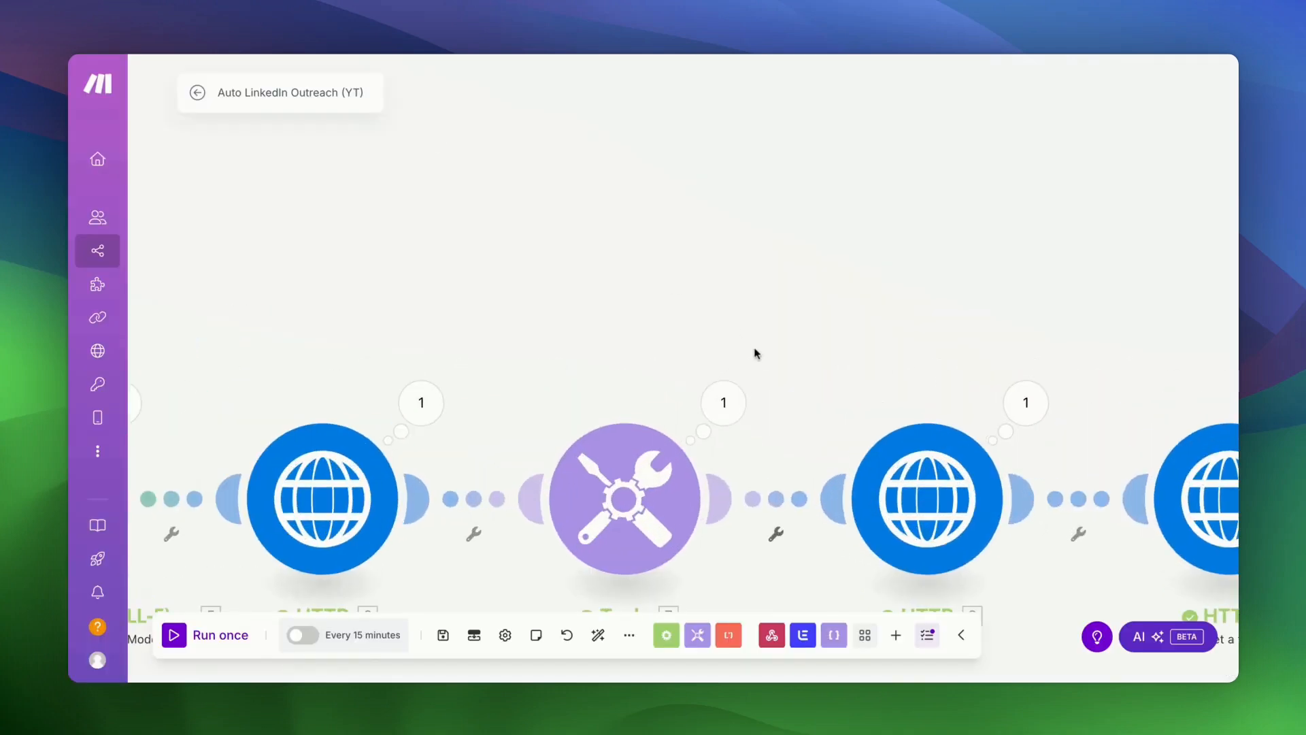
- Change HTTP module 6's output_format from webp to jp and save it
drag(484, 292, 743, 227)
click(602, 473)
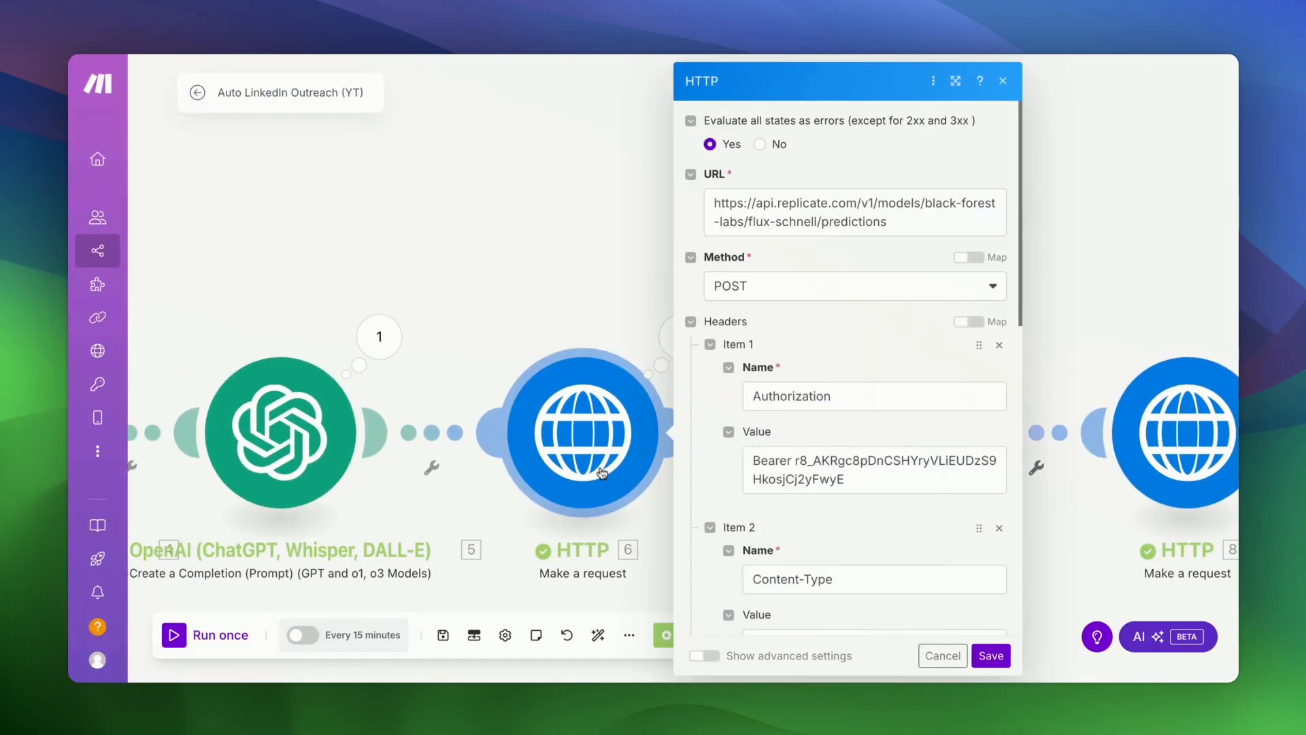
scroll(844, 378, down, 10)
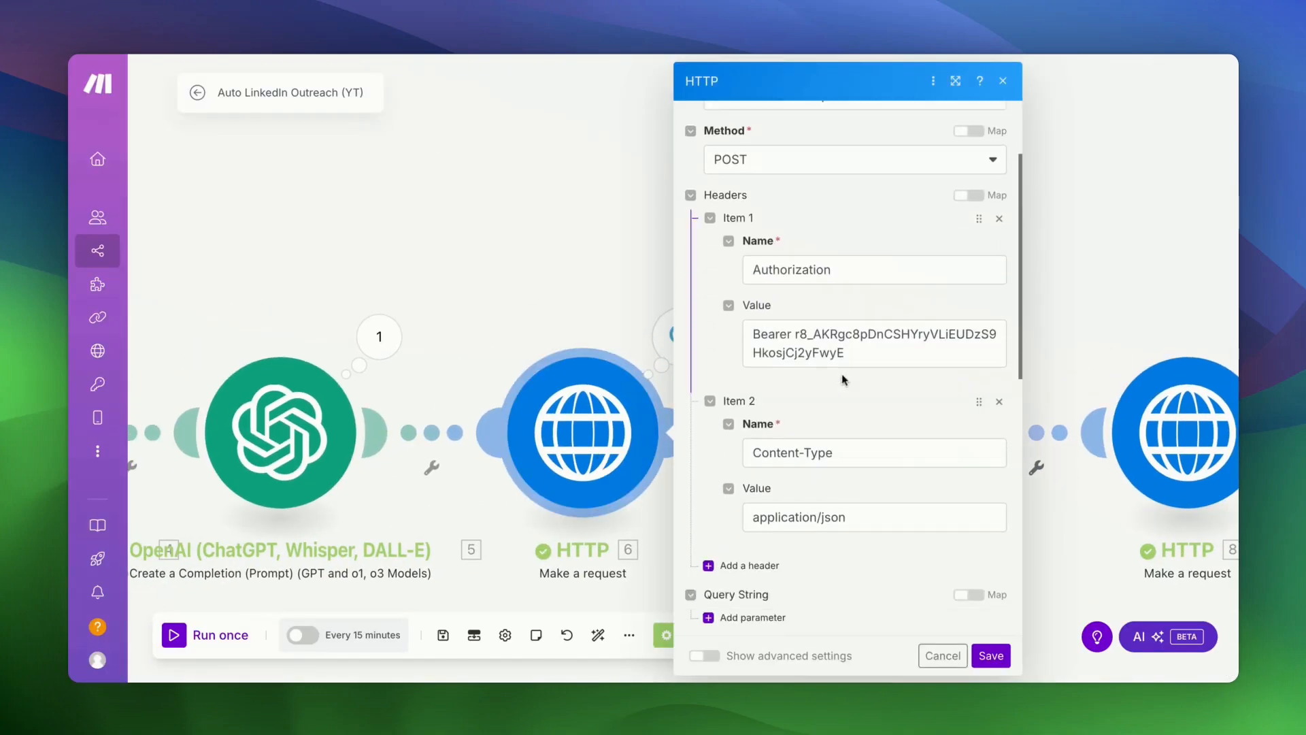
scroll(842, 379, down, 3)
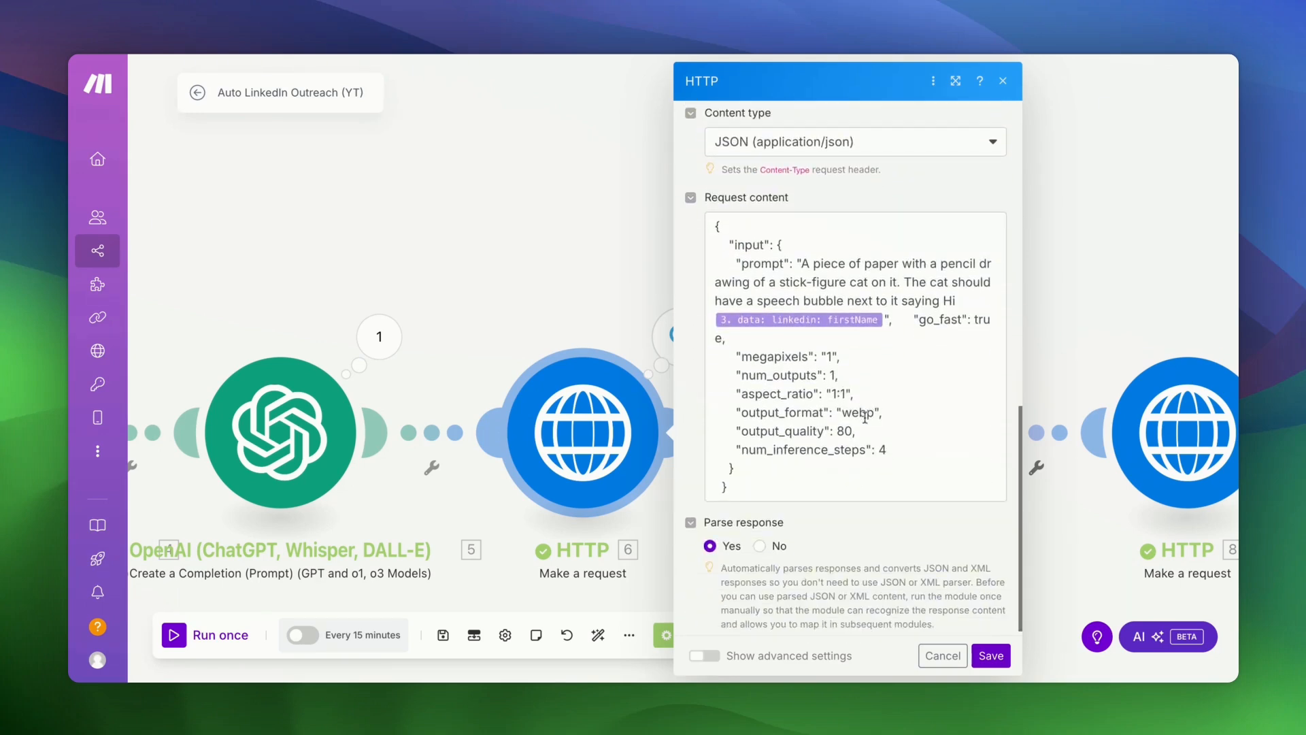
double_click(855, 413)
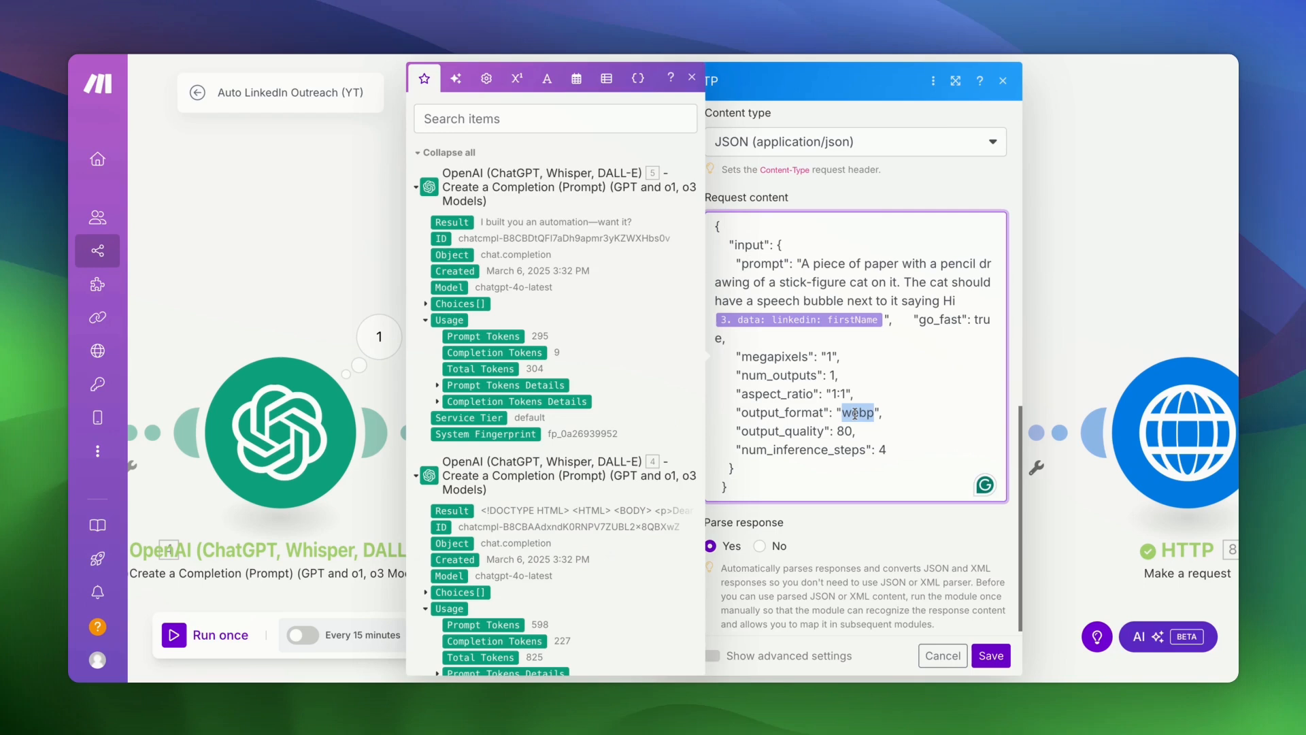
text(jpg)
click(992, 655)
- Link the Webhooks trigger to the lemlist Enrich Lead module
scroll(915, 185, down, 4)
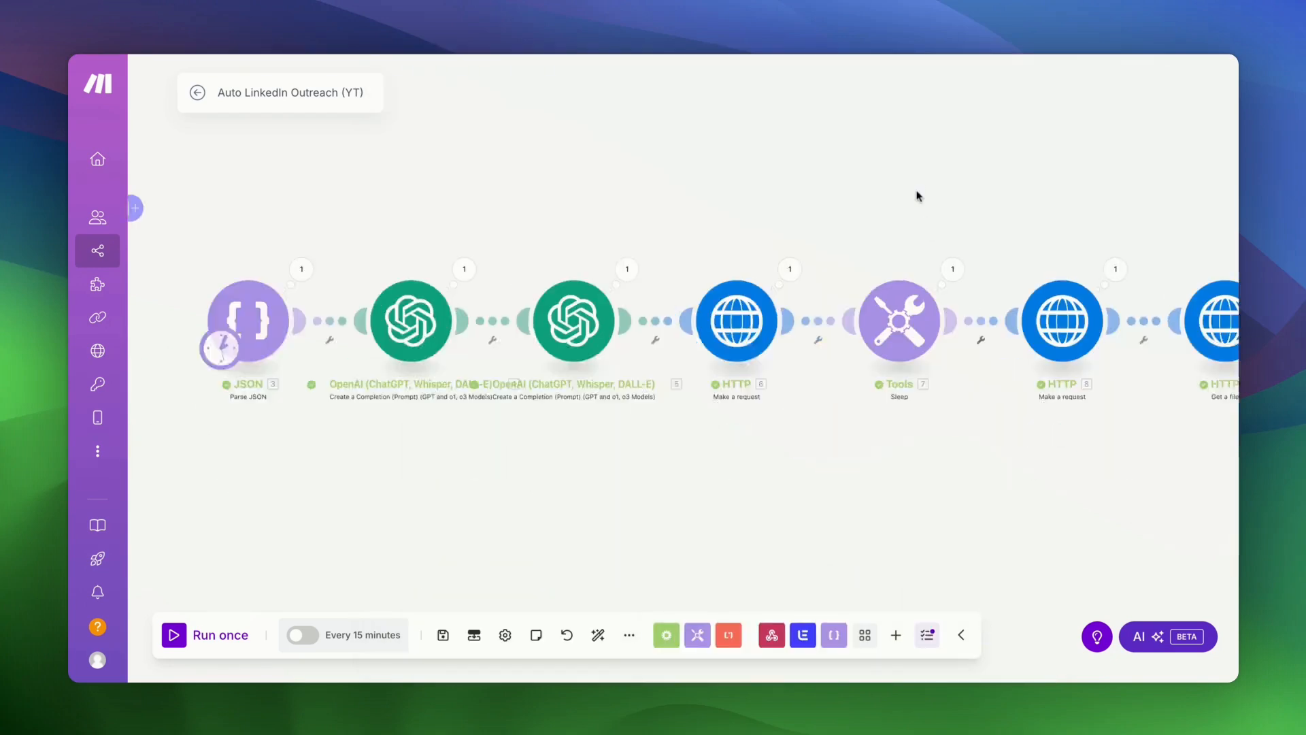
drag(931, 388, 807, 399)
scroll(808, 399, up, 4)
drag(894, 238, 564, 356)
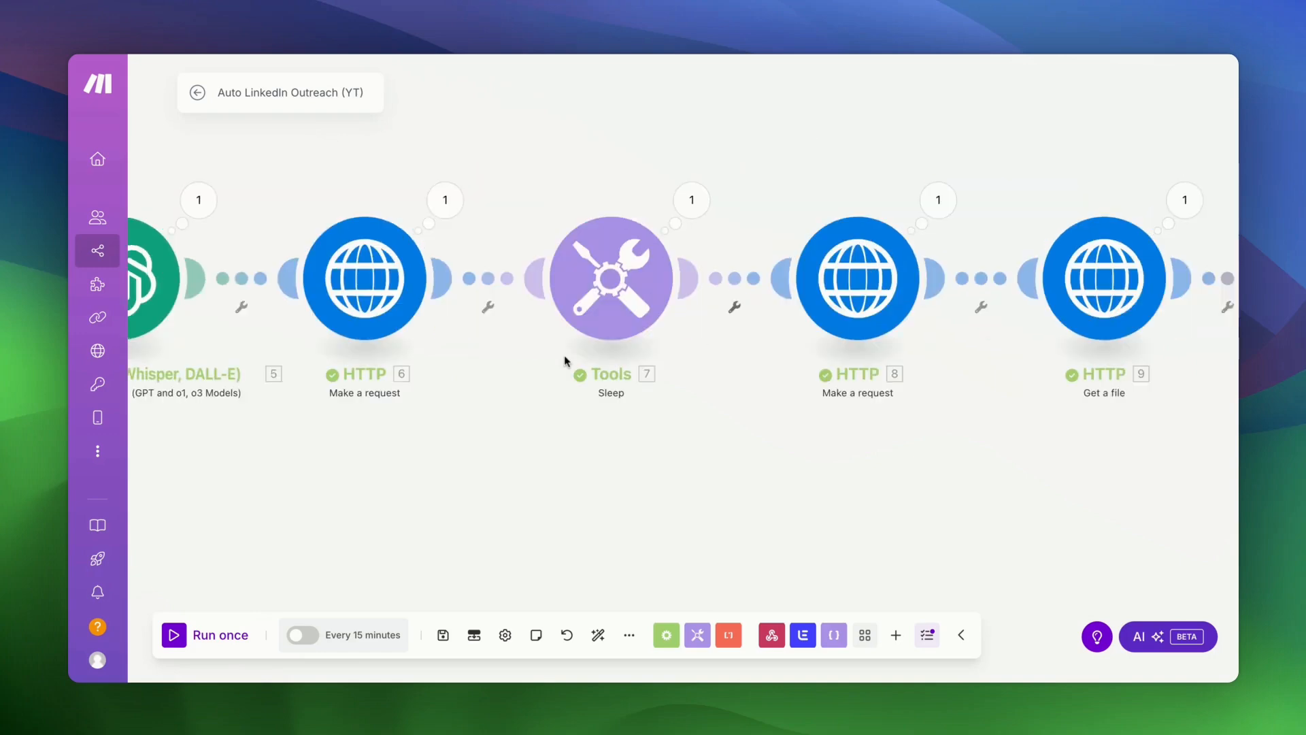
scroll(684, 492, right, 4)
scroll(684, 492, left, 6)
scroll(684, 492, down, 2)
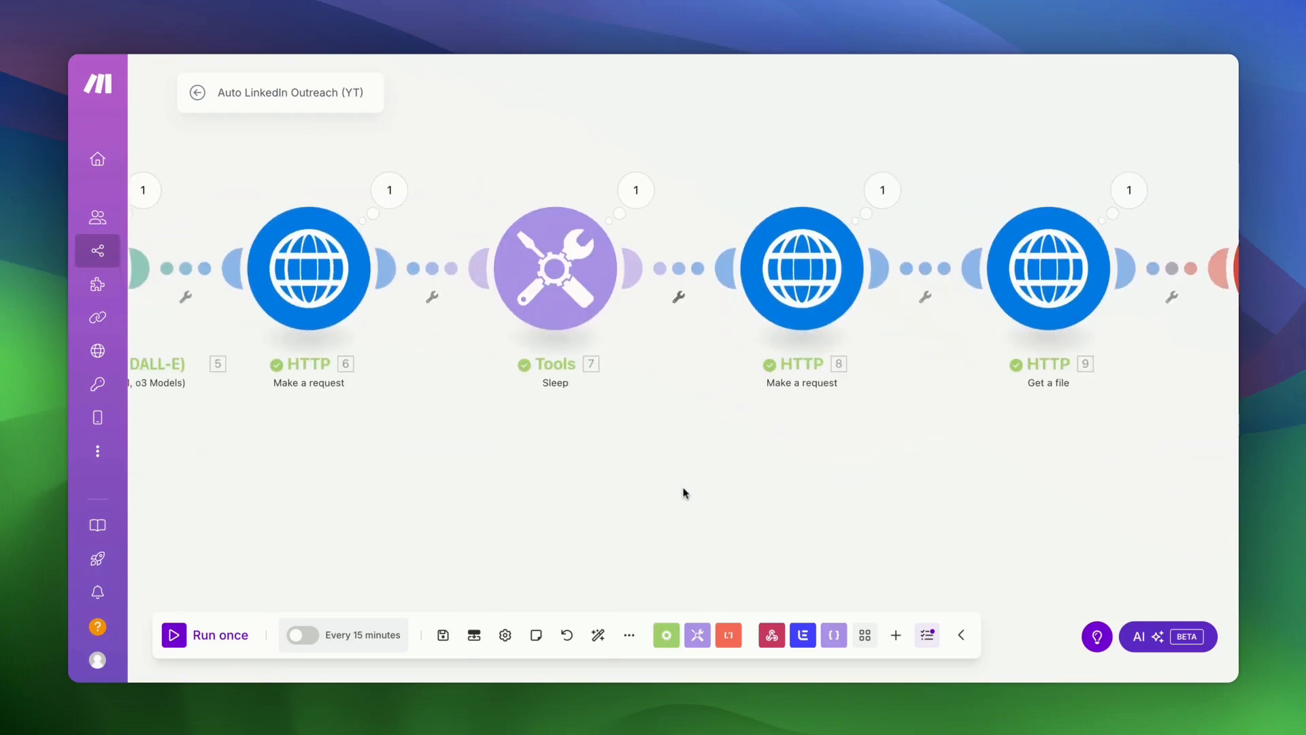
drag(519, 487, 950, 452)
scroll(436, 406, left, 10)
scroll(440, 428, up, 2)
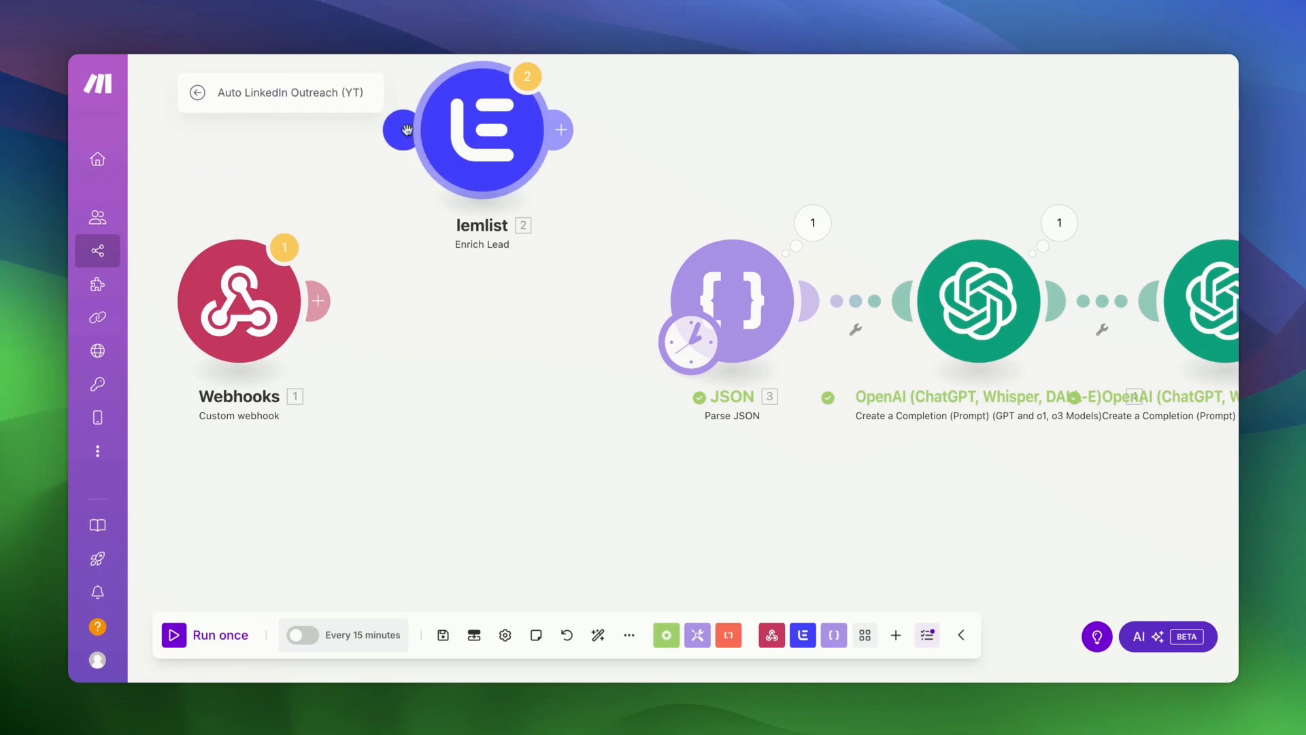
drag(405, 130, 318, 300)
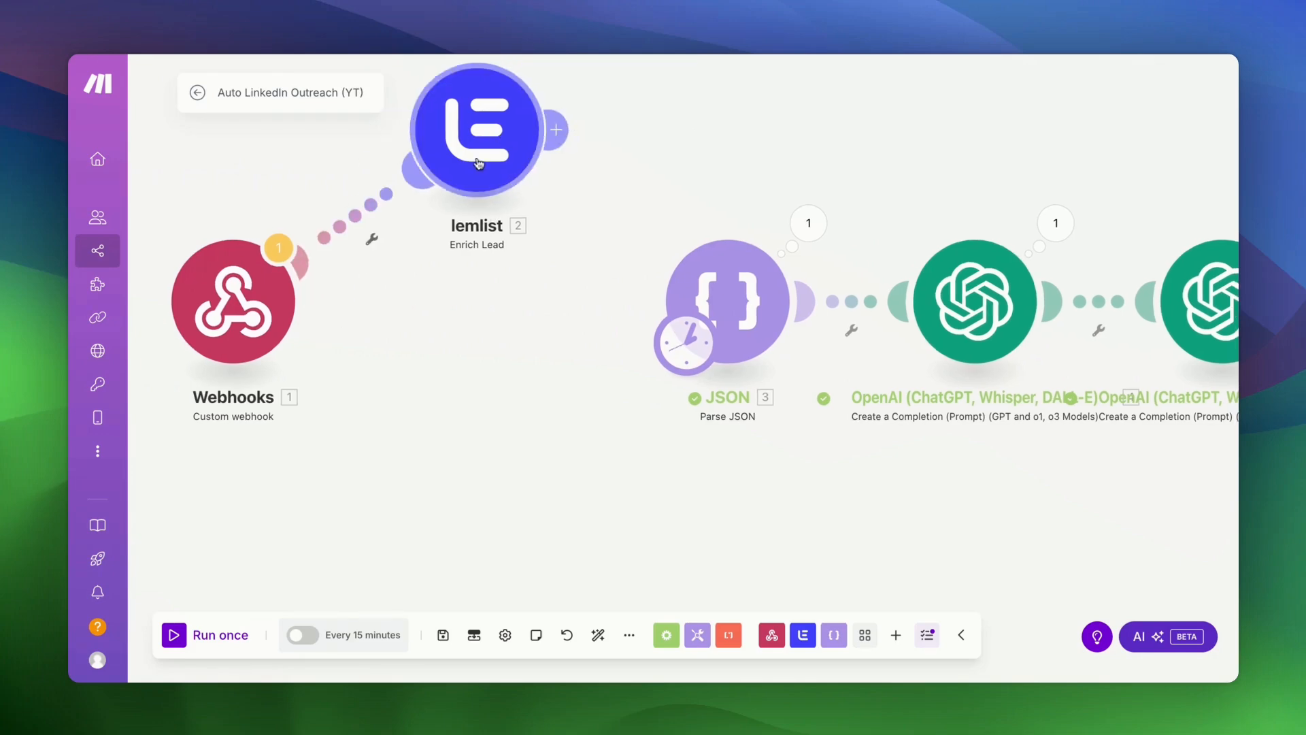
- Move lemlist in line with Webhooks and unlink Parse JSON from the OpenAI module
drag(480, 160, 507, 316)
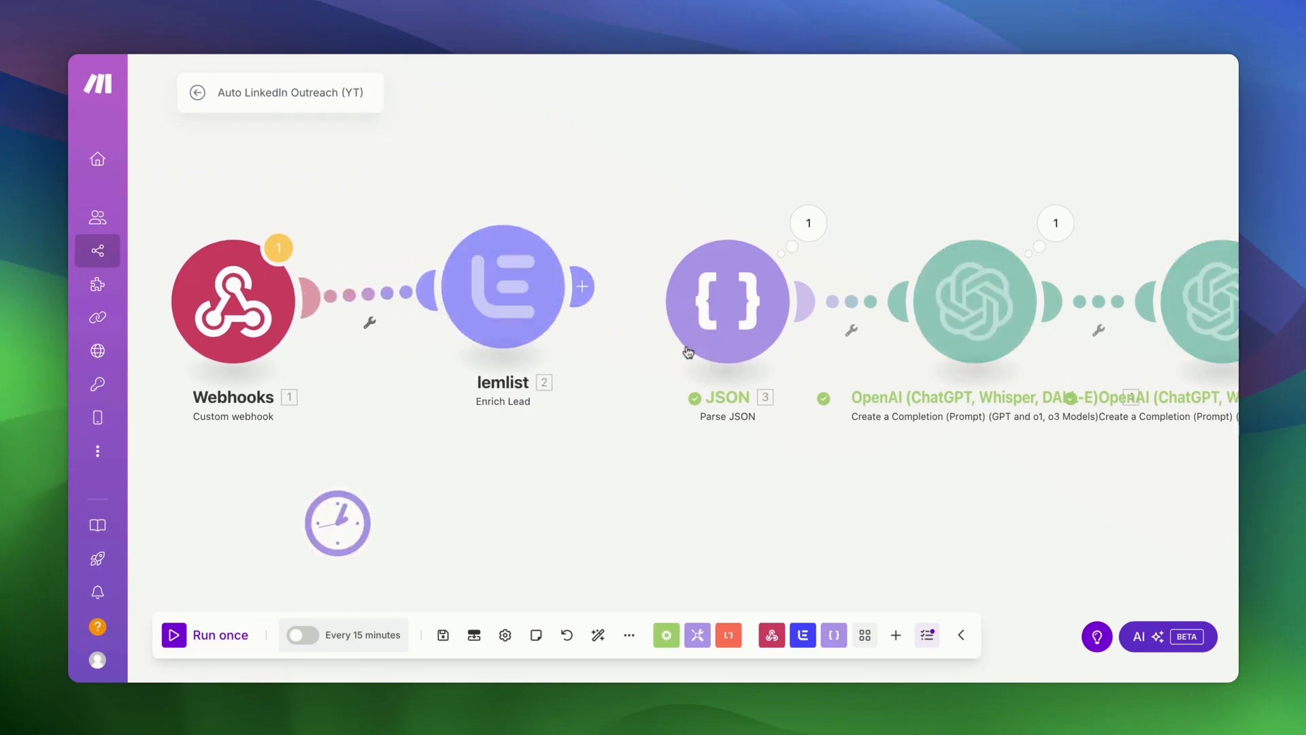
right_click(719, 327)
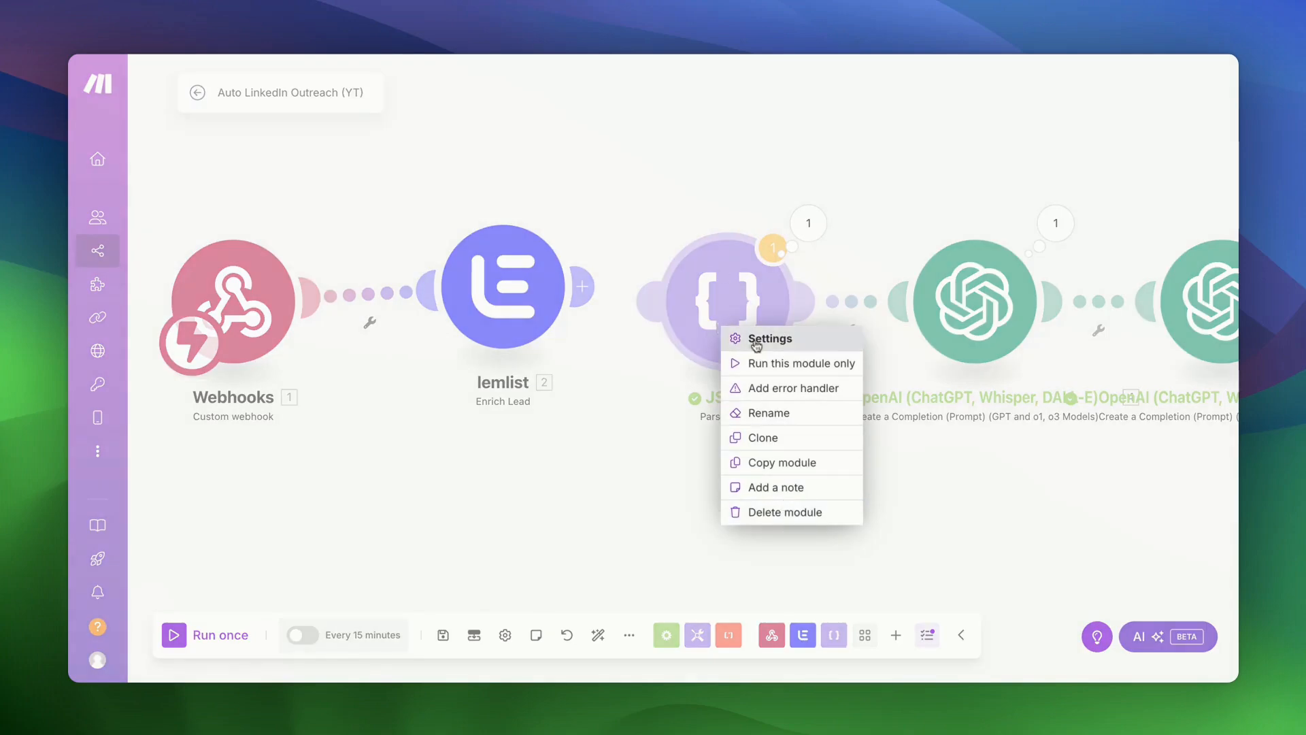
click(703, 490)
right_click(850, 303)
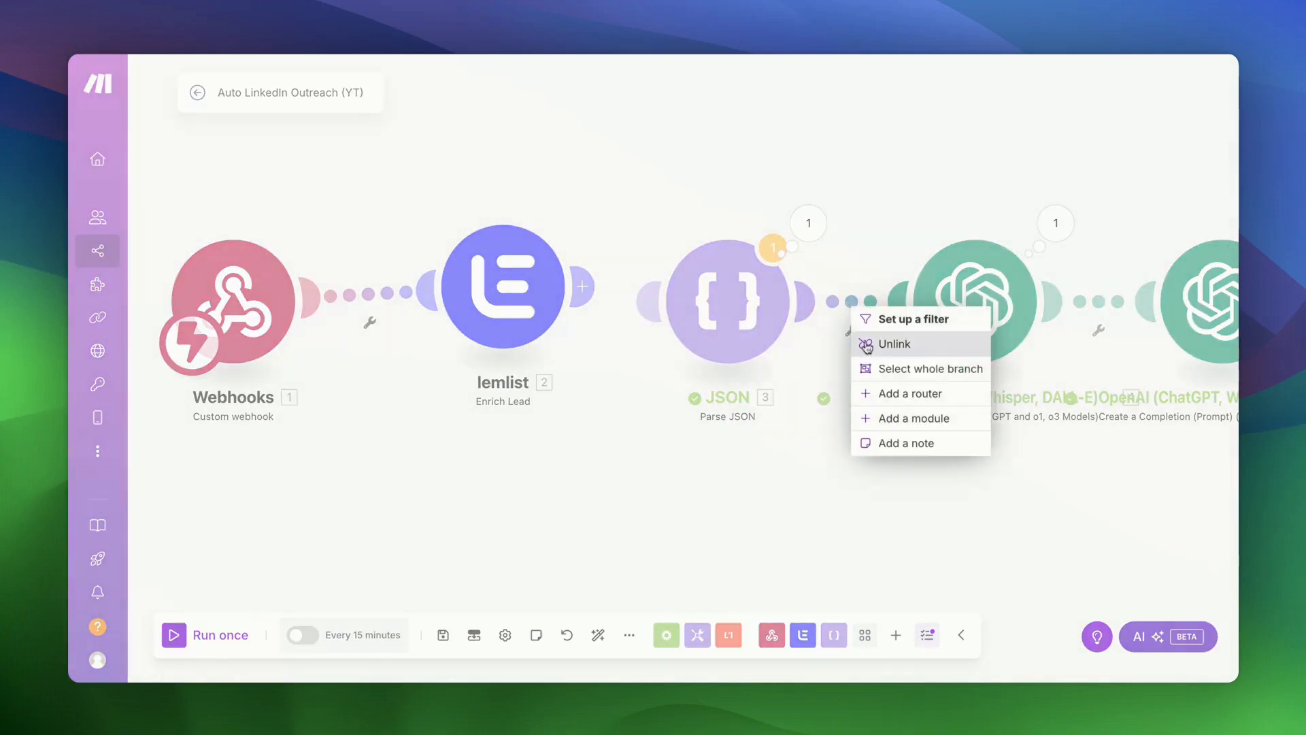
click(885, 343)
- Move Parse JSON out of the chain, link lemlist directly to OpenAI, and auto-align the modules
drag(801, 313, 825, 113)
right_click(650, 184)
click(686, 223)
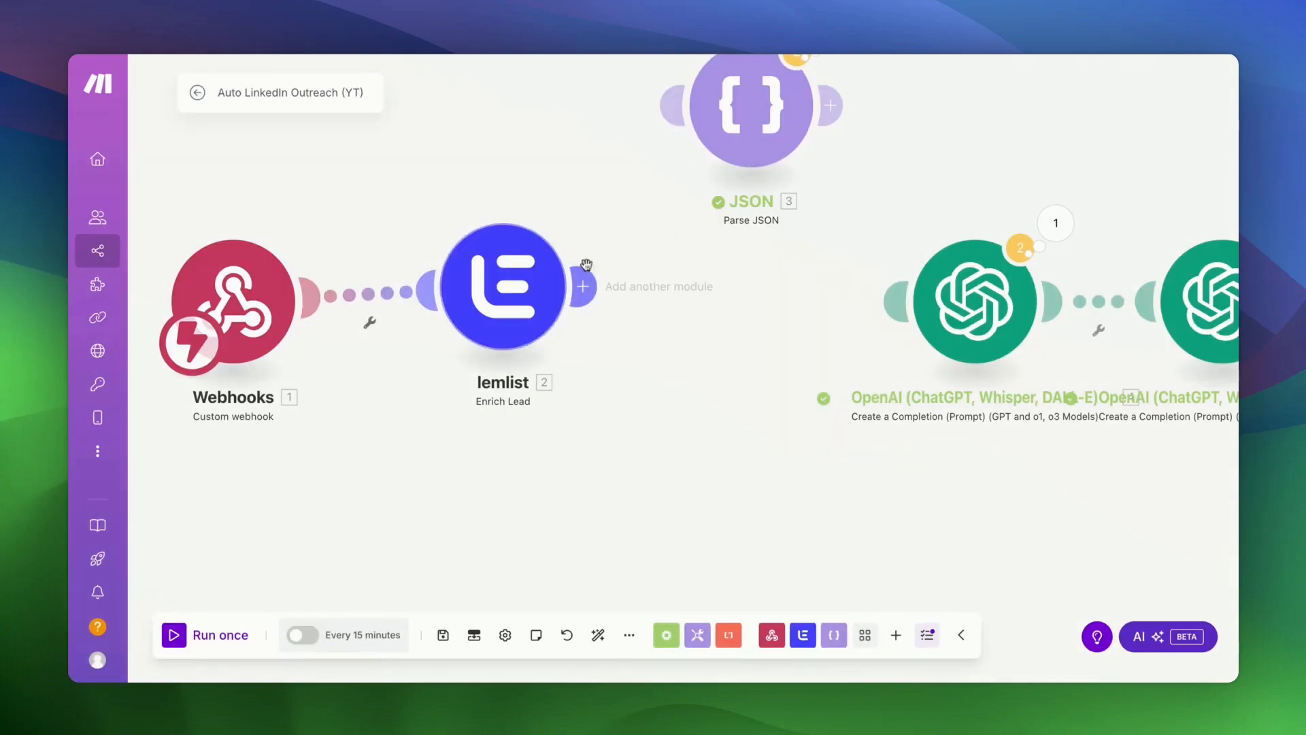
click(586, 287)
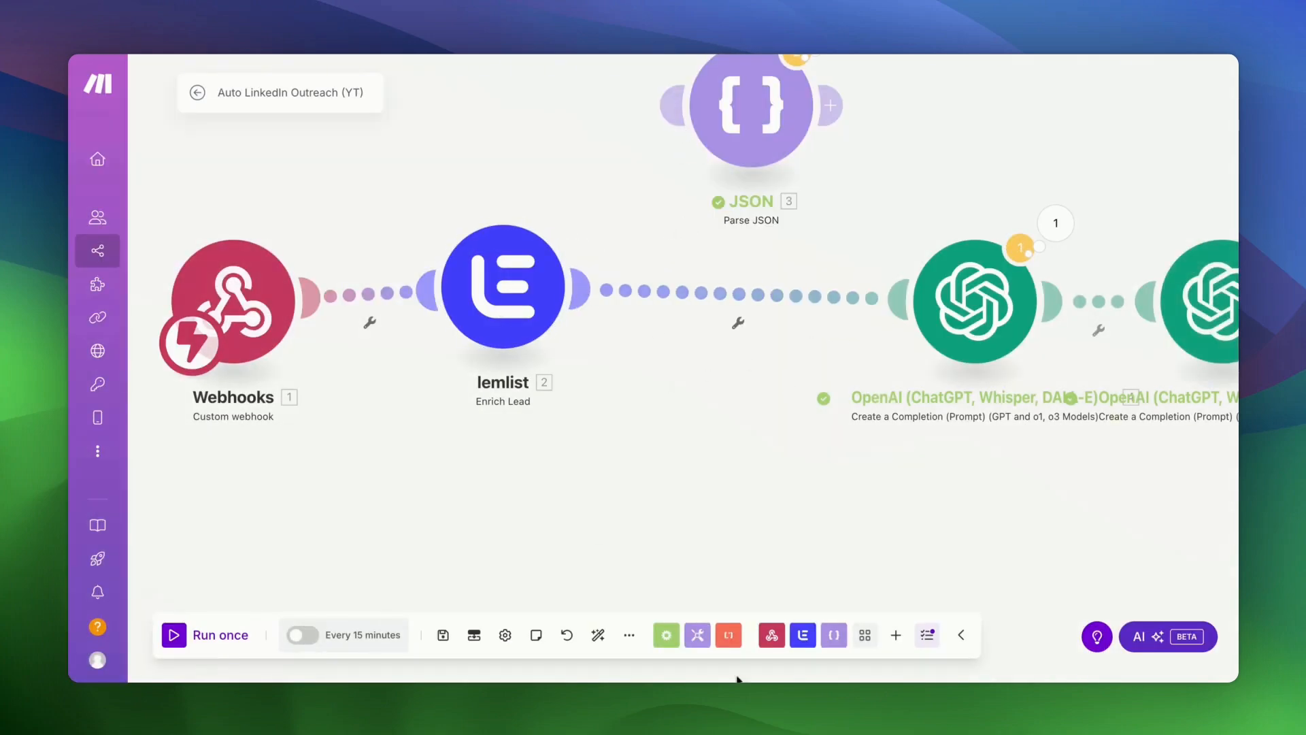
click(598, 636)
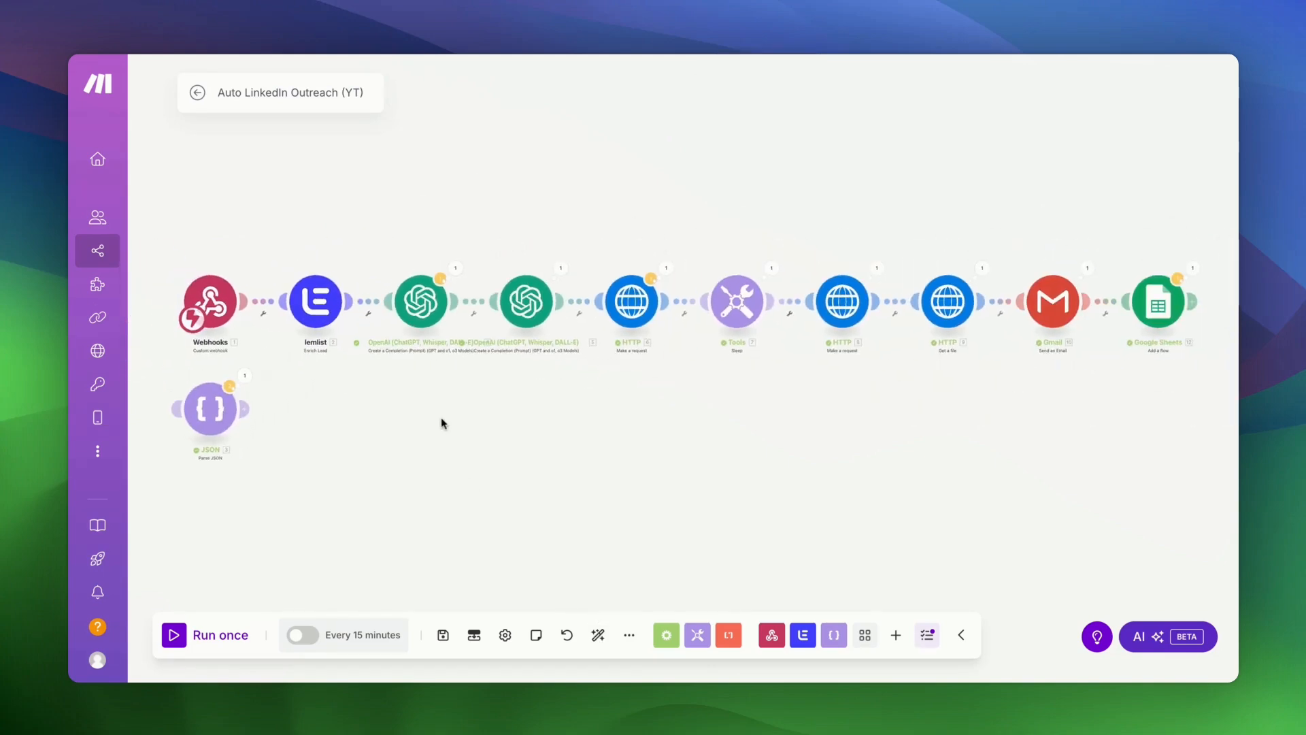
scroll(447, 420, up, 3)
drag(447, 421, 620, 489)
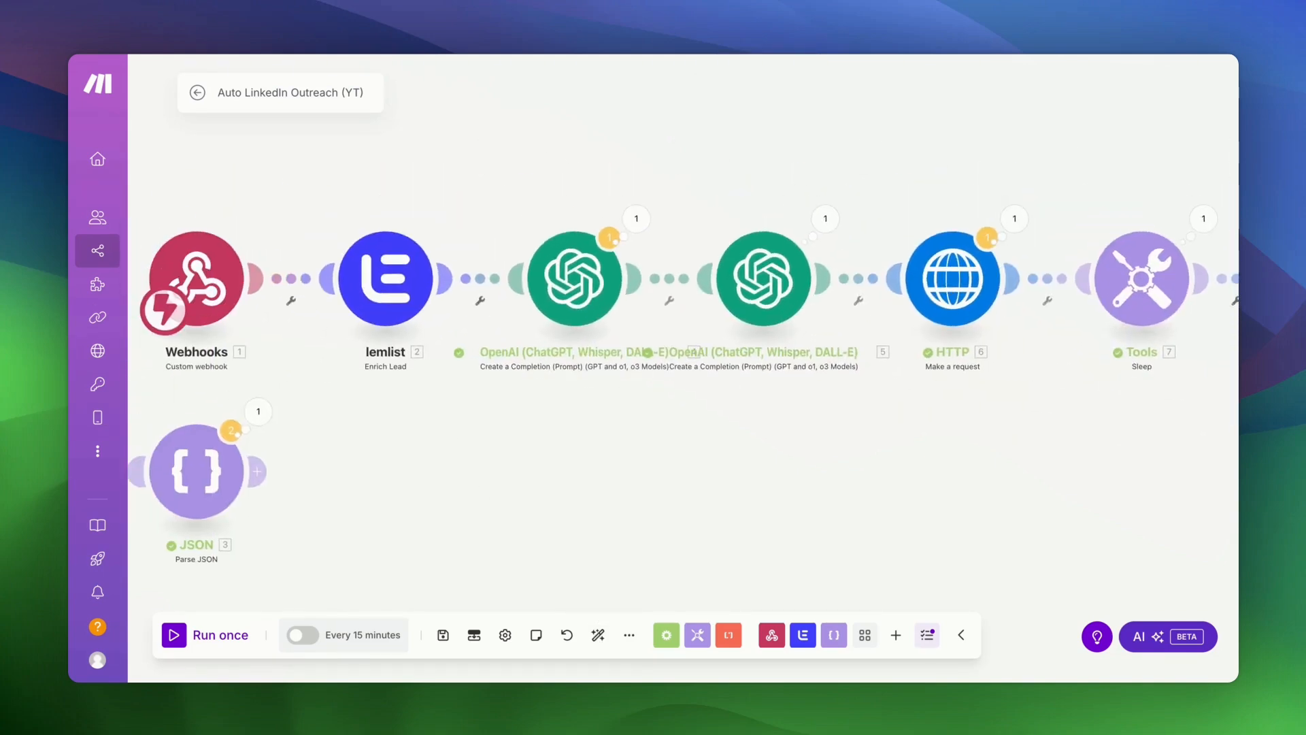
- Map lemlist firstName and lastName after Name: and the linkedin school after School, then save the OpenAI prompt
click(575, 278)
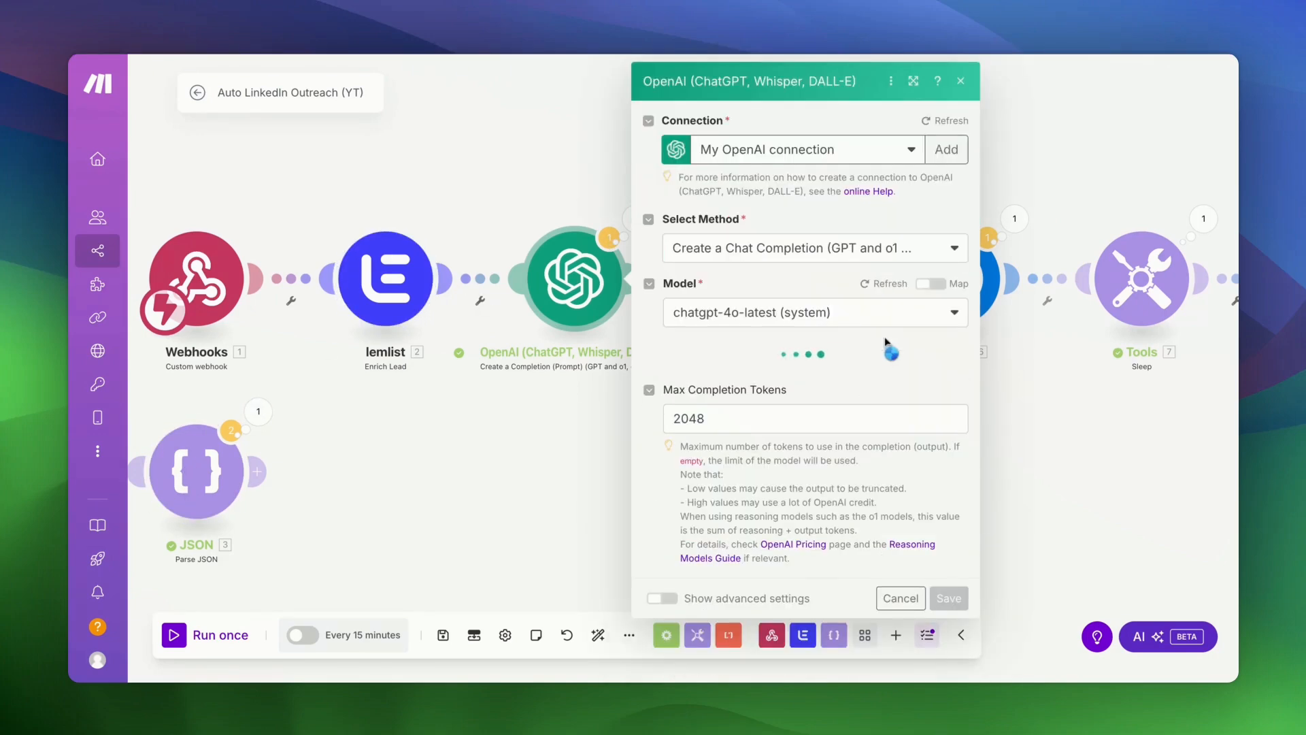
scroll(888, 347, down, 5)
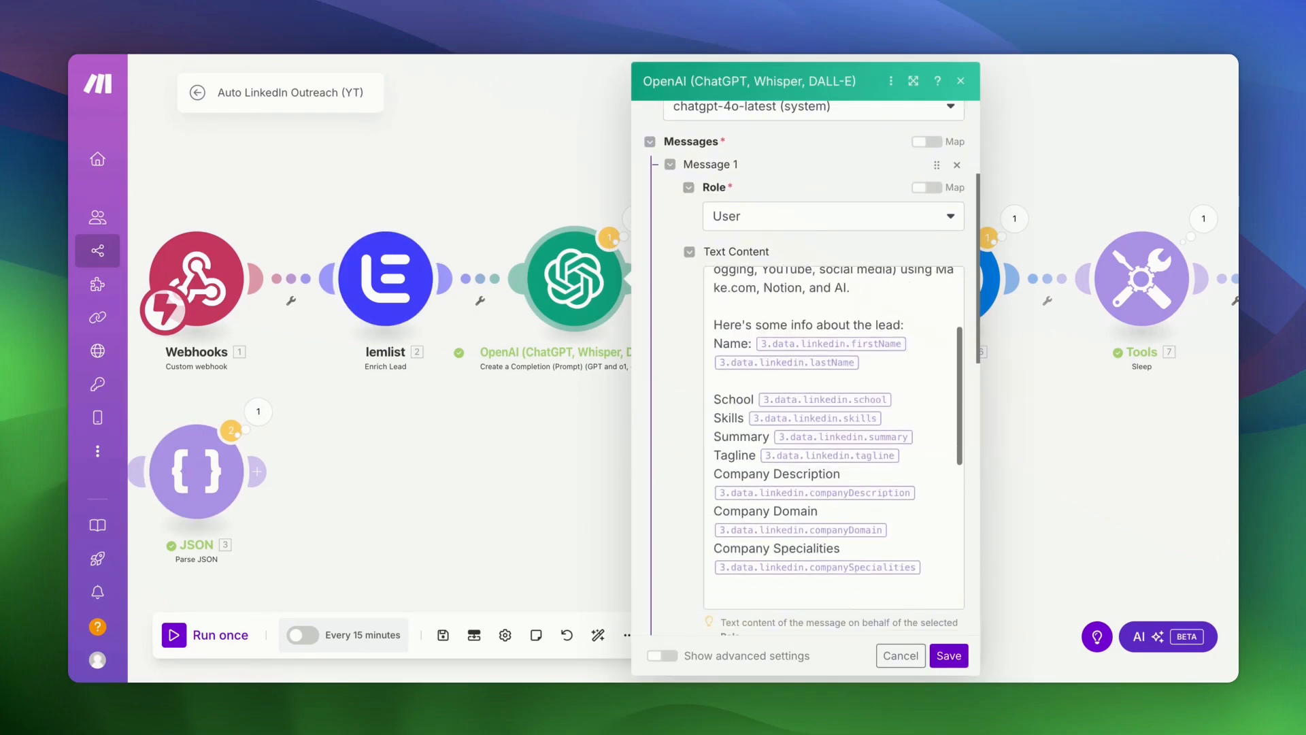
click(911, 340)
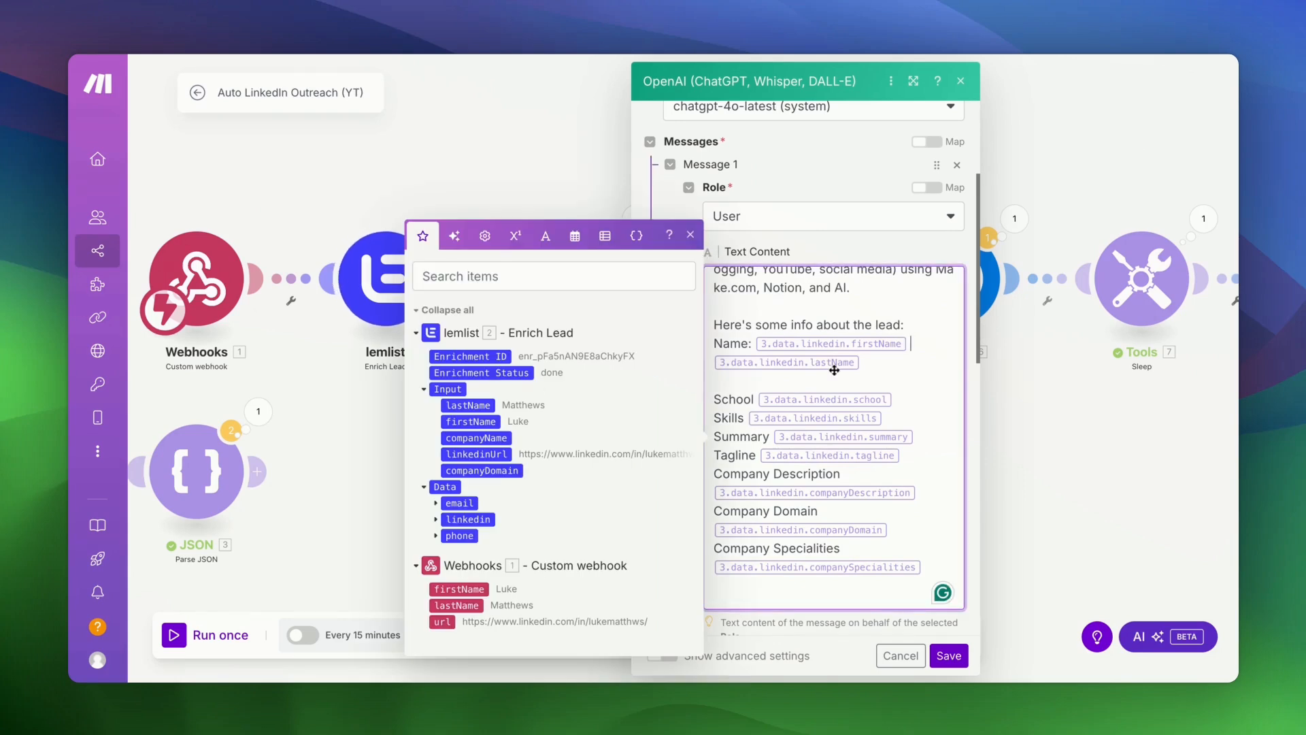
key(BackSpace)
key(BackSpace)
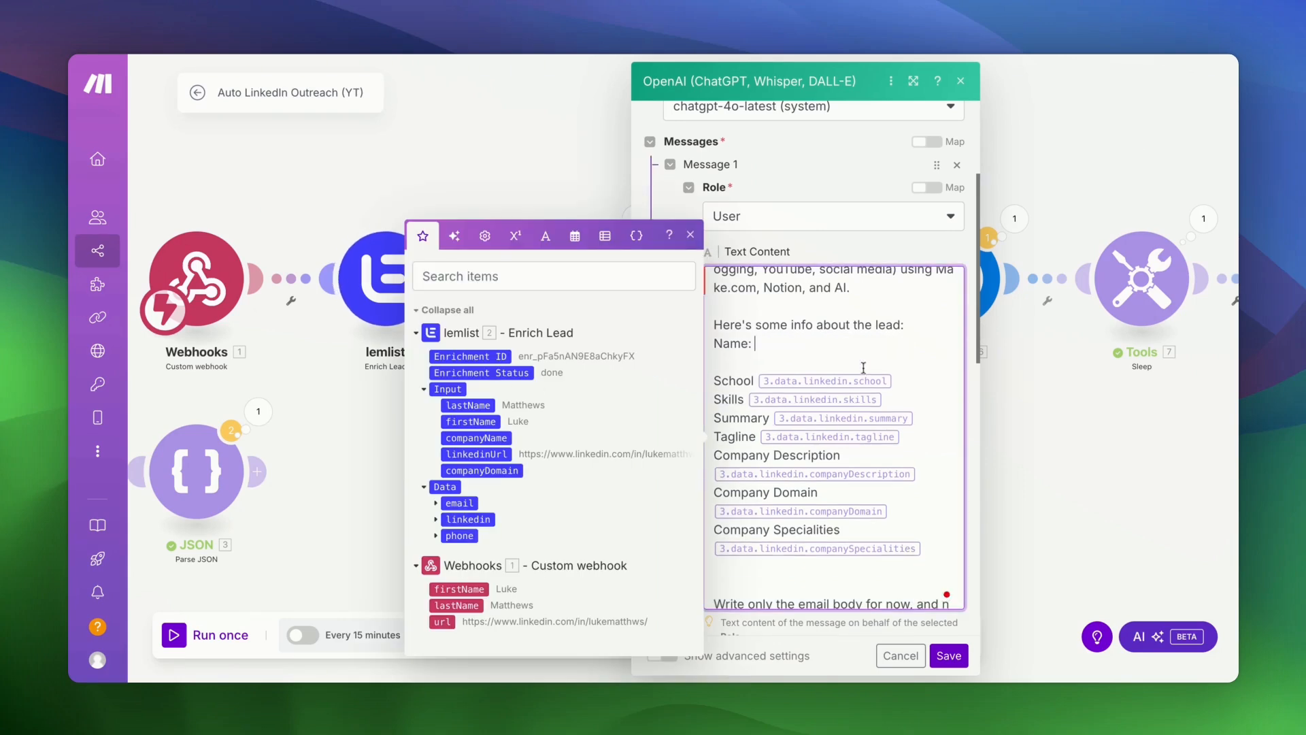
click(479, 421)
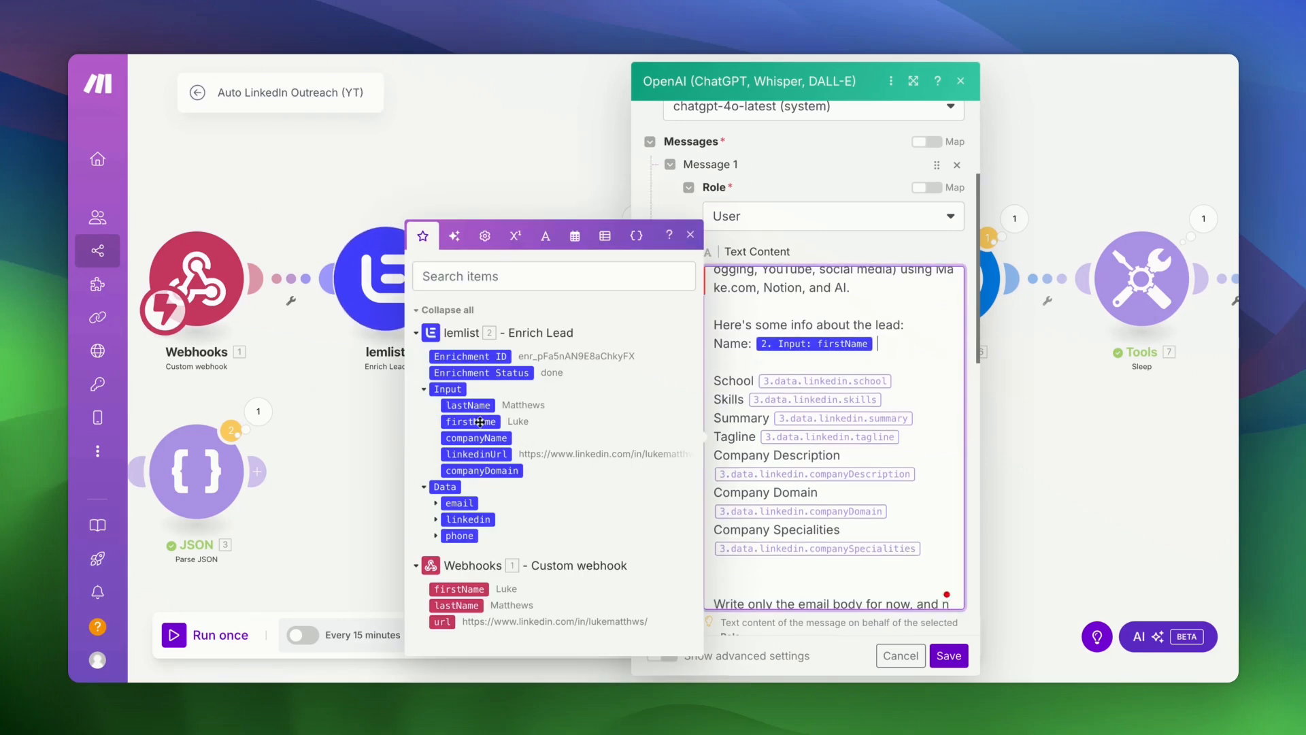
click(479, 406)
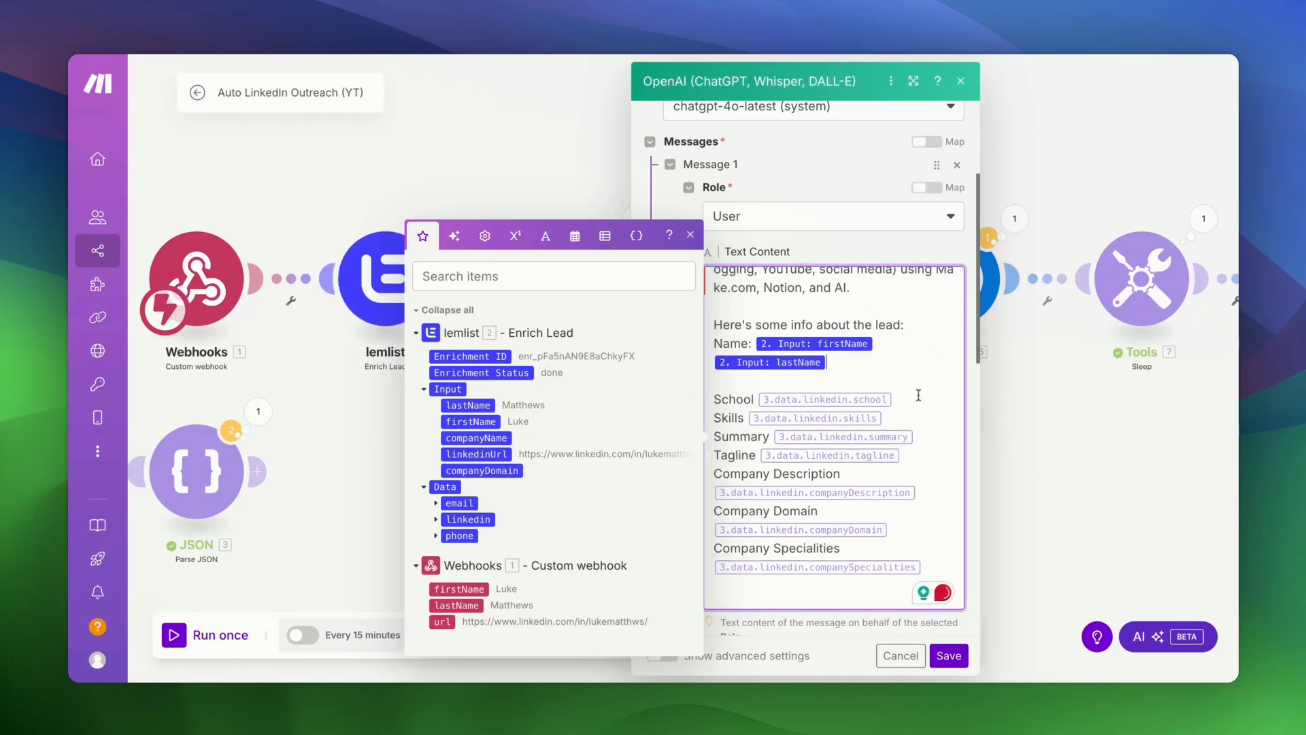
key(BackSpace)
click(435, 519)
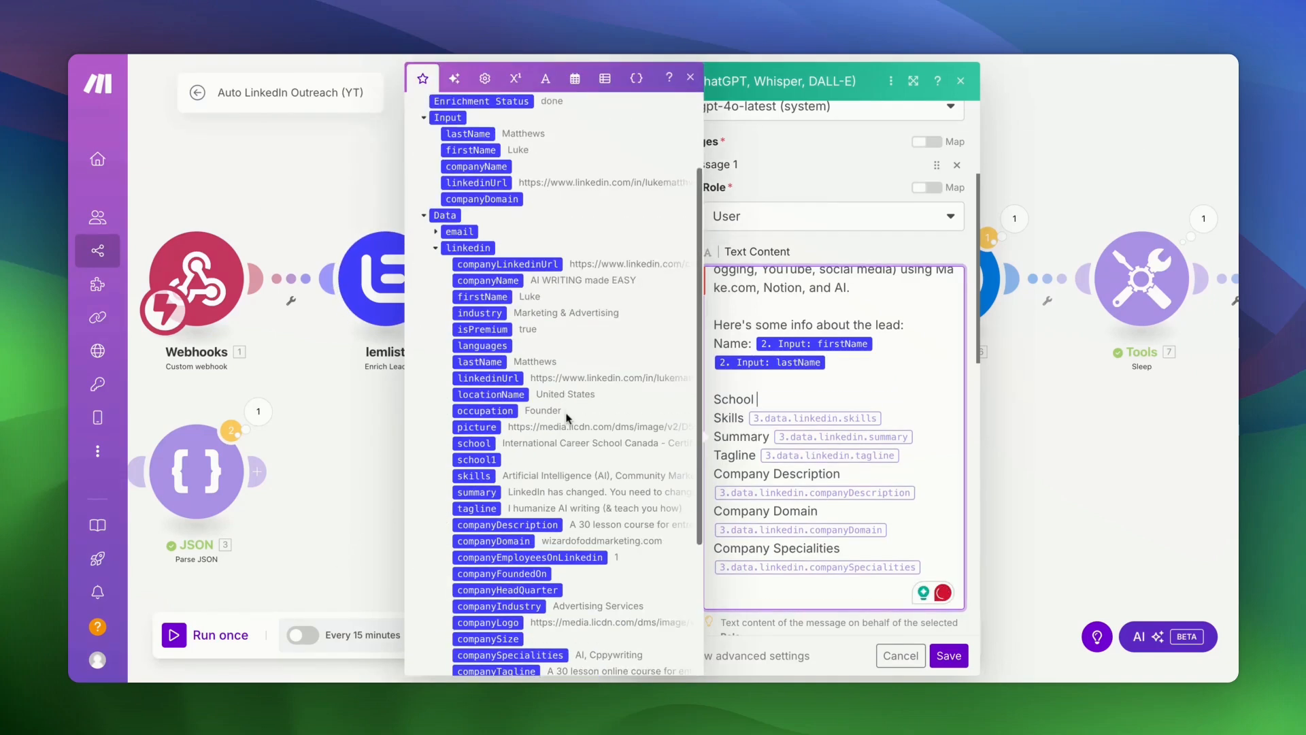
click(477, 389)
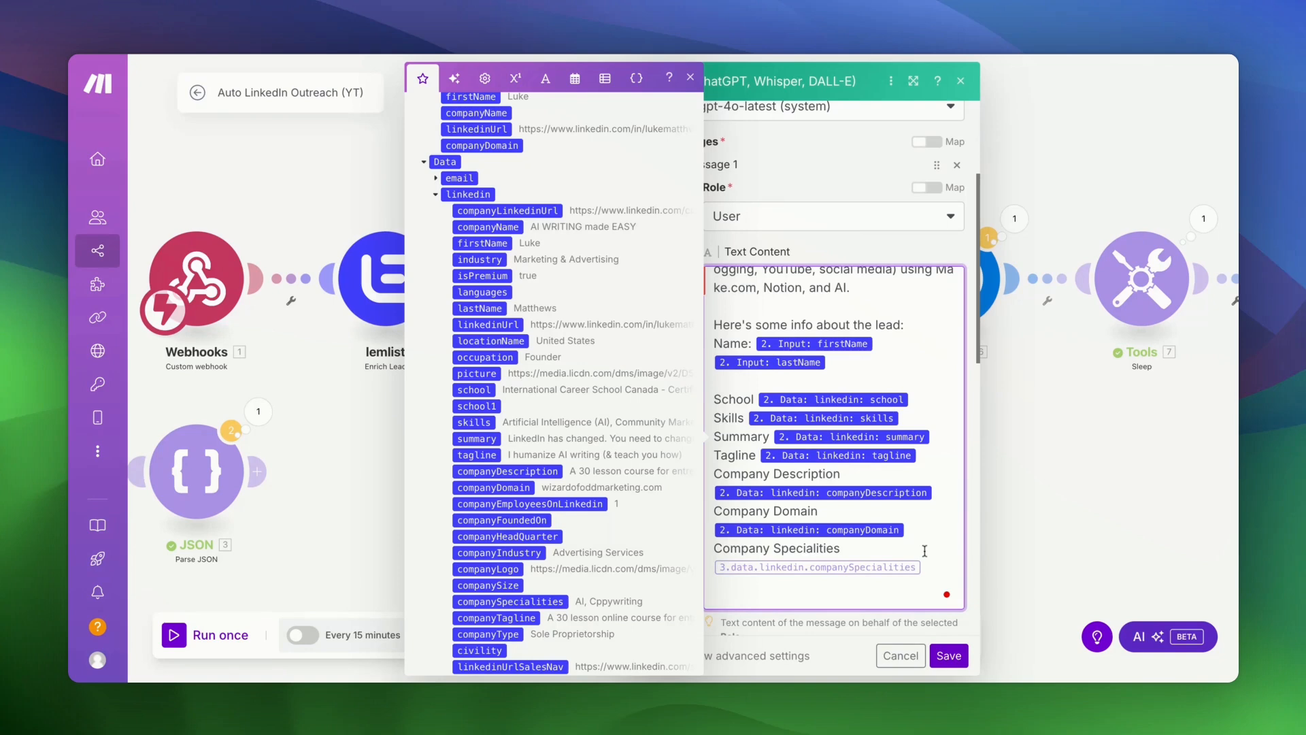
click(949, 655)
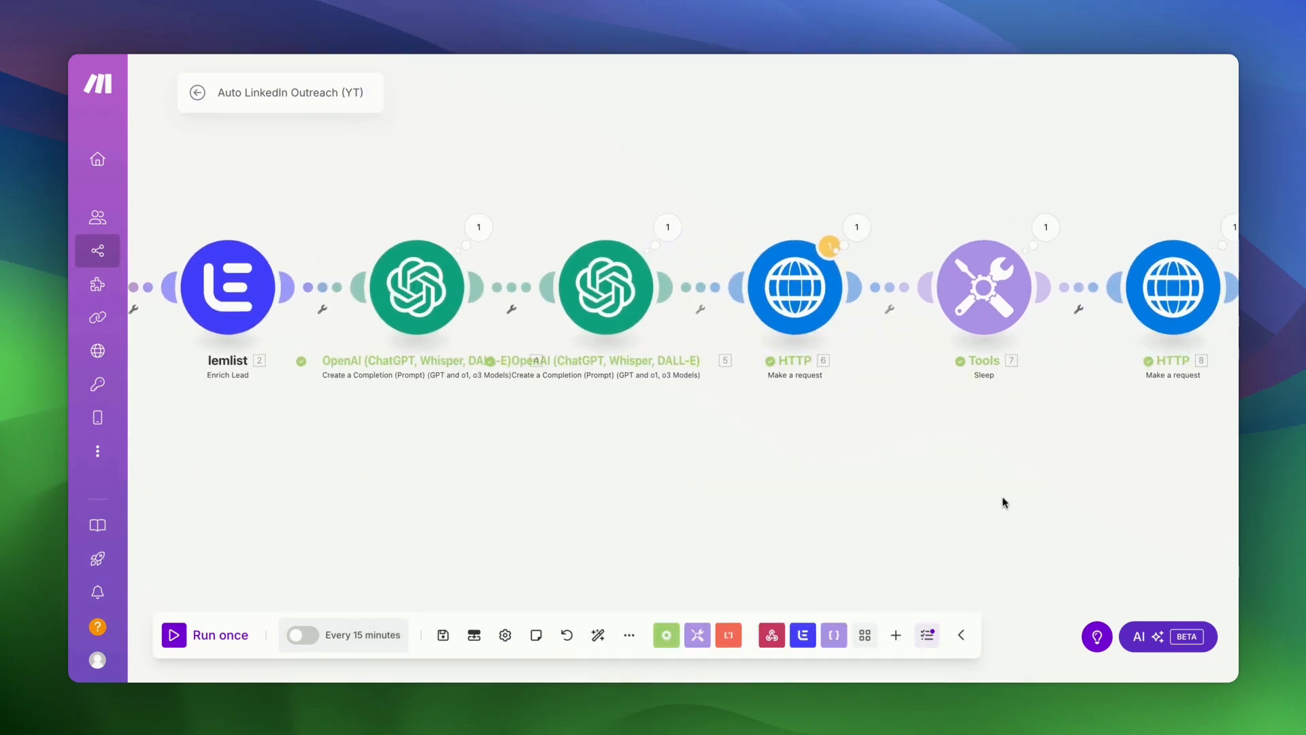
- Clear the fixed Gmail recipient and map lemlist's Data > email into Email address 1, then save
scroll(1002, 503, right, 10)
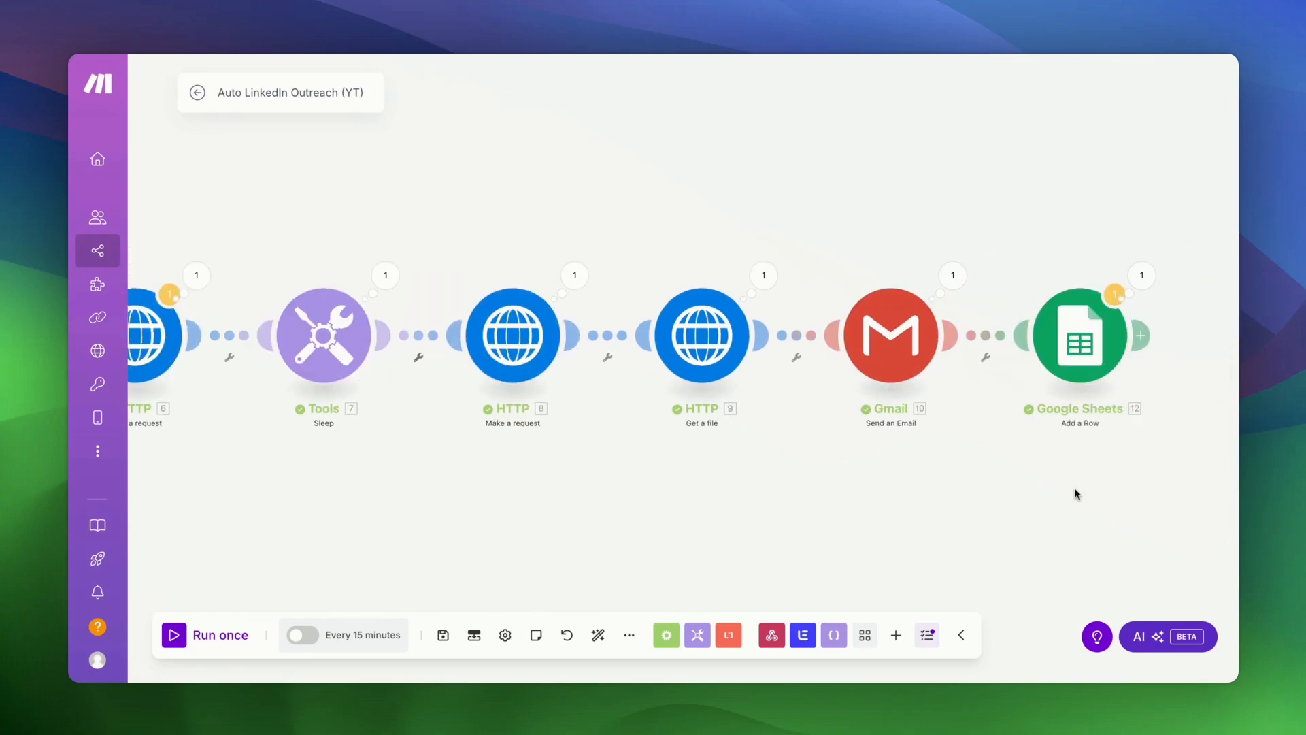
click(823, 382)
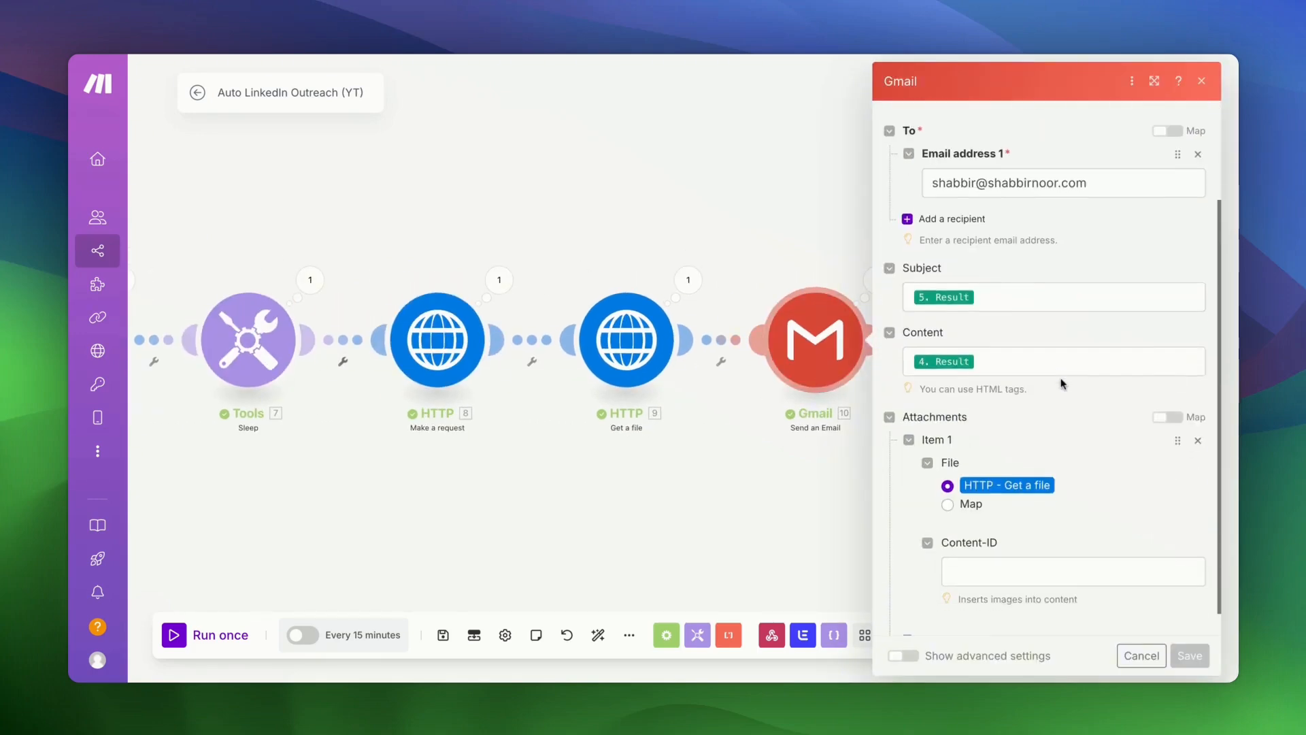
click(1117, 268)
key(super+a)
key(BackSpace)
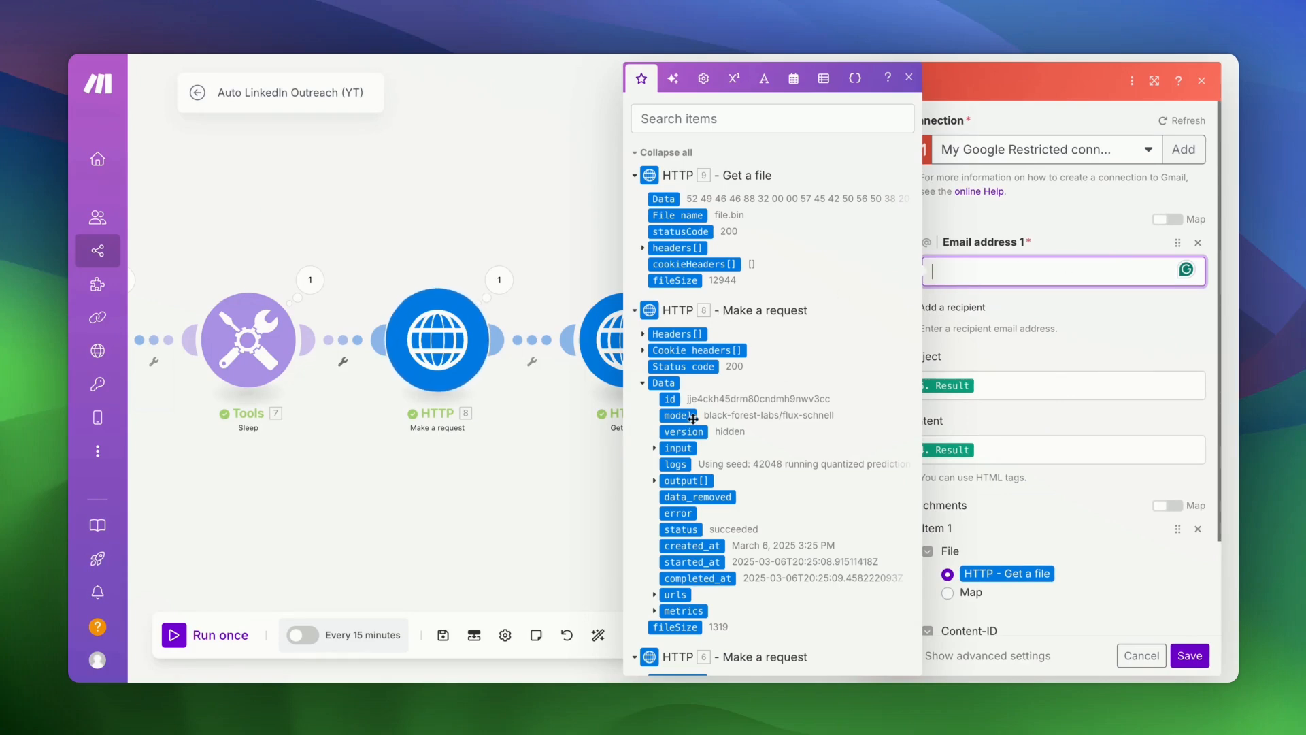
scroll(721, 430, down, 15)
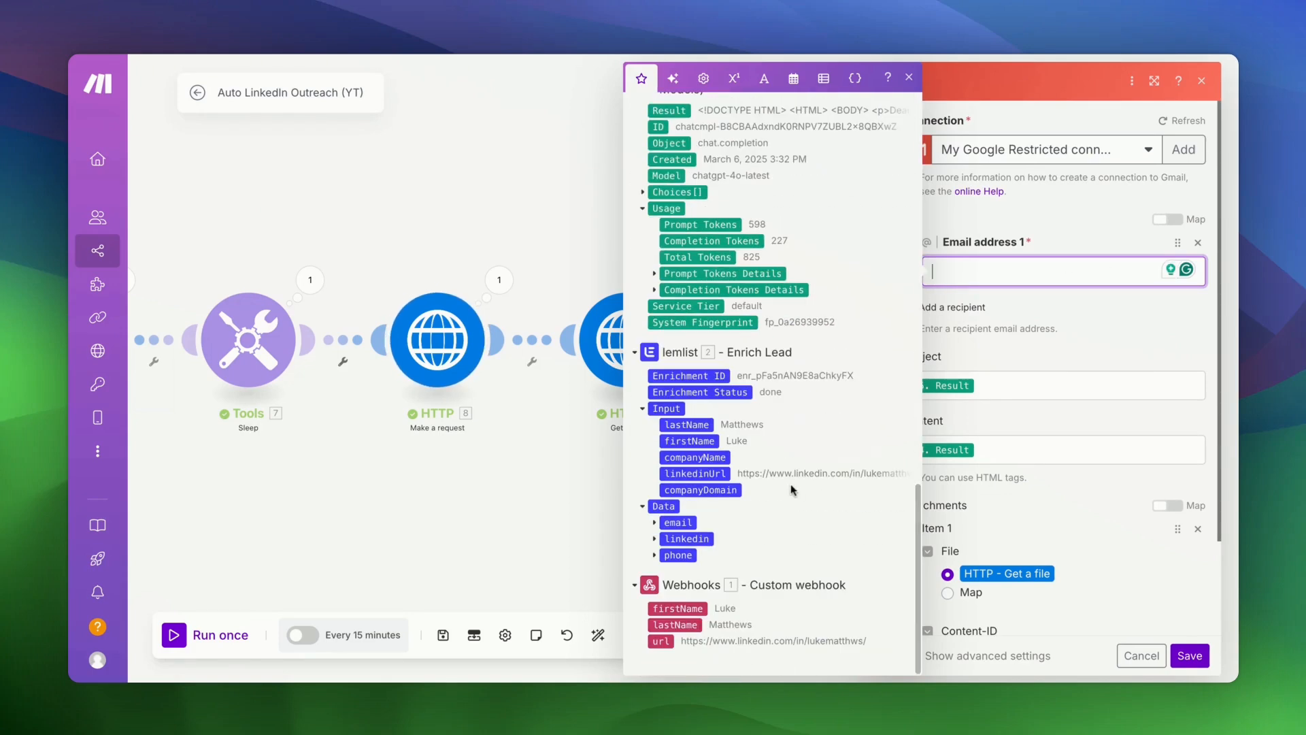
click(654, 524)
click(691, 538)
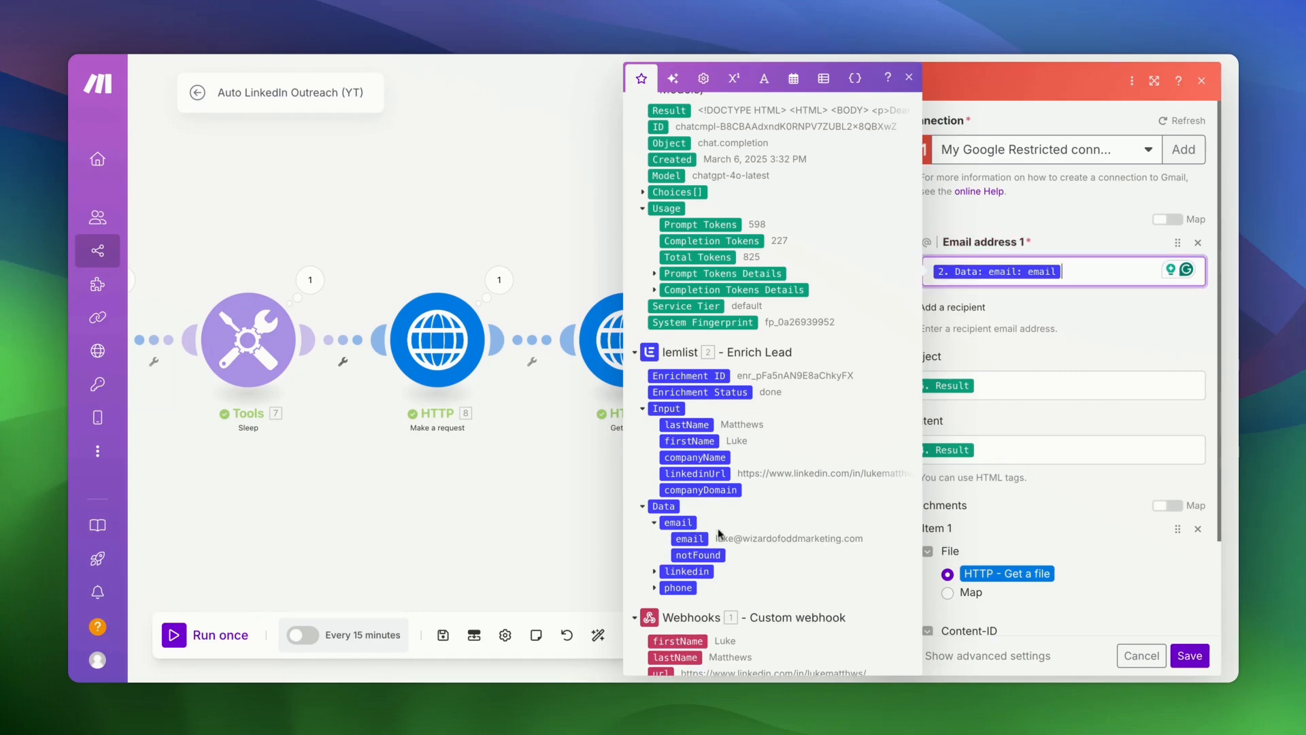
click(1197, 666)
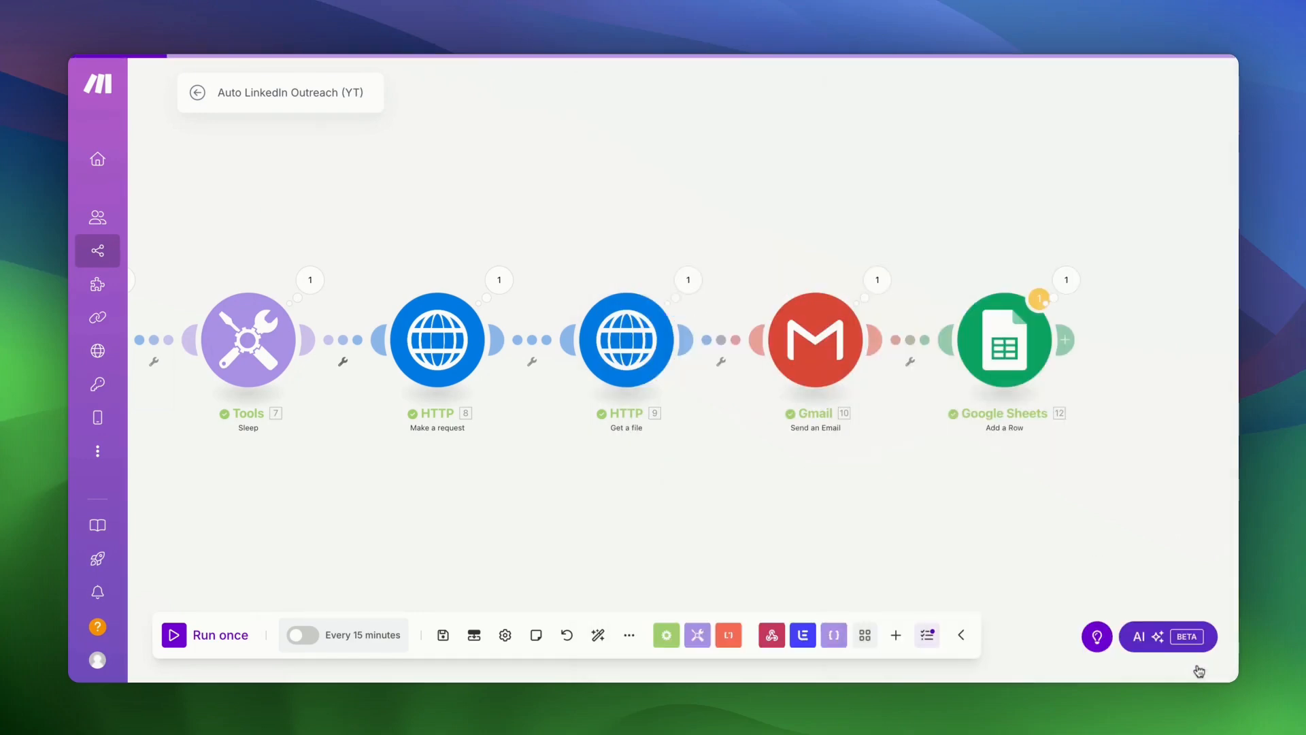
- Remap the Sheets row's First Name, Last Name and LinkedIn URL to lemlist Input firstName, lastName and linkedinUrl
click(1015, 364)
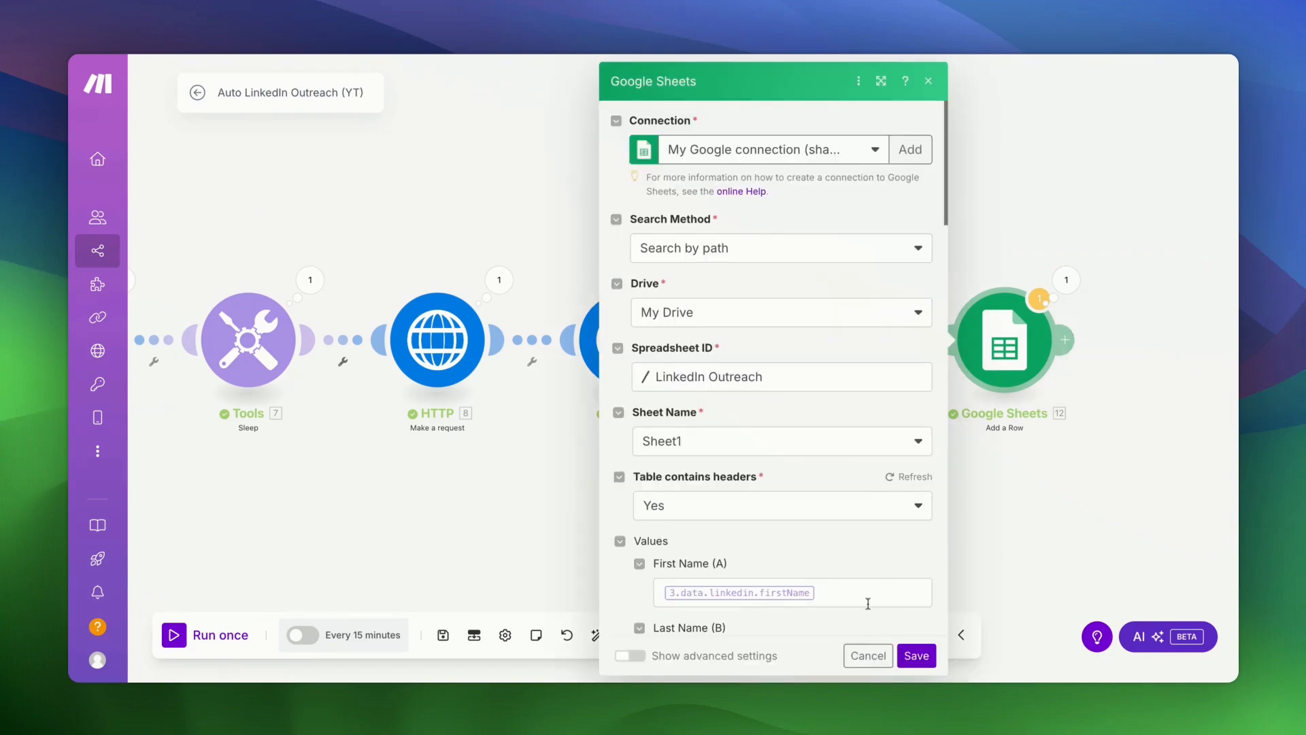
scroll(864, 592, down, 5)
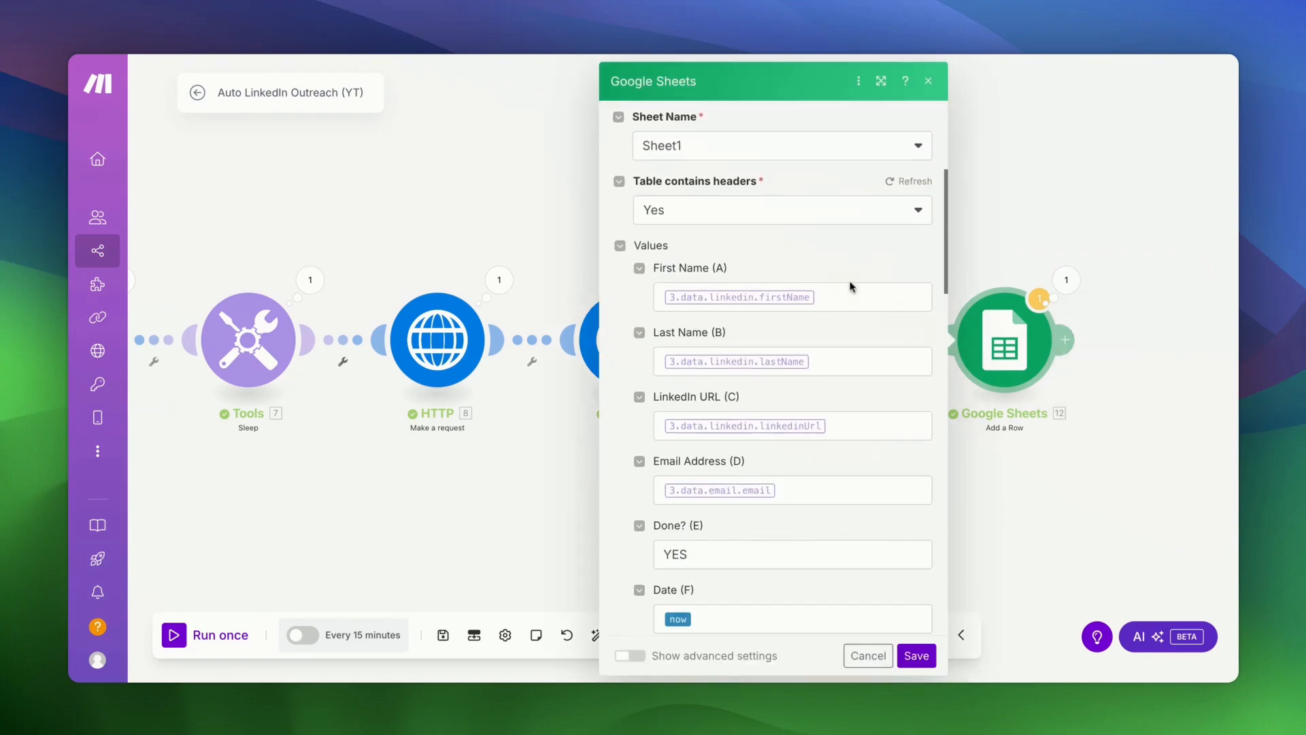
click(851, 300)
key(BackSpace)
click(998, 441)
click(851, 364)
click(996, 425)
- Map lemlist's Data > email into Email Address and save the Google Sheets step
click(851, 429)
click(1004, 474)
click(883, 493)
click(987, 523)
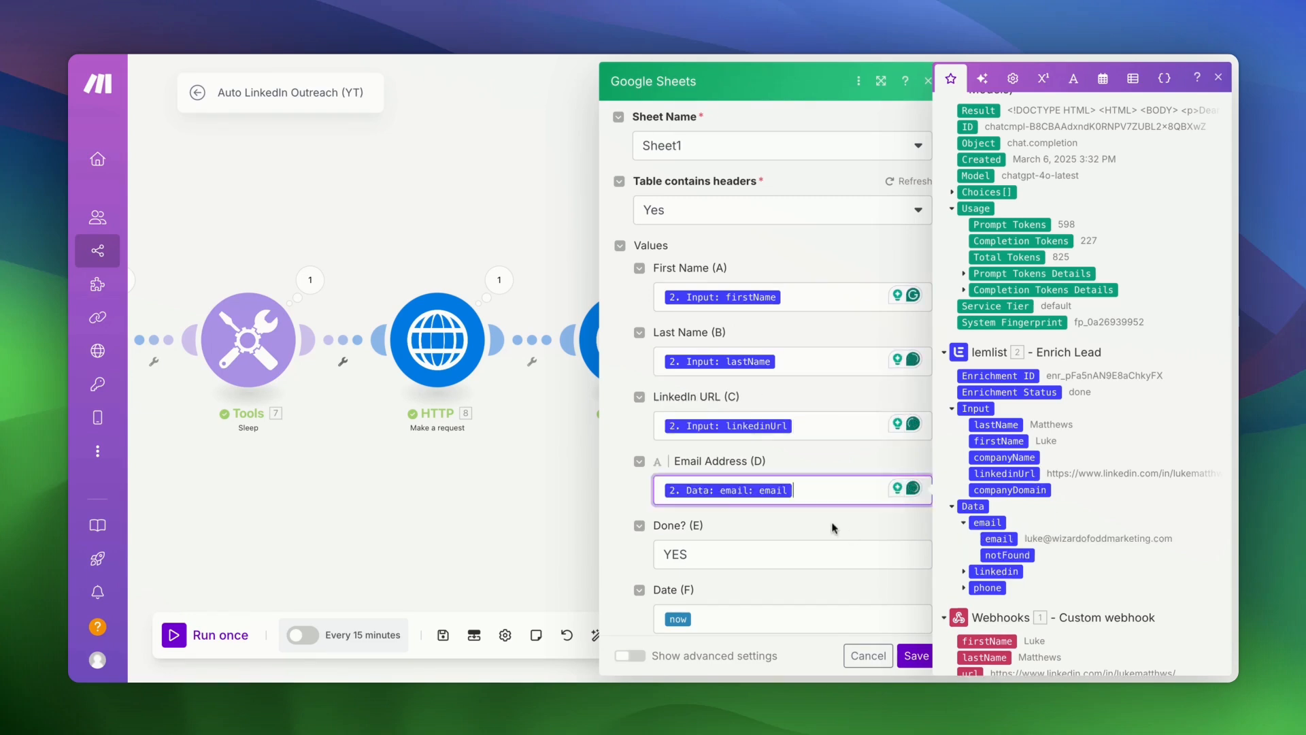
scroll(817, 544, down, 7)
click(925, 657)
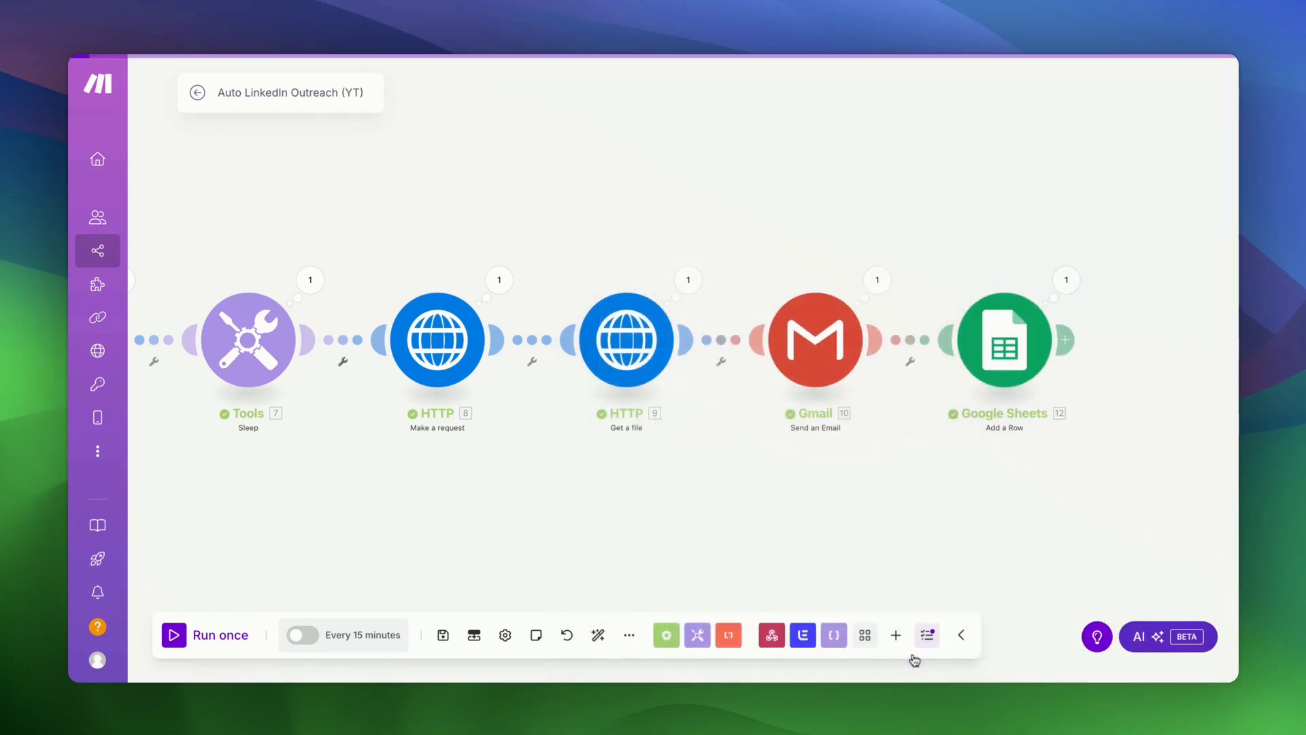
scroll(737, 504, down, 3)
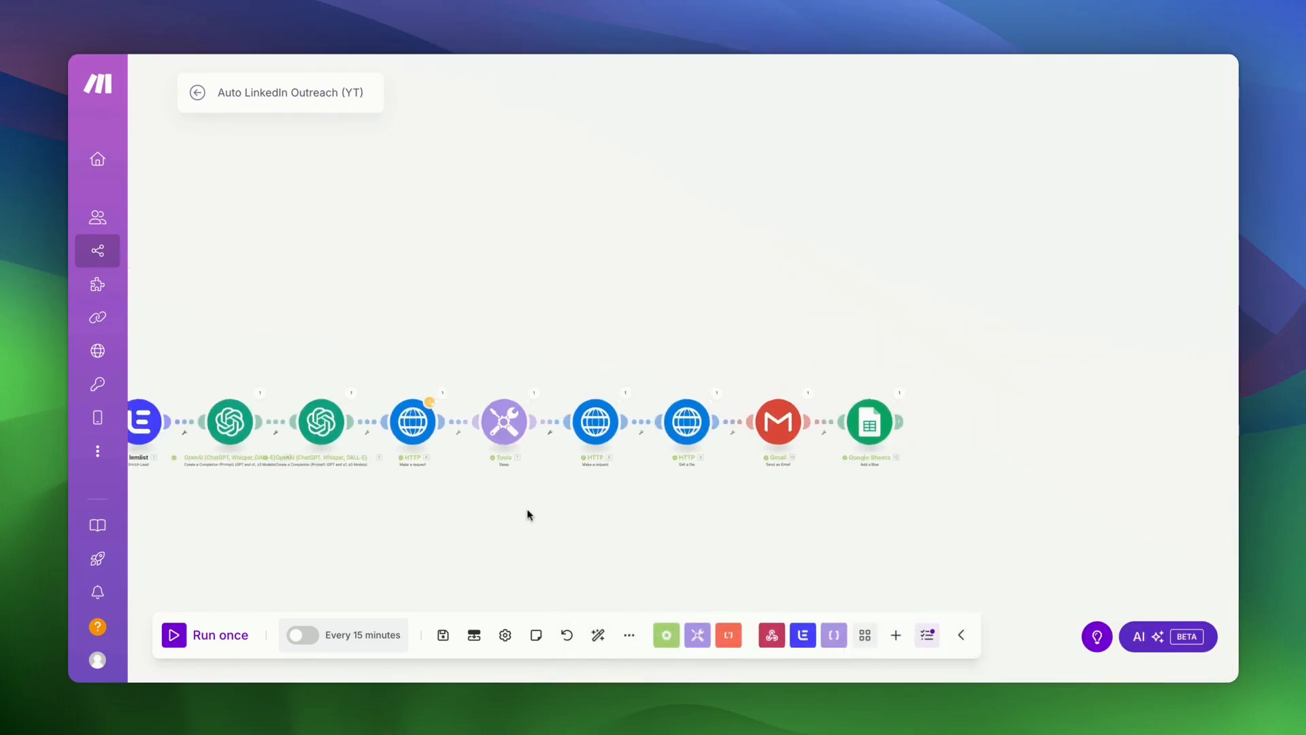
- Attempt to save the scenario and cancel the warning that appears
drag(528, 516, 904, 499)
click(443, 634)
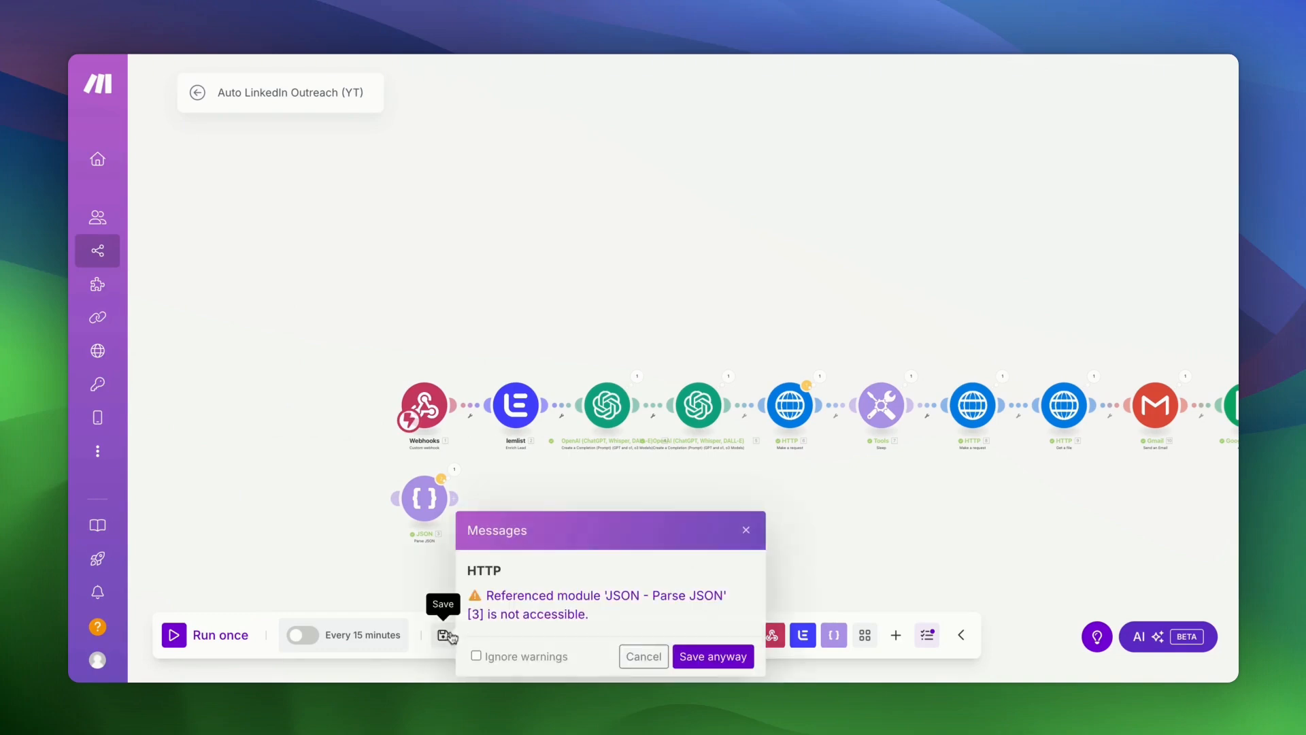
click(692, 660)
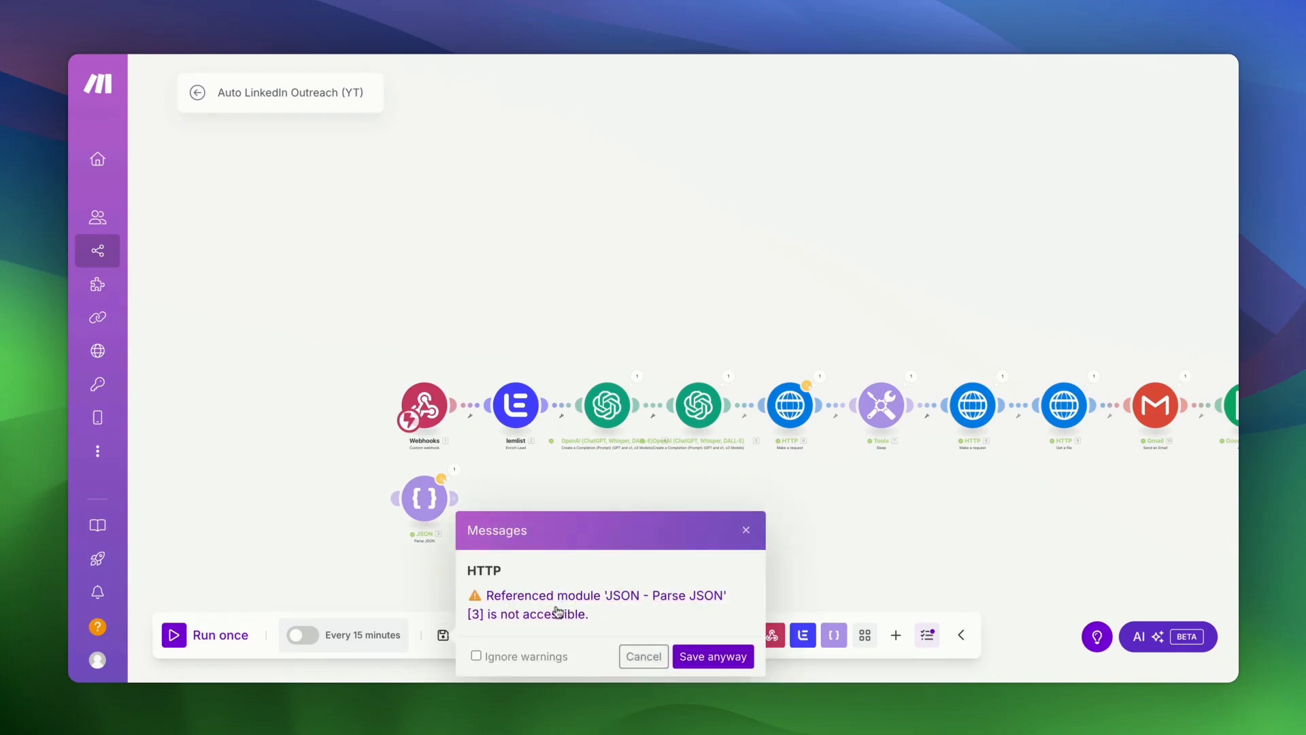
click(644, 656)
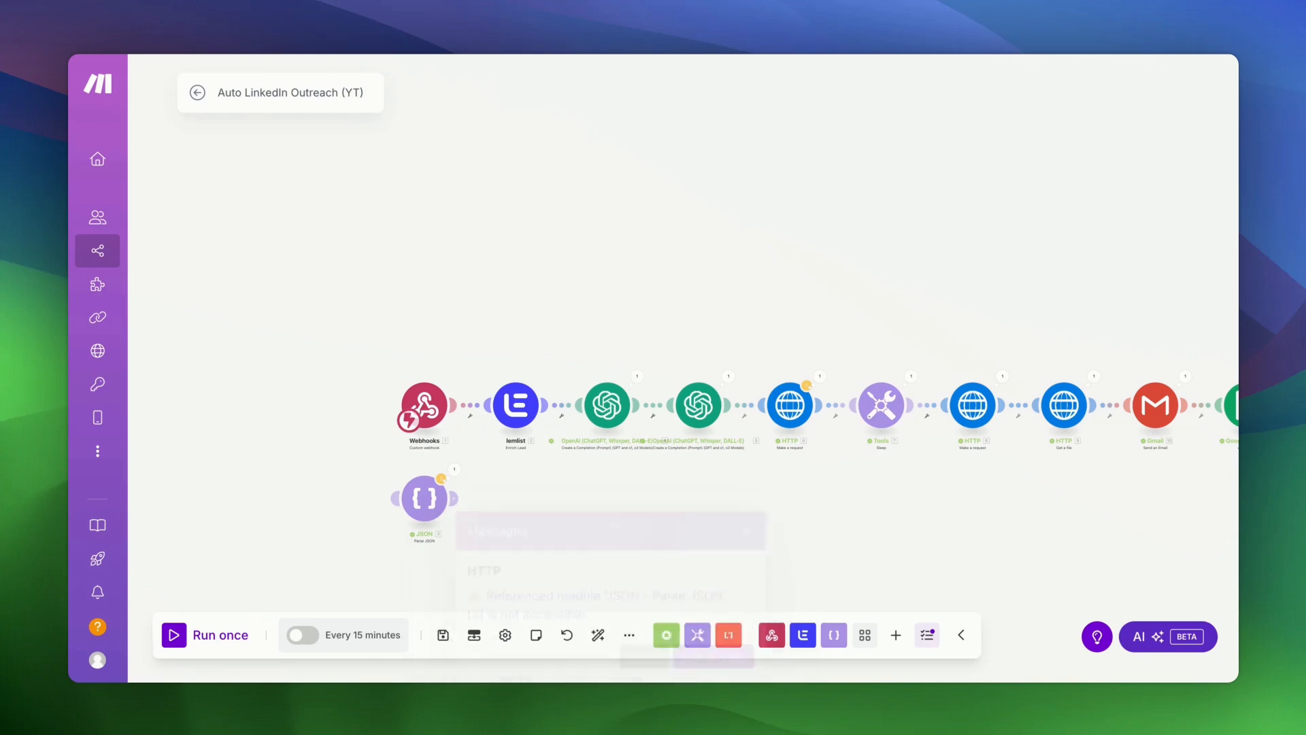
- Replace the firstName after 'Hi' in HTTP 6's prompt with lemlist Input firstName, then save and auto-align
scroll(774, 430, up, 5)
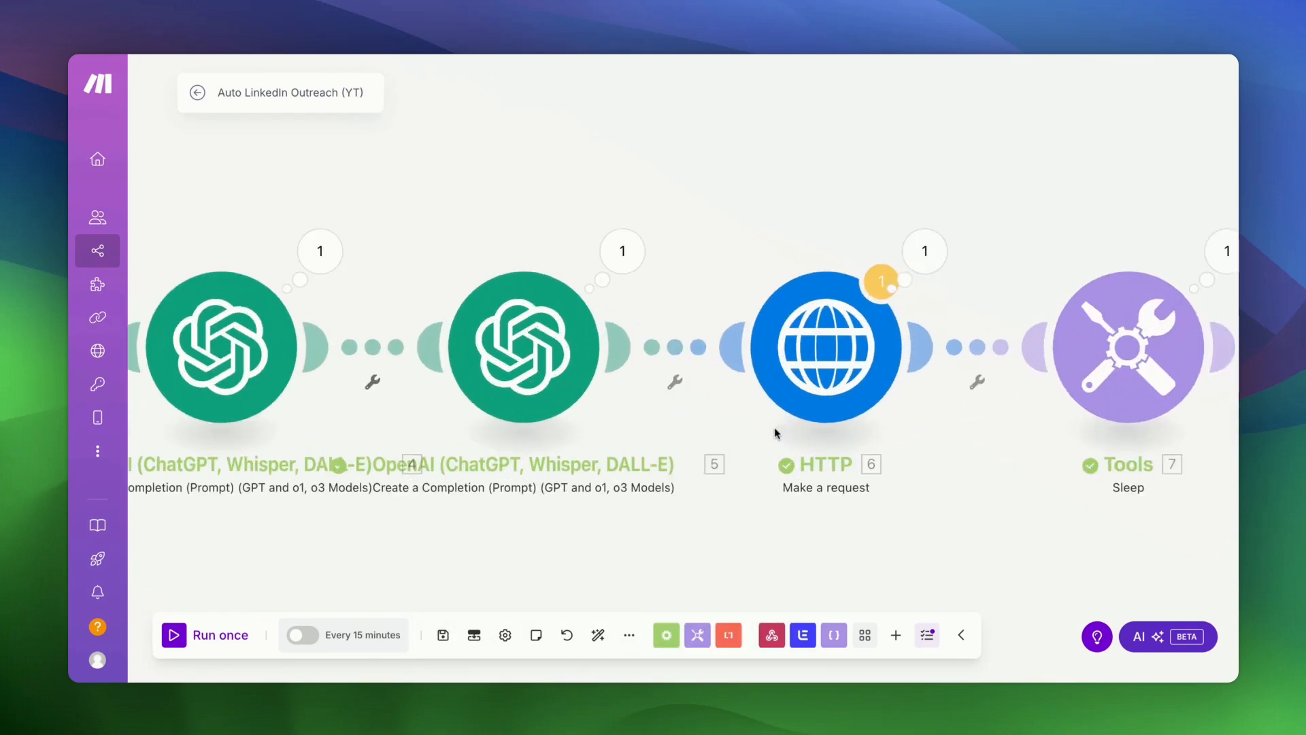
click(796, 397)
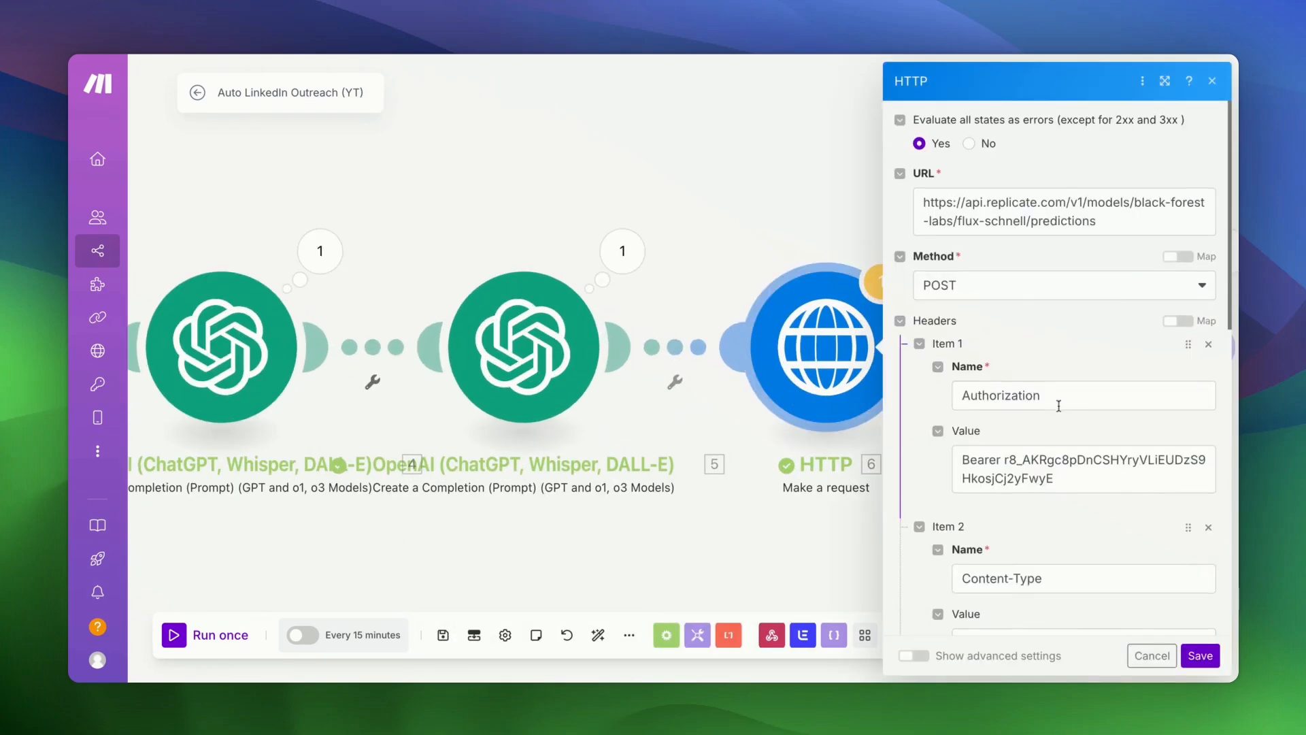
scroll(1059, 406, down, 10)
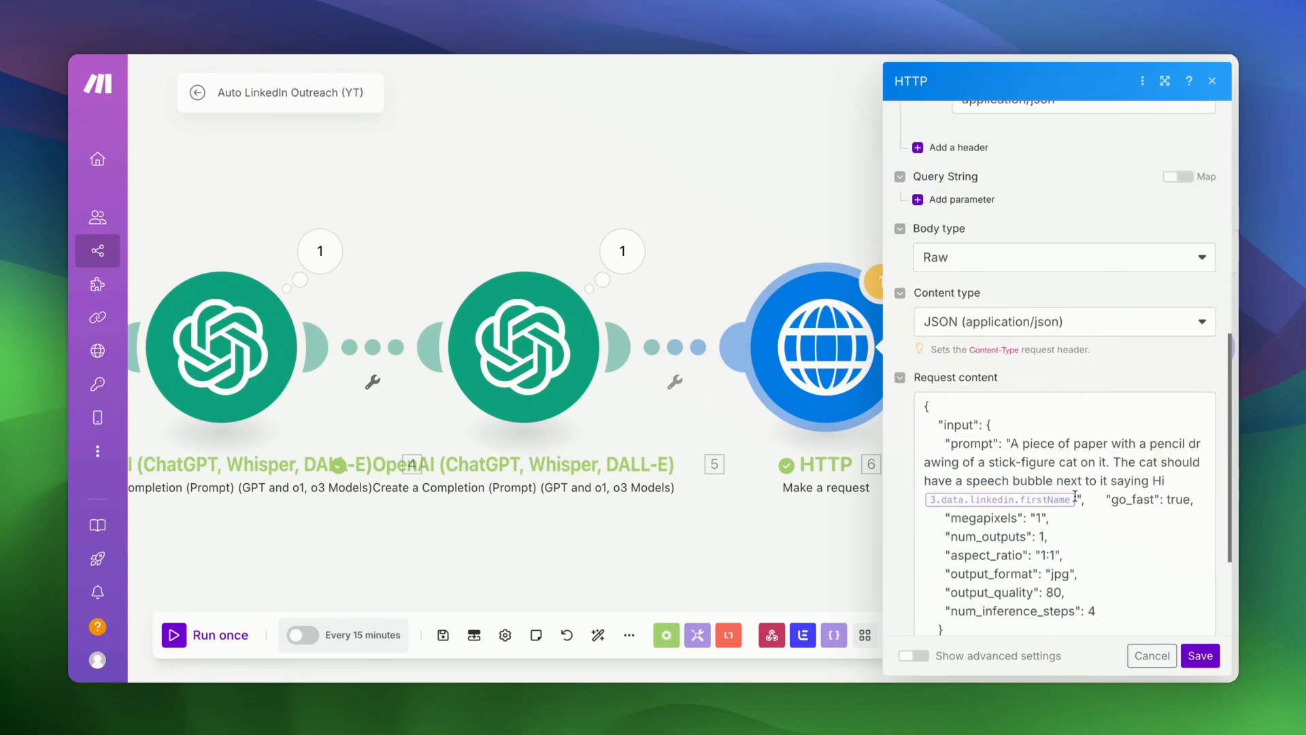
click(1076, 496)
key(BackSpace)
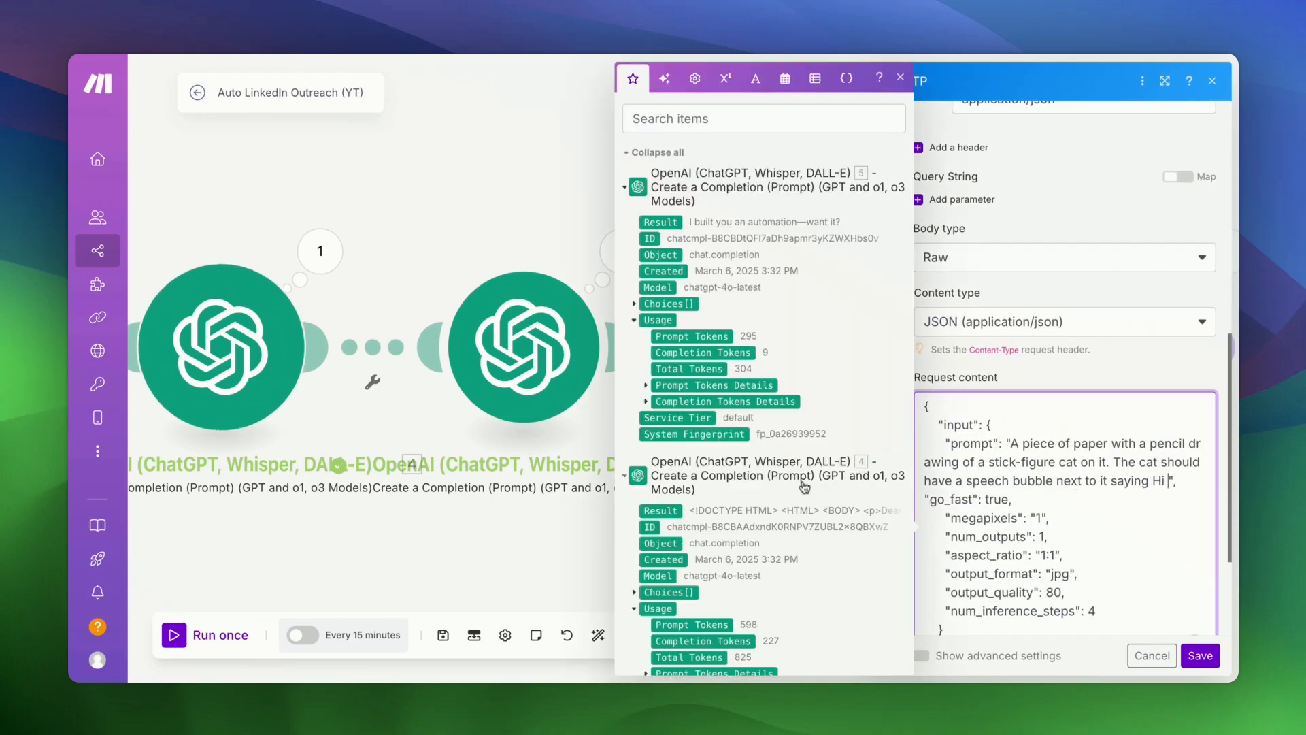
scroll(719, 451, down, 6)
click(703, 441)
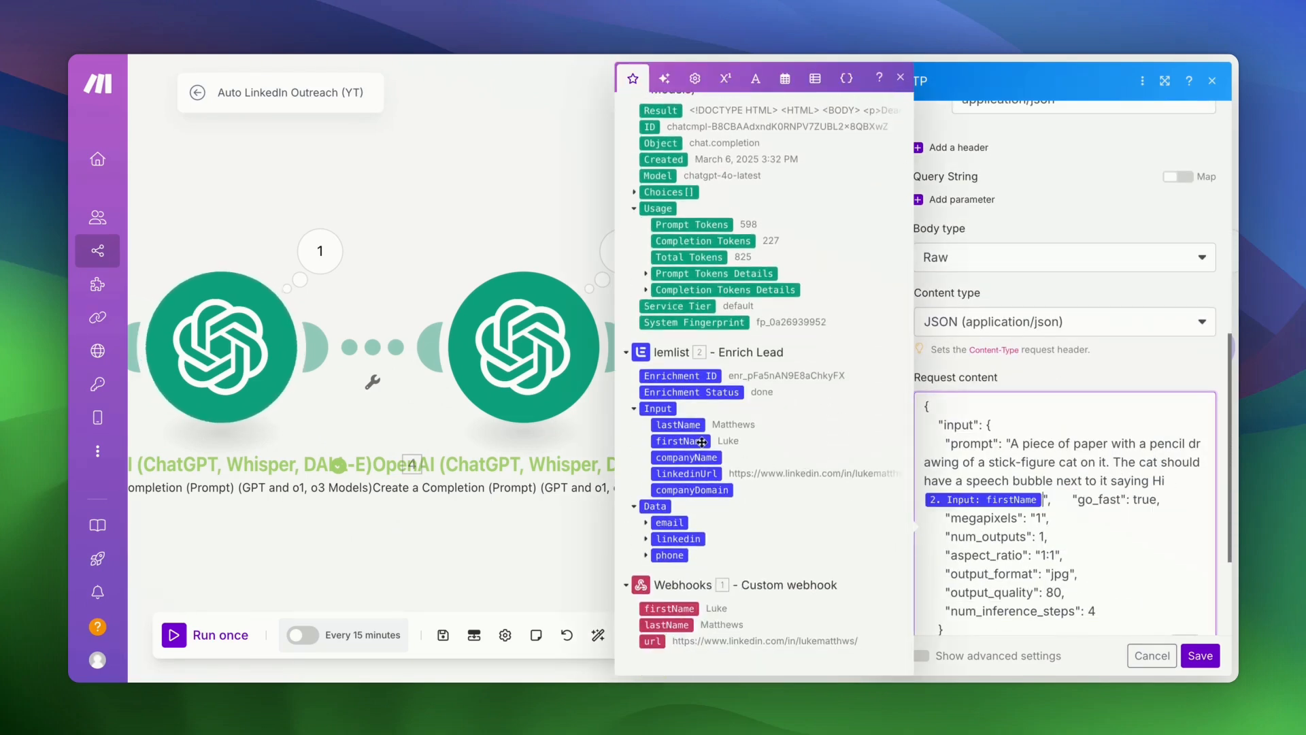
click(1199, 658)
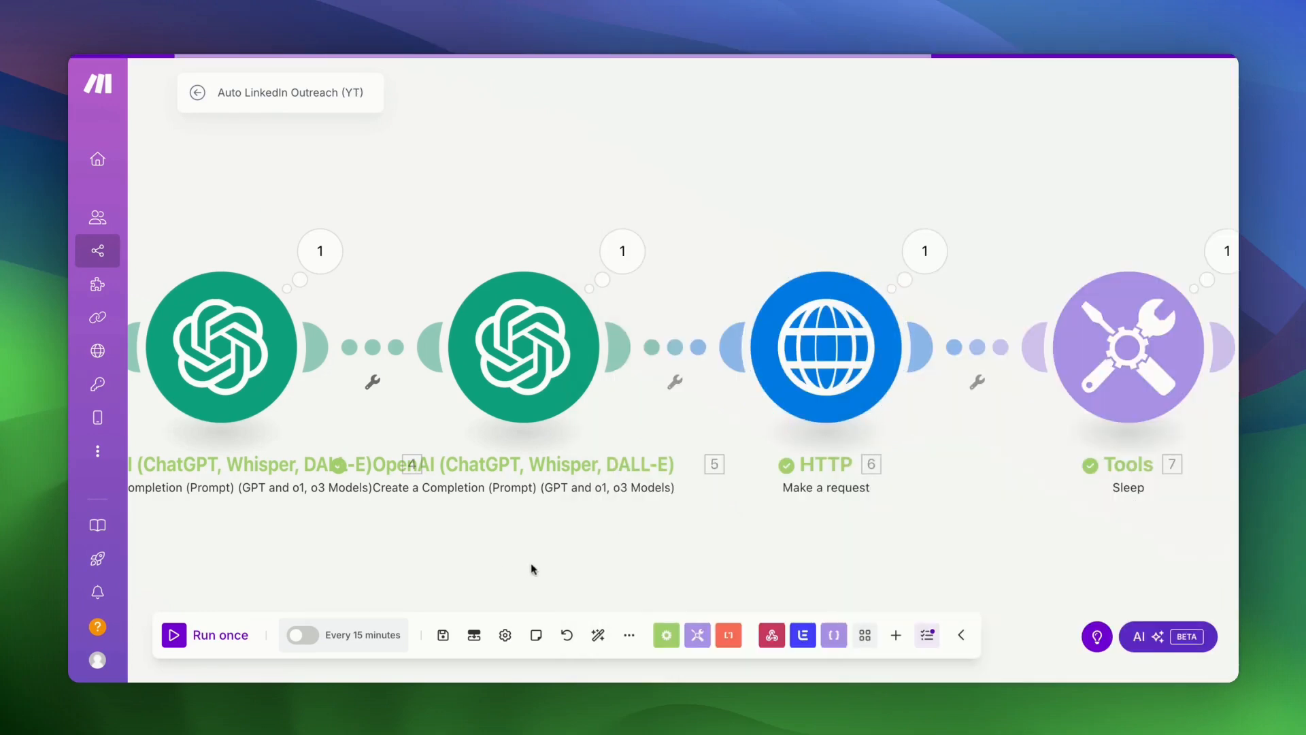
click(443, 639)
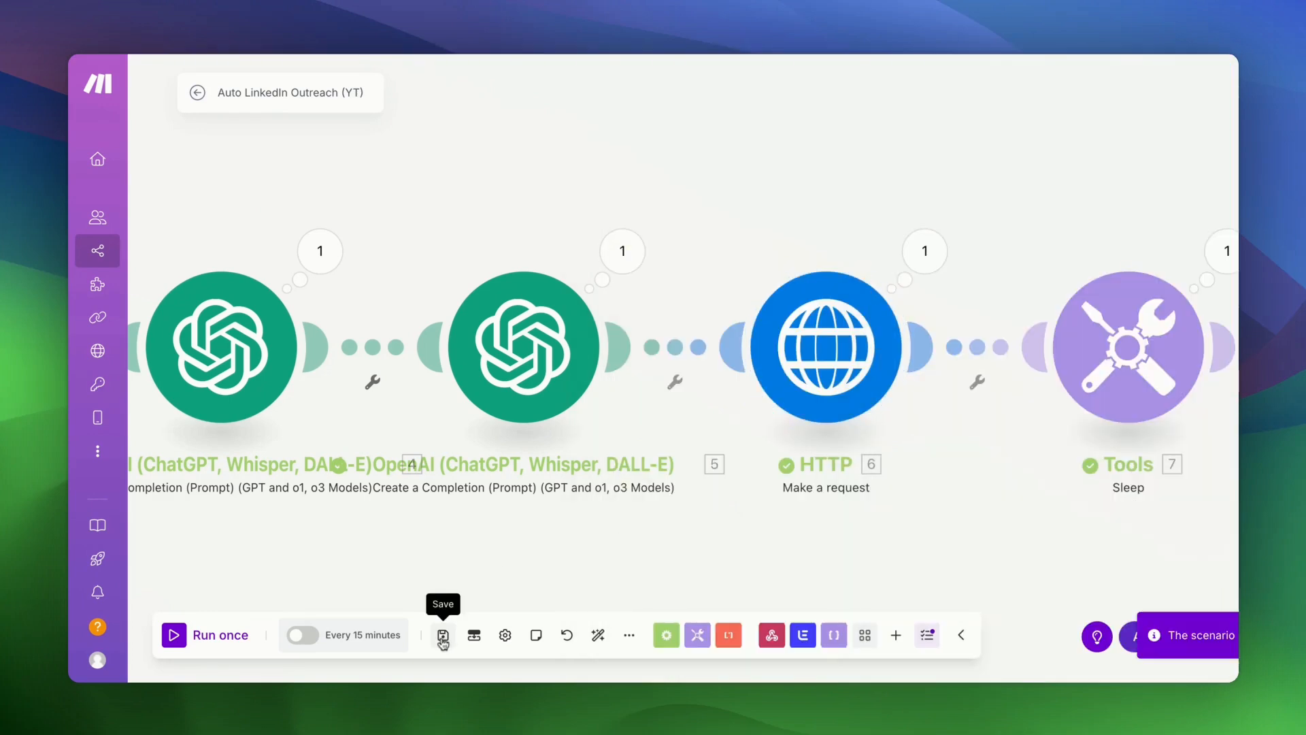
click(599, 639)
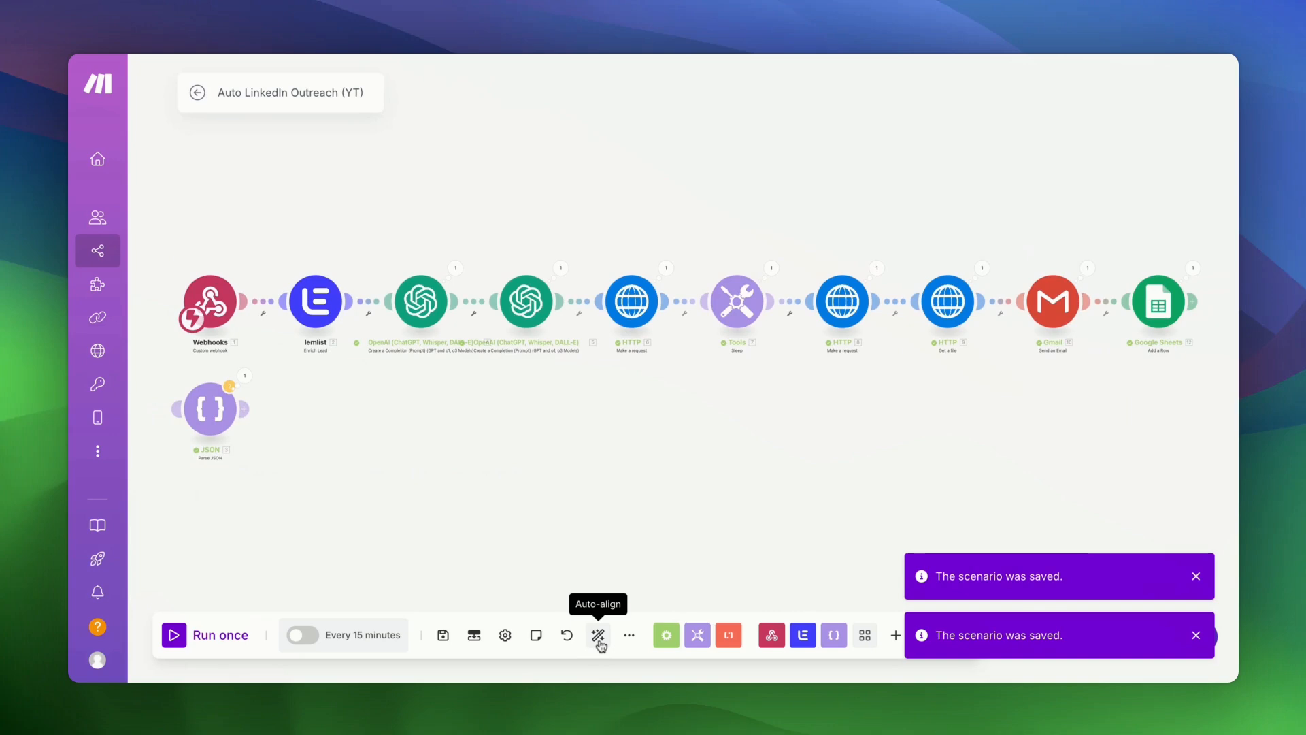